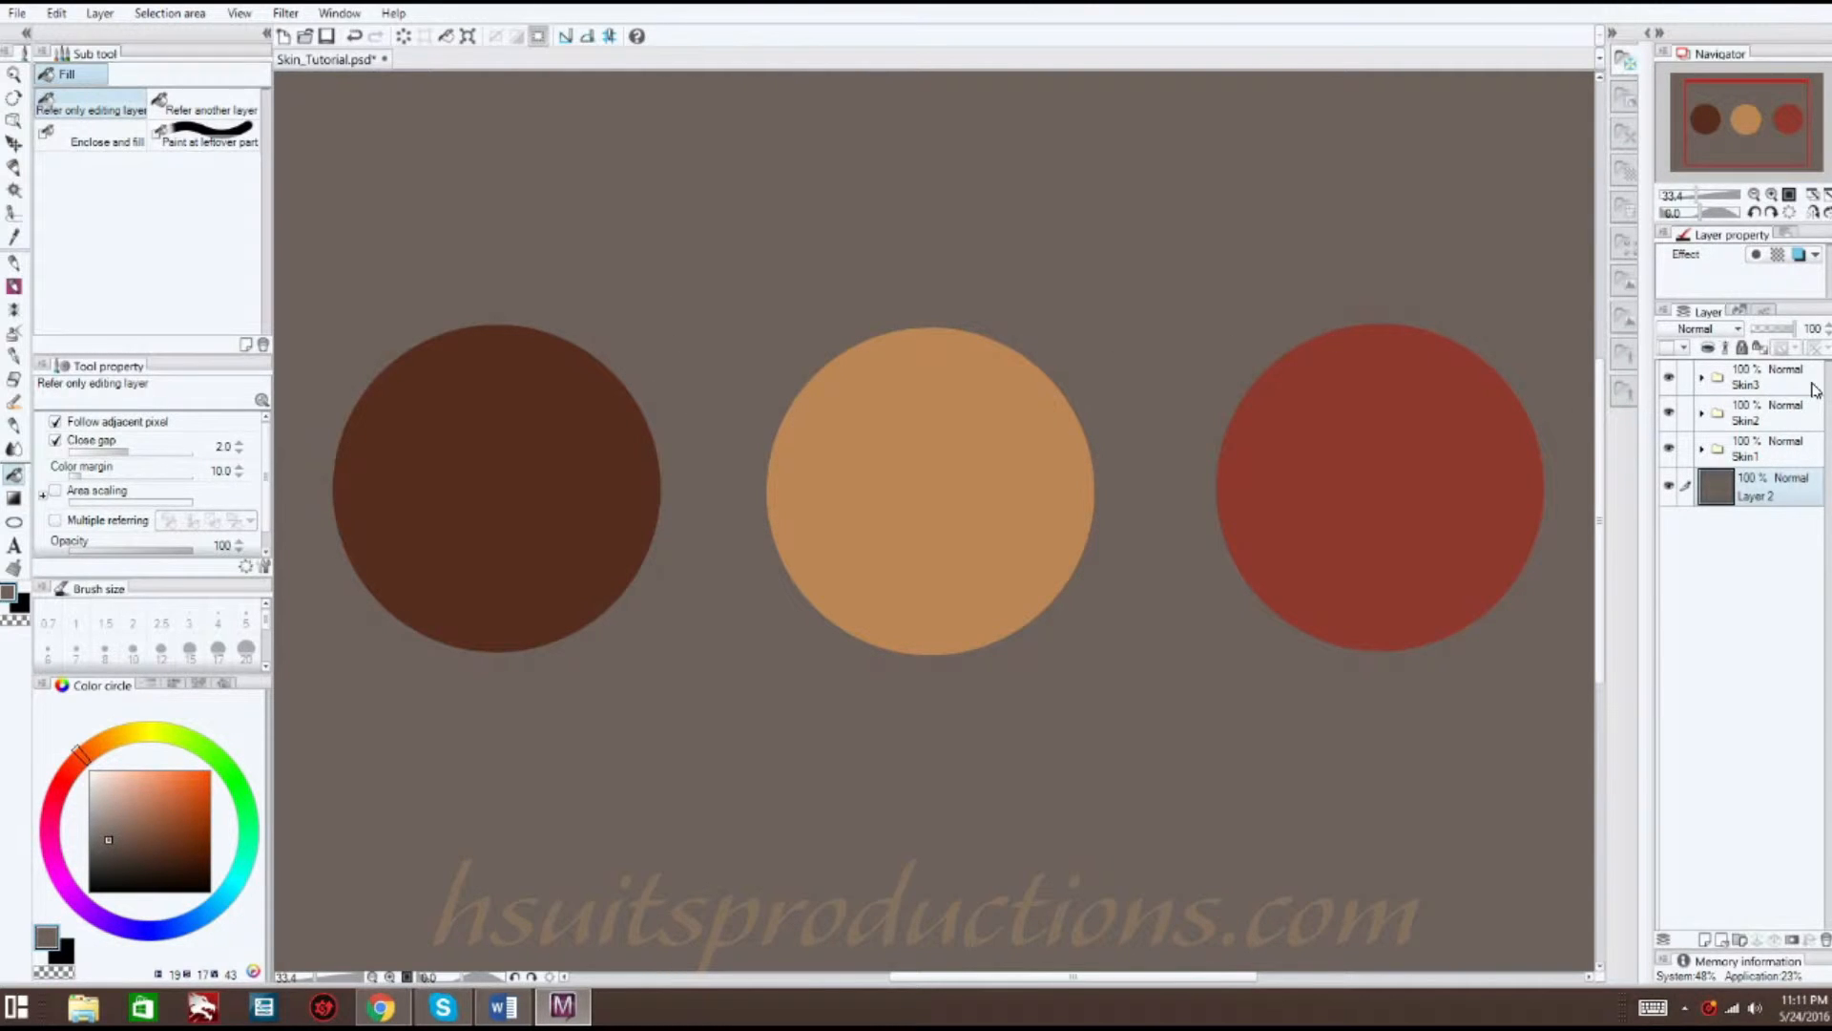
# - Add a new layer directly above the Skin1 folder
pyautogui.click(1768, 461)
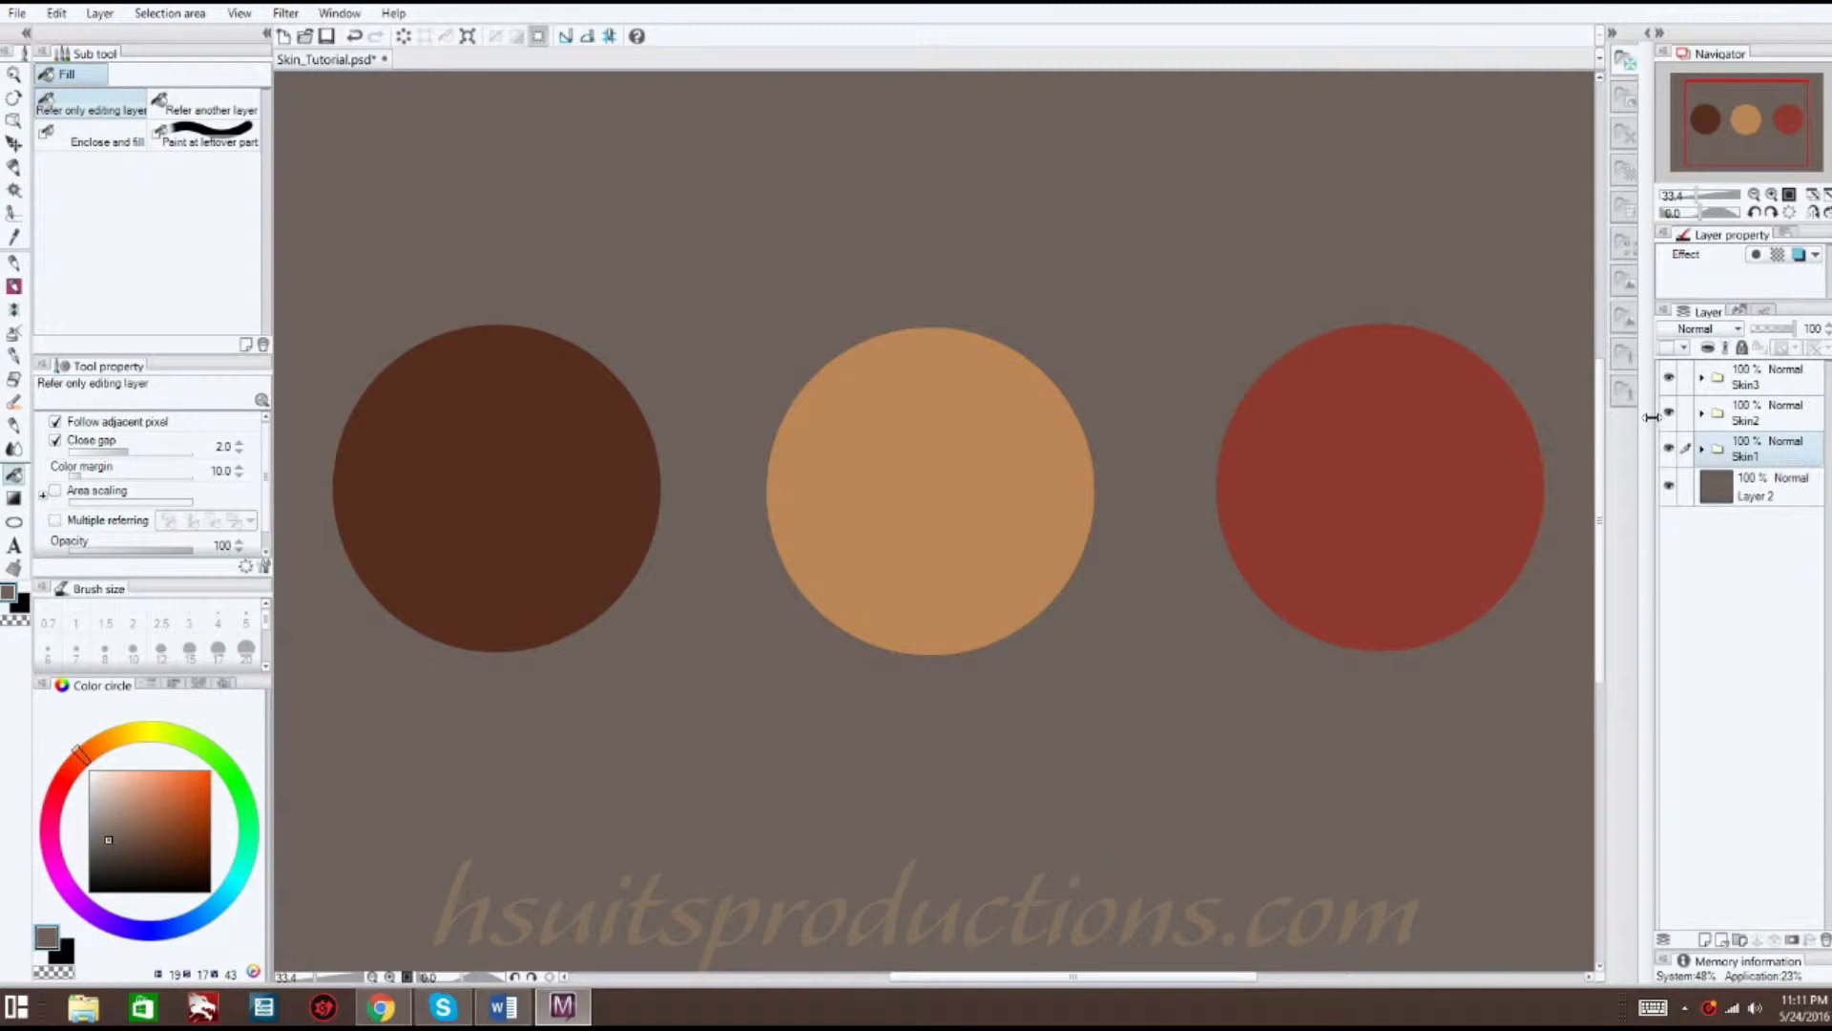
pyautogui.click(1702, 450)
pyautogui.click(1703, 450)
pyautogui.click(1706, 940)
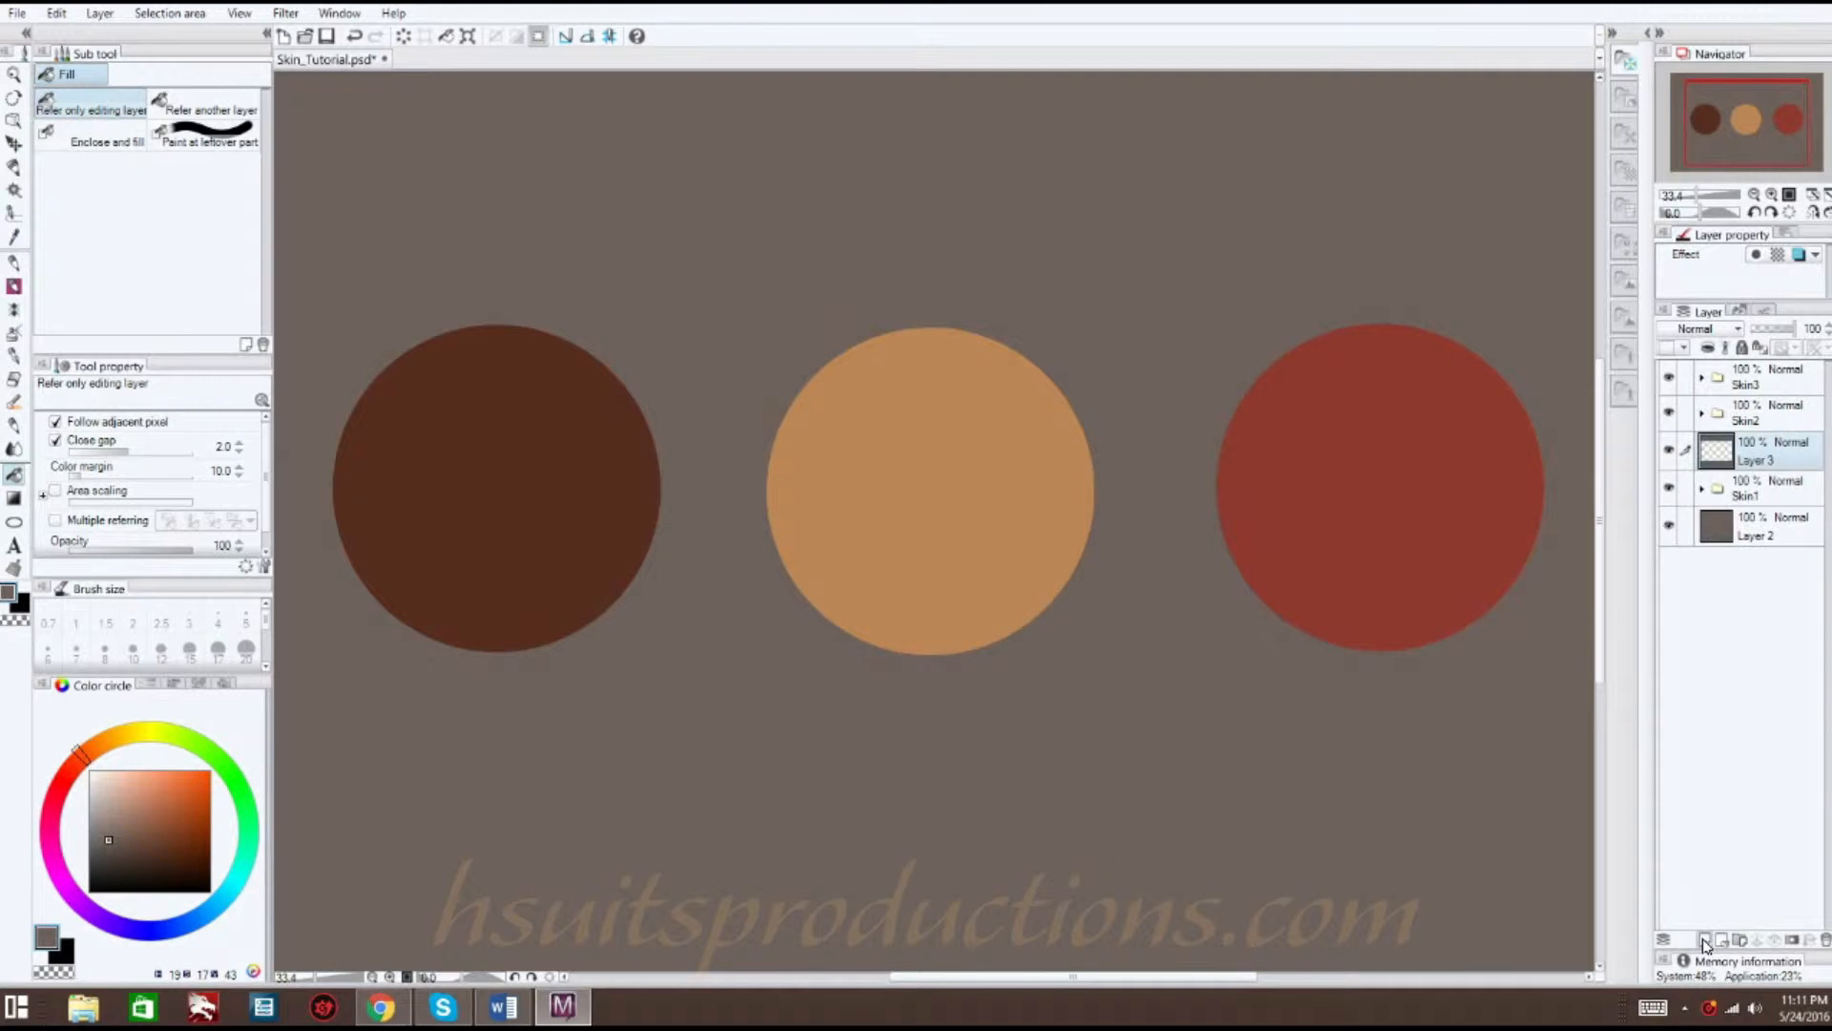
# - Choose a dark crimson paint colour by shifting the hue toward red and lowering the brightness at full saturation
pyautogui.press('e')
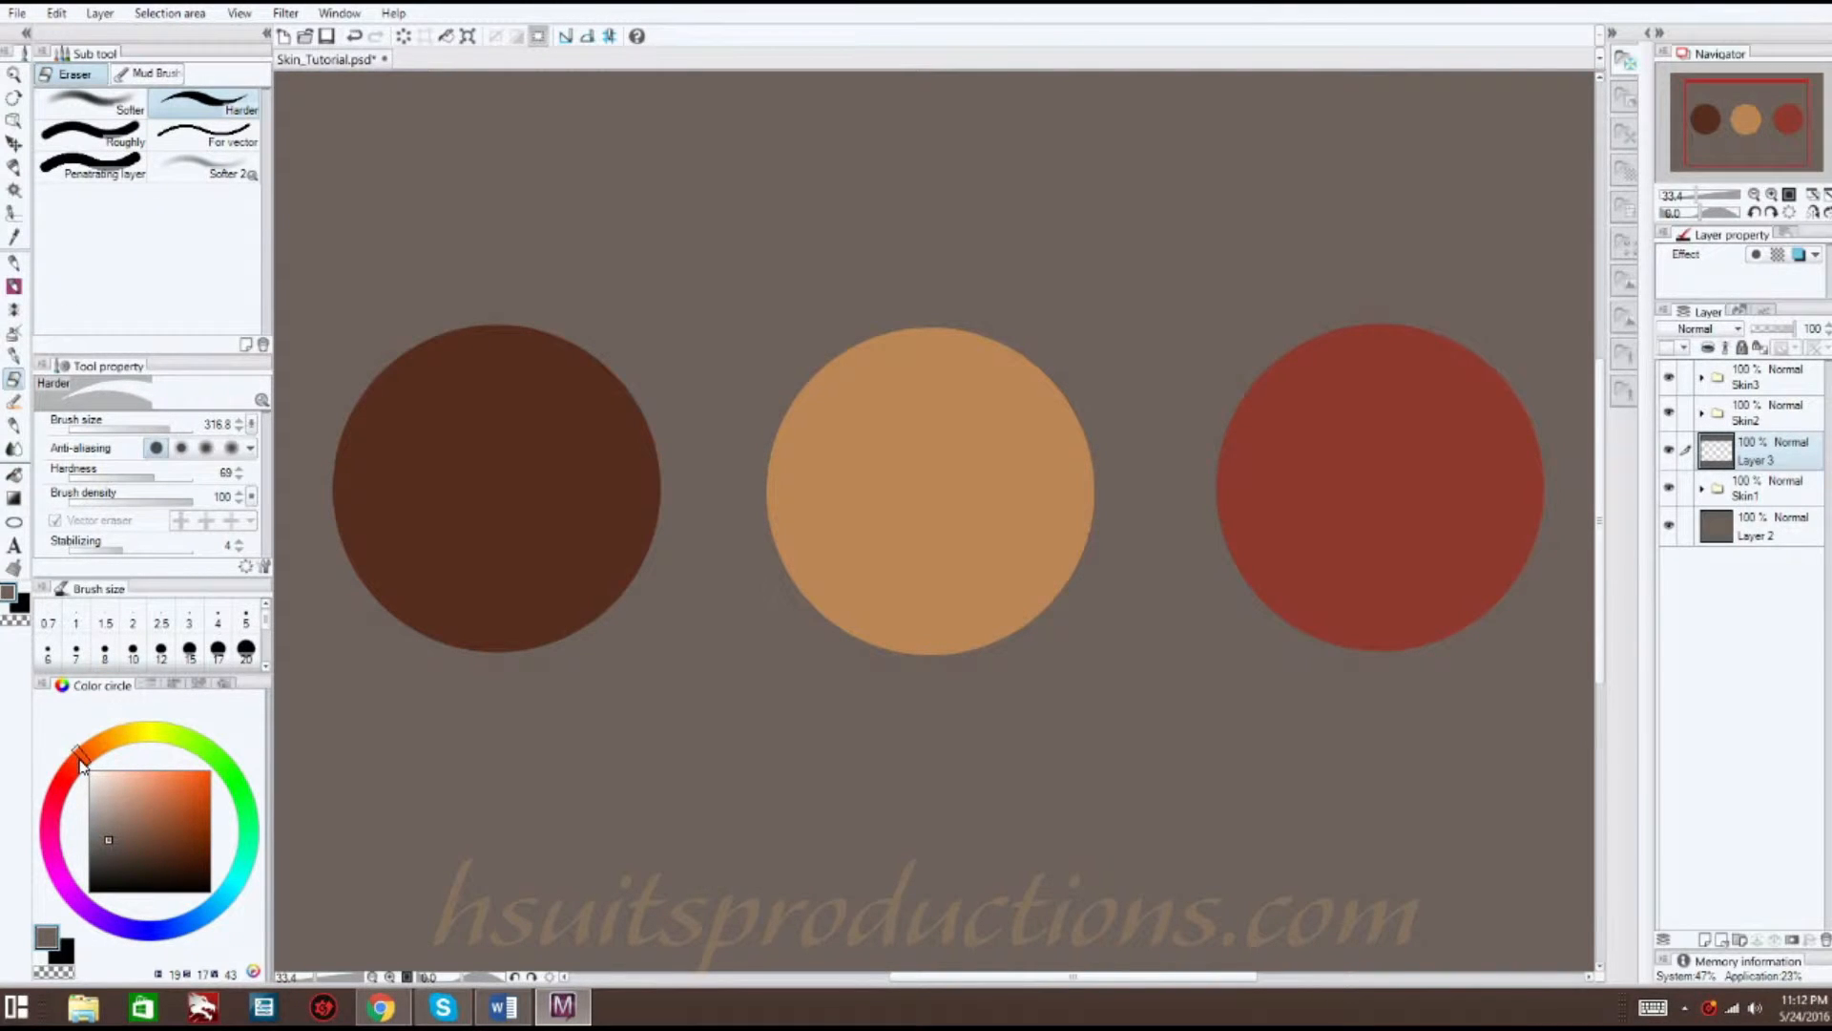
pyautogui.moveTo(84, 759)
pyautogui.mouseDown()
pyautogui.moveTo(102, 751)
pyautogui.moveTo(89, 758)
pyautogui.mouseUp()
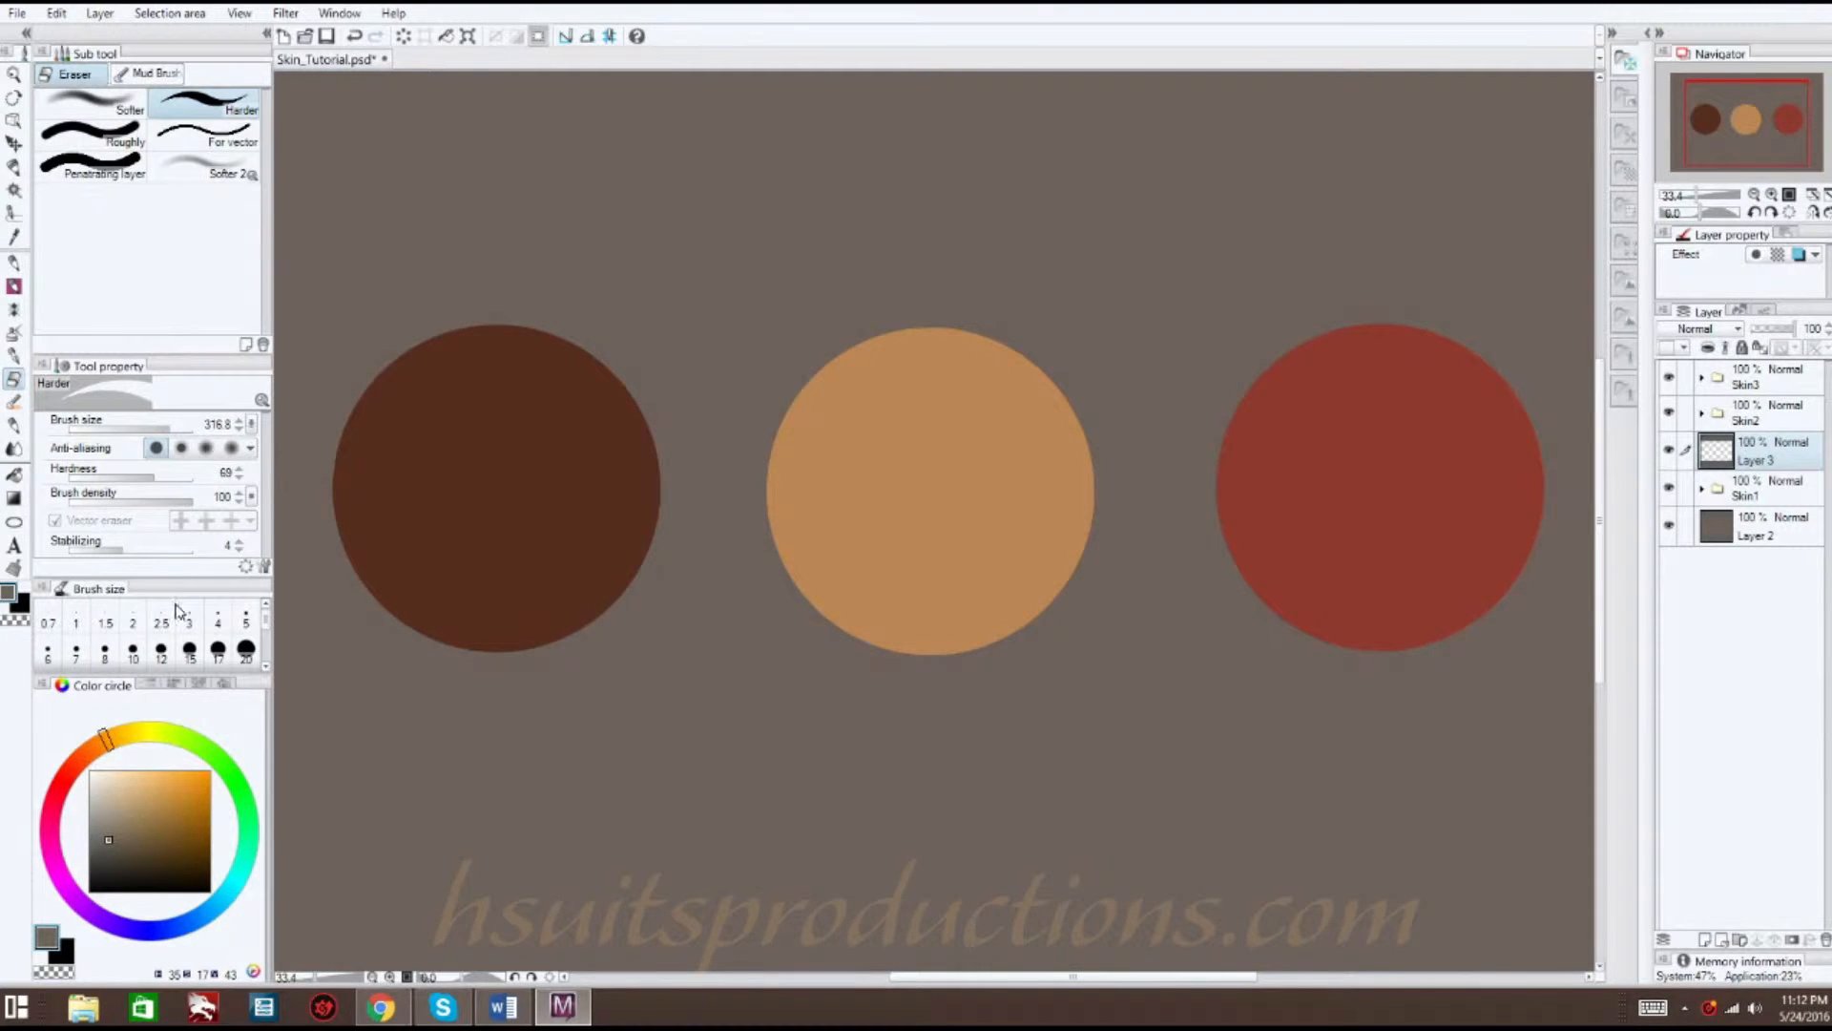
pyautogui.moveTo(107, 754); pyautogui.dragTo(65, 811)
pyautogui.moveTo(176, 846); pyautogui.dragTo(243, 867)
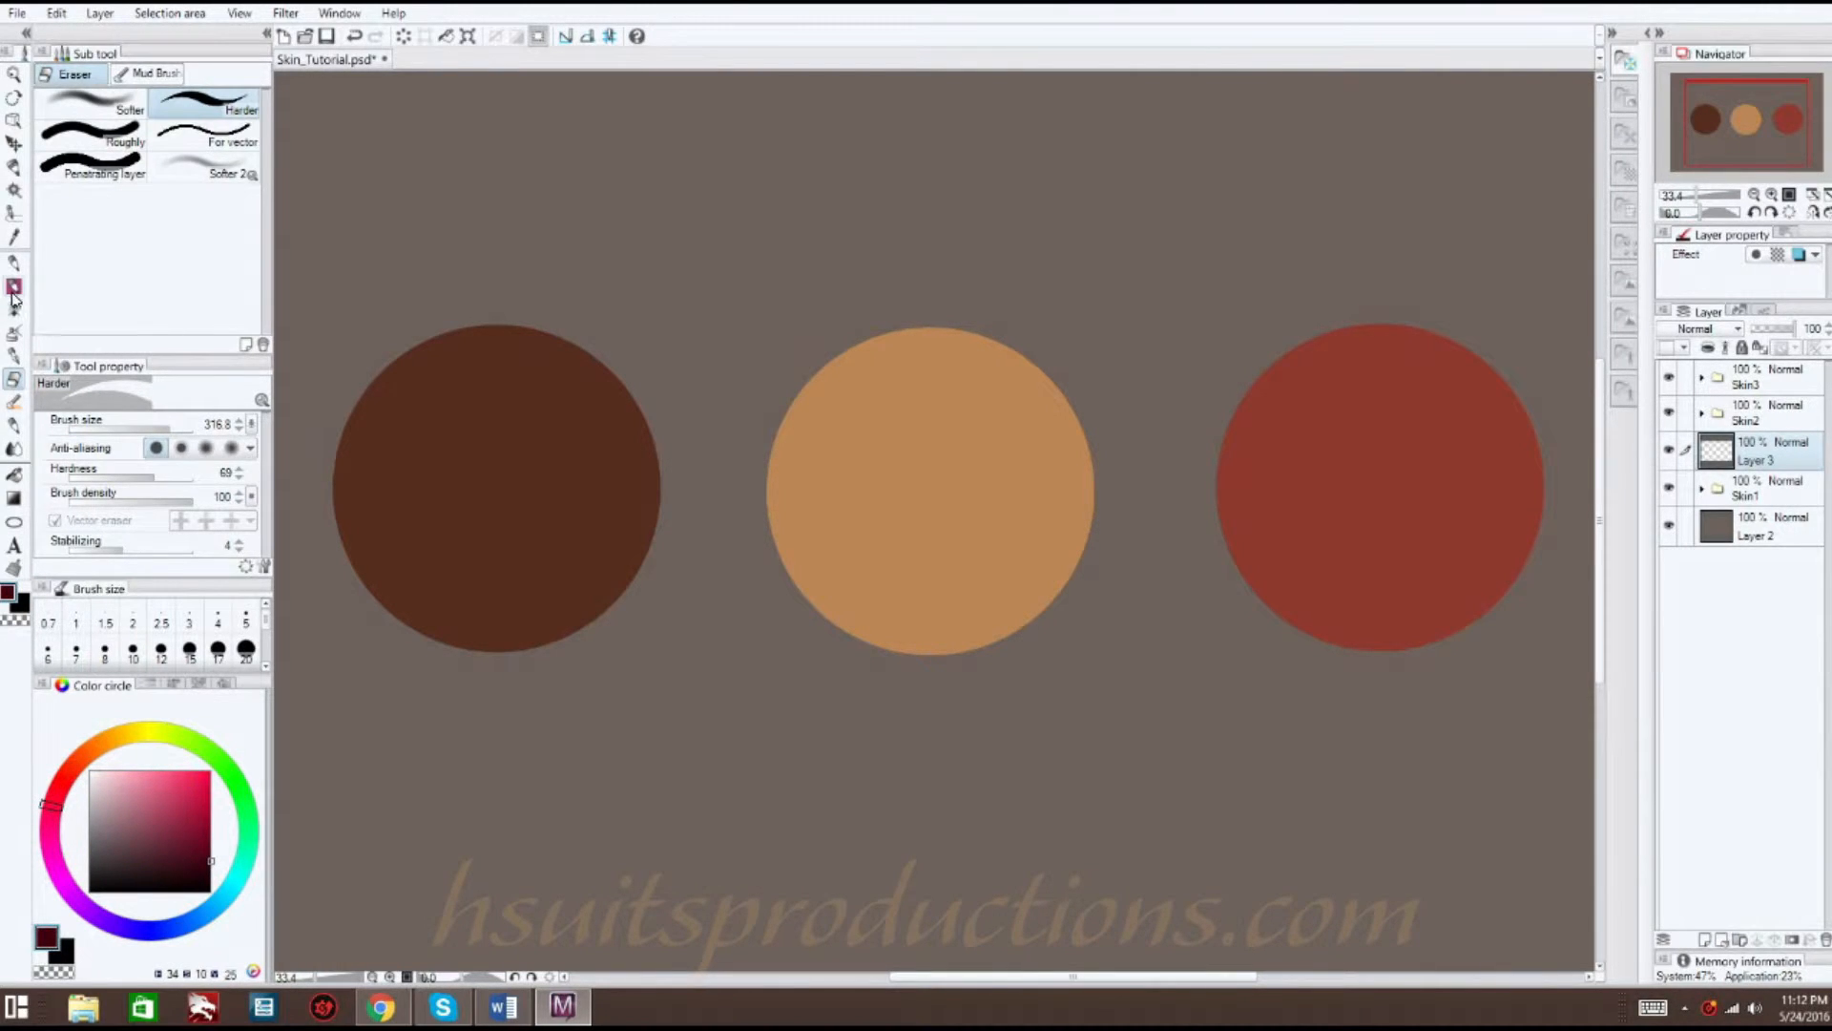
# - Paint a crimson shadow along the brown circle's lower-left edge with the India ink Brush at size 239.5
pyautogui.click(13, 289)
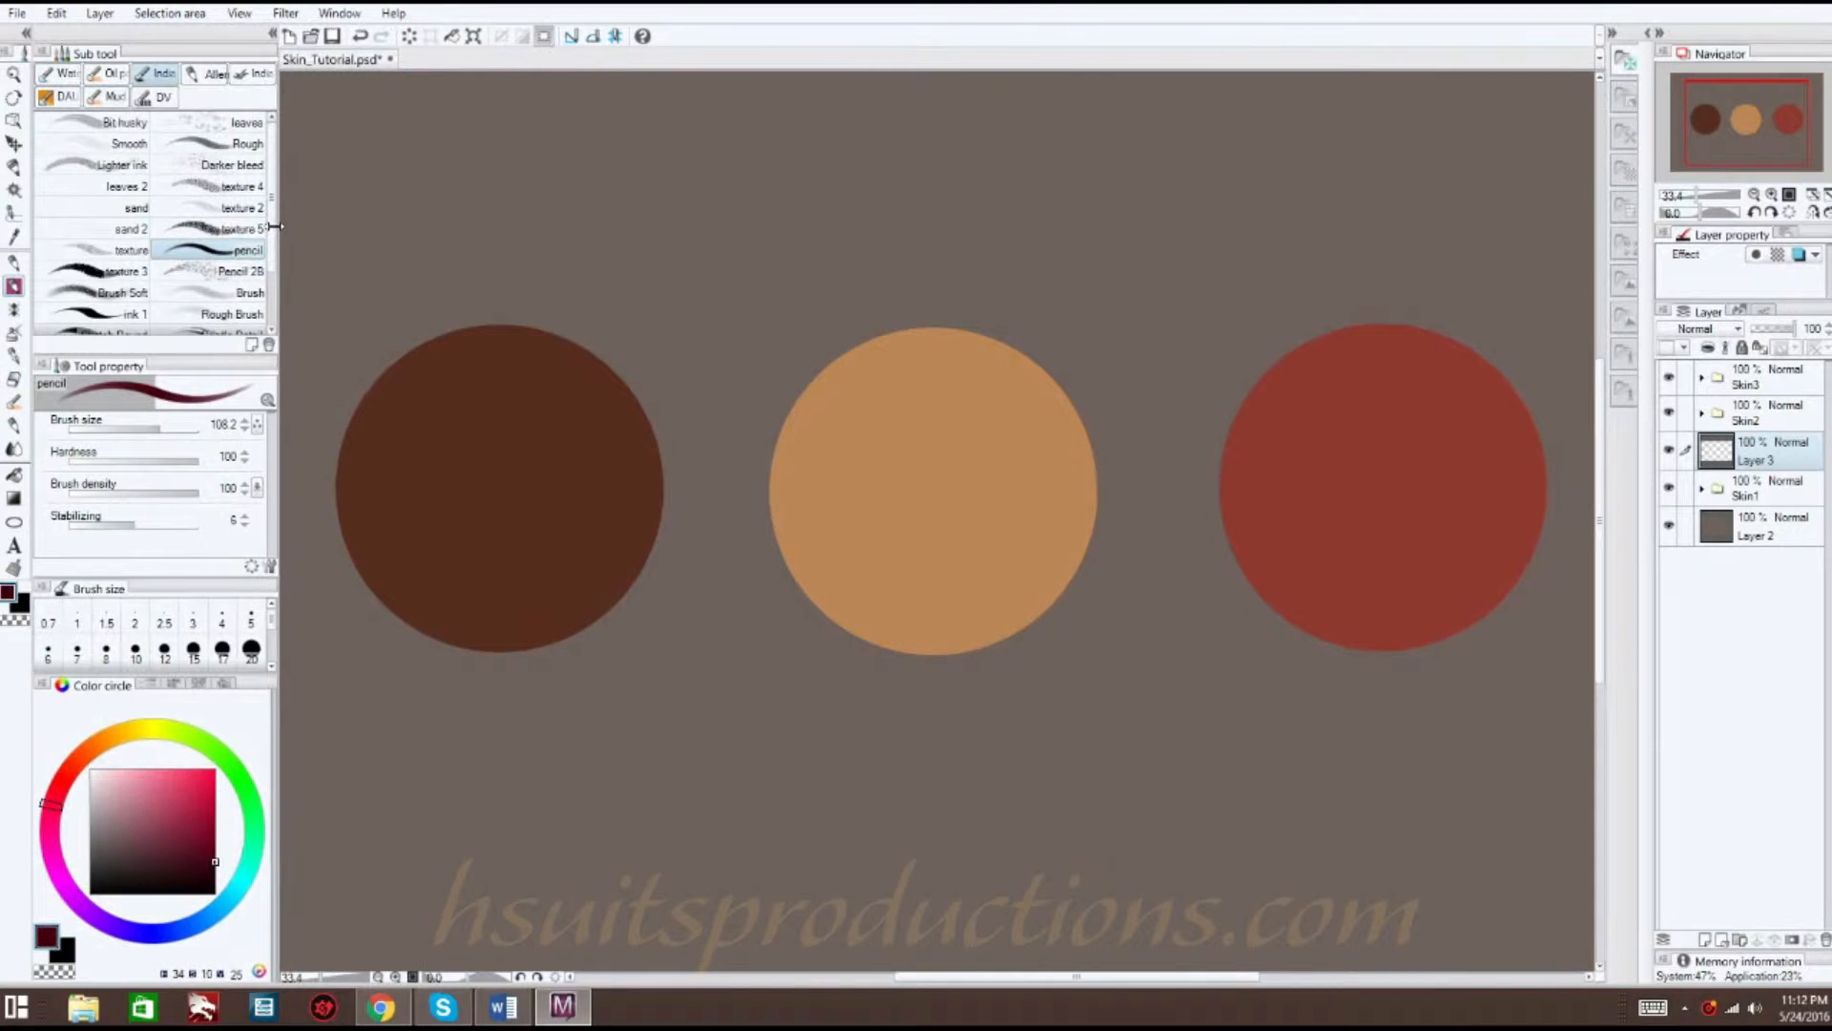
pyautogui.click(130, 74)
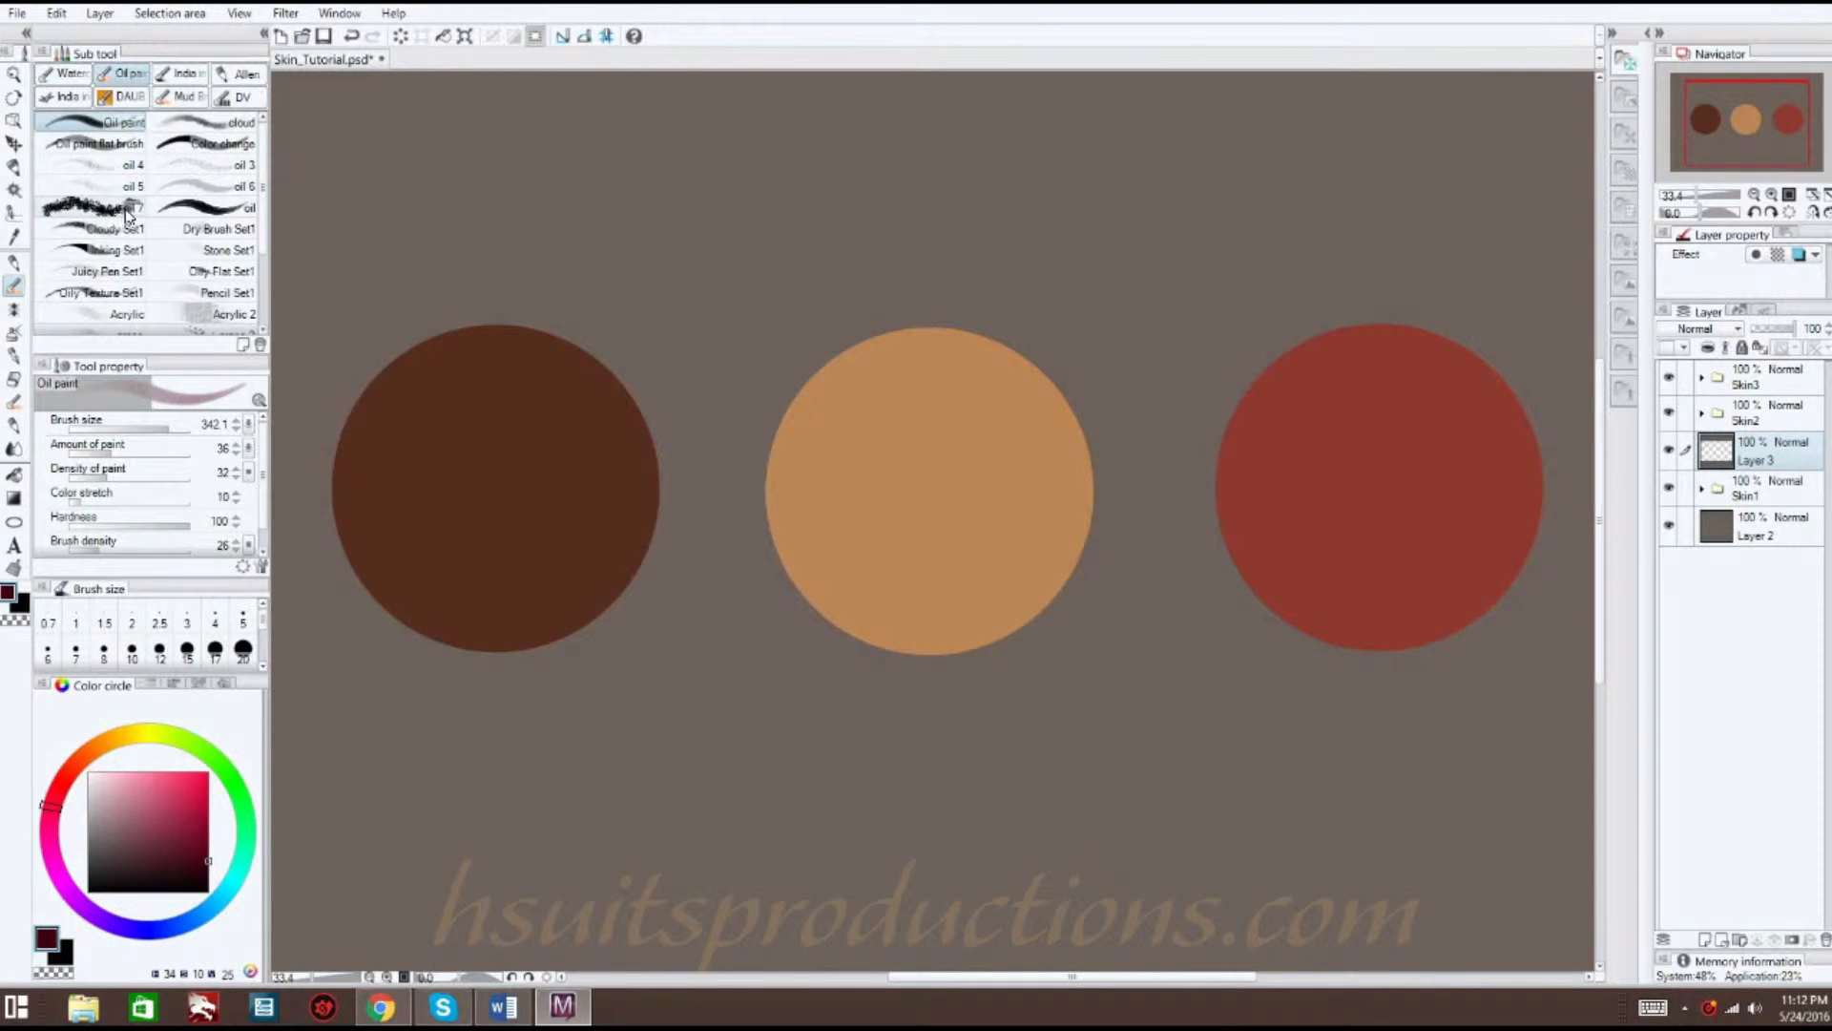
pyautogui.click(181, 74)
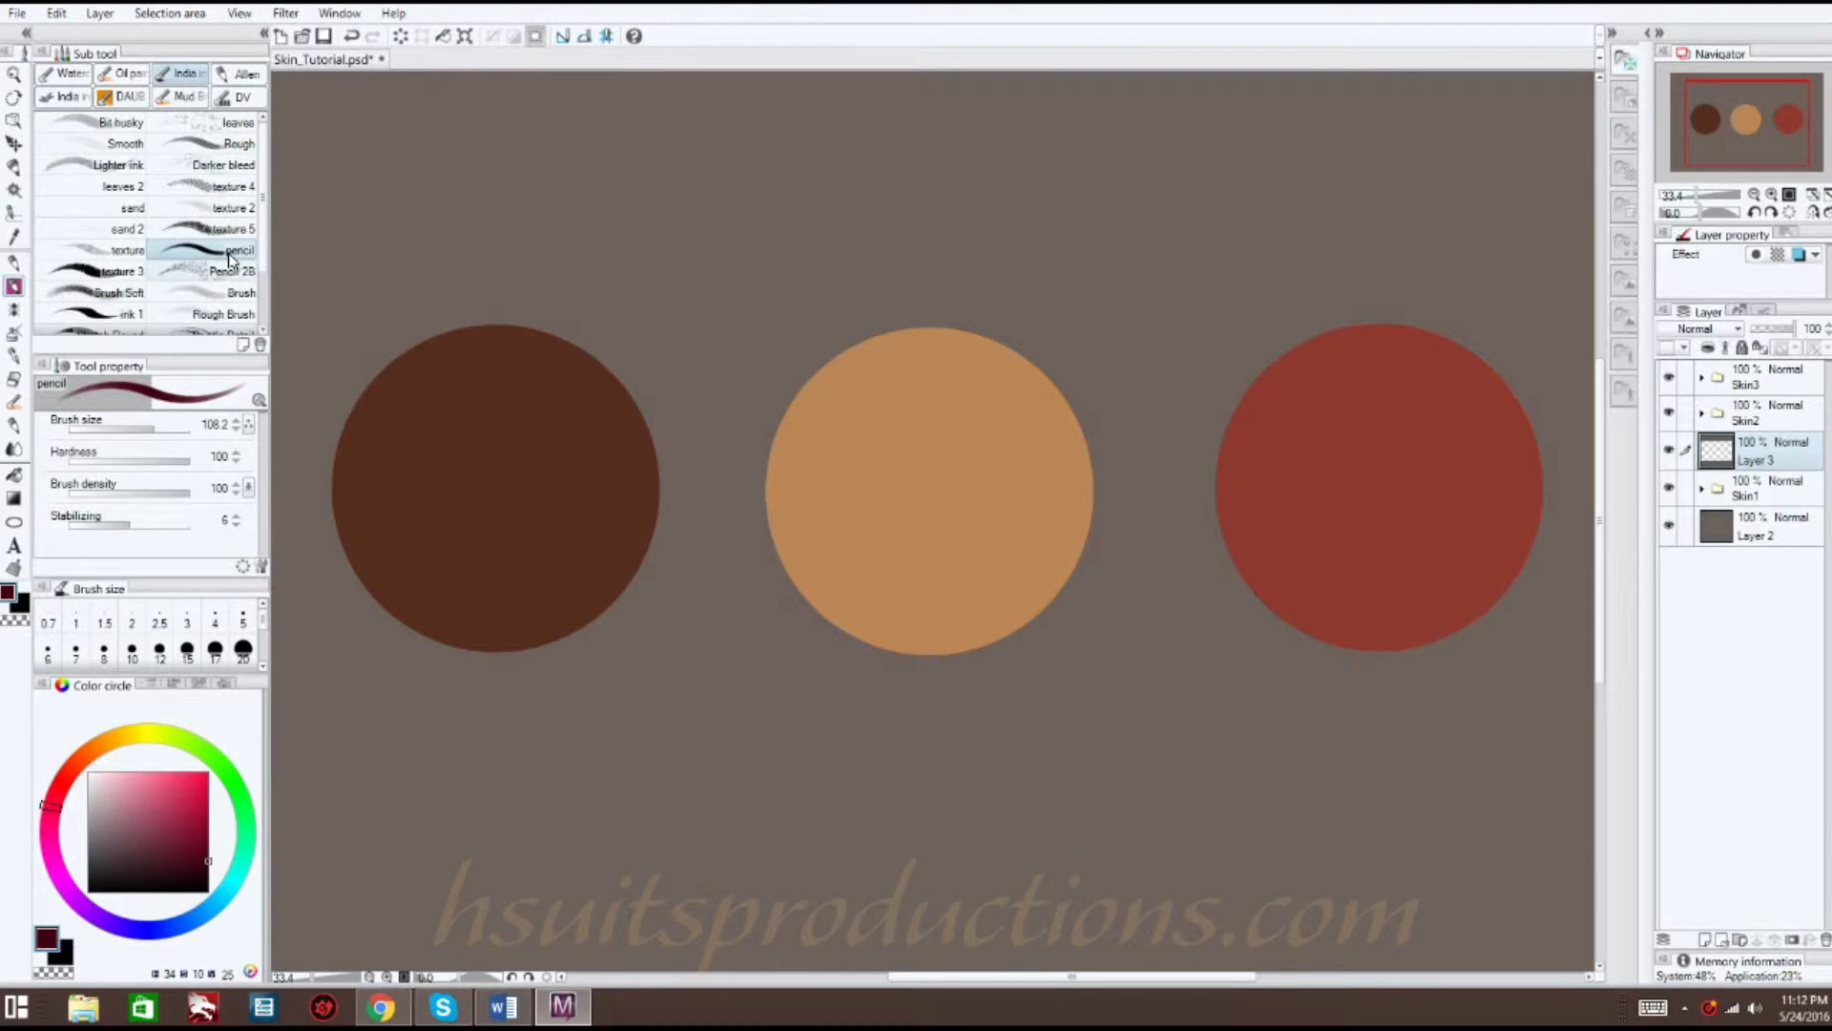
pyautogui.click(238, 295)
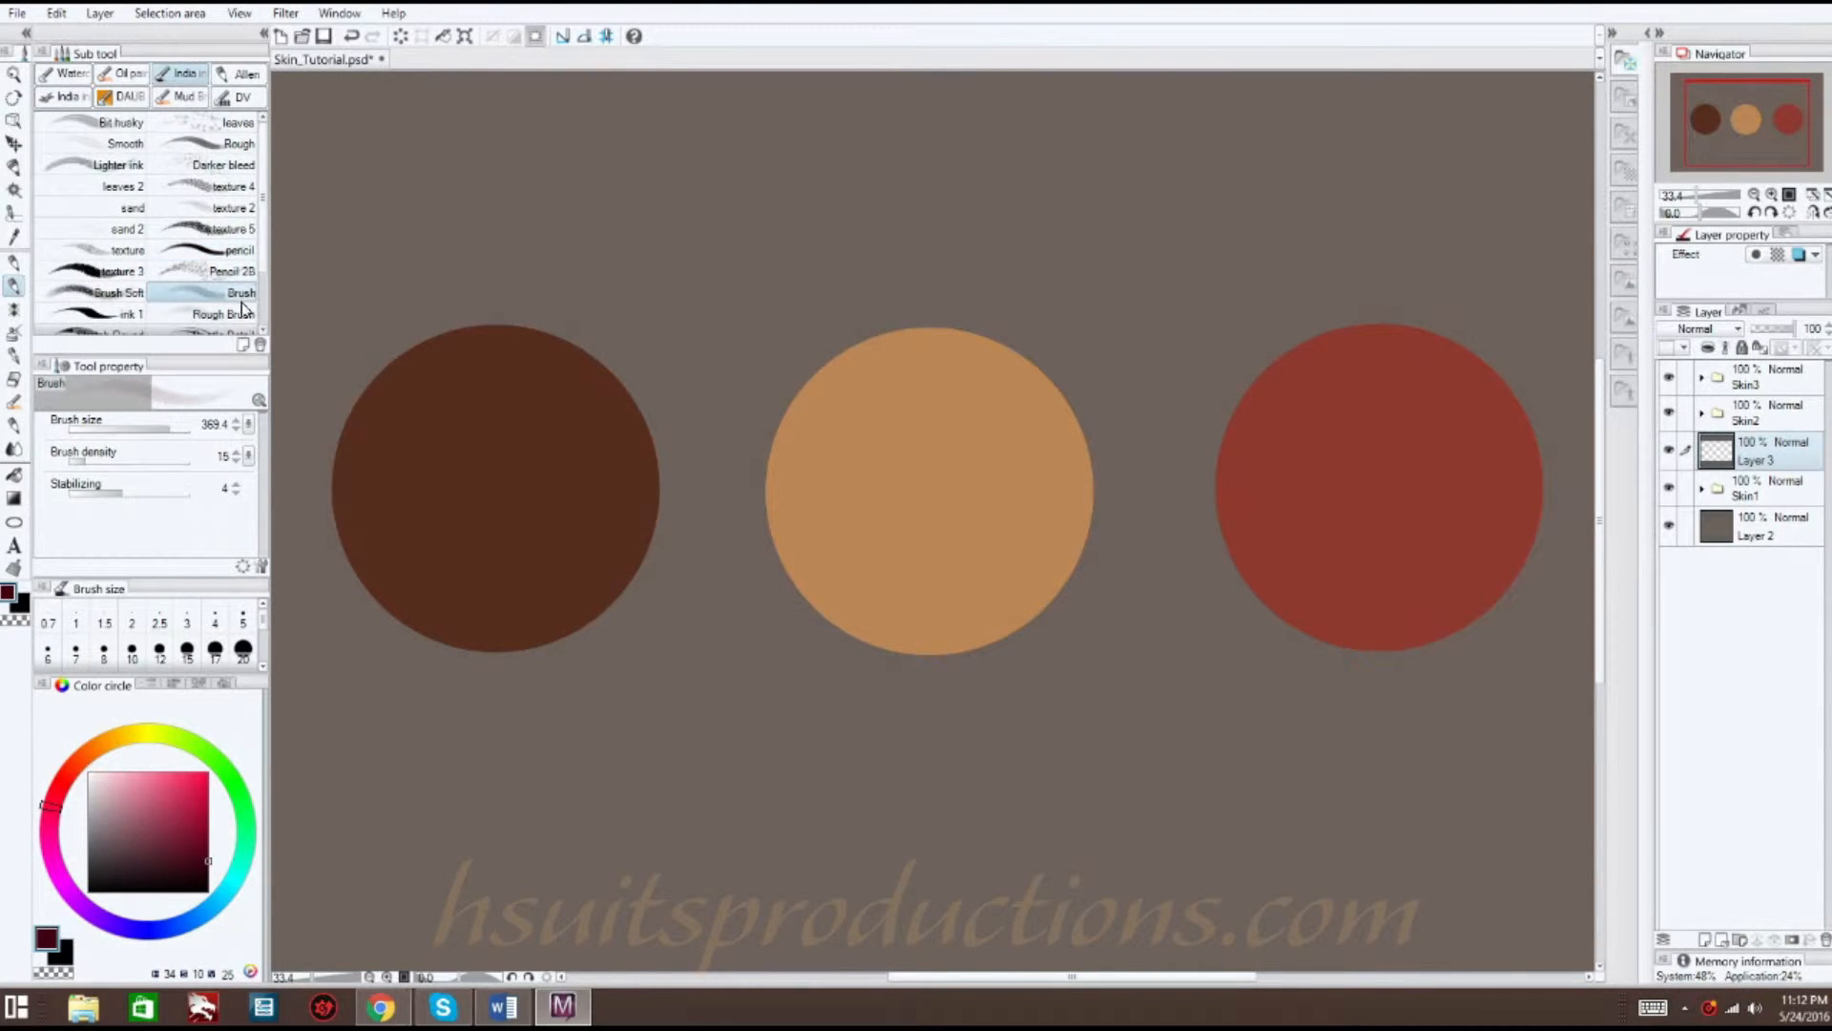
pyautogui.moveTo(165, 426); pyautogui.dragTo(159, 427)
pyautogui.moveTo(396, 504)
pyautogui.mouseDown()
pyautogui.moveTo(429, 550)
pyautogui.moveTo(368, 487)
pyautogui.moveTo(468, 586)
pyautogui.moveTo(391, 580)
pyautogui.moveTo(369, 539)
pyautogui.moveTo(415, 574)
pyautogui.moveTo(540, 602)
pyautogui.moveTo(566, 589)
pyautogui.moveTo(412, 578)
pyautogui.moveTo(510, 609)
pyautogui.moveTo(386, 537)
pyautogui.moveTo(363, 435)
pyautogui.moveTo(389, 544)
pyautogui.mouseUp()
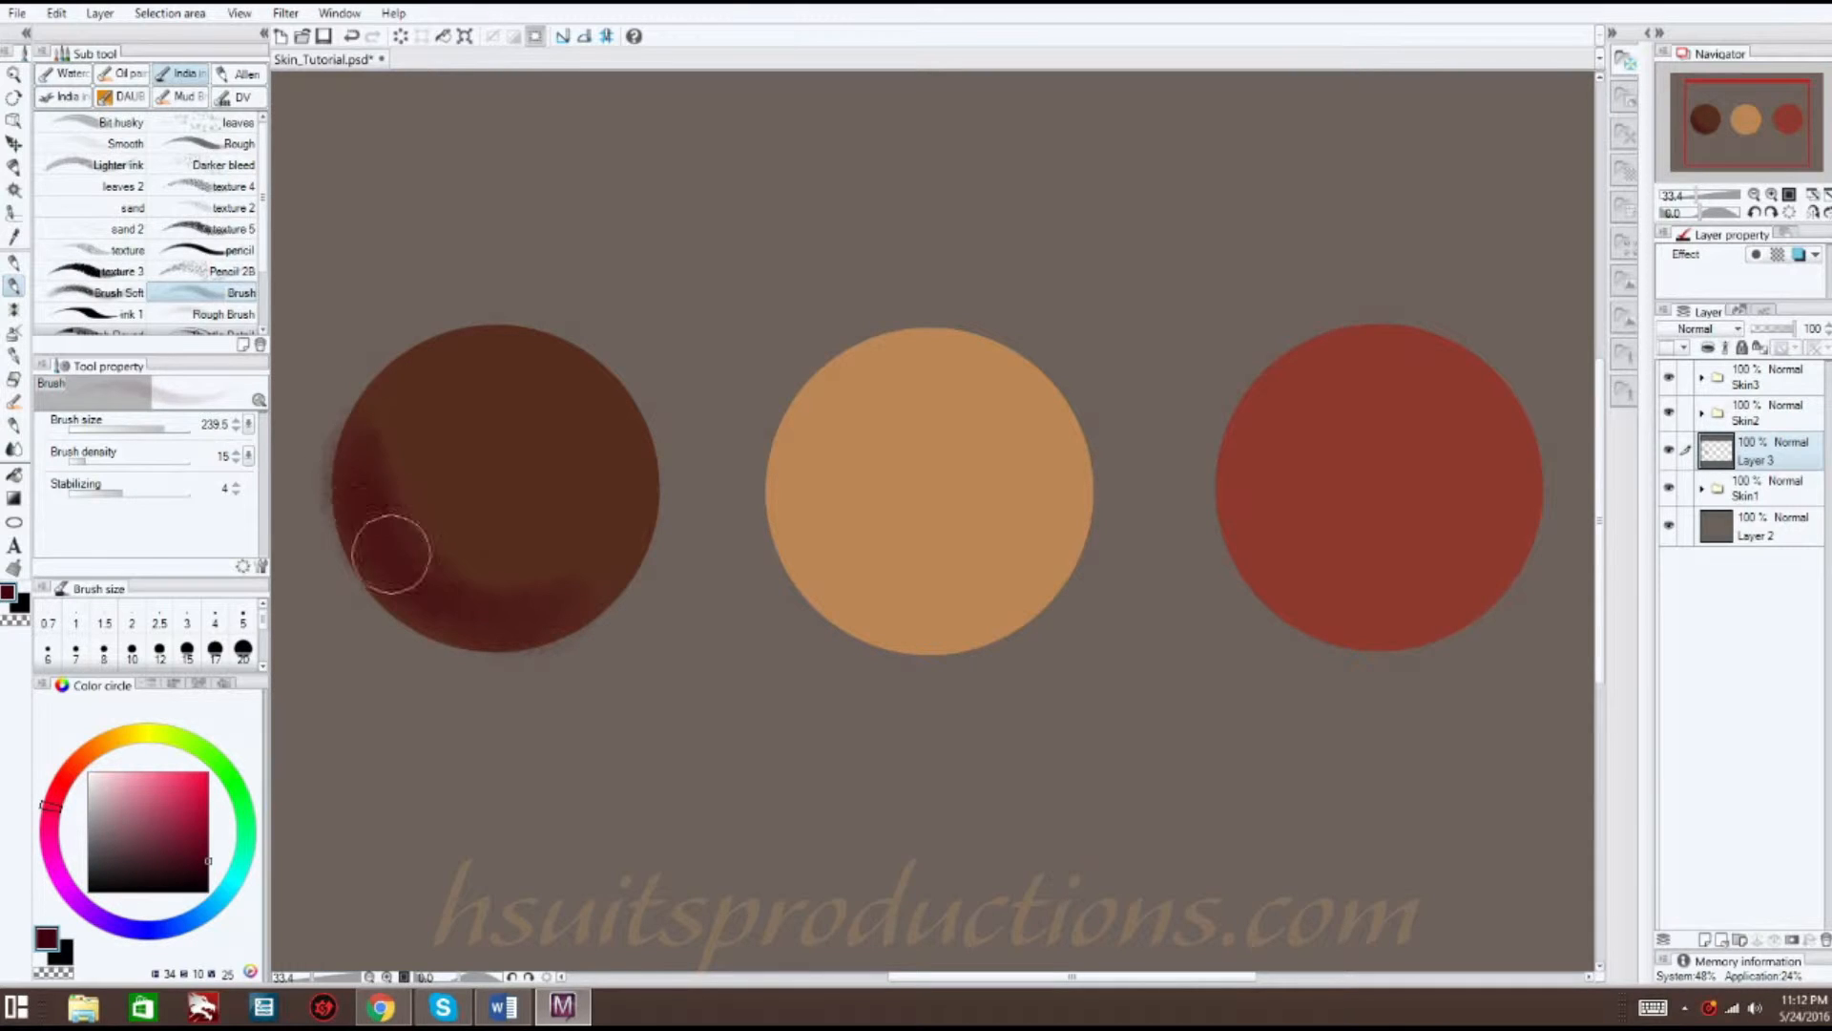
# - Soften the crimson shadow with Color mixing at size 303.2 and erase the paint spilling outside the brown circle
pyautogui.click(14, 456)
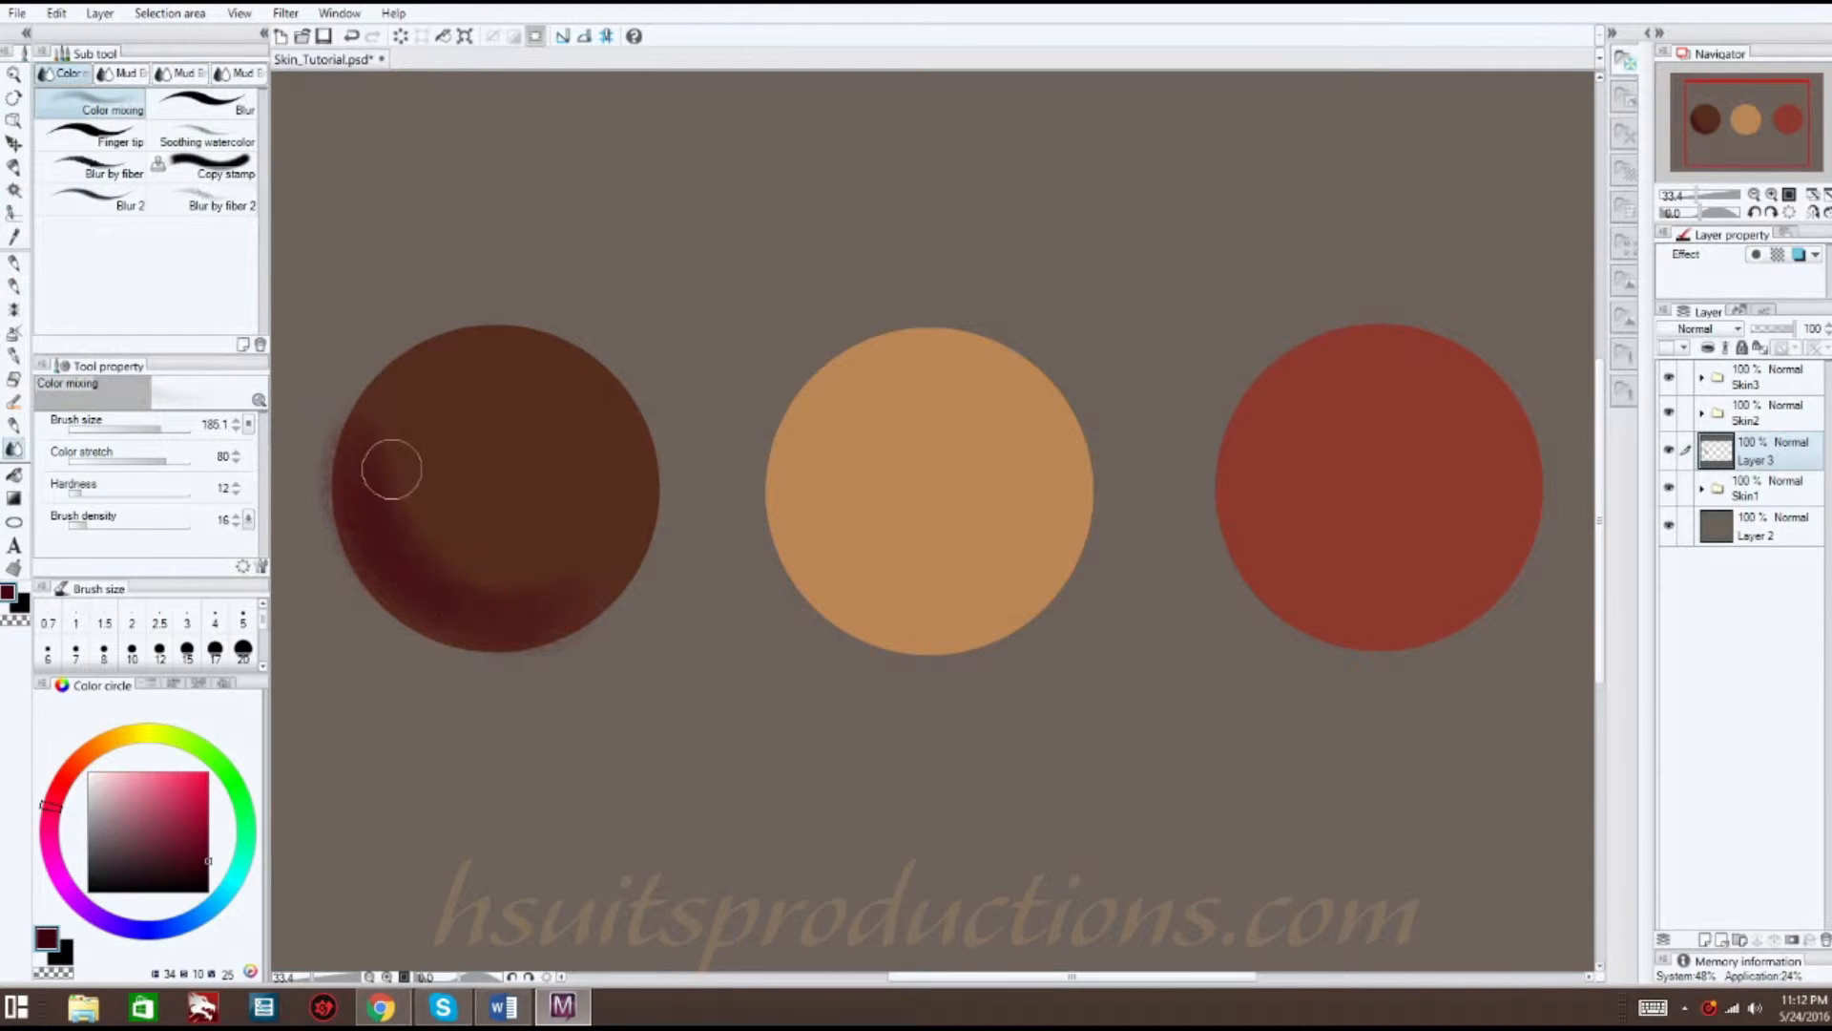
pyautogui.moveTo(160, 427); pyautogui.dragTo(169, 427)
pyautogui.moveTo(463, 579)
pyautogui.mouseDown()
pyautogui.moveTo(602, 548)
pyautogui.moveTo(530, 630)
pyautogui.moveTo(452, 623)
pyautogui.moveTo(360, 497)
pyautogui.moveTo(358, 344)
pyautogui.mouseUp()
pyautogui.click(14, 378)
pyautogui.moveTo(360, 442)
pyautogui.mouseDown()
pyautogui.moveTo(347, 482)
pyautogui.moveTo(302, 393)
pyautogui.moveTo(284, 396)
pyautogui.moveTo(319, 565)
pyautogui.moveTo(370, 667)
pyautogui.moveTo(572, 683)
pyautogui.mouseUp()
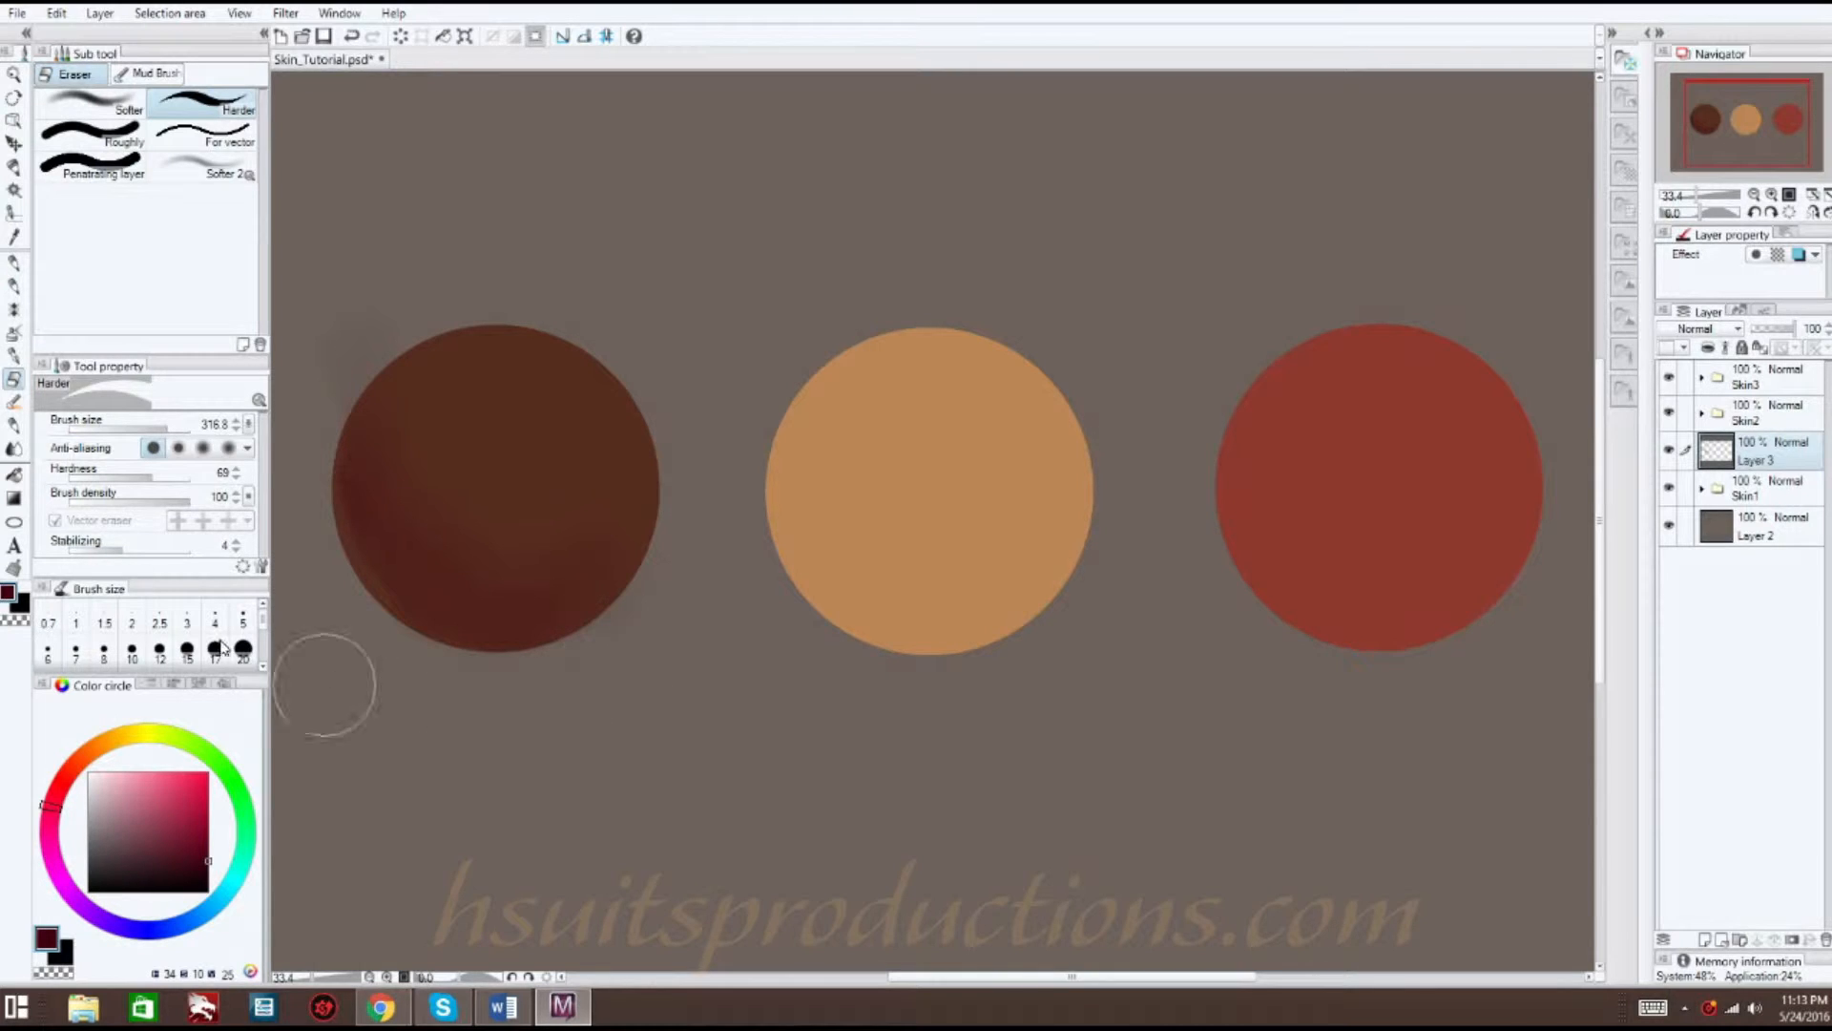
# - Deepen the brown circle's lower-left shadow using the Brush at size 303.2 and density 5
pyautogui.click(13, 284)
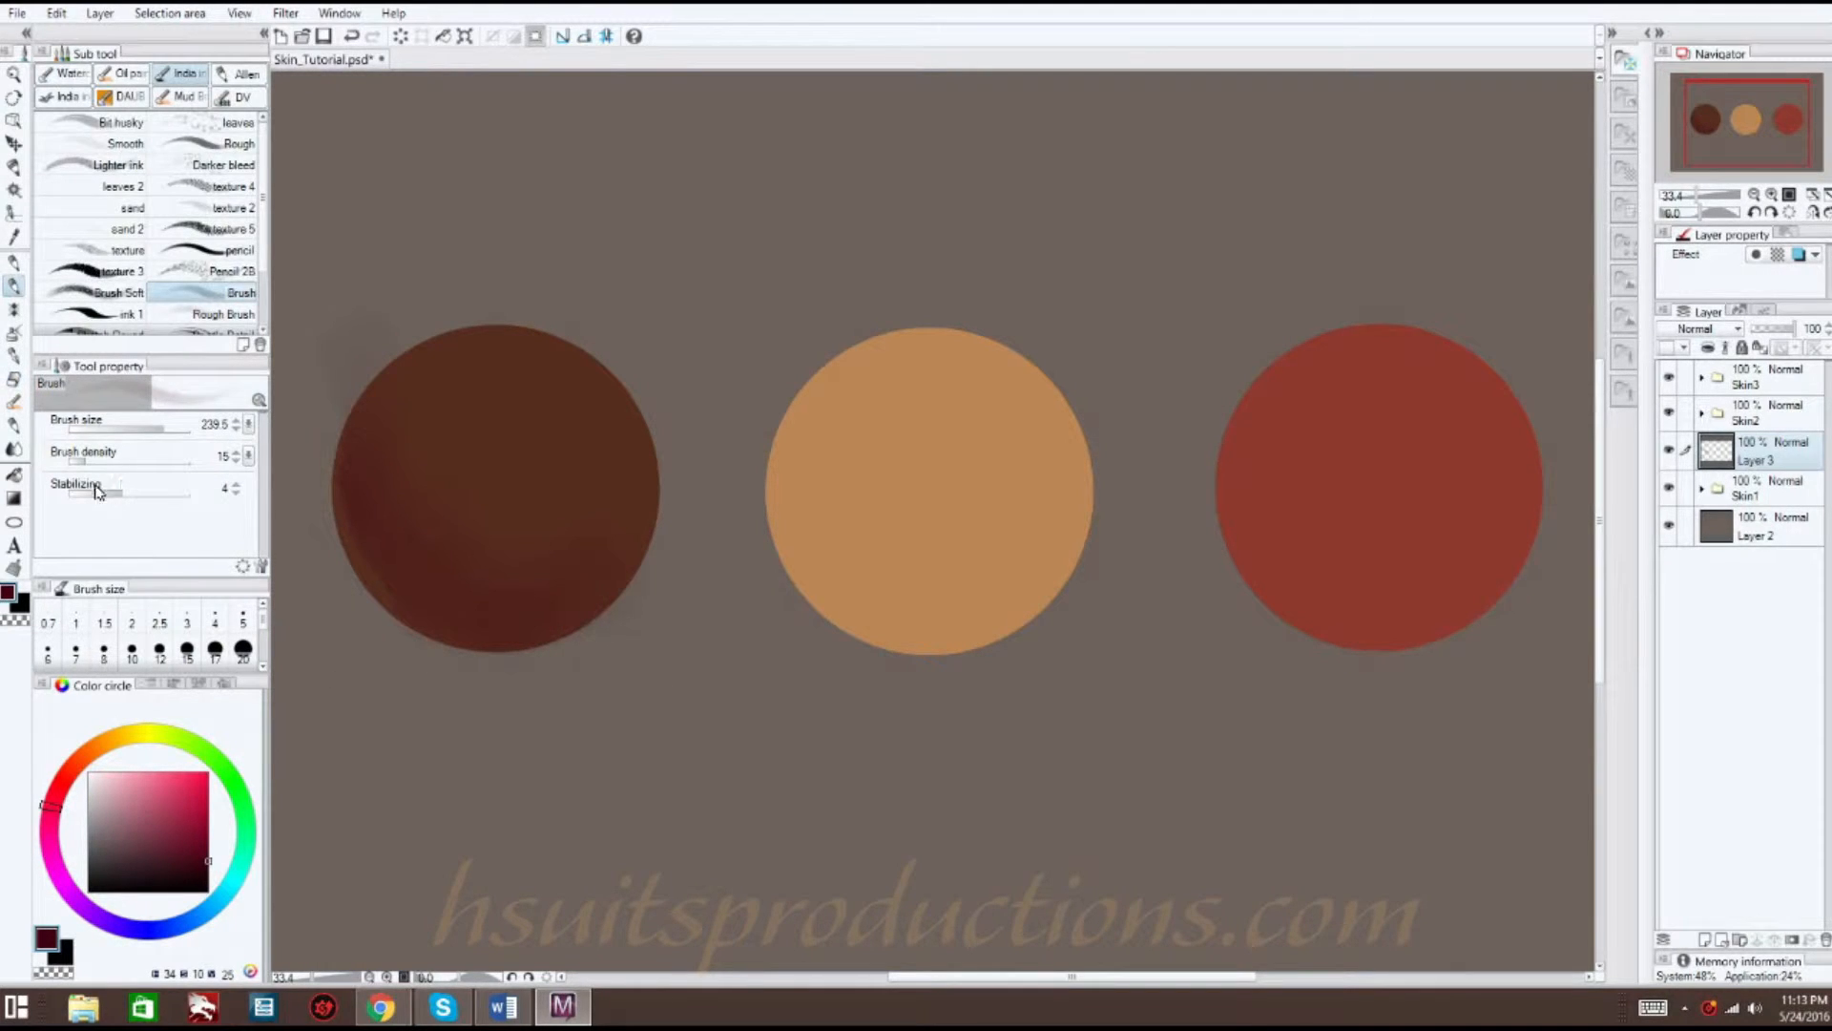
pyautogui.moveTo(172, 437); pyautogui.dragTo(166, 435)
pyautogui.moveTo(372, 519)
pyautogui.mouseDown()
pyautogui.moveTo(403, 543)
pyautogui.moveTo(389, 569)
pyautogui.moveTo(357, 527)
pyautogui.moveTo(384, 529)
pyautogui.moveTo(372, 427)
pyautogui.moveTo(403, 559)
pyautogui.moveTo(390, 512)
pyautogui.moveTo(420, 534)
pyautogui.mouseUp()
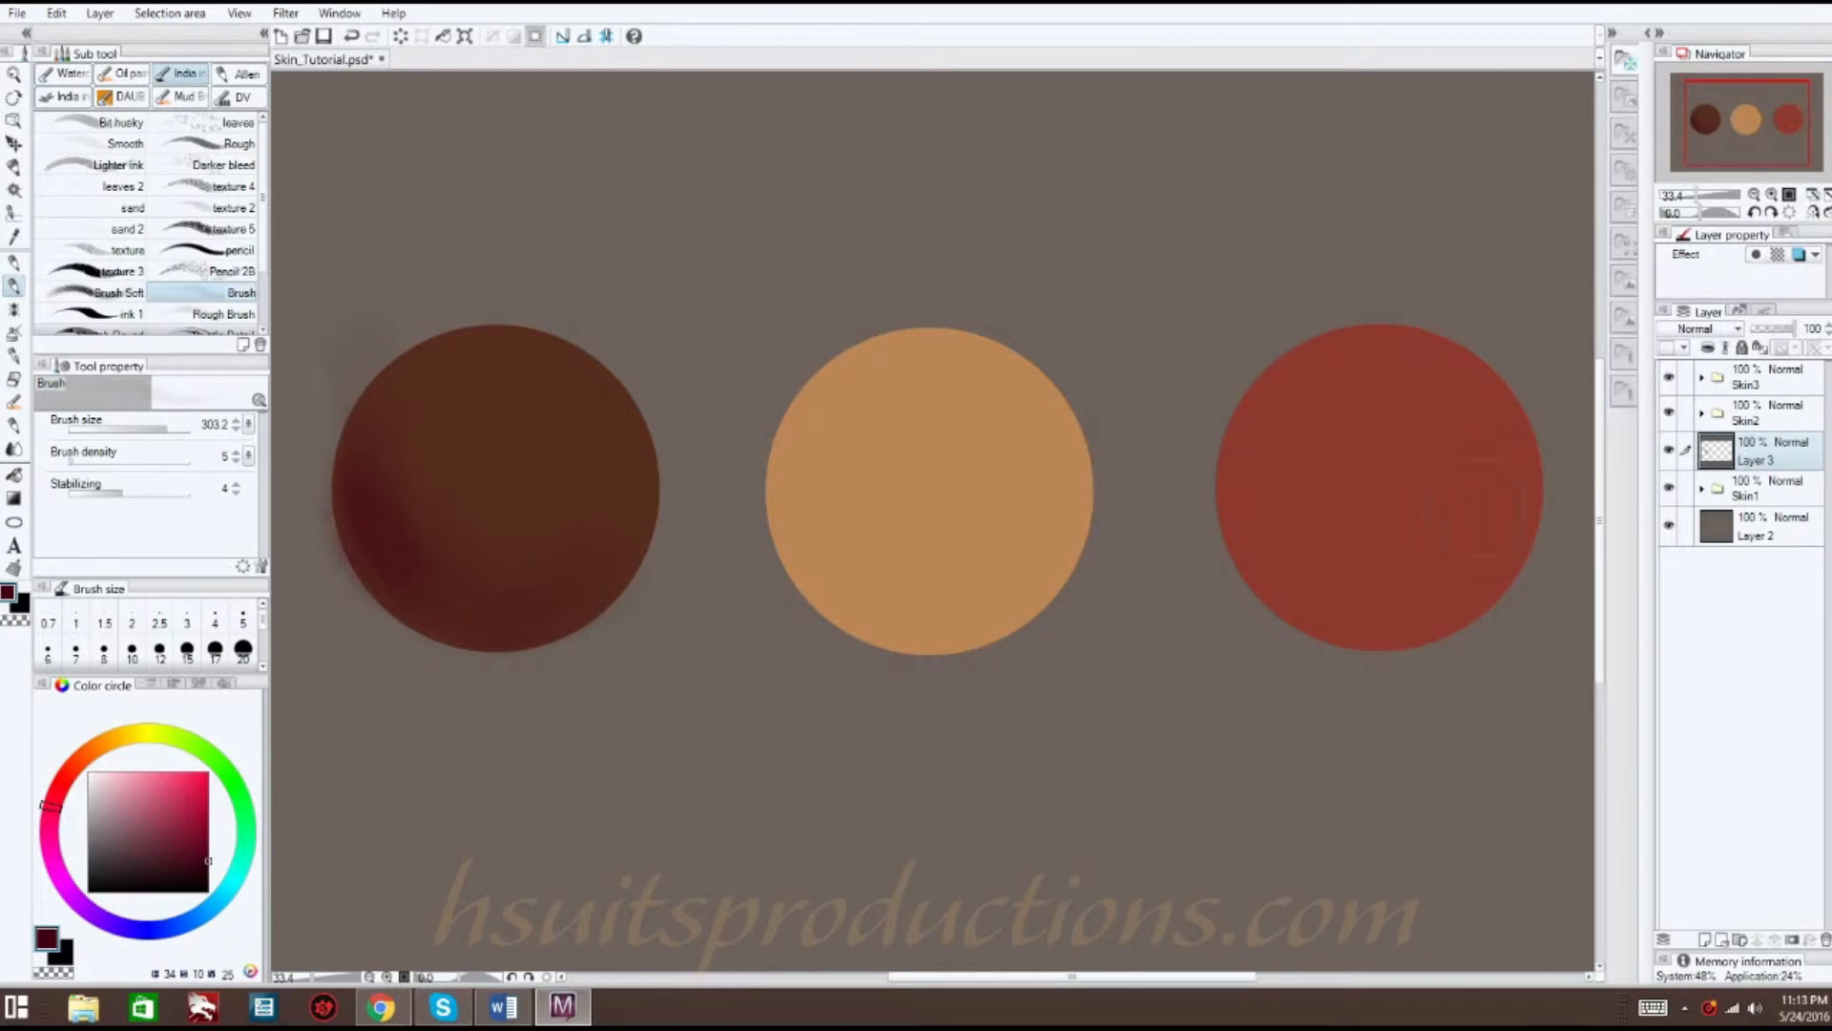
# - Move Layer 3 into the Skin1 folder above Layer 1 and paint a darker plum shadow along the circle's lower-left edge
pyautogui.click(1700, 490)
pyautogui.moveTo(1764, 454); pyautogui.dragTo(1763, 506)
pyautogui.moveTo(446, 584)
pyautogui.mouseDown()
pyautogui.moveTo(475, 613)
pyautogui.moveTo(605, 519)
pyautogui.moveTo(409, 572)
pyautogui.mouseUp()
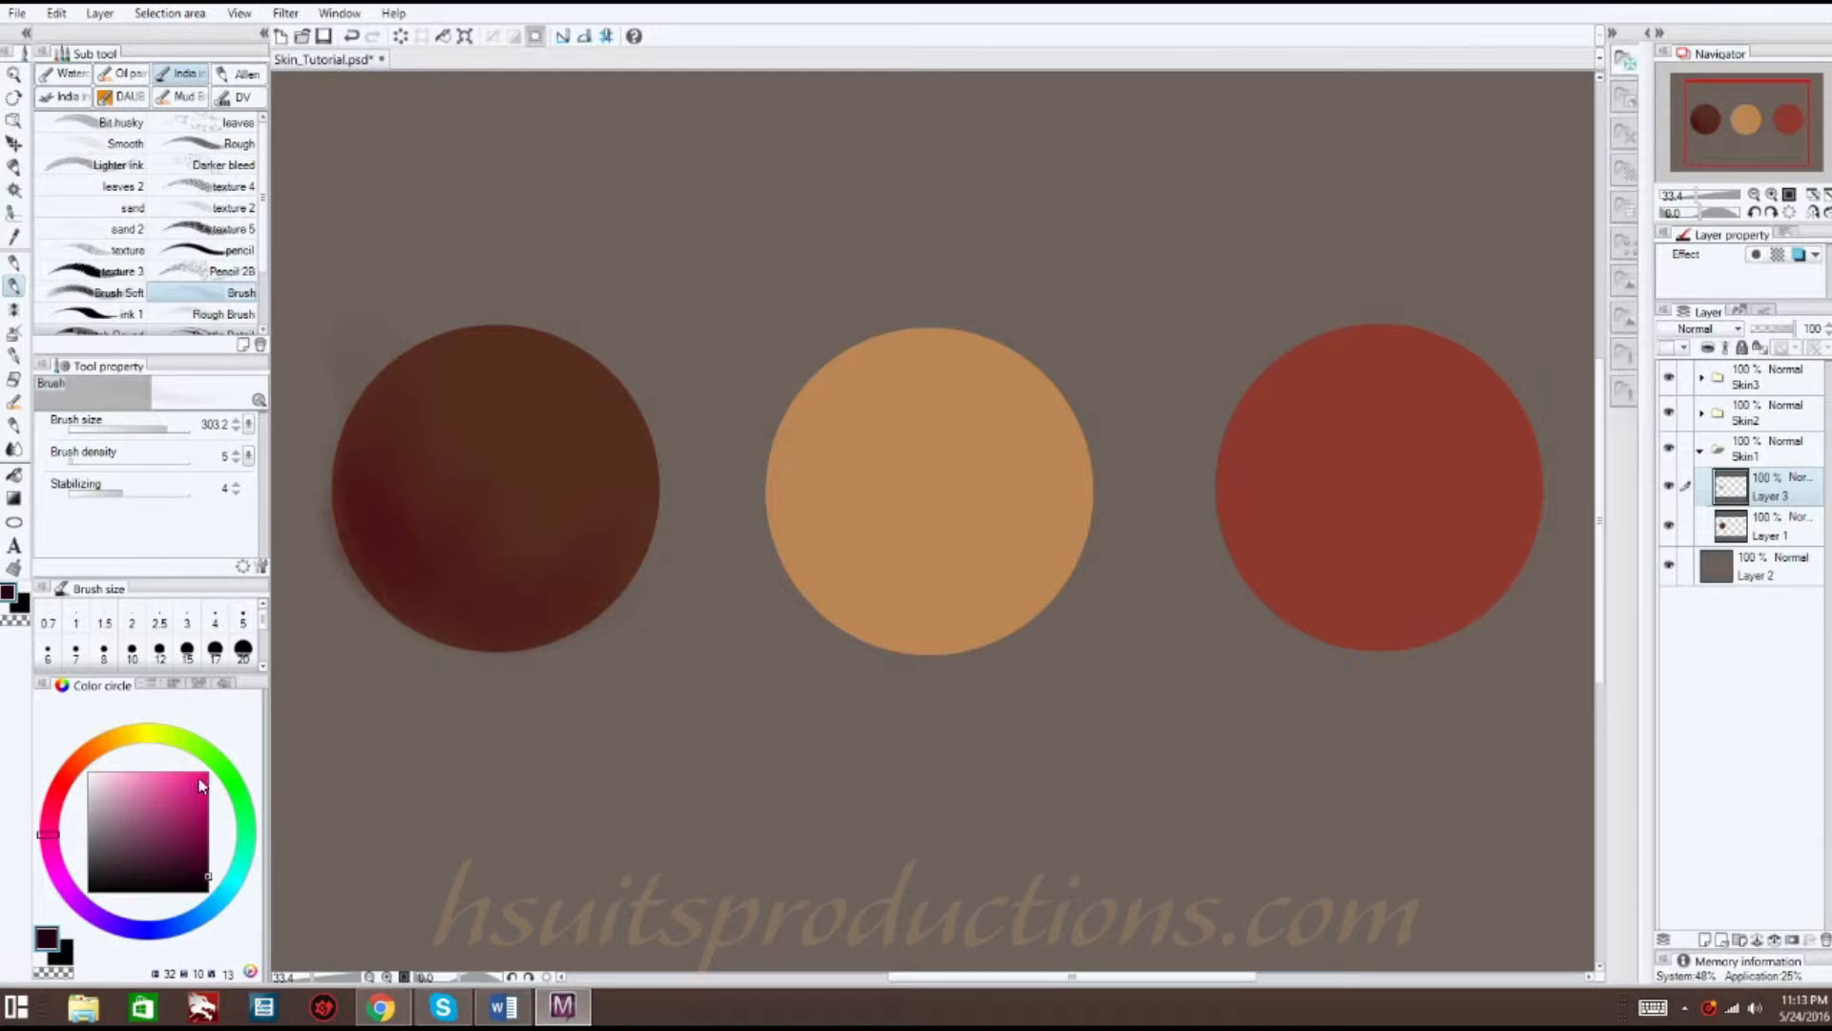
pyautogui.moveTo(507, 601)
pyautogui.mouseDown()
pyautogui.moveTo(374, 529)
pyautogui.moveTo(437, 617)
pyautogui.moveTo(358, 502)
pyautogui.moveTo(422, 581)
pyautogui.moveTo(500, 633)
pyautogui.moveTo(569, 585)
pyautogui.mouseUp()
pyautogui.moveTo(330, 418)
pyautogui.mouseDown()
pyautogui.moveTo(370, 561)
pyautogui.moveTo(351, 540)
pyautogui.moveTo(322, 453)
pyautogui.moveTo(381, 585)
pyautogui.moveTo(436, 625)
pyautogui.moveTo(359, 569)
pyautogui.mouseUp()
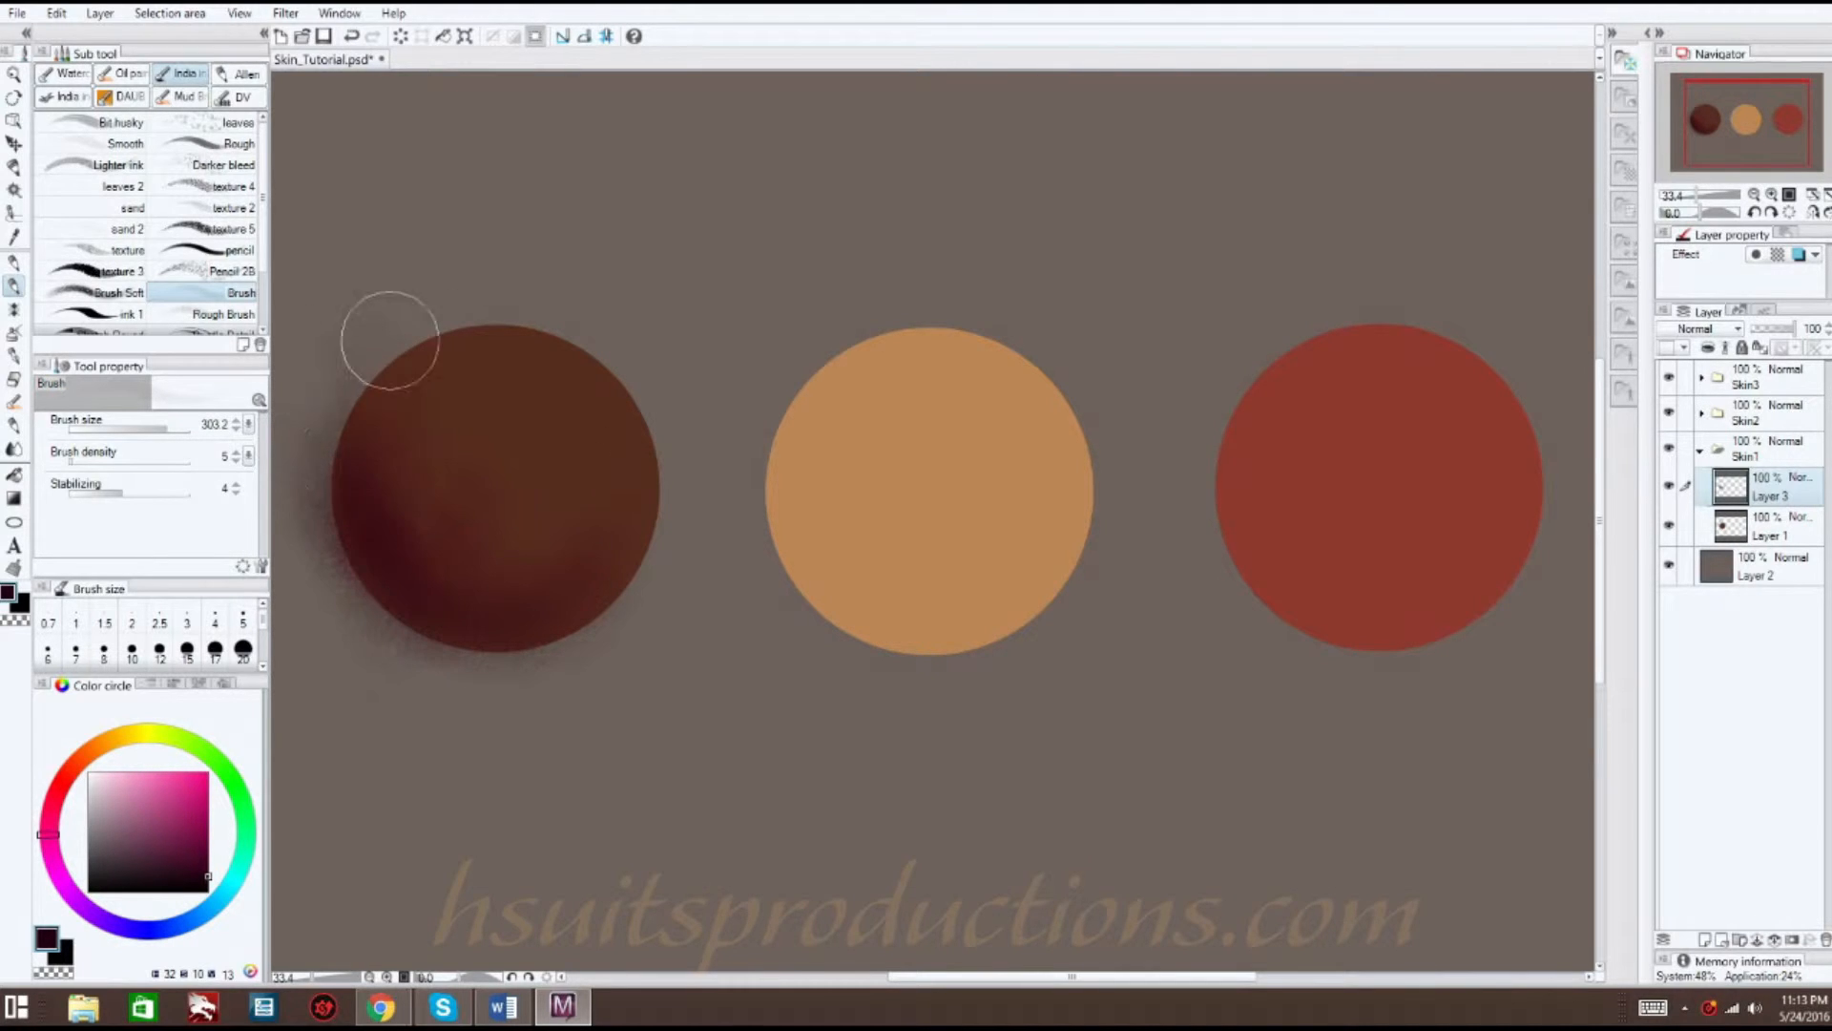
# - Erase the plum paint spilling past the brown circle's lower-left edge with the Harder eraser
pyautogui.click(13, 450)
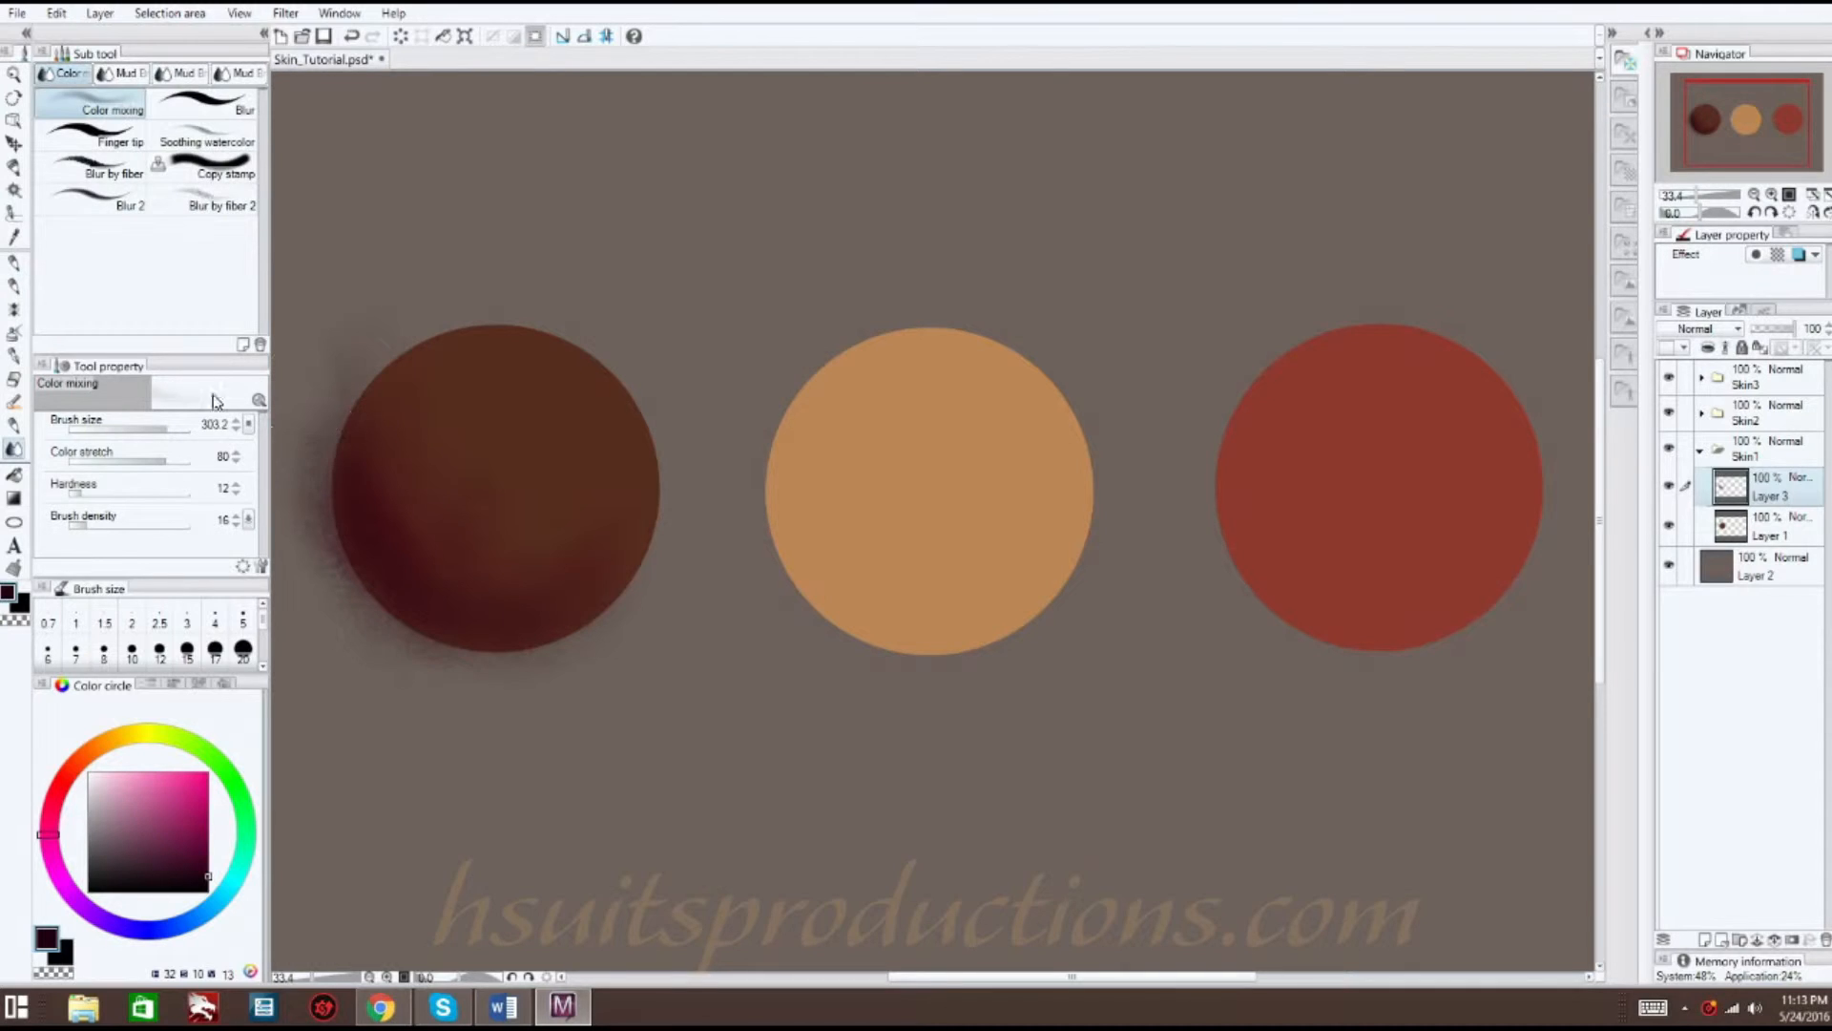
pyautogui.click(13, 379)
pyautogui.moveTo(286, 427)
pyautogui.mouseDown()
pyautogui.moveTo(292, 577)
pyautogui.moveTo(315, 623)
pyautogui.moveTo(415, 692)
pyautogui.moveTo(592, 674)
pyautogui.mouseUp()
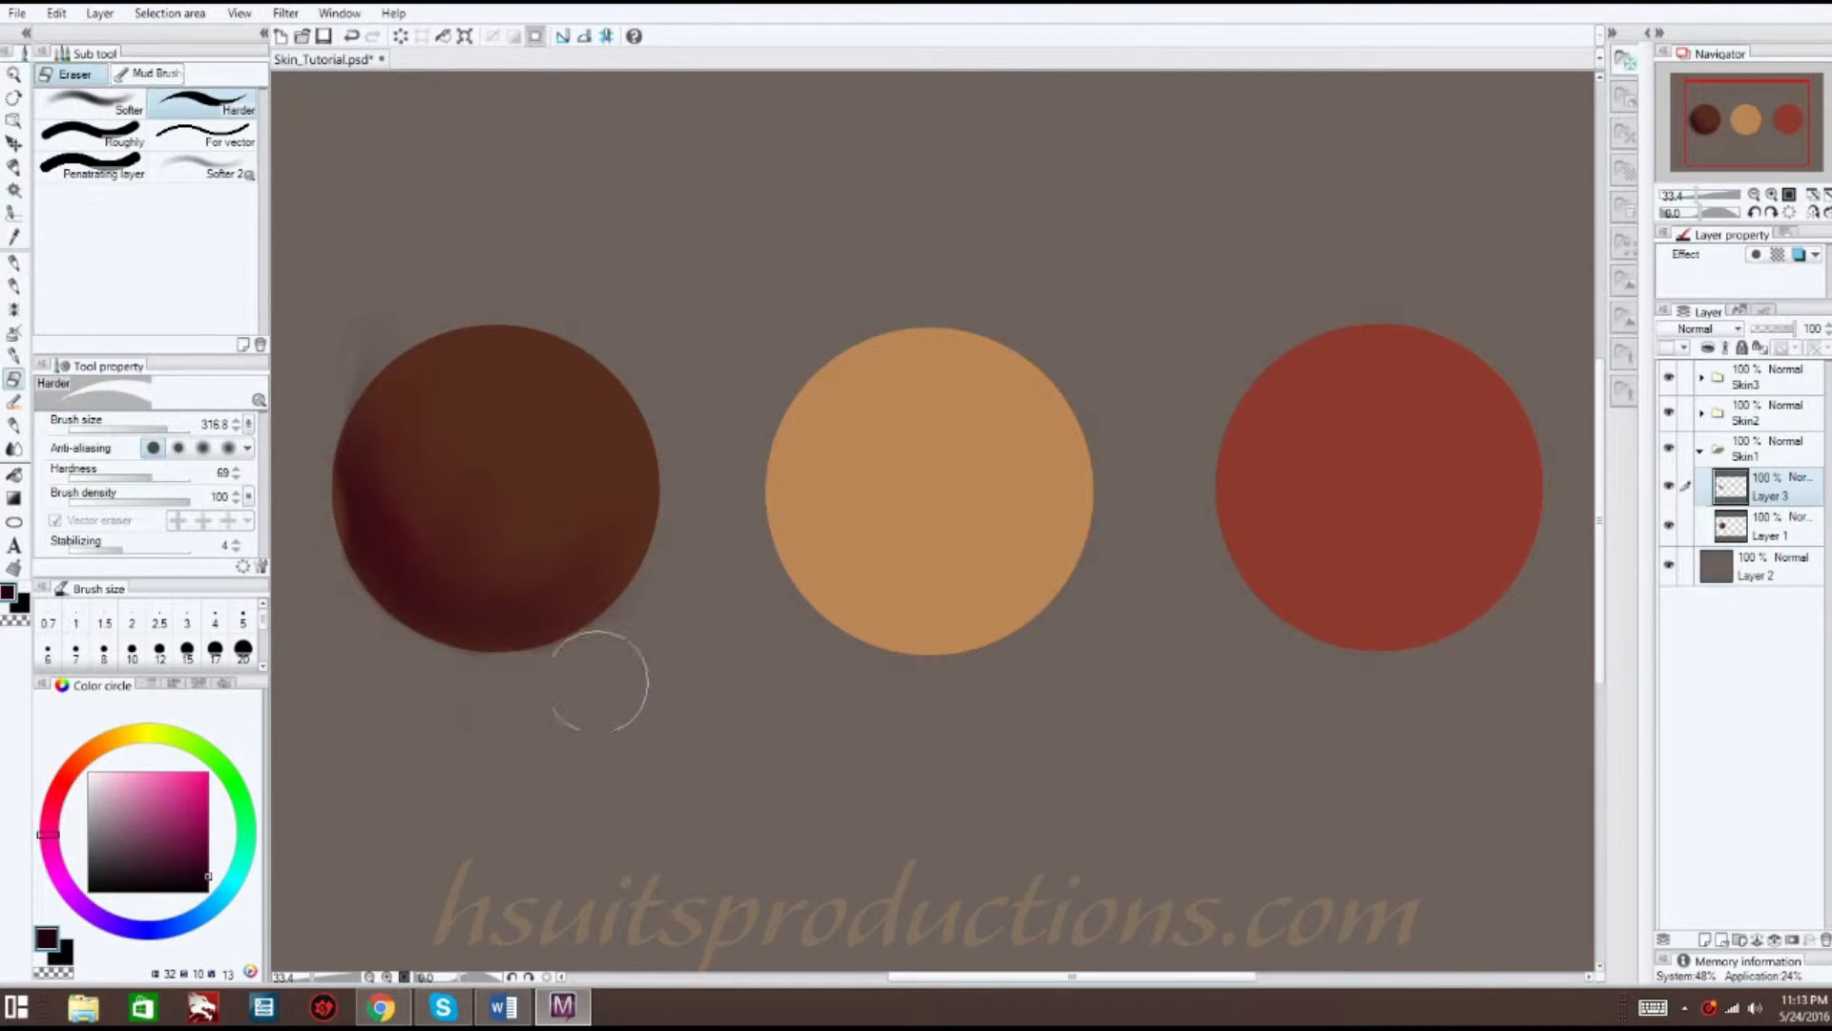
# - Blend the plum shadow with Color mixing and build it up again with the Brush toward the circle's middle
pyautogui.click(14, 451)
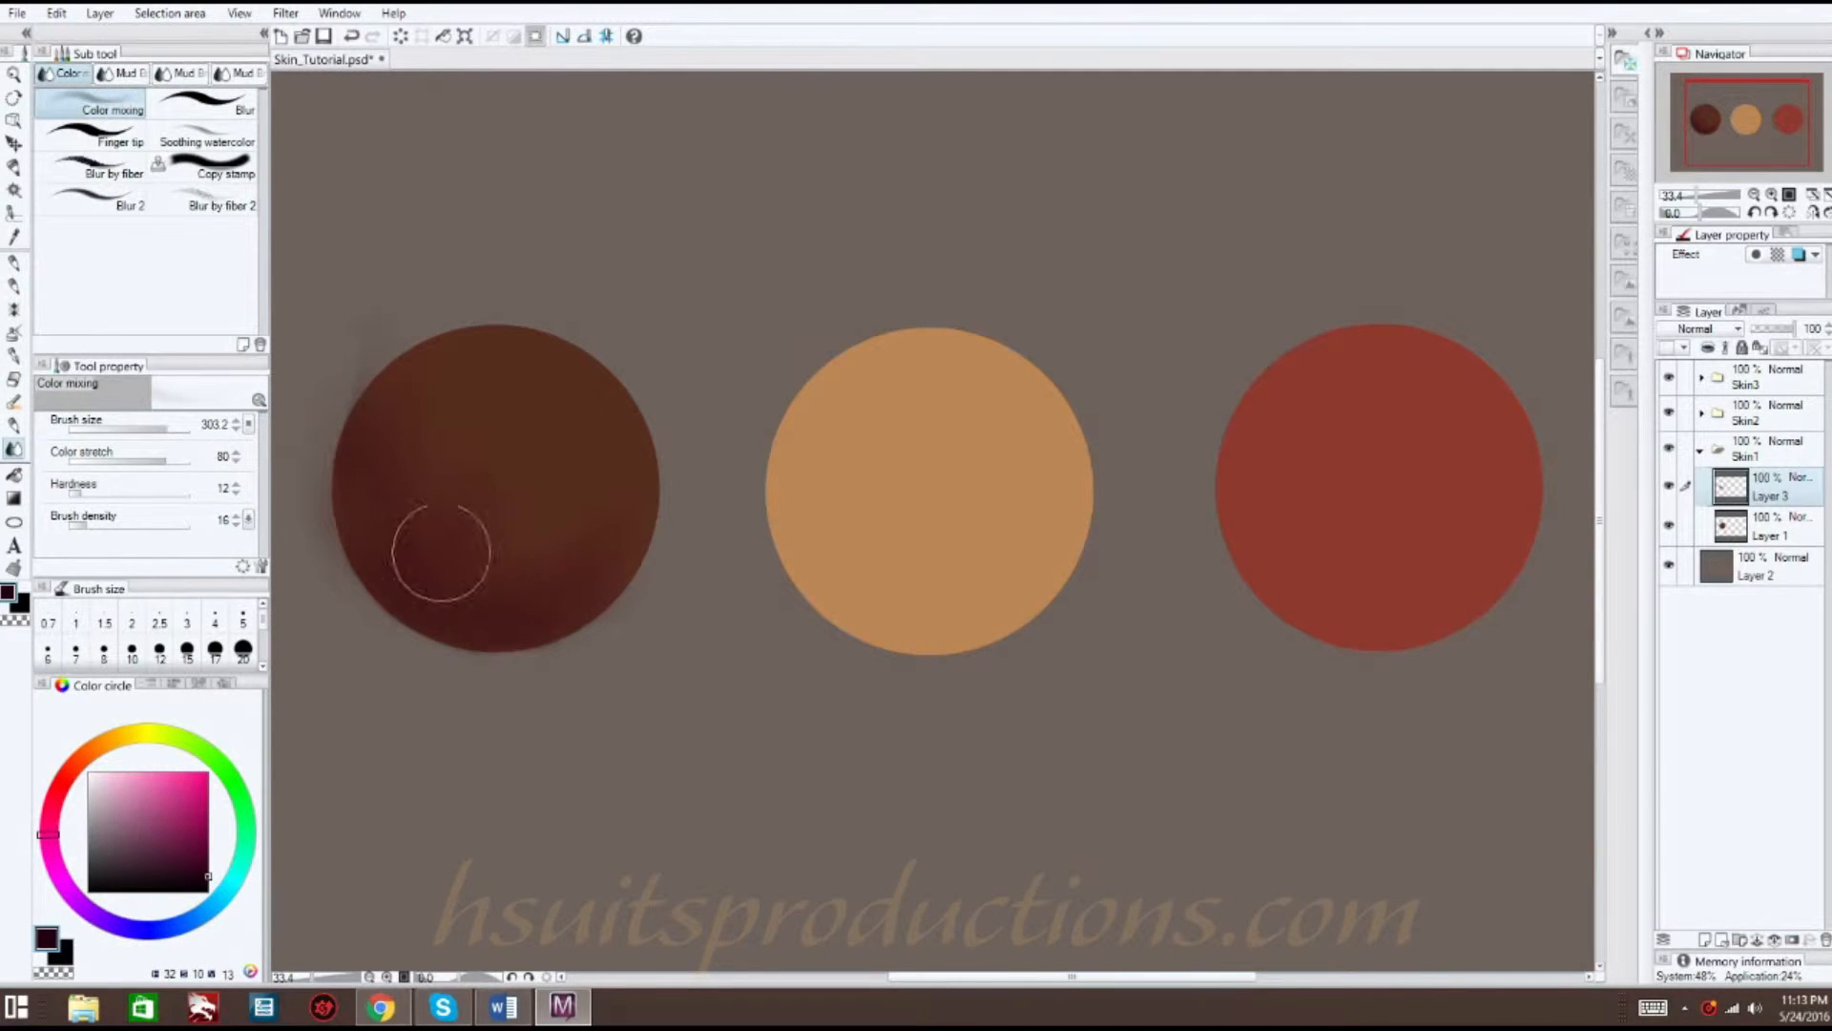
pyautogui.click(14, 377)
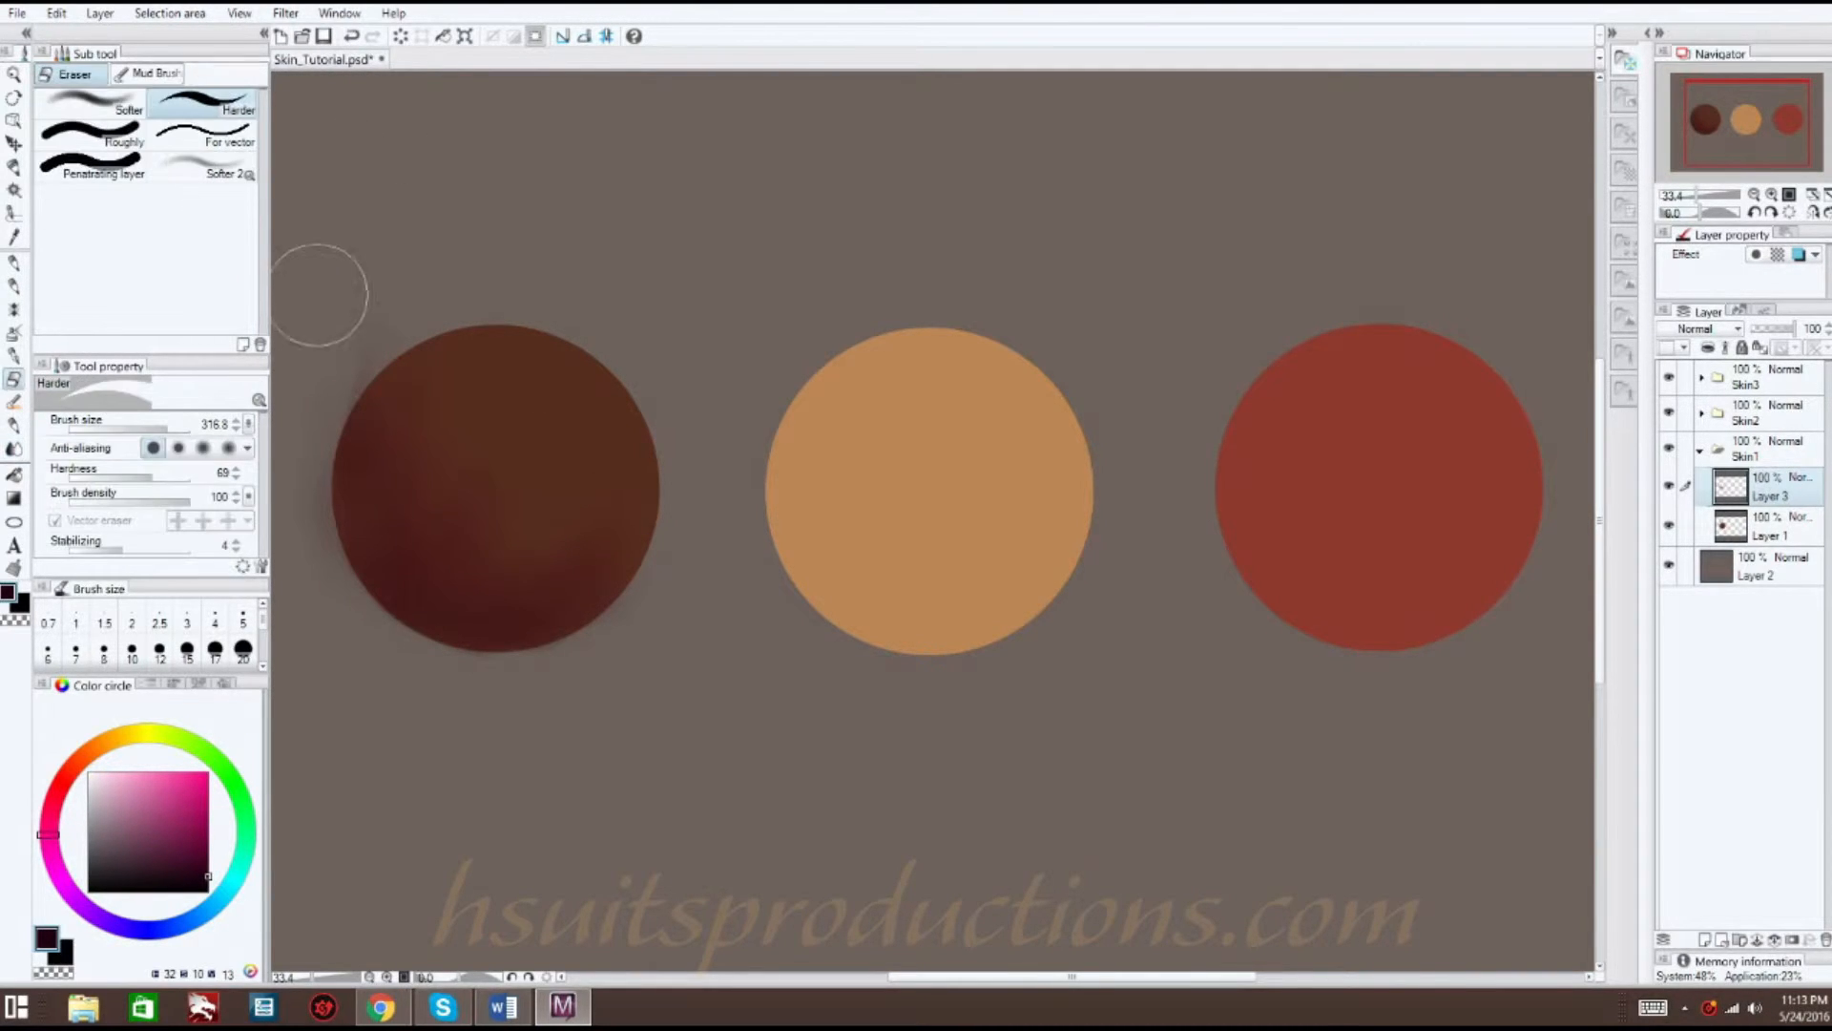
pyautogui.click(16, 285)
pyautogui.moveTo(484, 535)
pyautogui.mouseDown()
pyautogui.moveTo(413, 570)
pyautogui.moveTo(522, 602)
pyautogui.moveTo(432, 568)
pyautogui.moveTo(369, 409)
pyautogui.moveTo(430, 579)
pyautogui.moveTo(381, 500)
pyautogui.moveTo(602, 569)
pyautogui.moveTo(424, 572)
pyautogui.moveTo(401, 525)
pyautogui.moveTo(466, 483)
pyautogui.moveTo(383, 462)
pyautogui.mouseUp()
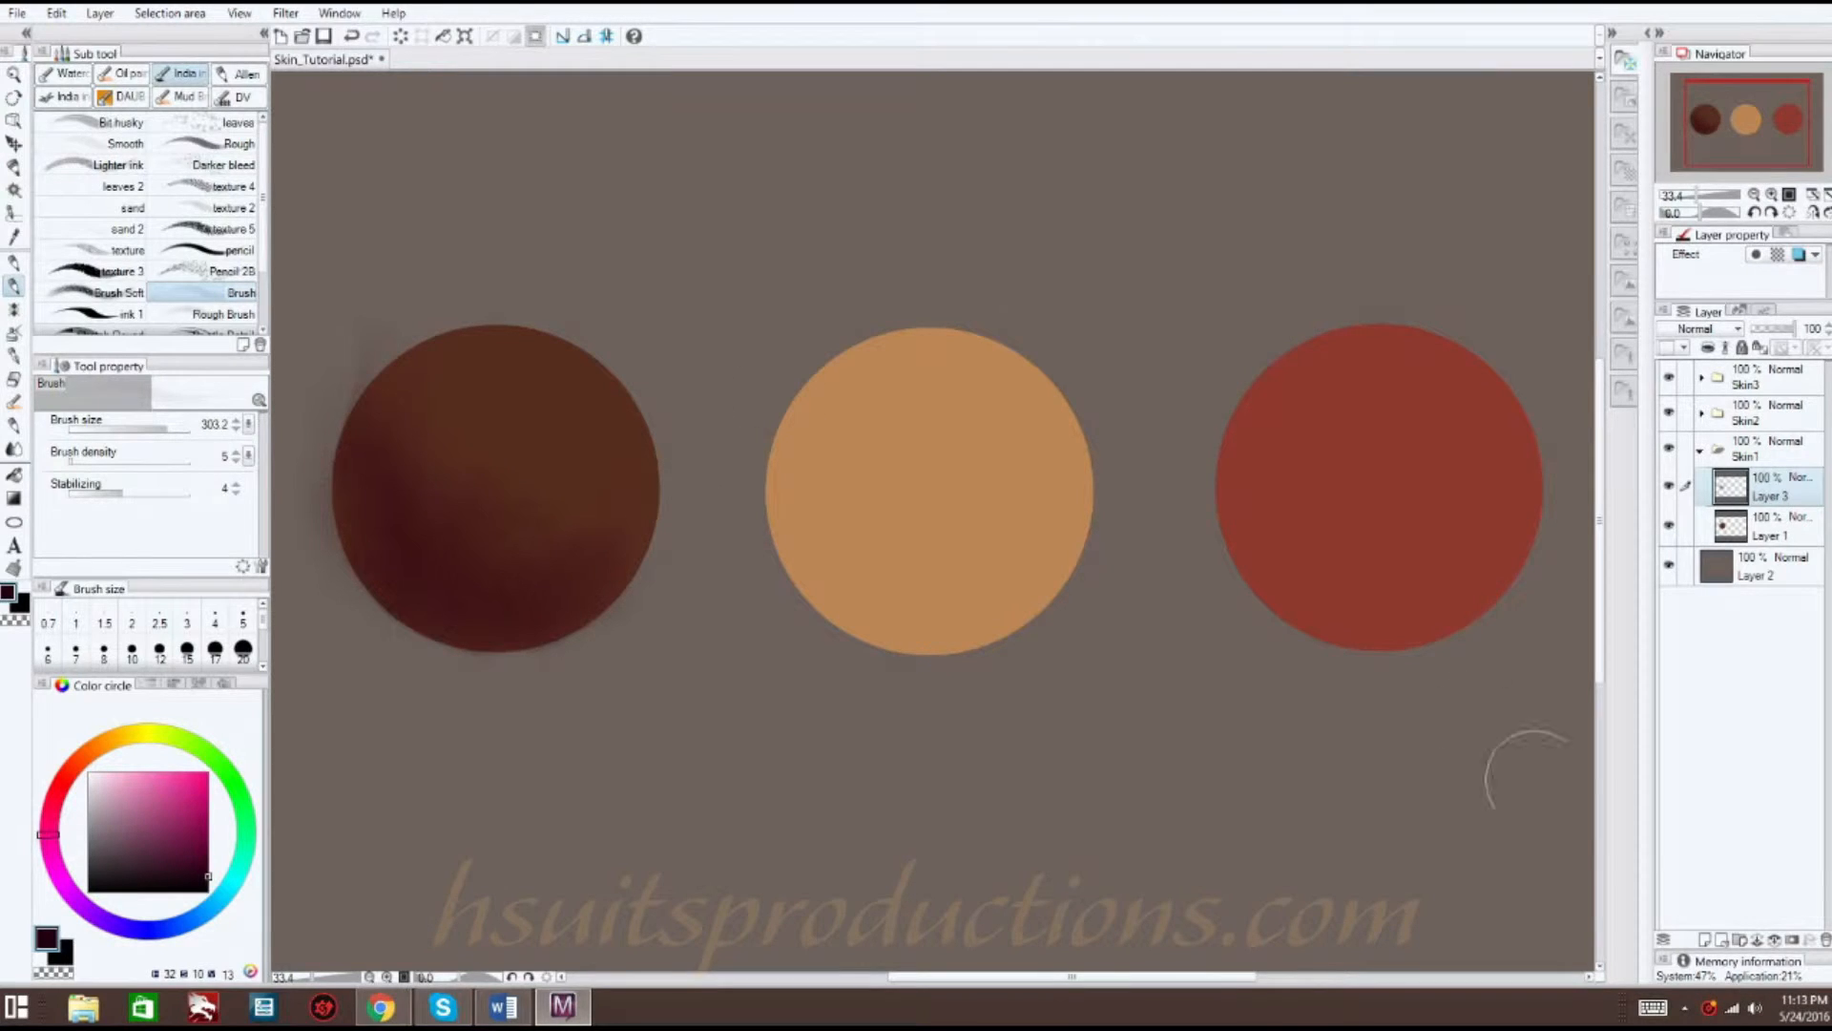
# - Add a layer in the Skin1 folder with the Add (Glow) blending mode and choose a light peach colour
pyautogui.click(1705, 937)
pyautogui.click(1708, 329)
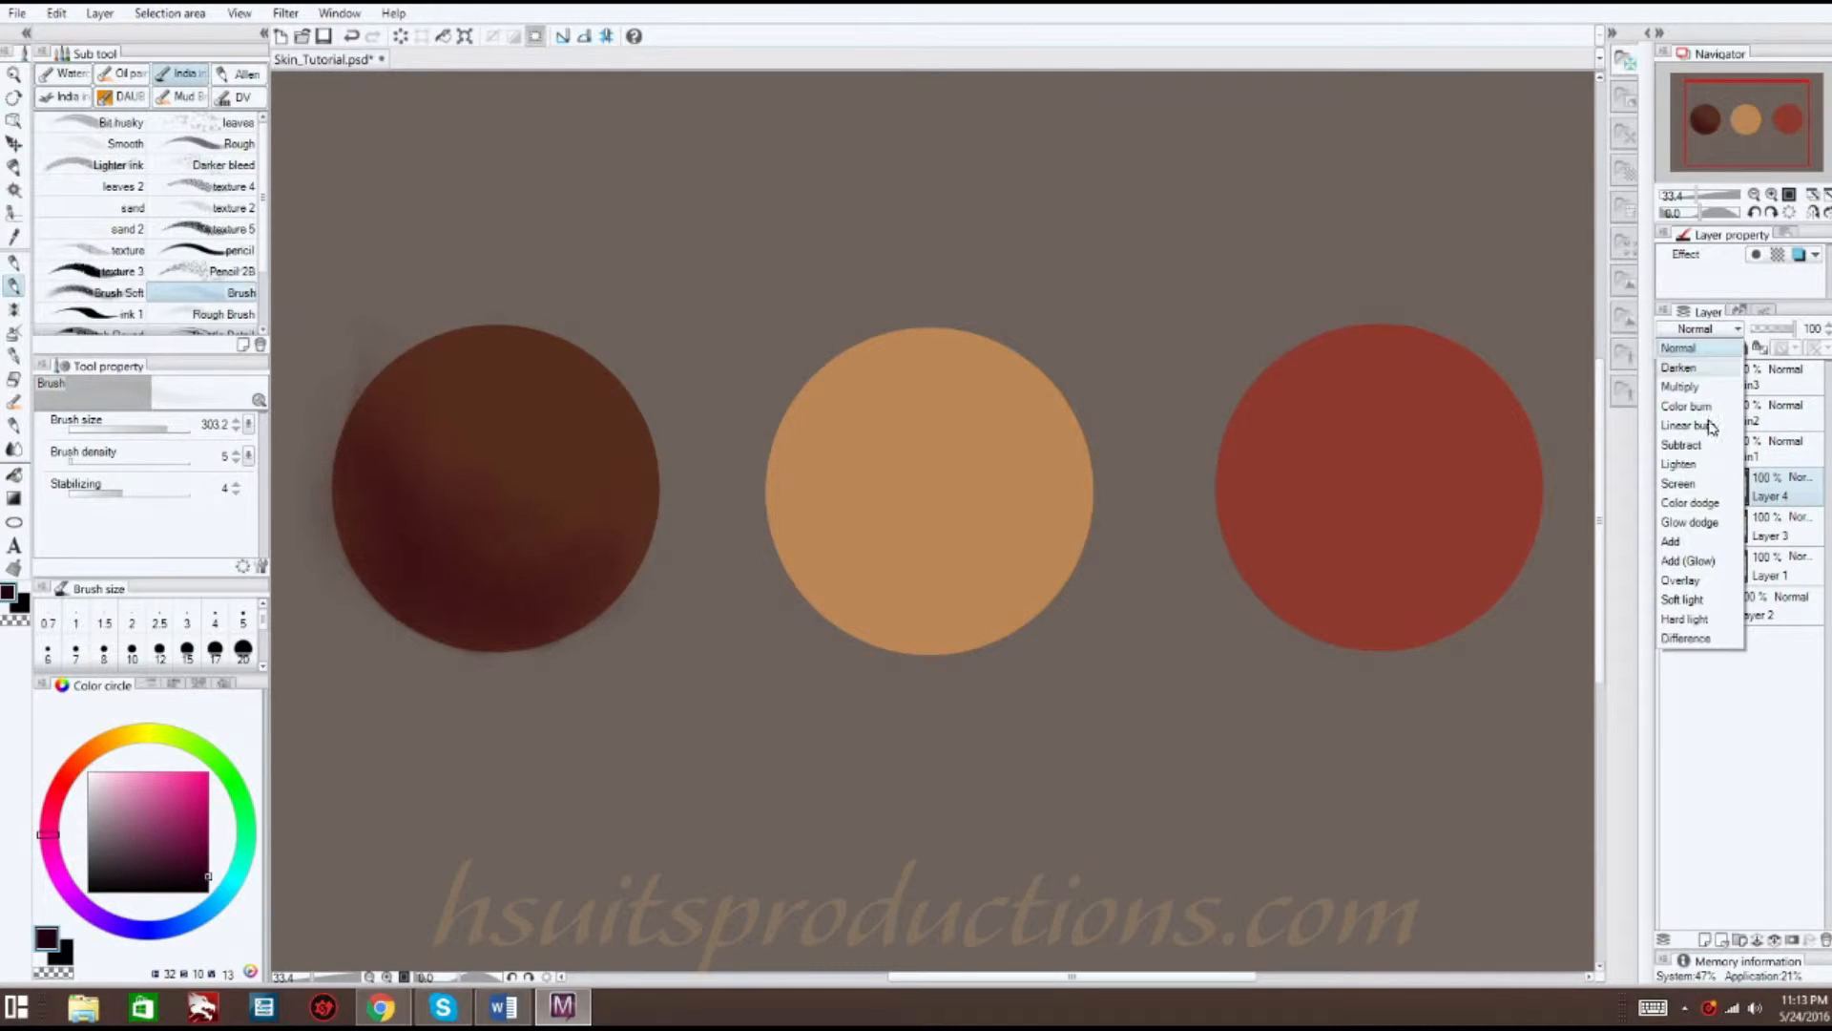
pyautogui.click(1694, 530)
pyautogui.click(78, 752)
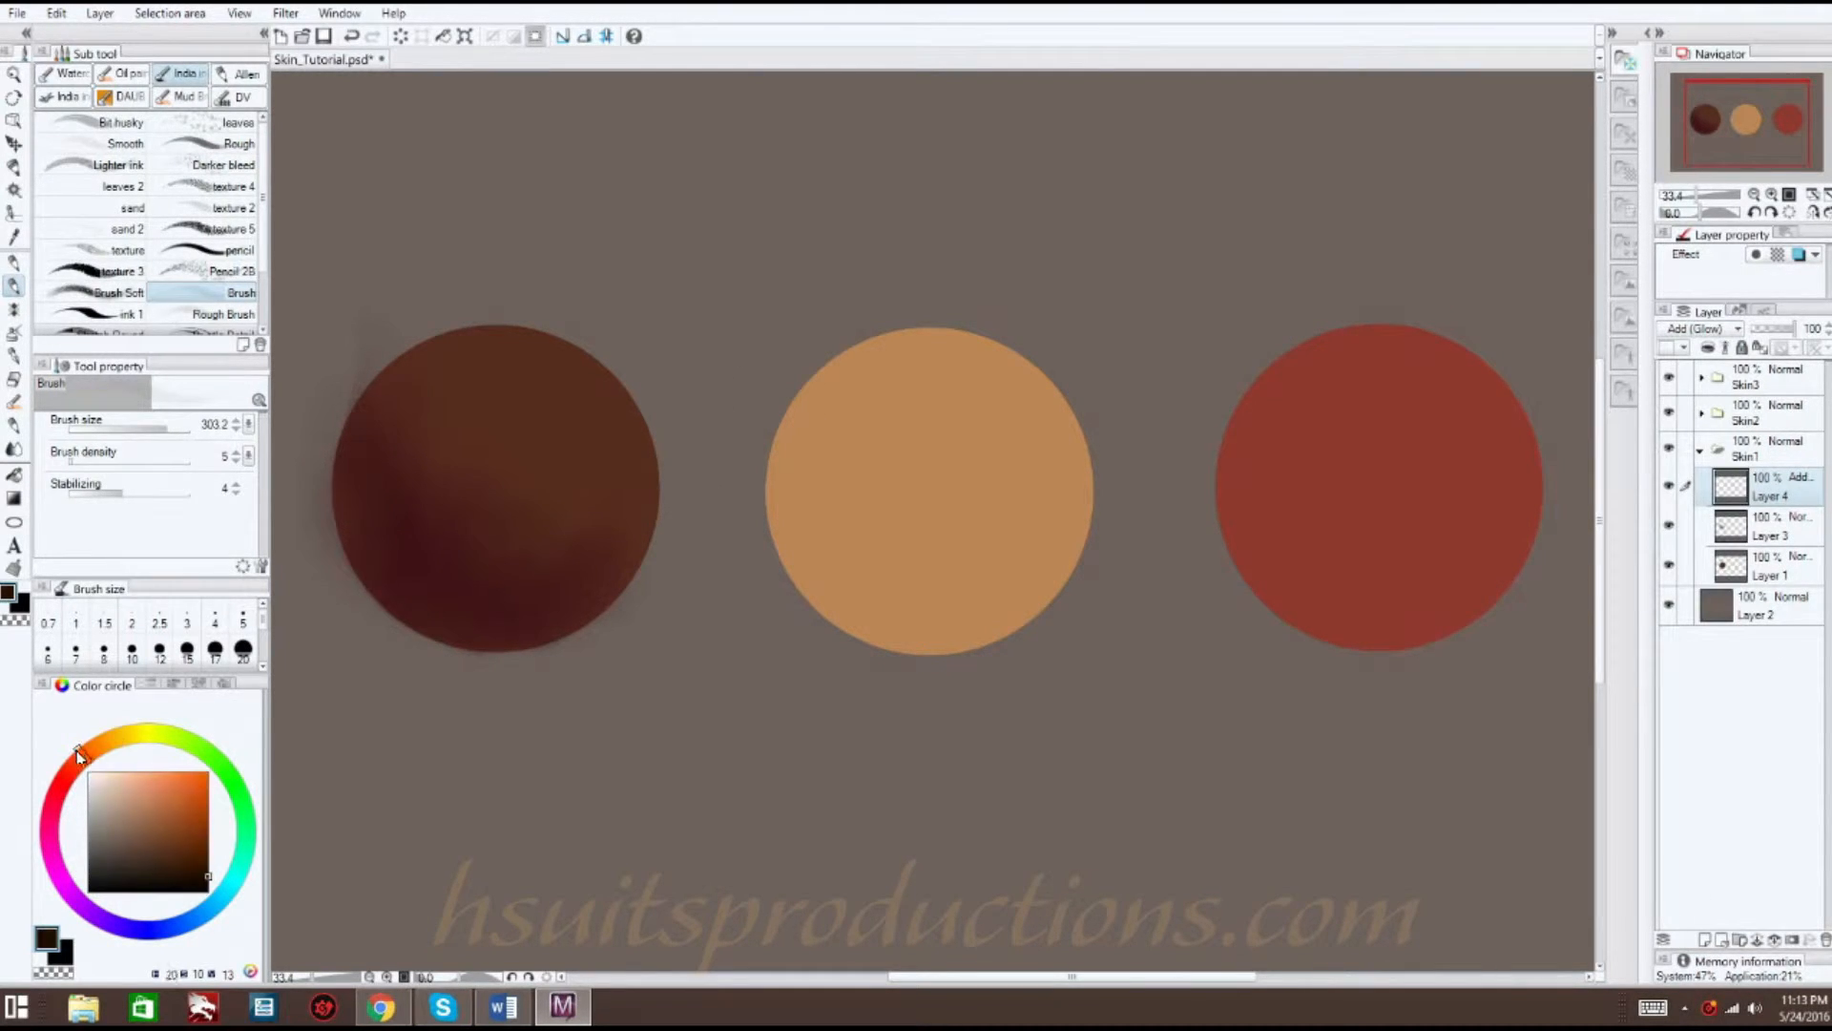
pyautogui.click(148, 770)
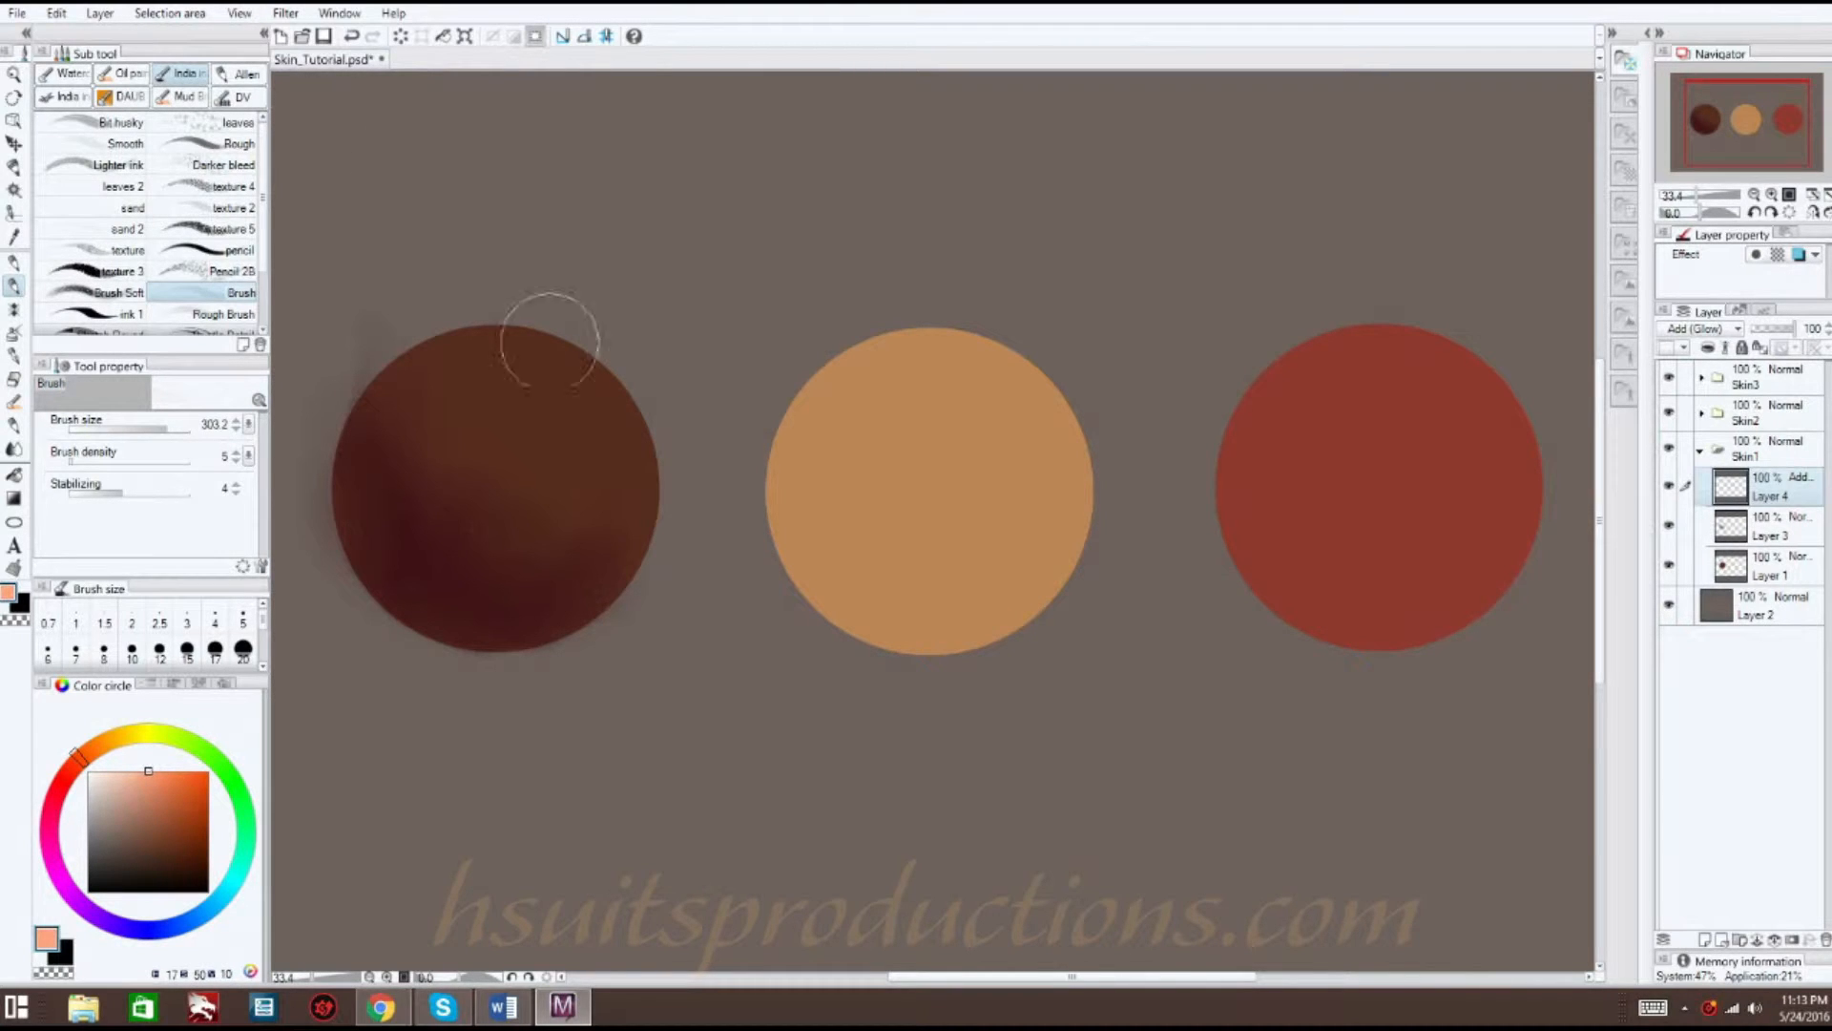
# - Paint a peach highlight on the brown circle's upper-right side and smooth it with Color mixing
pyautogui.moveTo(577, 430)
pyautogui.mouseDown()
pyautogui.moveTo(601, 430)
pyautogui.moveTo(486, 347)
pyautogui.moveTo(552, 388)
pyautogui.moveTo(541, 354)
pyautogui.moveTo(573, 364)
pyautogui.moveTo(622, 507)
pyautogui.moveTo(593, 368)
pyautogui.moveTo(532, 412)
pyautogui.moveTo(511, 483)
pyautogui.moveTo(605, 409)
pyautogui.moveTo(613, 499)
pyautogui.mouseUp()
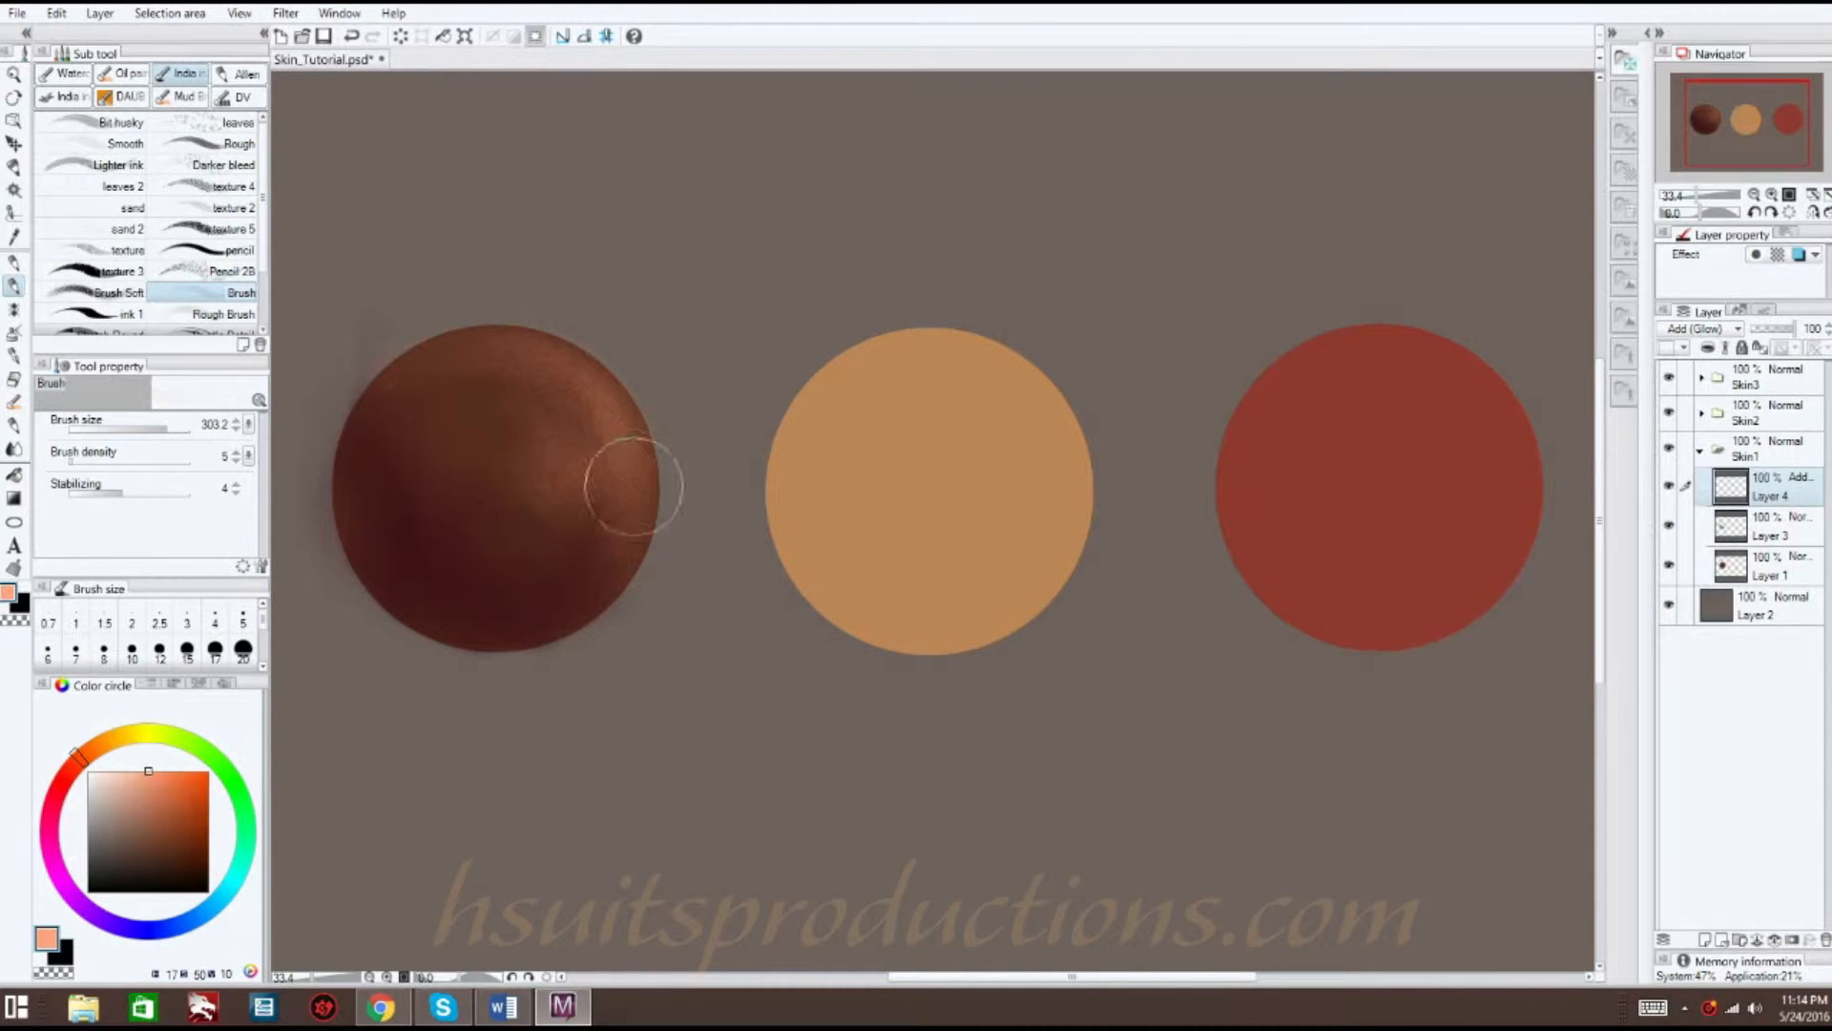
pyautogui.click(13, 448)
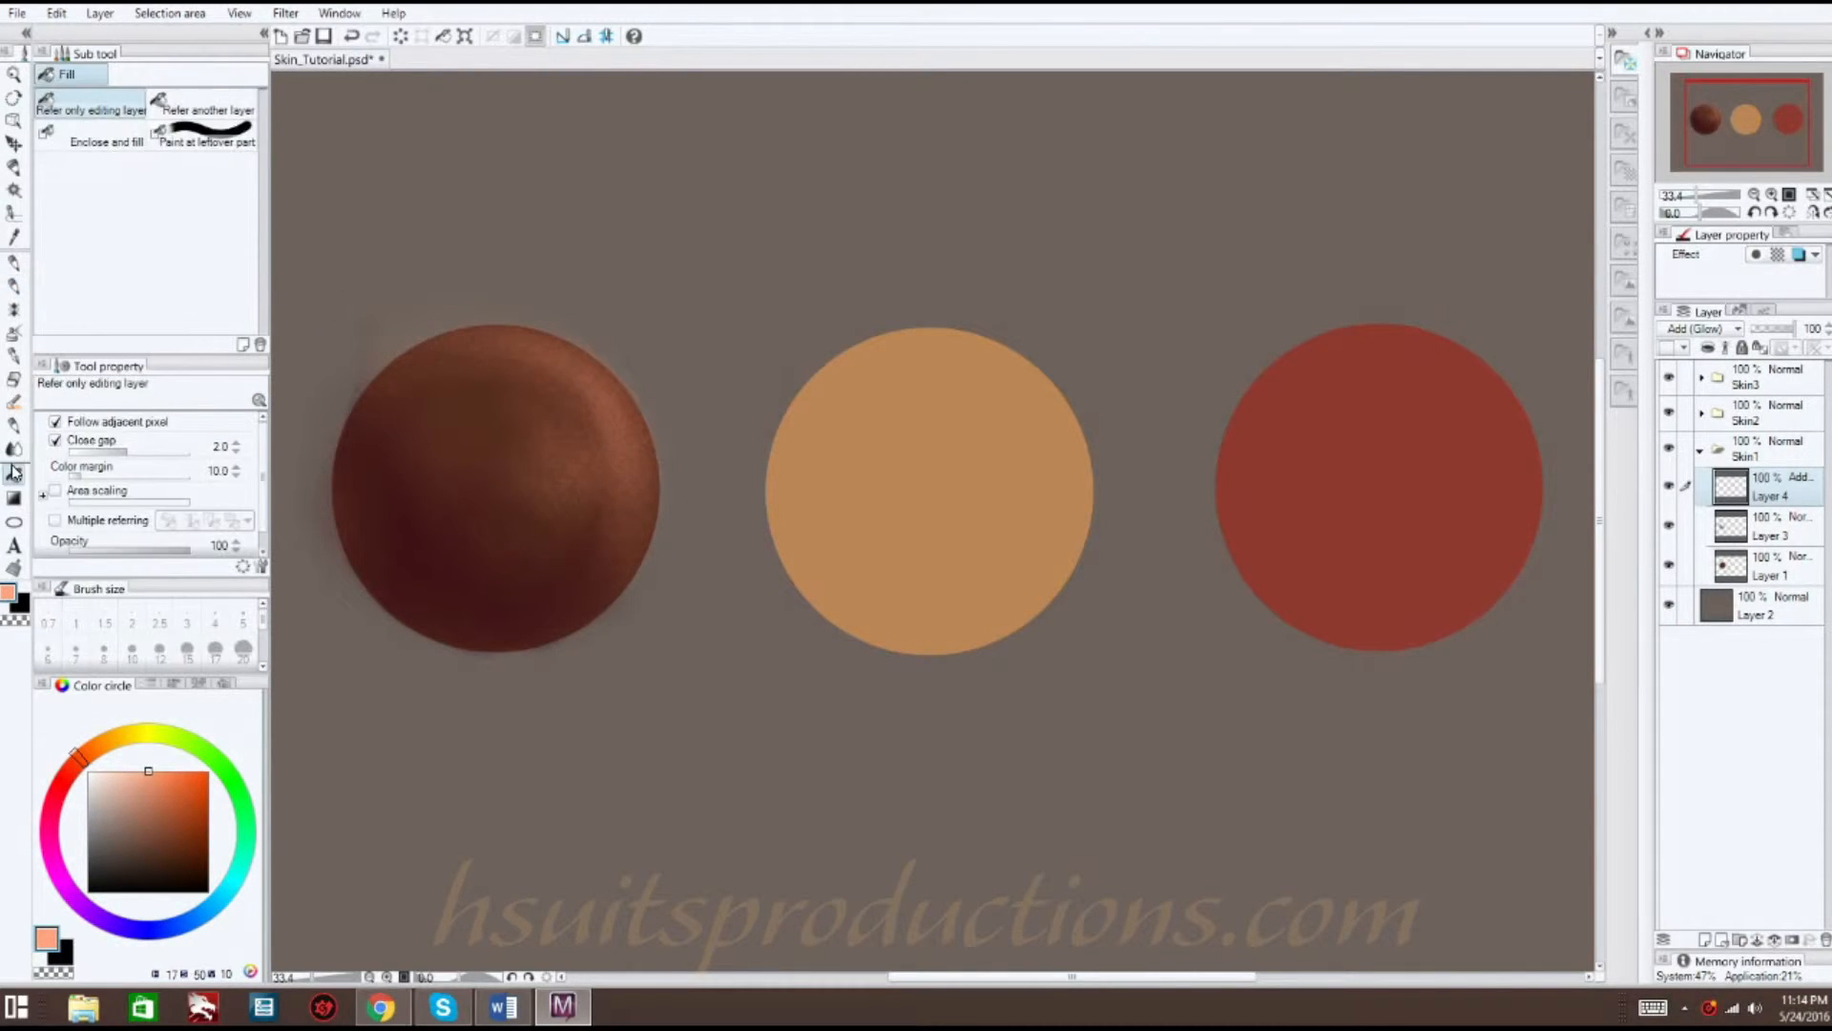
pyautogui.moveTo(507, 347)
pyautogui.mouseDown()
pyautogui.moveTo(623, 496)
pyautogui.moveTo(594, 582)
pyautogui.moveTo(527, 423)
pyautogui.moveTo(429, 397)
pyautogui.moveTo(393, 454)
pyautogui.moveTo(569, 367)
pyautogui.moveTo(581, 337)
pyautogui.moveTo(324, 390)
pyautogui.mouseUp()
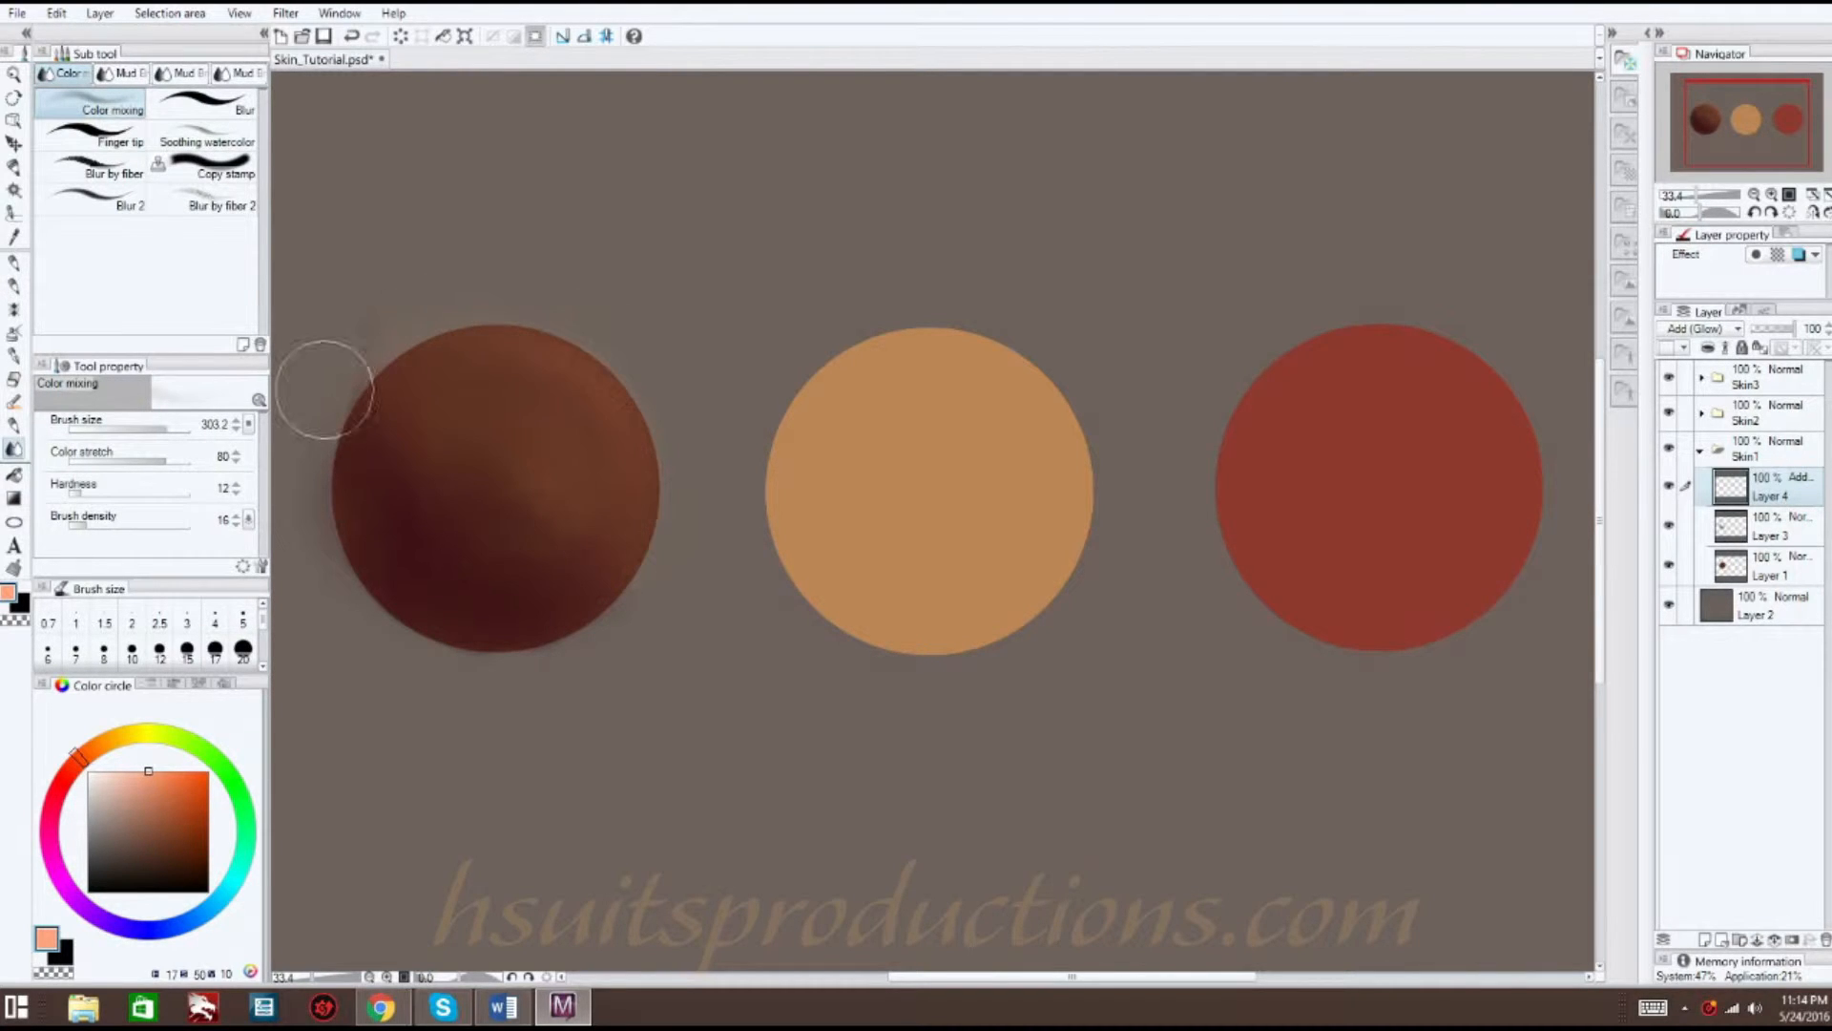
# - On another new layer, paint a saturated orange rim along the circle's upper-right edge with the Brush at size 118.1 and blend it
pyautogui.click(1704, 940)
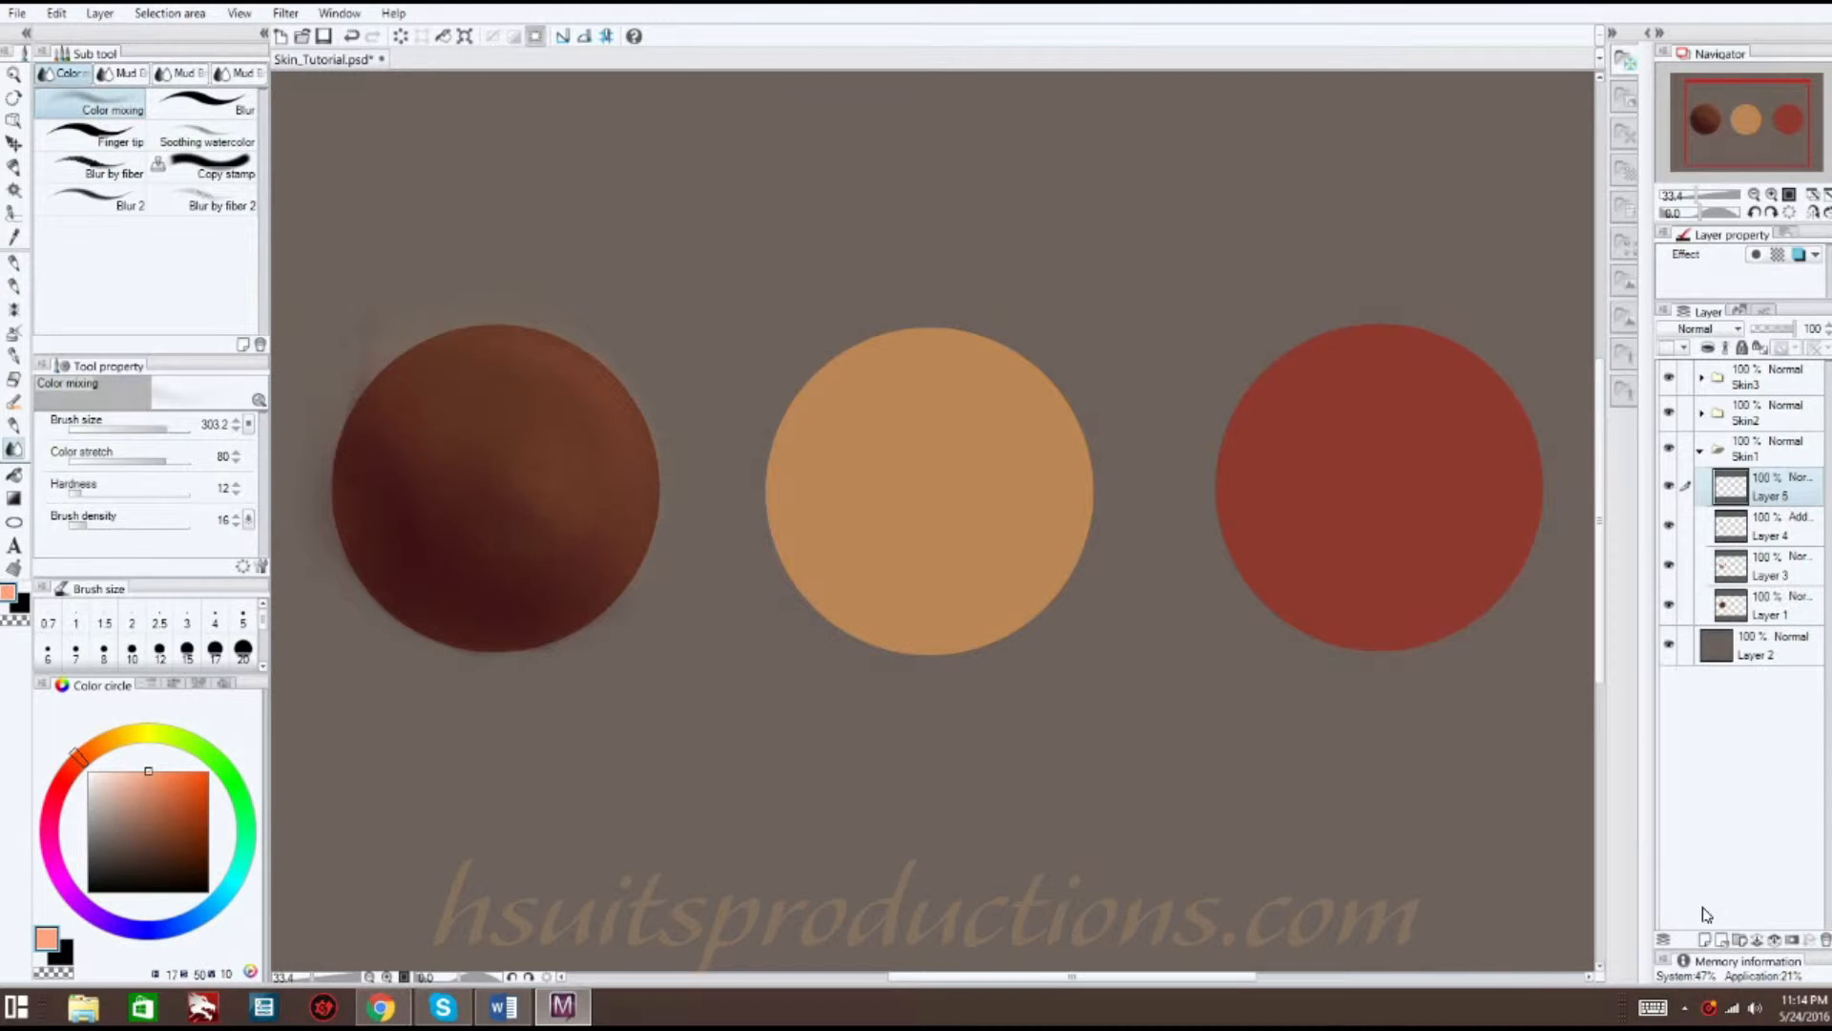
pyautogui.click(179, 769)
pyautogui.click(13, 284)
pyautogui.moveTo(166, 428); pyautogui.dragTo(154, 429)
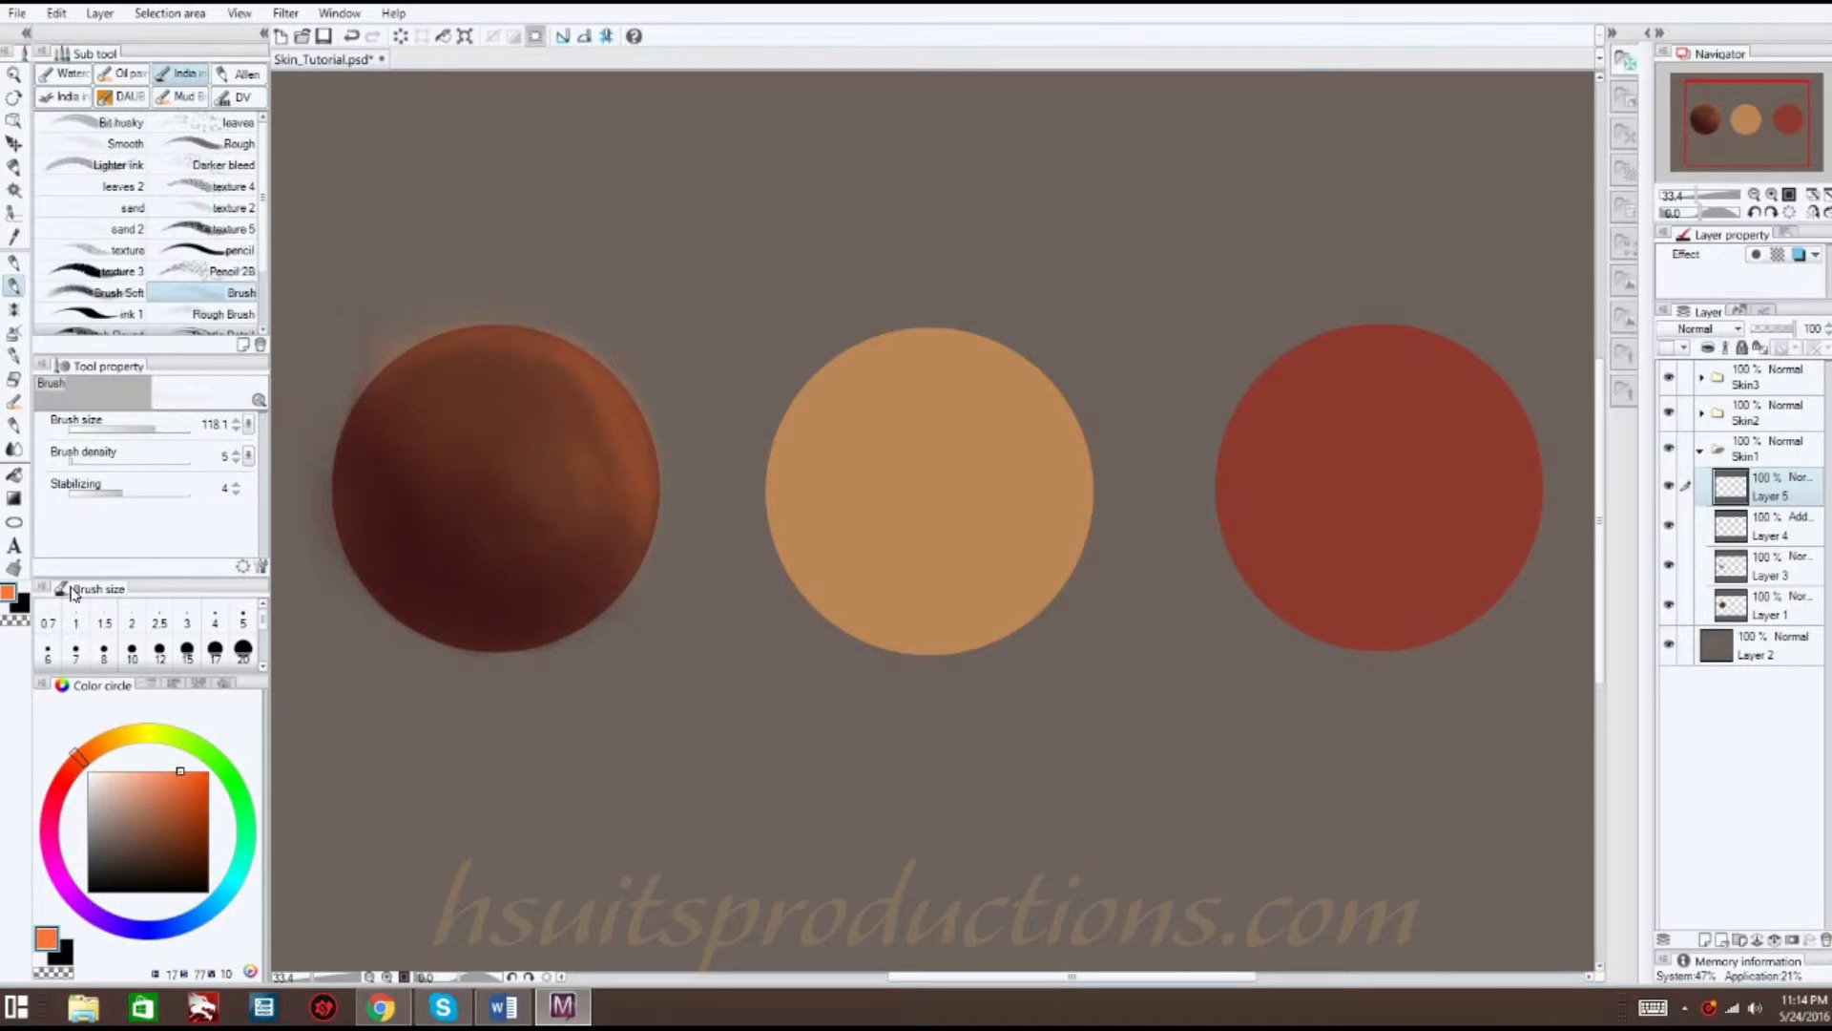
pyautogui.click(13, 452)
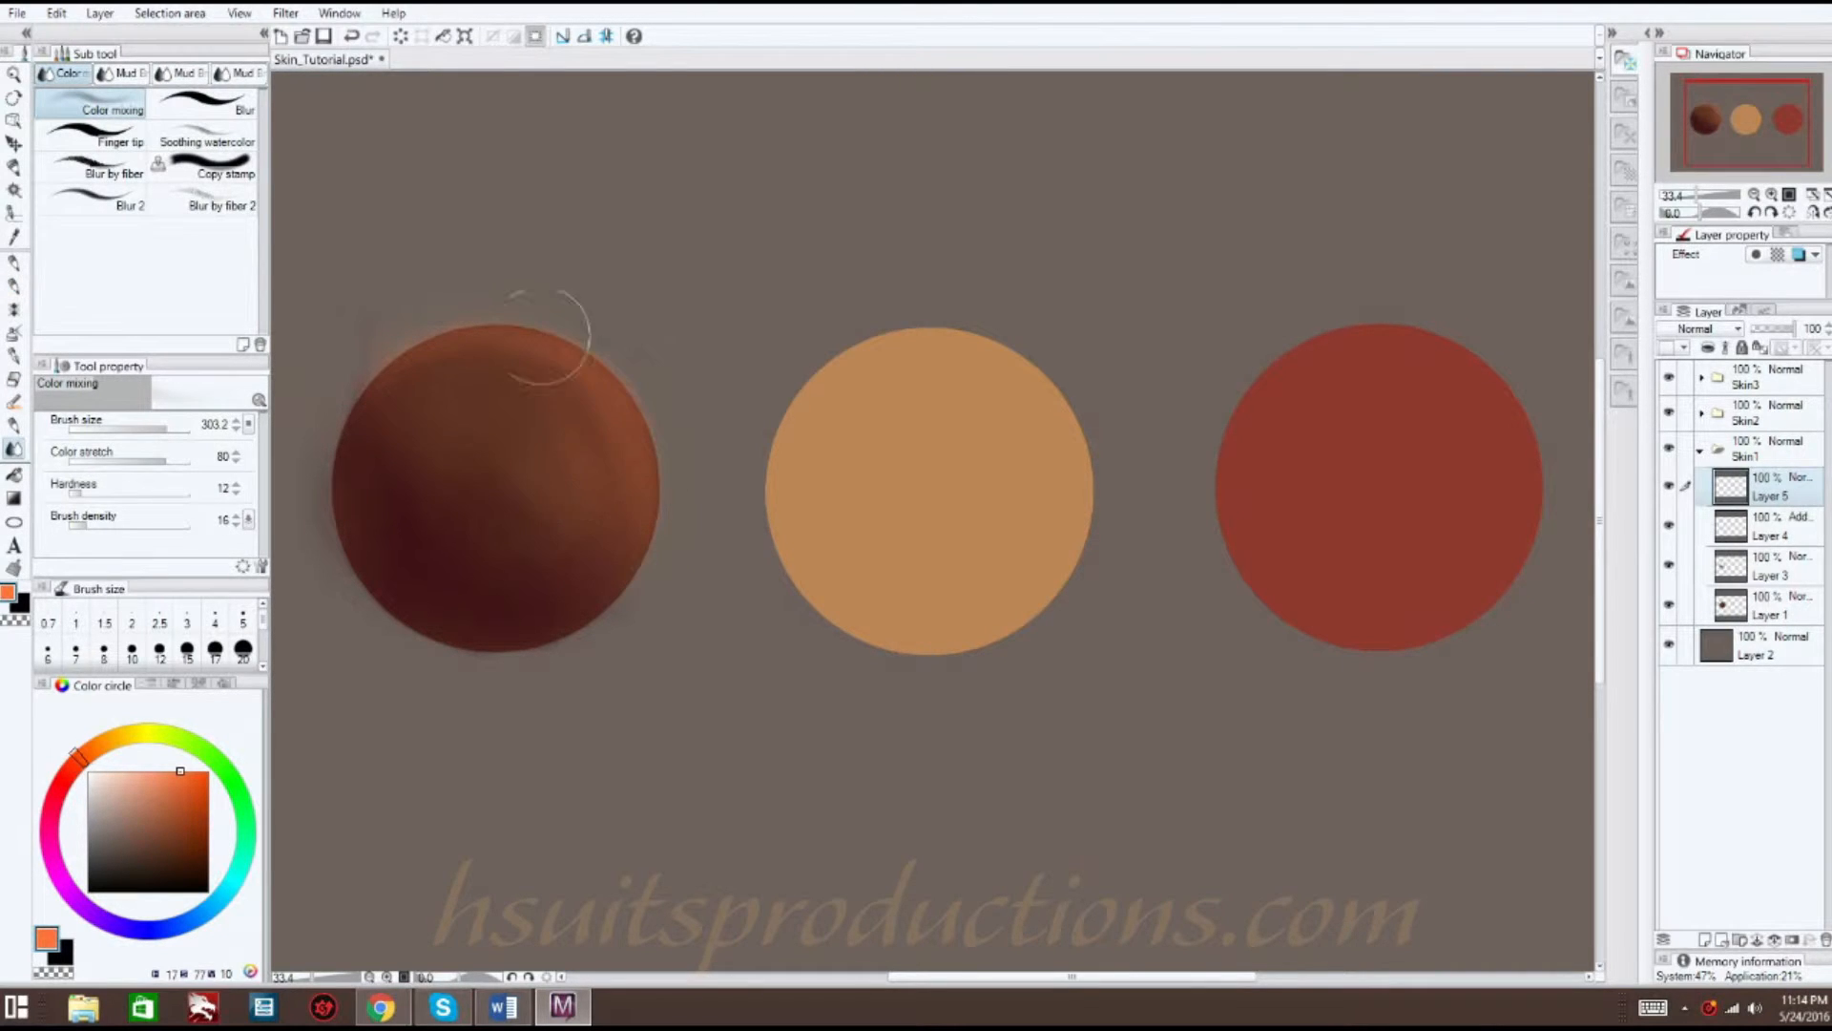
pyautogui.click(12, 380)
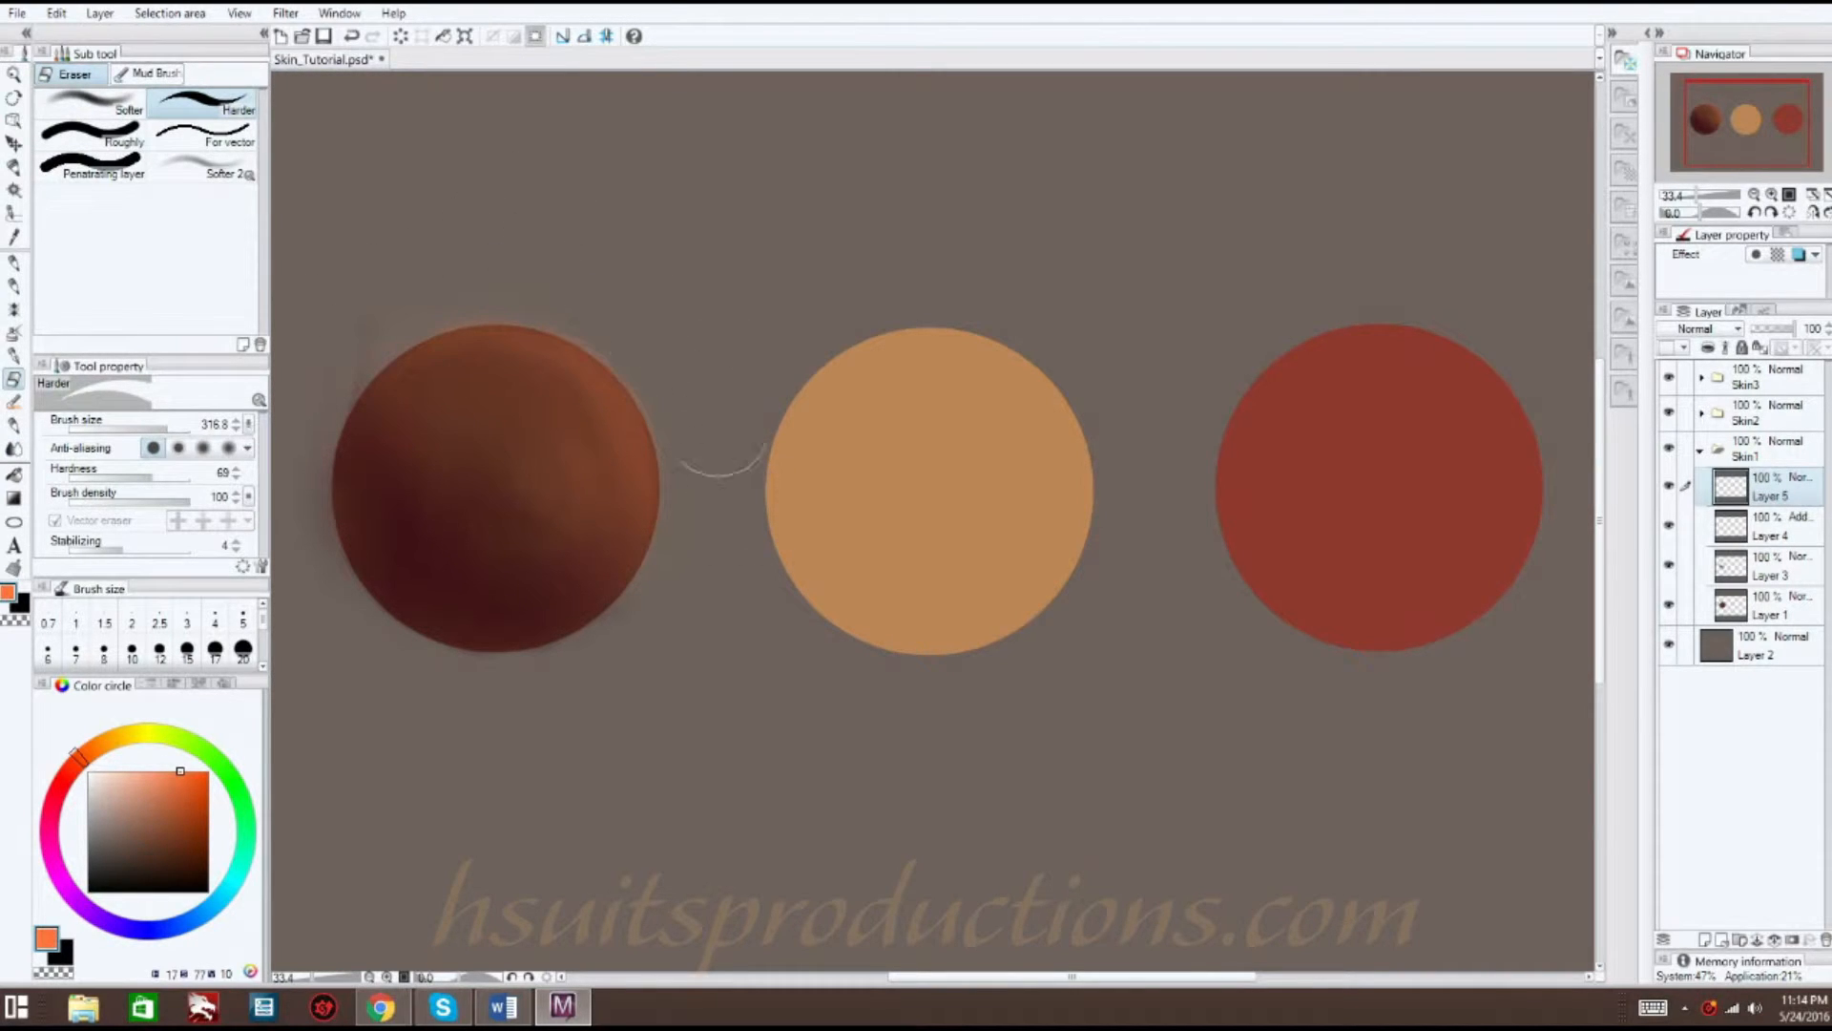
# - Add a new layer at the top of the Skin1 folder and choose a very dark red colour
pyautogui.click(1707, 941)
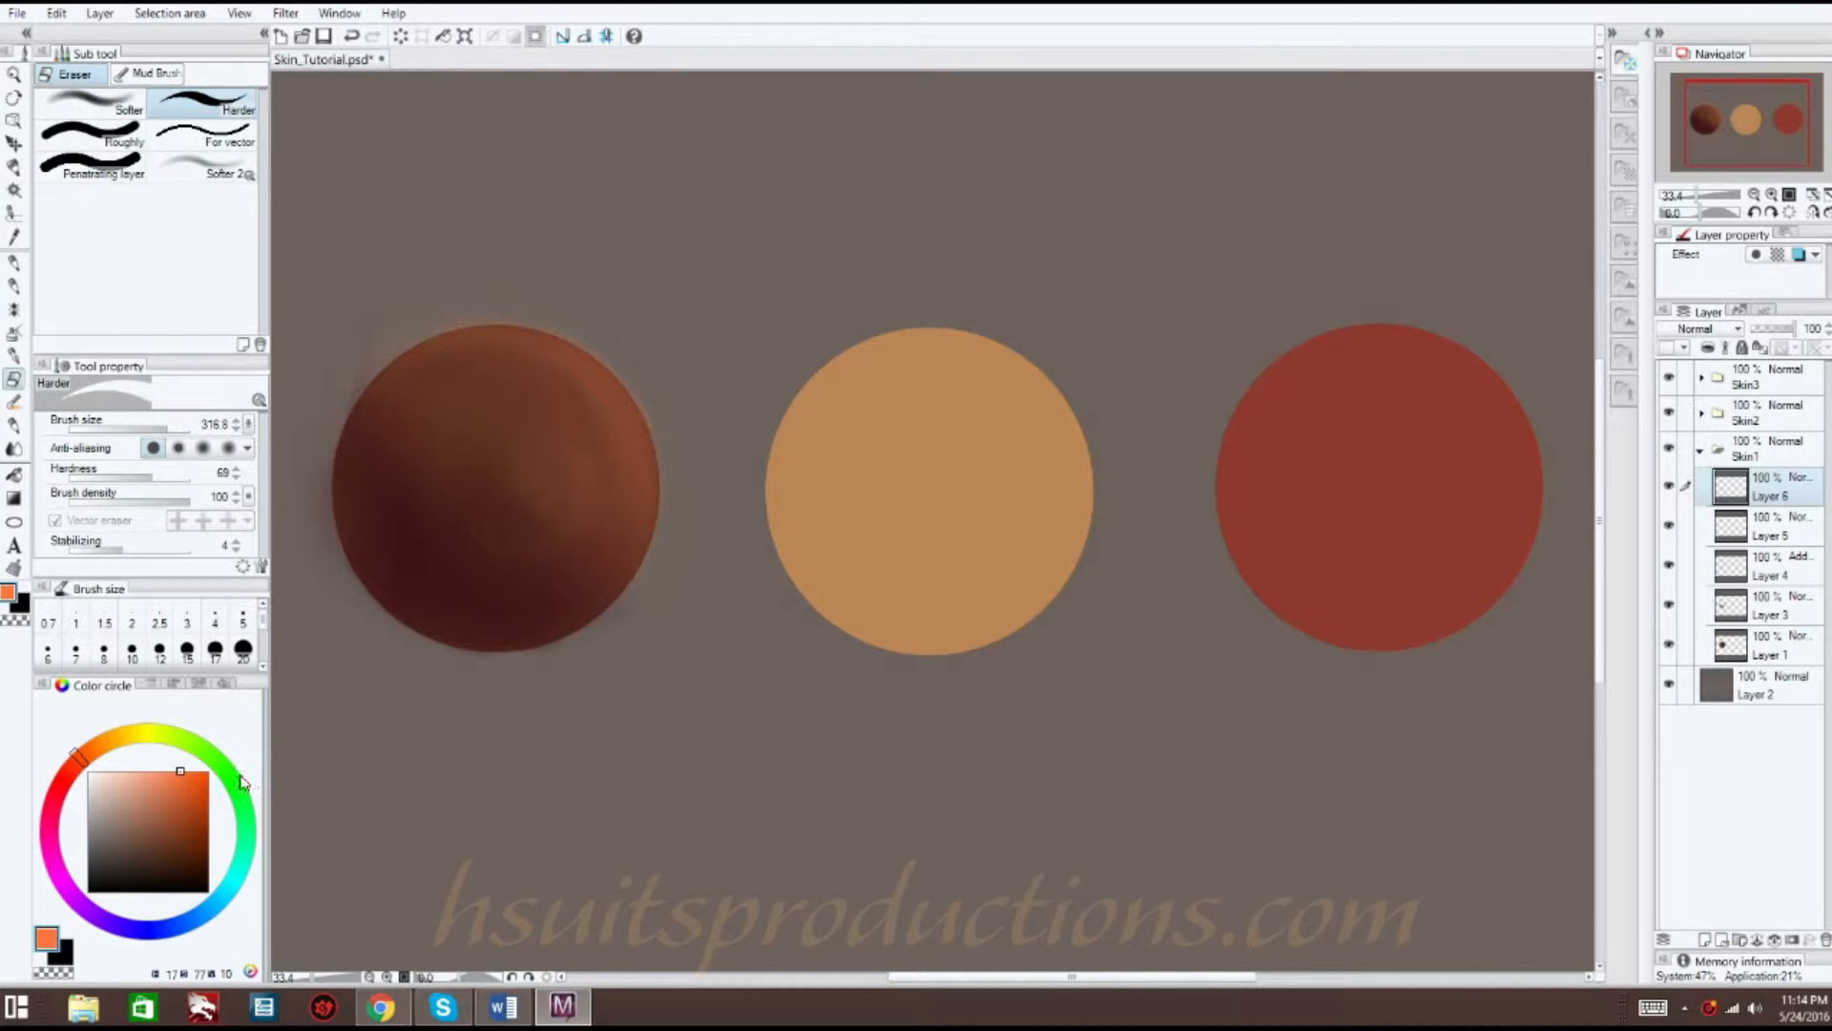
pyautogui.click(68, 791)
pyautogui.moveTo(185, 846); pyautogui.dragTo(243, 876)
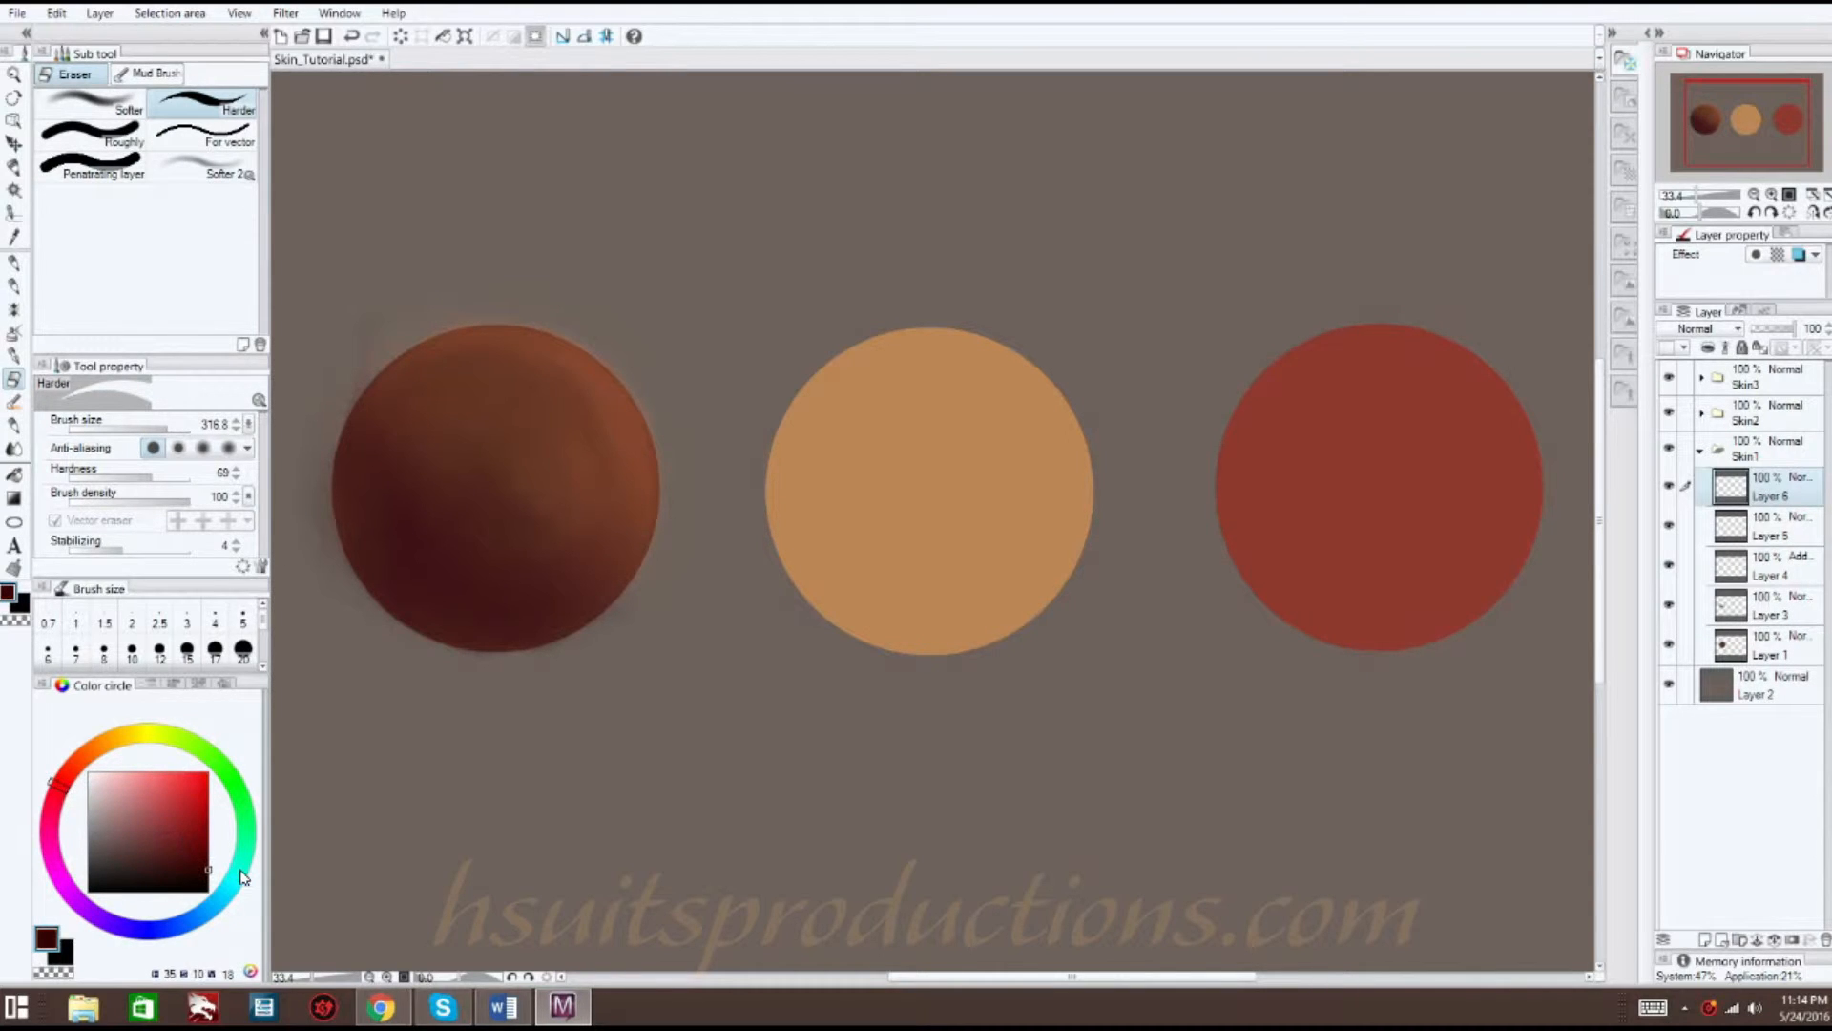
# - Paint a dark red shadow across the bottom of the brown circle with Brush Soft at size 161.7
pyautogui.click(13, 289)
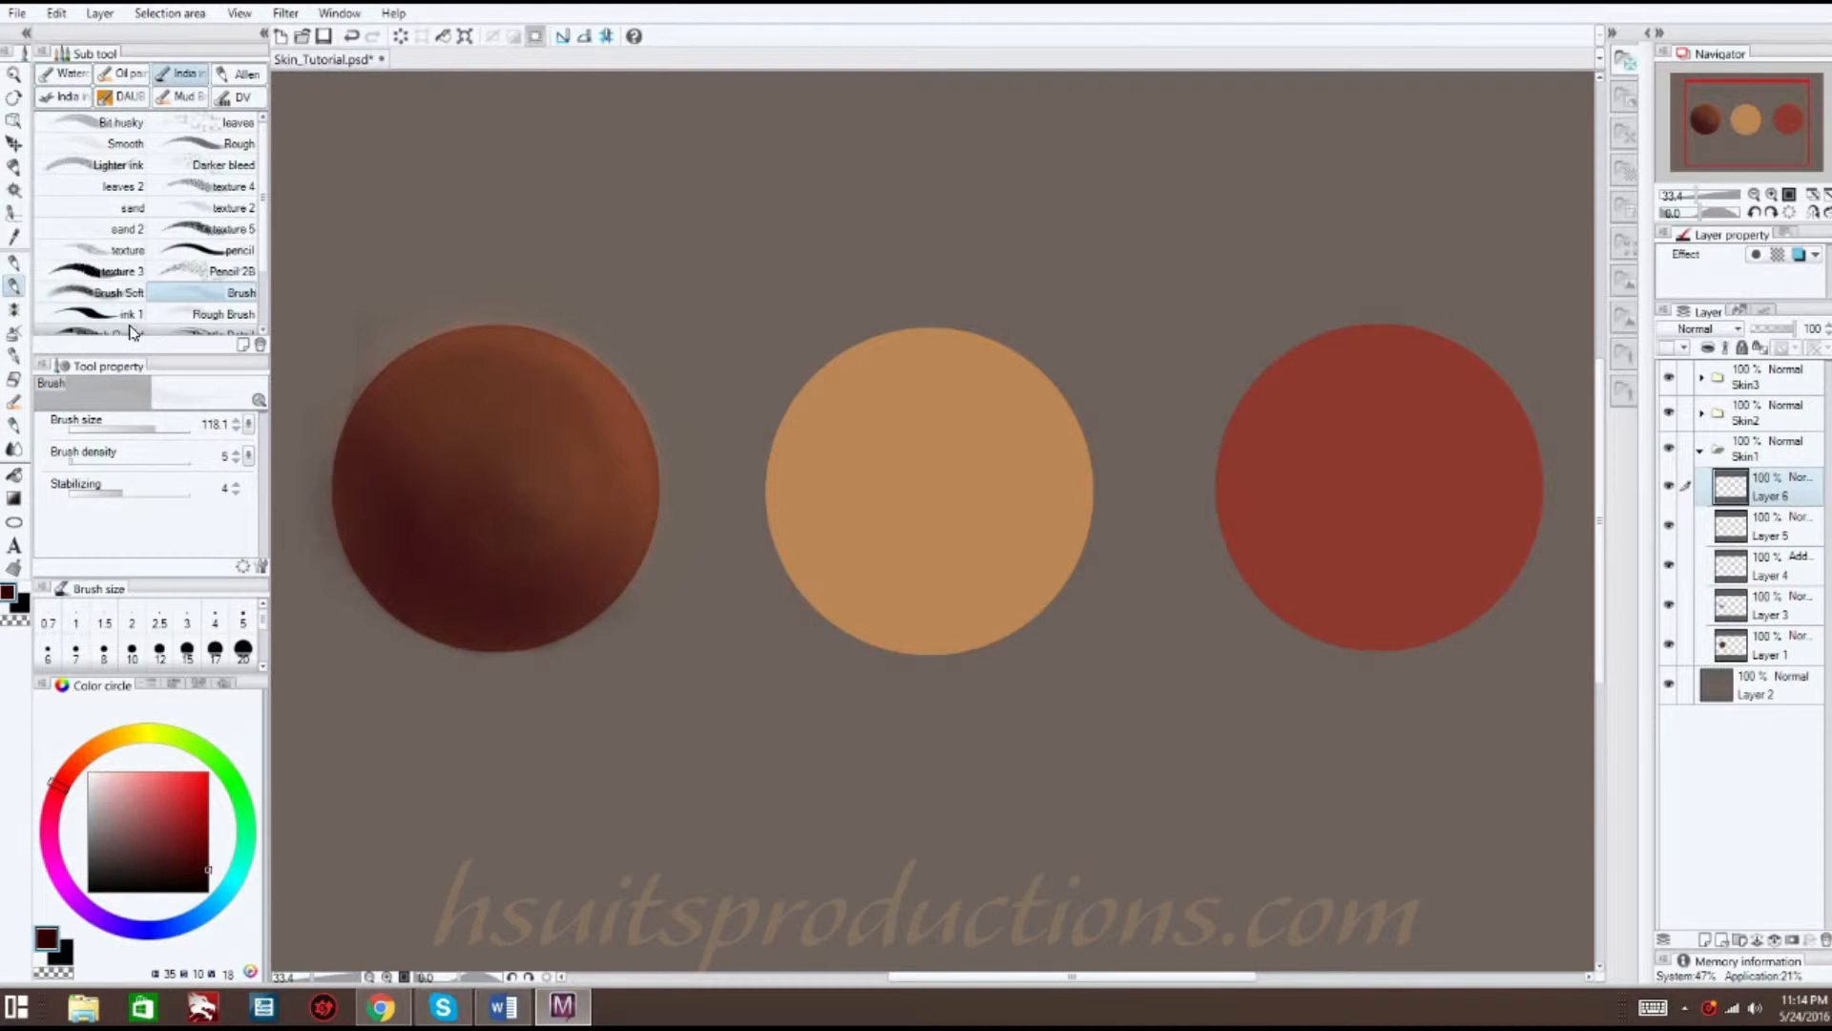
pyautogui.click(105, 292)
pyautogui.moveTo(162, 430)
pyautogui.mouseDown()
pyautogui.moveTo(183, 430)
pyautogui.moveTo(168, 430)
pyautogui.mouseUp()
pyautogui.moveTo(481, 571)
pyautogui.mouseDown()
pyautogui.moveTo(561, 611)
pyautogui.moveTo(574, 580)
pyautogui.moveTo(381, 580)
pyautogui.moveTo(444, 611)
pyautogui.moveTo(401, 596)
pyautogui.moveTo(537, 615)
pyautogui.moveTo(583, 590)
pyautogui.moveTo(403, 590)
pyautogui.moveTo(377, 541)
pyautogui.moveTo(561, 601)
pyautogui.mouseUp()
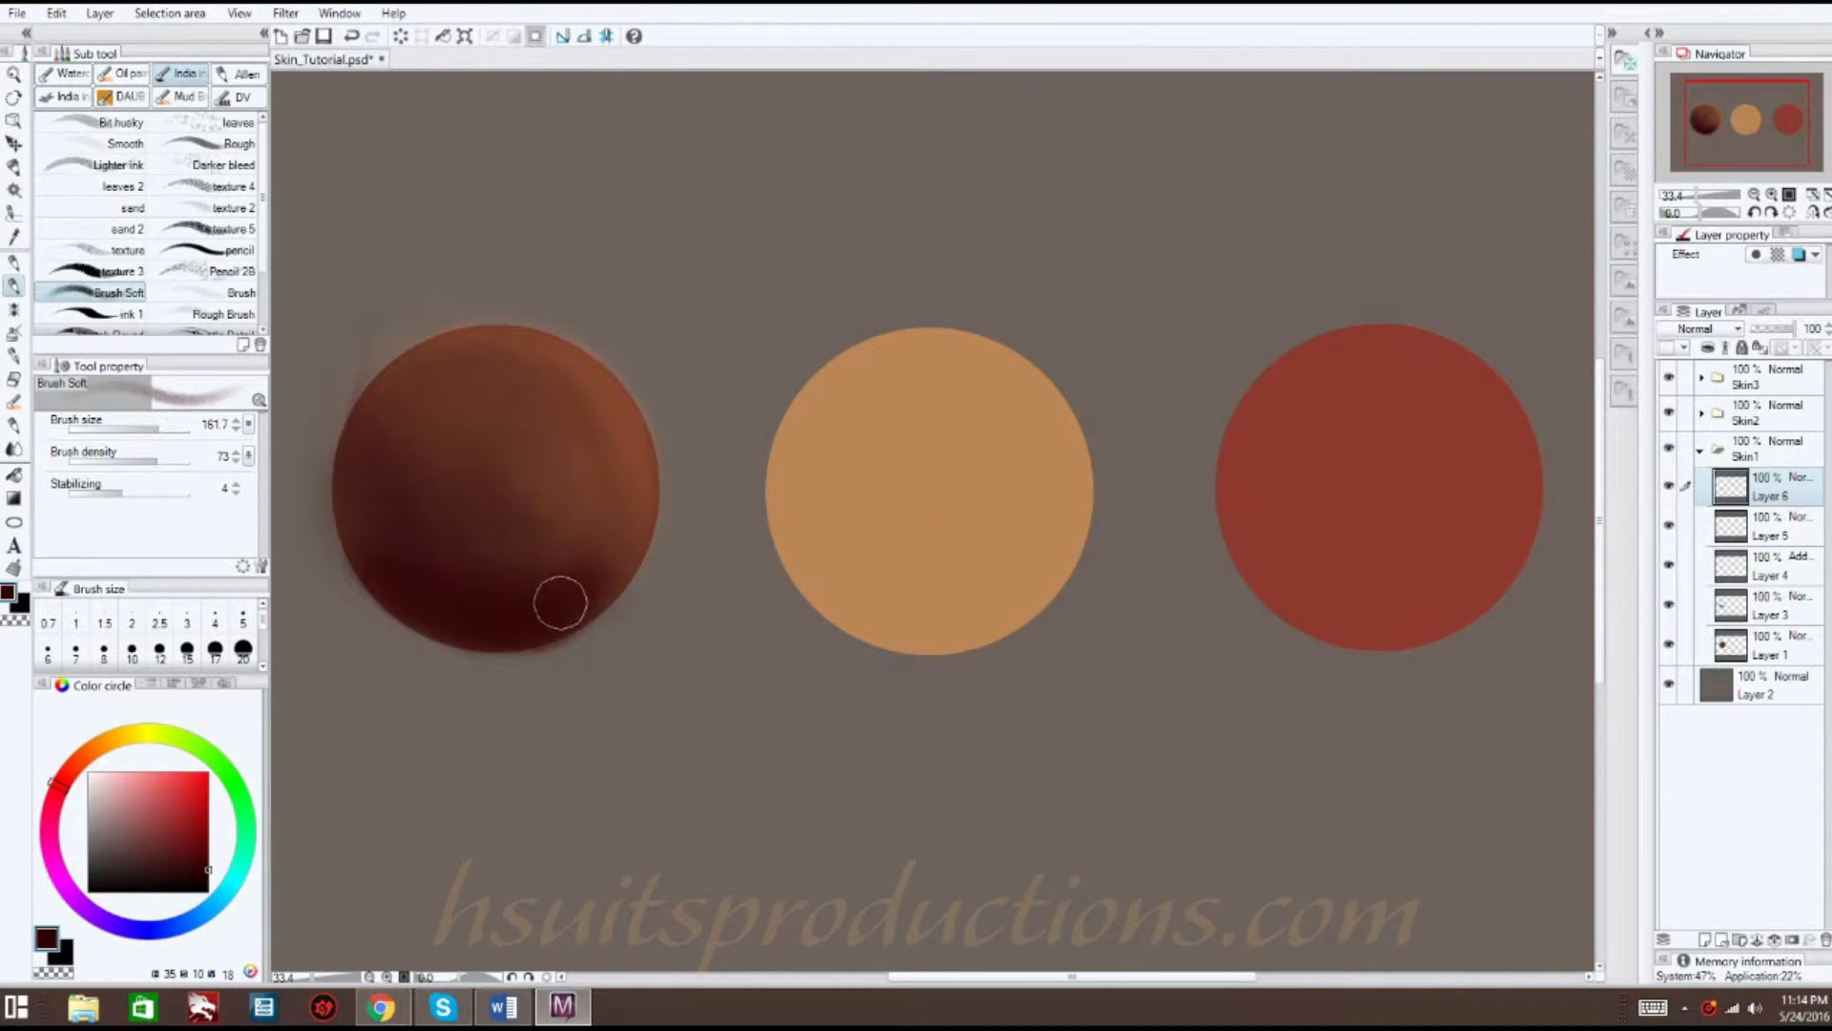
# - Blend the dark red shadow on the brown circle's lower part into the mid-tones with Color mixing
pyautogui.click(14, 449)
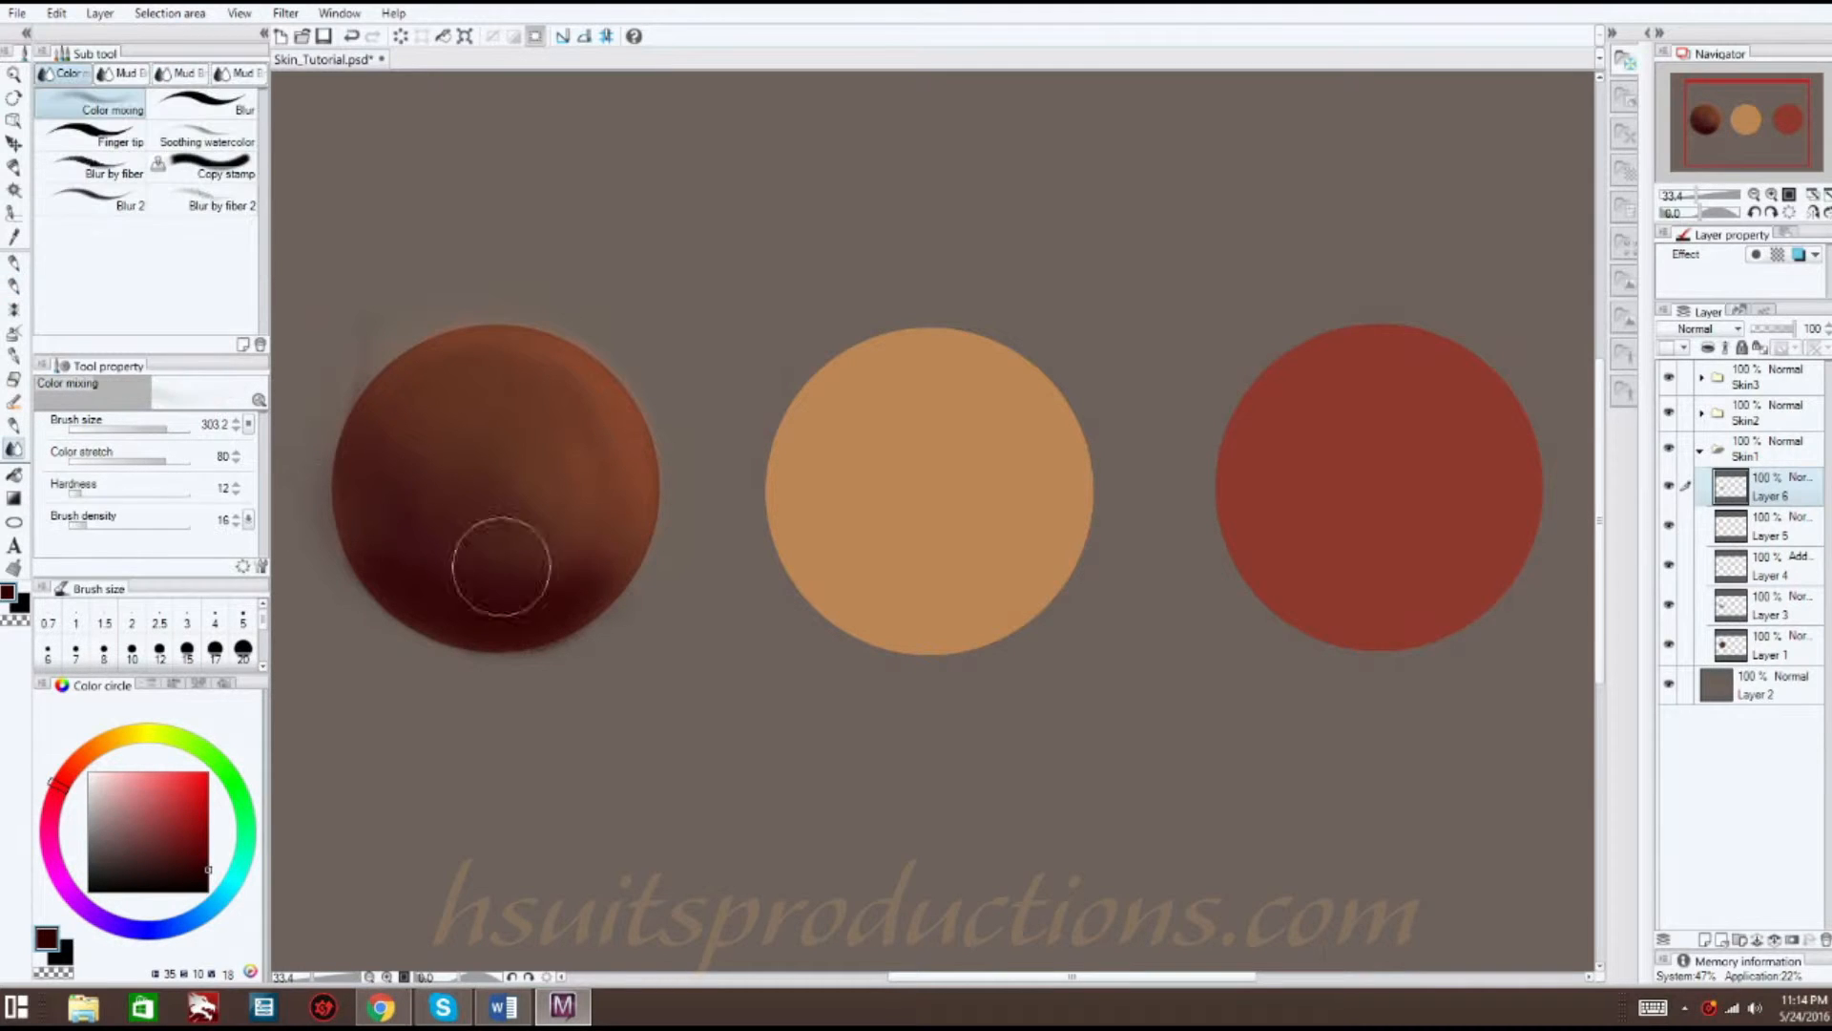
pyautogui.moveTo(520, 598)
pyautogui.mouseDown()
pyautogui.moveTo(393, 523)
pyautogui.moveTo(419, 518)
pyautogui.moveTo(401, 546)
pyautogui.moveTo(383, 477)
pyautogui.moveTo(460, 549)
pyautogui.moveTo(547, 504)
pyautogui.moveTo(615, 442)
pyautogui.moveTo(572, 368)
pyautogui.mouseUp()
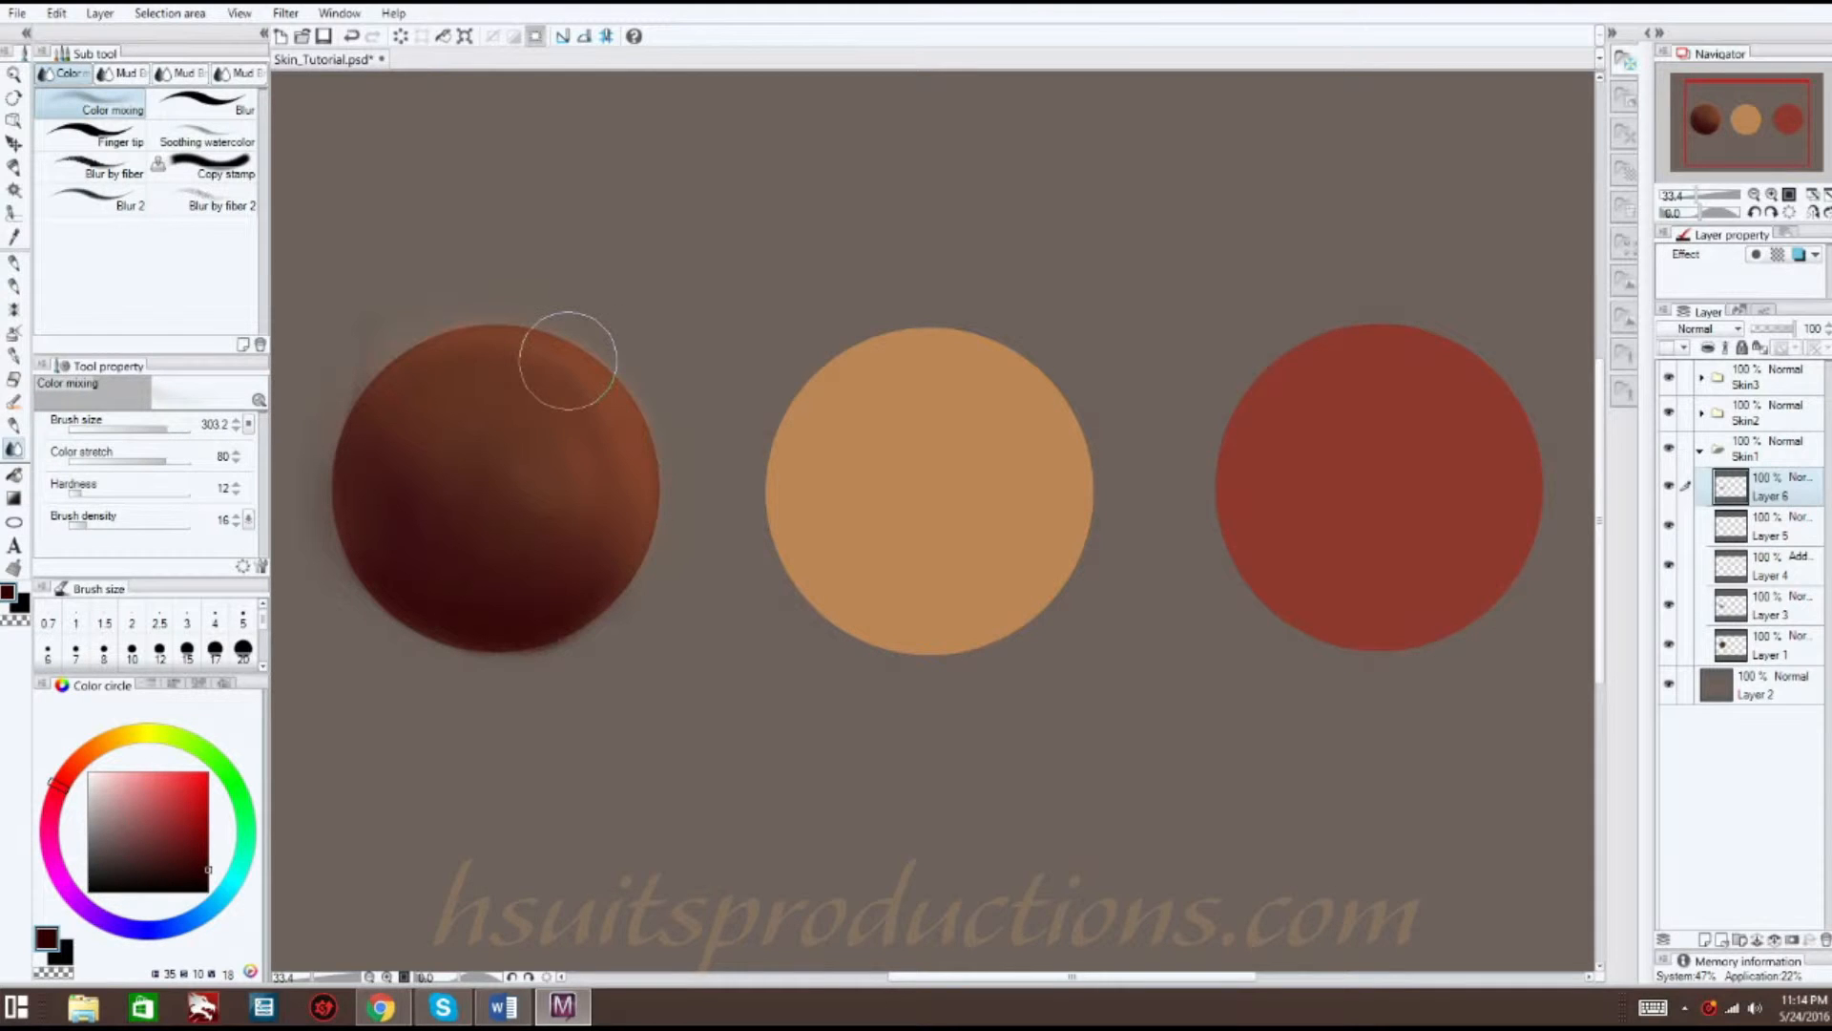
pyautogui.click(15, 378)
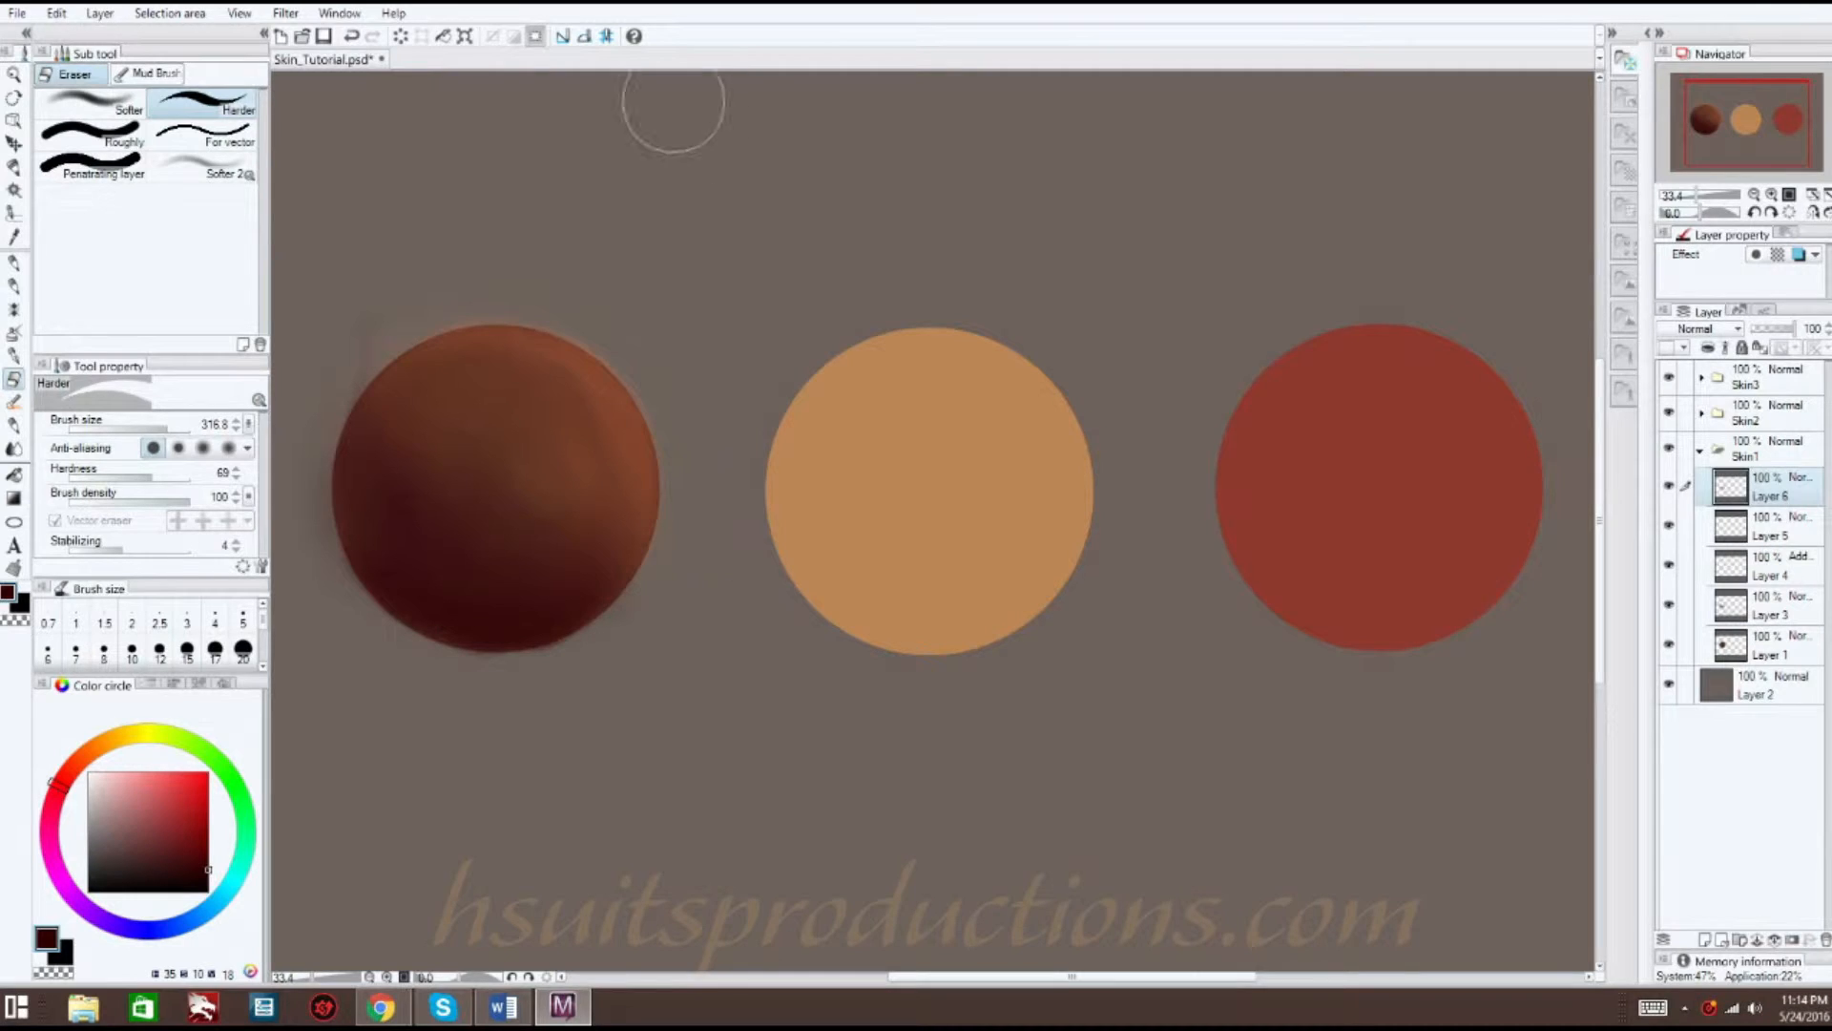
# - On a new layer, paint a muted dark purple tint across the brown circle's lower half with Brush Soft and blend it with Color mixing
pyautogui.click(1704, 938)
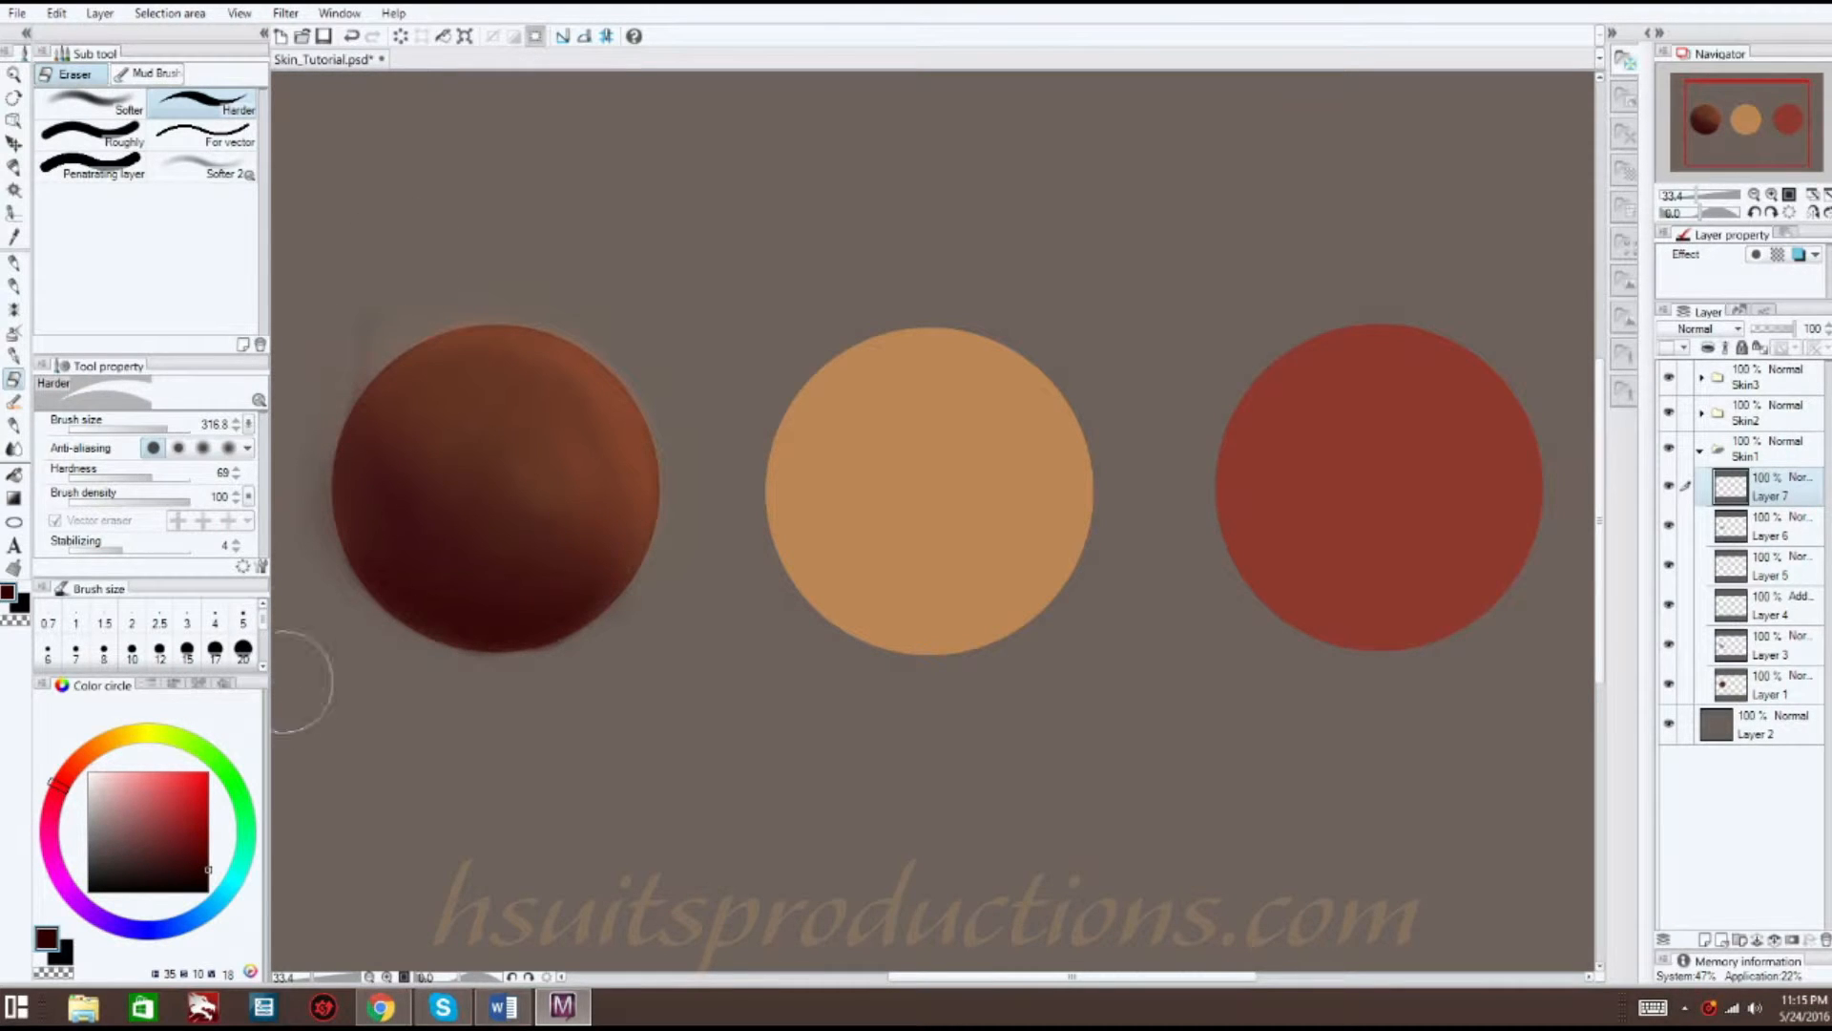
pyautogui.moveTo(157, 760)
pyautogui.mouseDown()
pyautogui.moveTo(120, 742)
pyautogui.moveTo(77, 759)
pyautogui.mouseUp()
pyautogui.click(172, 821)
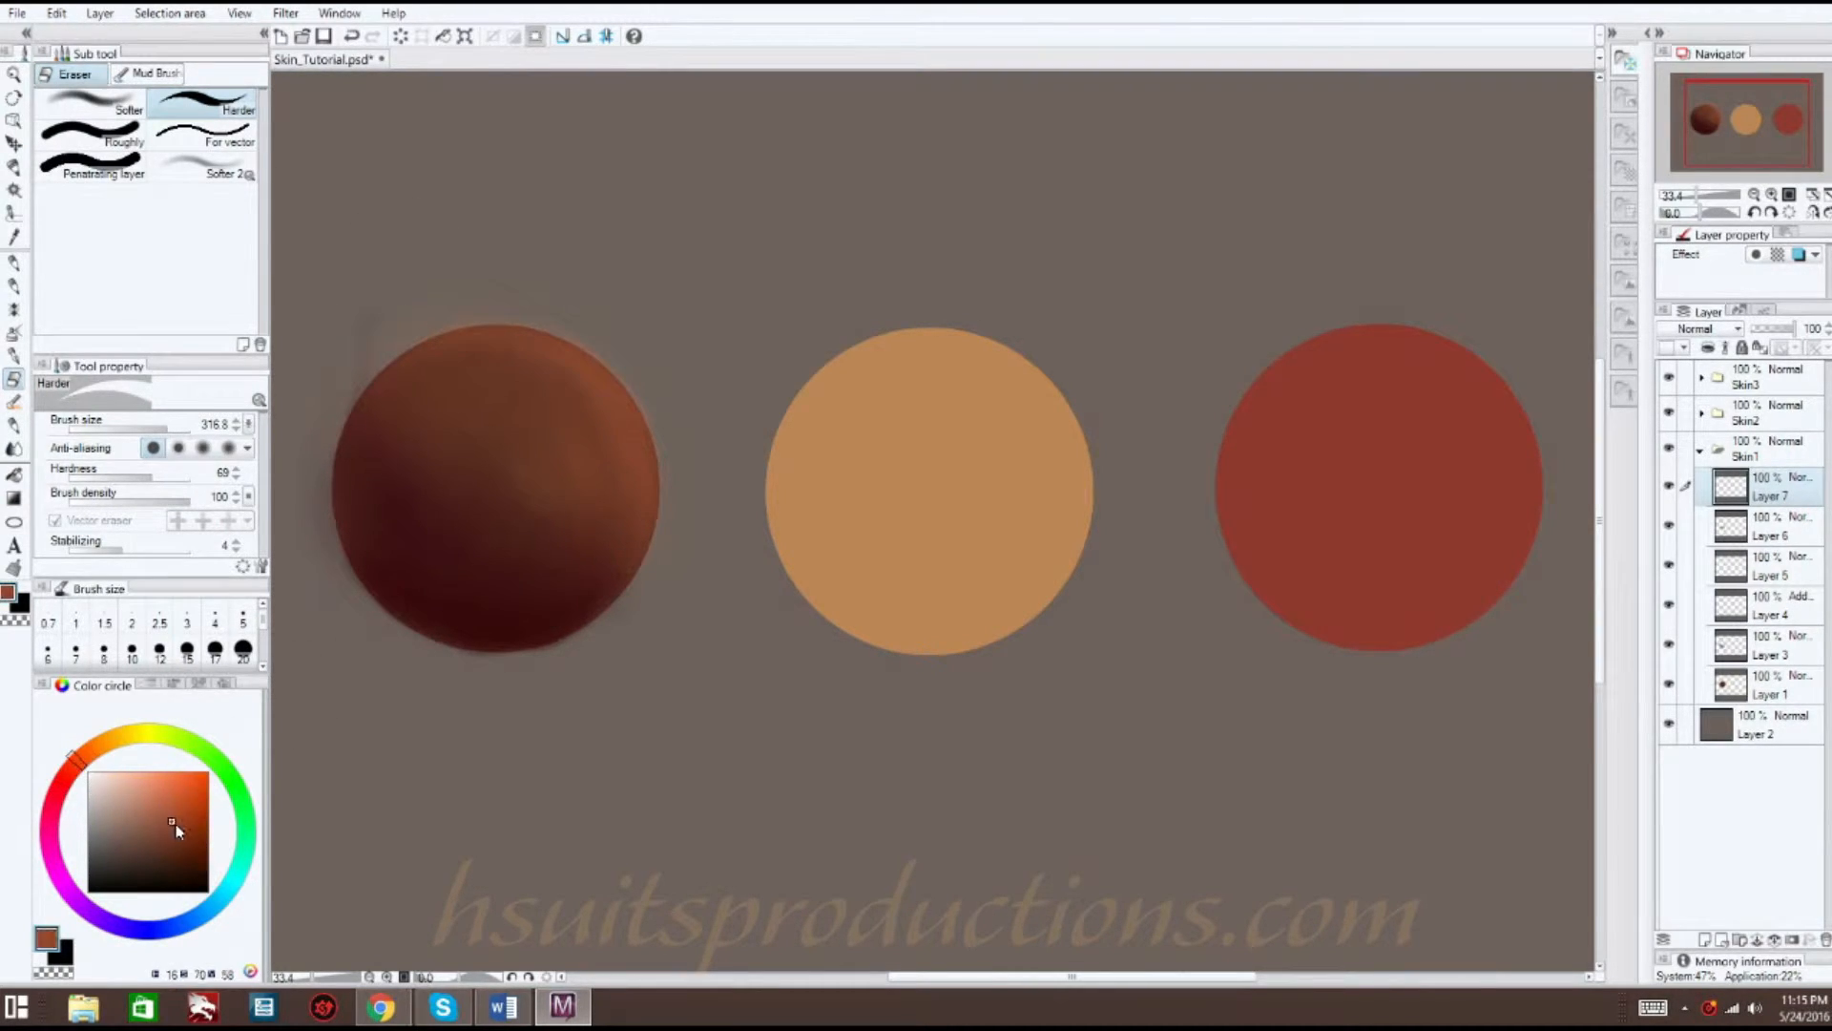
pyautogui.moveTo(179, 838); pyautogui.dragTo(208, 855)
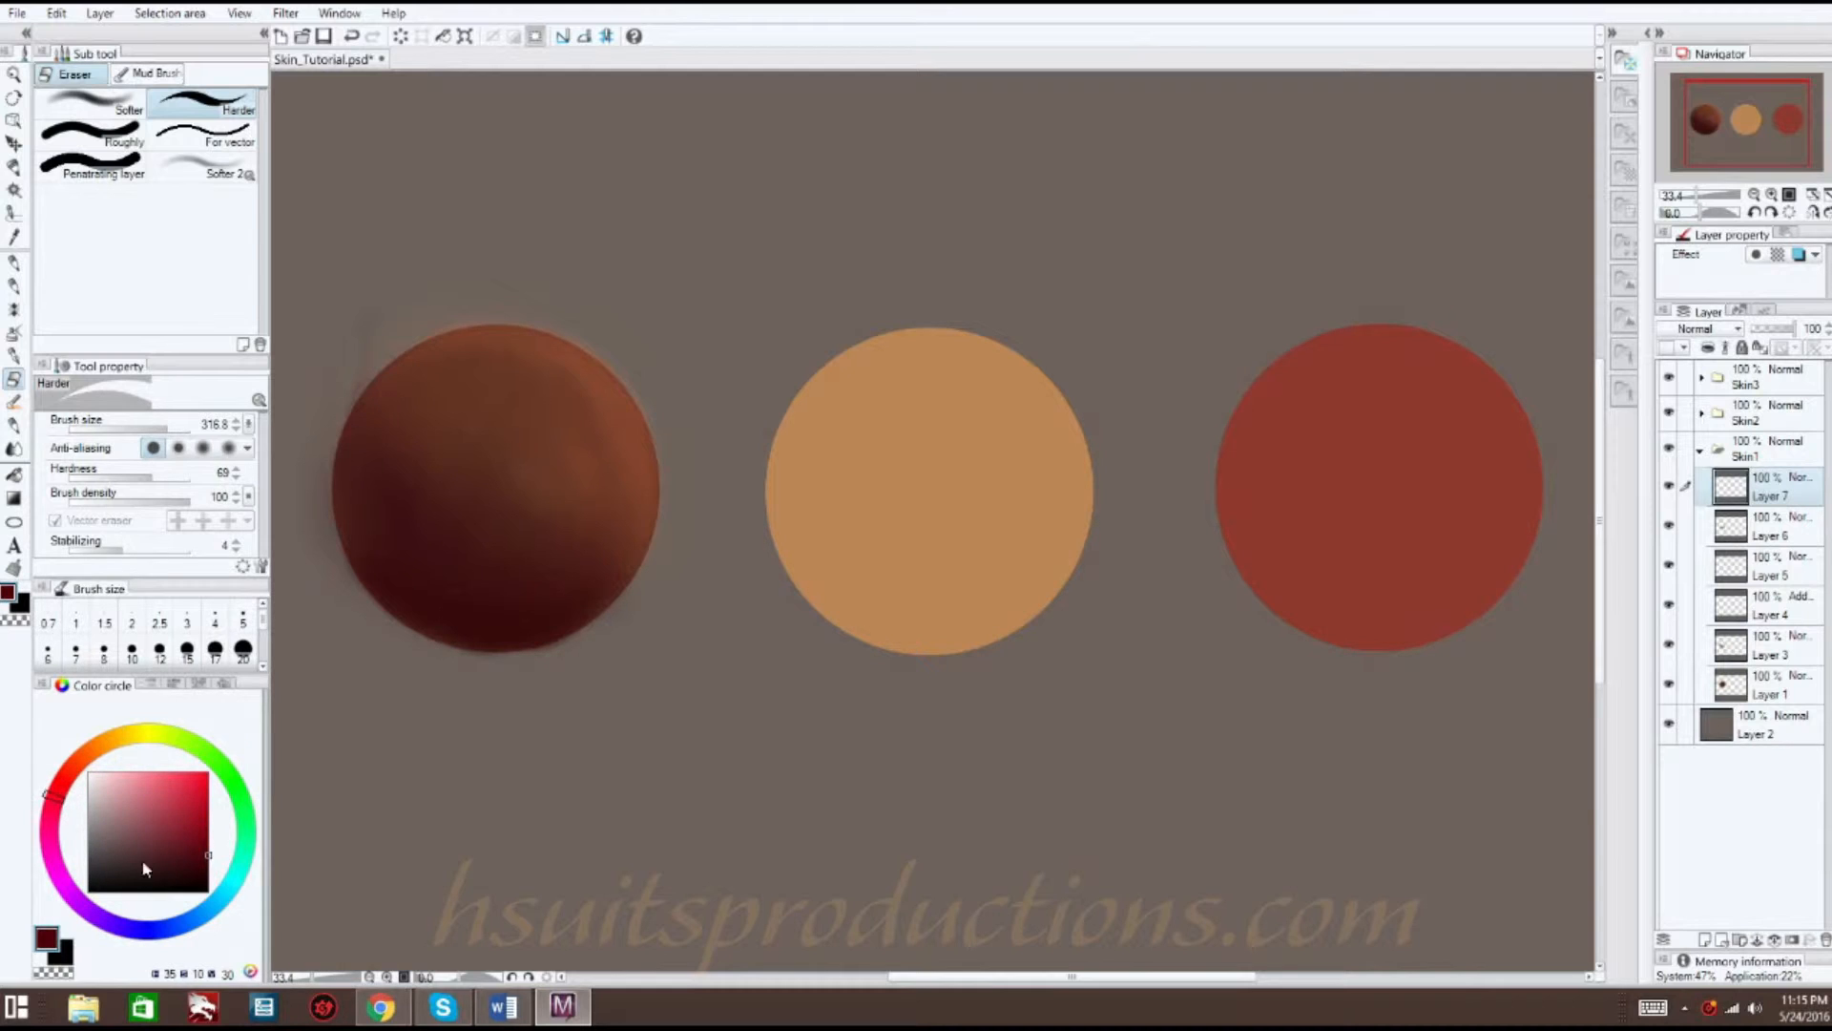
pyautogui.click(144, 921)
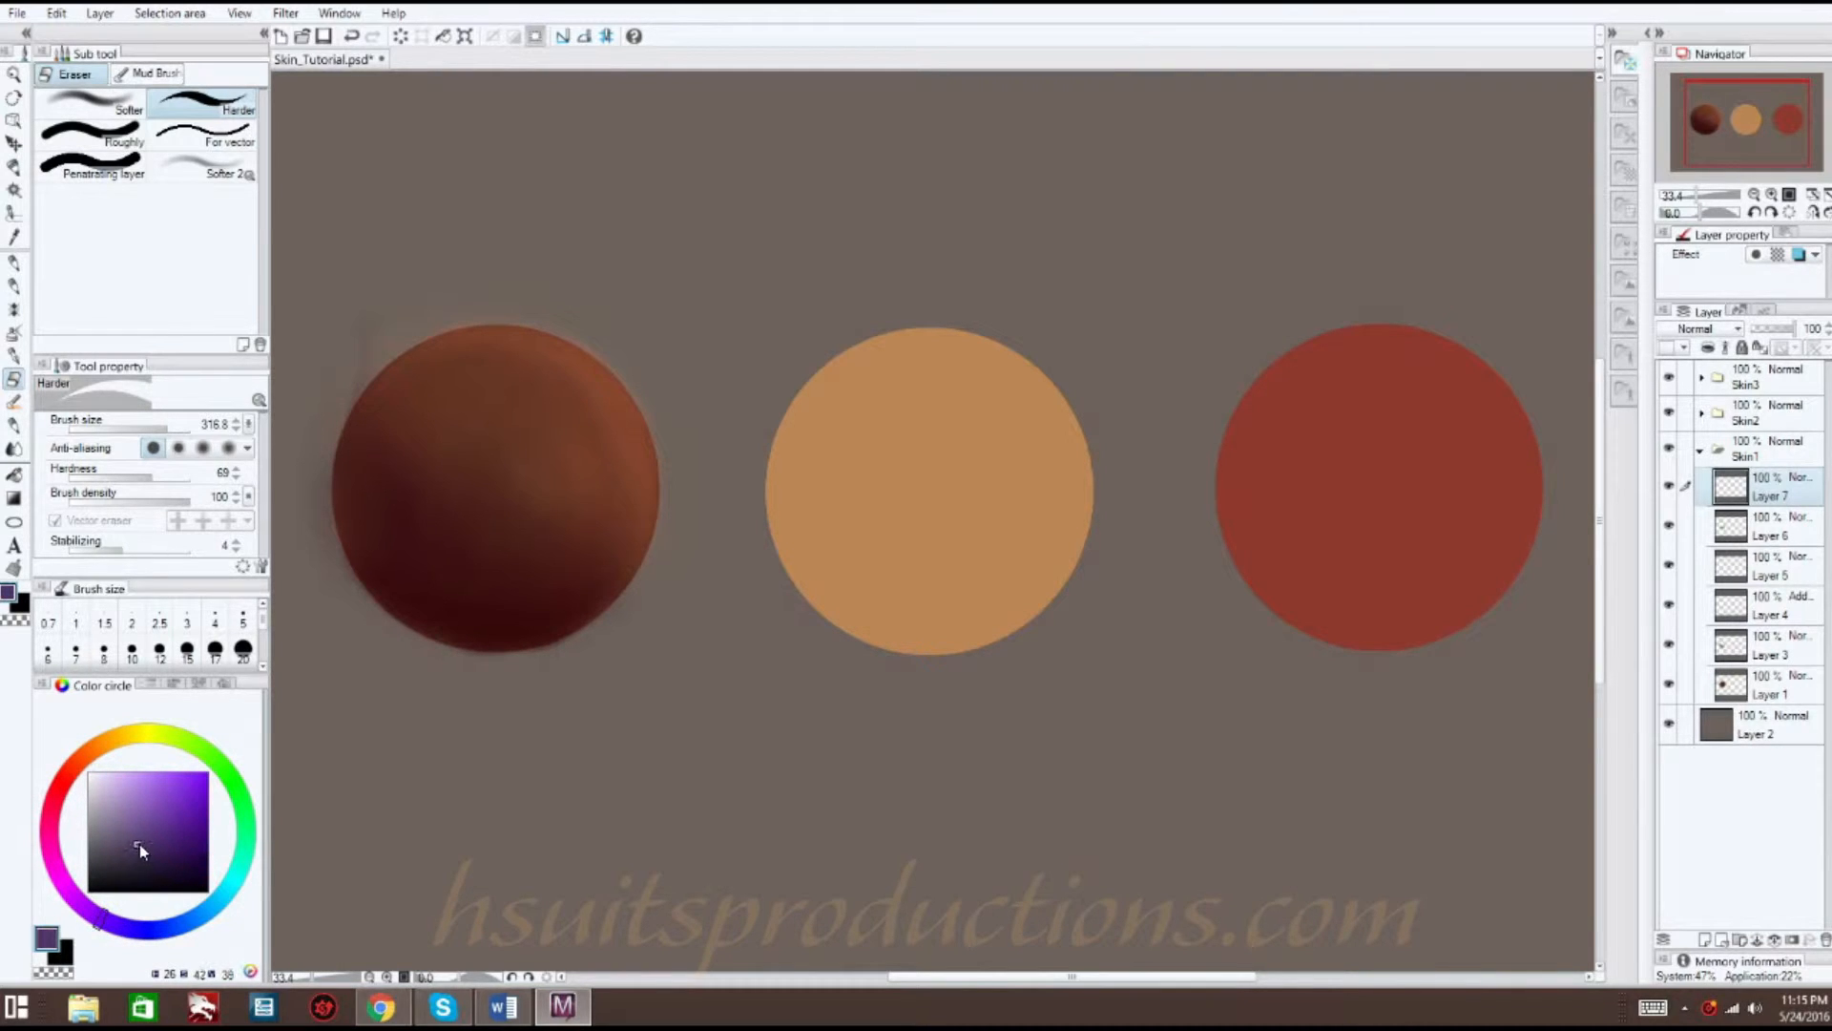
pyautogui.click(15, 285)
pyautogui.moveTo(593, 501)
pyautogui.mouseDown()
pyautogui.moveTo(554, 594)
pyautogui.moveTo(505, 561)
pyautogui.moveTo(407, 550)
pyautogui.moveTo(510, 553)
pyautogui.moveTo(444, 486)
pyautogui.moveTo(425, 570)
pyautogui.moveTo(595, 473)
pyautogui.moveTo(595, 551)
pyautogui.moveTo(498, 627)
pyautogui.moveTo(571, 589)
pyautogui.moveTo(542, 599)
pyautogui.moveTo(536, 512)
pyautogui.moveTo(383, 510)
pyautogui.moveTo(430, 464)
pyautogui.moveTo(508, 507)
pyautogui.moveTo(657, 442)
pyautogui.moveTo(640, 507)
pyautogui.moveTo(478, 589)
pyautogui.moveTo(416, 546)
pyautogui.moveTo(415, 461)
pyautogui.moveTo(499, 315)
pyautogui.mouseUp()
pyautogui.click(13, 449)
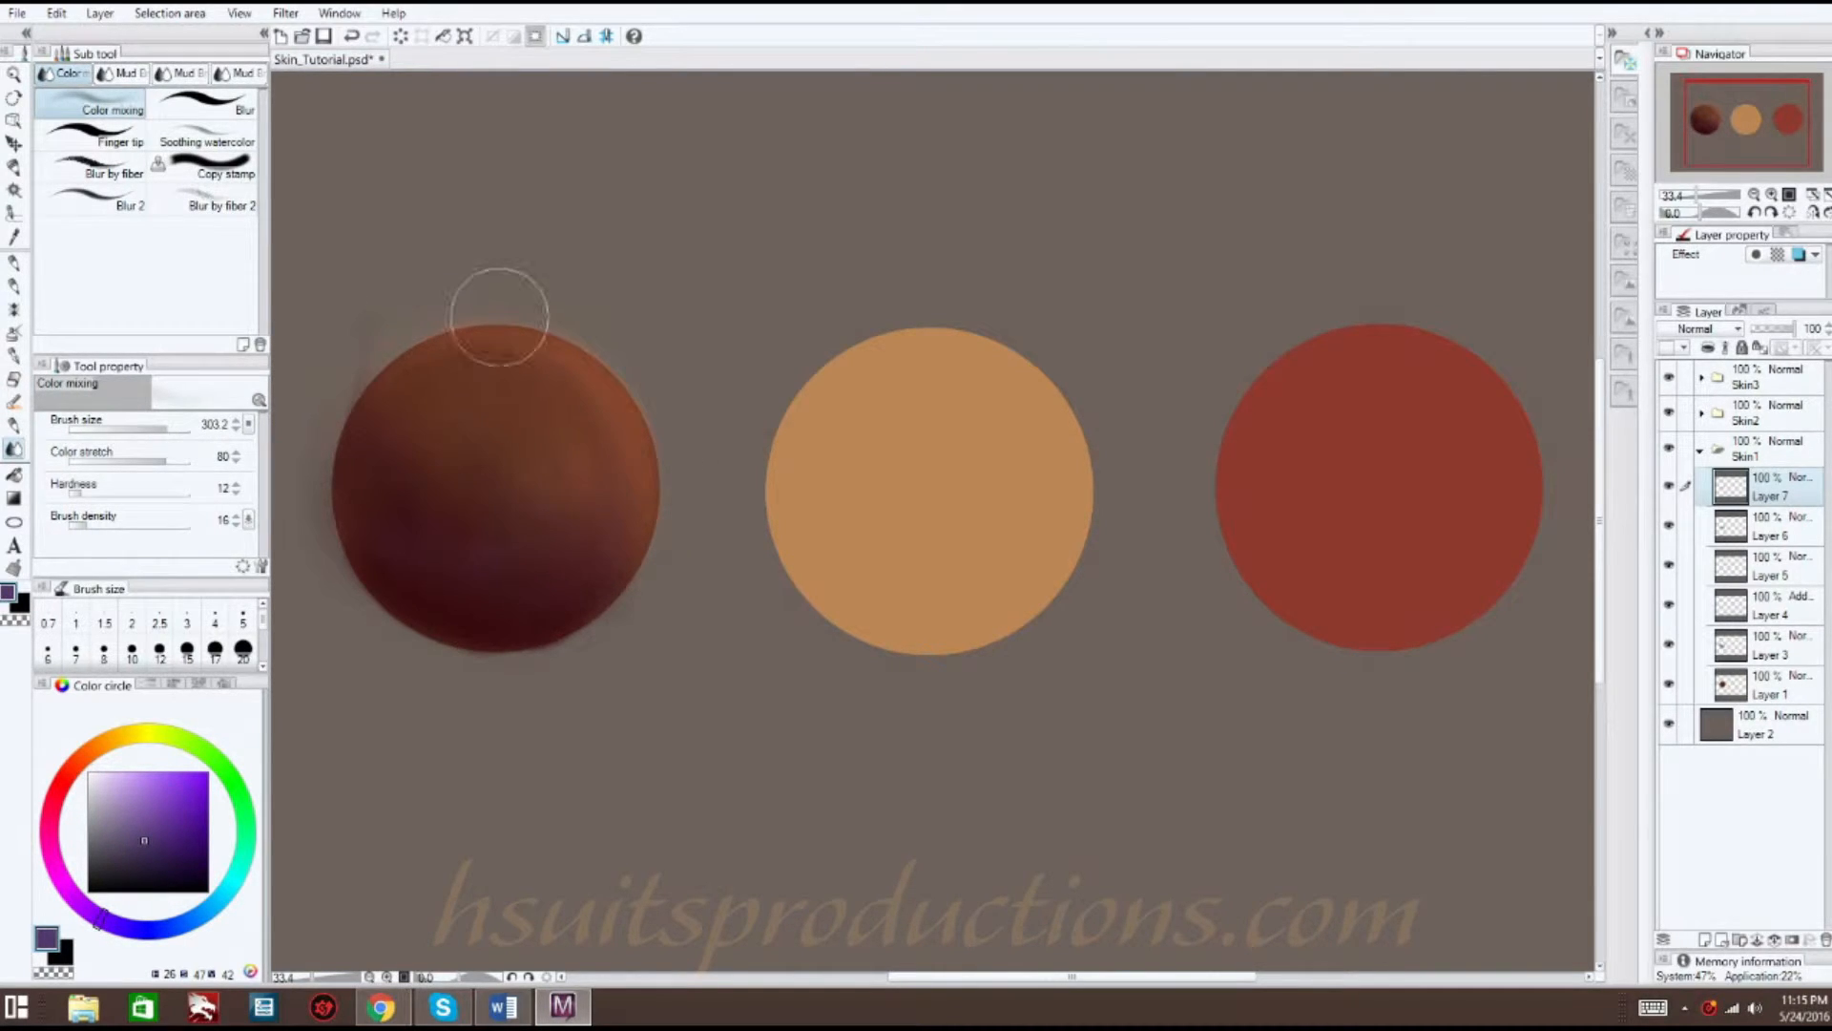
# - Add a new layer at the top of the Skin1 folder and choose a very dark red for the texture 4 brush at size 449.2
pyautogui.click(1705, 940)
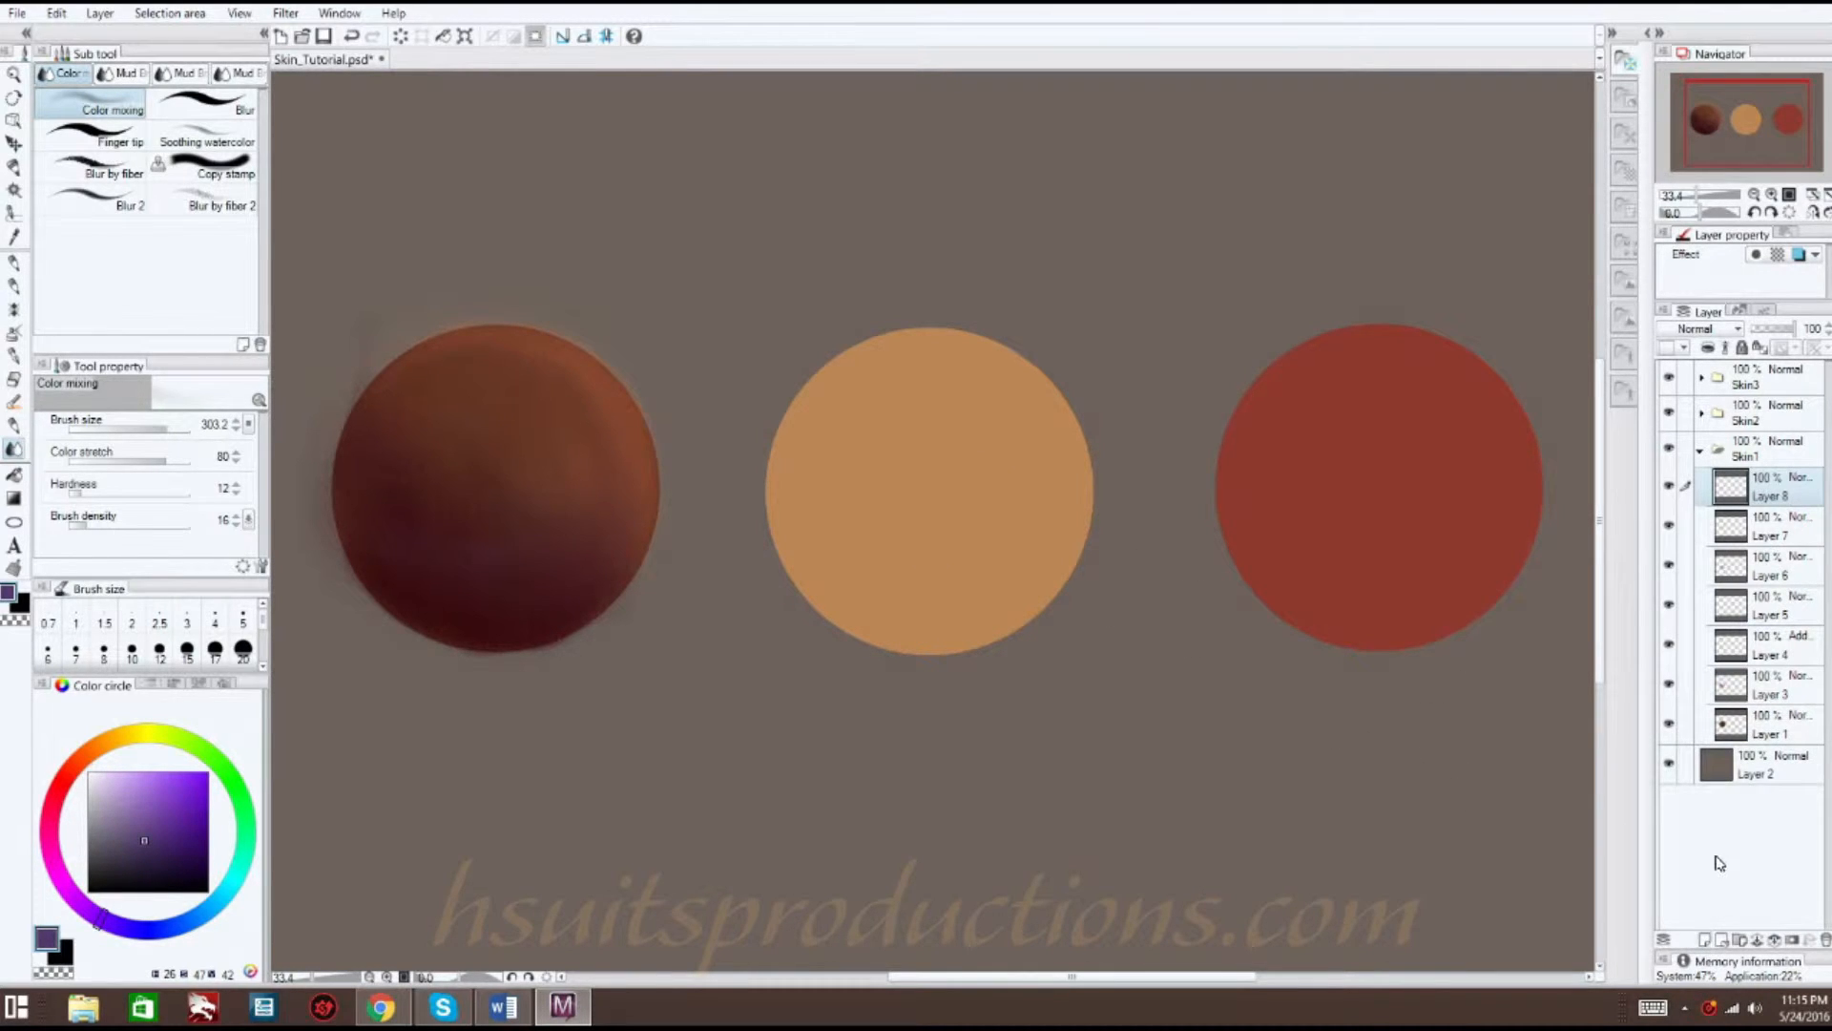
pyautogui.press('b')
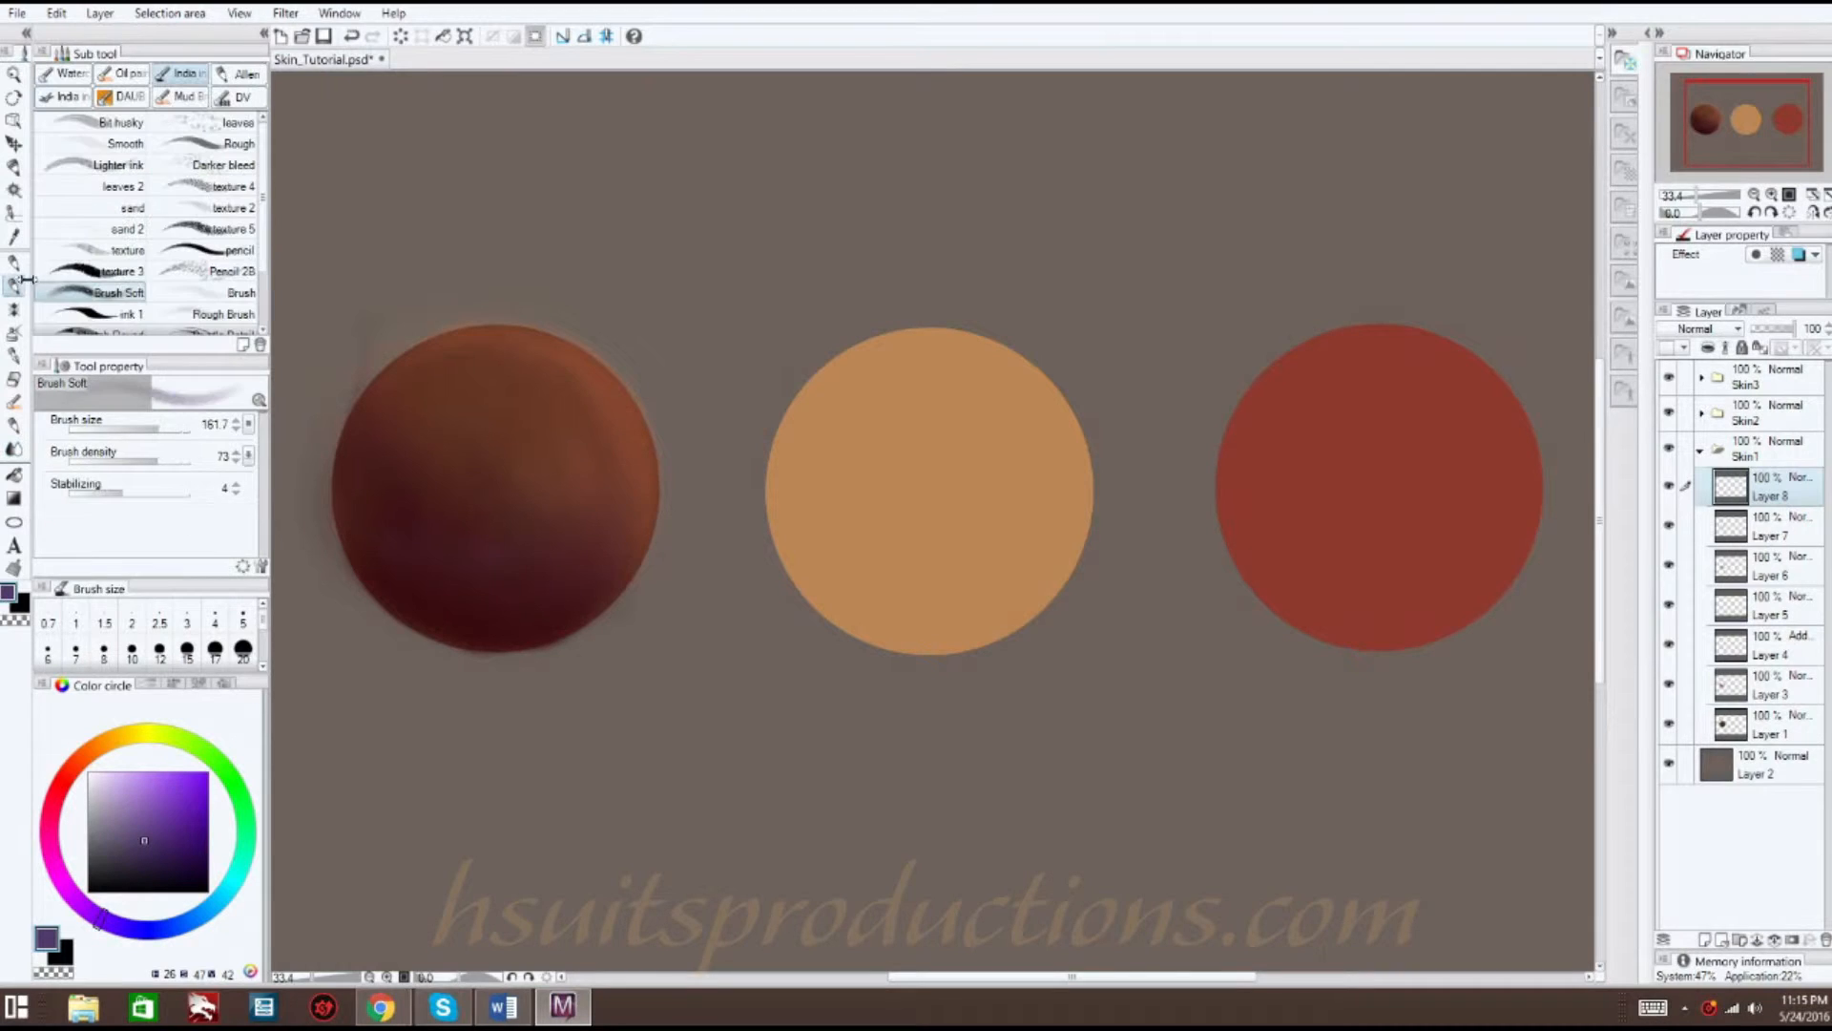
pyautogui.click(196, 186)
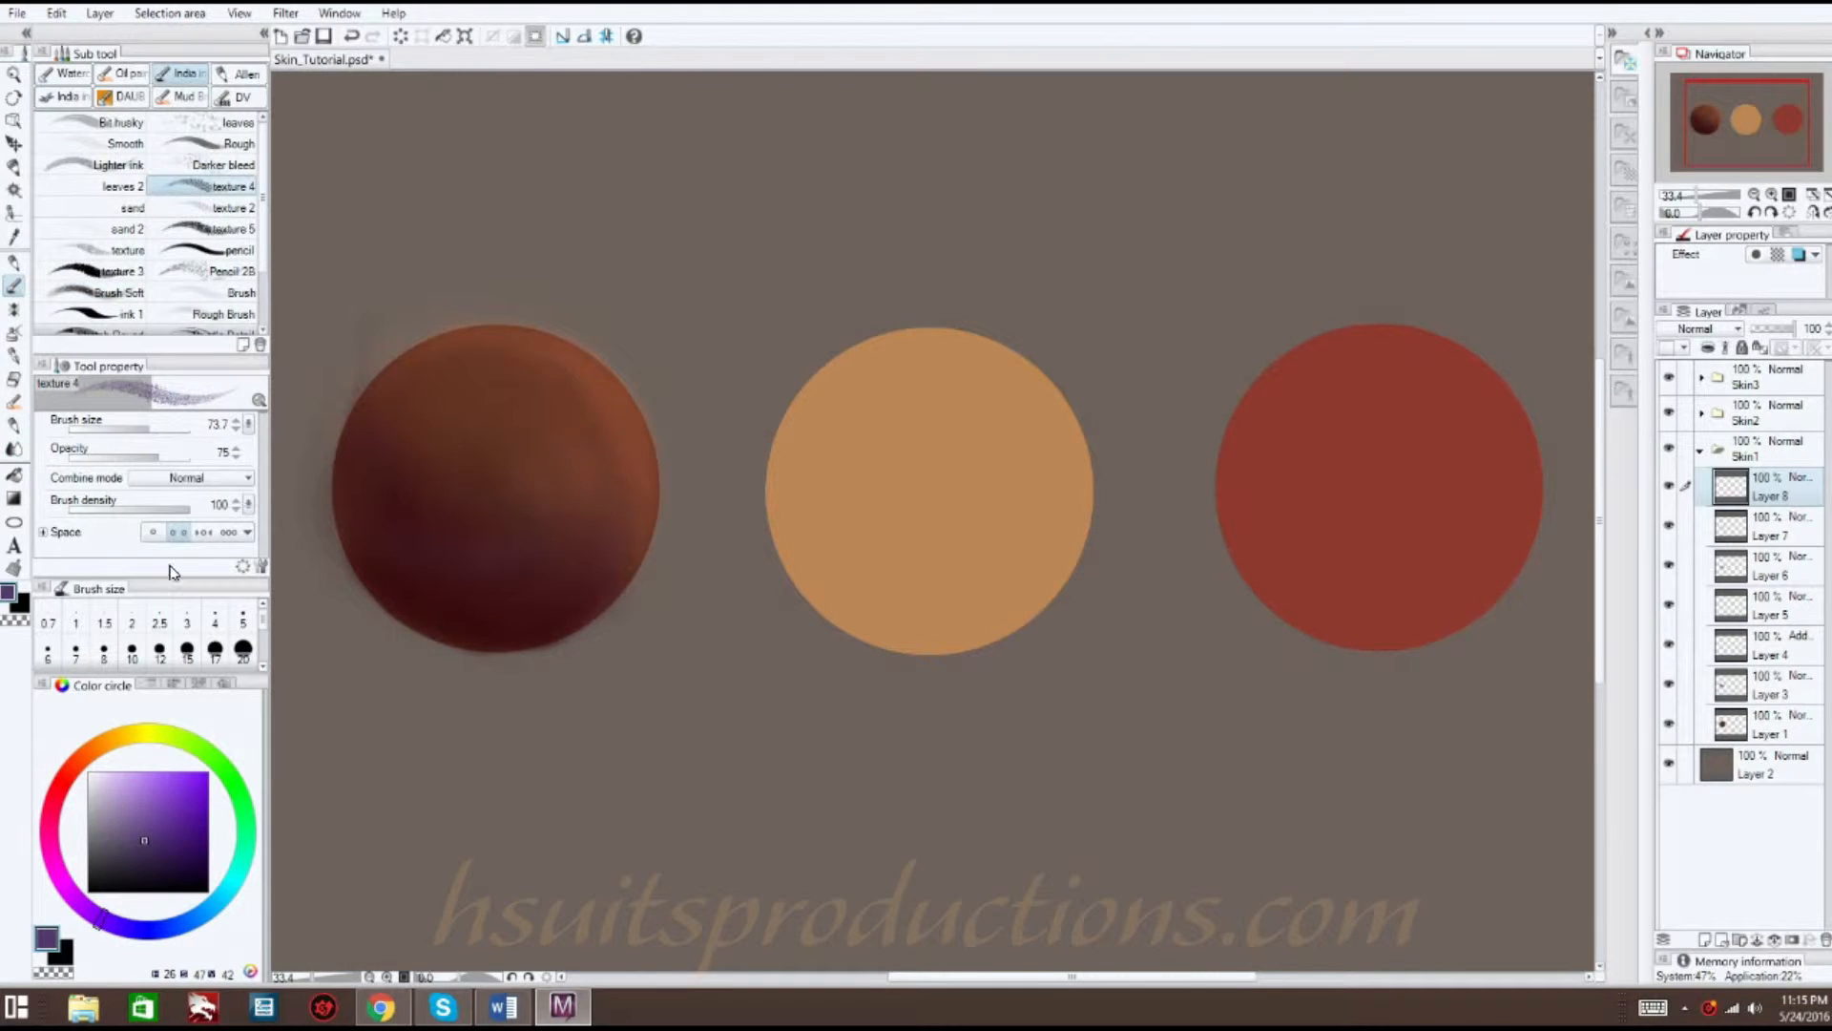
pyautogui.moveTo(150, 427); pyautogui.dragTo(183, 428)
pyautogui.moveTo(181, 852); pyautogui.dragTo(216, 862)
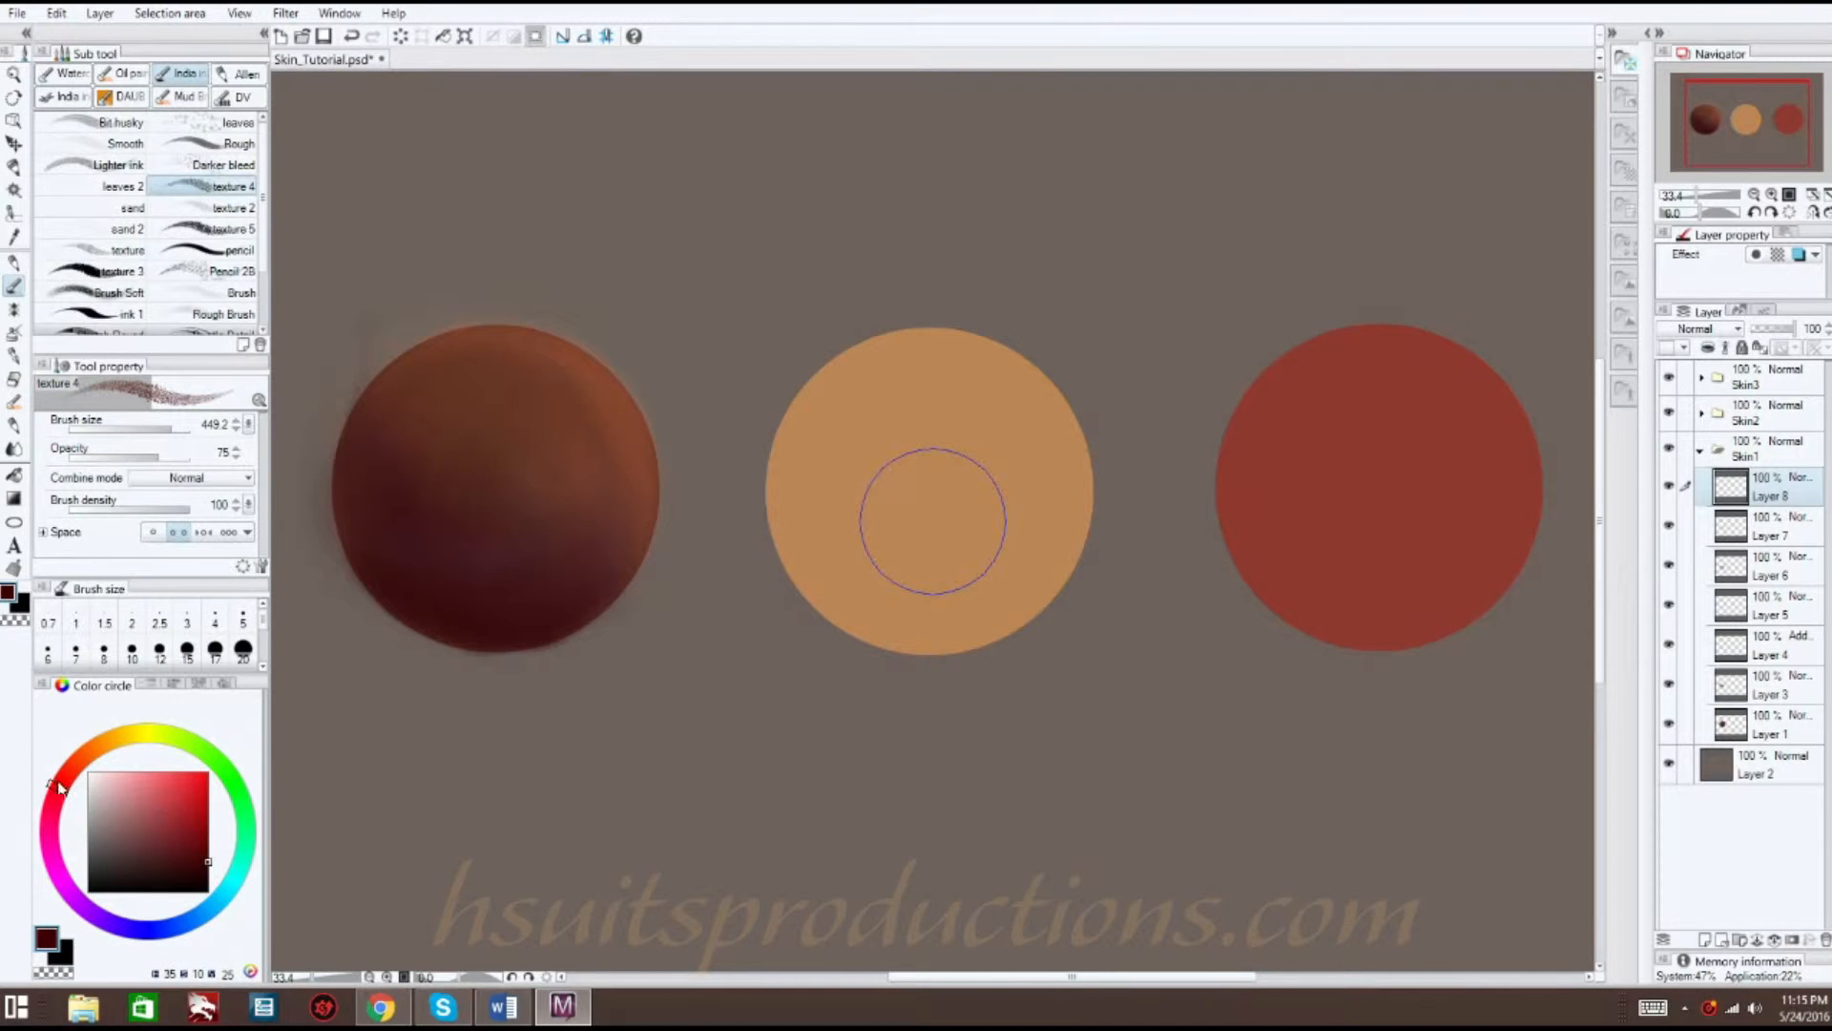
# - Try dark red texture strokes on the brown circle's left side with texture 4 and Pencil 2B, undoing each
pyautogui.moveTo(430, 397); pyautogui.dragTo(409, 450)
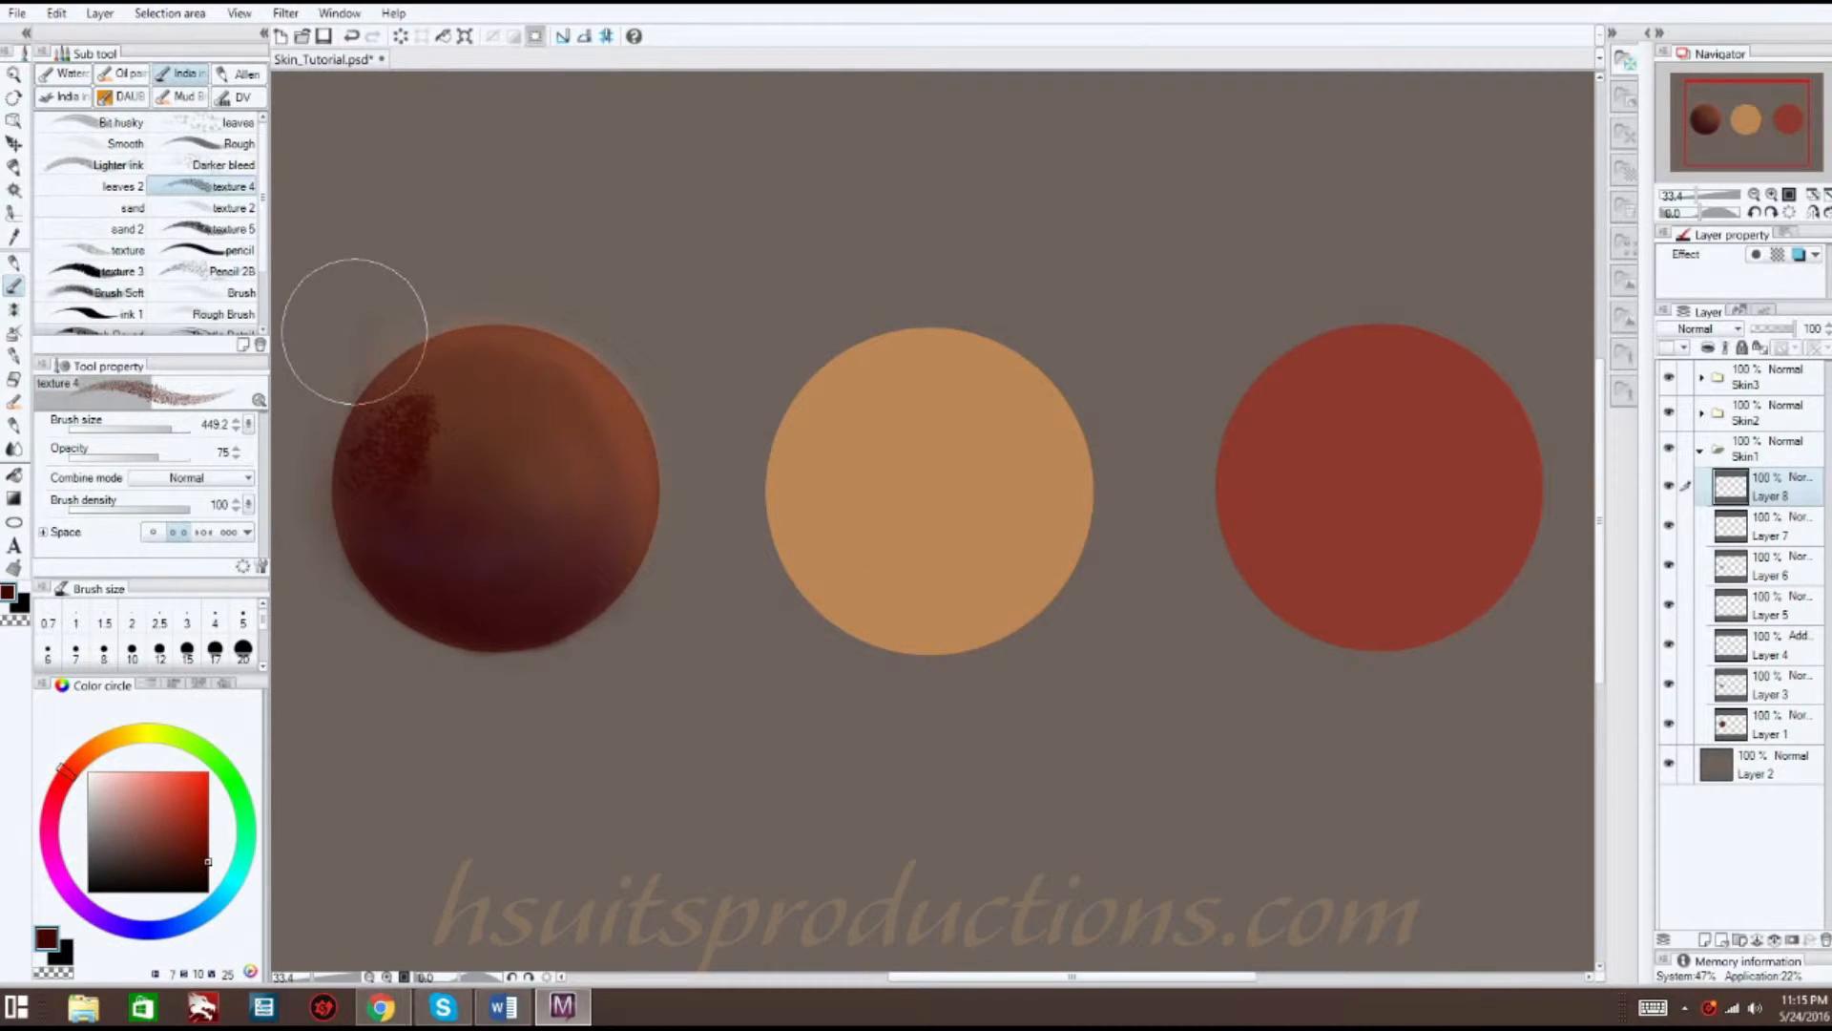
pyautogui.hotkey('ctrl', 'z')
pyautogui.hotkey('ctrl', 'z')
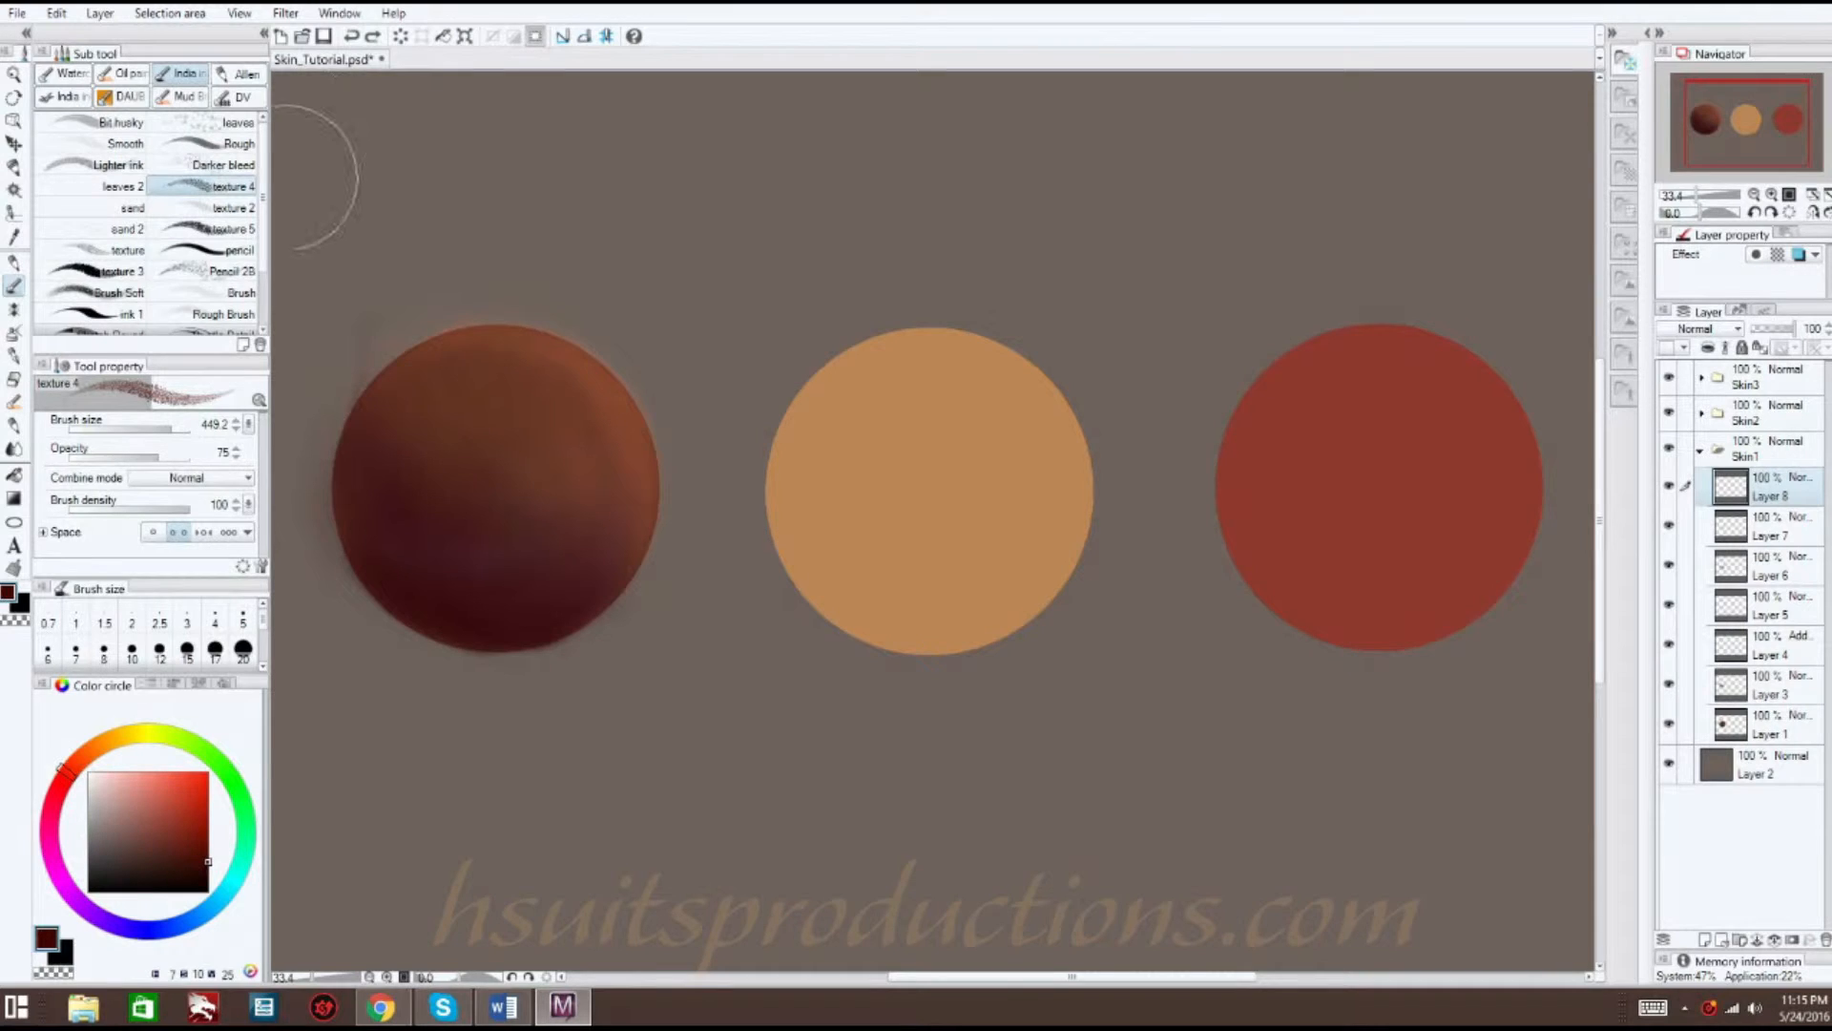
pyautogui.click(206, 271)
pyautogui.click(433, 398)
pyautogui.moveTo(433, 398); pyautogui.dragTo(434, 477)
pyautogui.hotkey('ctrl', 'z')
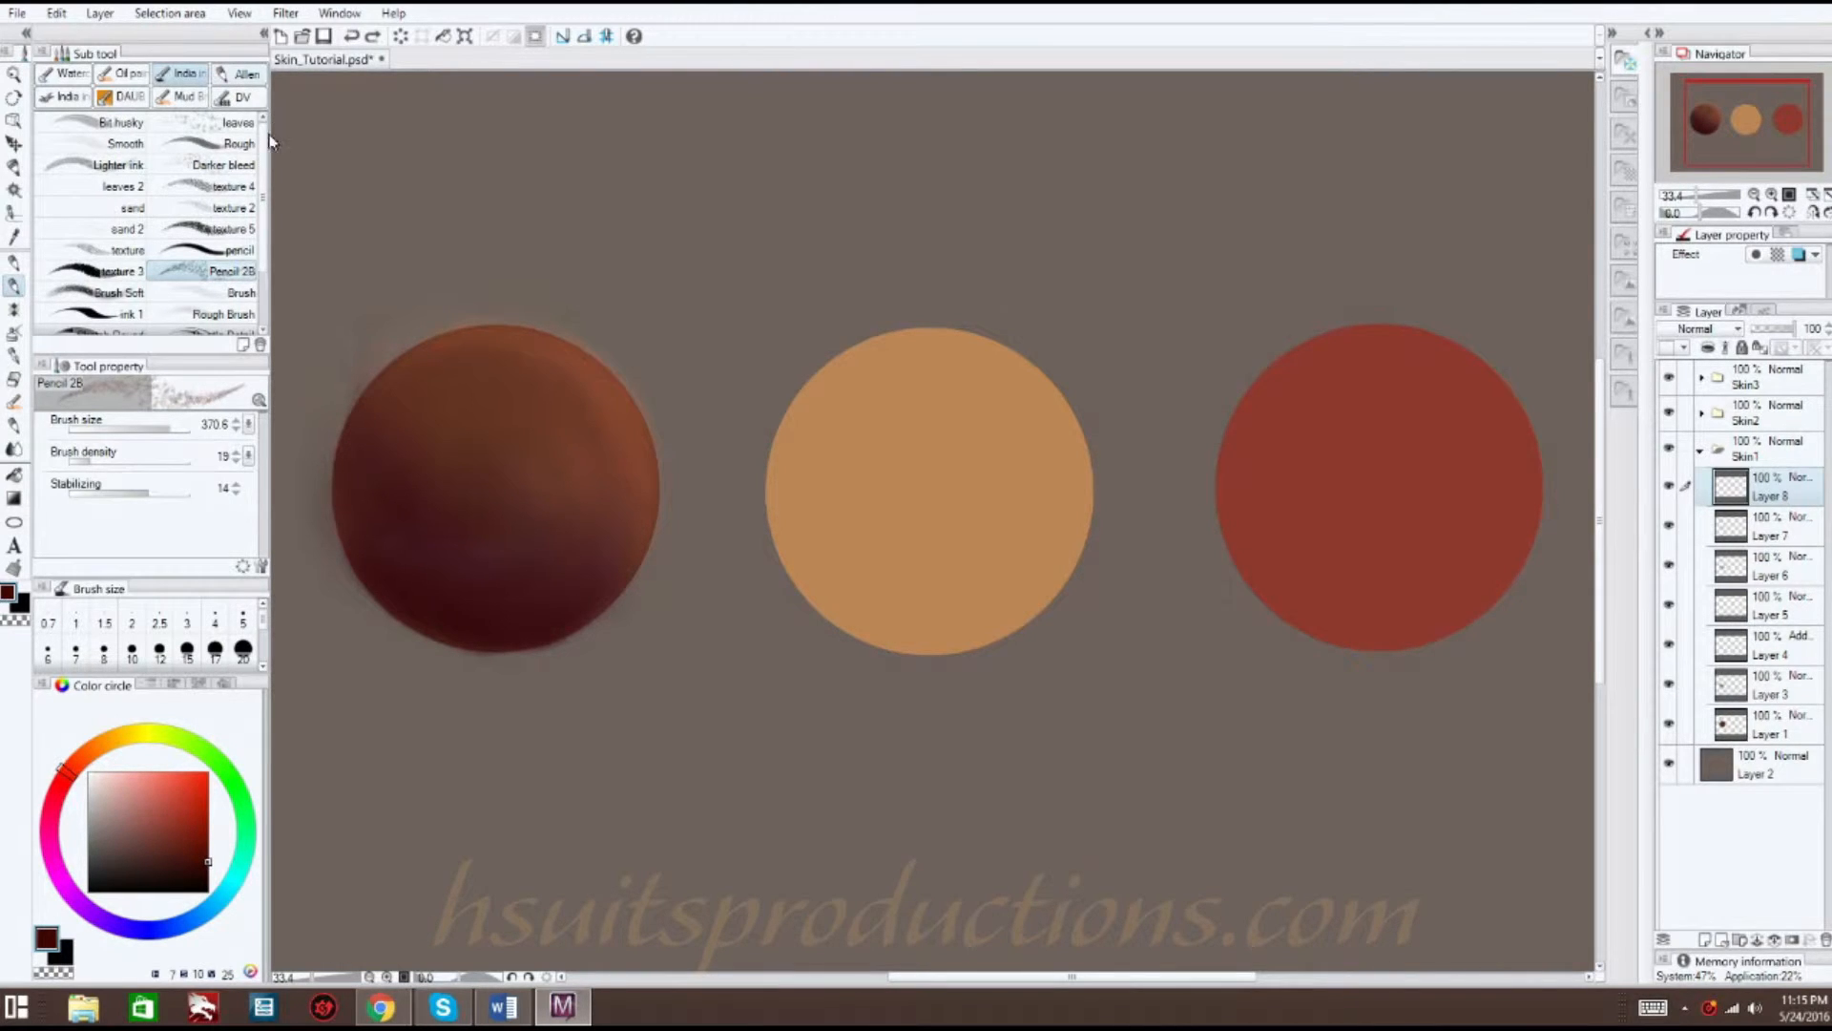
# - Paint dark red skin texture over the brown circle with dv_skin_3 at size 568.7 and lower the layer's opacity to 37%
pyautogui.click(241, 94)
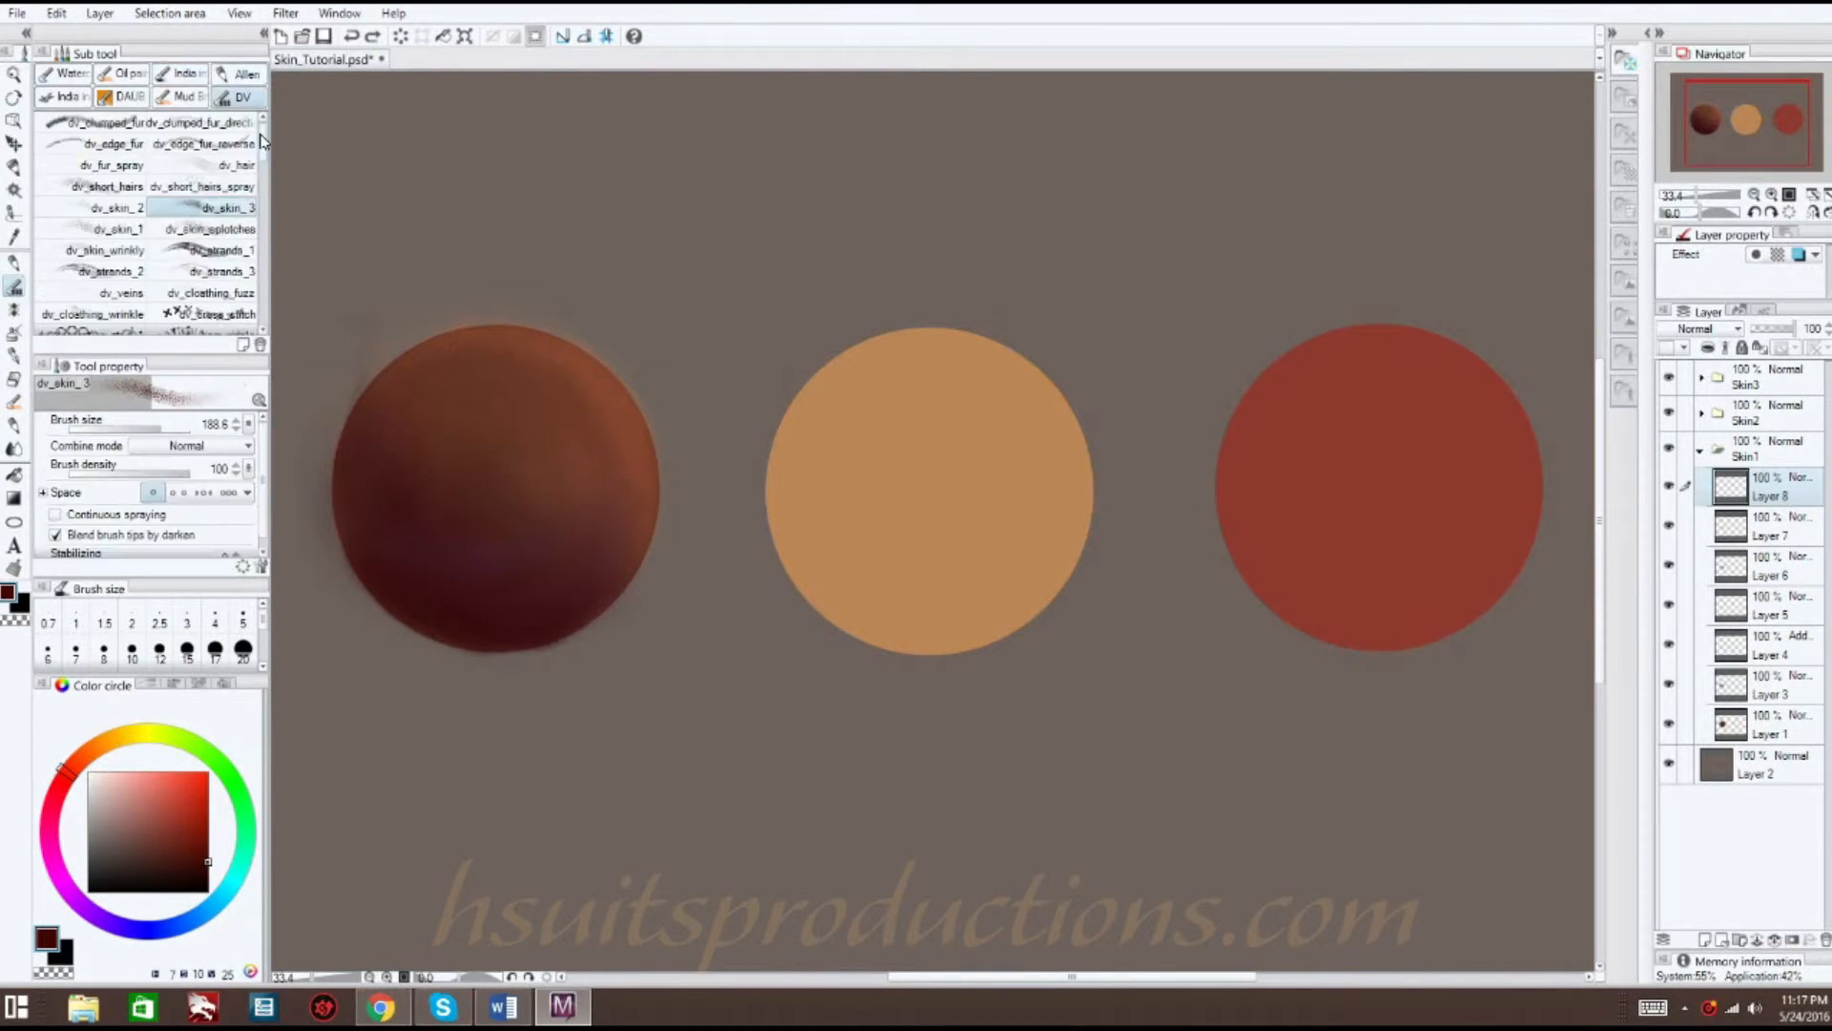
pyautogui.moveTo(158, 429); pyautogui.dragTo(175, 429)
pyautogui.moveTo(490, 417)
pyautogui.mouseDown()
pyautogui.moveTo(431, 415)
pyautogui.moveTo(414, 456)
pyautogui.moveTo(424, 435)
pyautogui.moveTo(514, 543)
pyautogui.moveTo(572, 462)
pyautogui.mouseUp()
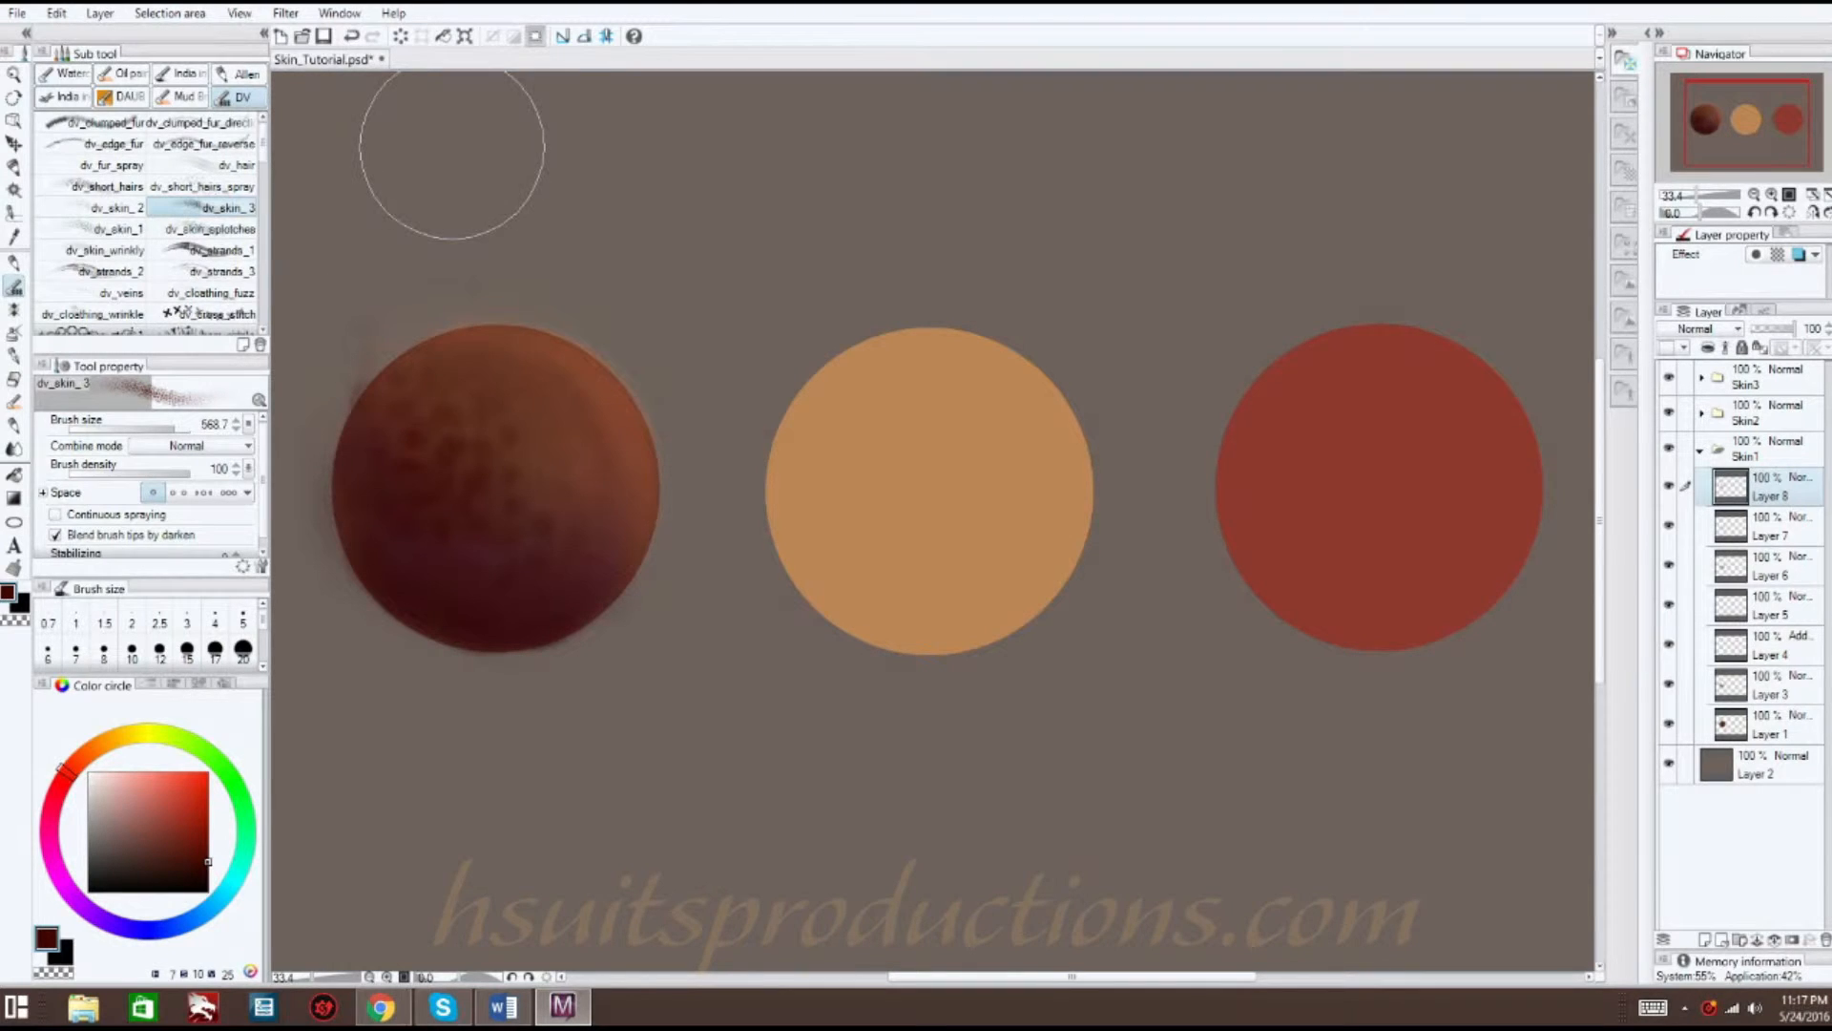
pyautogui.moveTo(1793, 331); pyautogui.dragTo(1772, 332)
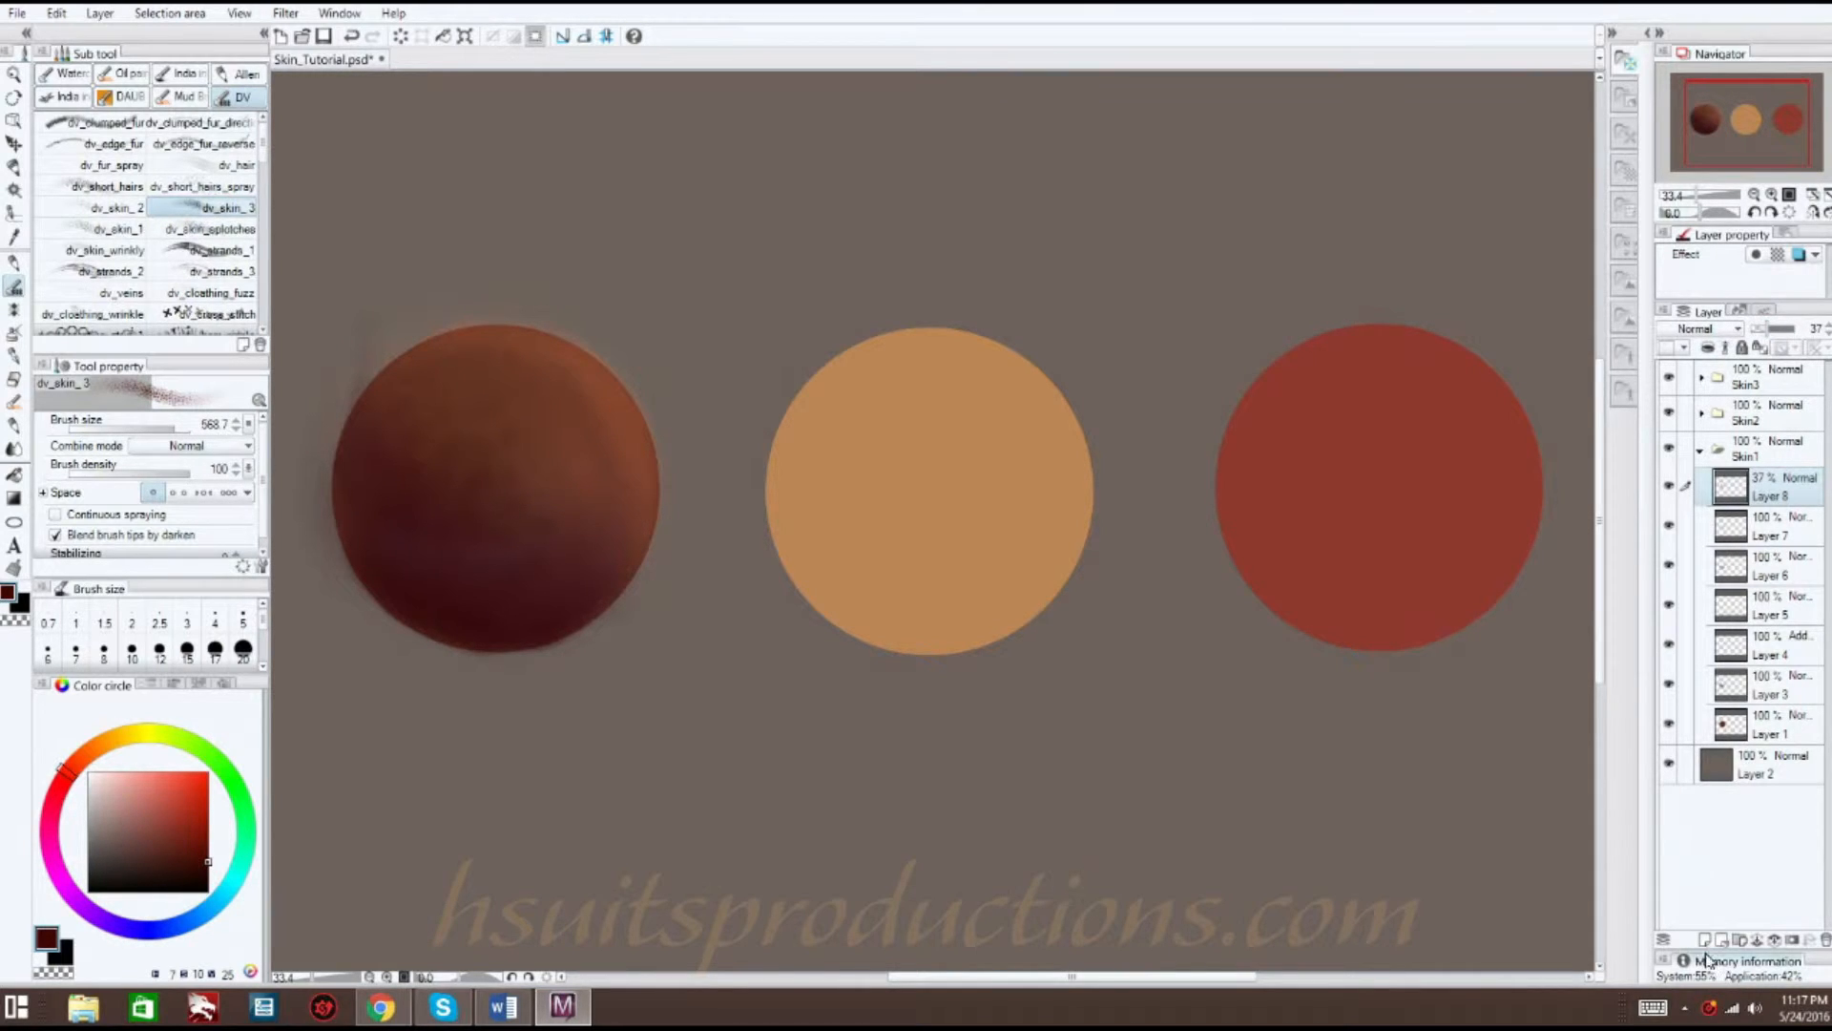
pyautogui.click(1671, 488)
pyautogui.click(1672, 489)
# - On a new layer at 59% opacity, airbrush red and darker reddish-brown patches over the brown circle's upper half with Soft at size 398.9
pyautogui.click(1704, 940)
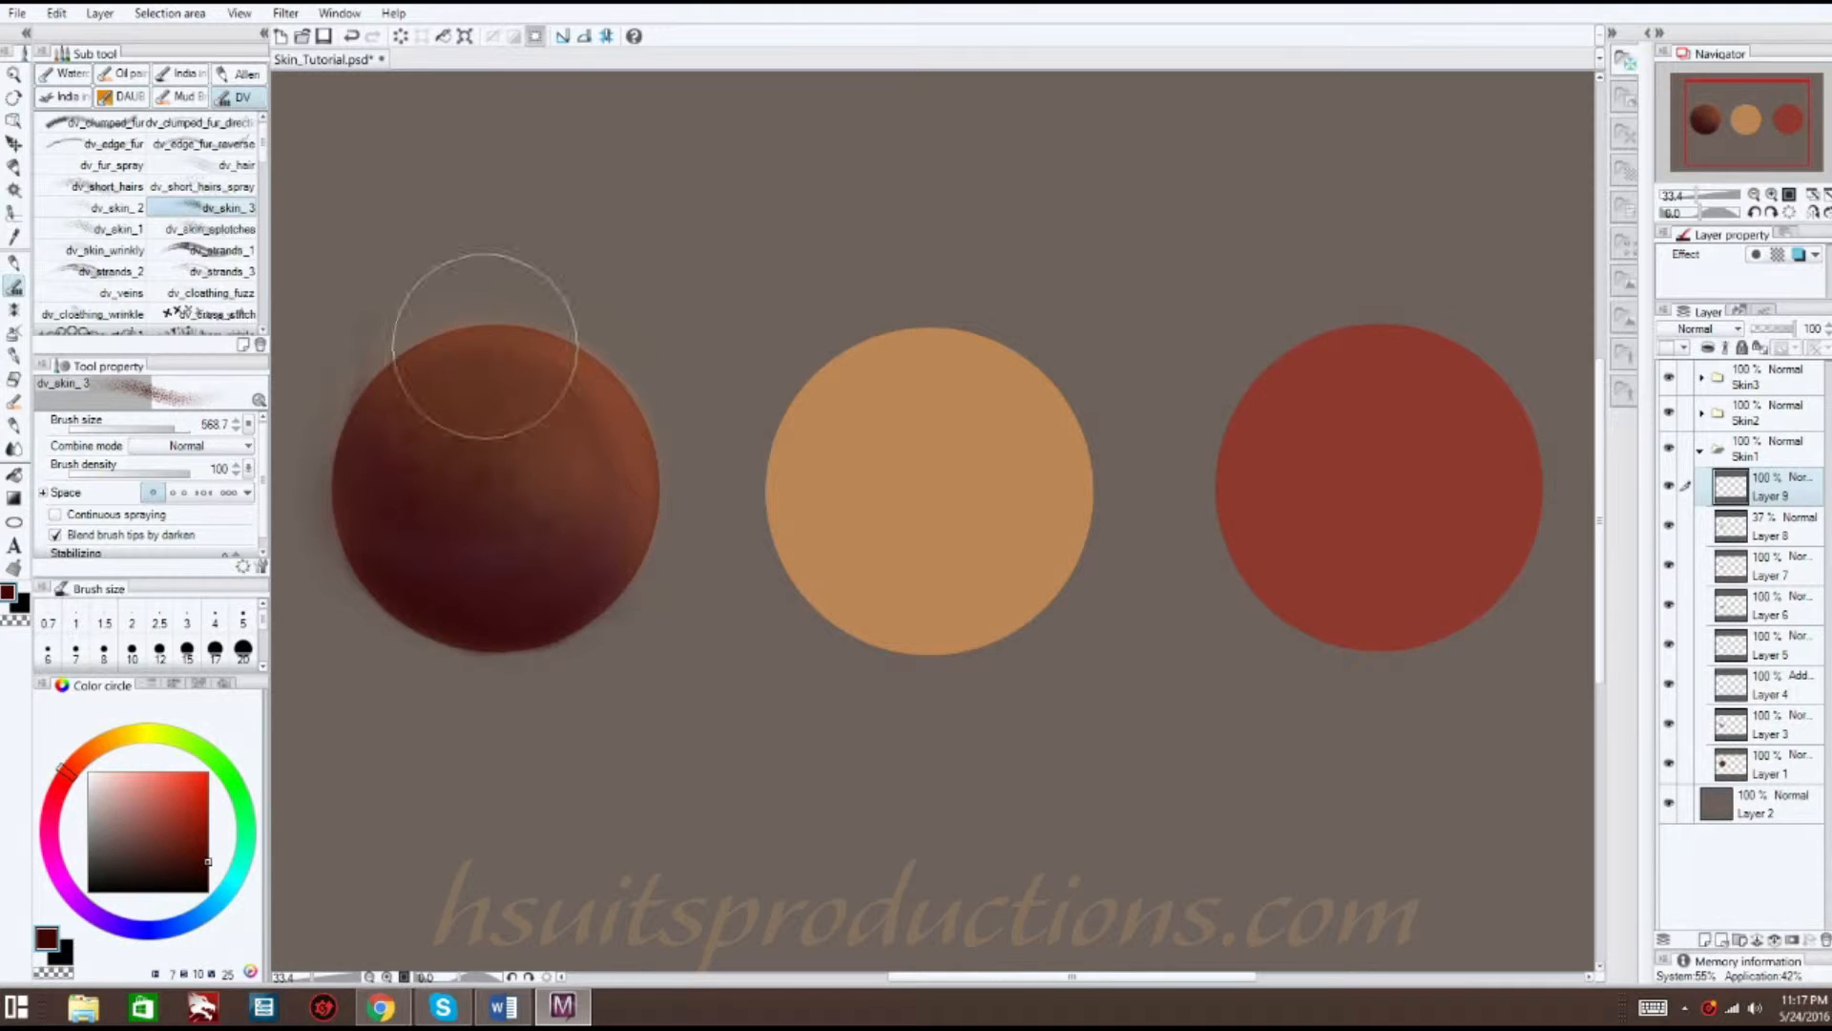
pyautogui.click(178, 812)
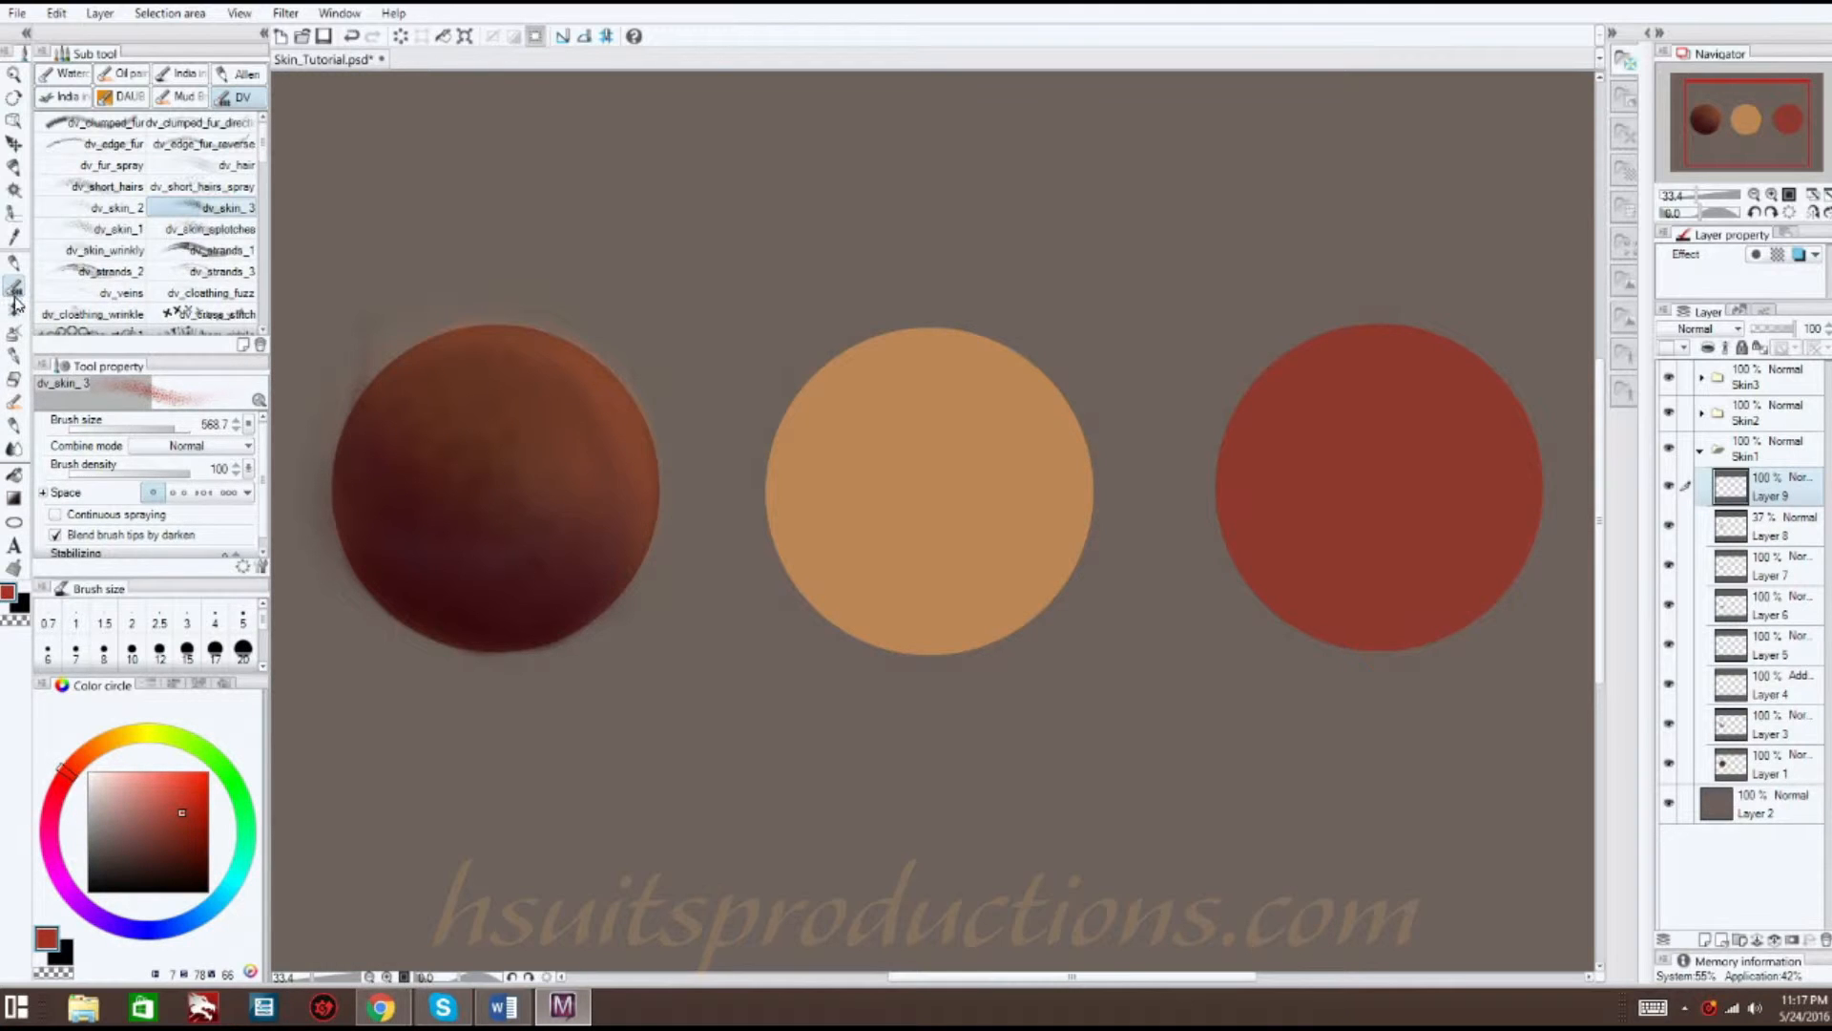
pyautogui.click(15, 336)
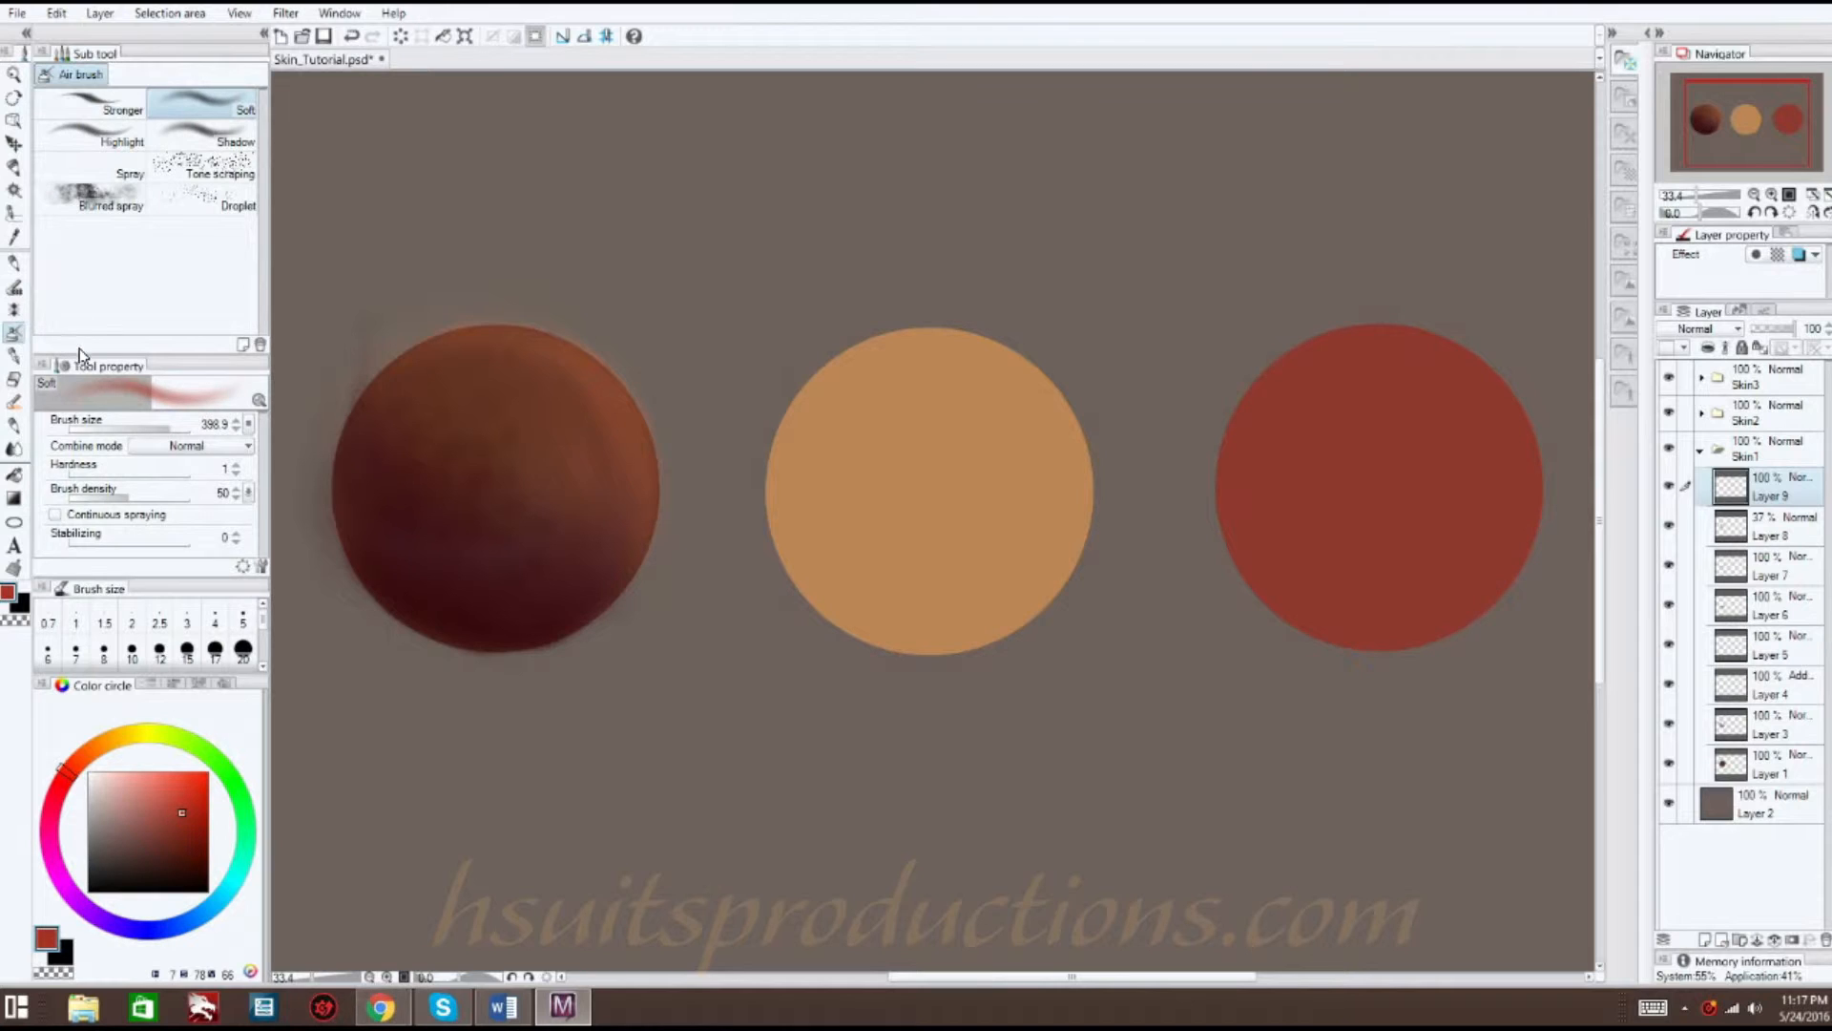
pyautogui.moveTo(376, 376)
pyautogui.mouseDown()
pyautogui.moveTo(508, 355)
pyautogui.moveTo(390, 455)
pyautogui.moveTo(411, 494)
pyautogui.moveTo(478, 463)
pyautogui.moveTo(541, 471)
pyautogui.moveTo(431, 498)
pyautogui.moveTo(523, 525)
pyautogui.moveTo(474, 469)
pyautogui.moveTo(572, 388)
pyautogui.mouseUp()
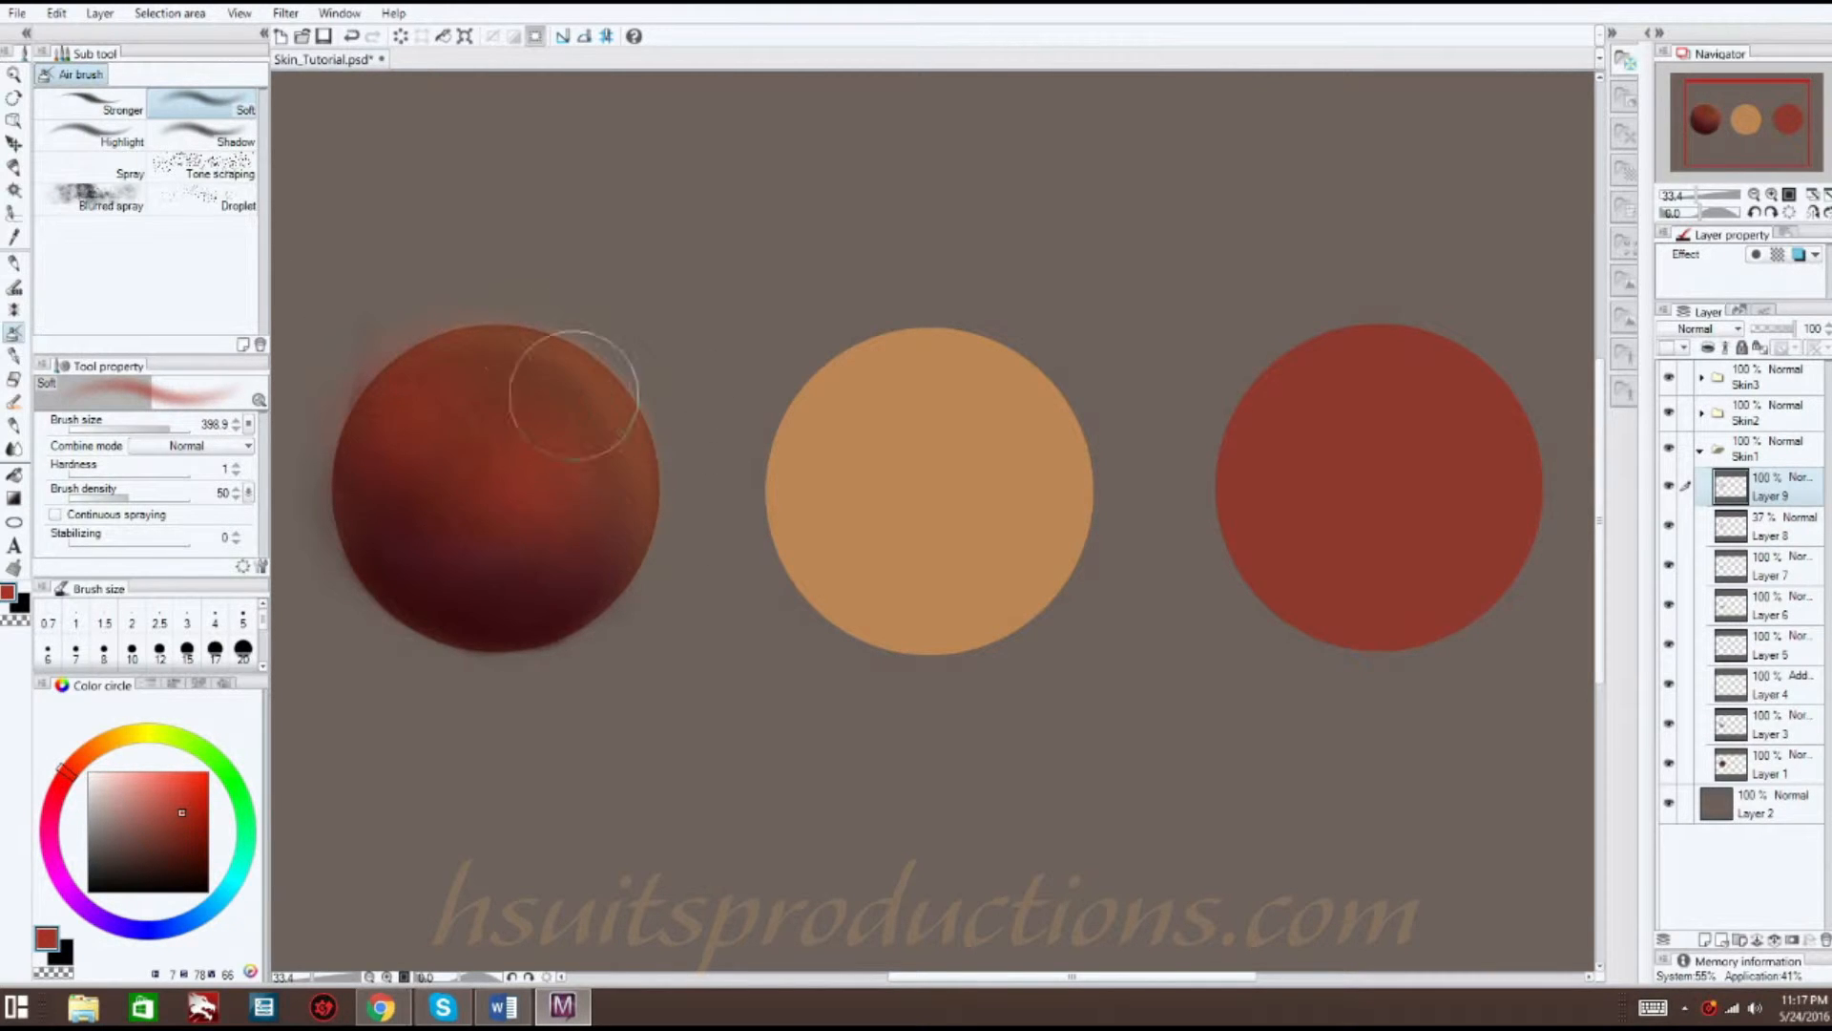
pyautogui.moveTo(1794, 329); pyautogui.dragTo(1772, 330)
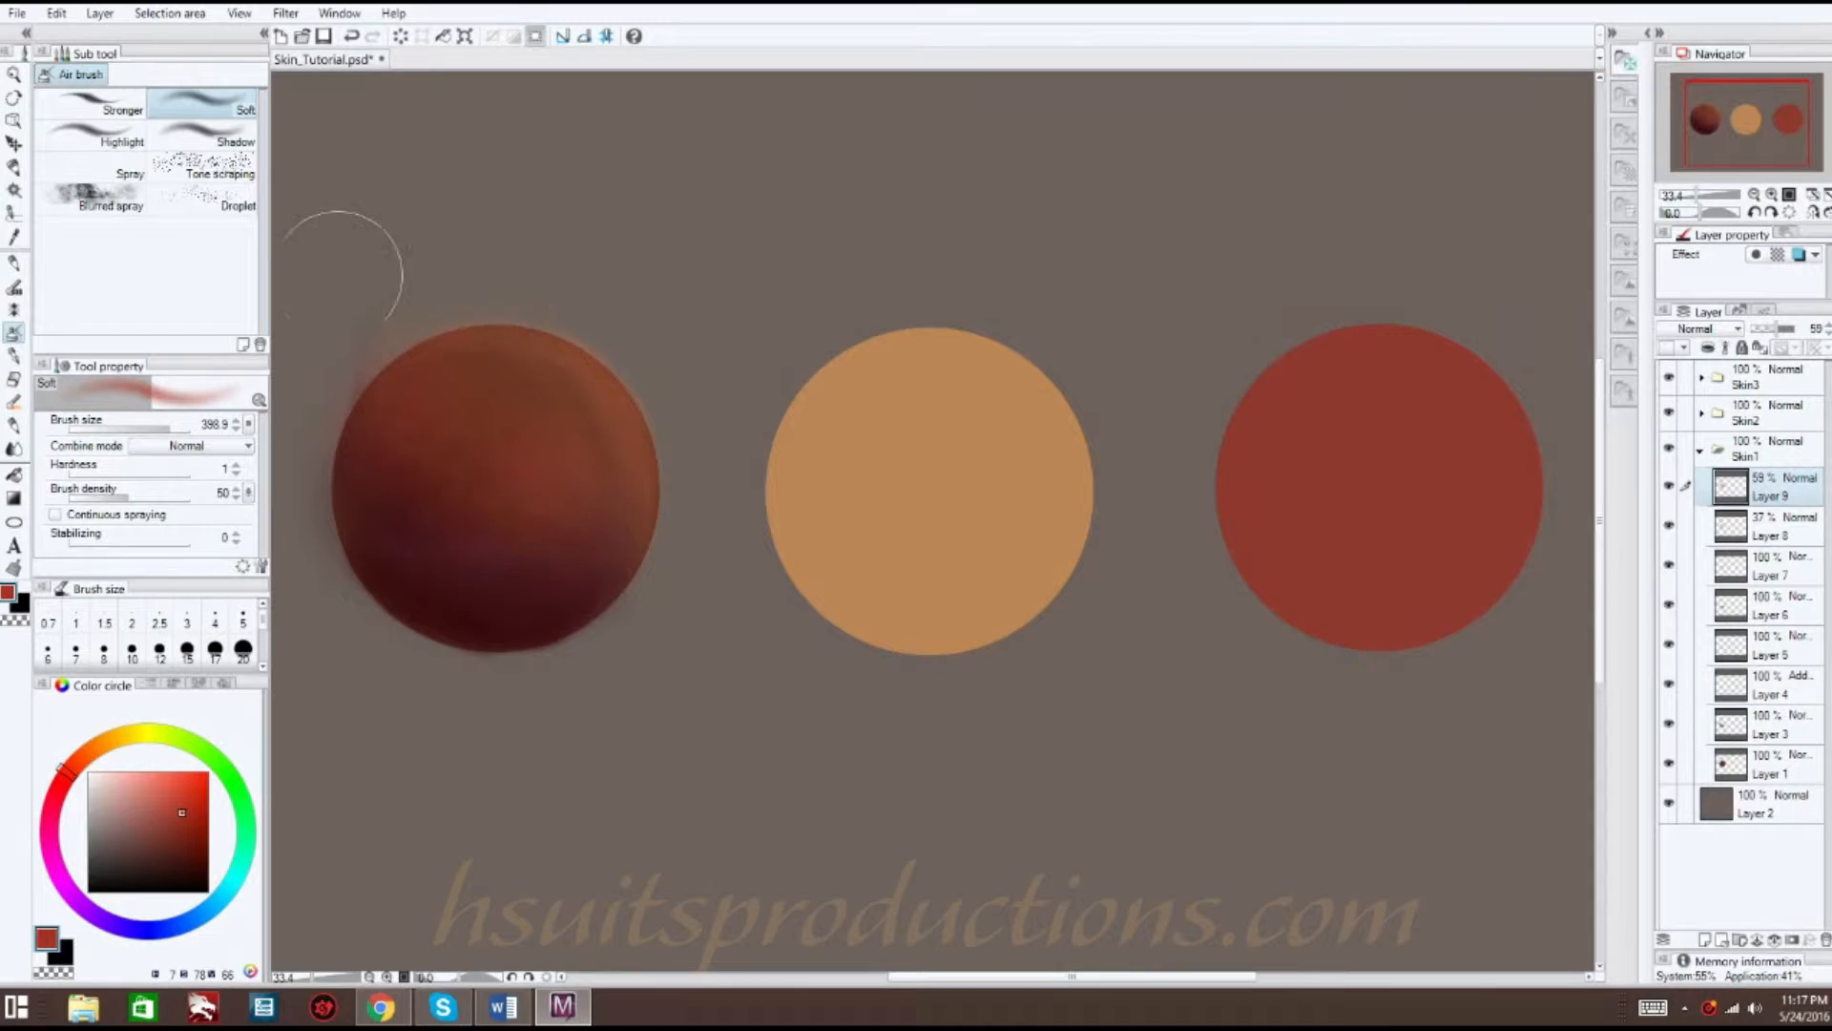
pyautogui.click(195, 864)
pyautogui.moveTo(481, 459)
pyautogui.mouseDown()
pyautogui.moveTo(438, 390)
pyautogui.moveTo(455, 495)
pyautogui.moveTo(550, 385)
pyautogui.mouseUp()
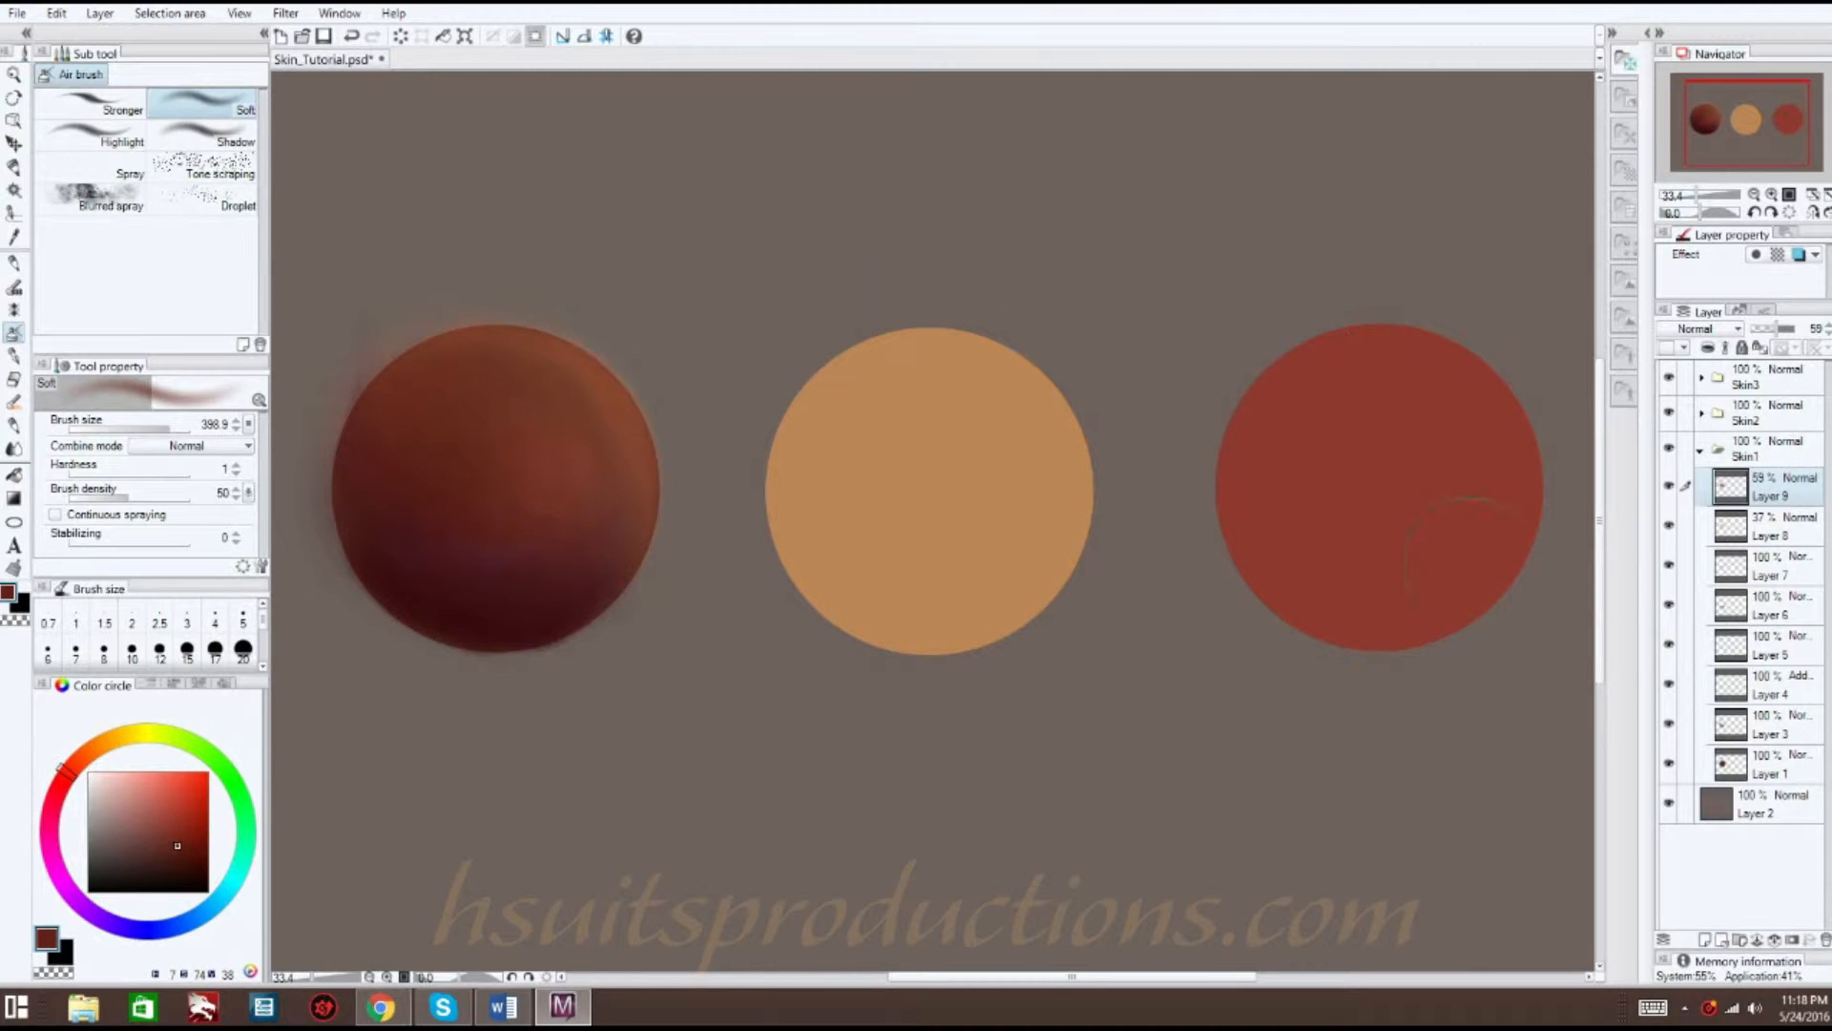
# - On a new layer at the top of Skin1, try the Tone scraping airbrush over the brown circle, undo it, and choose a near-black red
pyautogui.click(1705, 939)
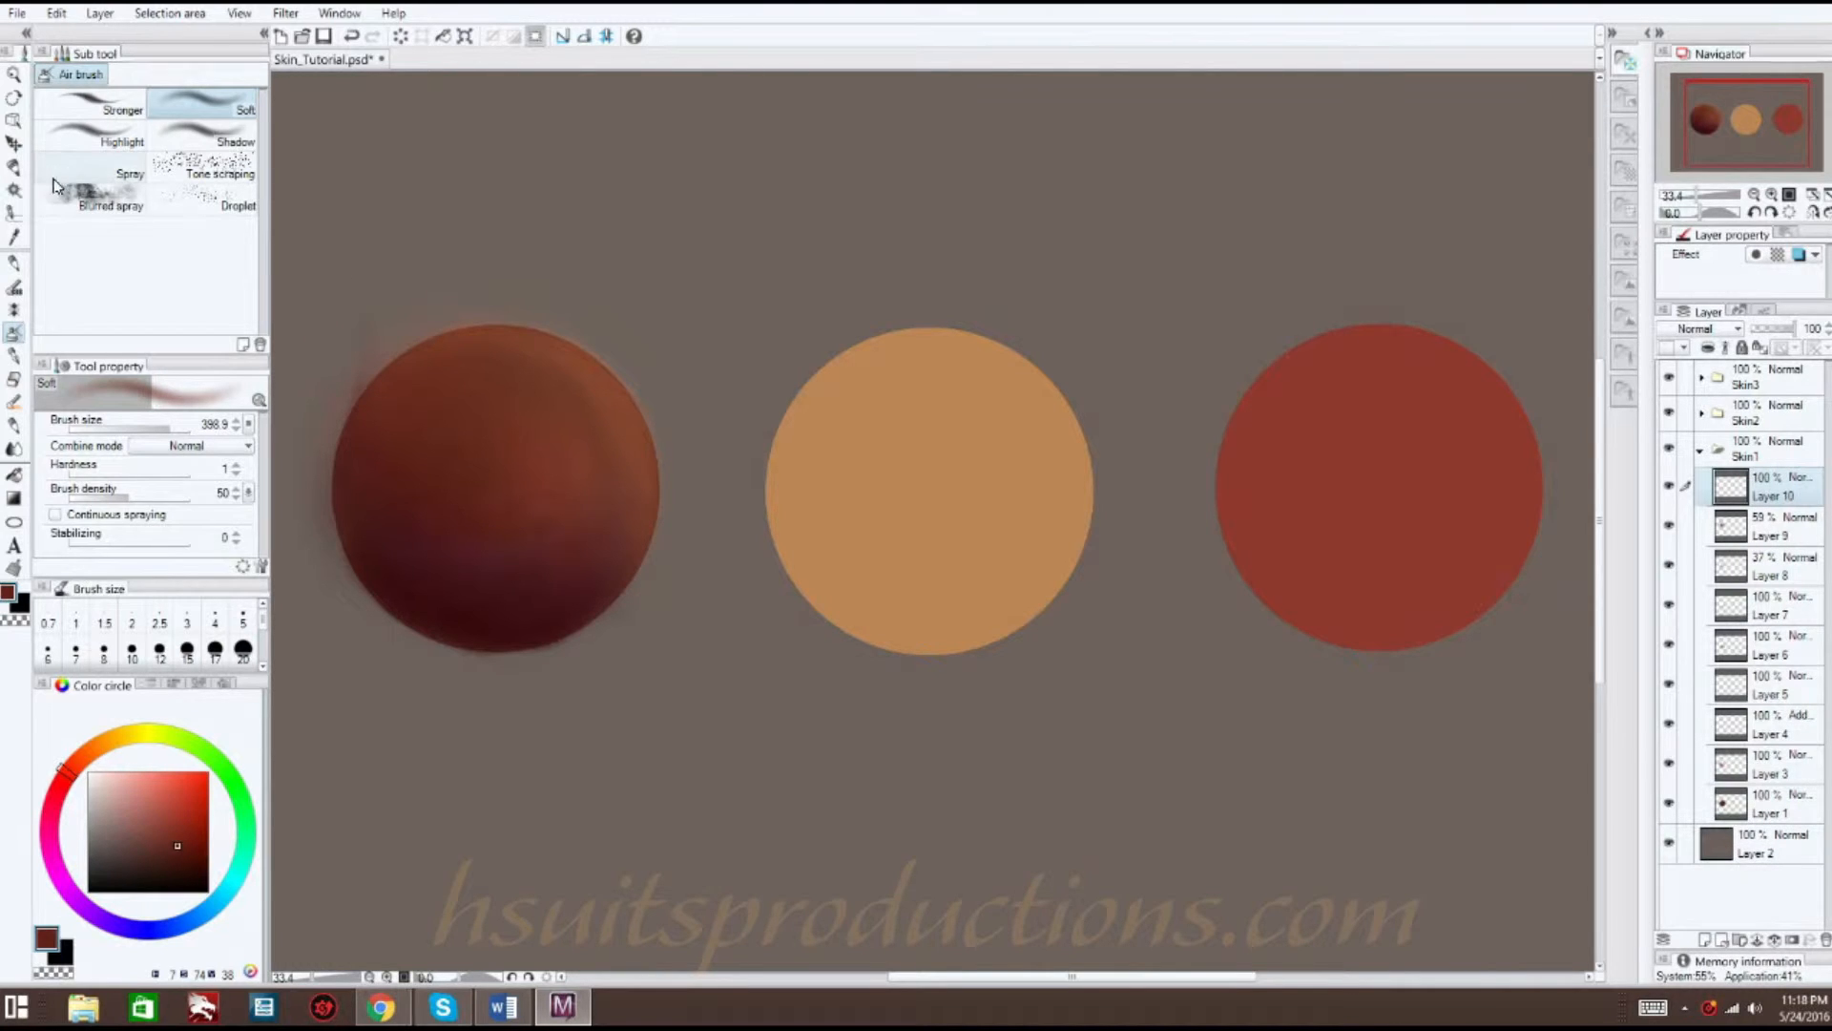
pyautogui.click(215, 171)
pyautogui.moveTo(482, 365)
pyautogui.mouseDown()
pyautogui.moveTo(397, 499)
pyautogui.moveTo(409, 421)
pyautogui.moveTo(583, 392)
pyautogui.mouseUp()
pyautogui.hotkey('ctrl', 'z')
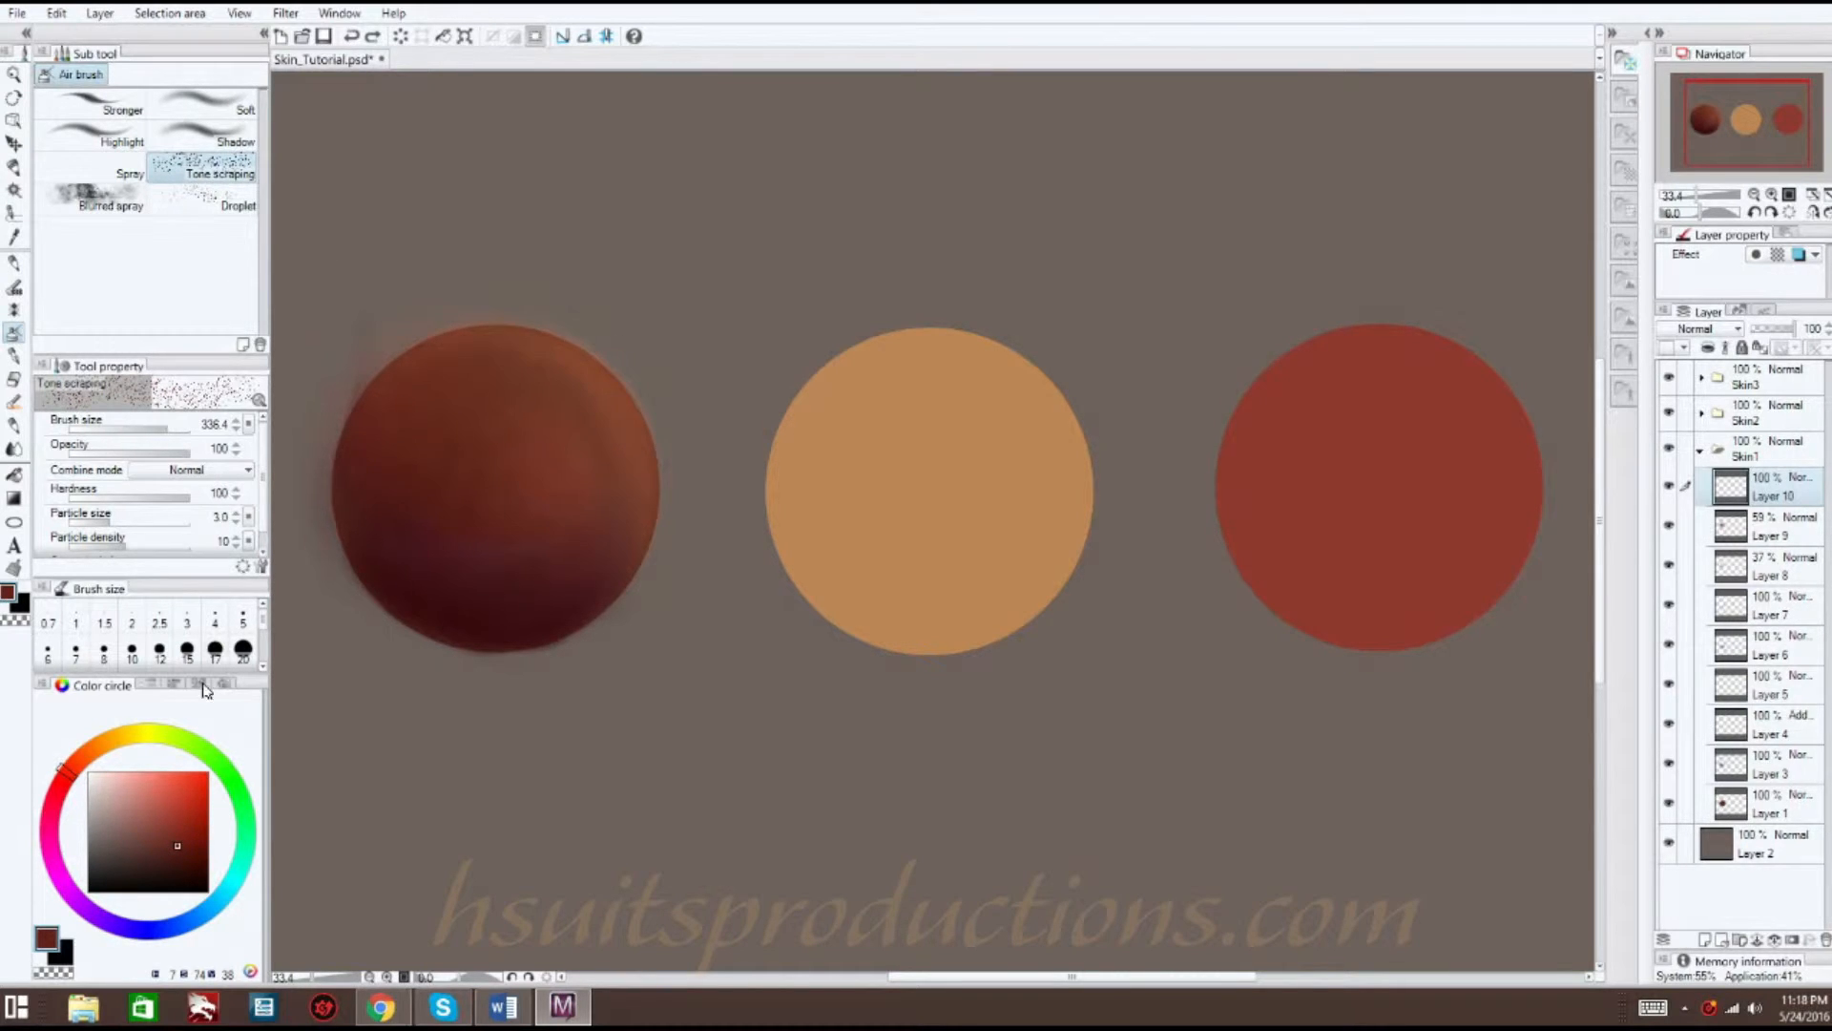
pyautogui.moveTo(214, 875); pyautogui.dragTo(225, 877)
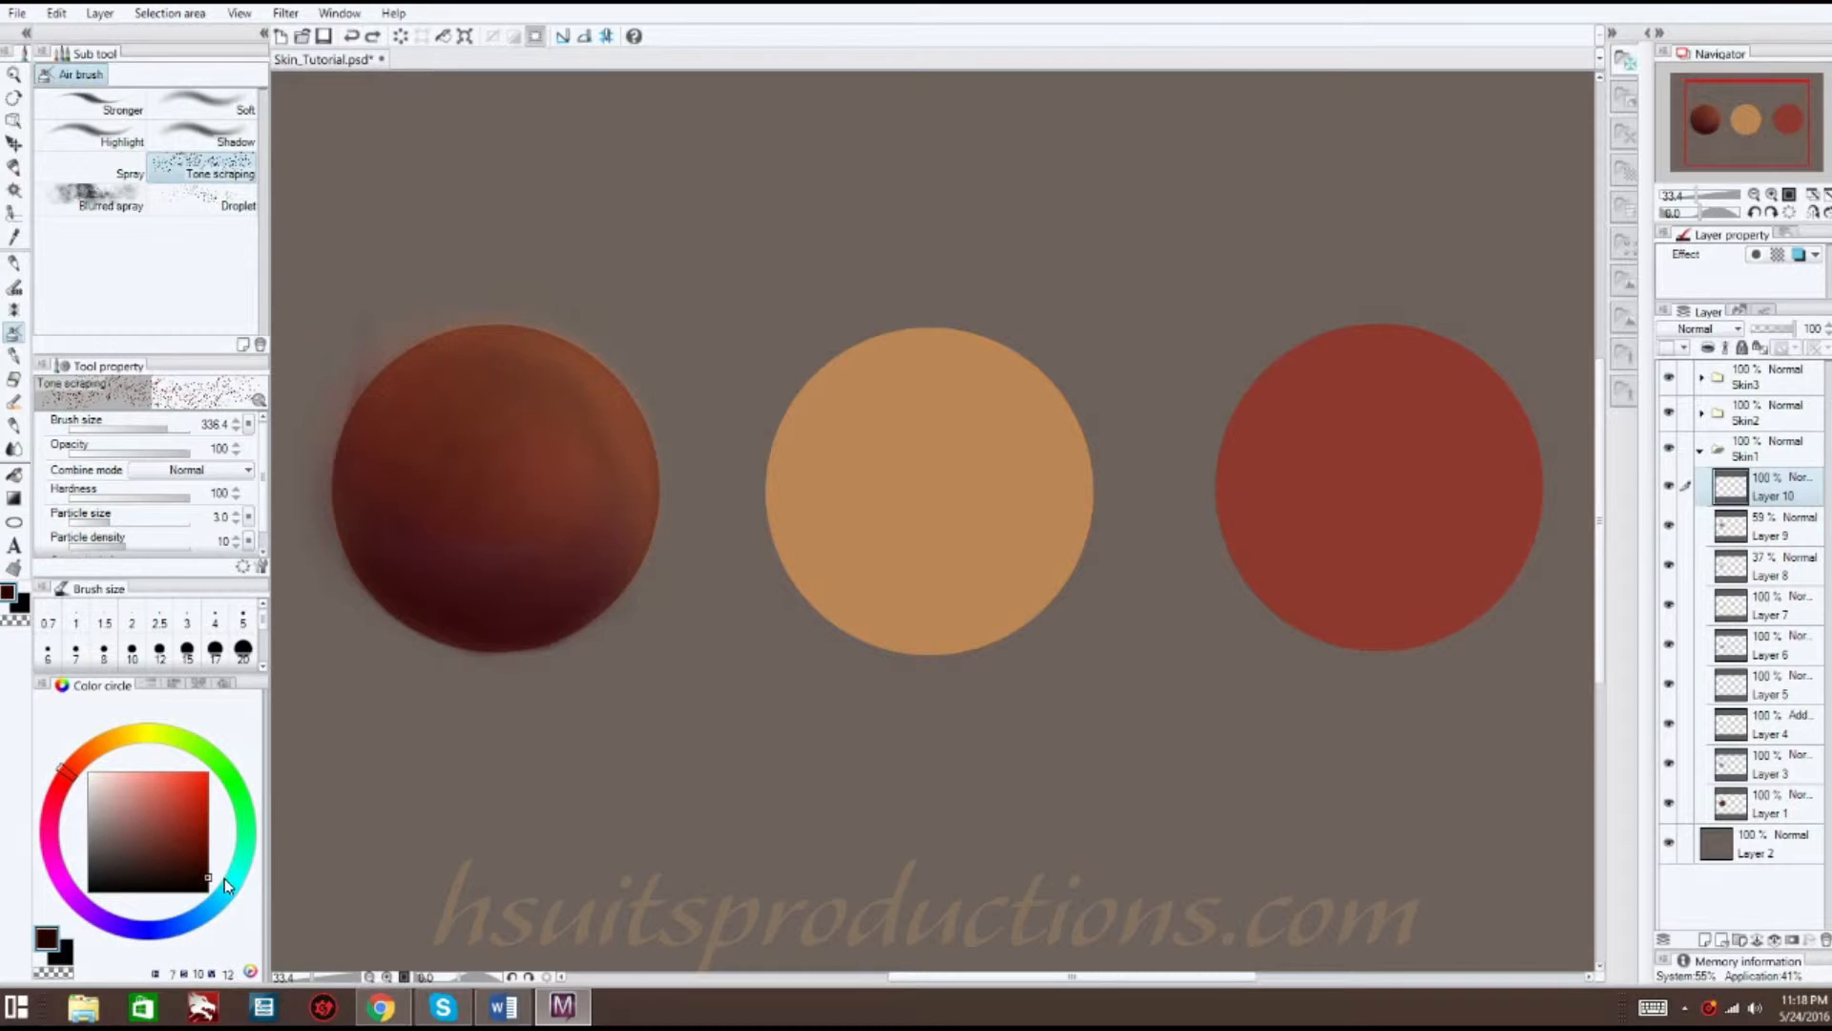
# - Try near-black dv_skin_3 texture on the brown circle at 30% layer opacity, and undo both changes
pyautogui.click(16, 292)
pyautogui.moveTo(438, 397)
pyautogui.mouseDown()
pyautogui.moveTo(549, 472)
pyautogui.moveTo(519, 586)
pyautogui.moveTo(437, 396)
pyautogui.mouseUp()
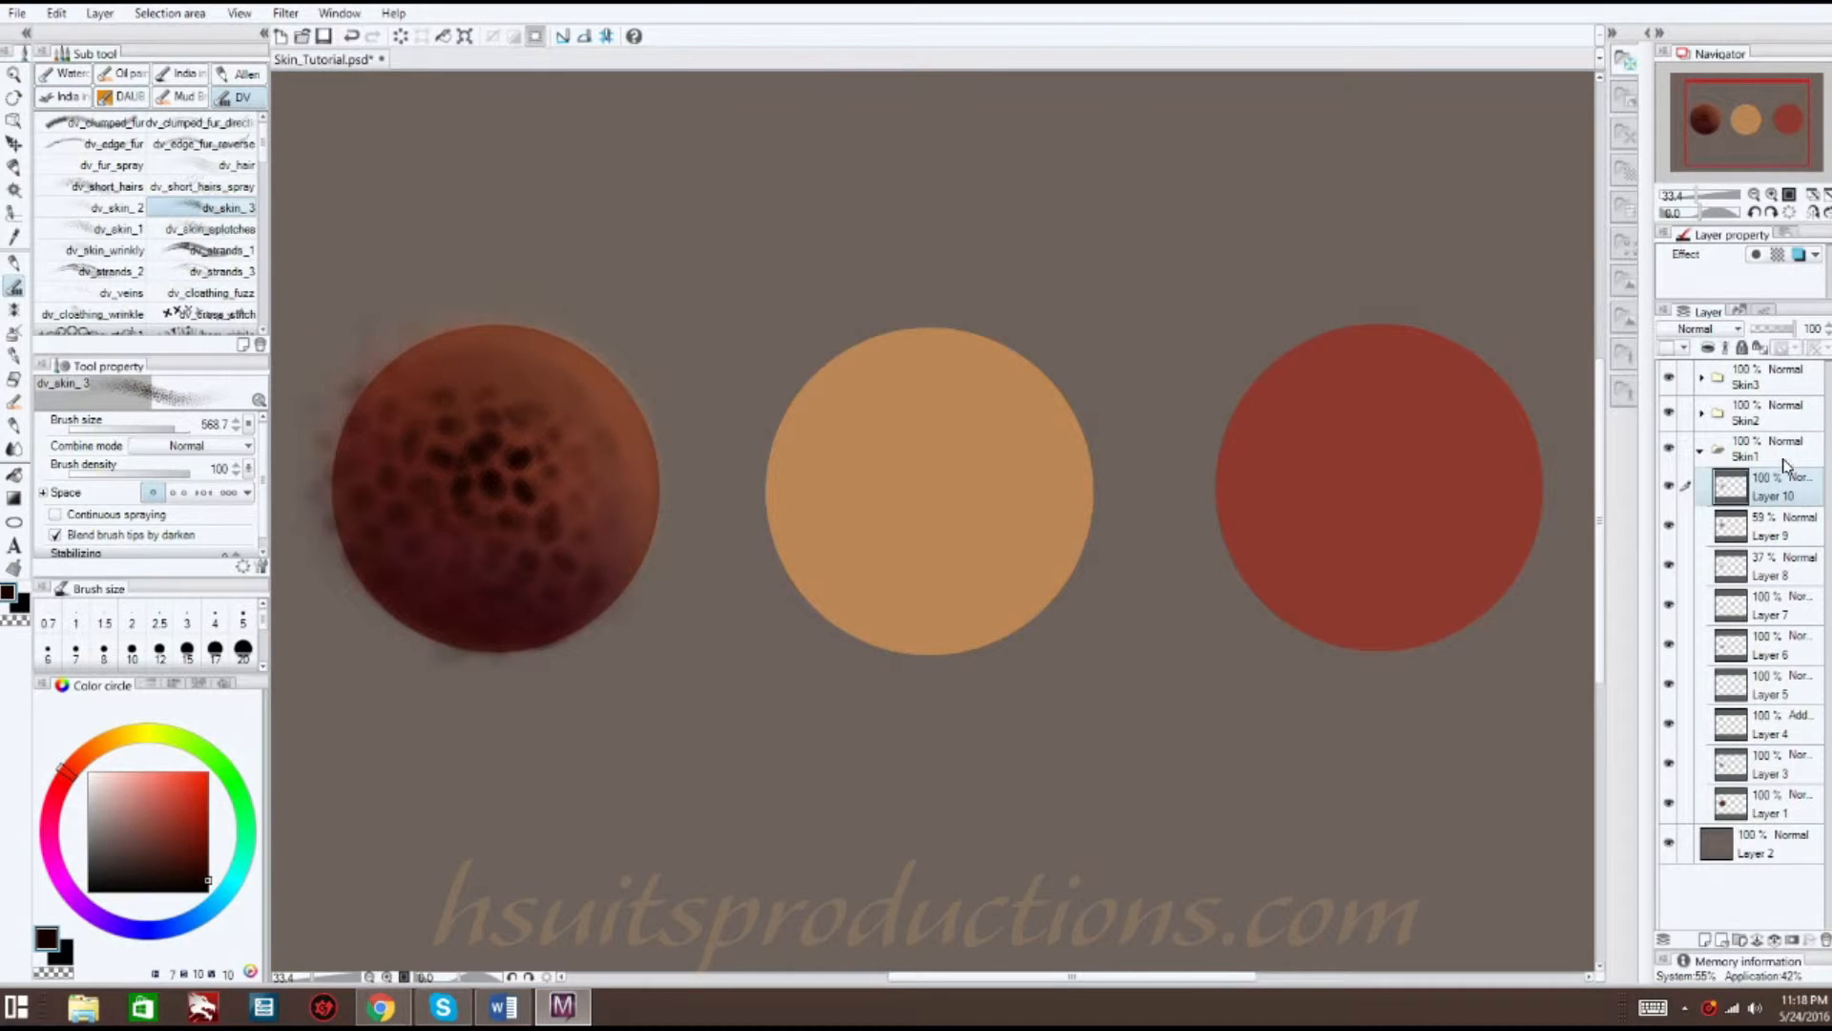
pyautogui.moveTo(1792, 328); pyautogui.dragTo(1766, 329)
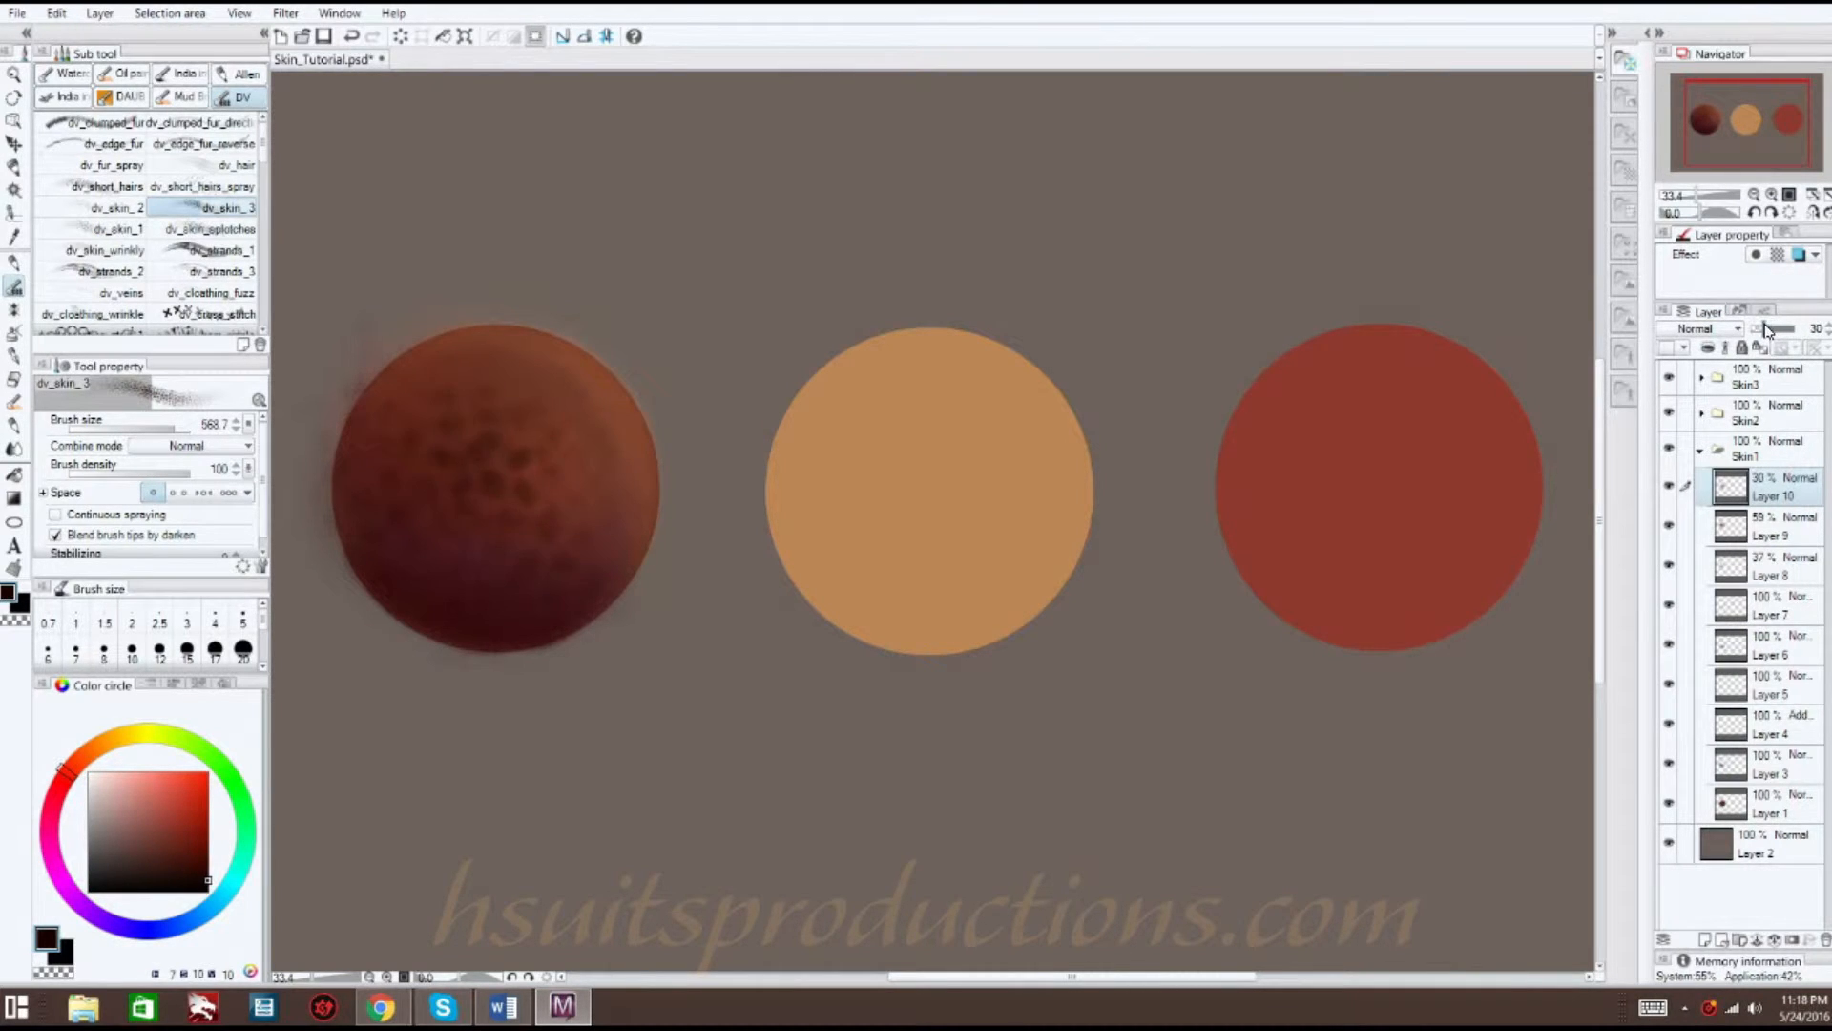
pyautogui.hotkey('ctrl', 'z')
pyautogui.hotkey('ctrl', 'z')
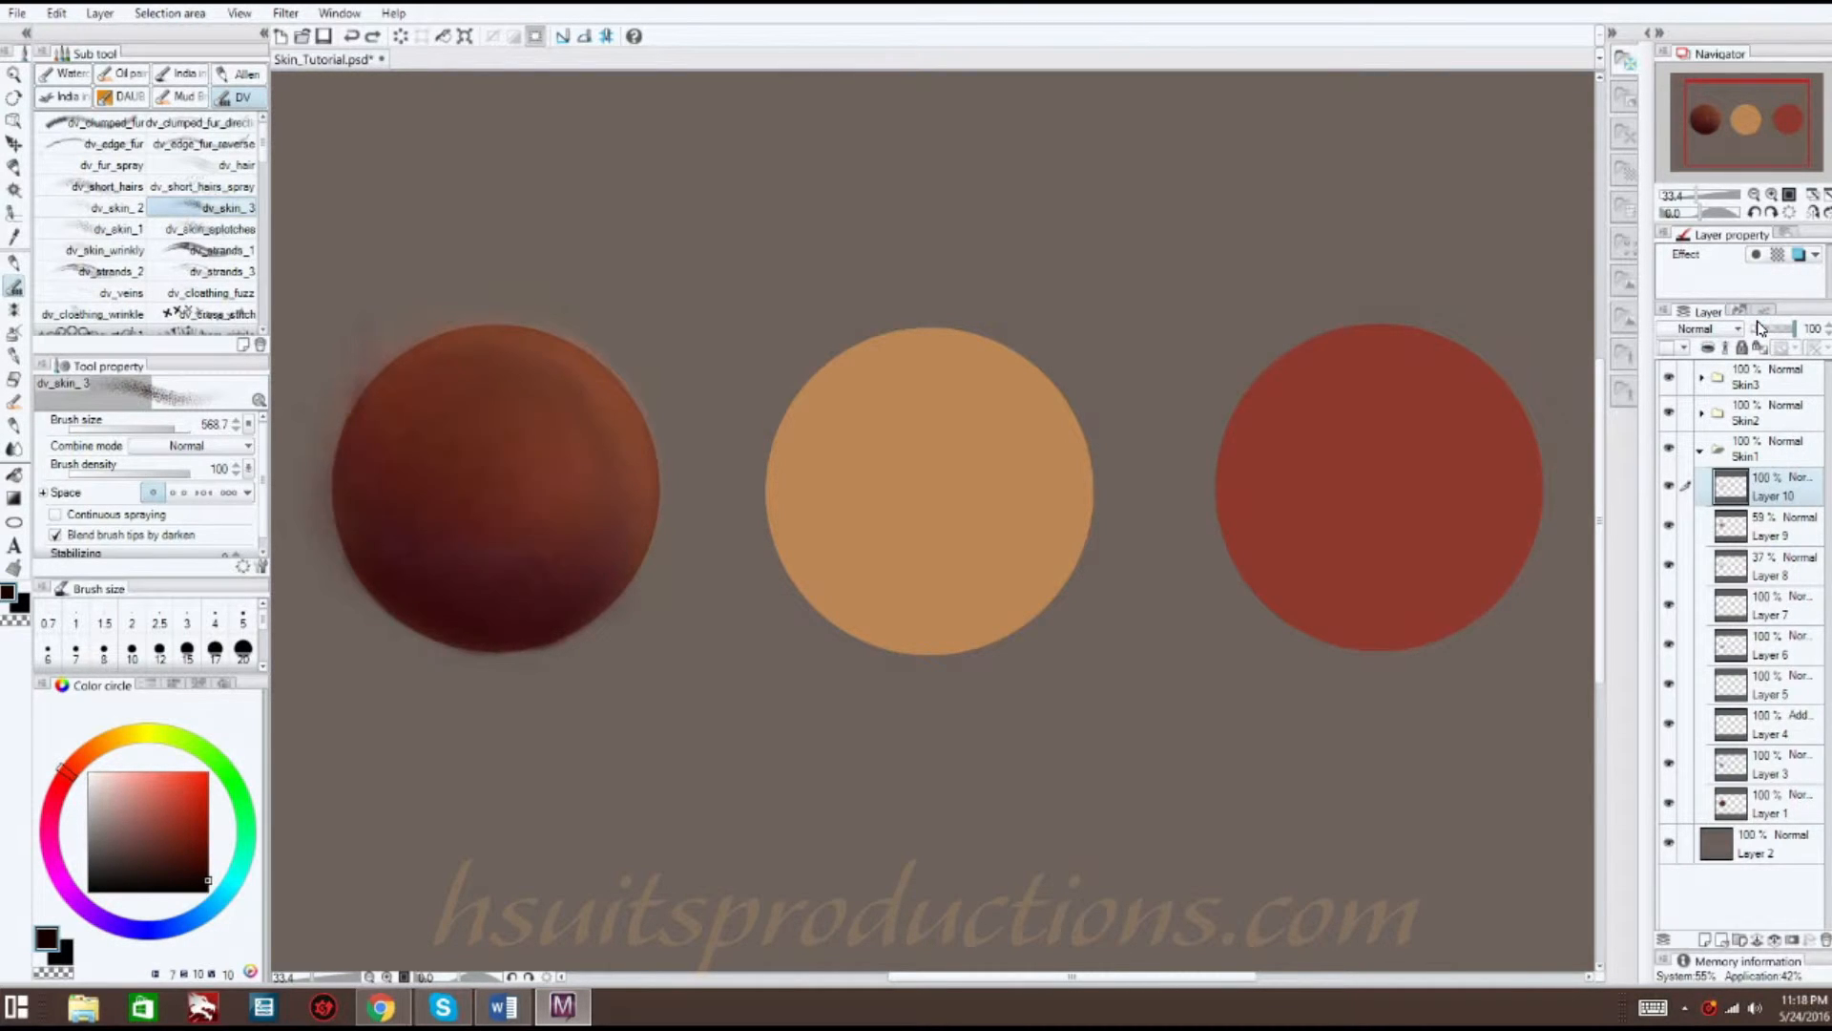
# - Try near-black speckles on the brown circle with dv_skin_1 at size 748.5 and at an adjusted size, undoing each
pyautogui.click(143, 232)
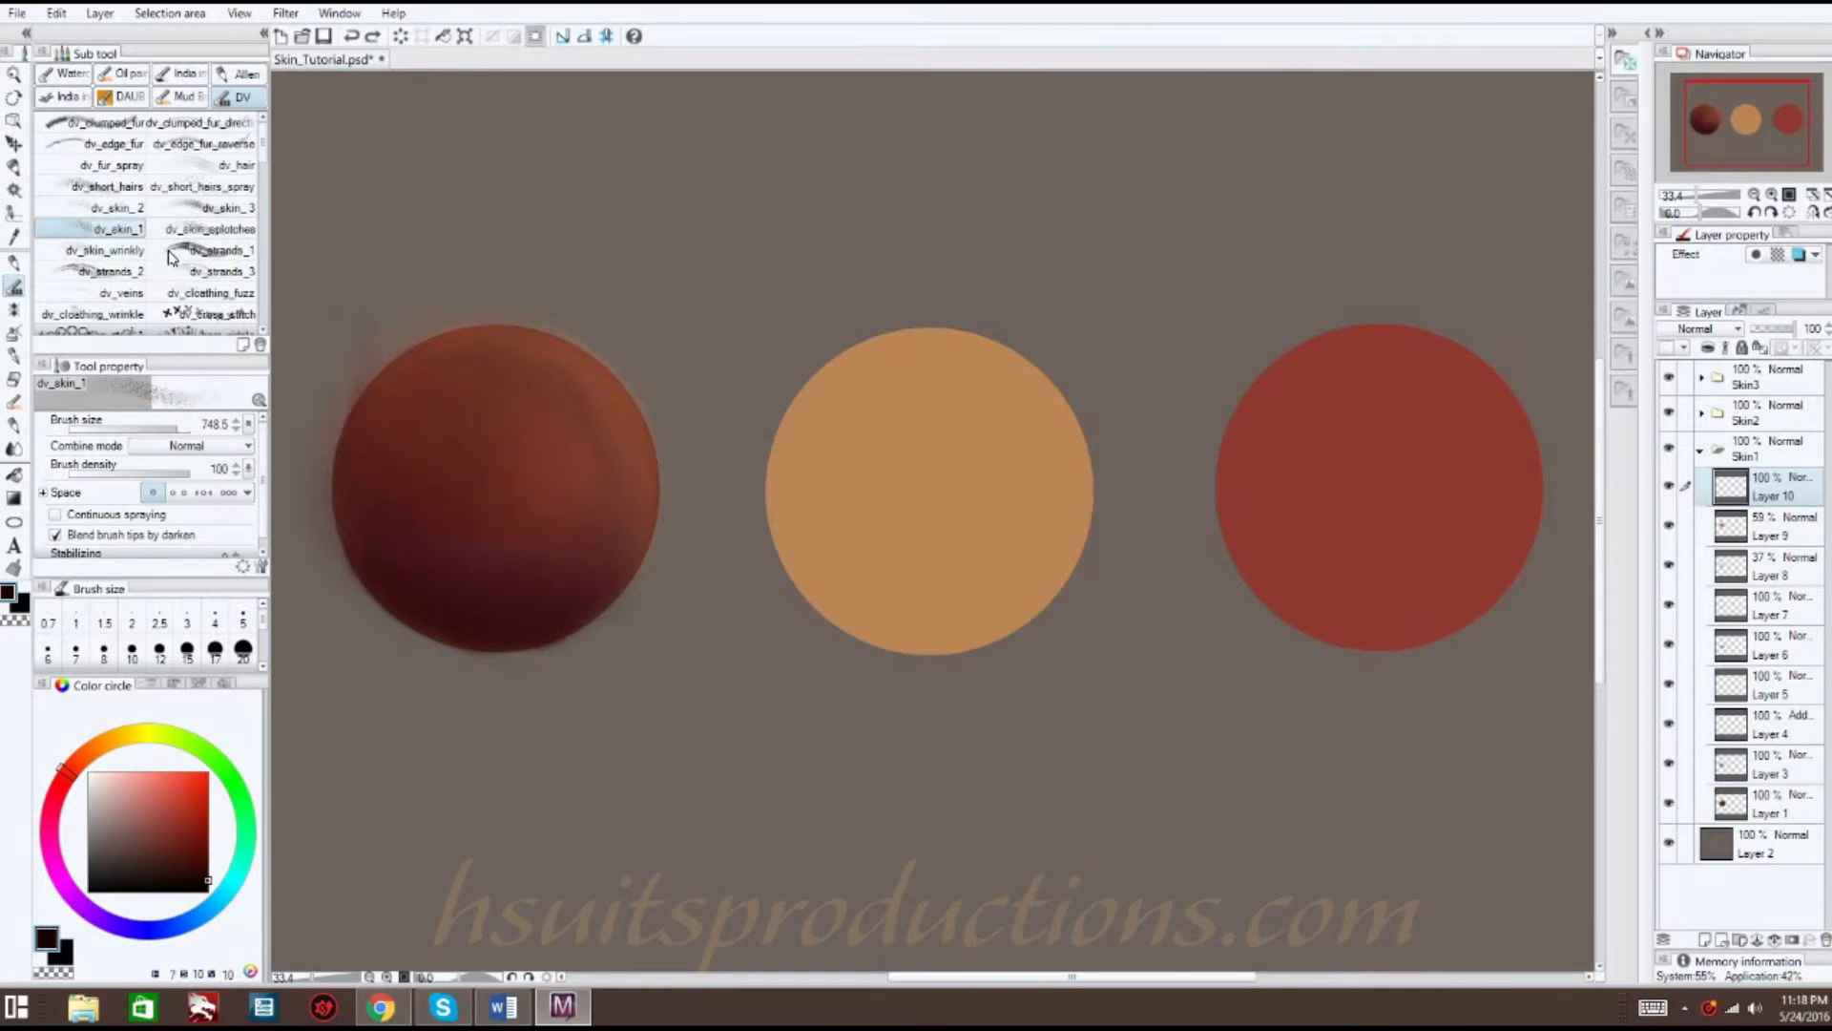
pyautogui.moveTo(486, 417)
pyautogui.mouseDown()
pyautogui.moveTo(540, 499)
pyautogui.moveTo(439, 482)
pyautogui.mouseUp()
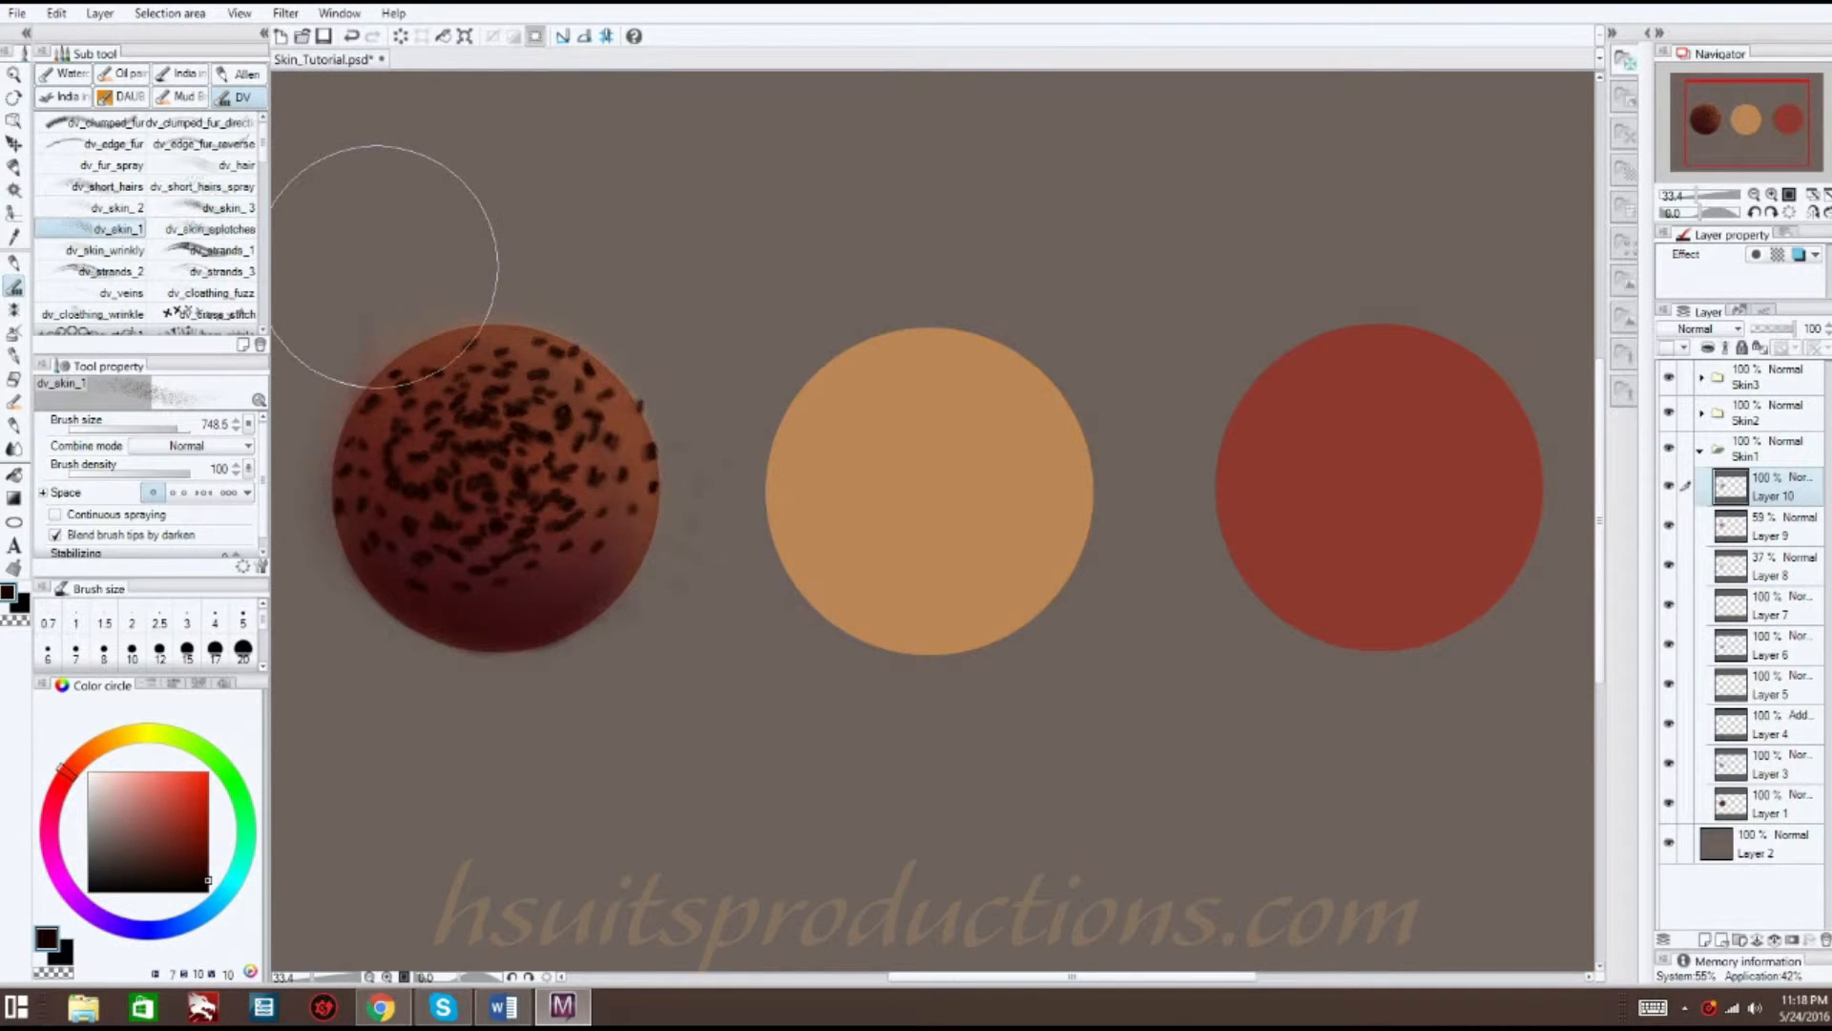
pyautogui.hotkey('ctrl', 'z')
pyautogui.moveTo(170, 435); pyautogui.dragTo(166, 438)
pyautogui.moveTo(360, 397); pyautogui.dragTo(411, 525)
pyautogui.hotkey('ctrl', 'z')
# - Paint faint dark splotches on the brown circle's upper-left area with dv_skin_splotches at size 280.3 and brush density 15
pyautogui.click(212, 229)
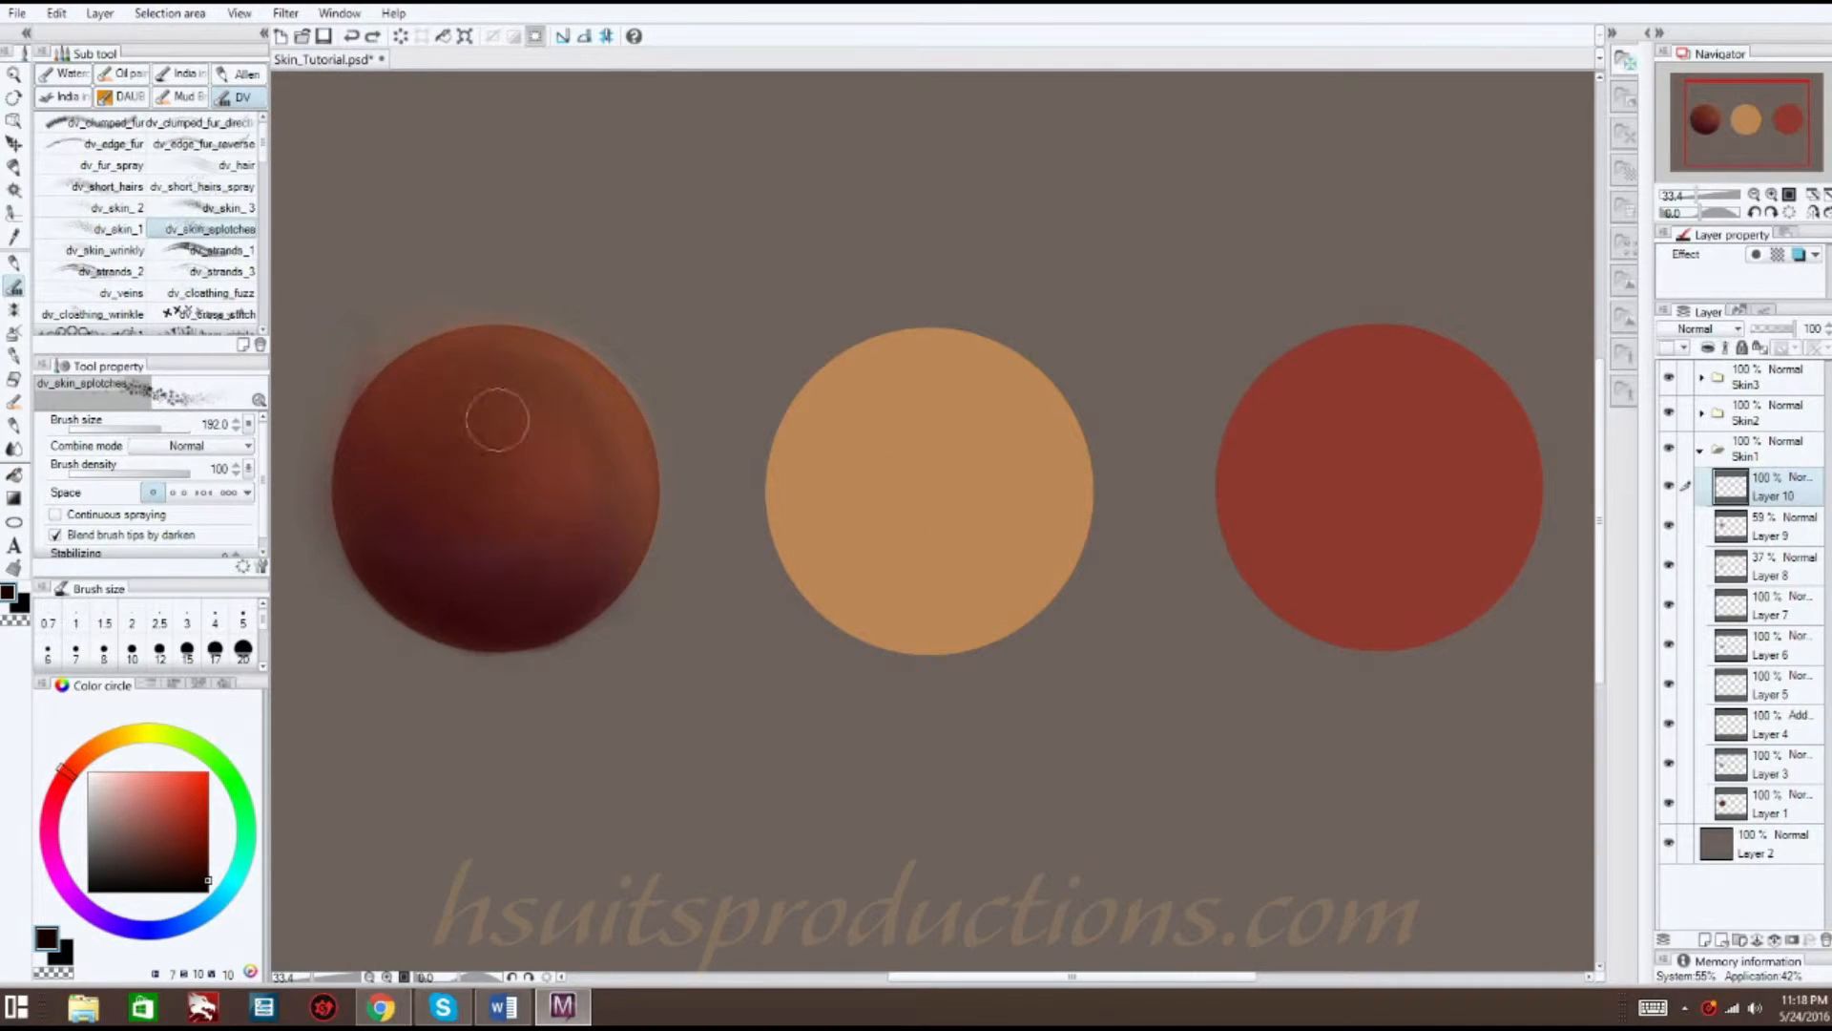
pyautogui.moveTo(462, 406); pyautogui.dragTo(449, 544)
pyautogui.hotkey('ctrl', 'z')
pyautogui.moveTo(157, 429); pyautogui.dragTo(180, 429)
pyautogui.moveTo(93, 477); pyautogui.dragTo(84, 477)
pyautogui.moveTo(415, 447)
pyautogui.mouseDown()
pyautogui.moveTo(367, 472)
pyautogui.moveTo(428, 363)
pyautogui.moveTo(450, 455)
pyautogui.moveTo(531, 351)
pyautogui.moveTo(554, 413)
pyautogui.moveTo(534, 380)
pyautogui.mouseUp()
pyautogui.moveTo(398, 408)
pyautogui.mouseDown()
pyautogui.moveTo(436, 342)
pyautogui.moveTo(395, 419)
pyautogui.moveTo(395, 504)
pyautogui.moveTo(396, 387)
pyautogui.mouseUp()
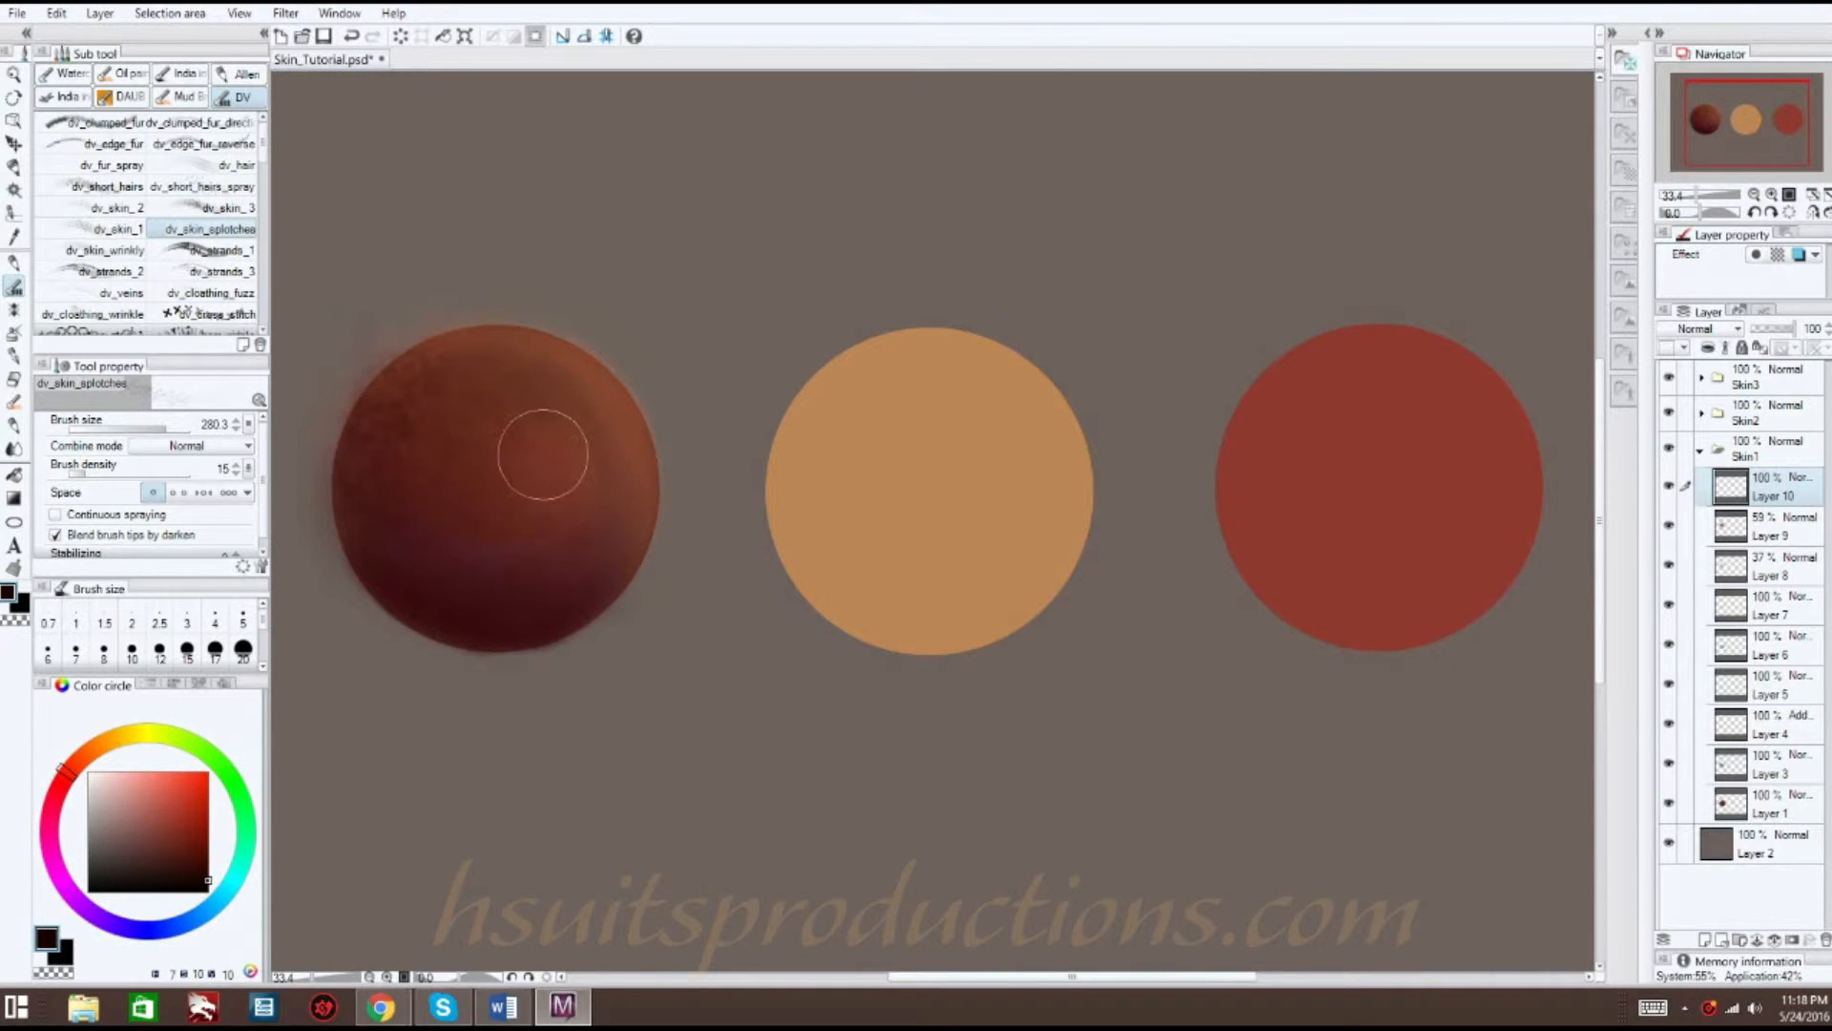
pyautogui.click(11, 380)
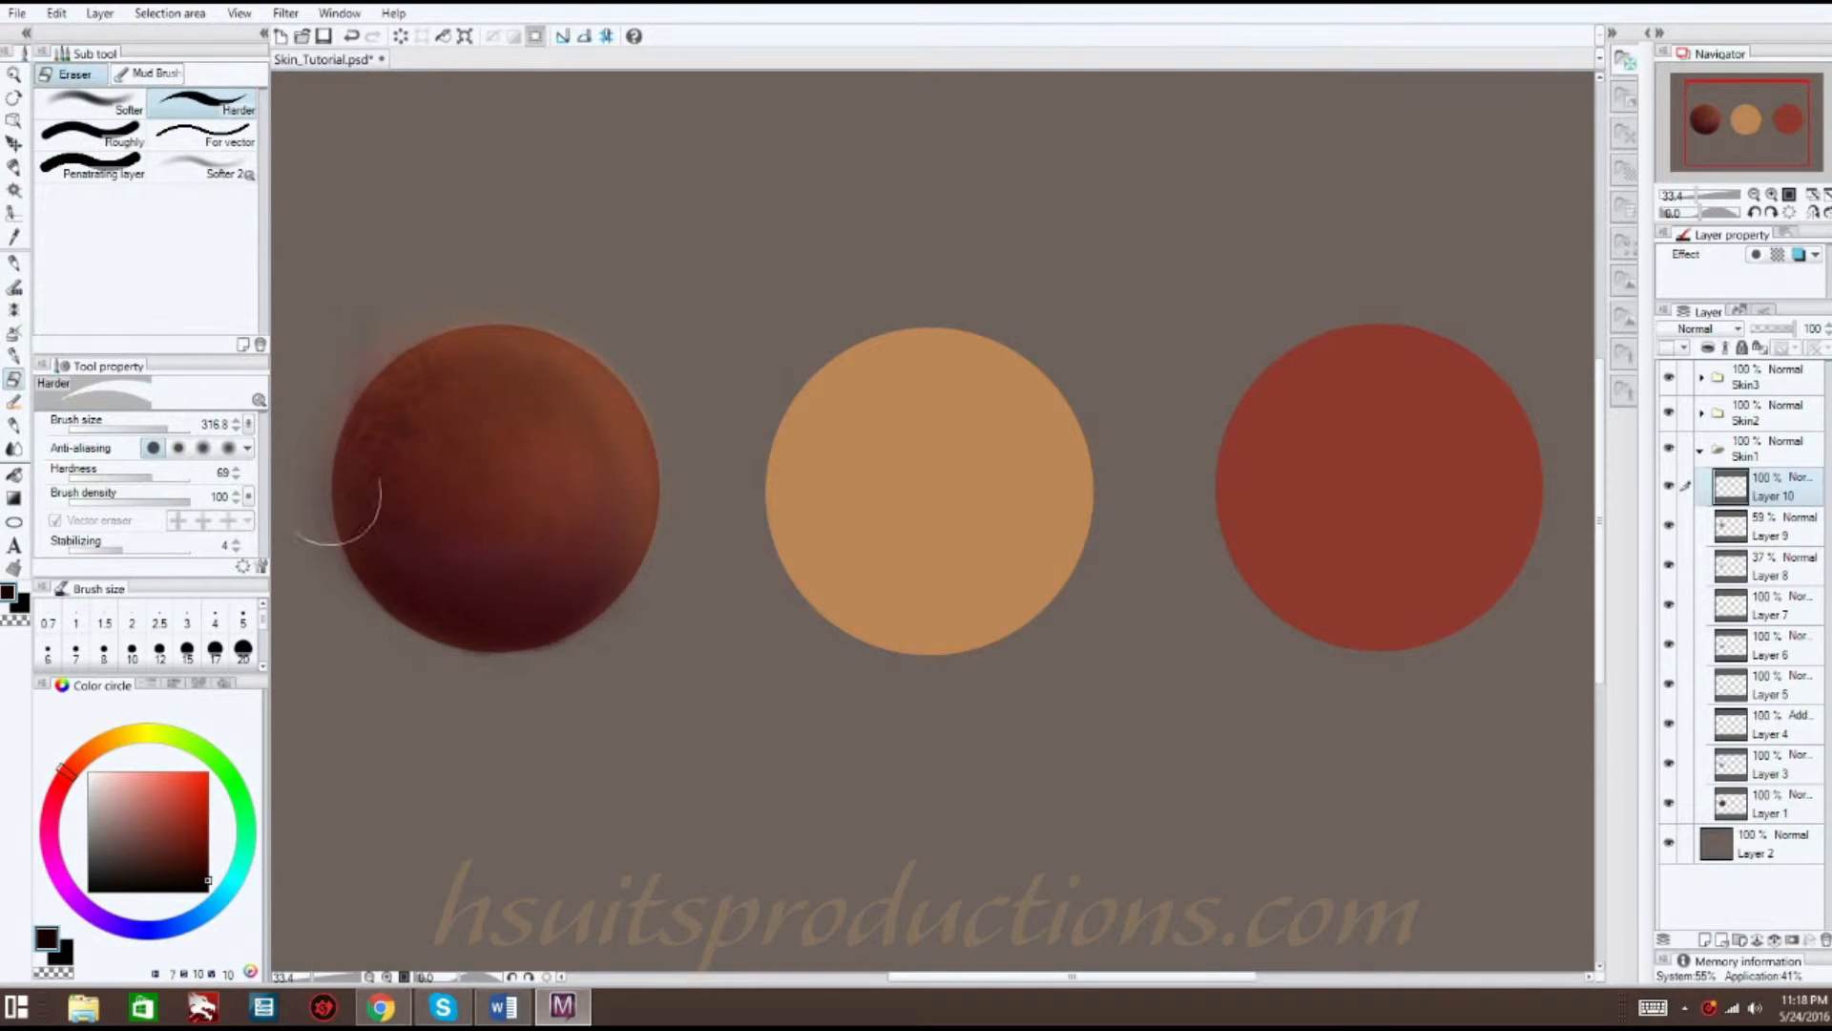
# - Set the splotch layer to 48% opacity, and paint a near-black Brush Soft shadow on the brown circle's lower-left on a new layer at 24% opacity
pyautogui.moveTo(1779, 327); pyautogui.dragTo(1773, 330)
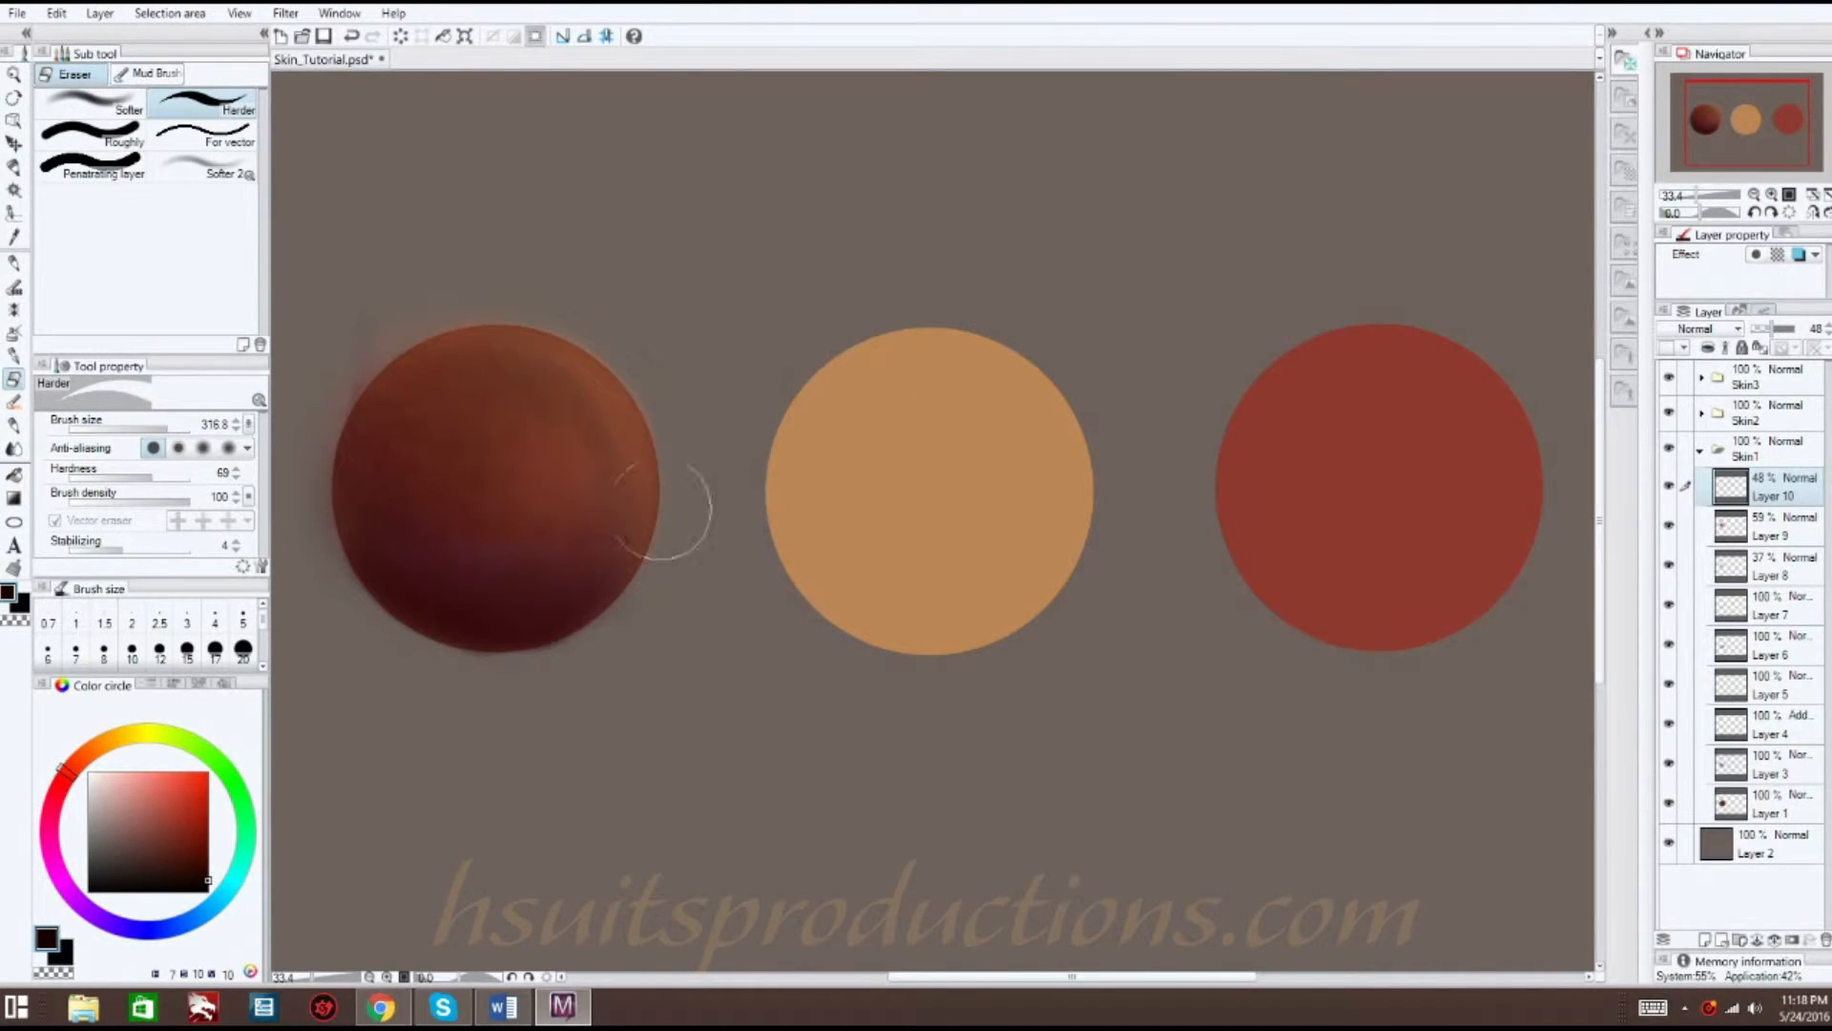
pyautogui.press('b')
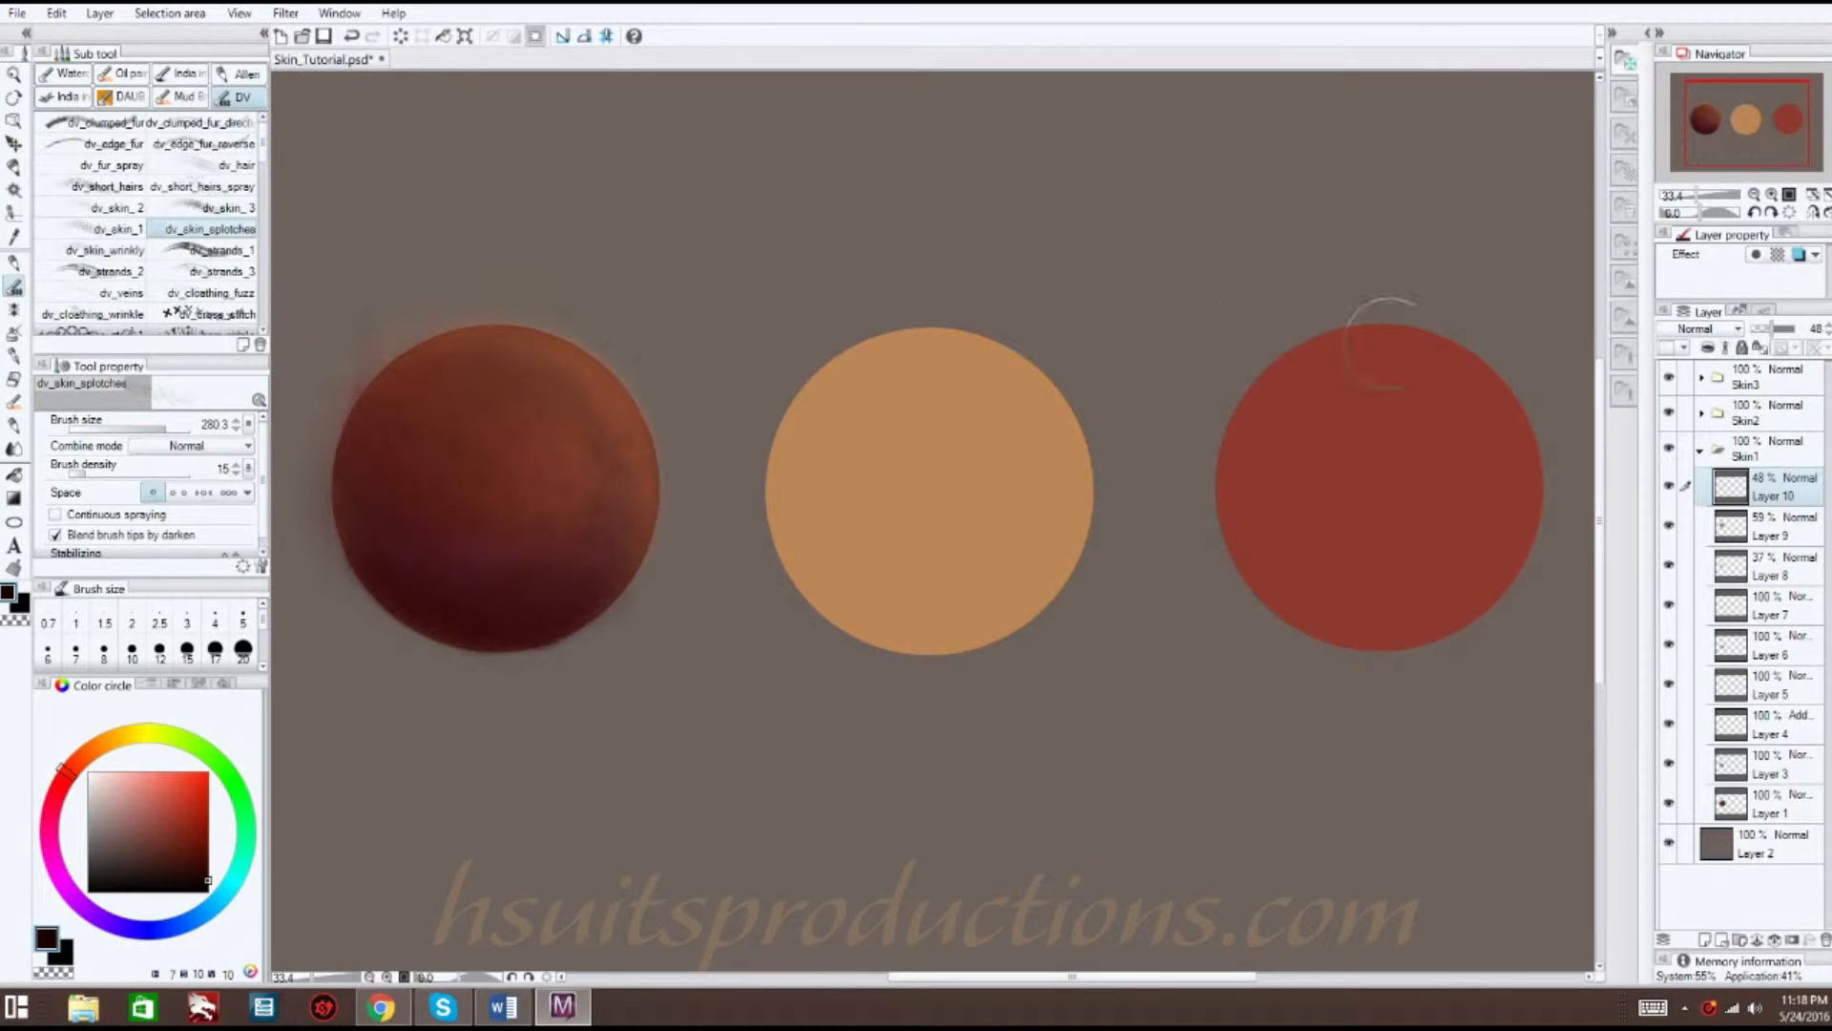
pyautogui.click(1705, 941)
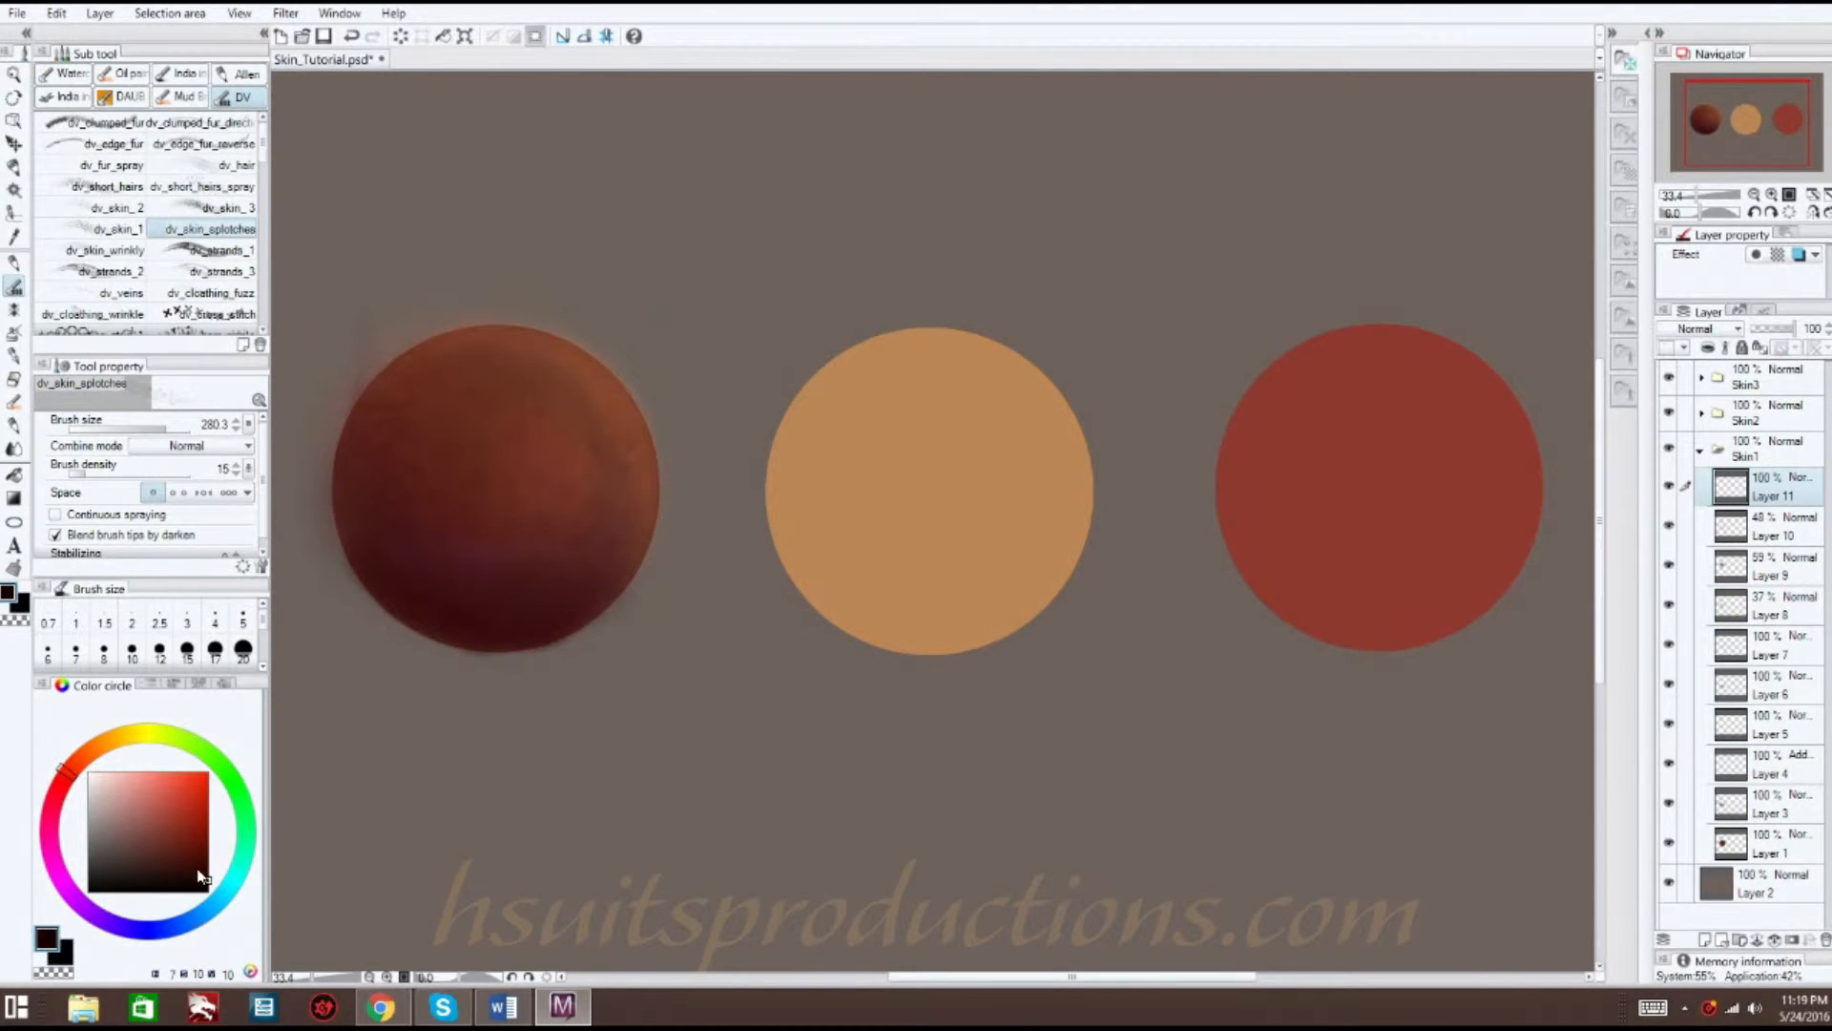
pyautogui.click(179, 74)
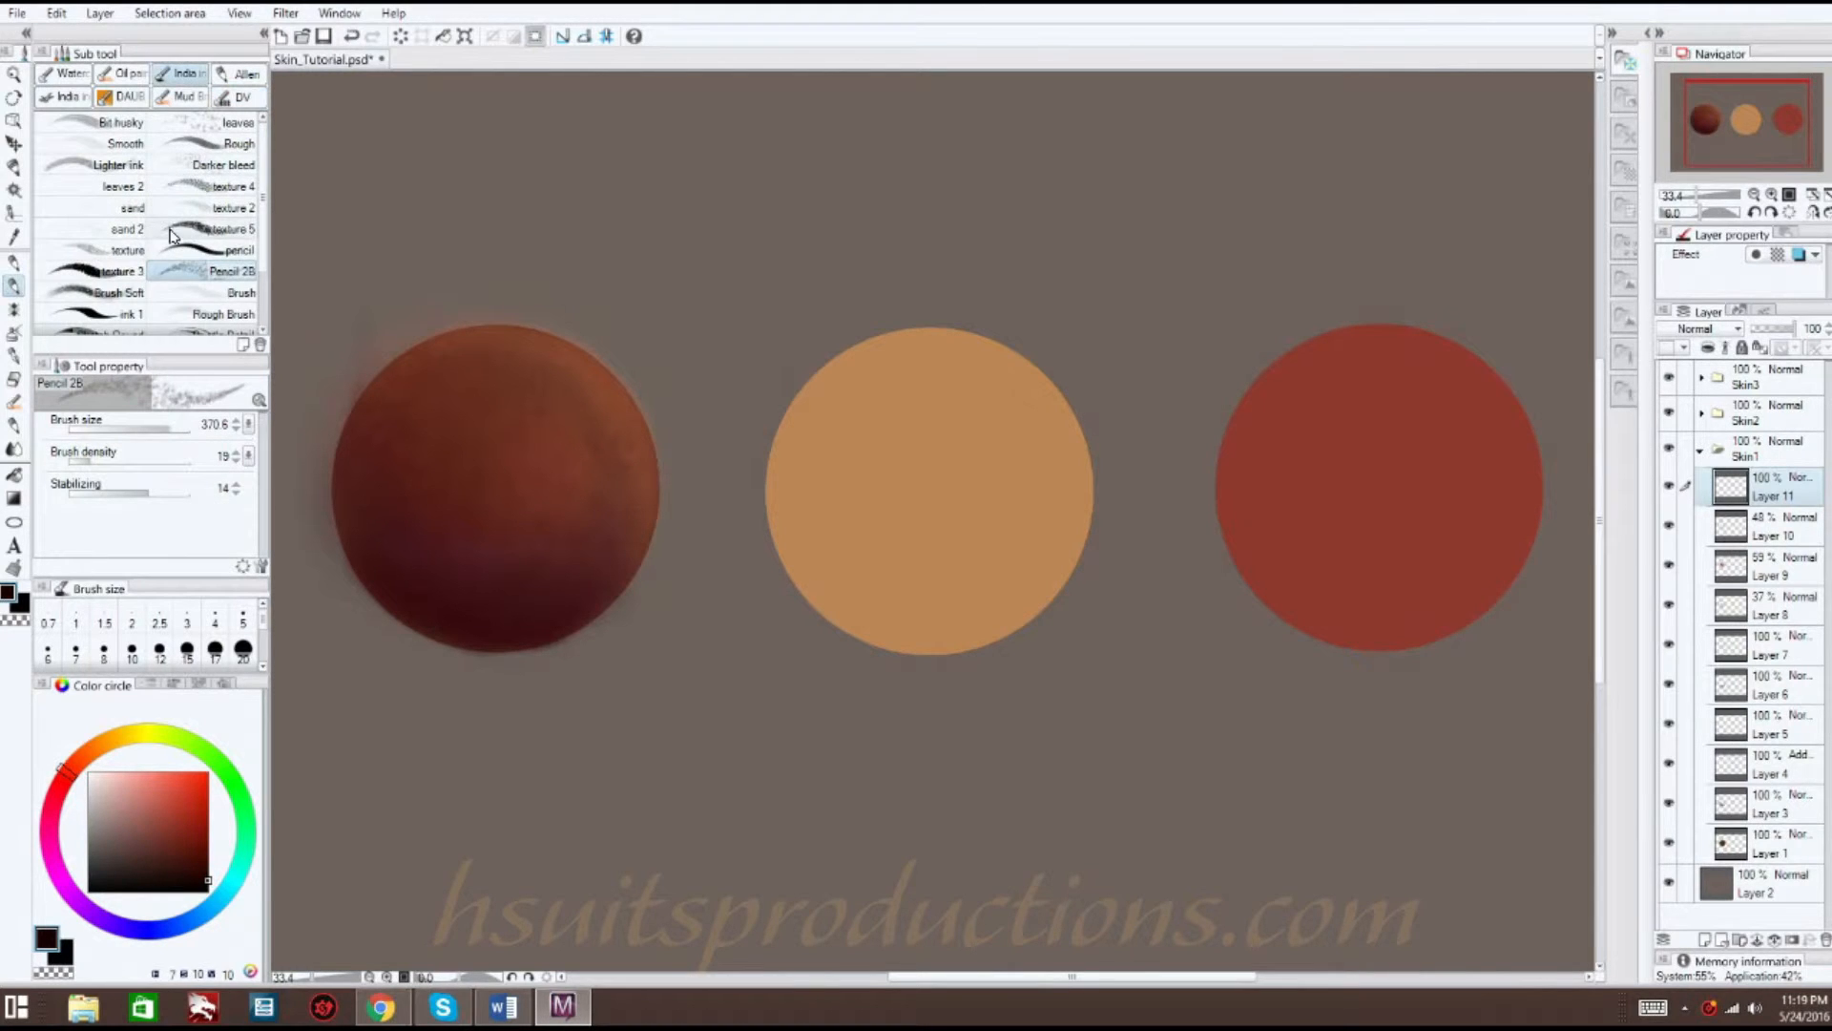
pyautogui.click(114, 292)
pyautogui.moveTo(400, 519)
pyautogui.mouseDown()
pyautogui.moveTo(360, 524)
pyautogui.moveTo(474, 607)
pyautogui.moveTo(528, 581)
pyautogui.moveTo(376, 553)
pyautogui.moveTo(482, 589)
pyautogui.mouseUp()
pyautogui.click(1768, 329)
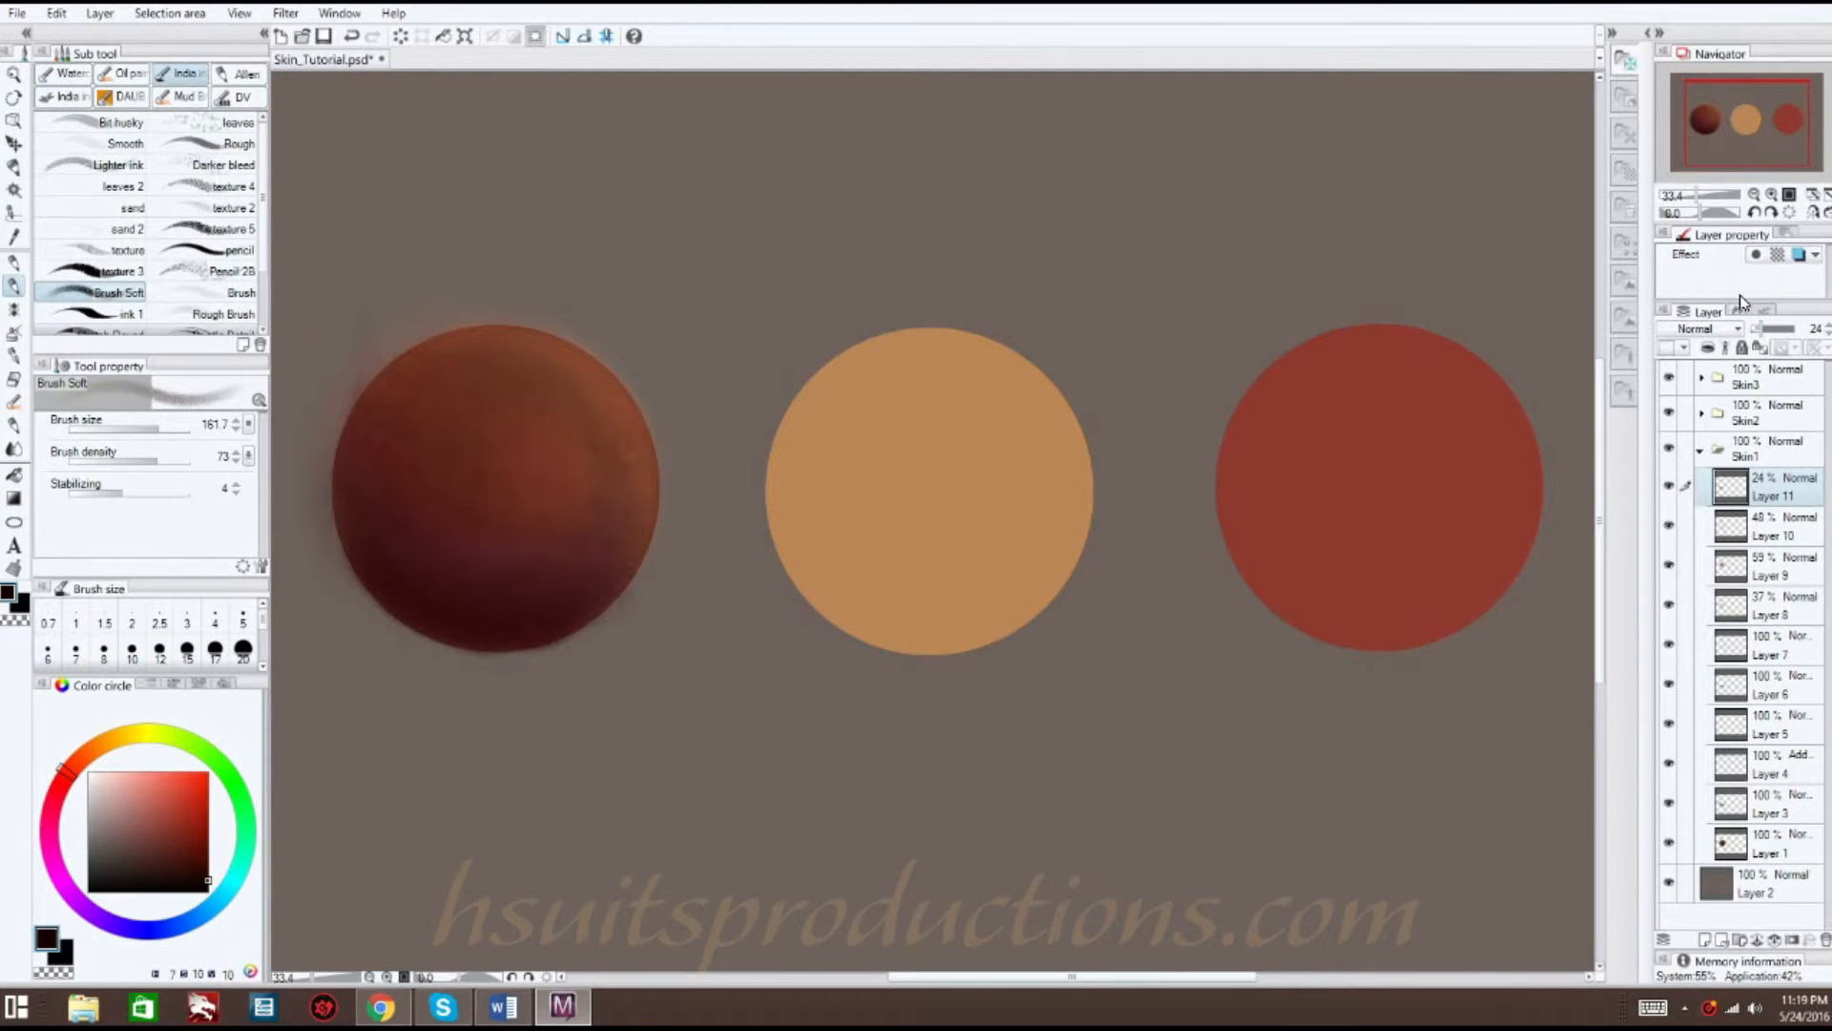
# - On a new Add (Glow) layer, paint soft orange highlights across the brown circle's upper half and upper-right edge with Brush Soft at size 161.7
pyautogui.click(1705, 941)
pyautogui.click(1703, 328)
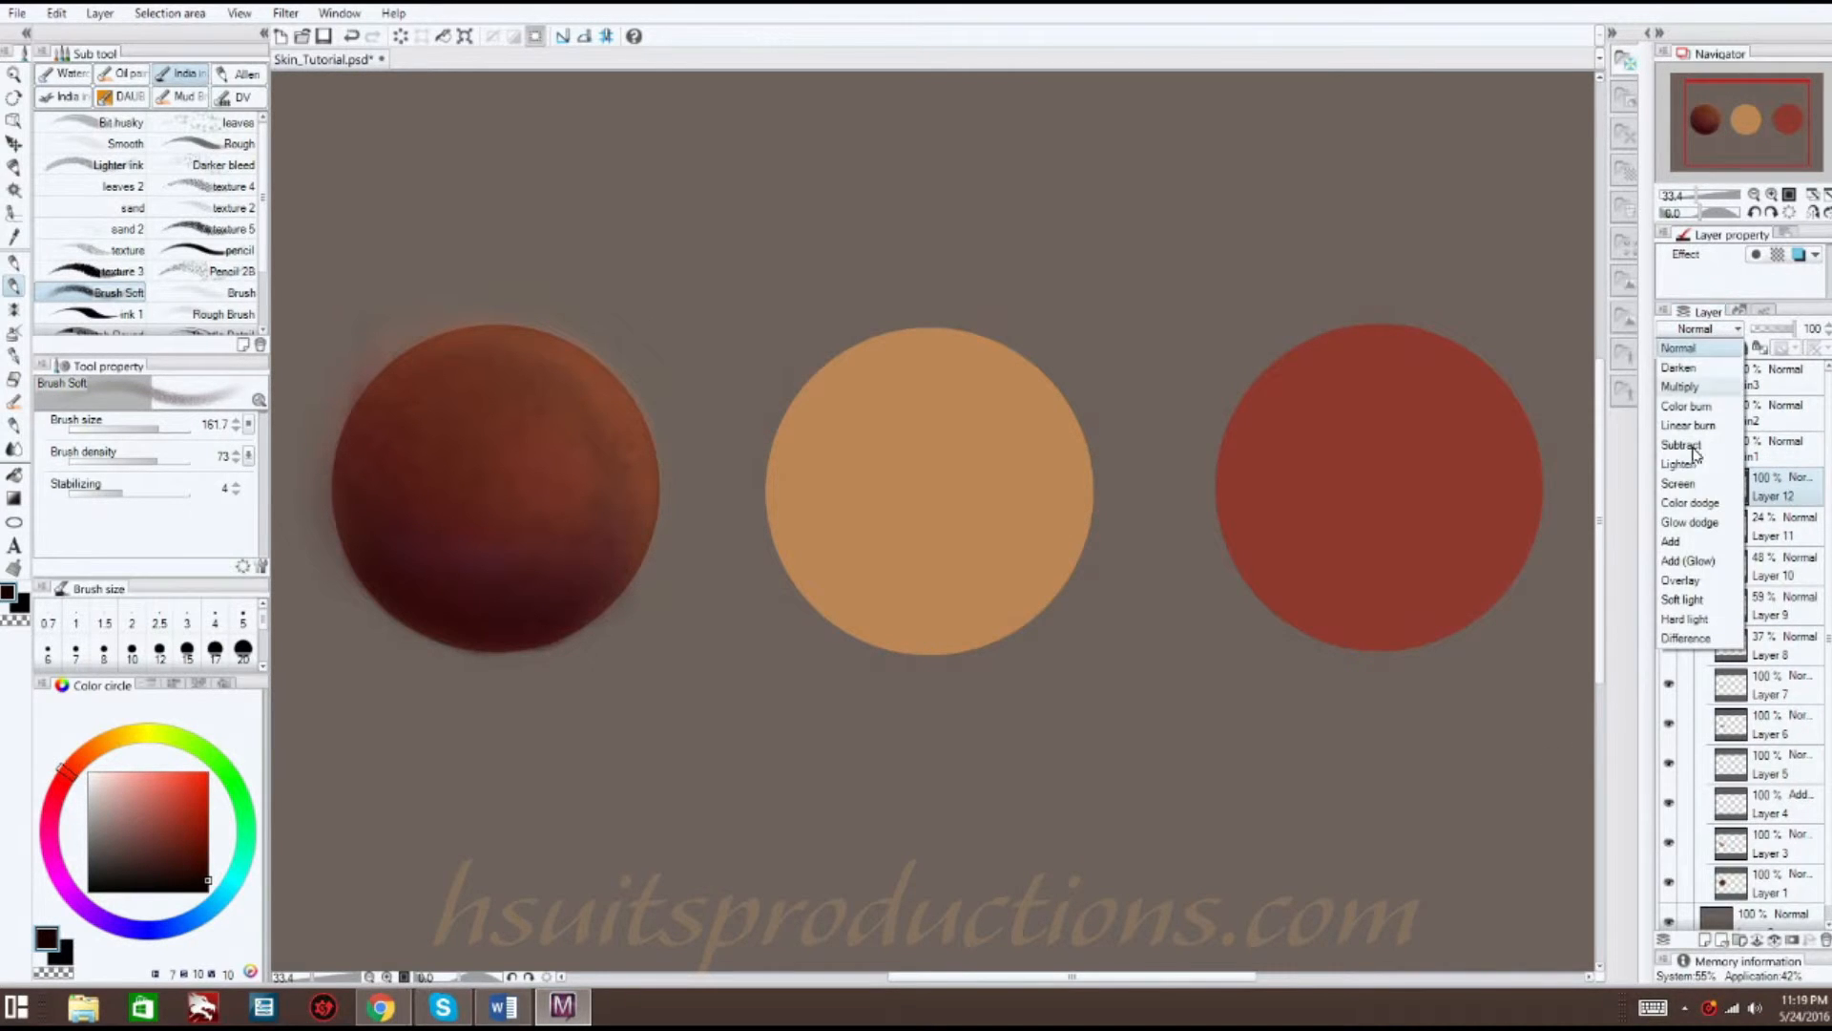
pyautogui.click(1674, 561)
pyautogui.click(91, 755)
pyautogui.click(174, 767)
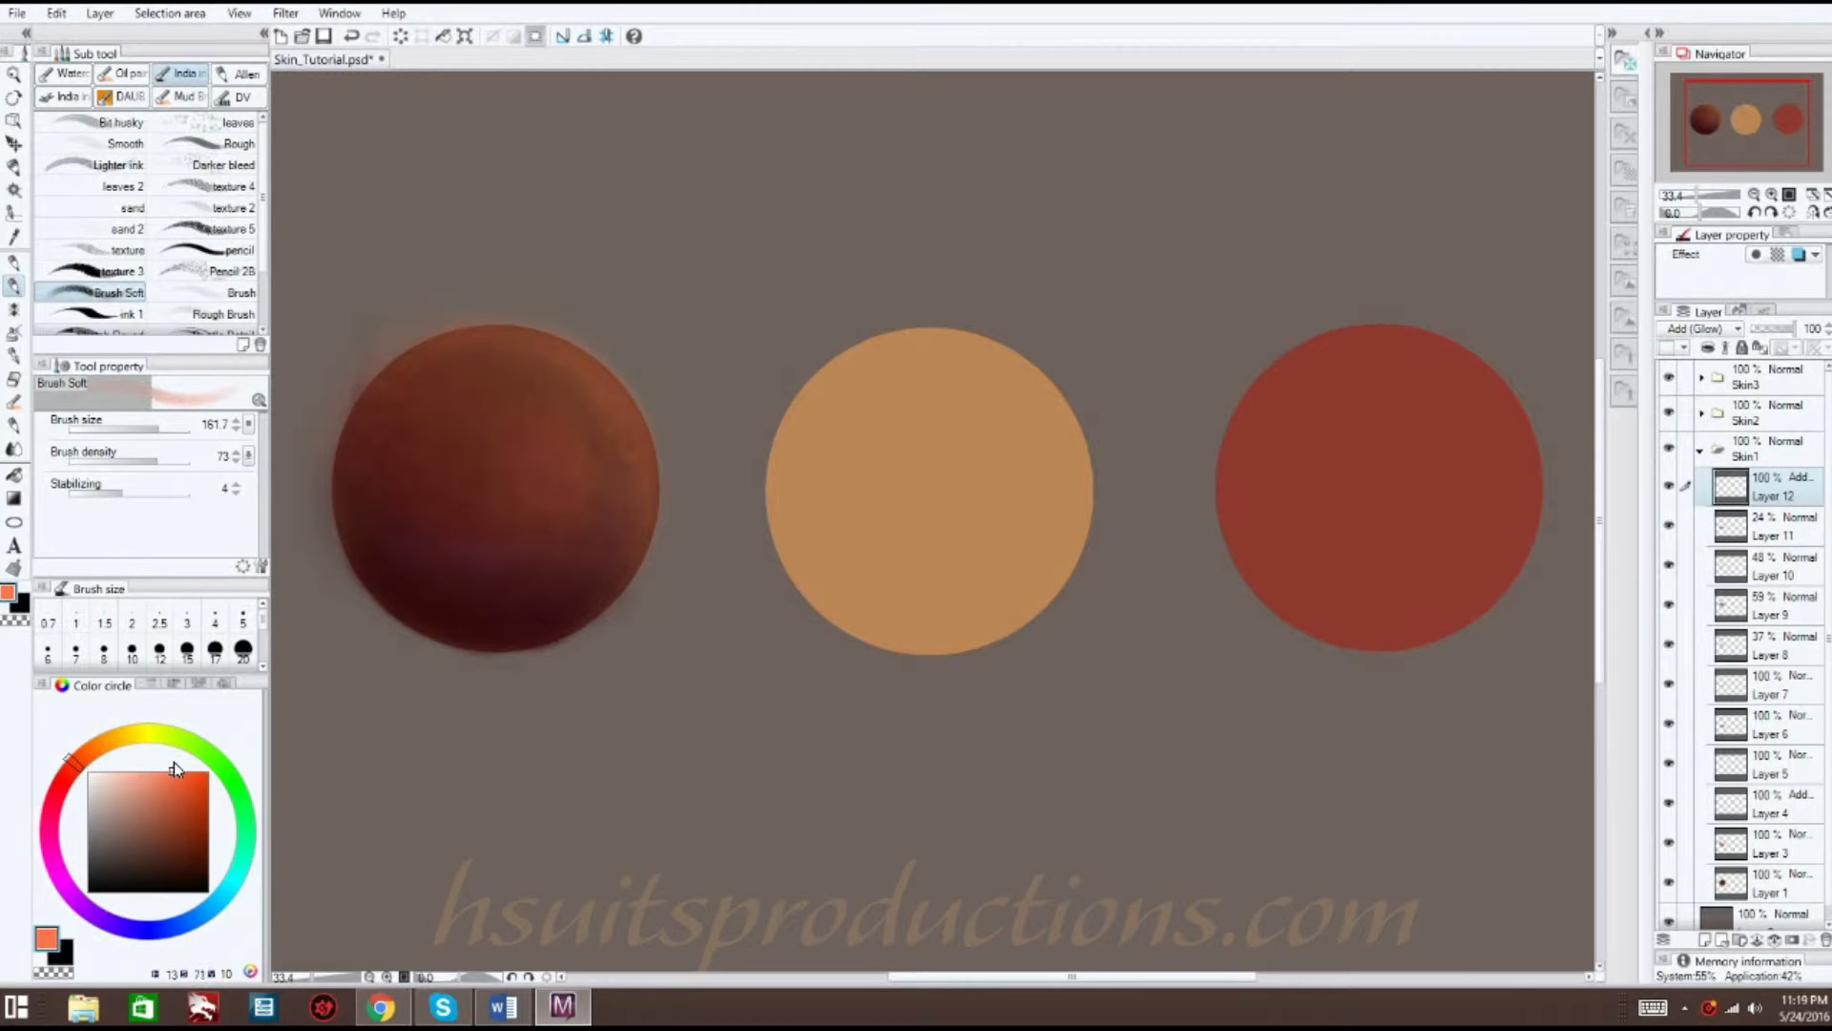
pyautogui.click(94, 757)
pyautogui.moveTo(524, 311)
pyautogui.mouseDown()
pyautogui.moveTo(605, 413)
pyautogui.moveTo(616, 401)
pyautogui.moveTo(397, 354)
pyautogui.moveTo(409, 368)
pyautogui.moveTo(581, 344)
pyautogui.moveTo(626, 421)
pyautogui.moveTo(636, 500)
pyautogui.moveTo(558, 401)
pyautogui.moveTo(496, 474)
pyautogui.moveTo(404, 486)
pyautogui.moveTo(386, 439)
pyautogui.moveTo(397, 531)
pyautogui.moveTo(438, 499)
pyautogui.moveTo(463, 410)
pyautogui.moveTo(429, 532)
pyautogui.moveTo(461, 372)
pyautogui.moveTo(573, 363)
pyautogui.moveTo(544, 361)
pyautogui.moveTo(560, 438)
pyautogui.moveTo(605, 503)
pyautogui.moveTo(597, 544)
pyautogui.moveTo(392, 360)
pyautogui.moveTo(515, 366)
pyautogui.moveTo(576, 515)
pyautogui.moveTo(391, 400)
pyautogui.moveTo(443, 401)
pyautogui.mouseUp()
# - Blend and trim the orange highlights on the brown circle, and set their Add (Glow) layer to 48% opacity
pyautogui.click(13, 449)
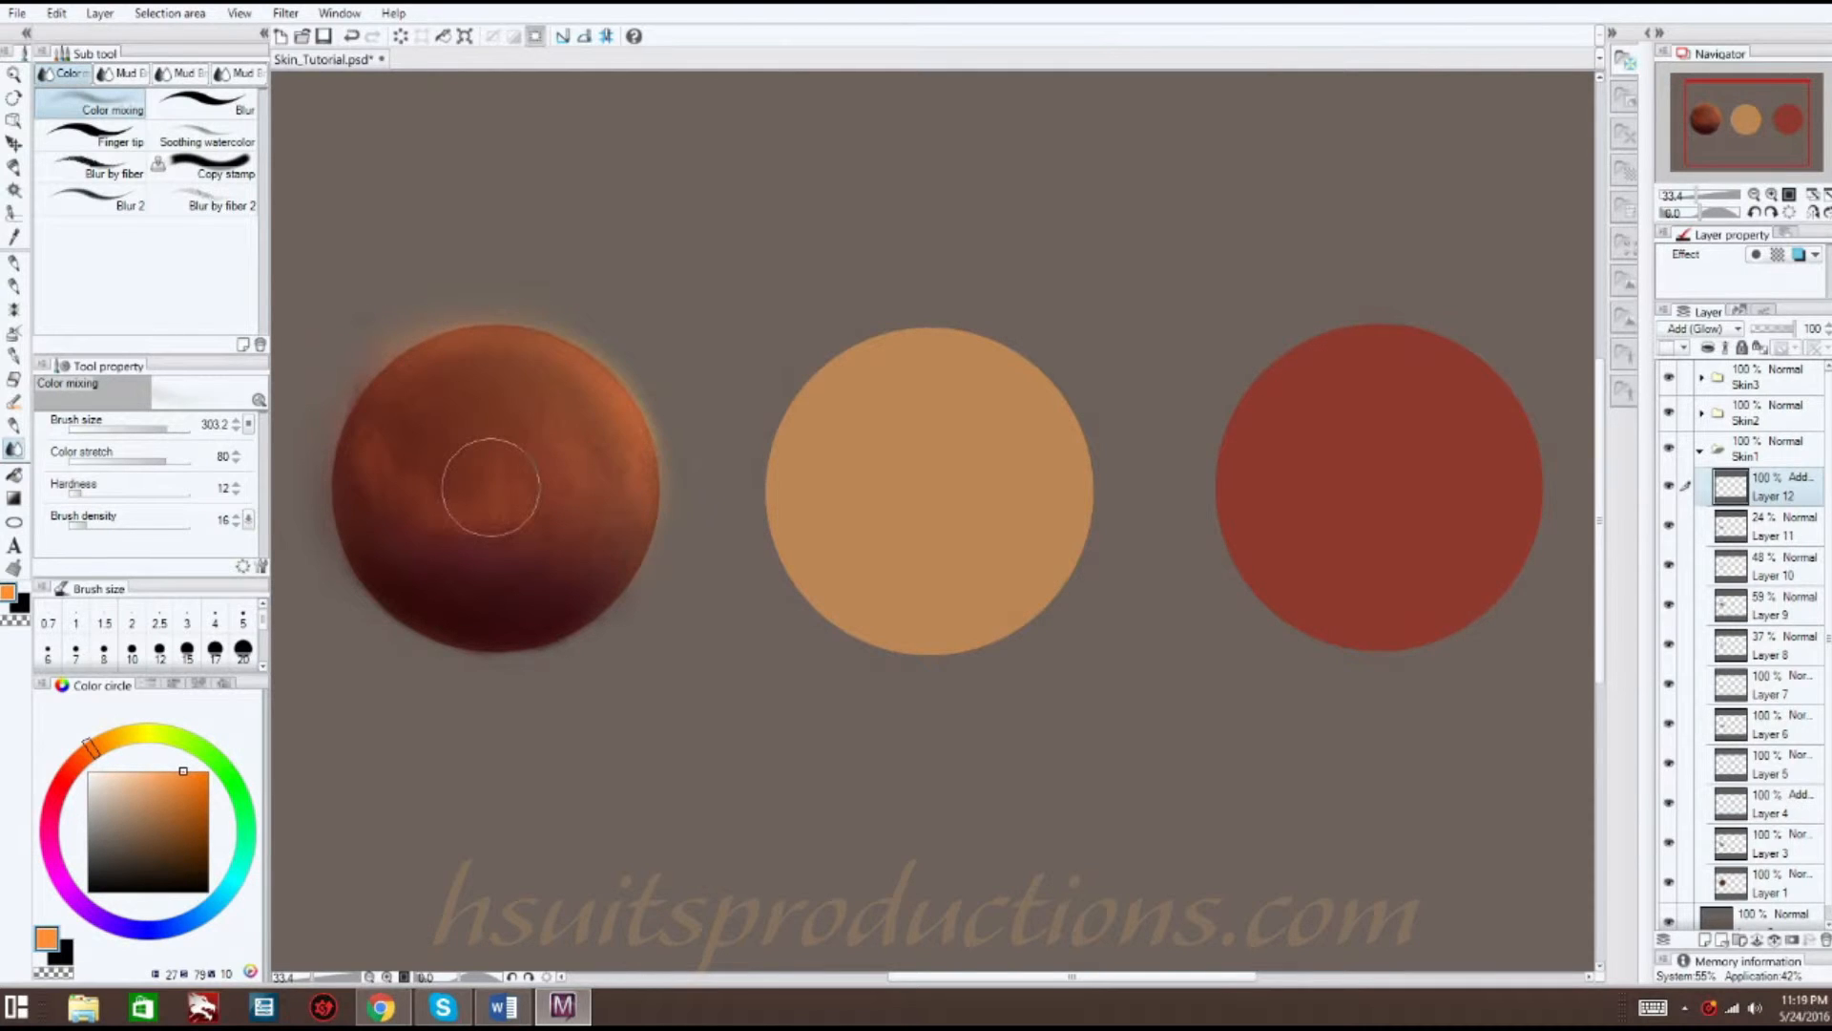
pyautogui.click(1772, 328)
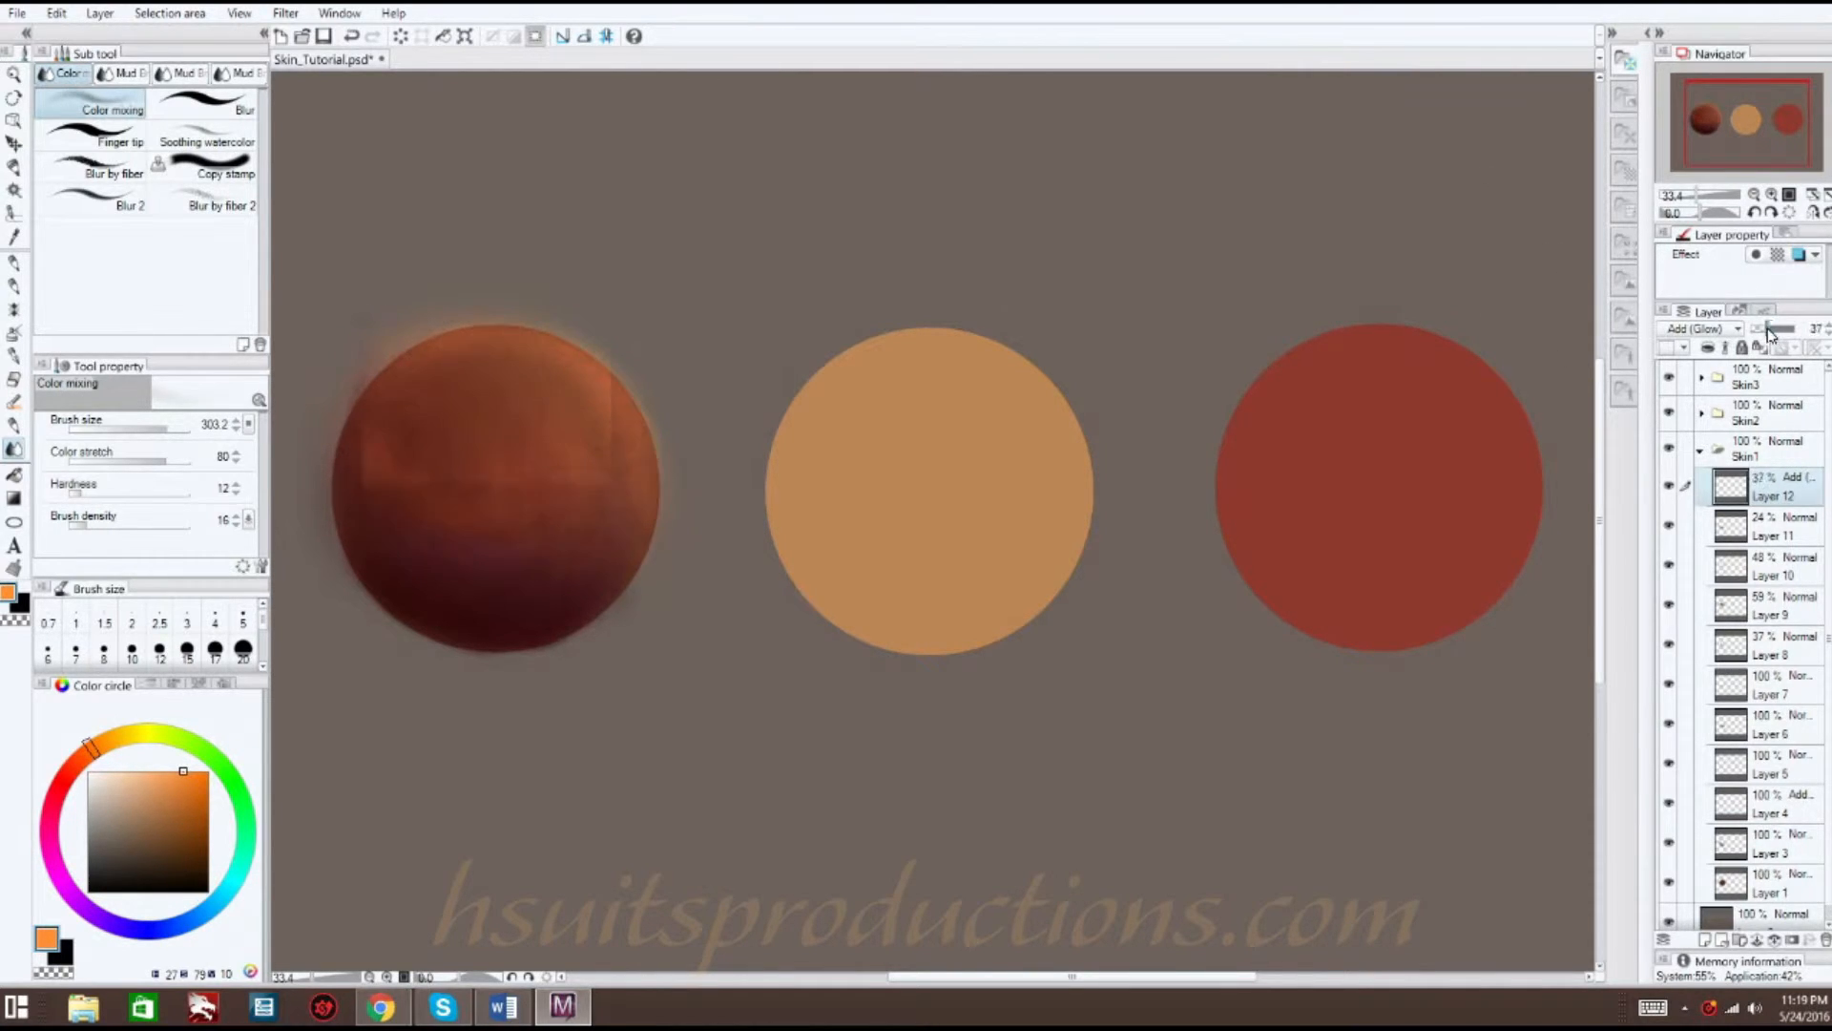
pyautogui.click(11, 379)
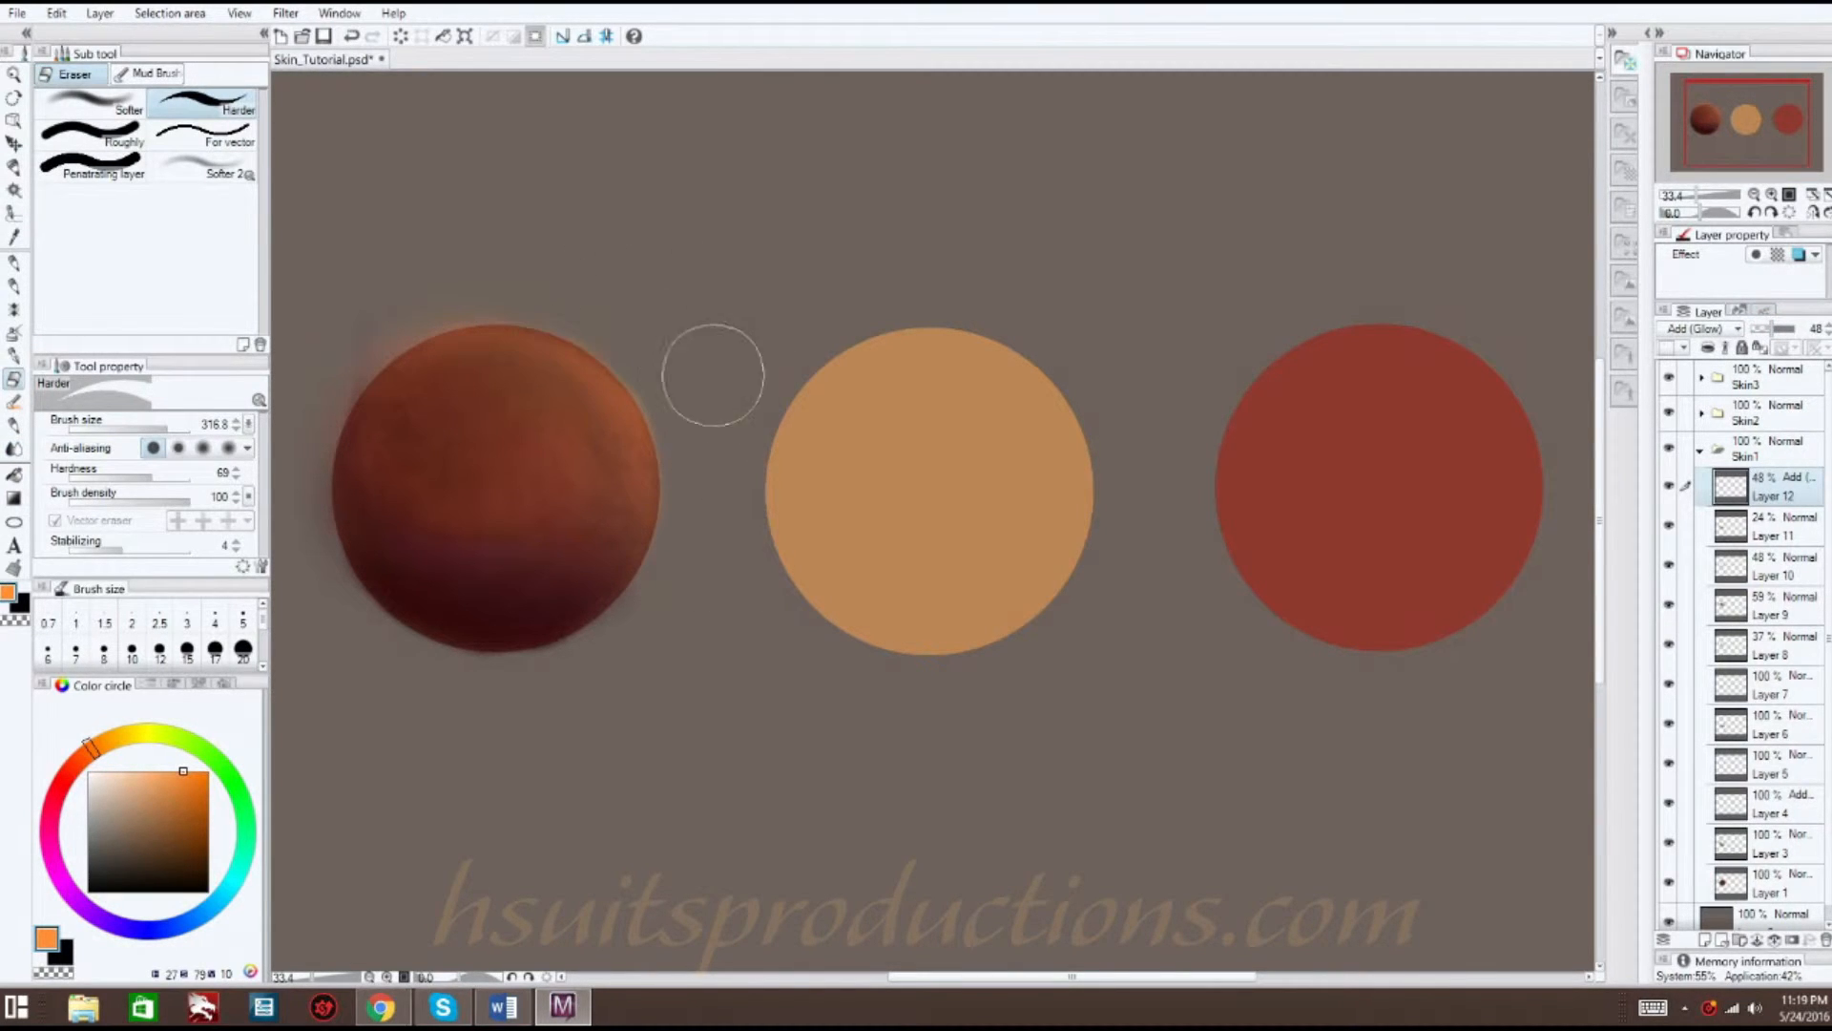
# - Try a thin orange rim line on the brown circle's upper-right edge with texture 3 at size 63.2, and erase it
pyautogui.click(15, 283)
pyautogui.click(103, 274)
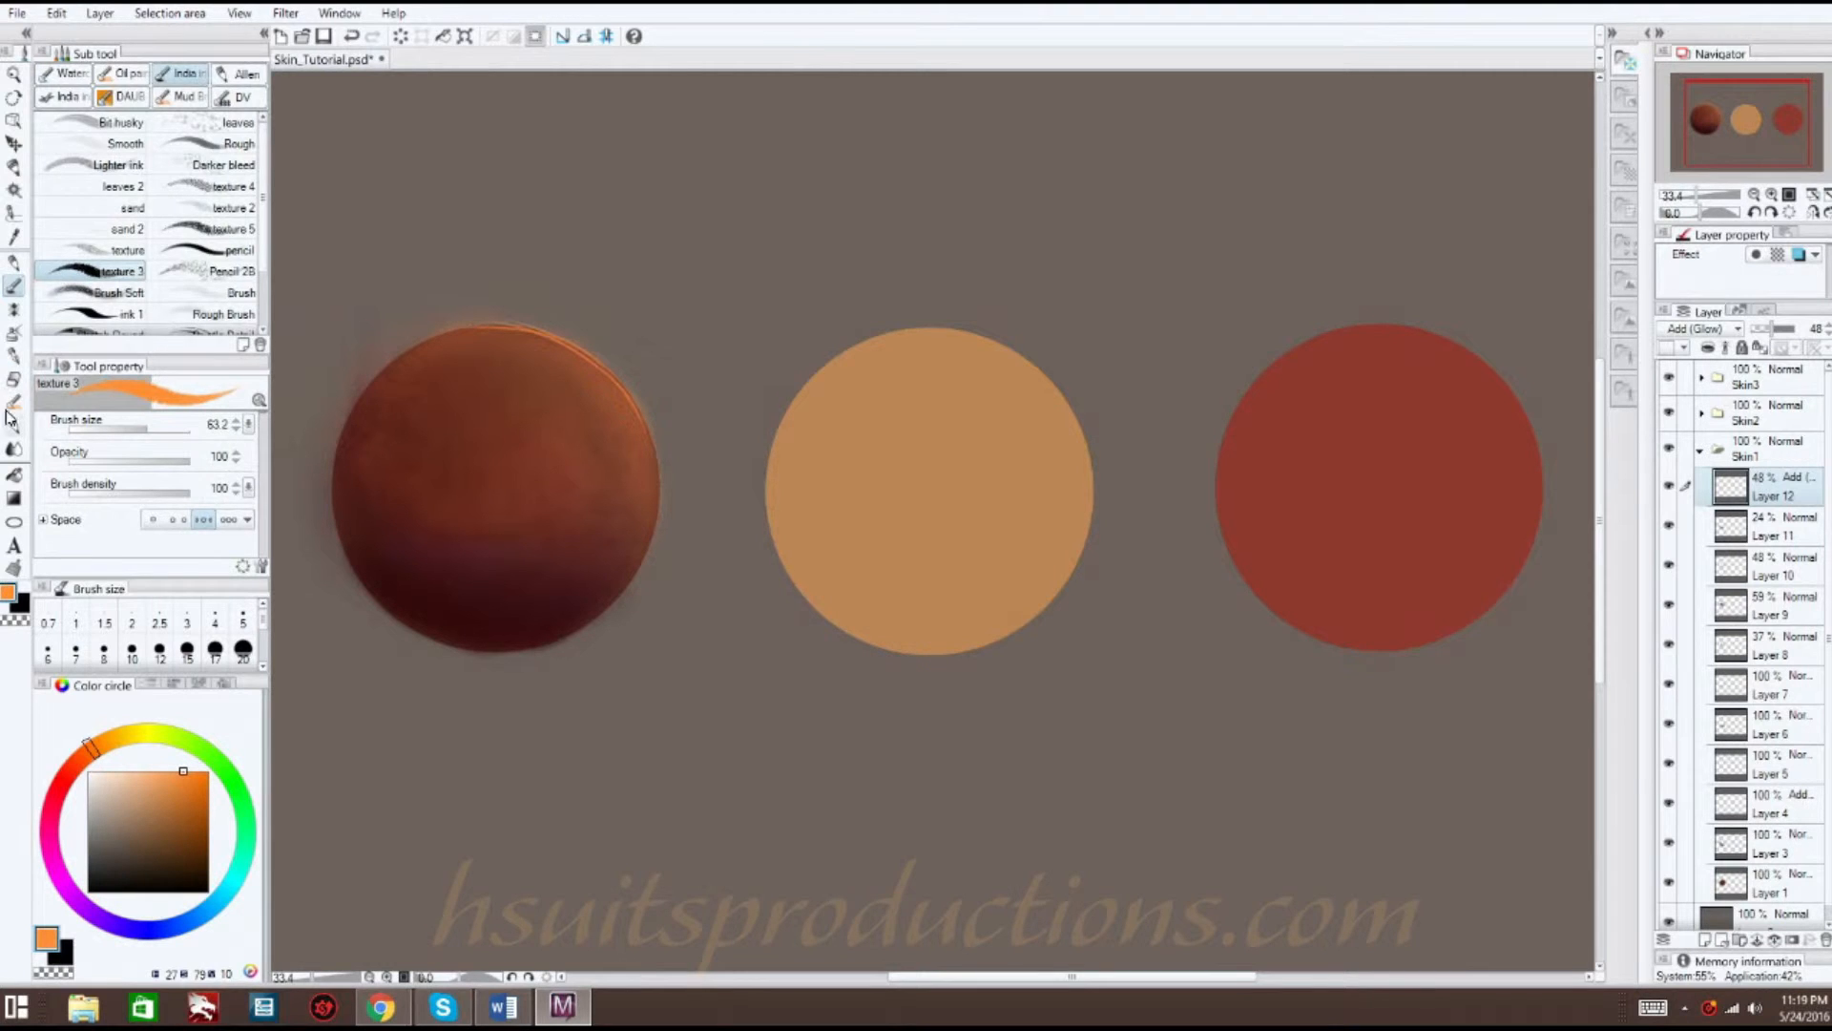
pyautogui.click(14, 378)
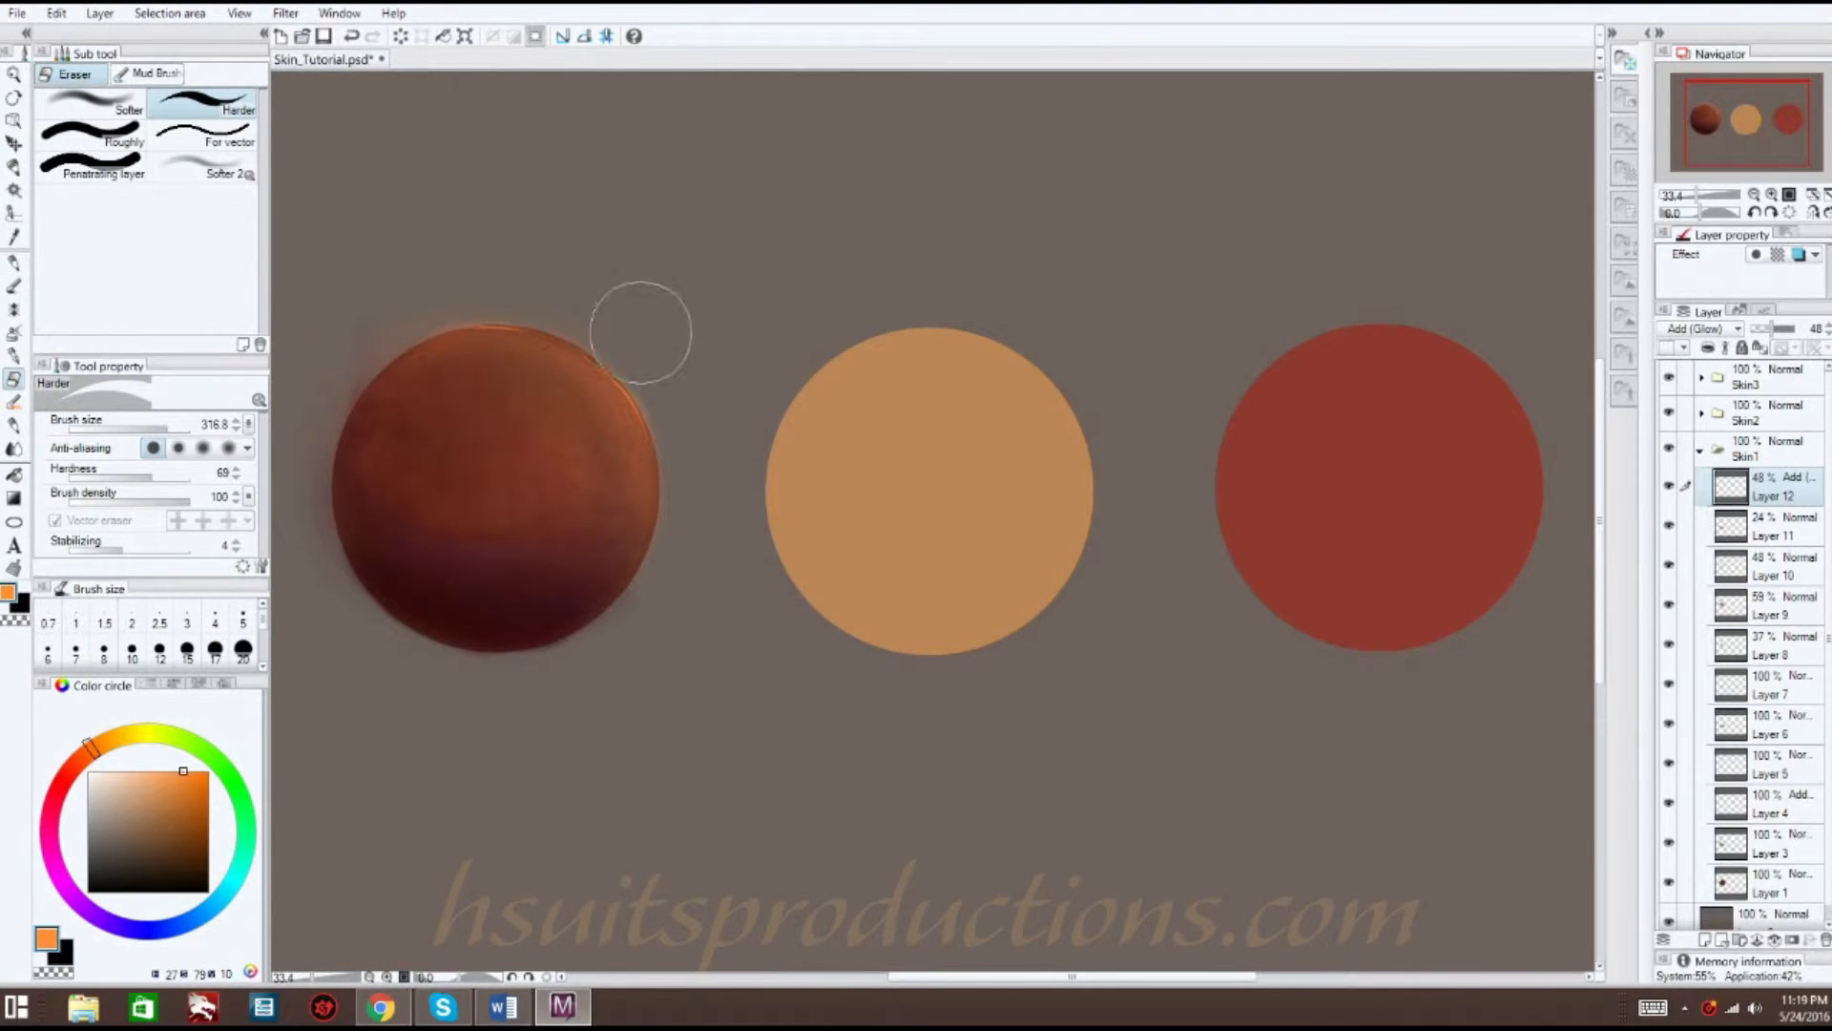
# - Build up an orange rim light along the brown circle's top and upper-right edge with Brush Soft, erasing the spill outside it between passes
pyautogui.click(16, 283)
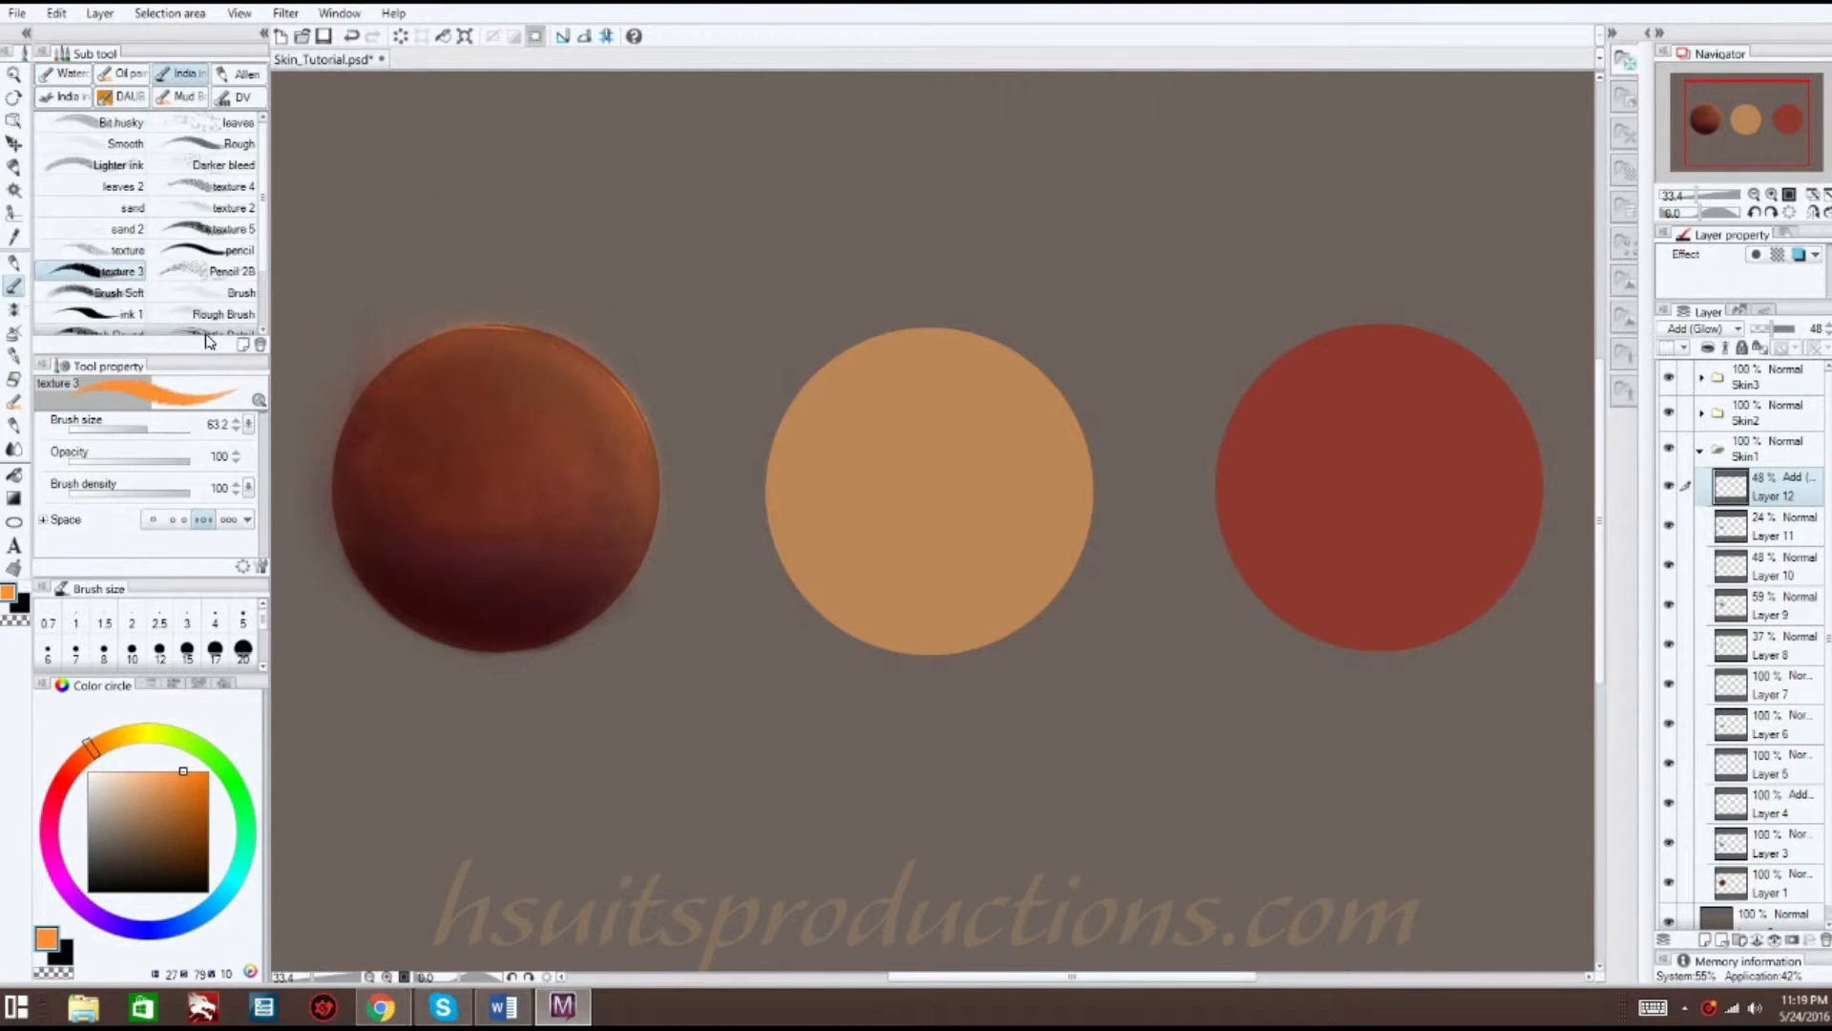
pyautogui.click(99, 293)
pyautogui.moveTo(605, 372)
pyautogui.mouseDown()
pyautogui.moveTo(459, 341)
pyautogui.moveTo(457, 324)
pyautogui.moveTo(544, 319)
pyautogui.mouseUp()
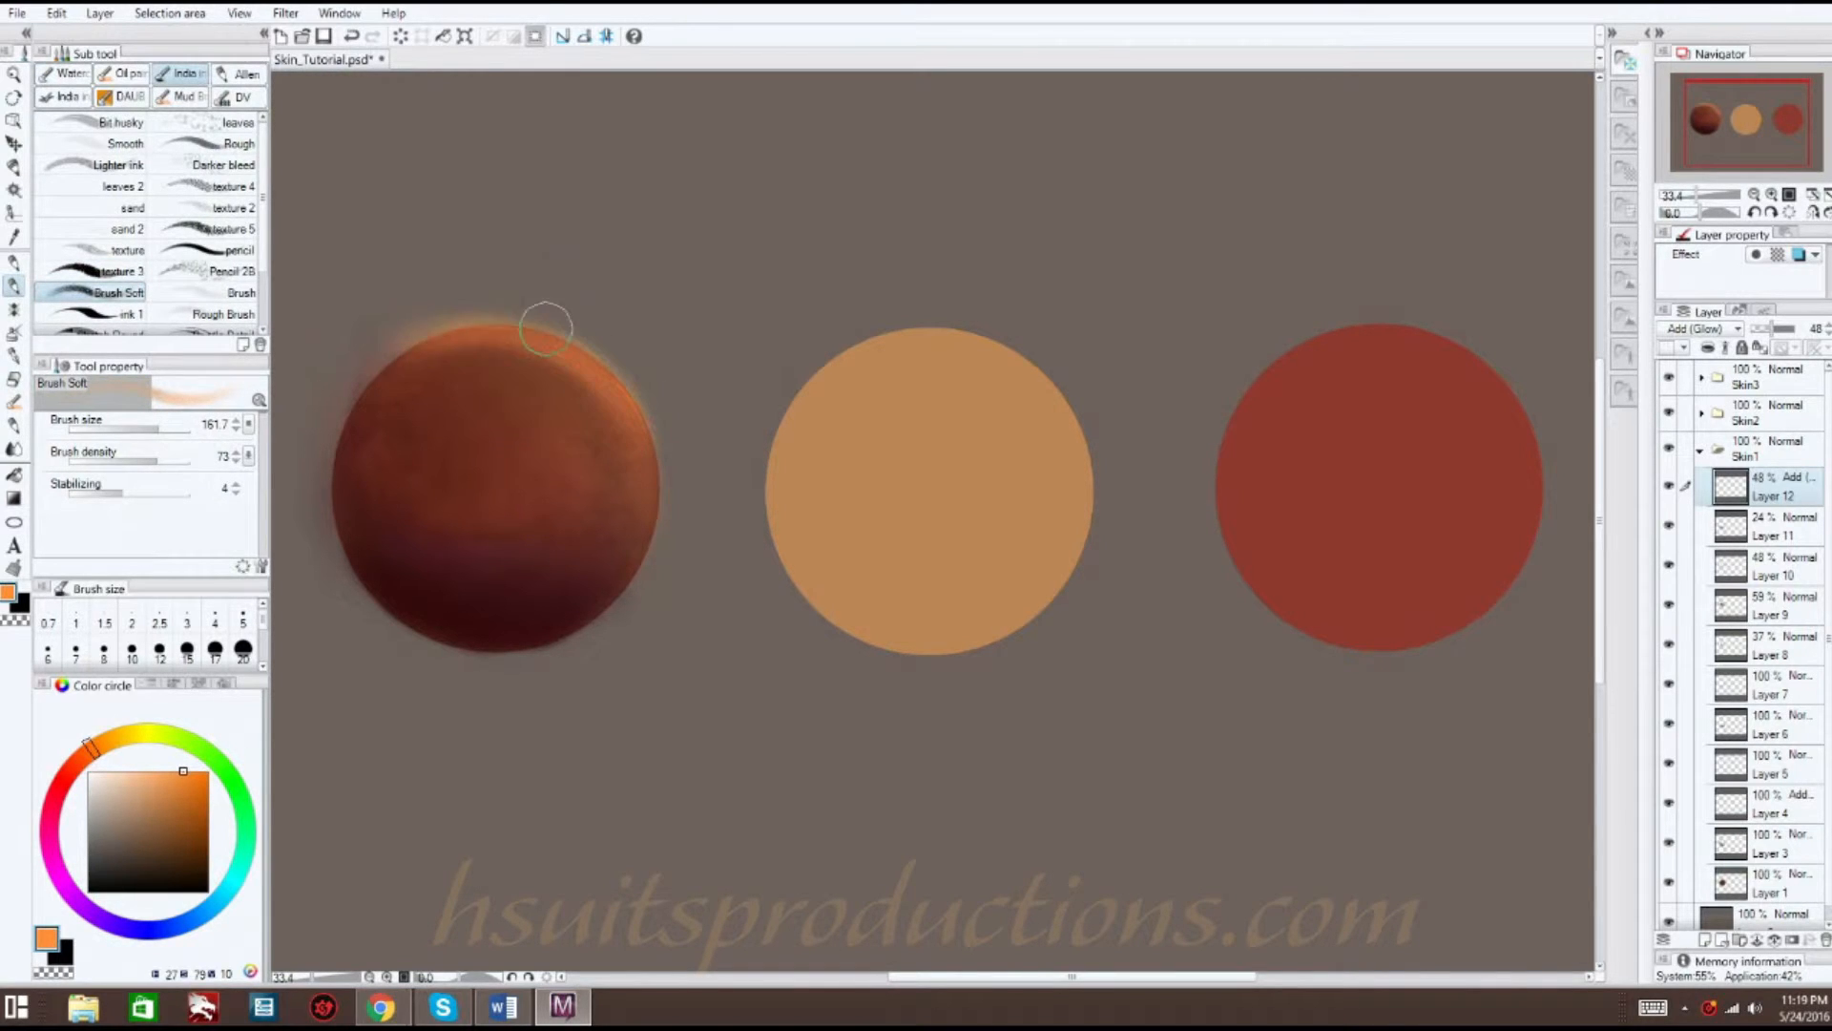
pyautogui.click(13, 379)
pyautogui.moveTo(386, 292)
pyautogui.mouseDown()
pyautogui.moveTo(524, 269)
pyautogui.moveTo(503, 266)
pyautogui.moveTo(645, 337)
pyautogui.moveTo(702, 447)
pyautogui.mouseUp()
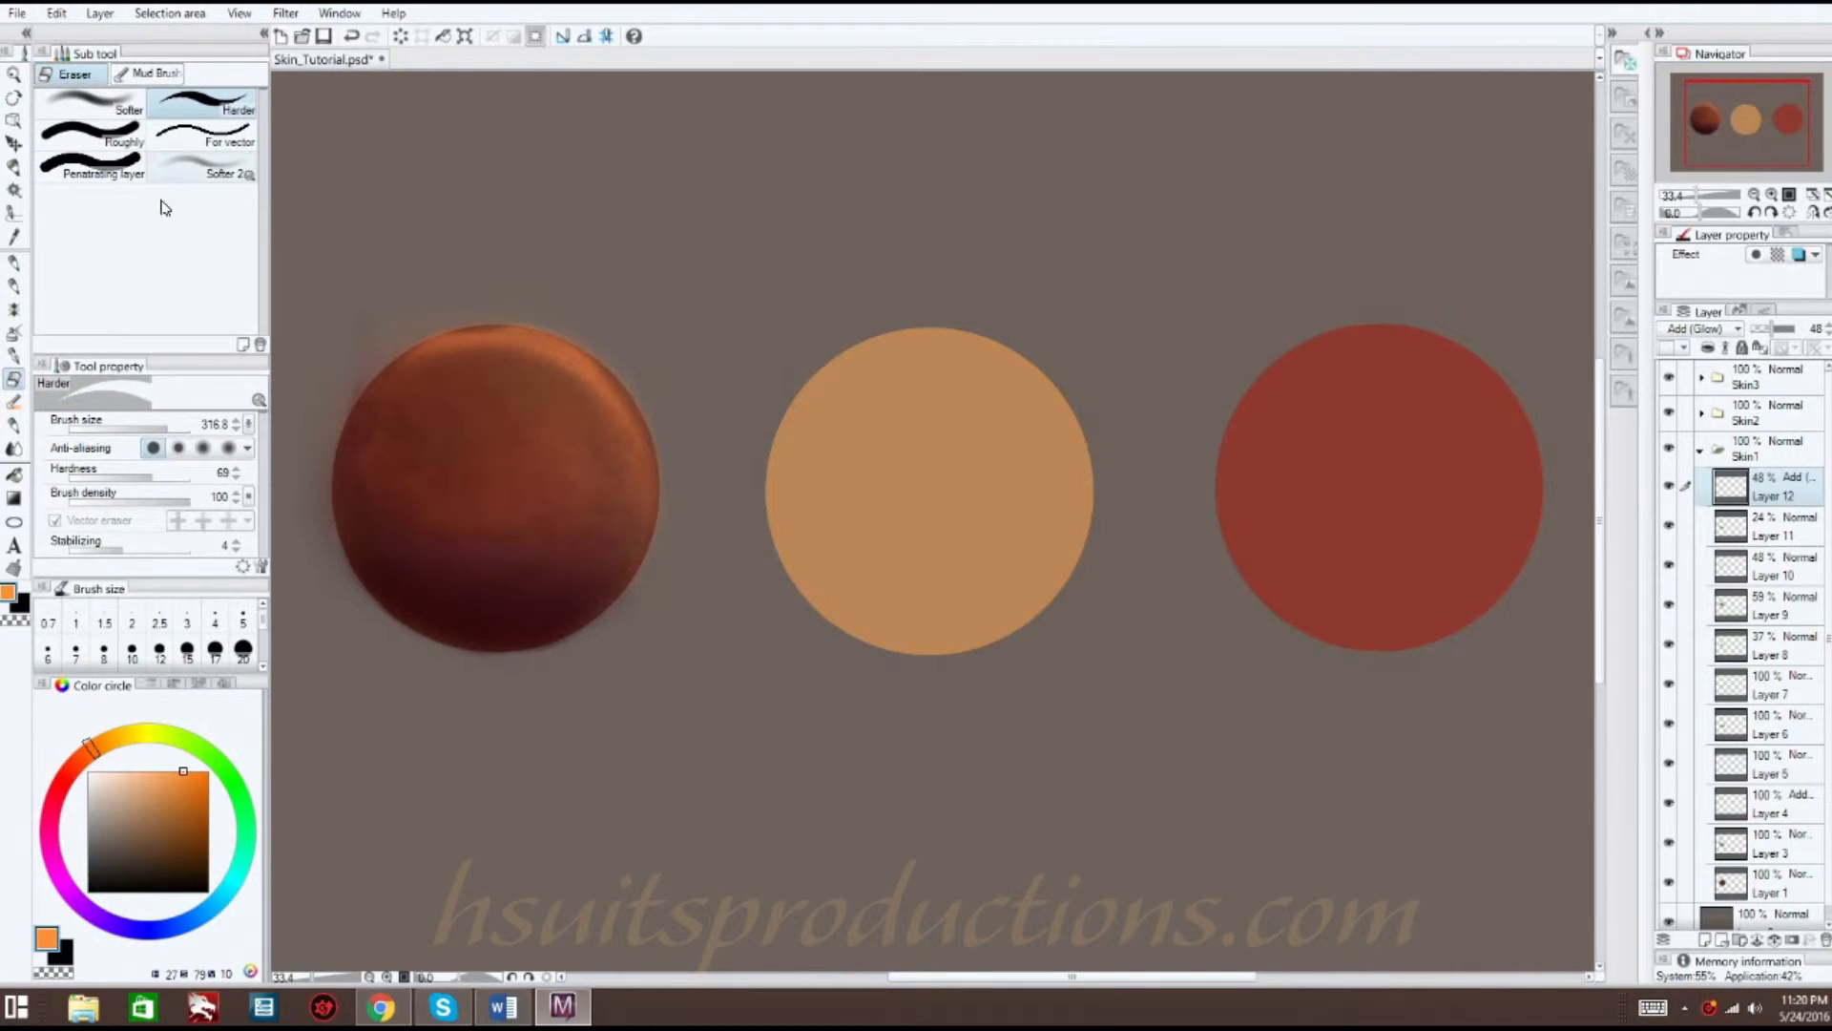
pyautogui.click(13, 286)
pyautogui.moveTo(495, 355)
pyautogui.mouseDown()
pyautogui.moveTo(483, 327)
pyautogui.moveTo(458, 327)
pyautogui.mouseUp()
pyautogui.moveTo(585, 364); pyautogui.dragTo(651, 468)
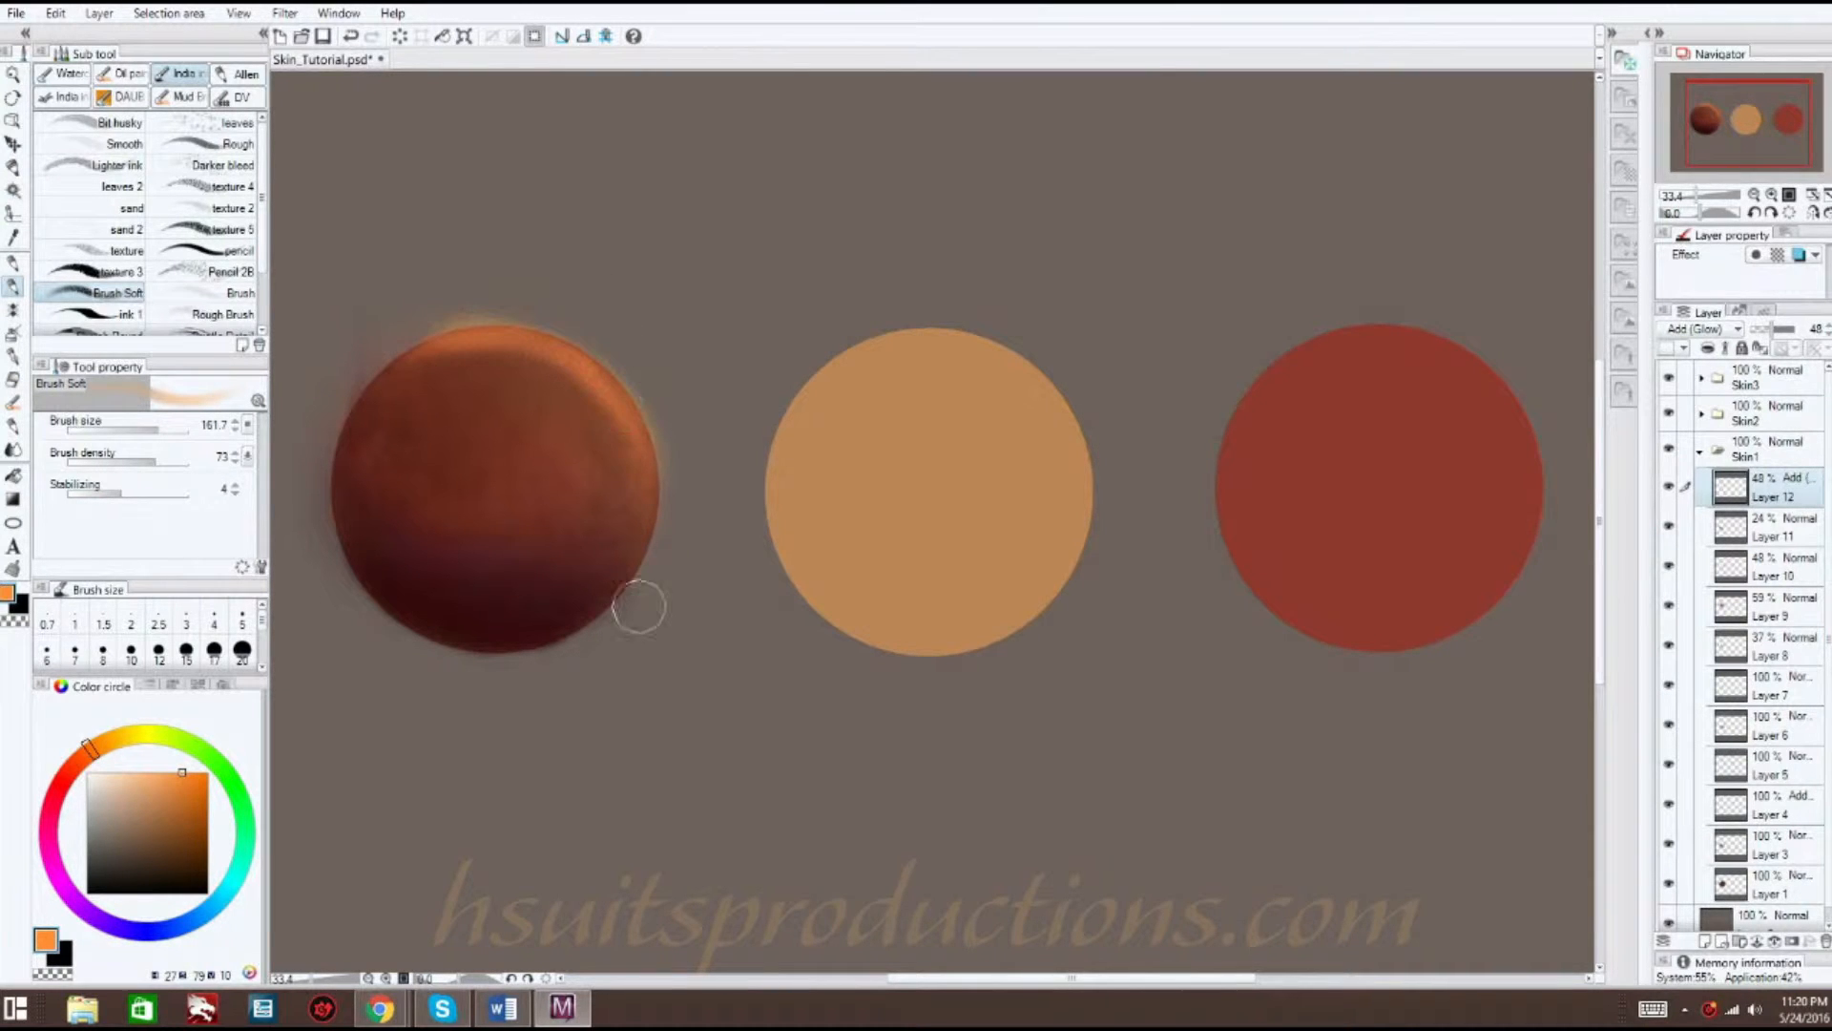
# - On a new Normal layer, glaze dark red-brown over the brown circle's middle and lower-left with Brush at size 415.3 and density 5
pyautogui.click(1706, 941)
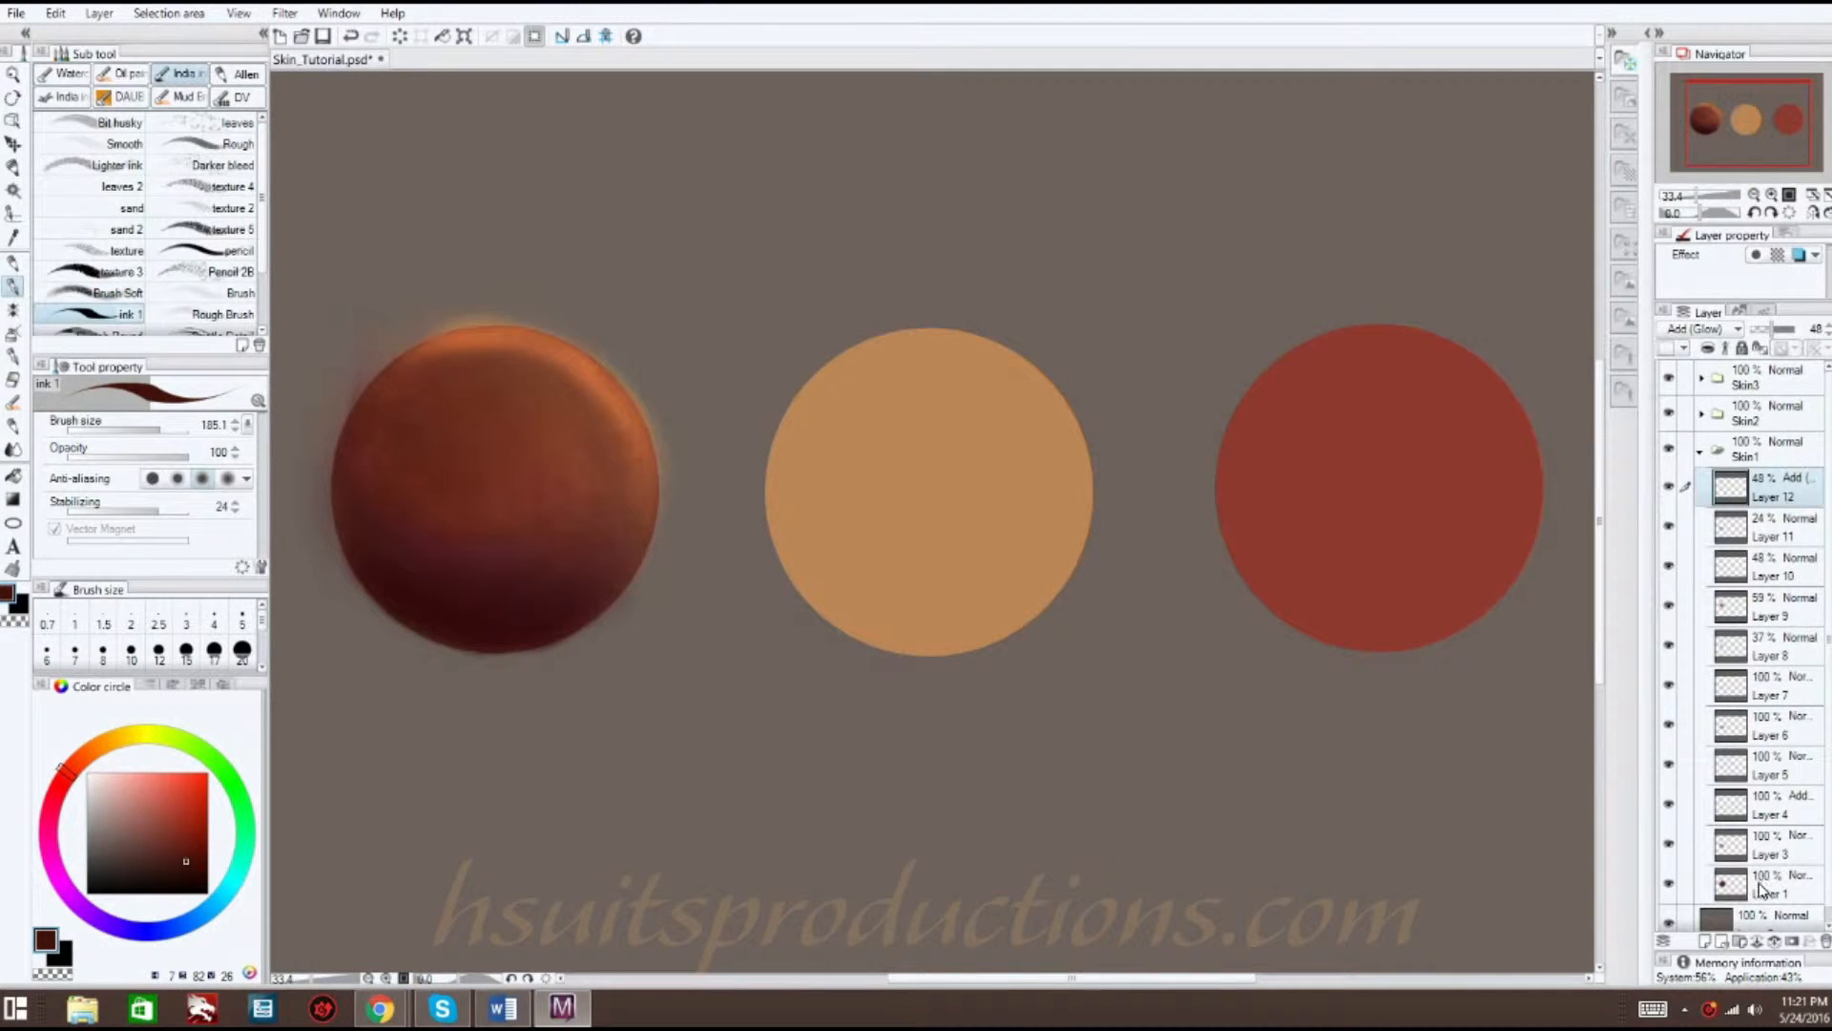
pyautogui.click(1707, 943)
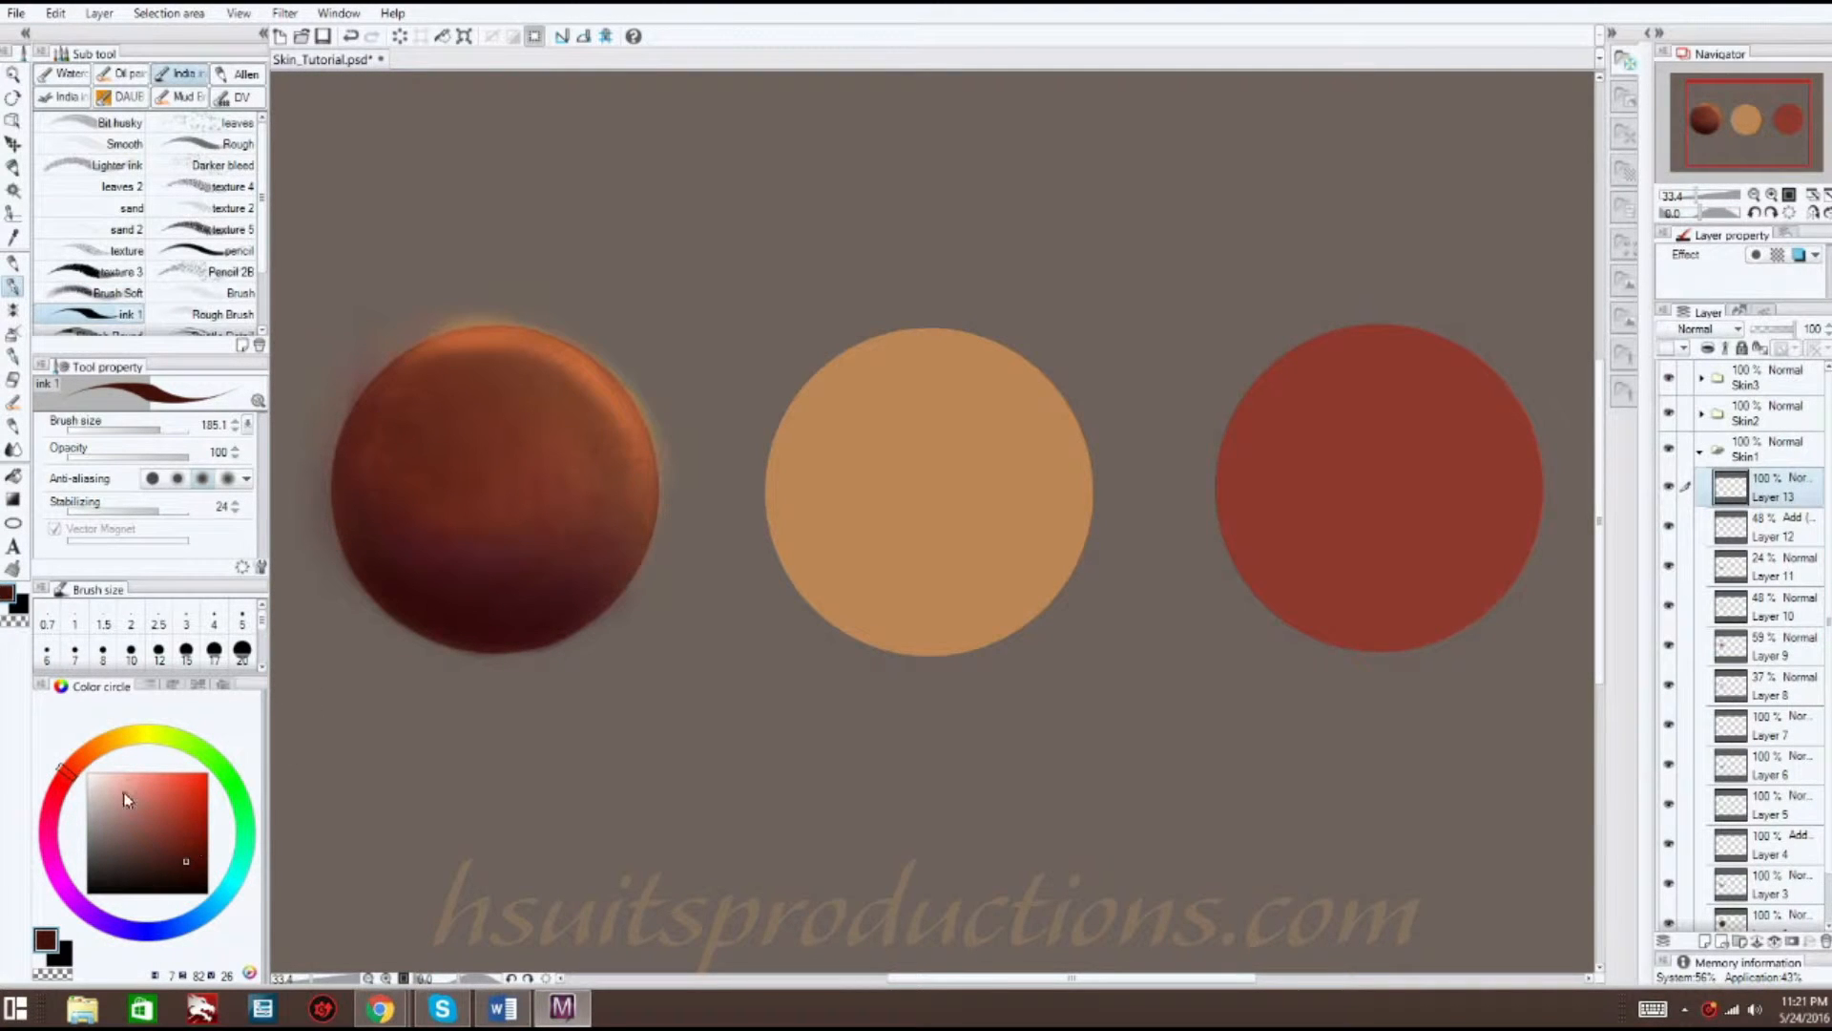
pyautogui.moveTo(72, 784); pyautogui.dragTo(65, 792)
pyautogui.click(124, 293)
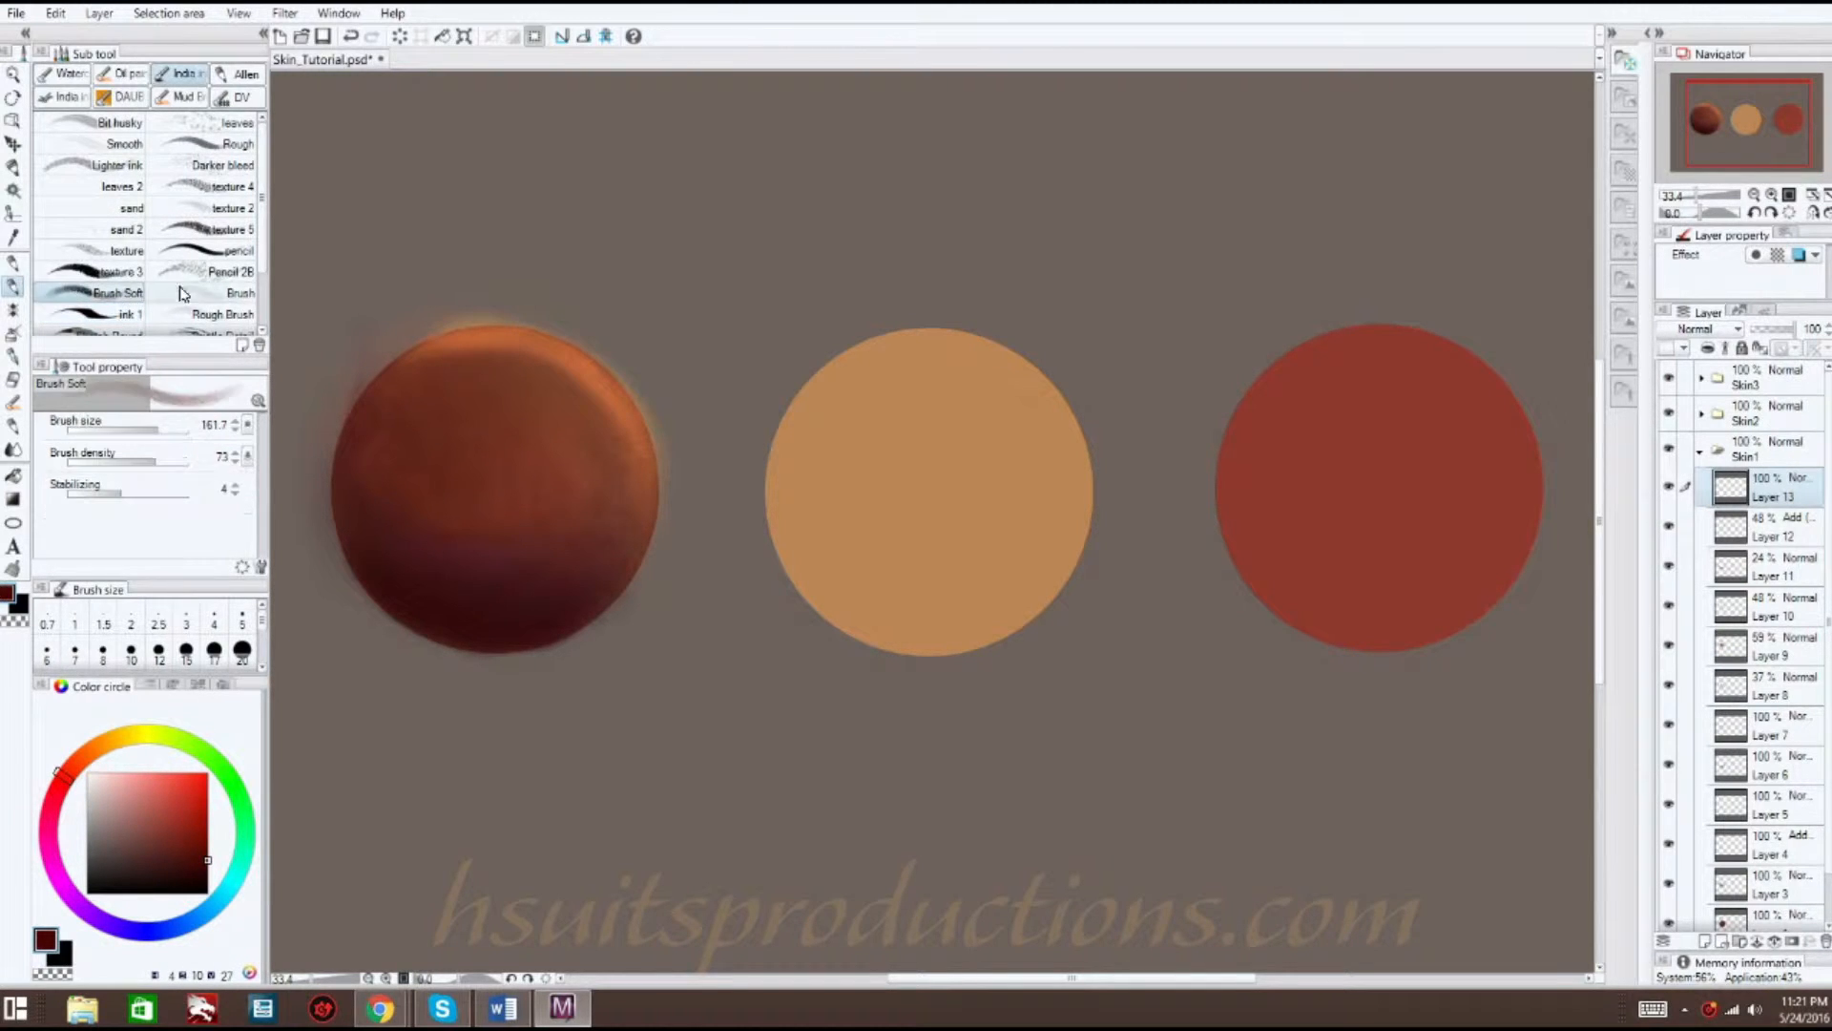
pyautogui.click(201, 295)
pyautogui.moveTo(151, 430); pyautogui.dragTo(174, 435)
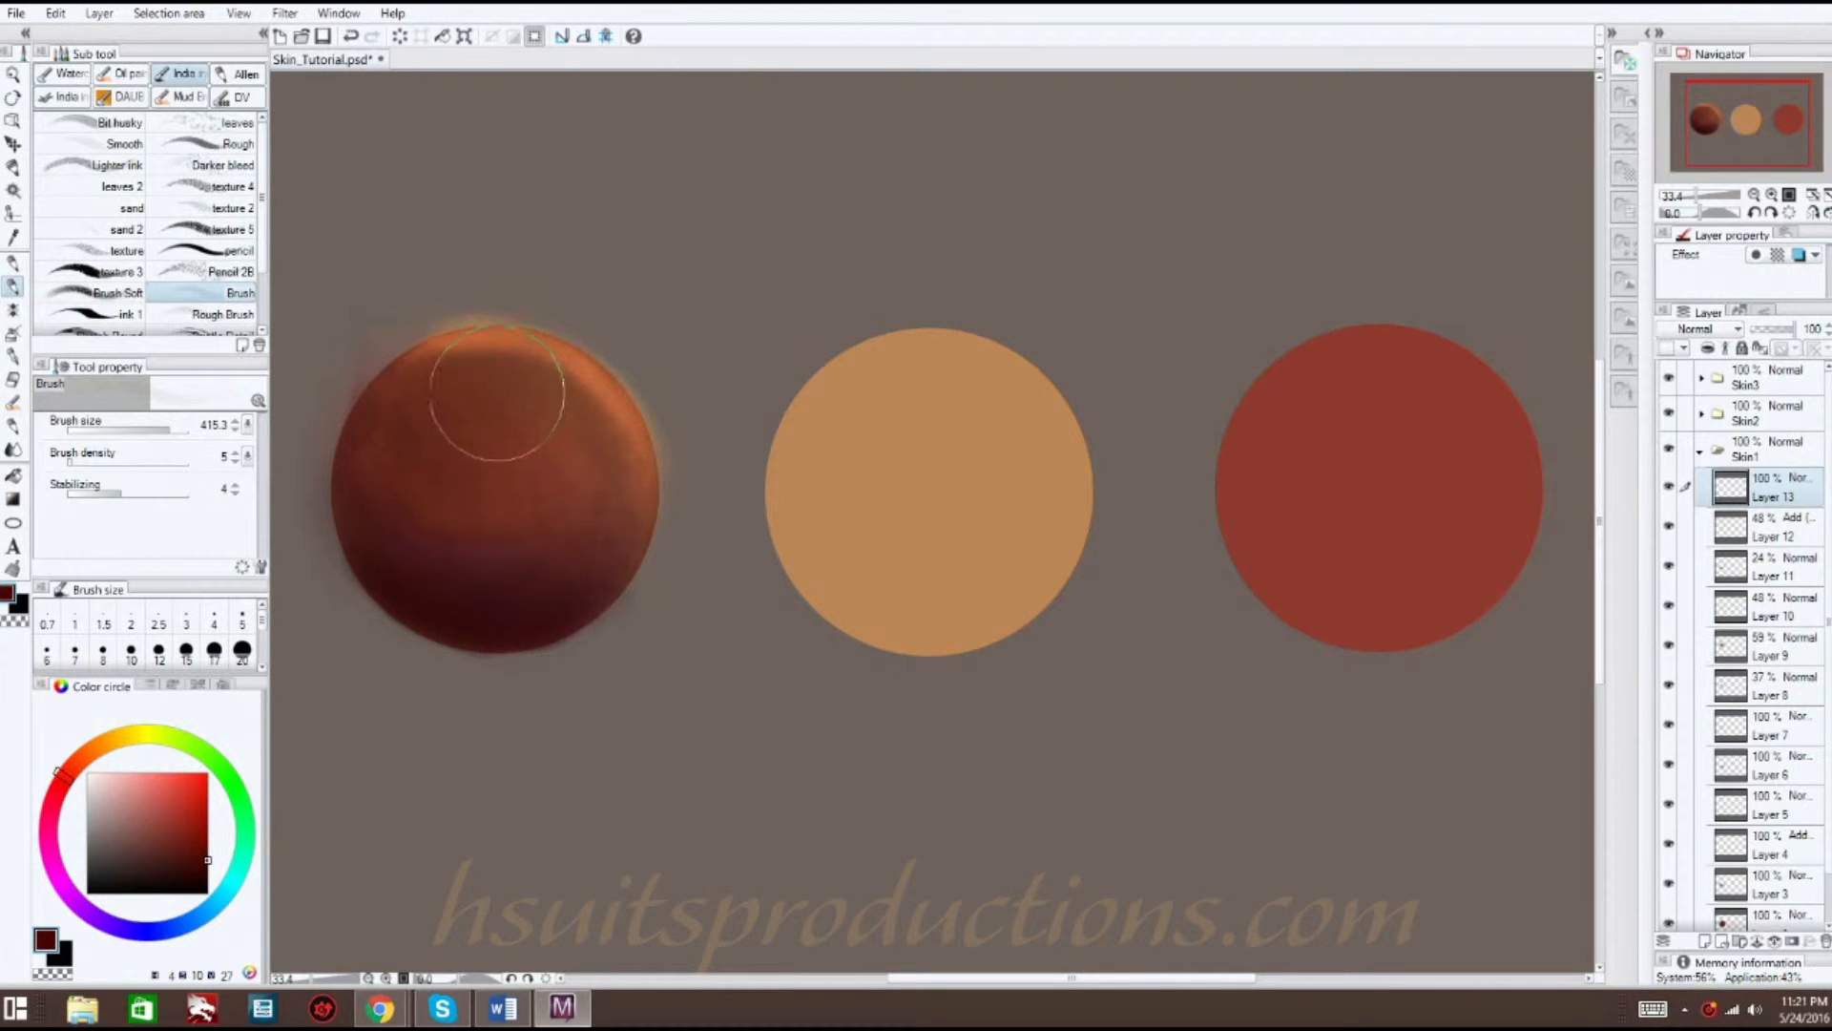
pyautogui.moveTo(515, 420)
pyautogui.mouseDown()
pyautogui.moveTo(381, 484)
pyautogui.moveTo(421, 409)
pyautogui.moveTo(407, 515)
pyautogui.moveTo(378, 437)
pyautogui.moveTo(431, 533)
pyautogui.mouseUp()
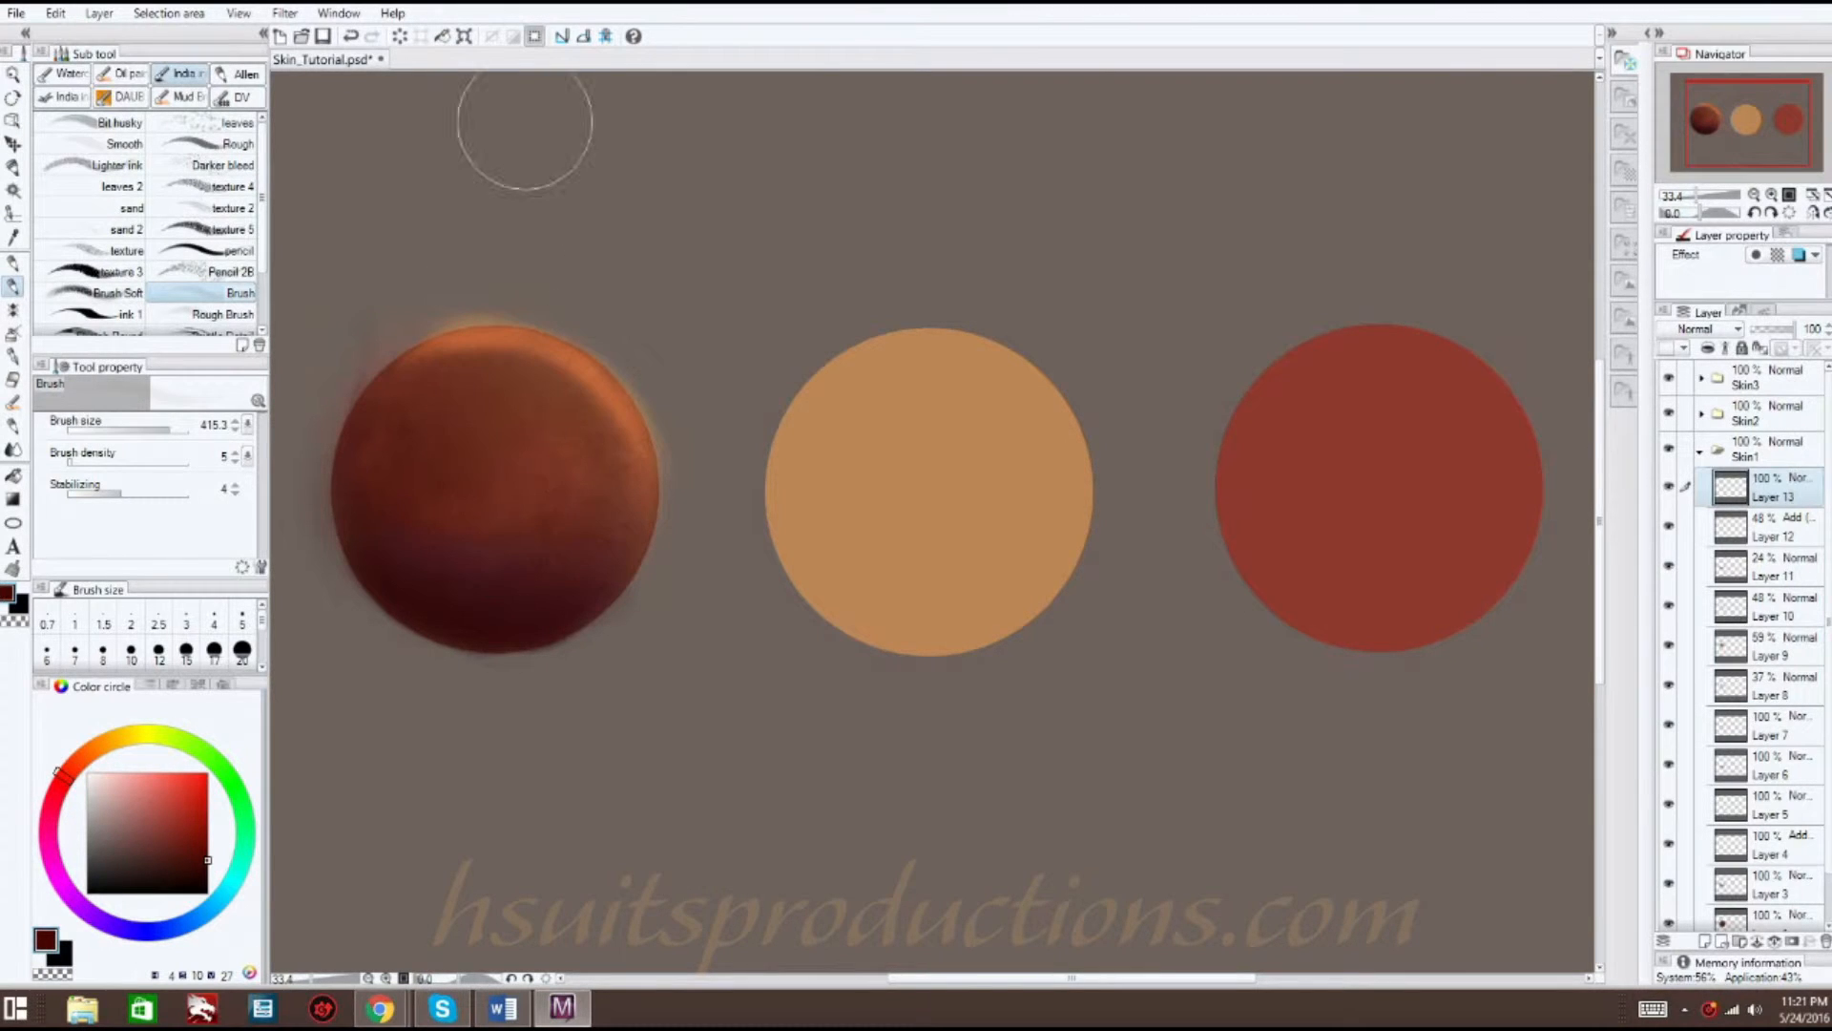
# - On new layers in Skin1, deepen the brown circle's left side and centre with near-black Brush shading at sizes 415.3 and 239.5
pyautogui.click(1705, 941)
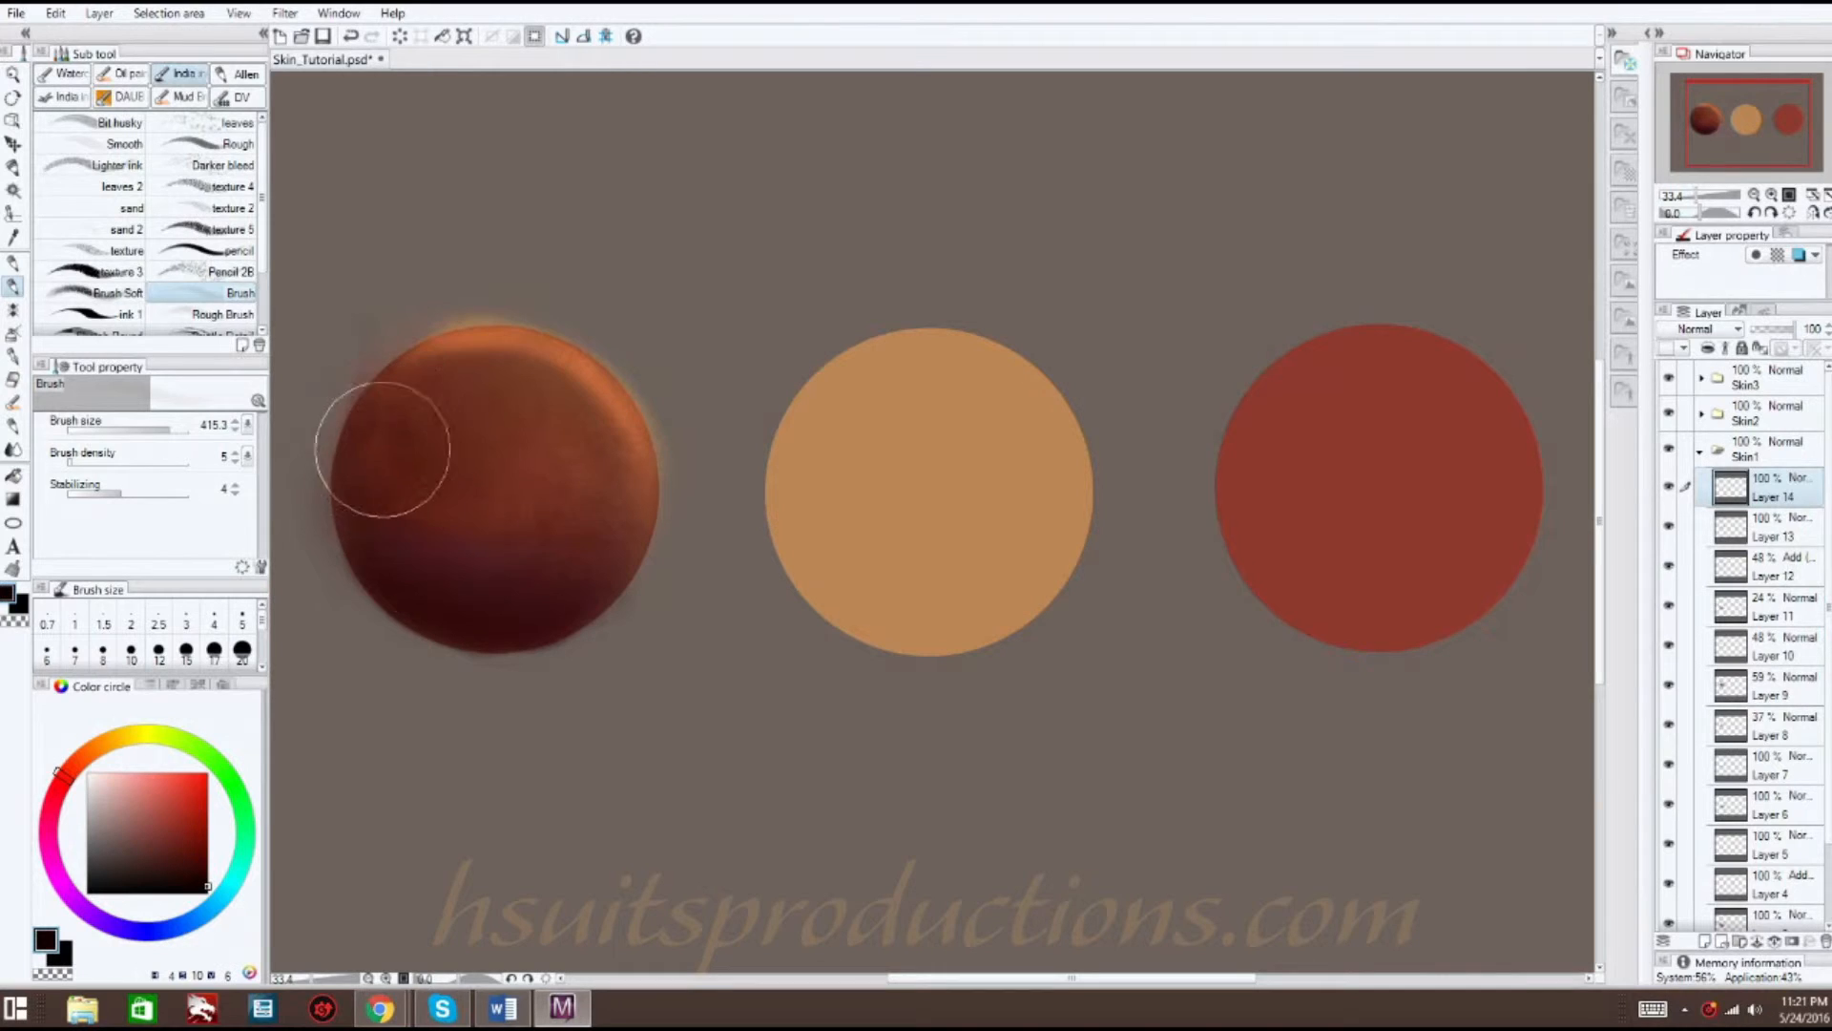
pyautogui.moveTo(554, 437)
pyautogui.mouseDown()
pyautogui.moveTo(599, 497)
pyautogui.moveTo(575, 577)
pyautogui.moveTo(536, 393)
pyautogui.moveTo(356, 392)
pyautogui.mouseUp()
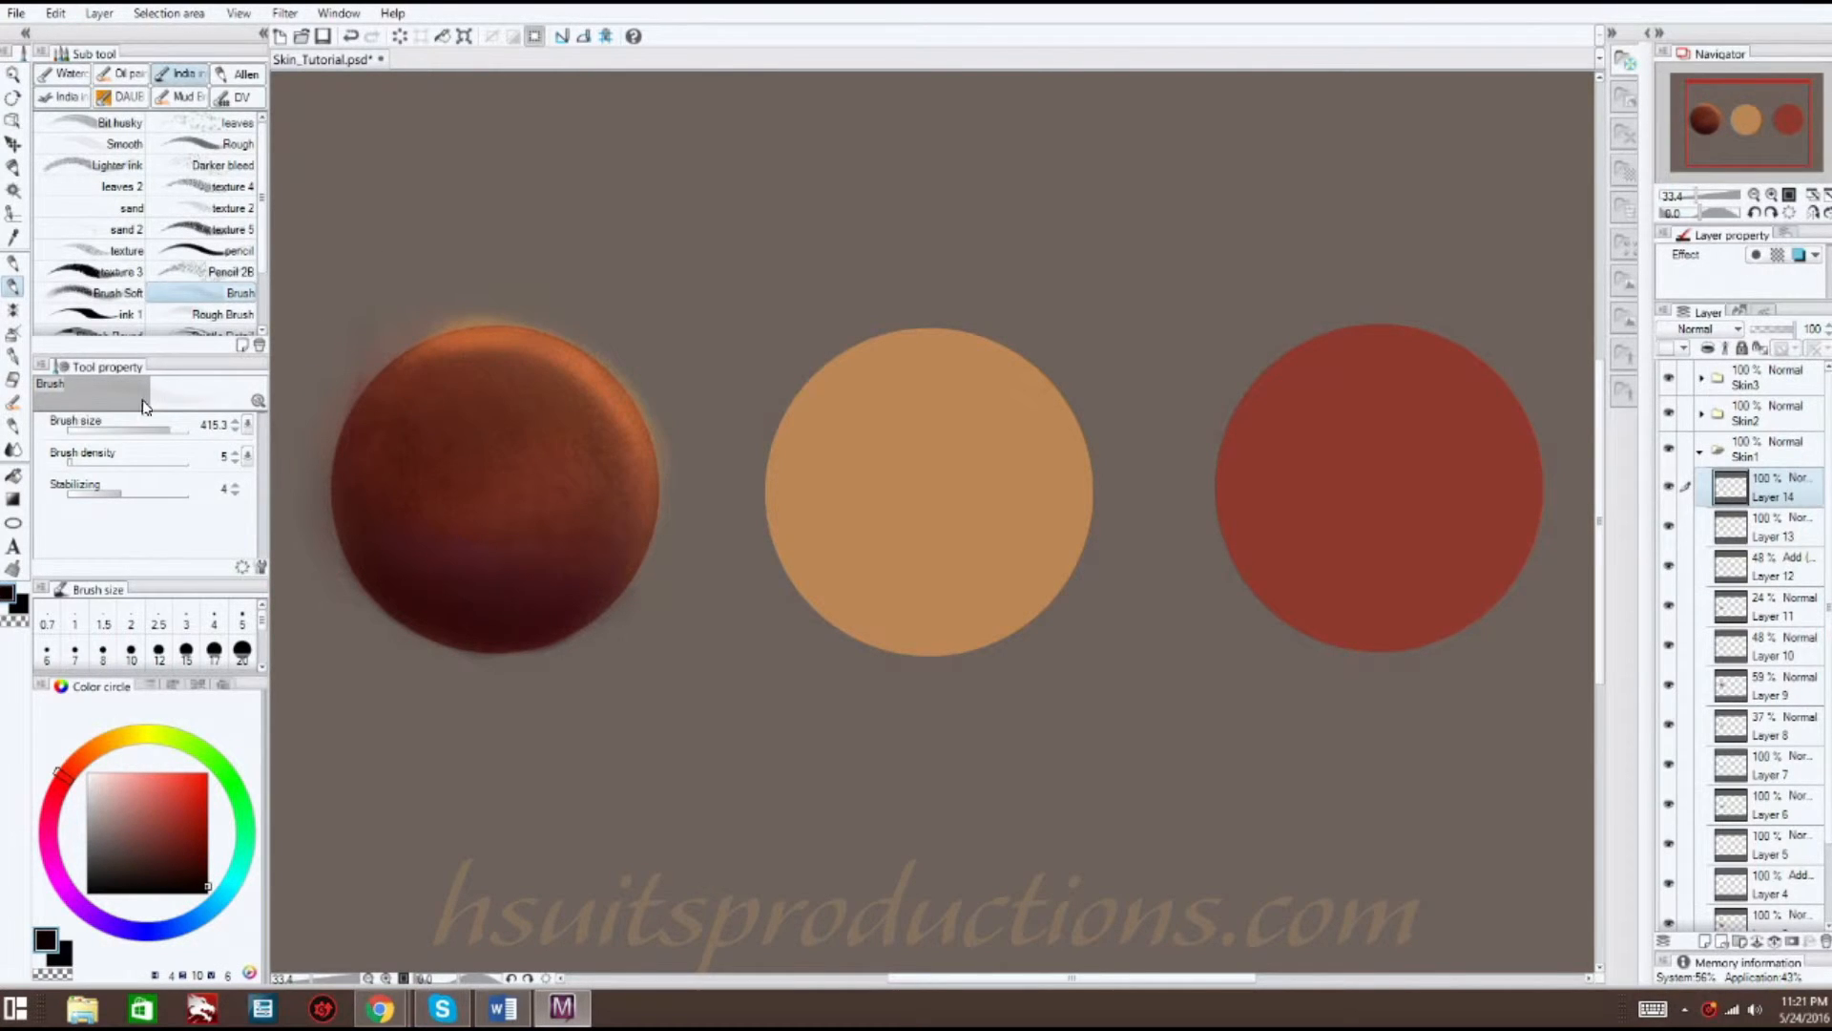
pyautogui.moveTo(172, 427); pyautogui.dragTo(164, 427)
pyautogui.click(1705, 942)
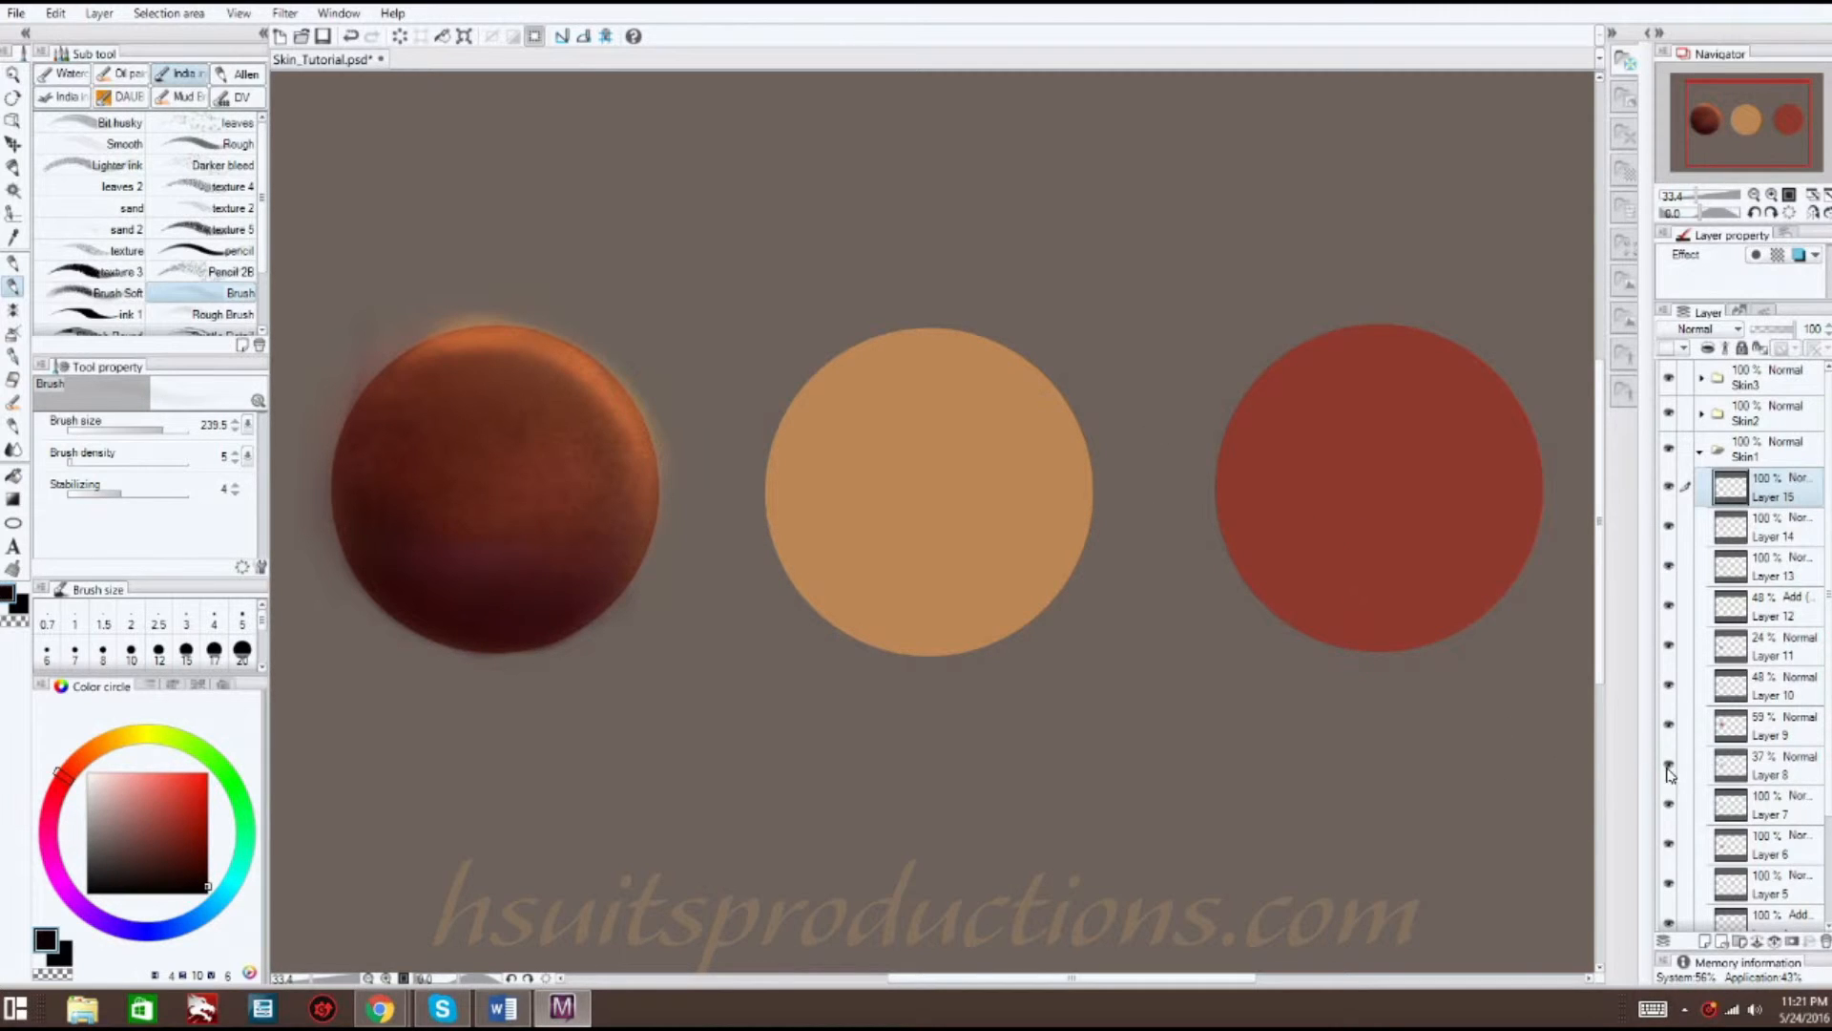
pyautogui.click(1704, 946)
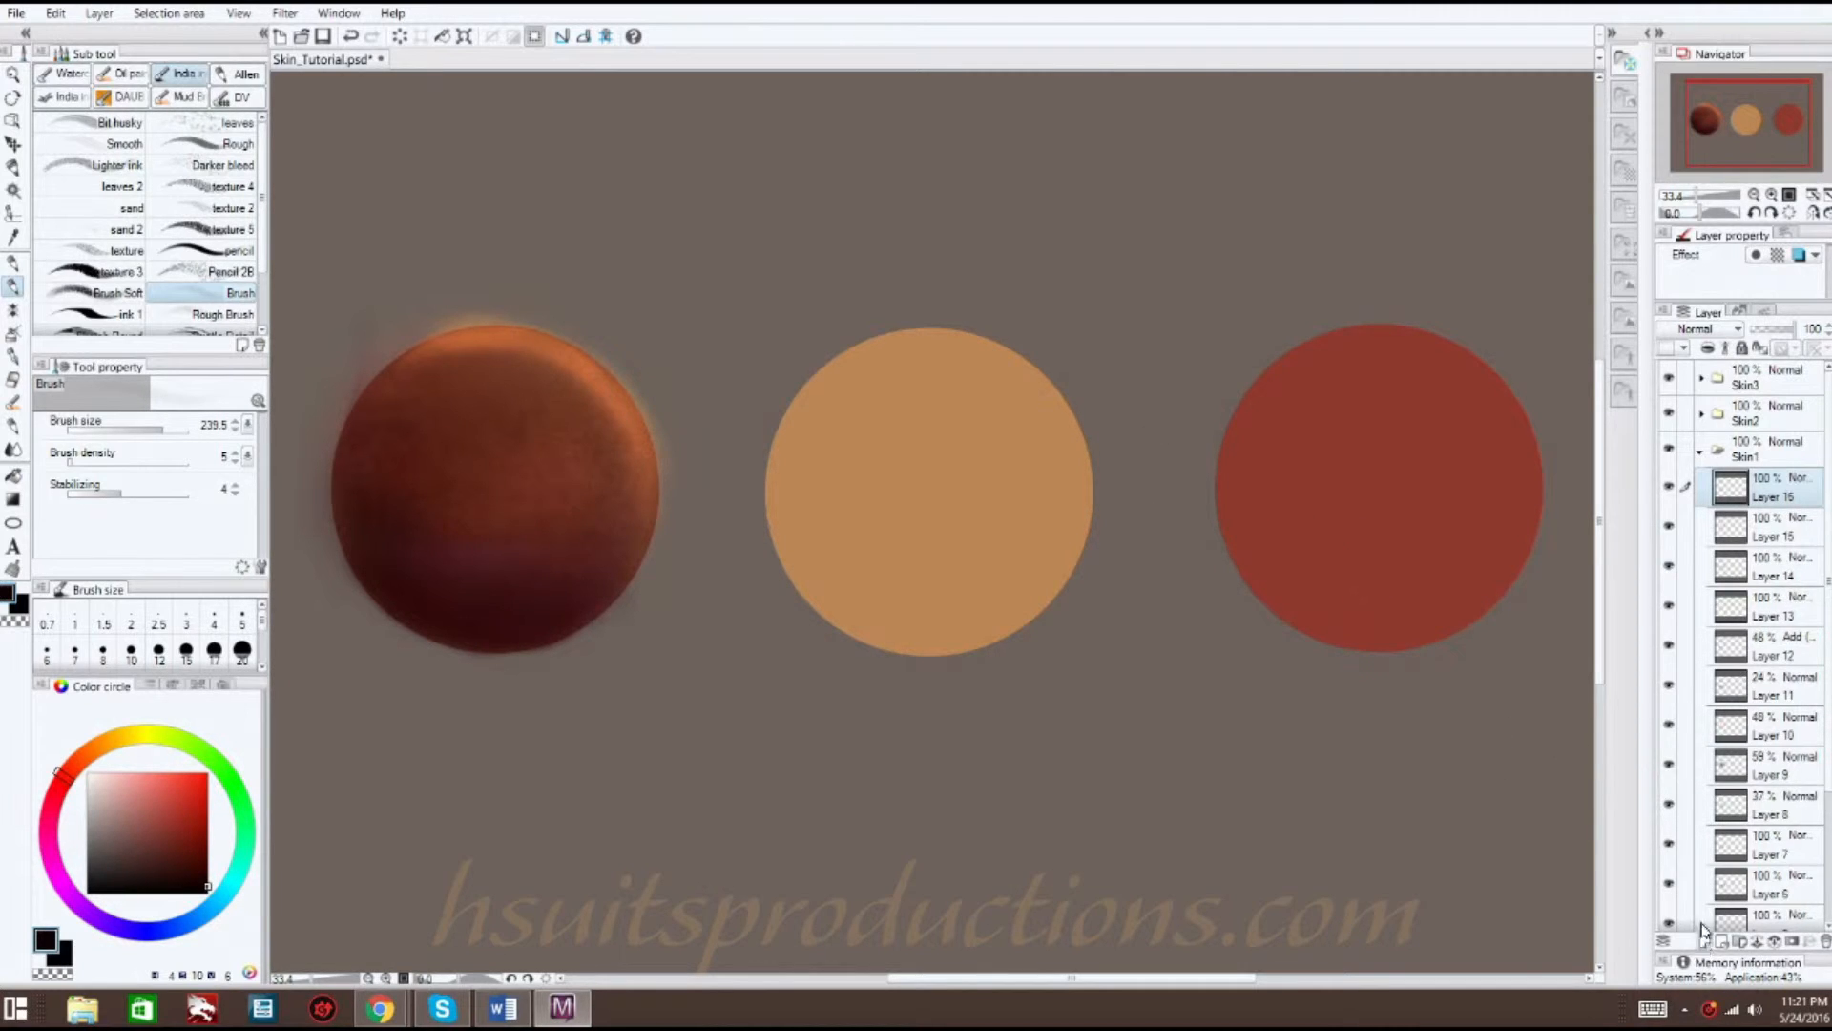
pyautogui.click(92, 759)
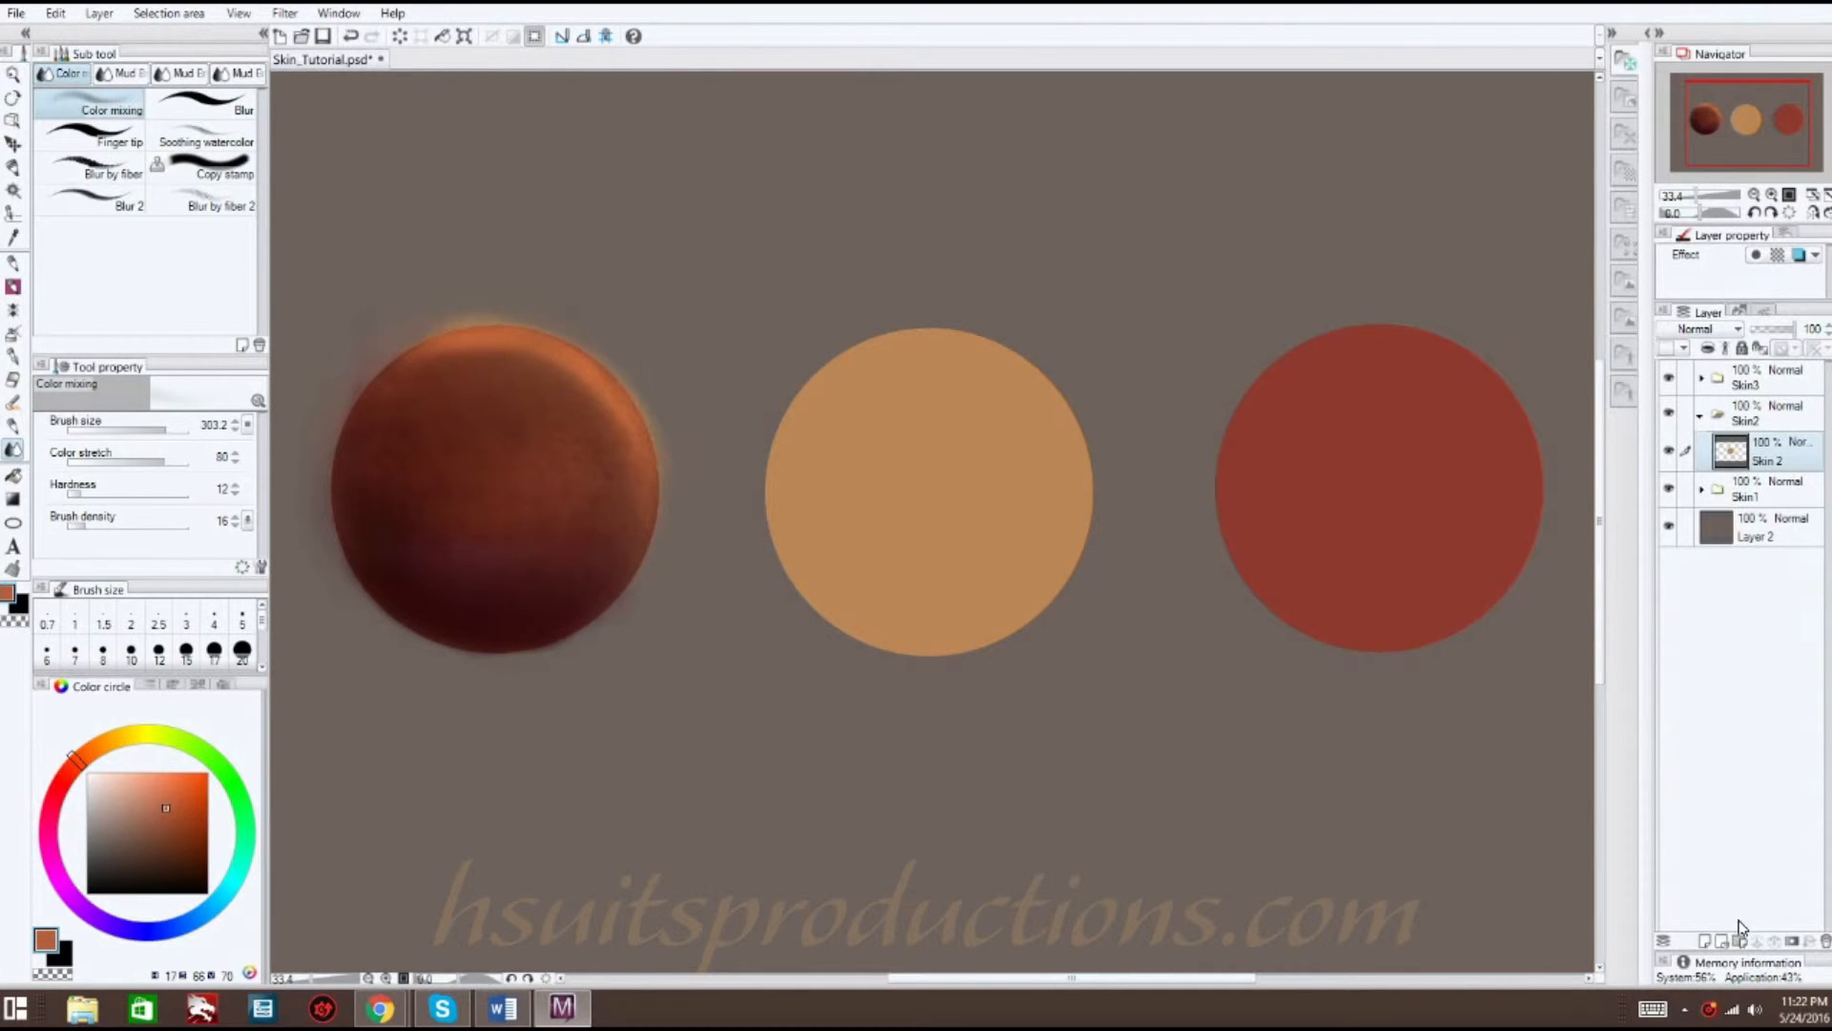
# - On a new layer above the tan circle in Skin2, paint a dark maroon shadow arc along its lower-right edge with Brush Soft at size 161.7
pyautogui.click(1706, 942)
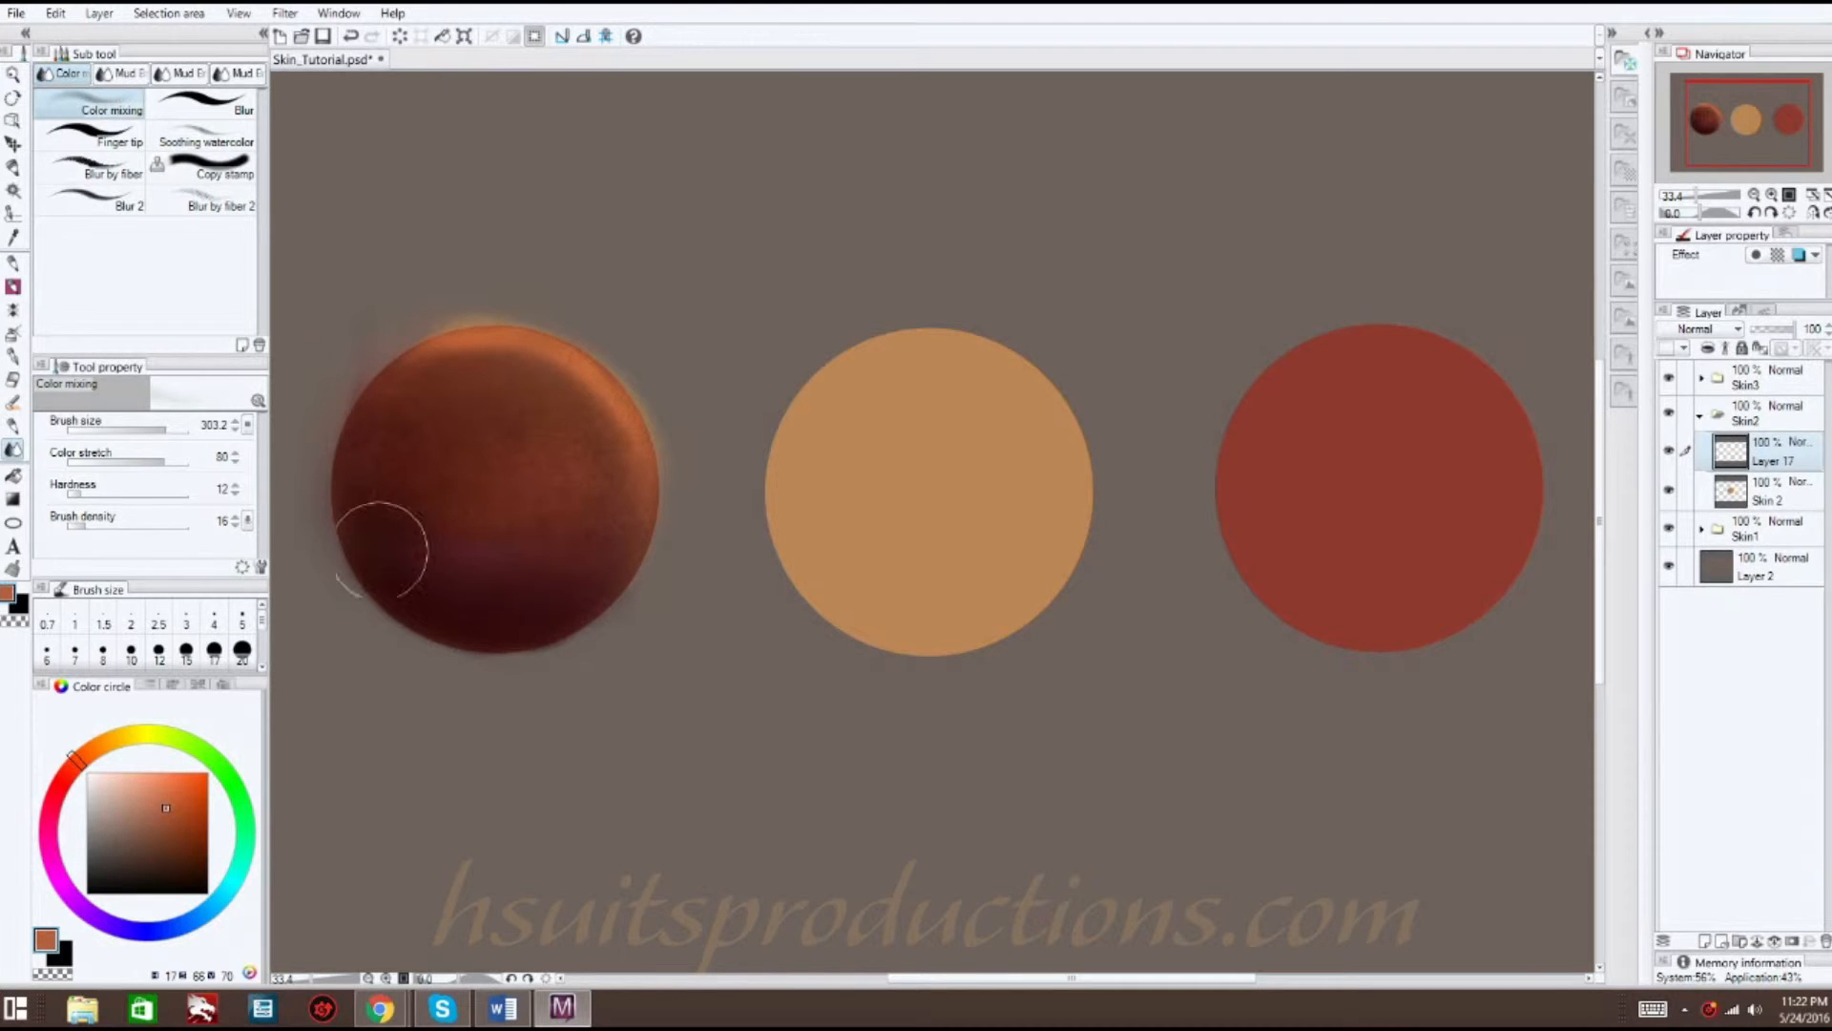
pyautogui.moveTo(187, 833); pyautogui.dragTo(234, 864)
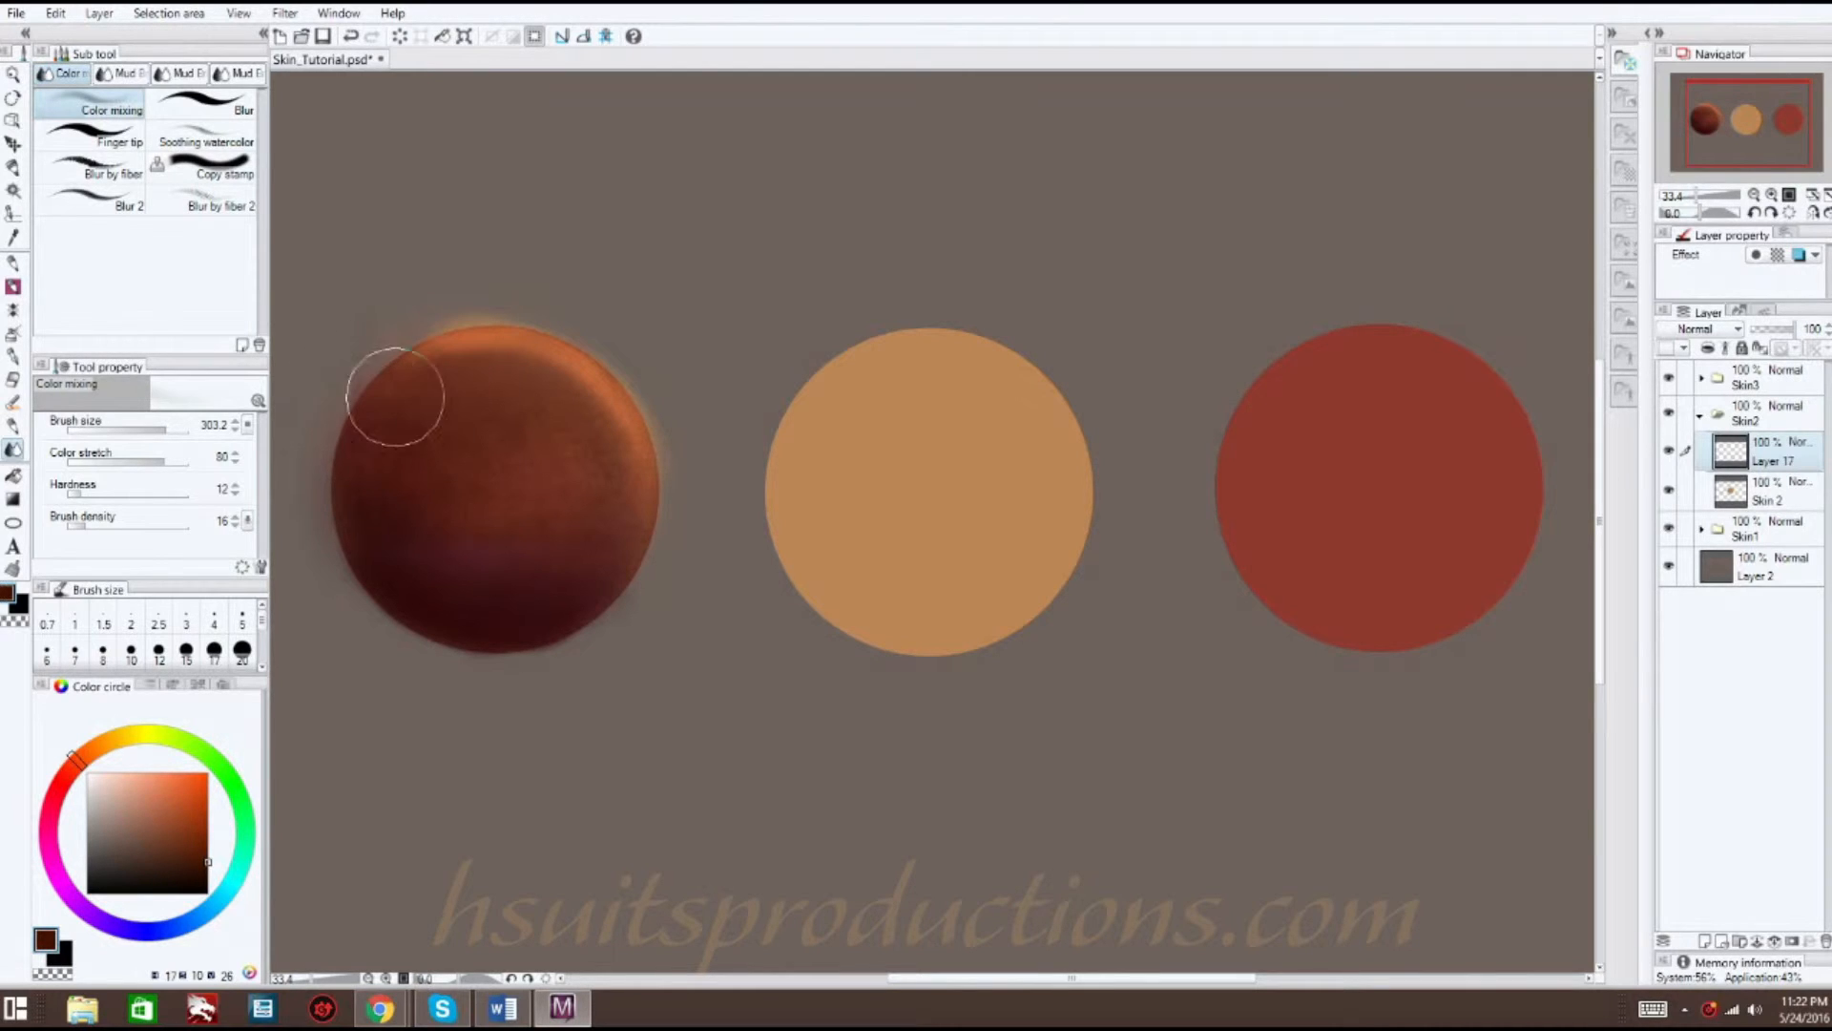
pyautogui.click(14, 287)
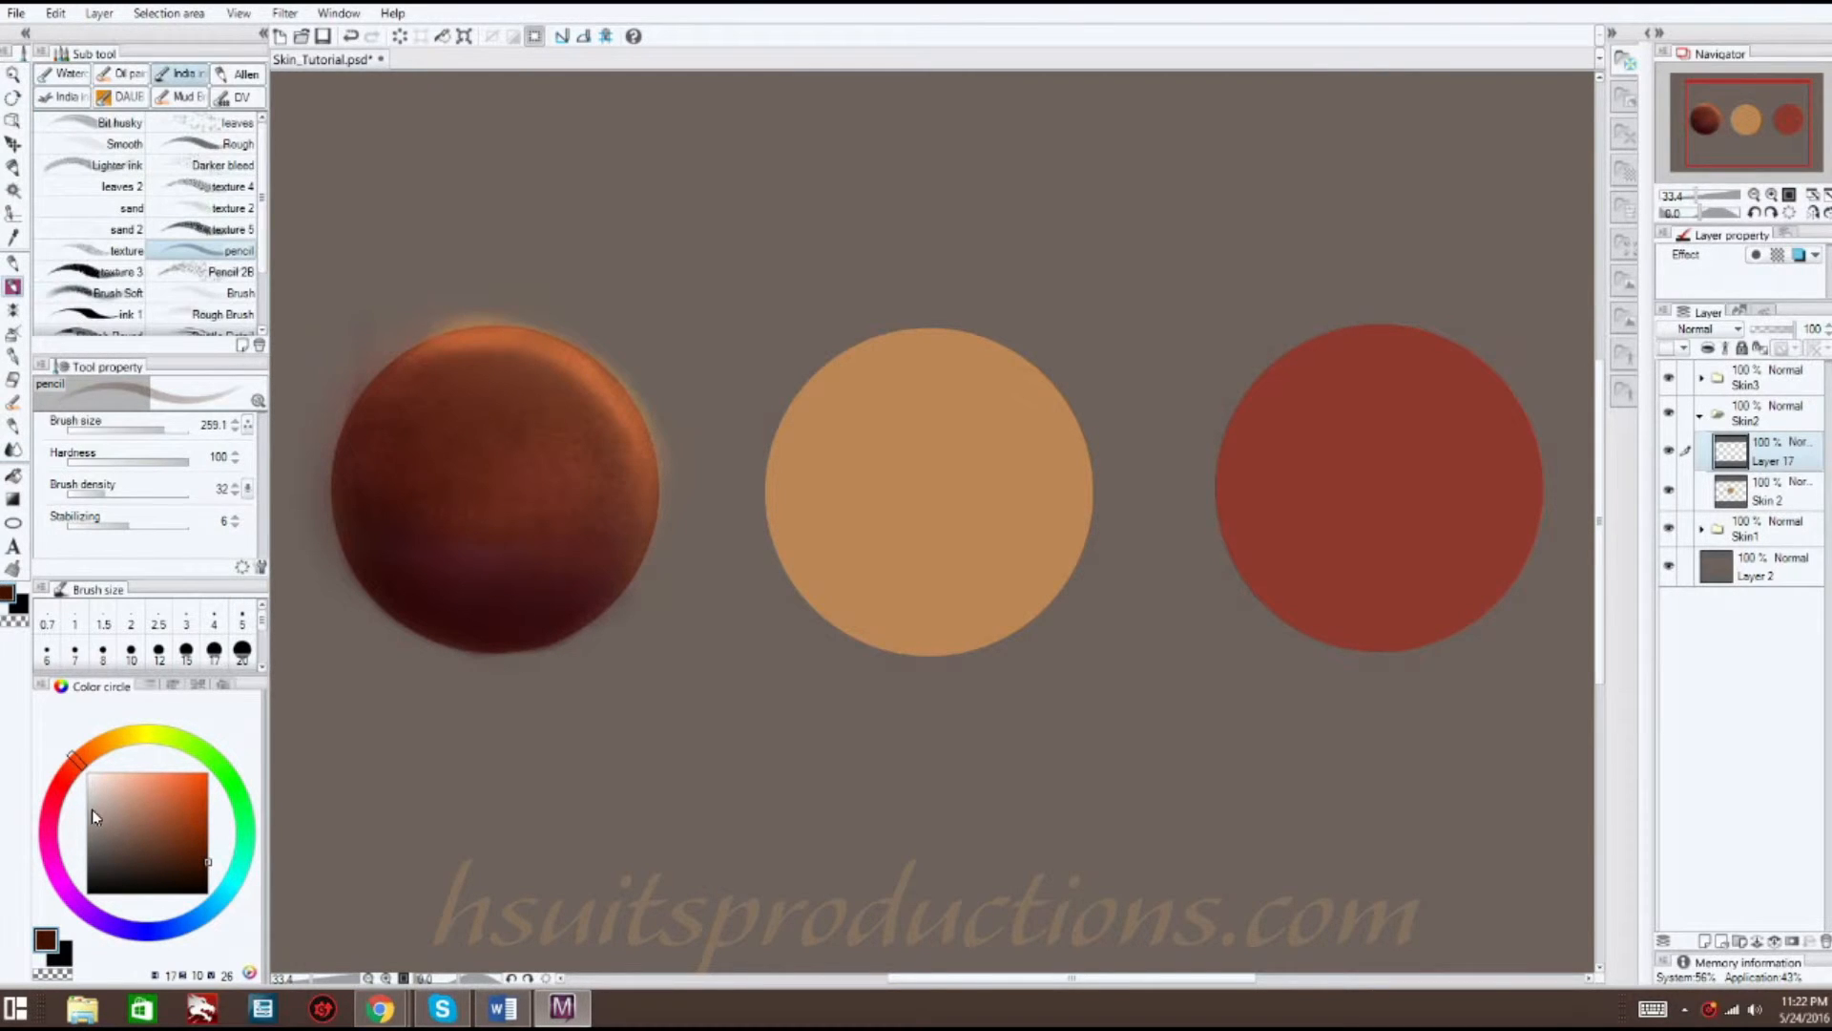
pyautogui.click(59, 806)
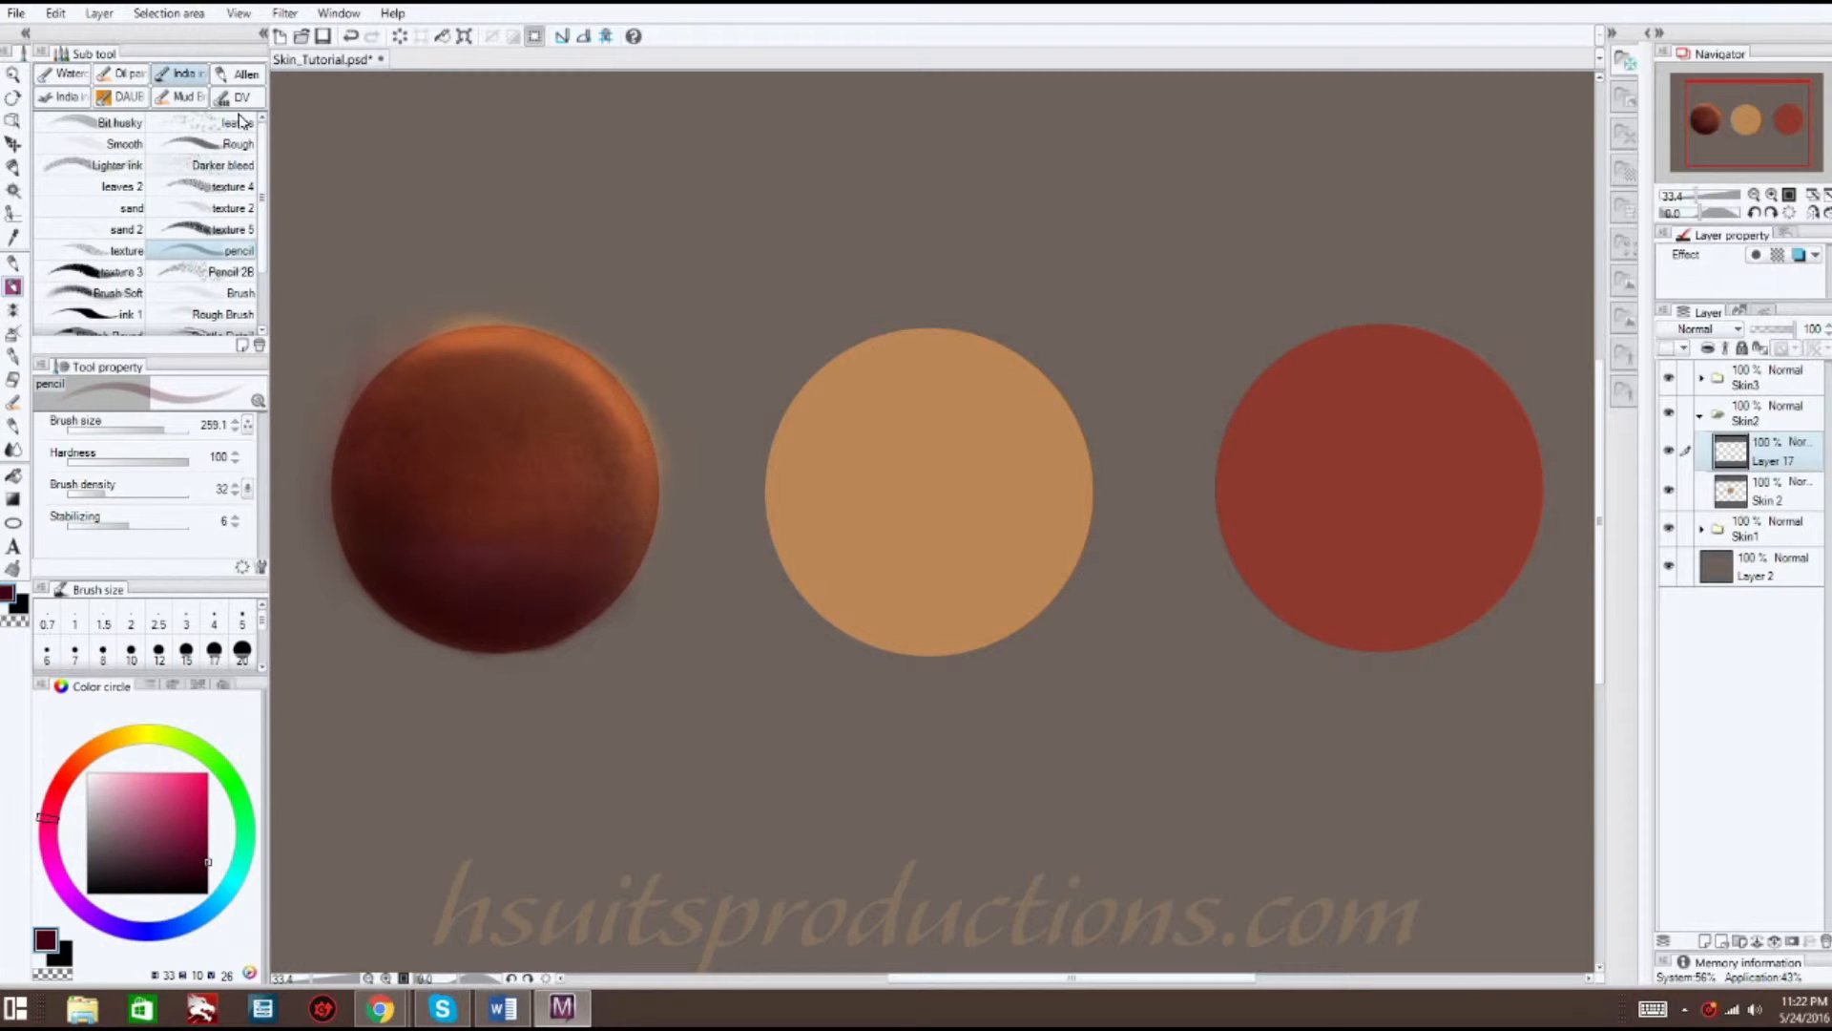
pyautogui.click(118, 293)
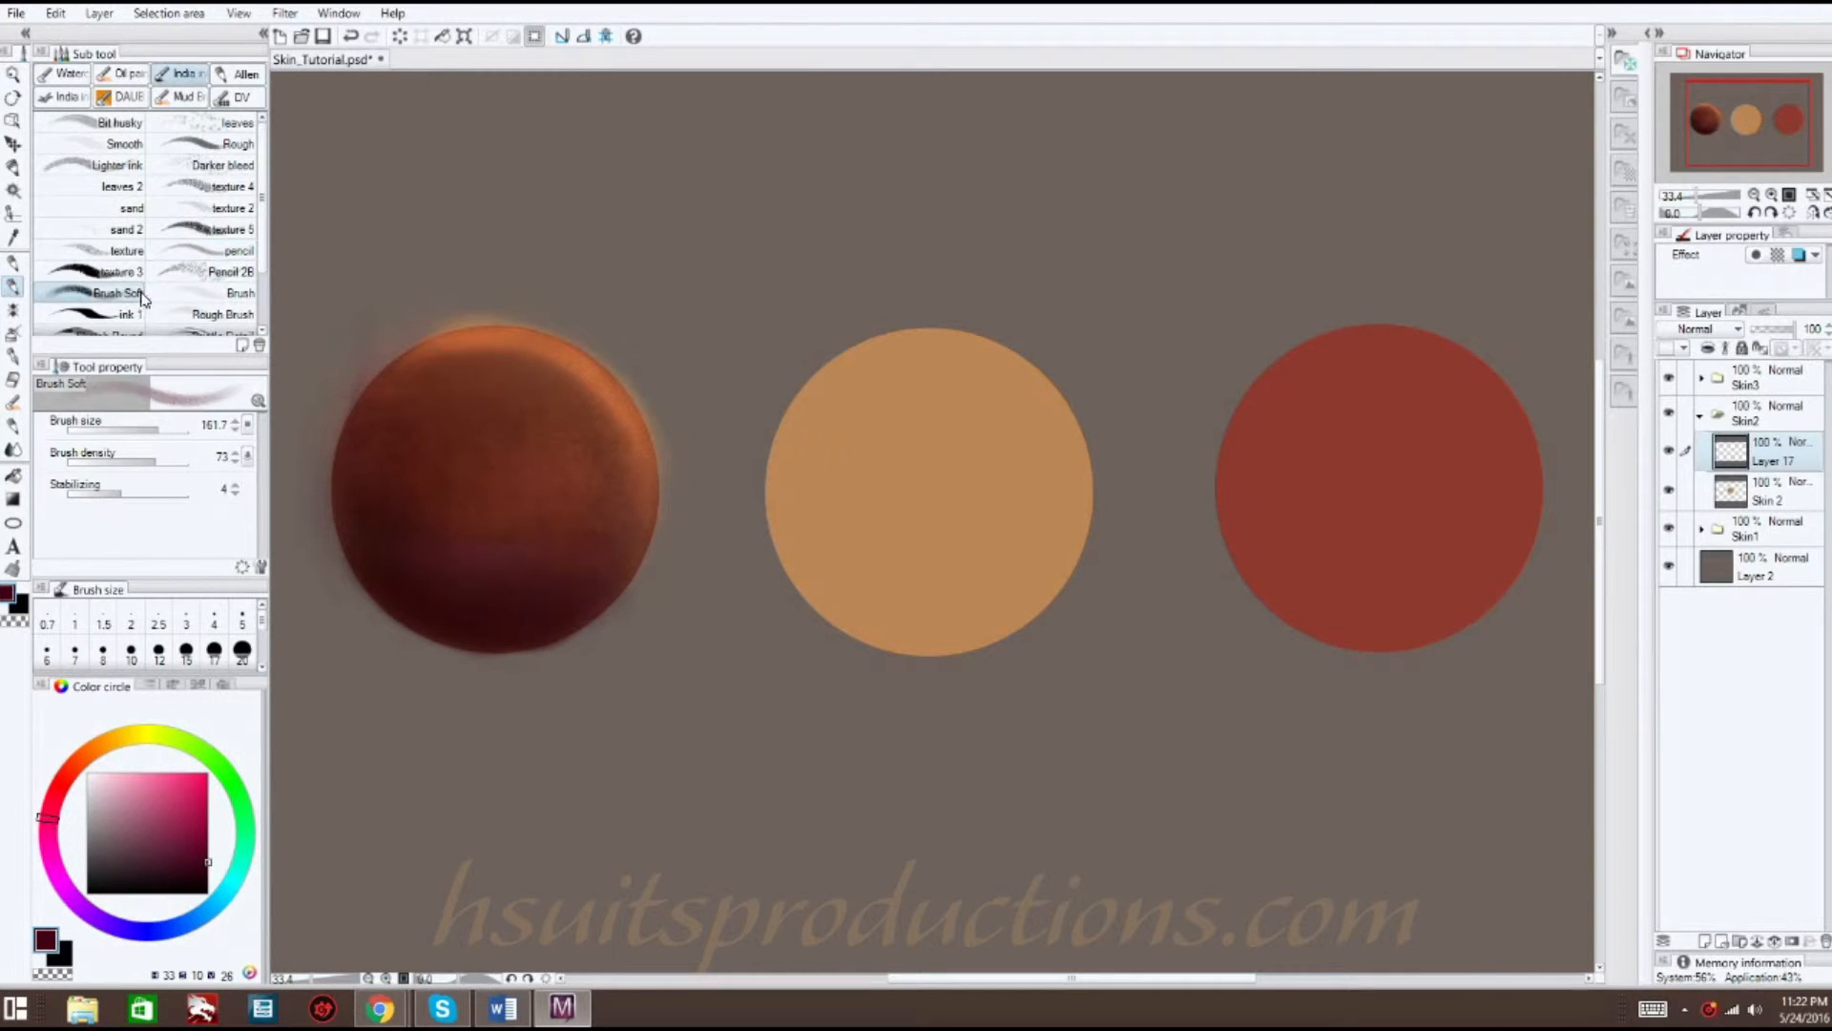
pyautogui.moveTo(1063, 519)
pyautogui.mouseDown()
pyautogui.moveTo(983, 630)
pyautogui.moveTo(873, 632)
pyautogui.mouseUp()
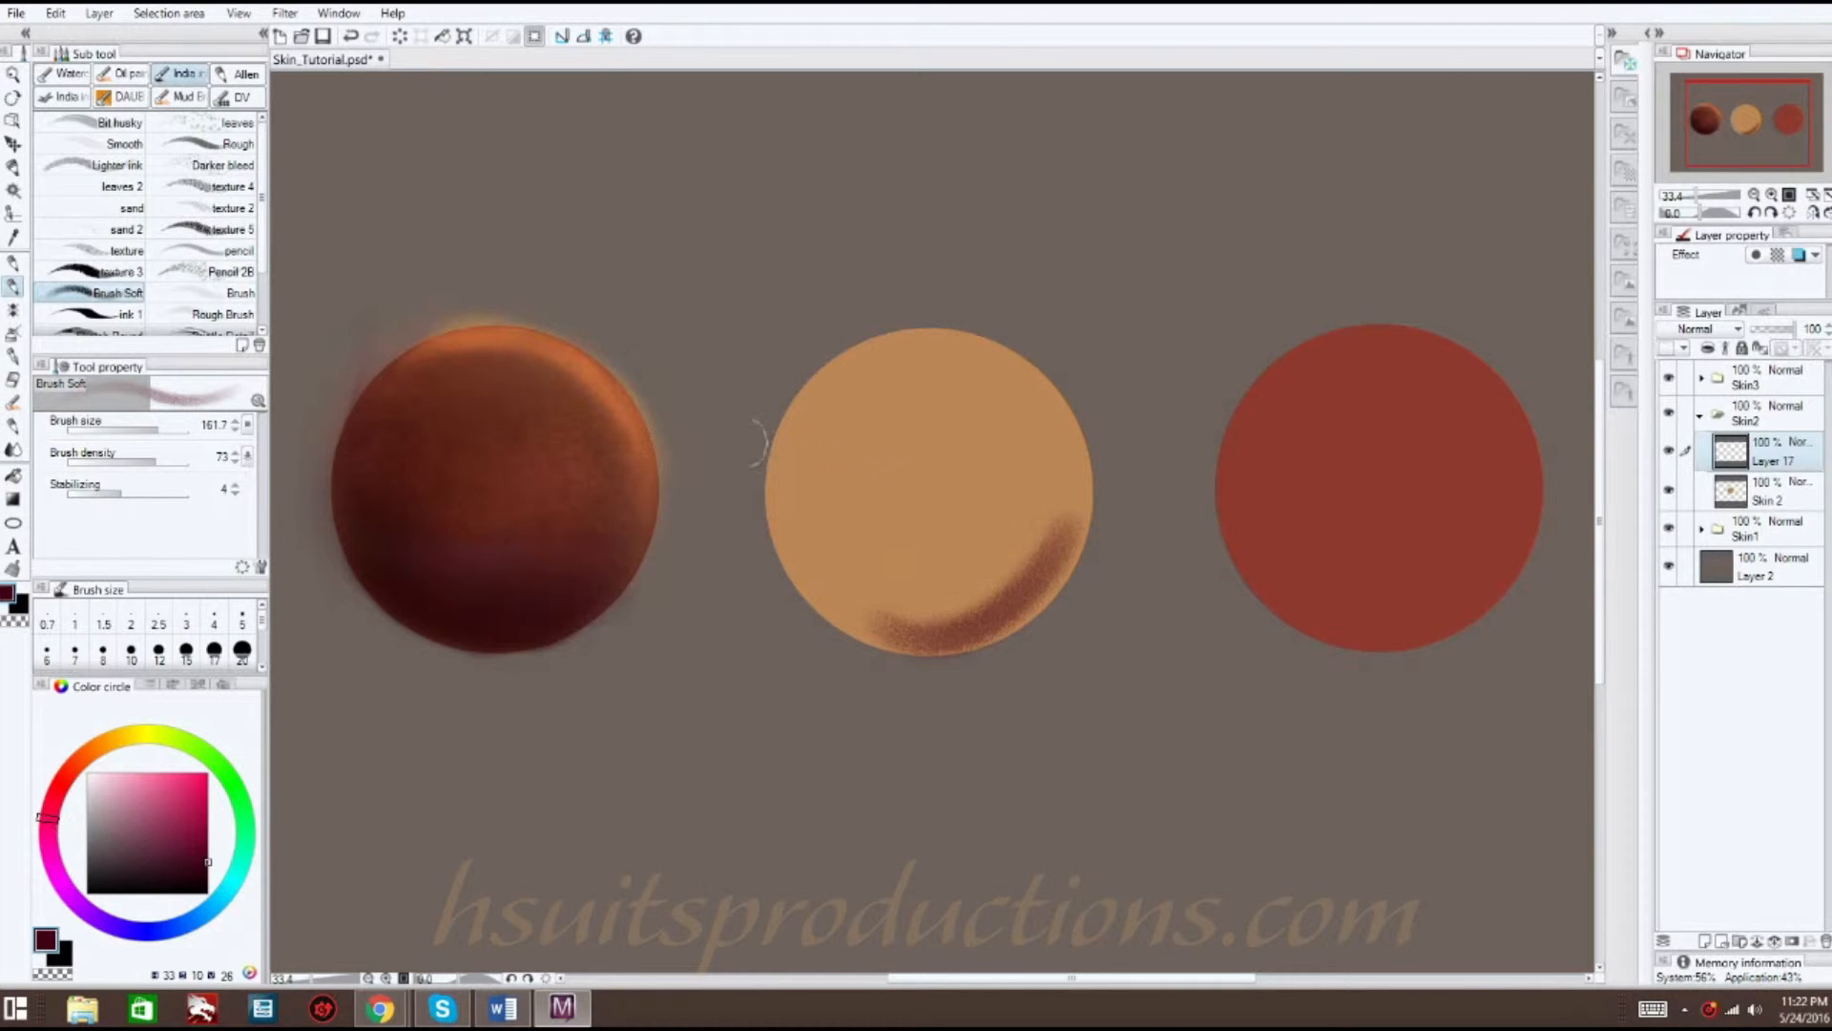
# - Extend the dark maroon shadow along the tan circle's bottom and up its left edge
pyautogui.click(205, 250)
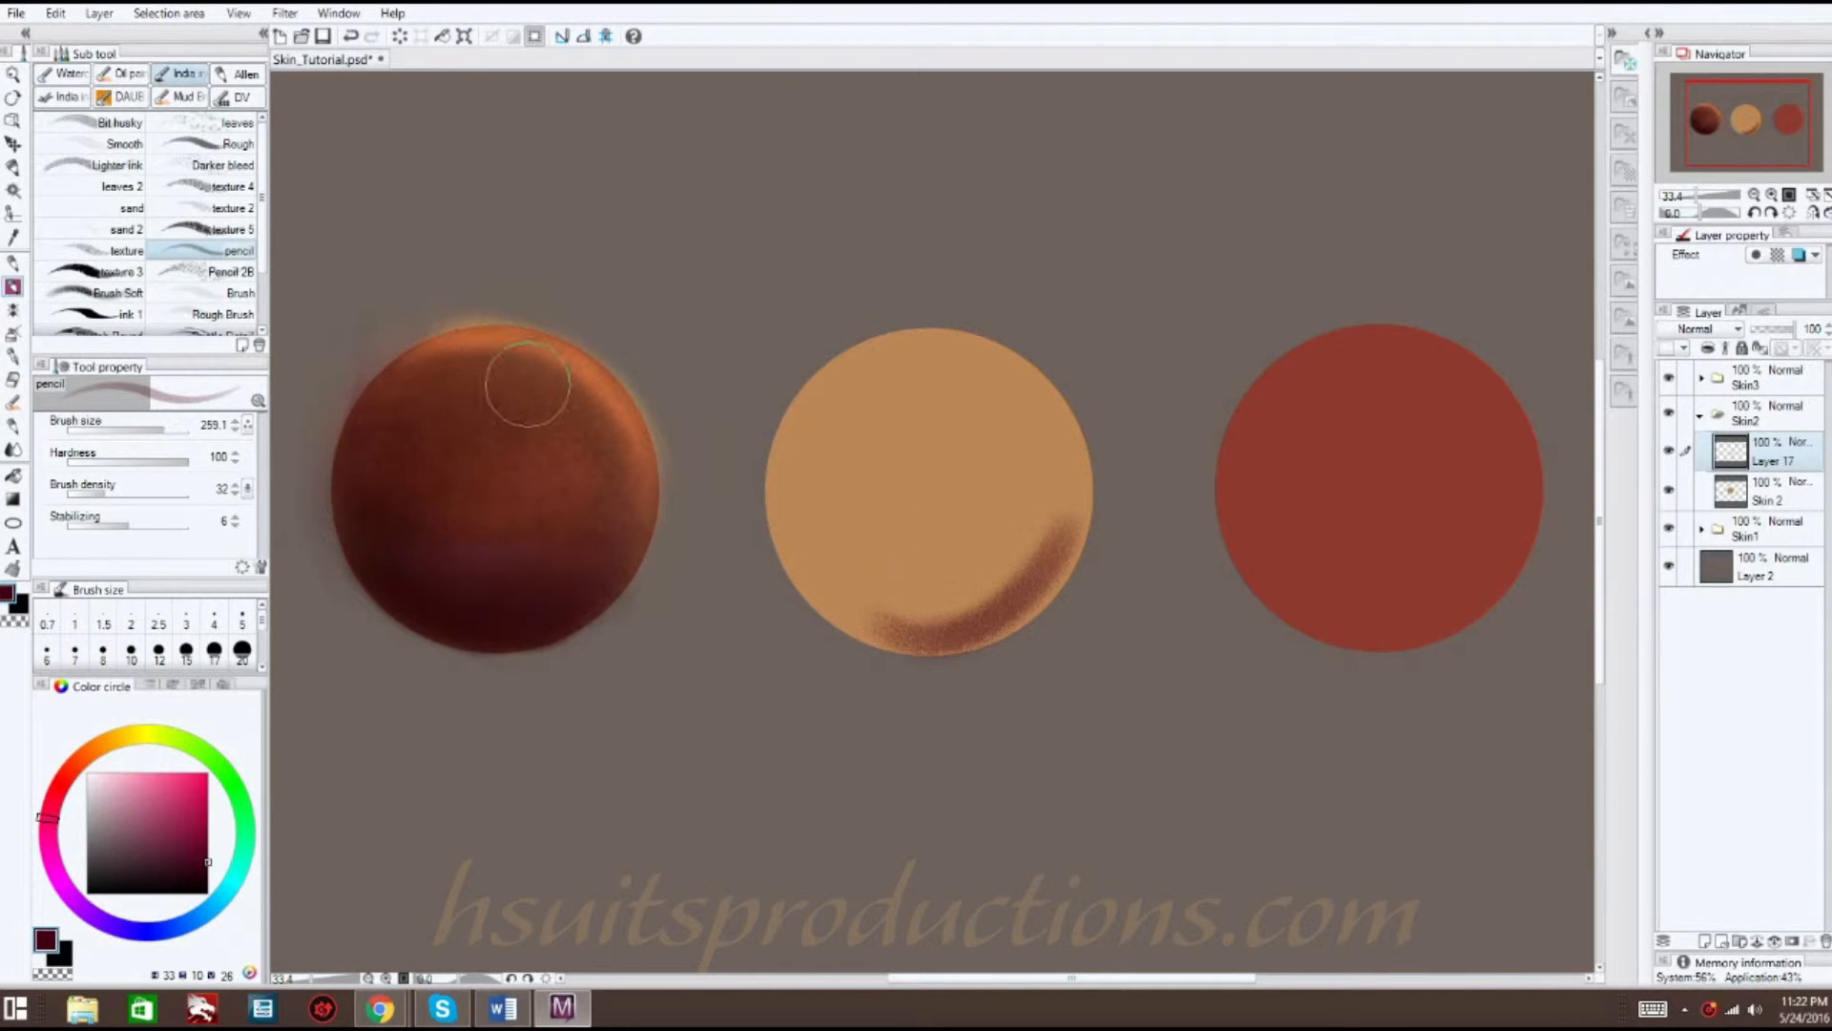
pyautogui.click(222, 296)
pyautogui.moveTo(983, 596)
pyautogui.mouseDown()
pyautogui.moveTo(839, 587)
pyautogui.moveTo(792, 482)
pyautogui.moveTo(859, 611)
pyautogui.moveTo(1002, 591)
pyautogui.moveTo(816, 511)
pyautogui.moveTo(854, 577)
pyautogui.mouseUp()
# - Soften the maroon shadow into the tan circle with Color mixing at size 303.2
pyautogui.click(13, 379)
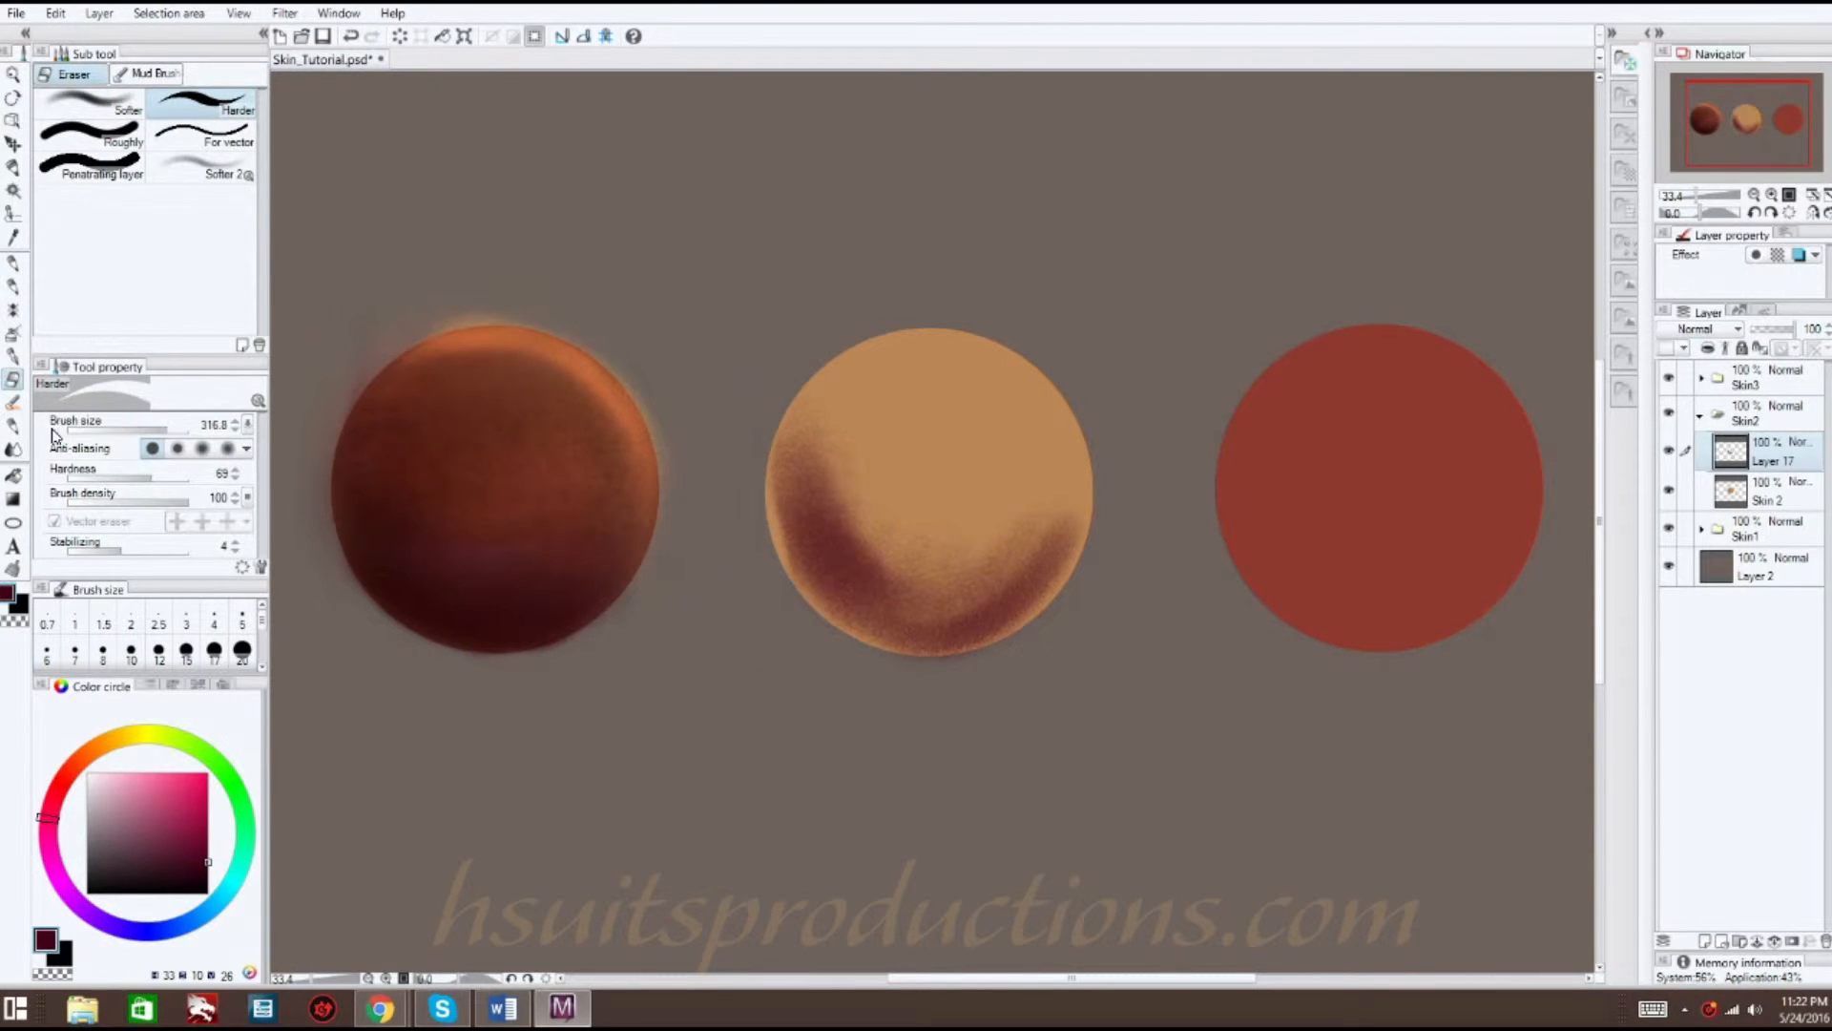
pyautogui.click(12, 450)
pyautogui.moveTo(847, 458)
pyautogui.mouseDown()
pyautogui.moveTo(849, 530)
pyautogui.moveTo(823, 524)
pyautogui.moveTo(810, 424)
pyautogui.moveTo(835, 559)
pyautogui.moveTo(813, 520)
pyautogui.moveTo(932, 595)
pyautogui.moveTo(1033, 509)
pyautogui.moveTo(950, 613)
pyautogui.moveTo(846, 572)
pyautogui.mouseUp()
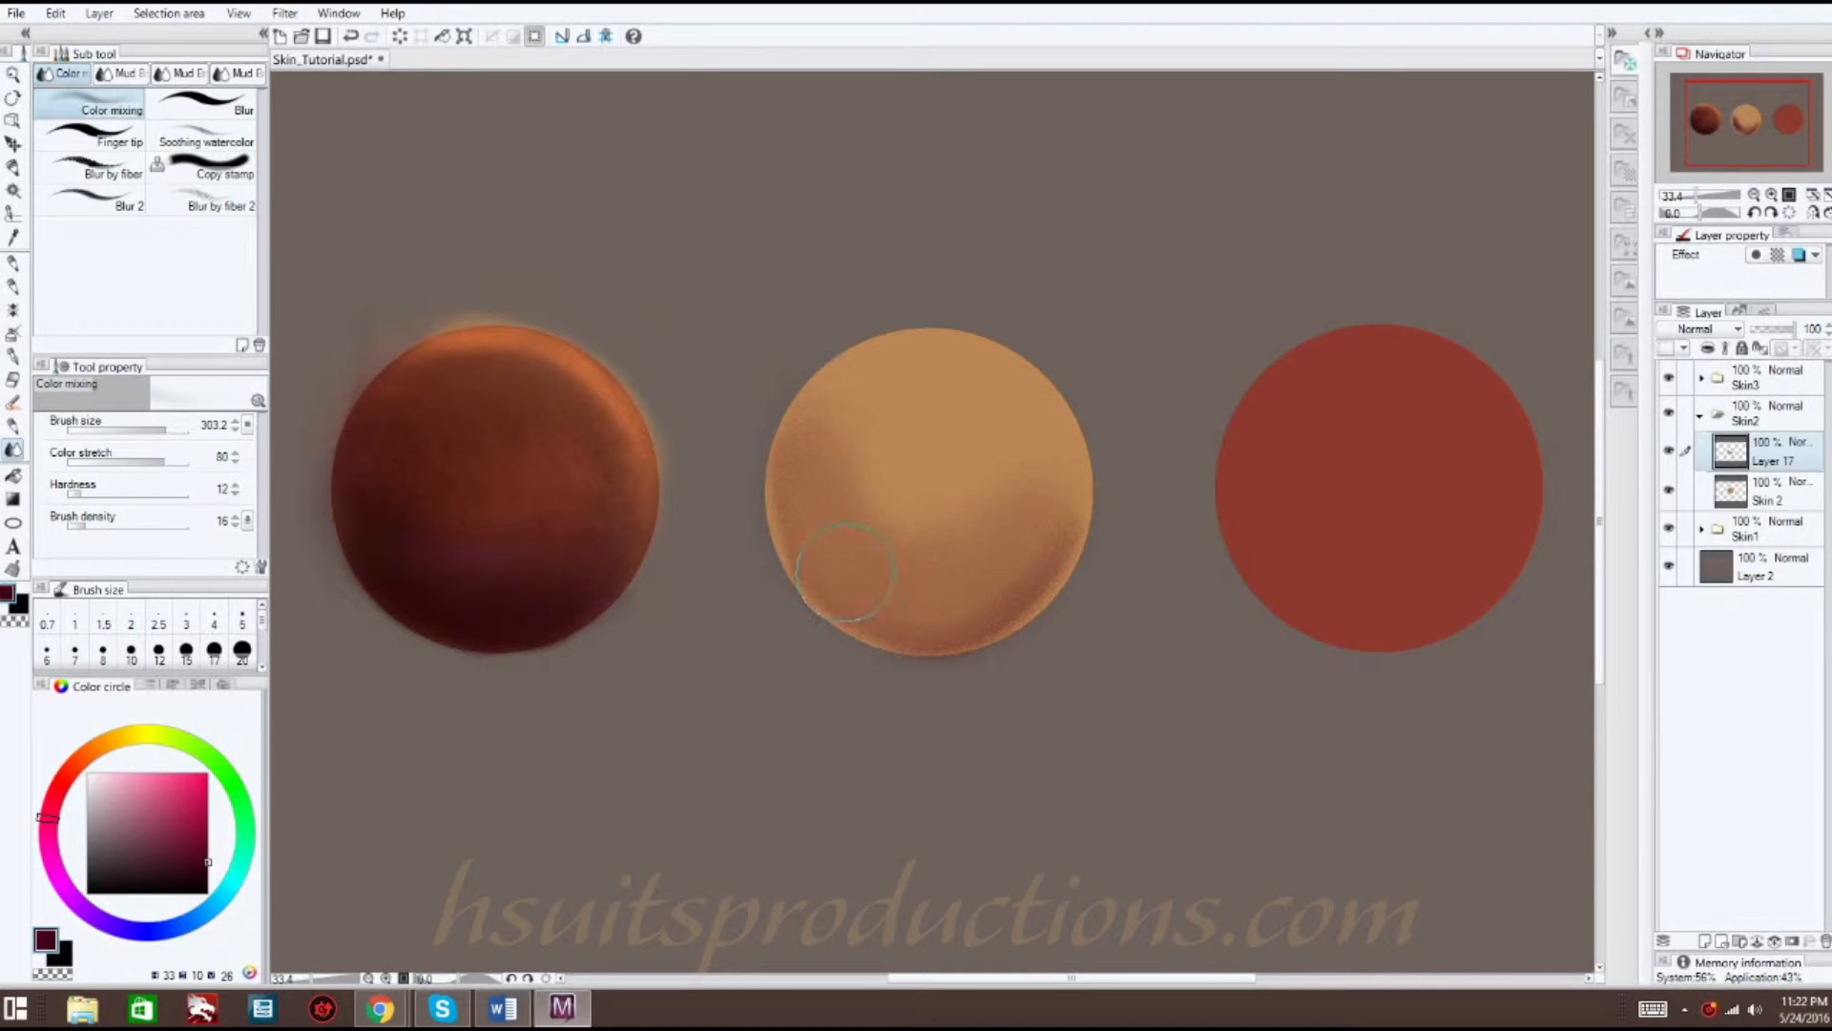
# - Finish blending the maroon shadow, then brush a muted maroon shade along the tan circle's lower edge at size 239.5 and blend it with Color mixing
pyautogui.moveTo(782, 491)
pyautogui.mouseDown()
pyautogui.moveTo(838, 456)
pyautogui.moveTo(1036, 547)
pyautogui.moveTo(1054, 480)
pyautogui.moveTo(871, 614)
pyautogui.mouseUp()
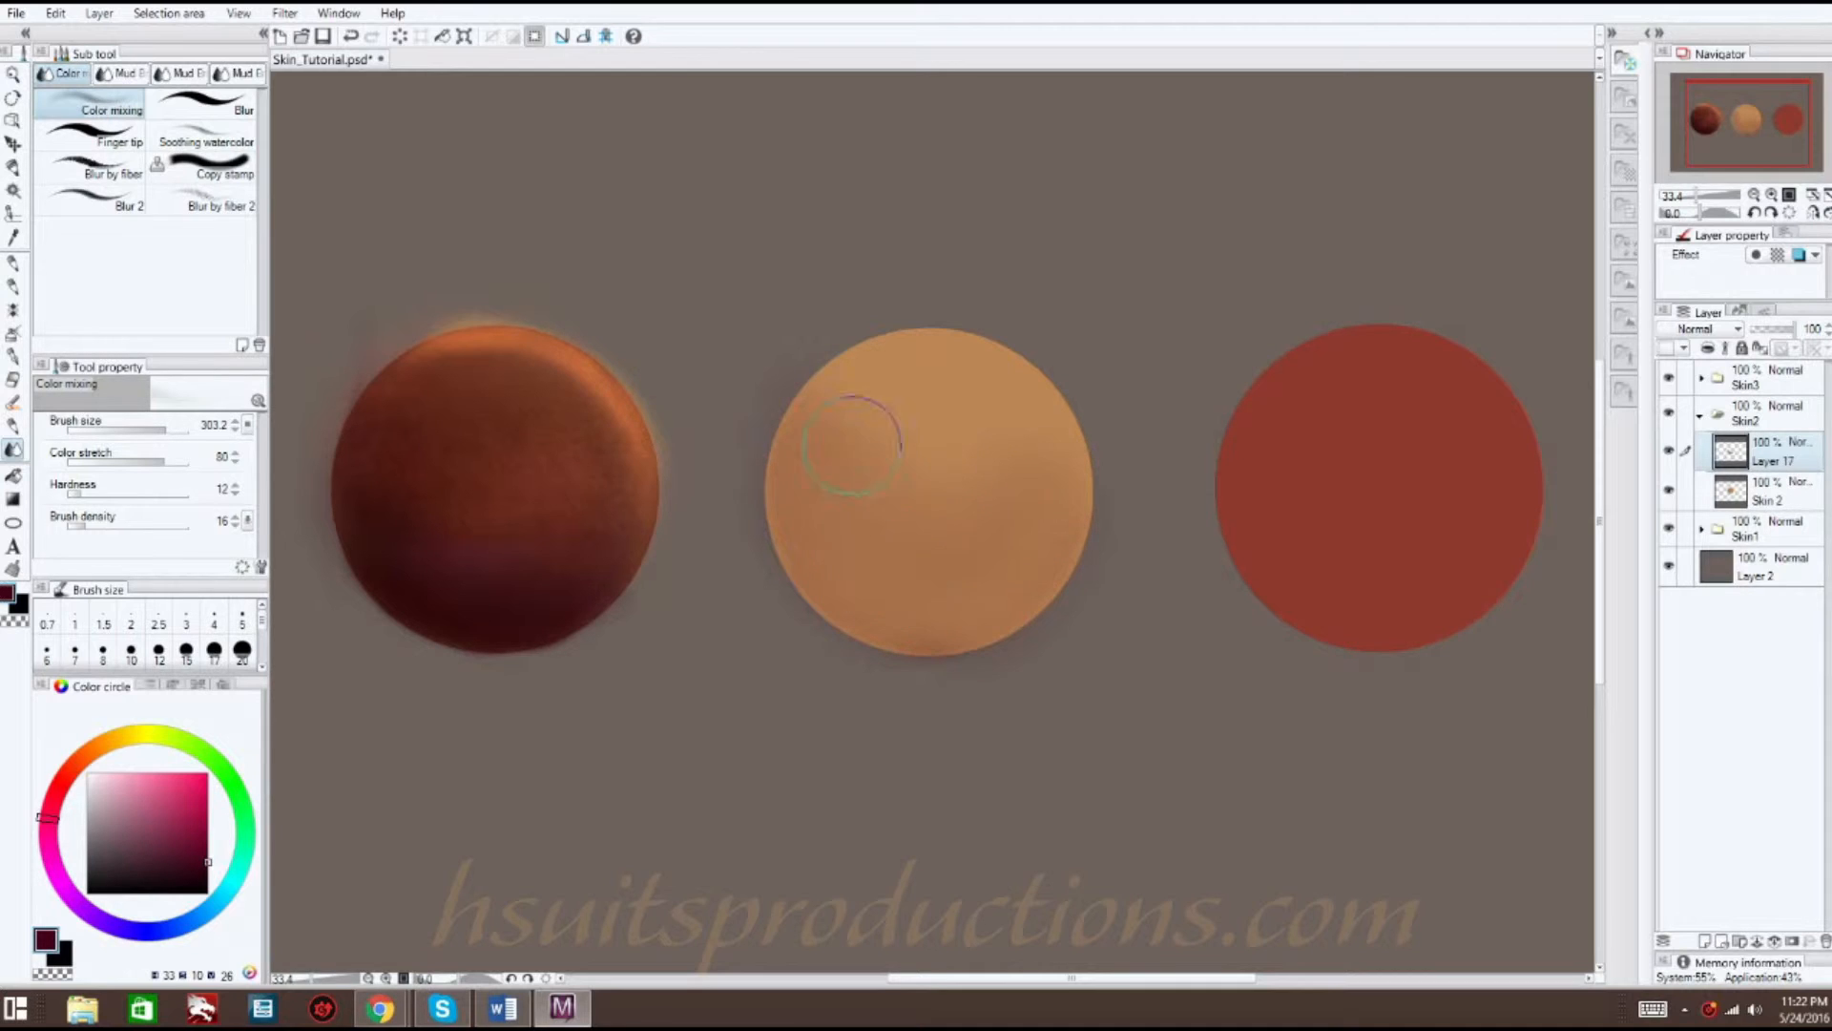
pyautogui.click(11, 290)
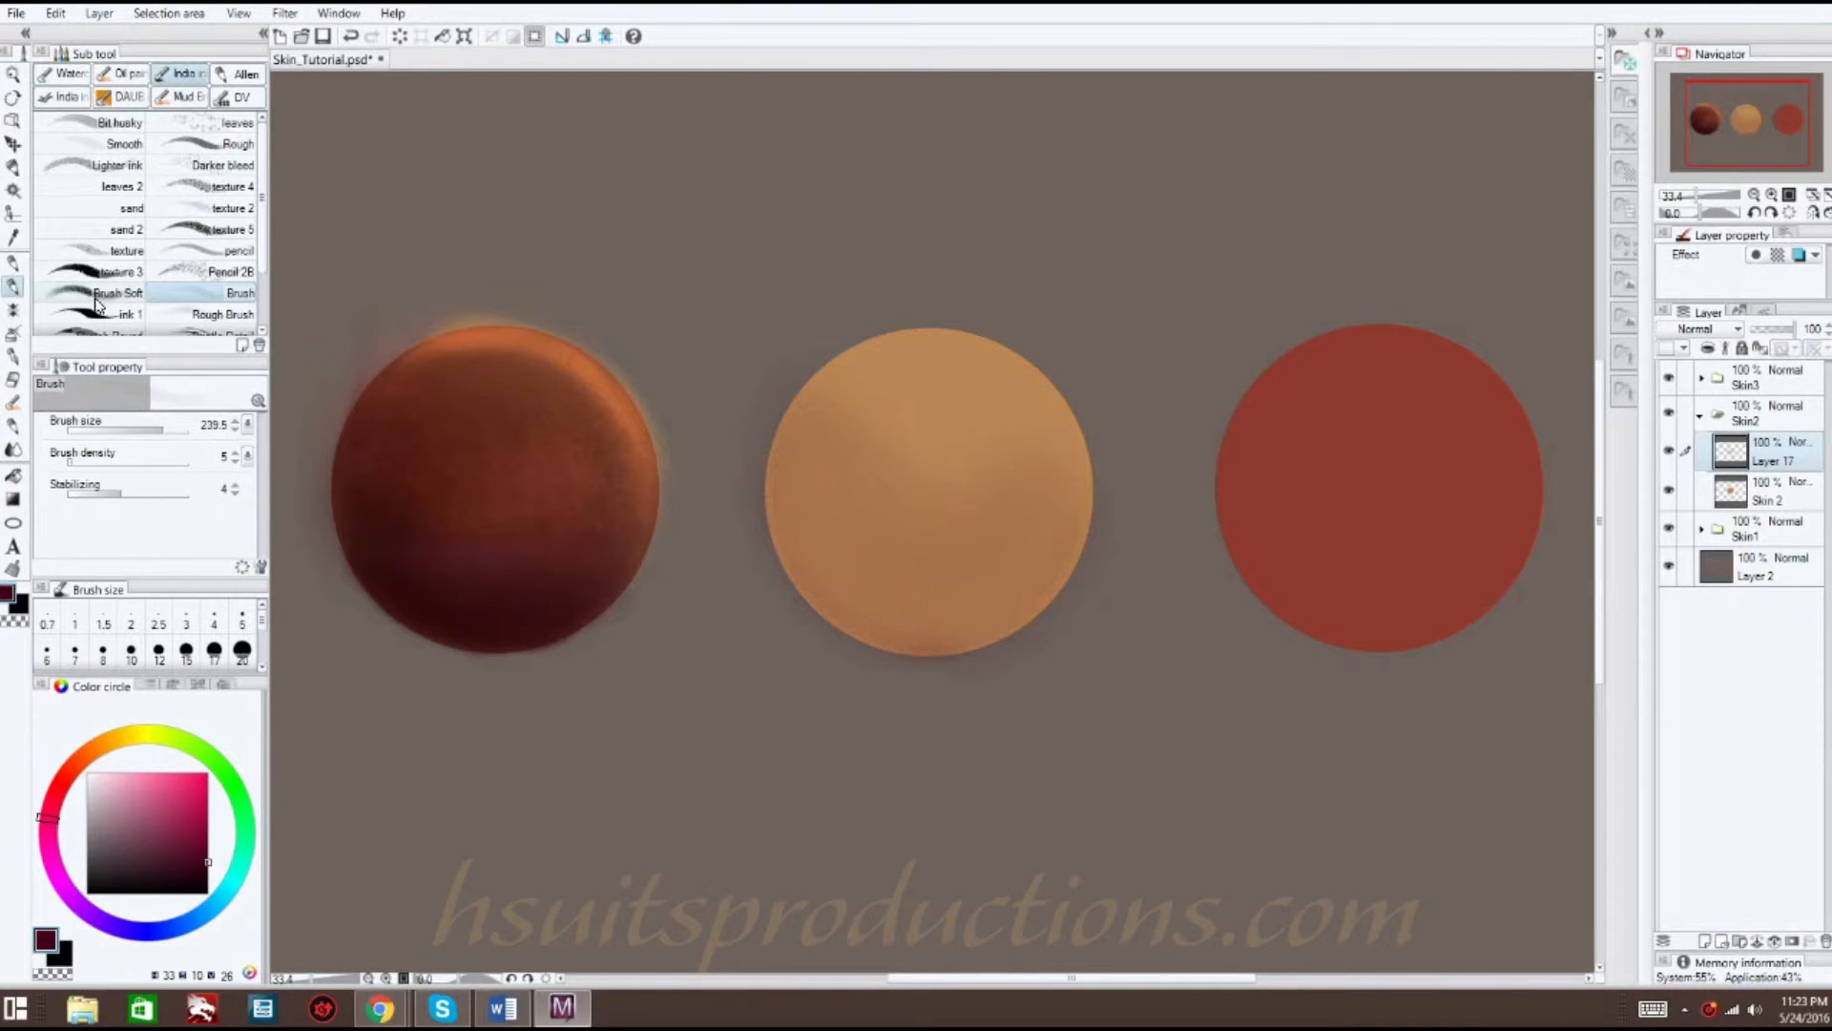
pyautogui.click(153, 857)
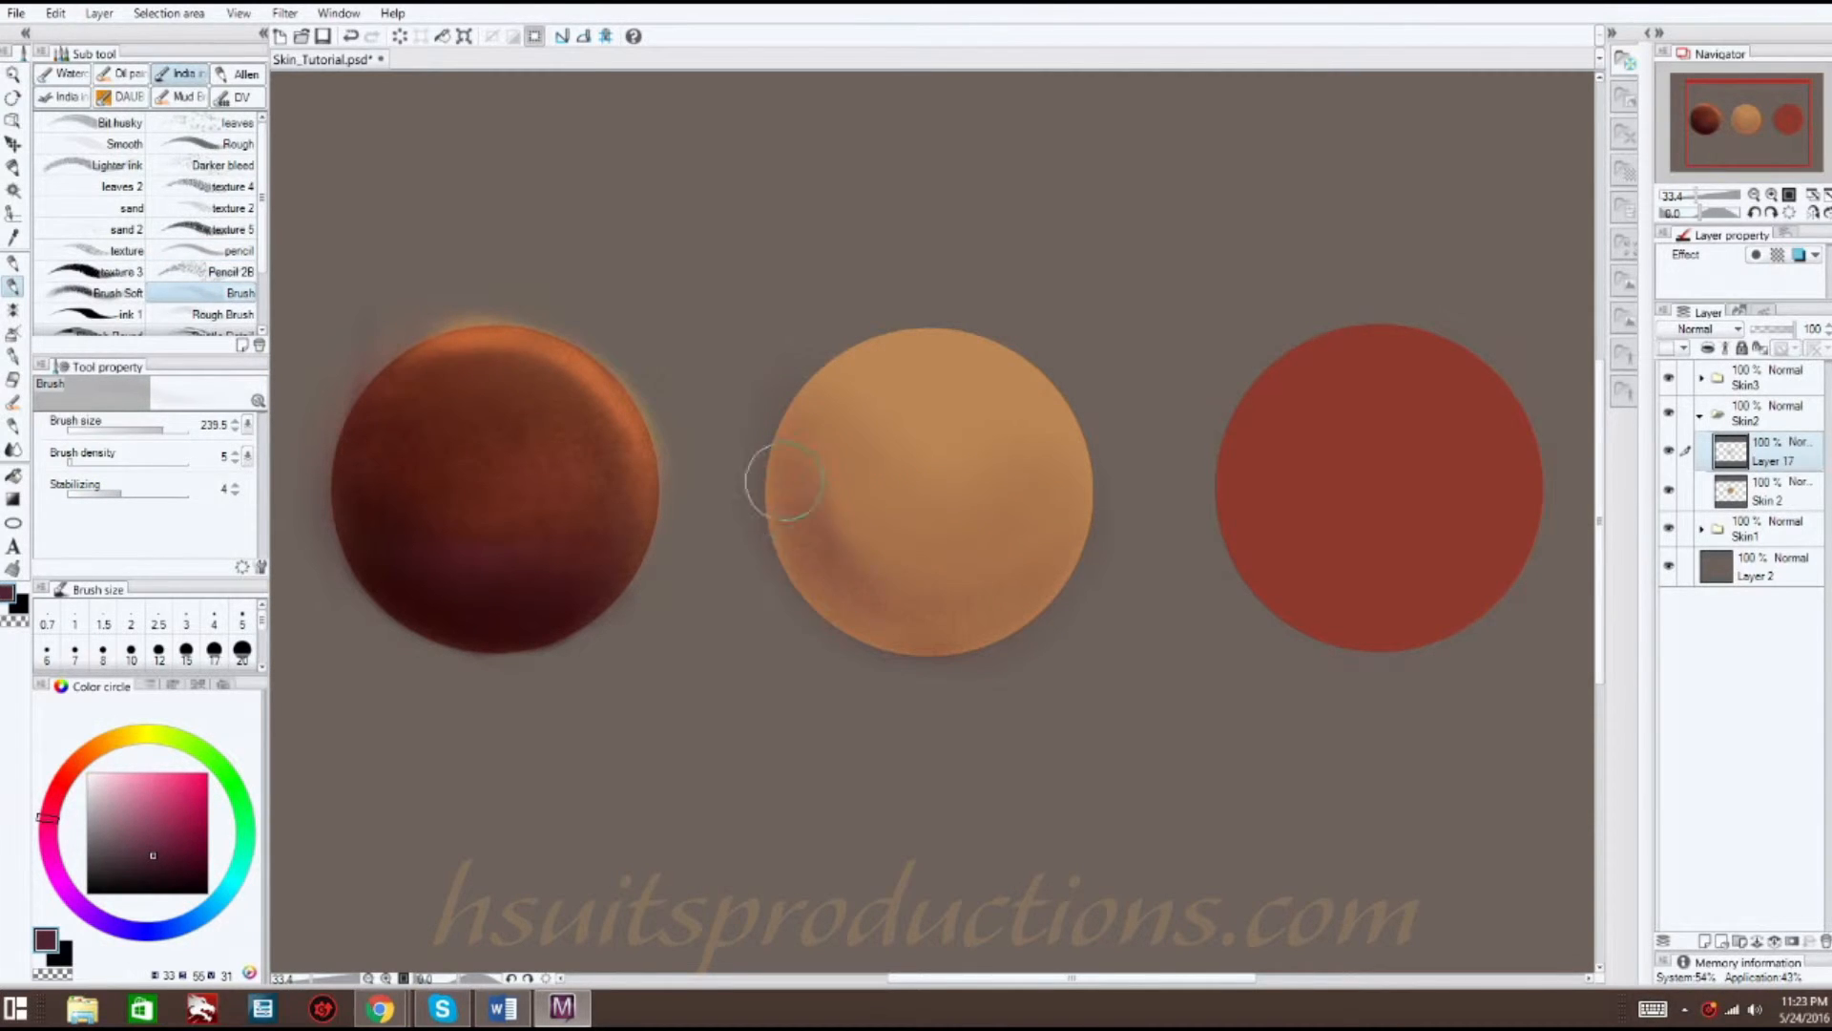
pyautogui.moveTo(970, 559)
pyautogui.mouseDown()
pyautogui.moveTo(916, 633)
pyautogui.moveTo(776, 499)
pyautogui.moveTo(1017, 573)
pyautogui.mouseUp()
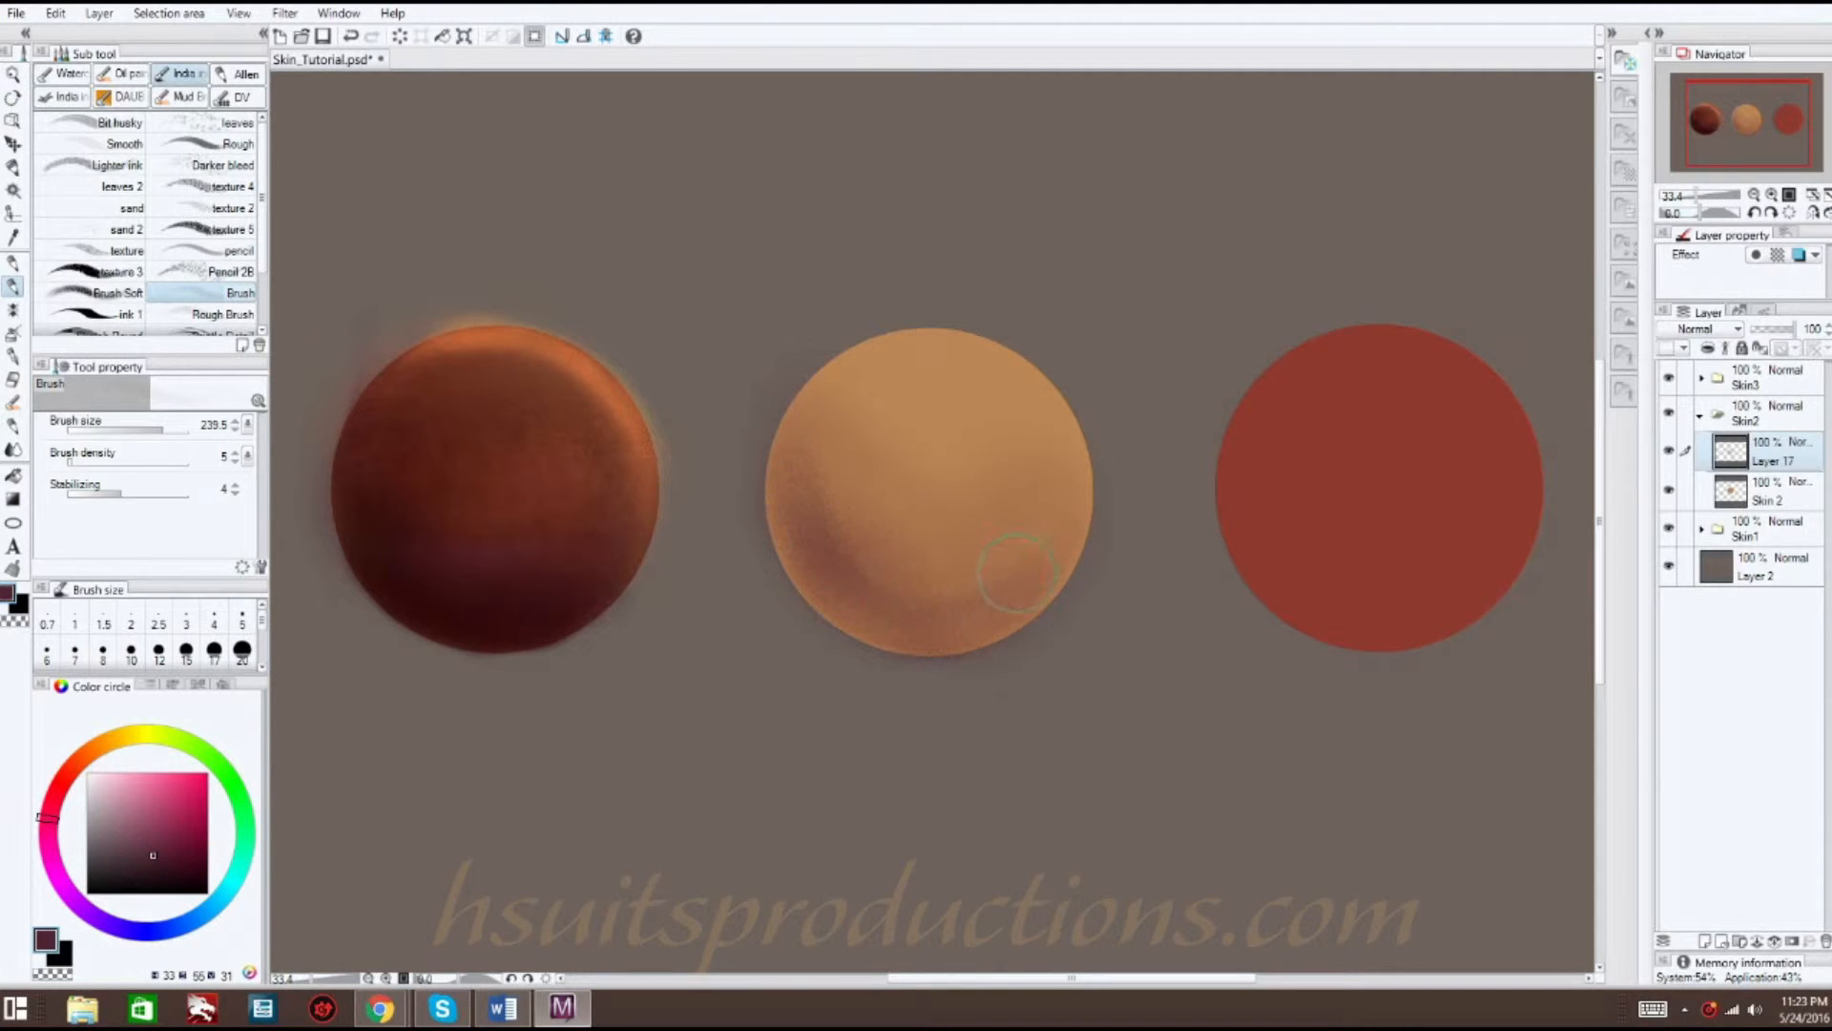
pyautogui.click(14, 445)
pyautogui.moveTo(796, 449)
pyautogui.mouseDown()
pyautogui.moveTo(812, 522)
pyautogui.moveTo(895, 568)
pyautogui.mouseUp()
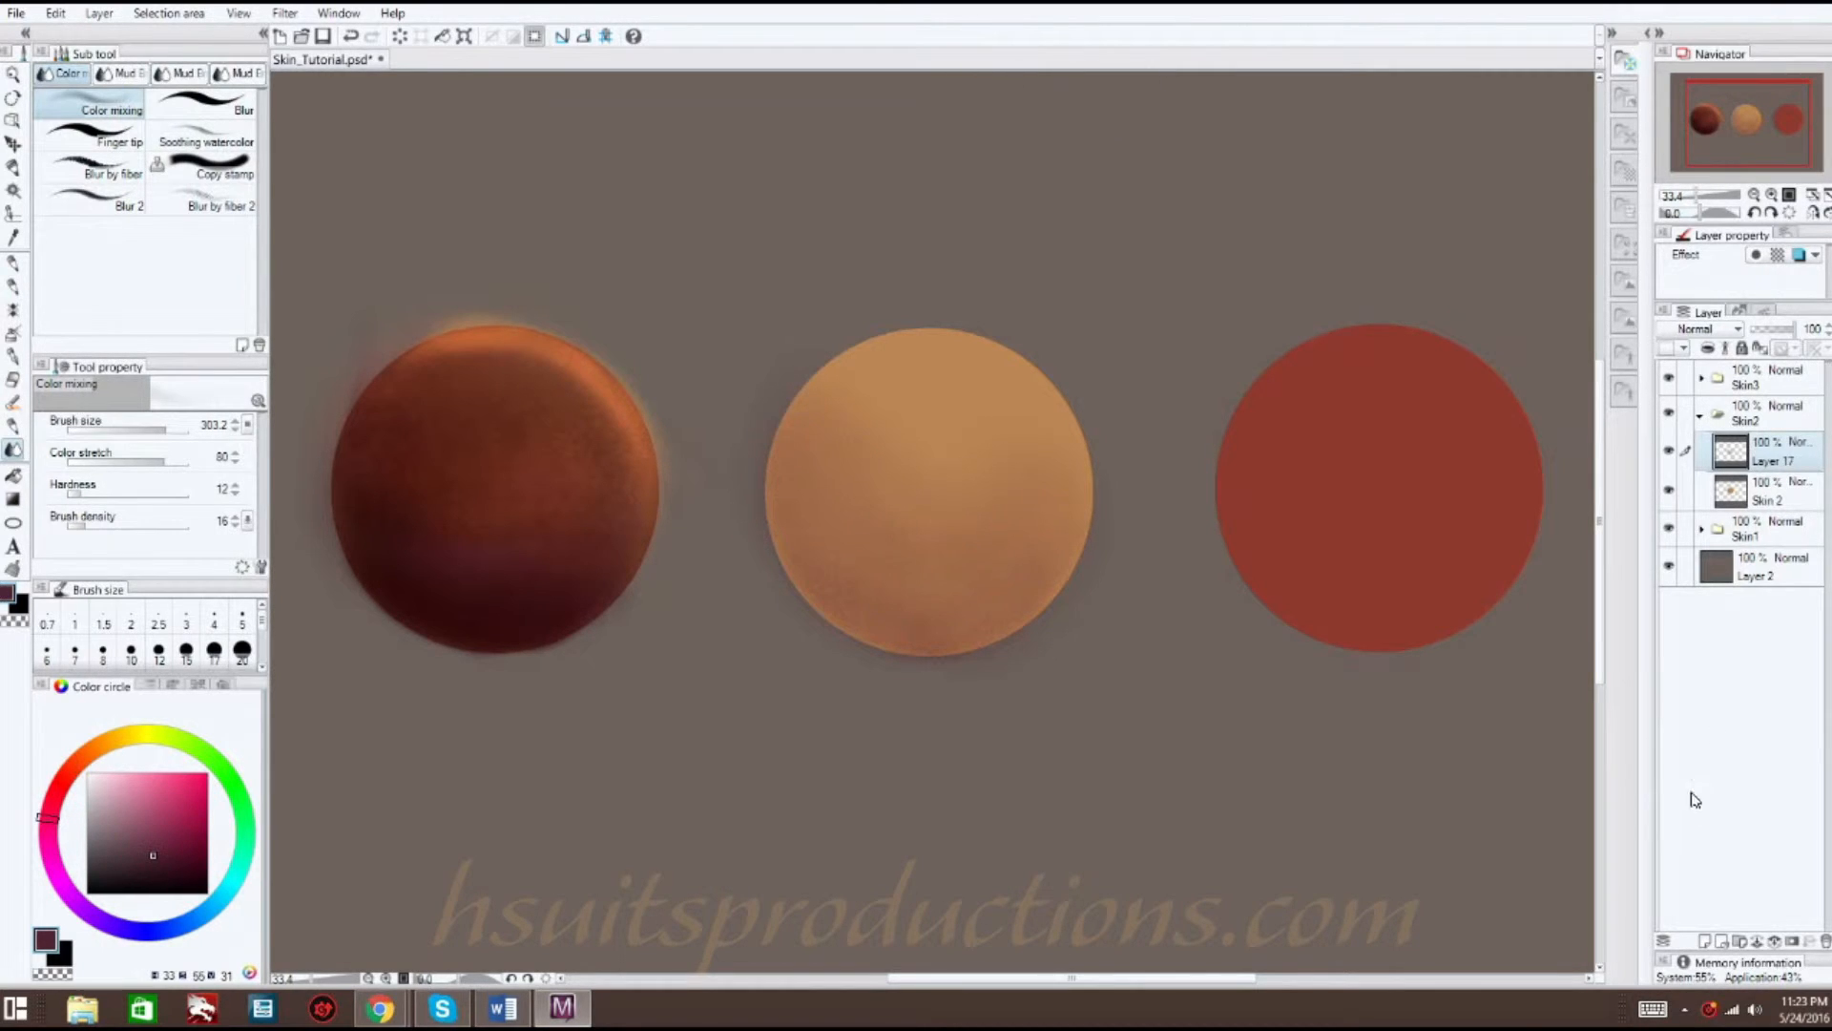
# - On a new Add (Glow) layer in Skin2, brush a light orange highlight over the tan circle's top and right side and blend it with Color mixing
pyautogui.click(1707, 941)
pyautogui.click(1703, 329)
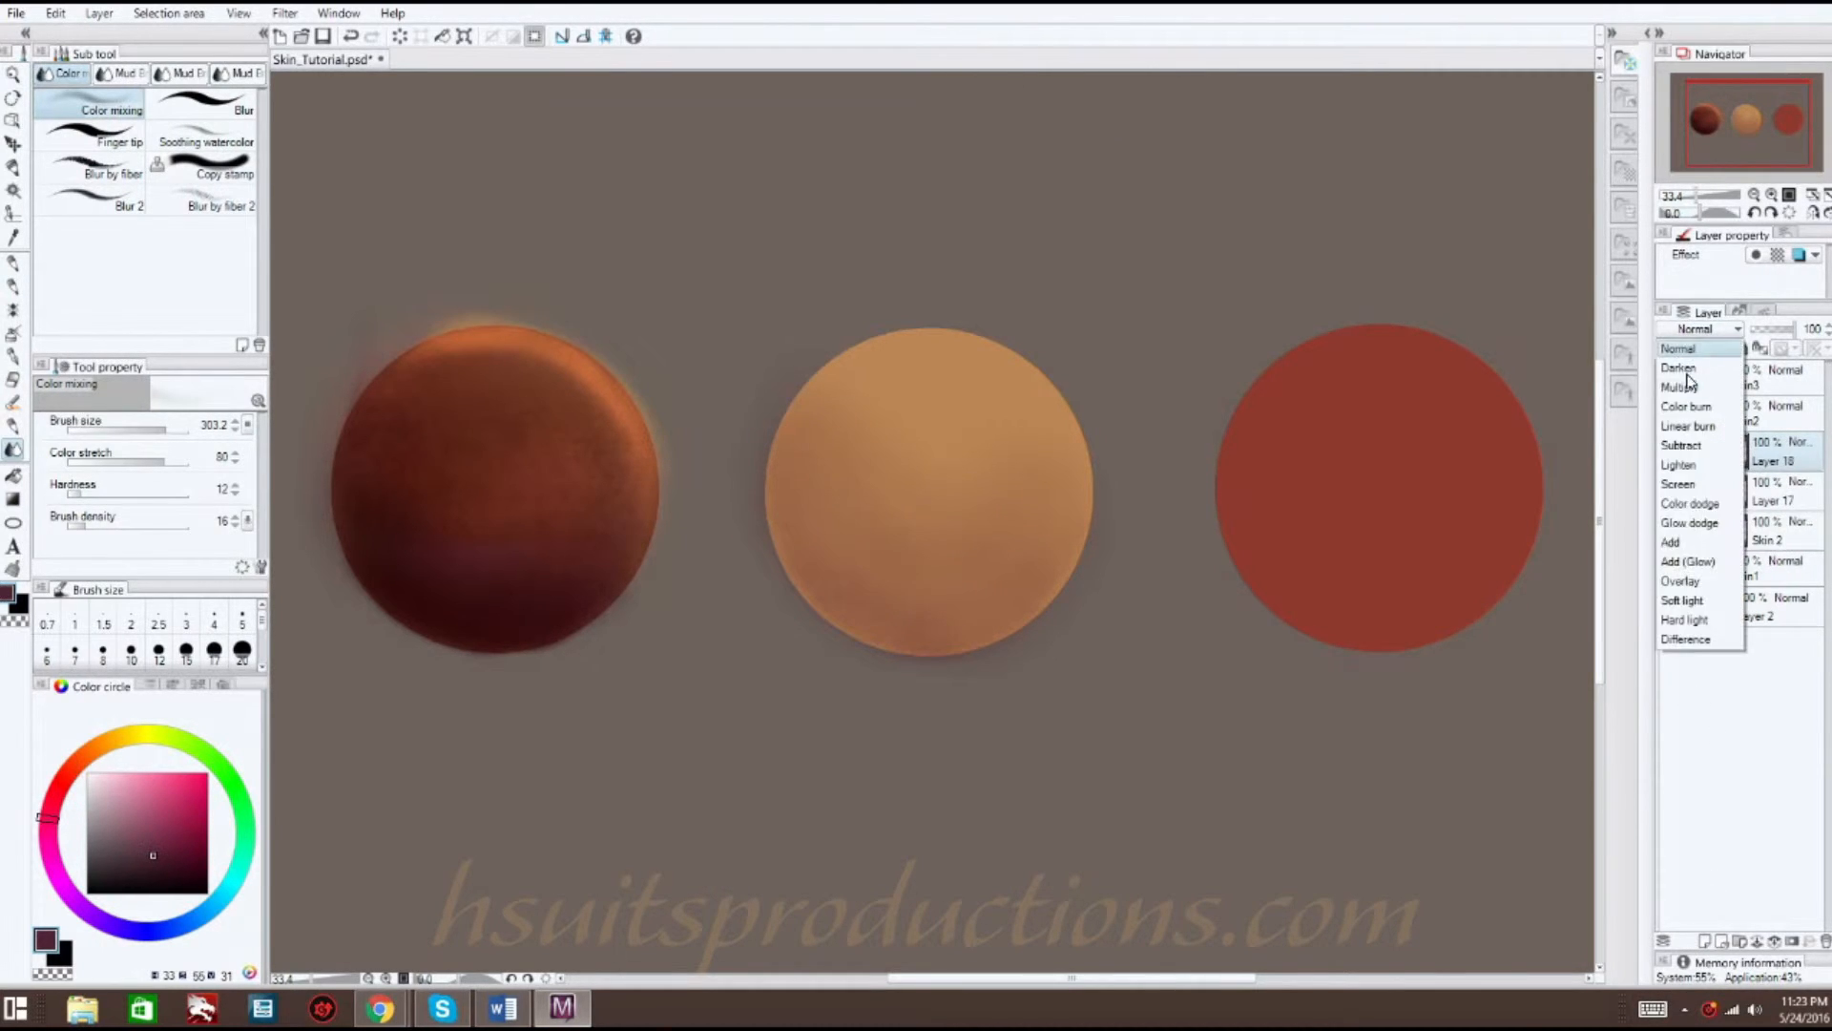
pyautogui.click(1699, 567)
pyautogui.moveTo(131, 745); pyautogui.dragTo(88, 746)
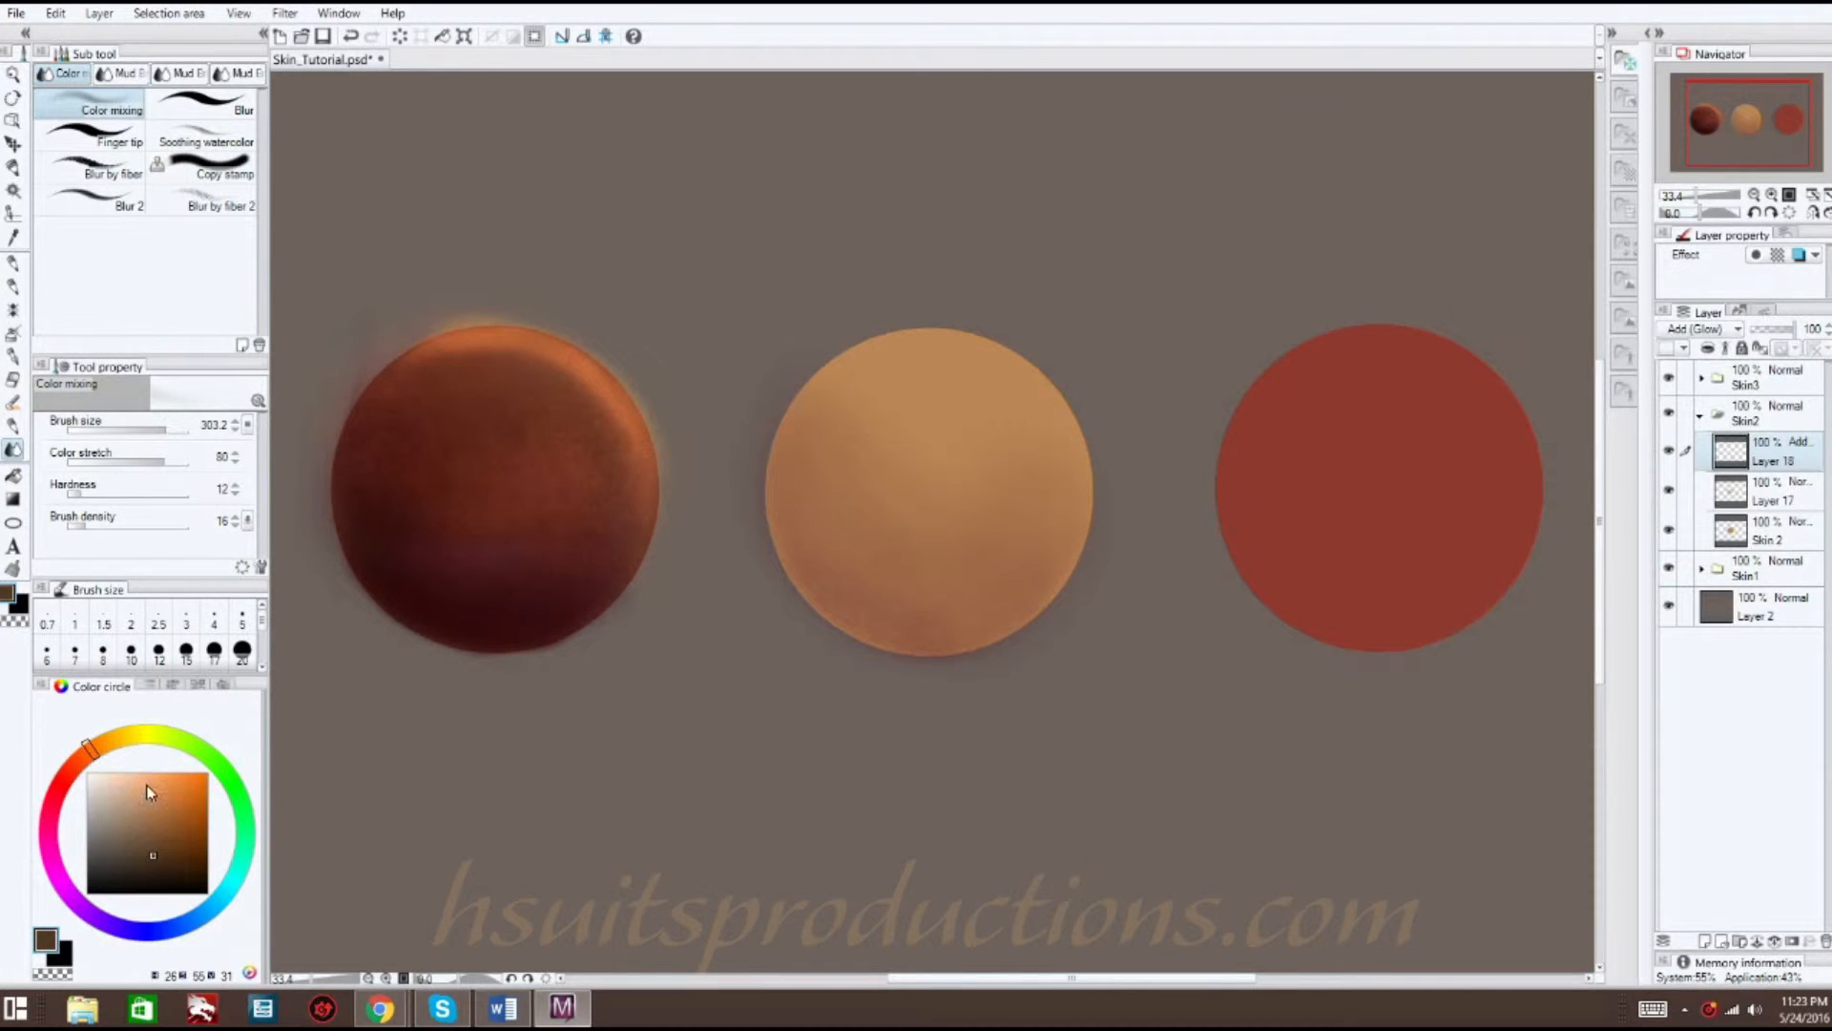
pyautogui.click(19, 290)
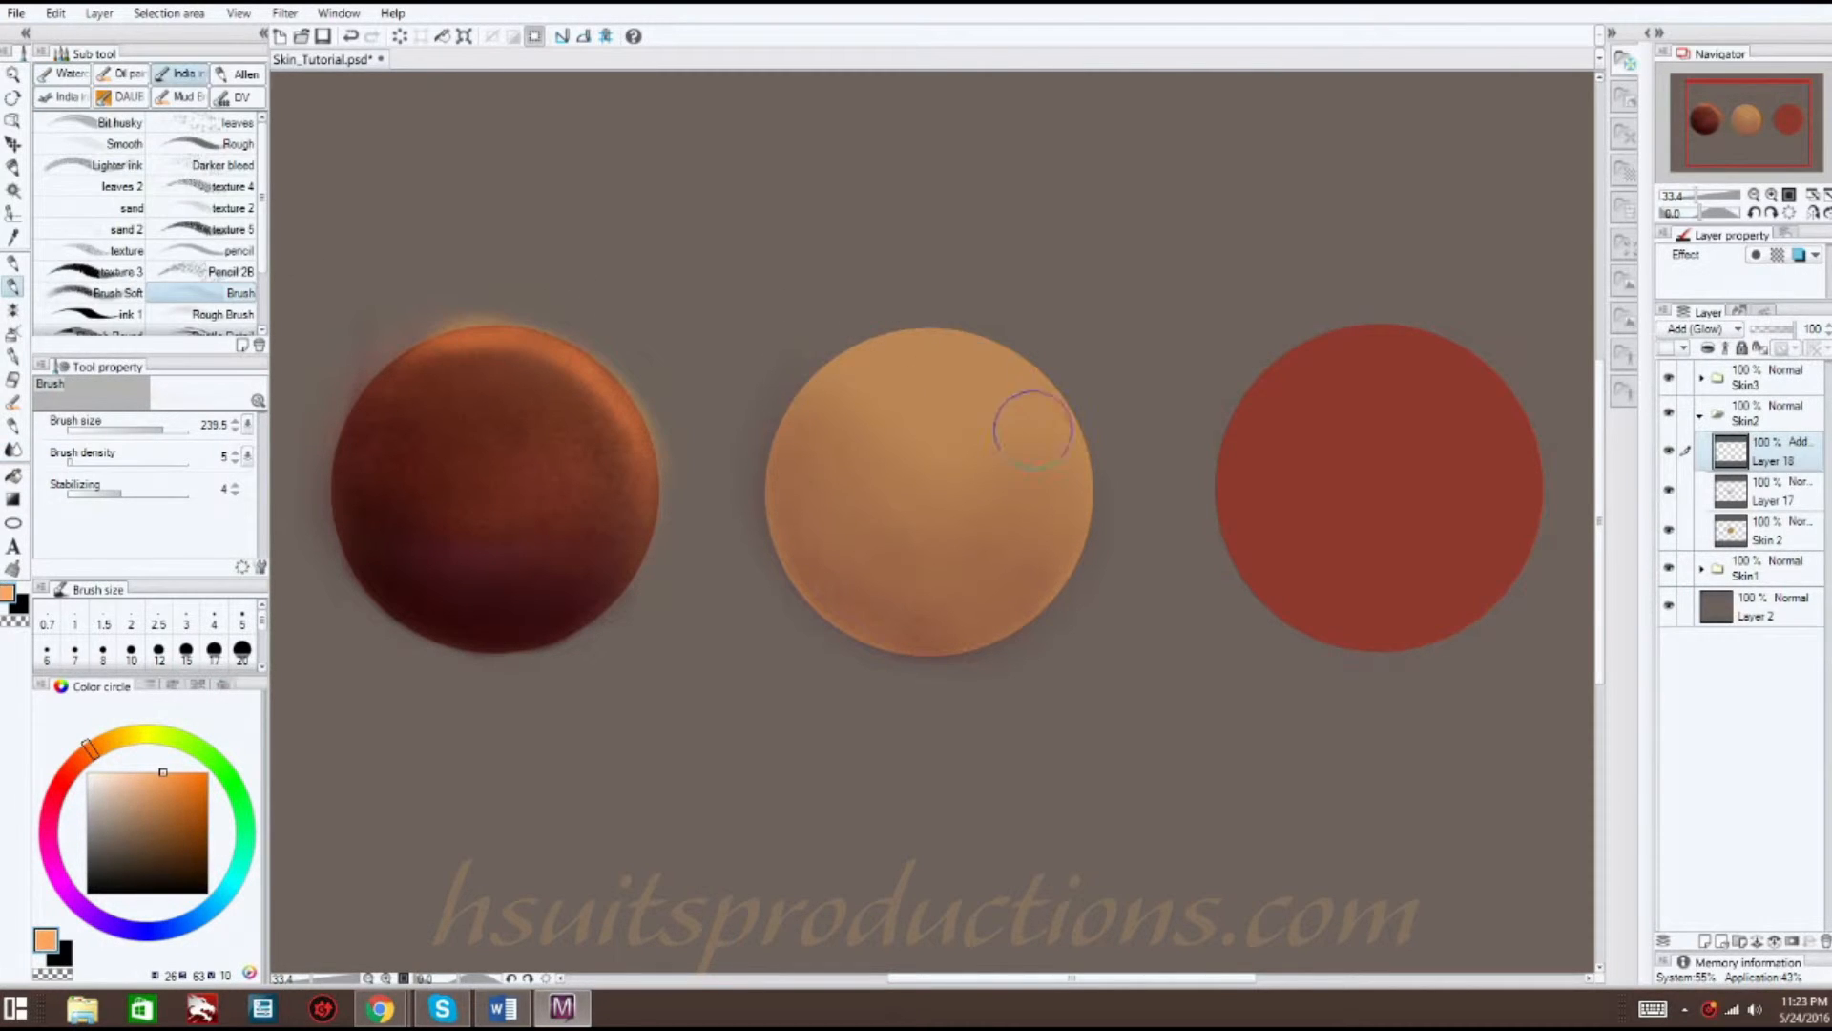
pyautogui.moveTo(1047, 390)
pyautogui.mouseDown()
pyautogui.moveTo(858, 410)
pyautogui.moveTo(1075, 478)
pyautogui.moveTo(1011, 376)
pyautogui.moveTo(1000, 420)
pyautogui.moveTo(1035, 535)
pyautogui.mouseUp()
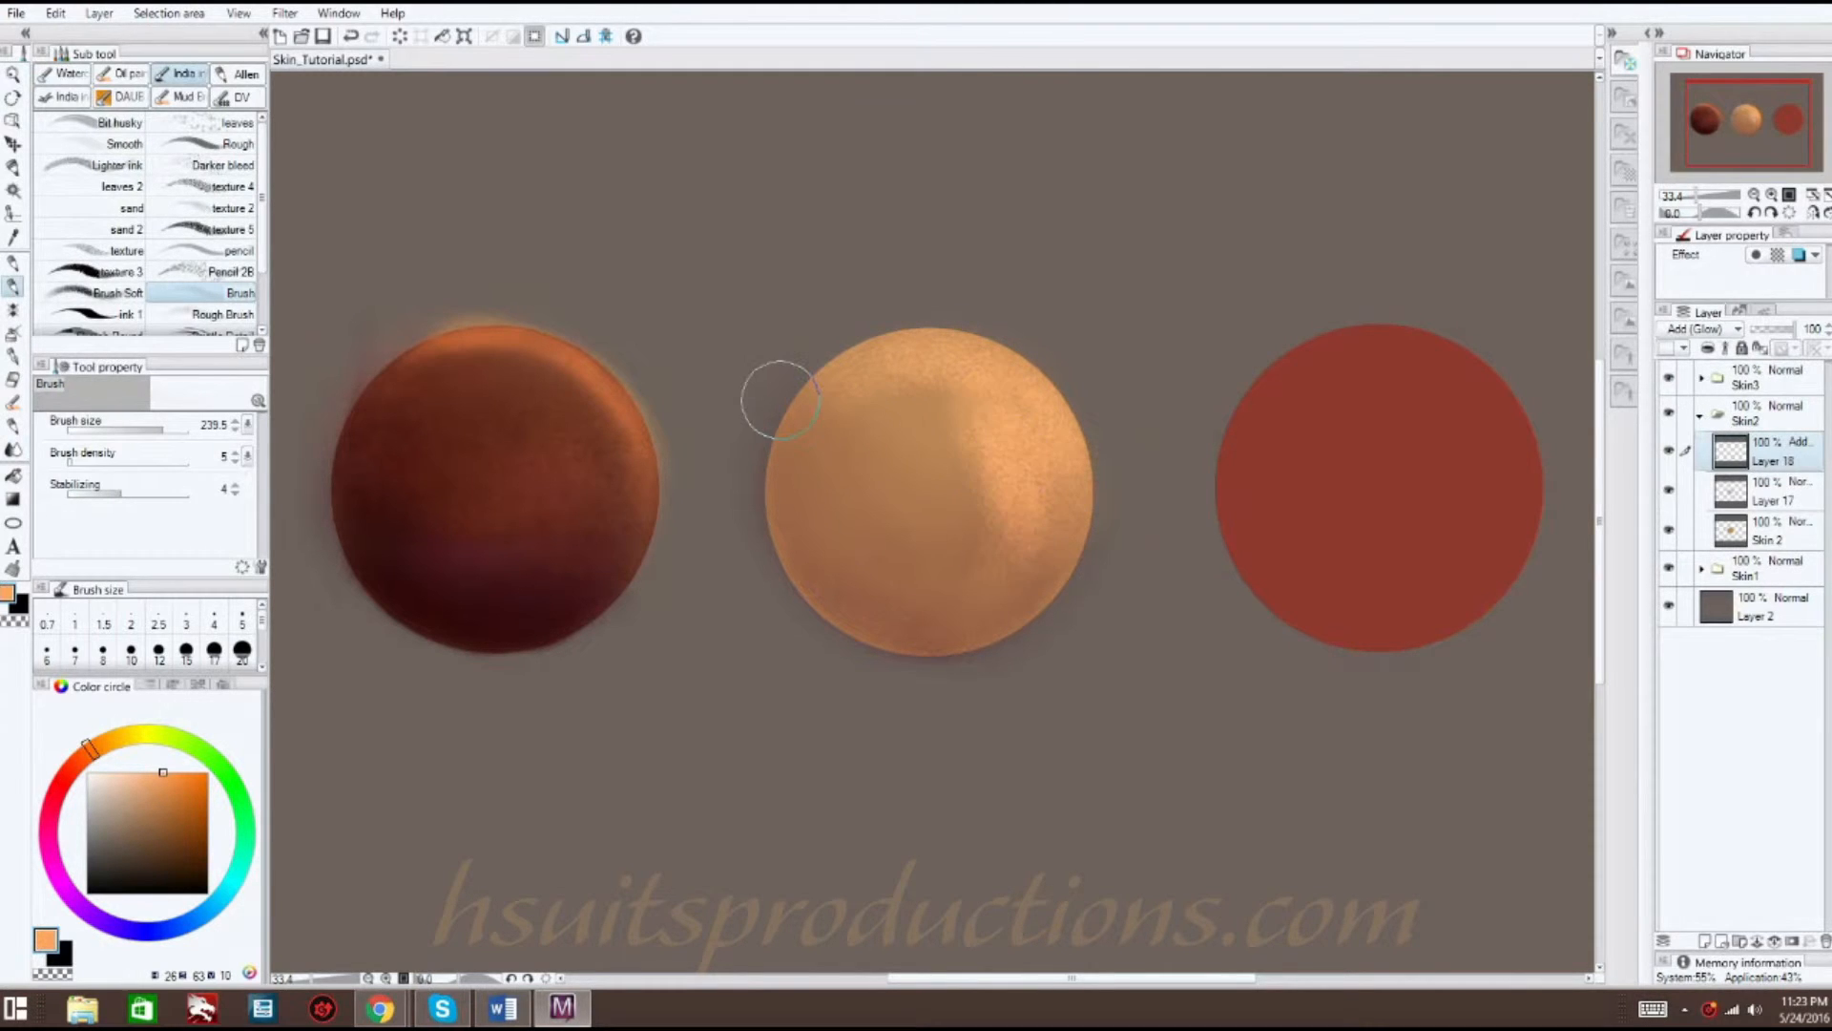
pyautogui.click(13, 449)
pyautogui.moveTo(953, 397)
pyautogui.mouseDown()
pyautogui.moveTo(961, 471)
pyautogui.moveTo(869, 425)
pyautogui.moveTo(1040, 470)
pyautogui.moveTo(1005, 556)
pyautogui.mouseUp()
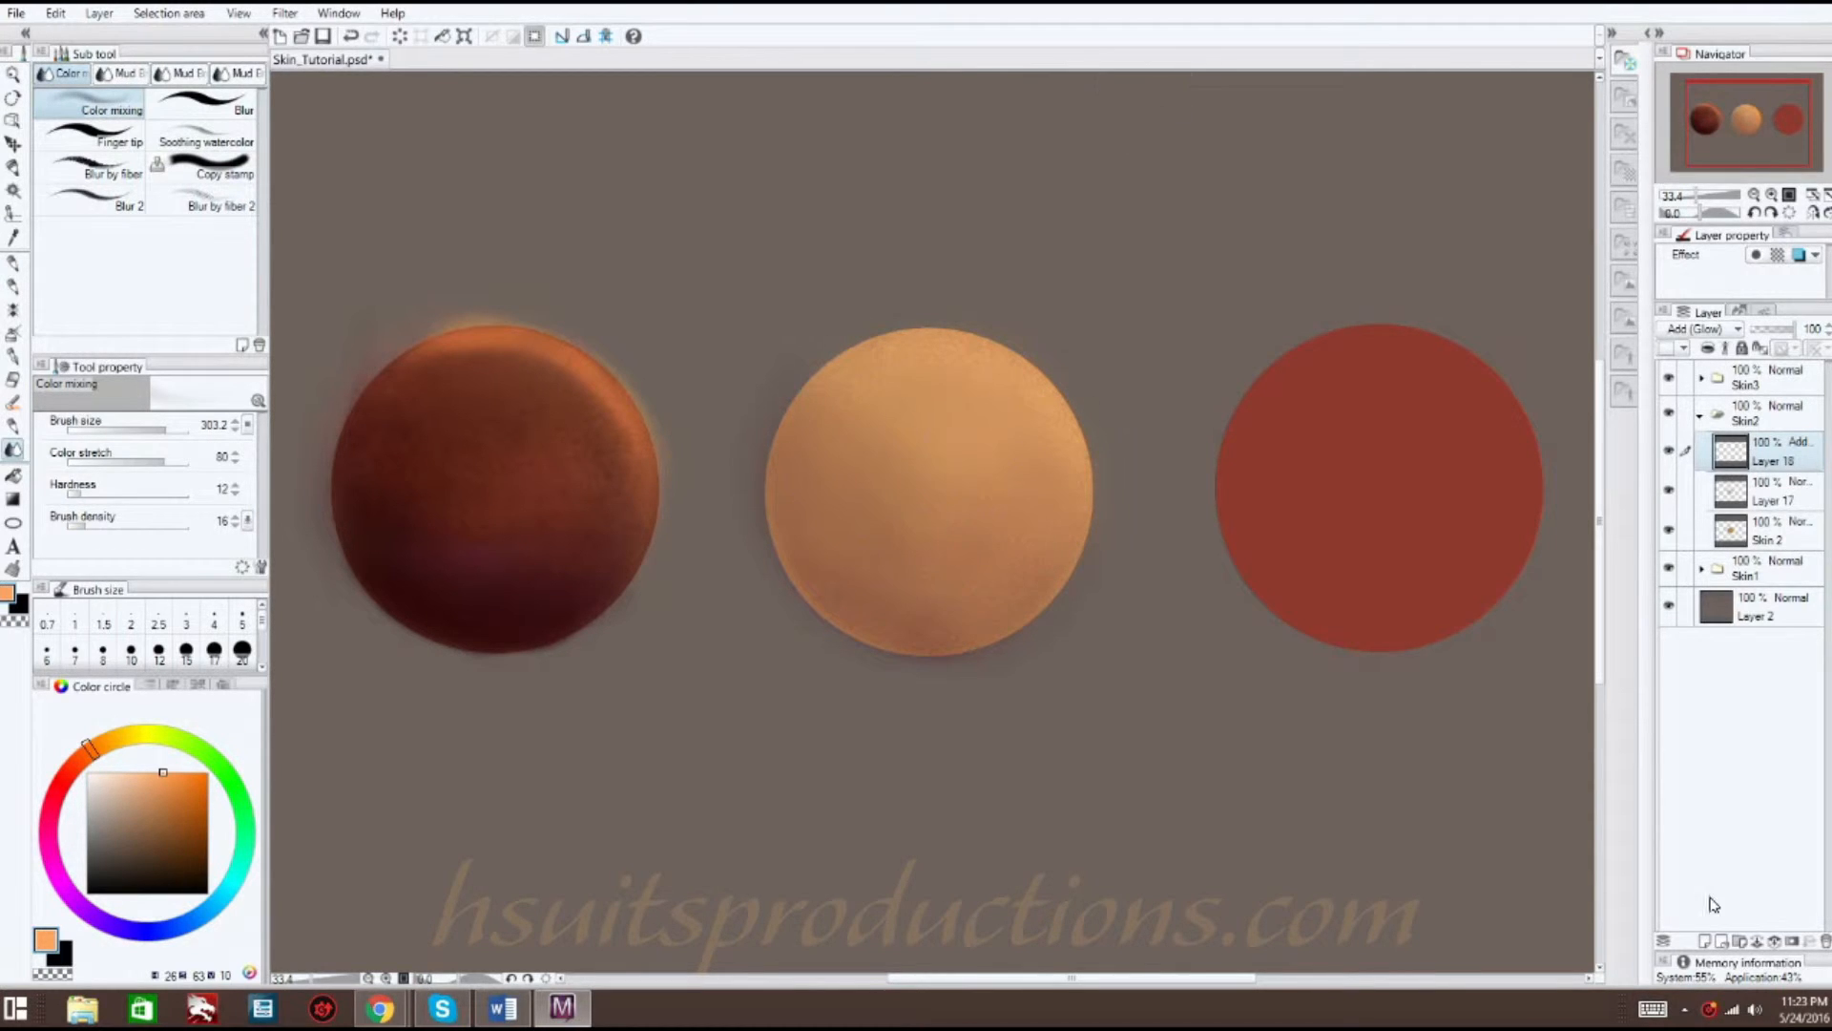
# - On a new layer, spray a muted red blush over the tan circle's centre with the Shadow airbrush at size 665.5, and lower the layer's opacity to 80%
pyautogui.click(1704, 941)
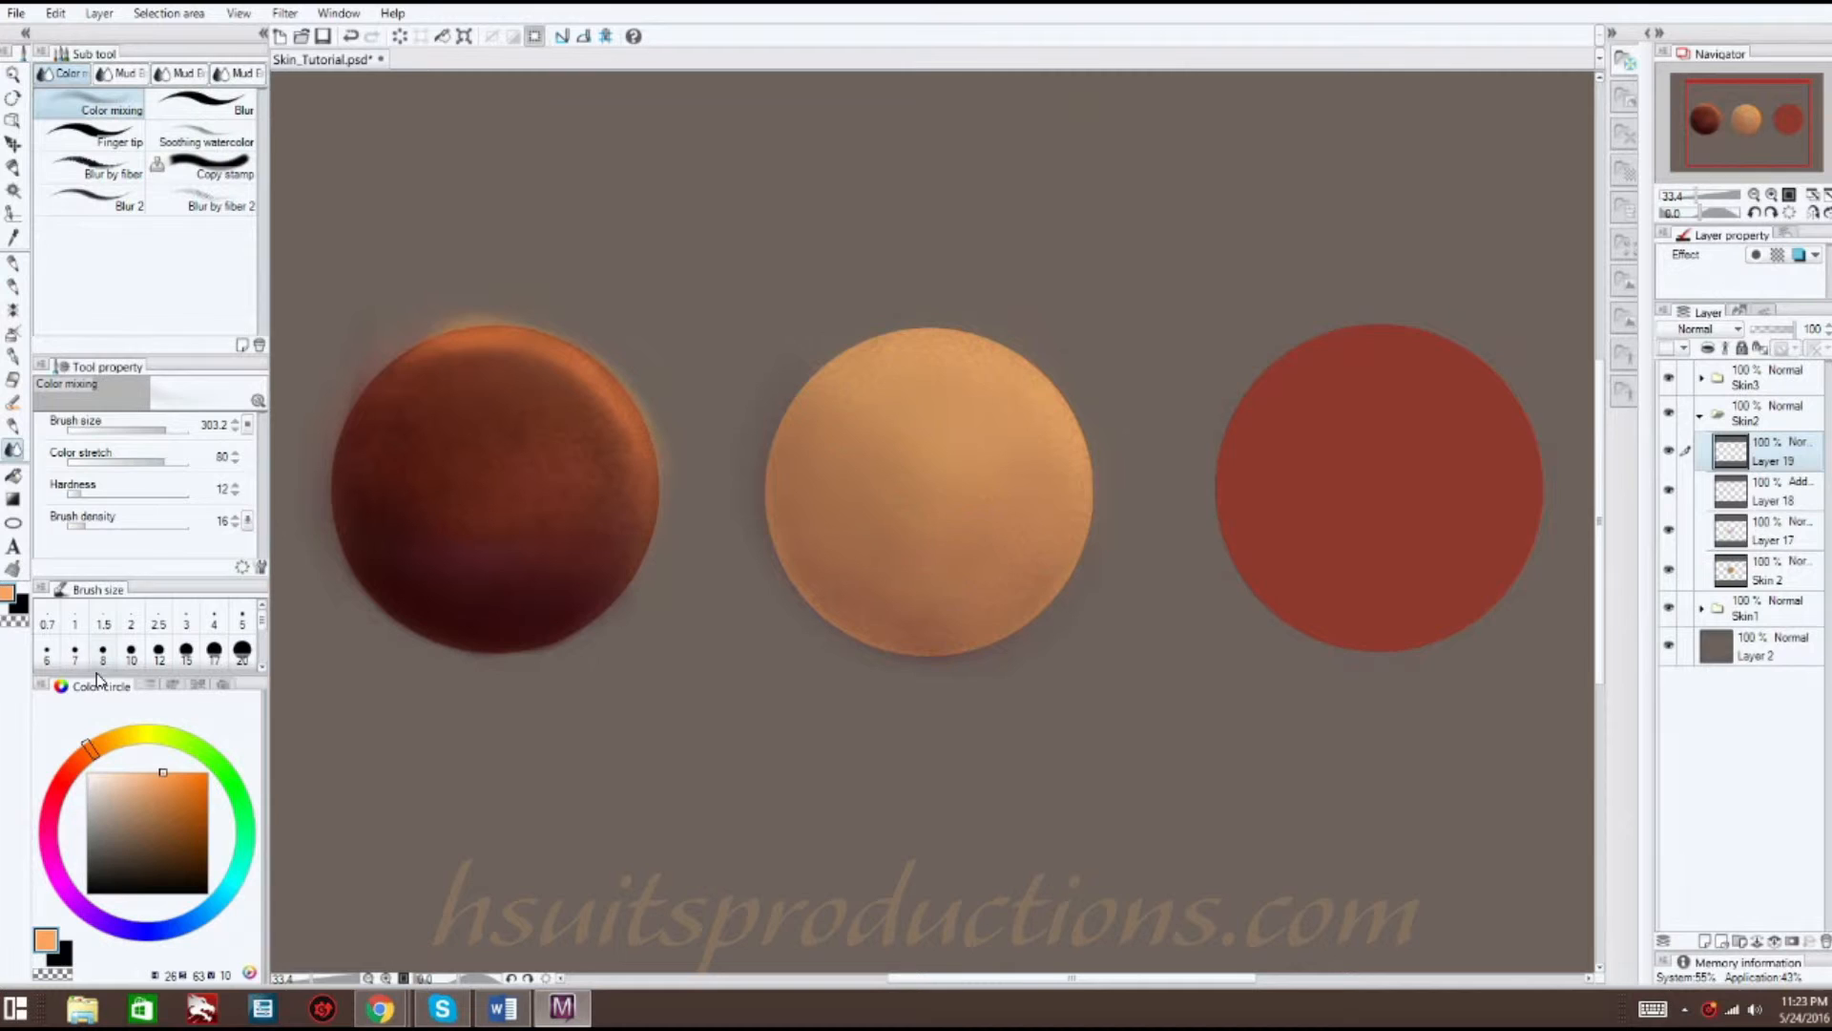
pyautogui.moveTo(86, 771); pyautogui.dragTo(59, 775)
pyautogui.click(170, 819)
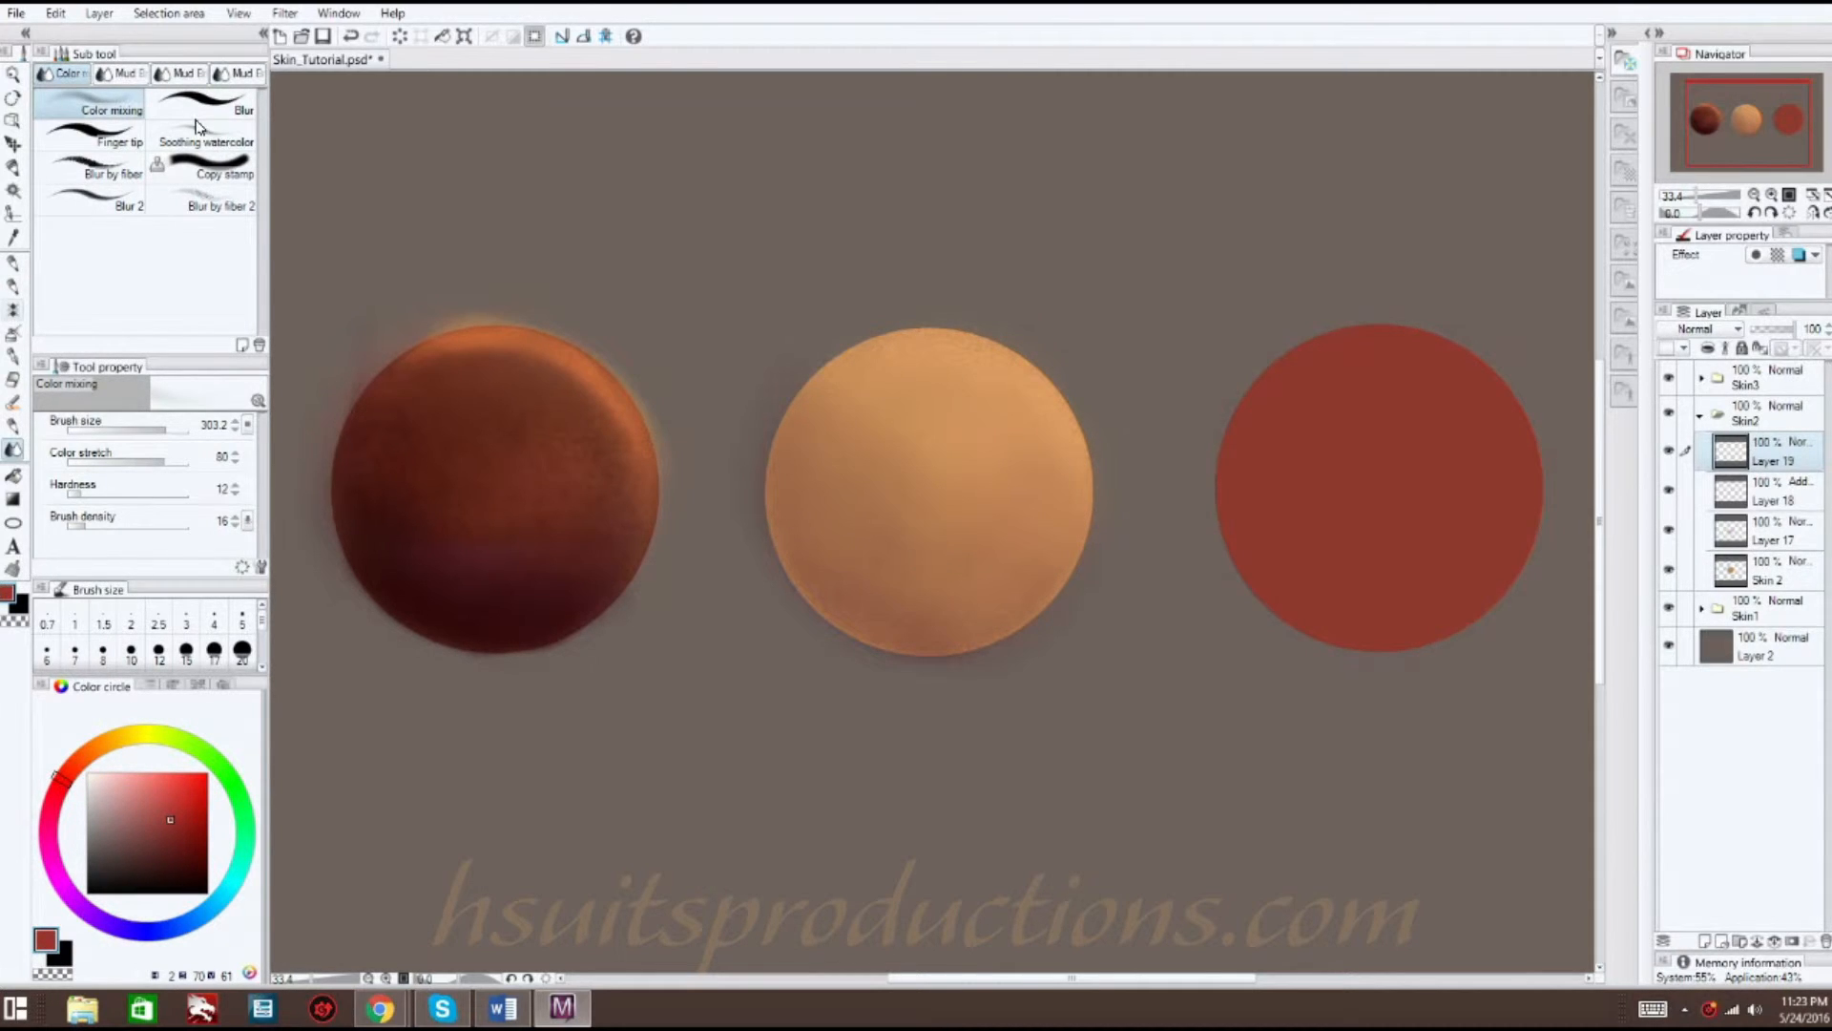
pyautogui.click(14, 332)
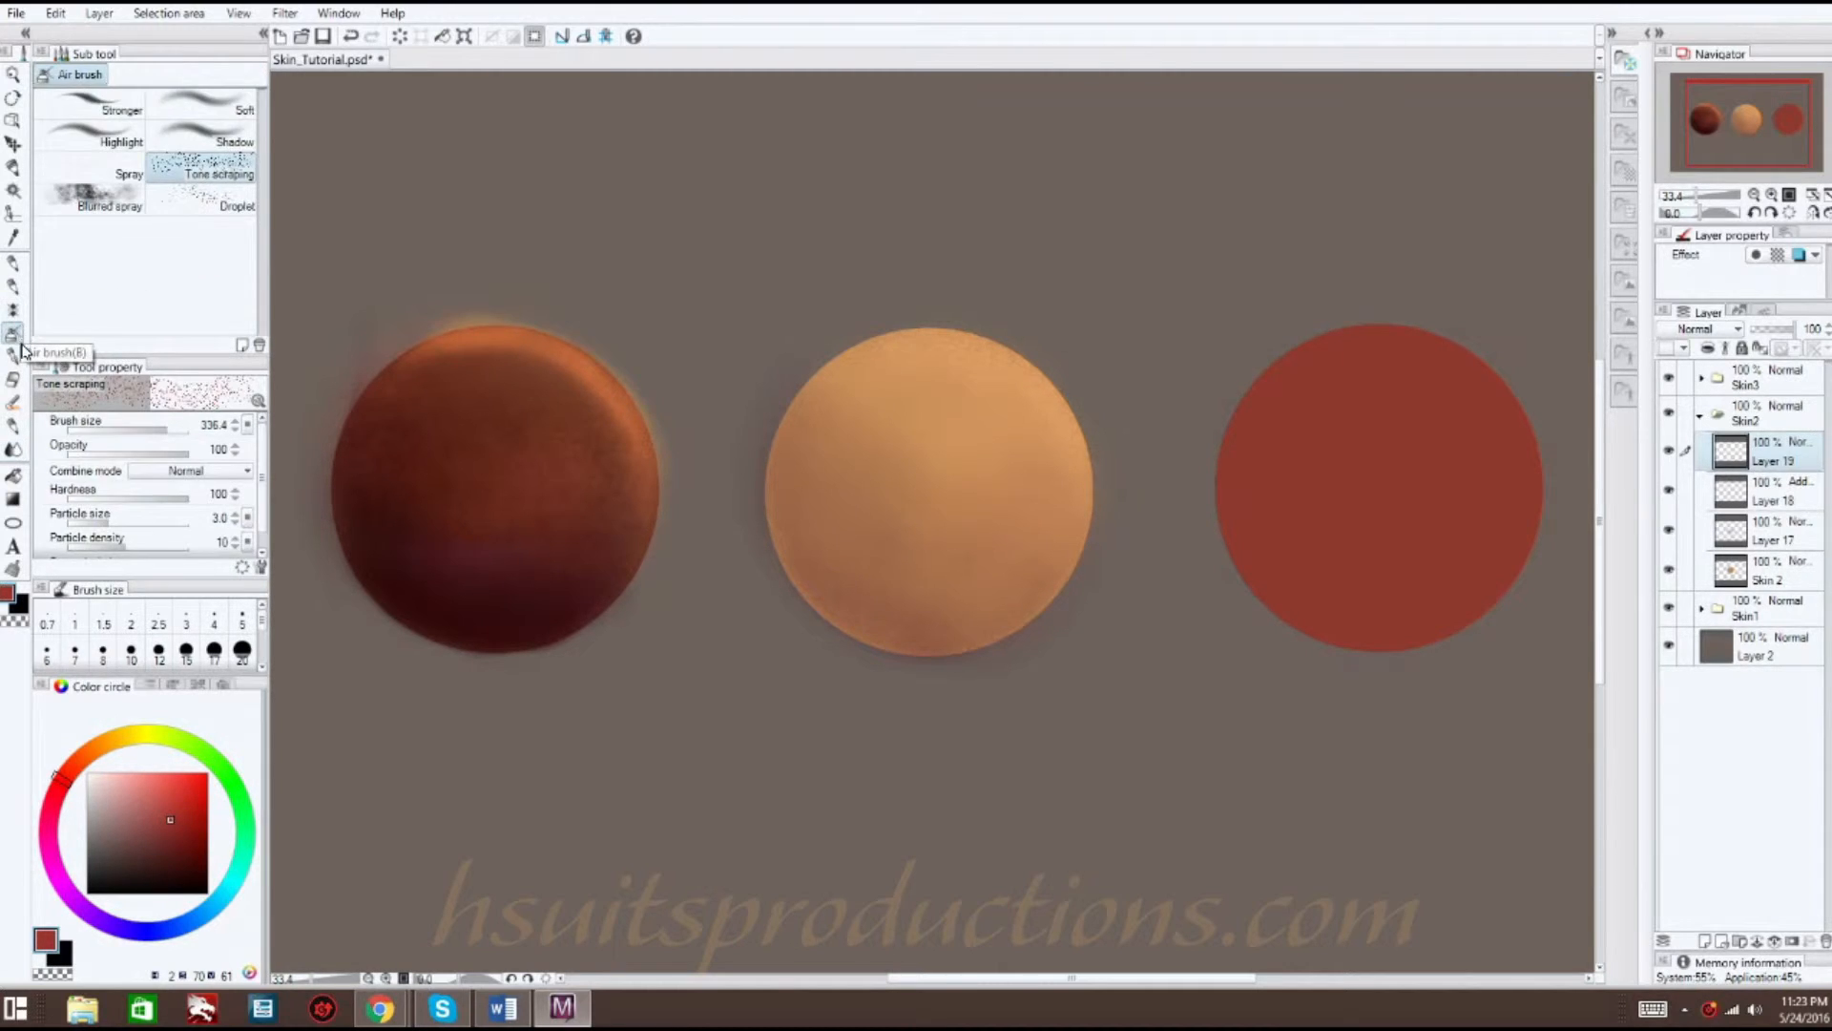
pyautogui.click(14, 380)
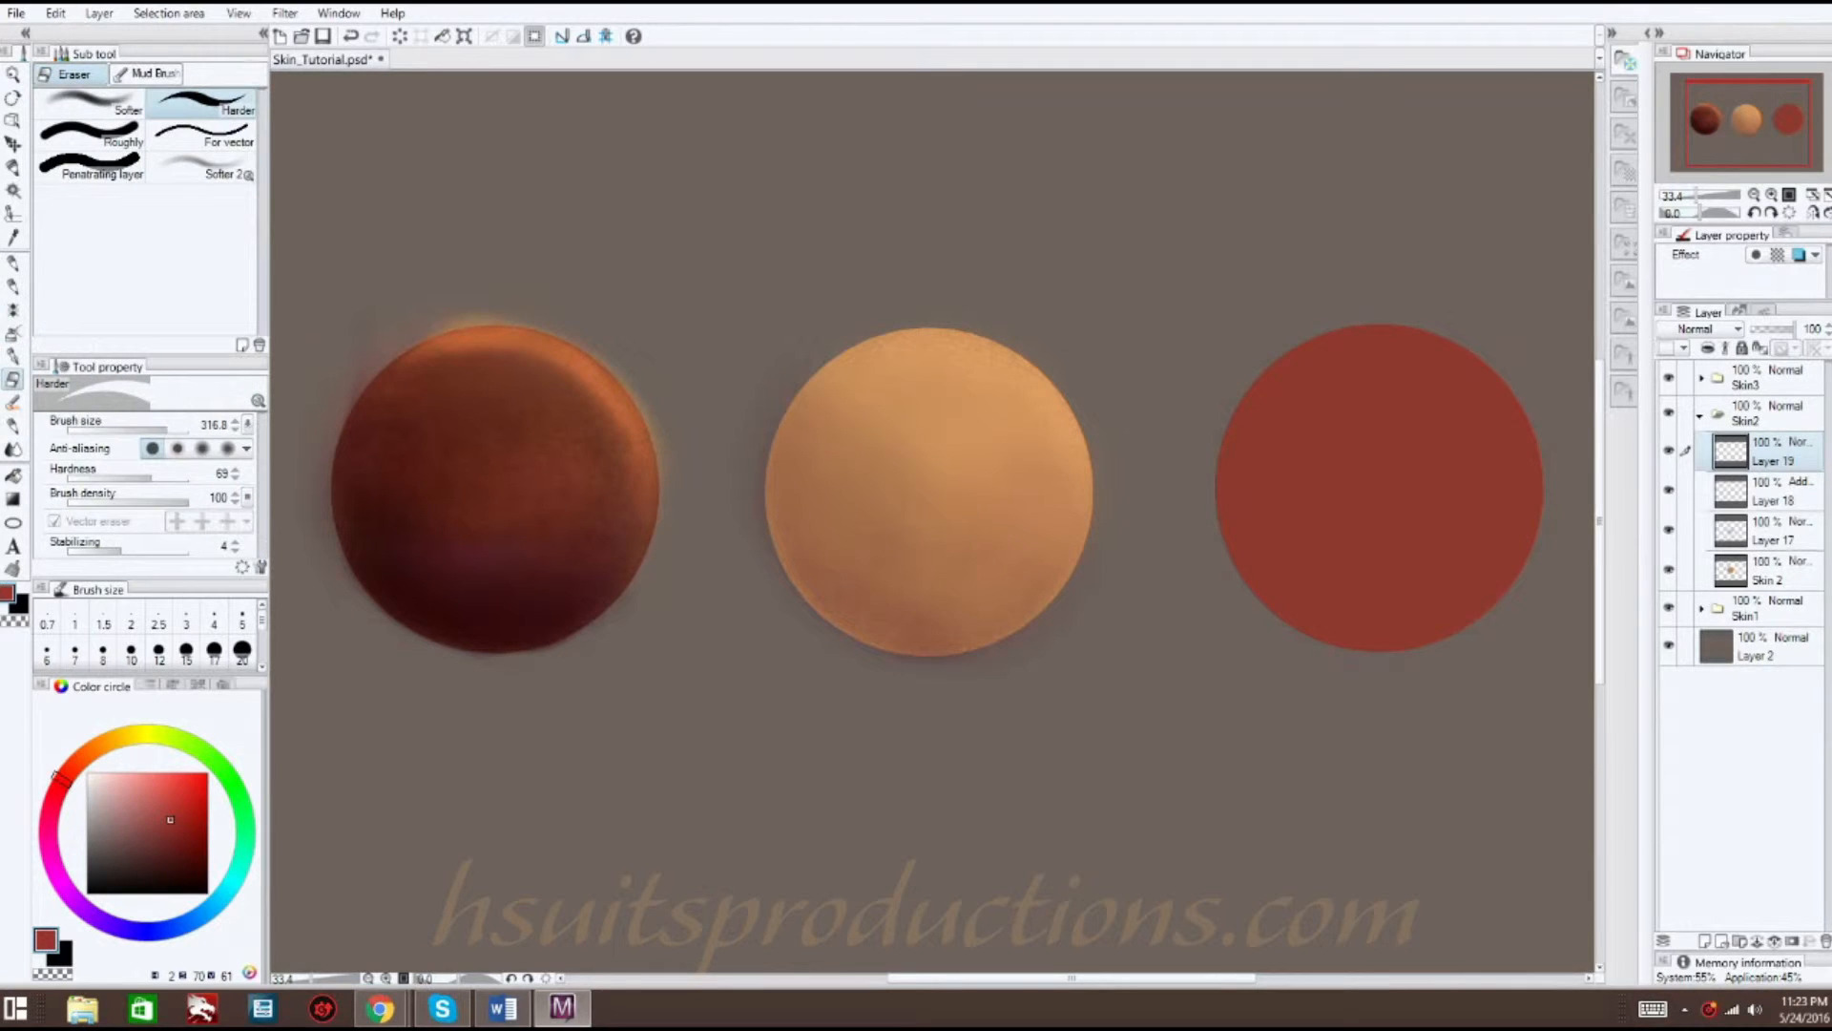
pyautogui.click(14, 331)
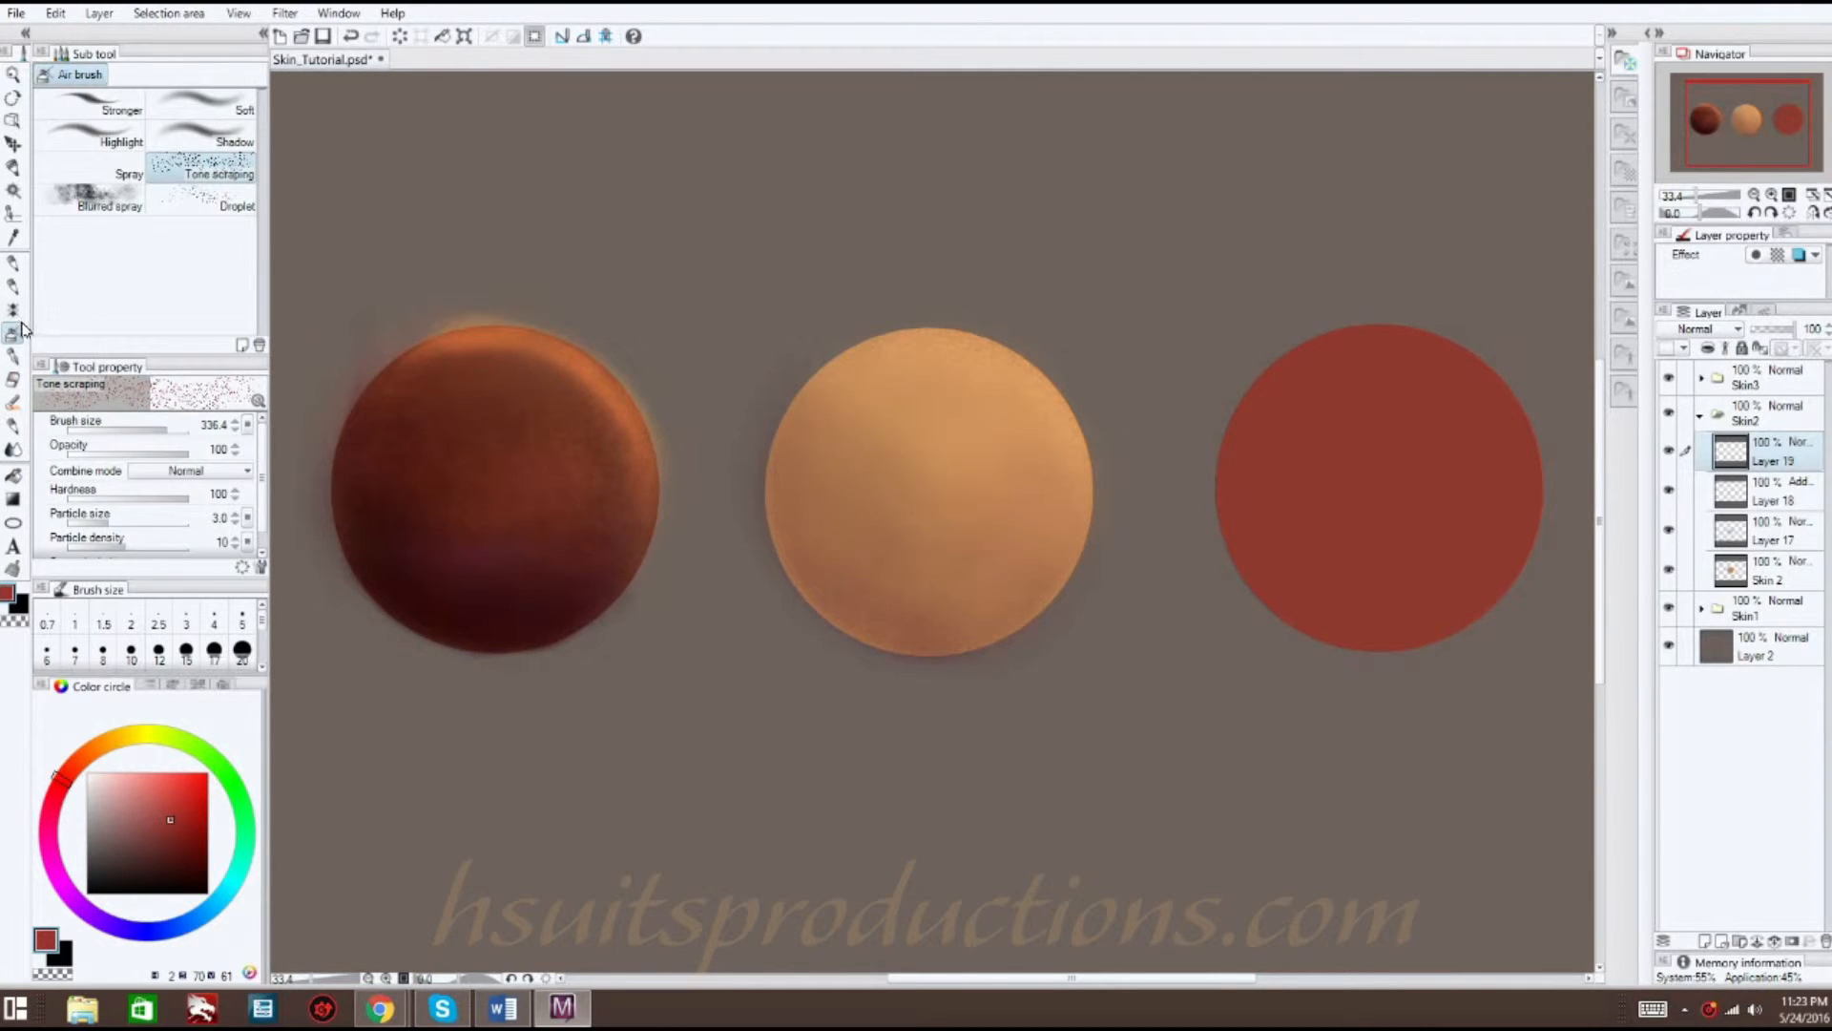
pyautogui.click(203, 138)
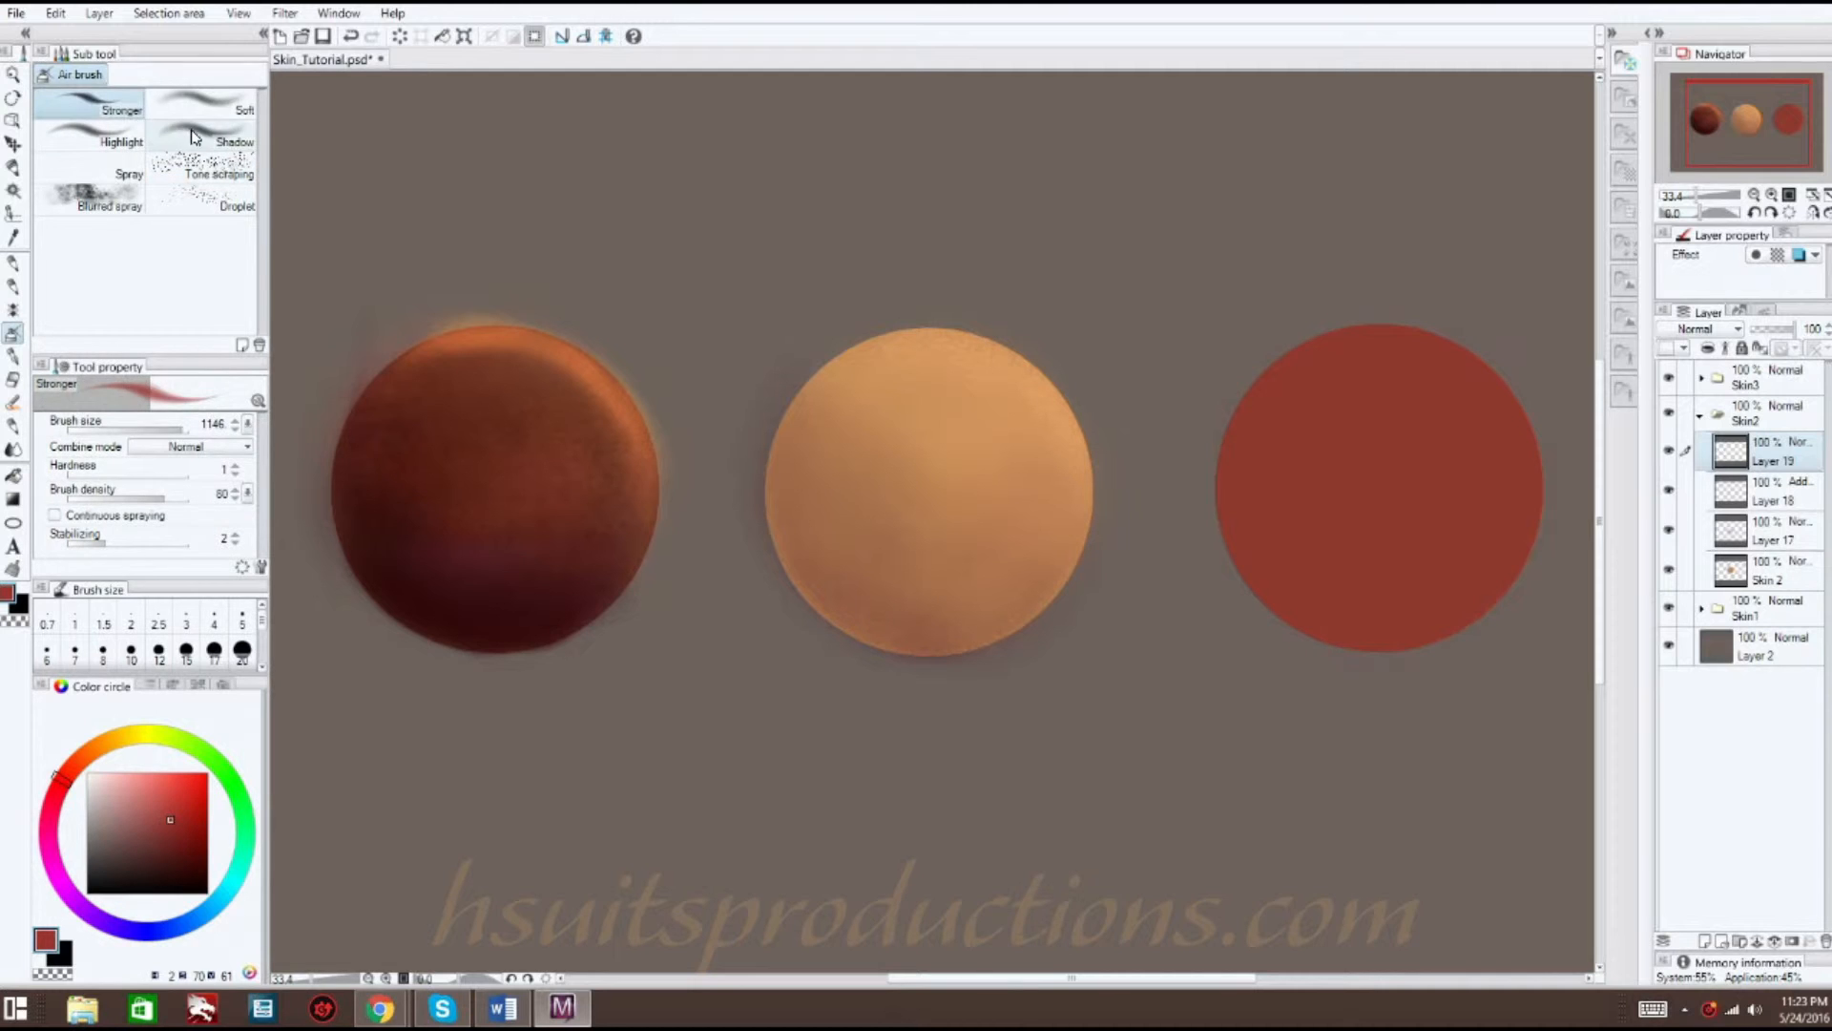
pyautogui.moveTo(145, 432); pyautogui.dragTo(177, 429)
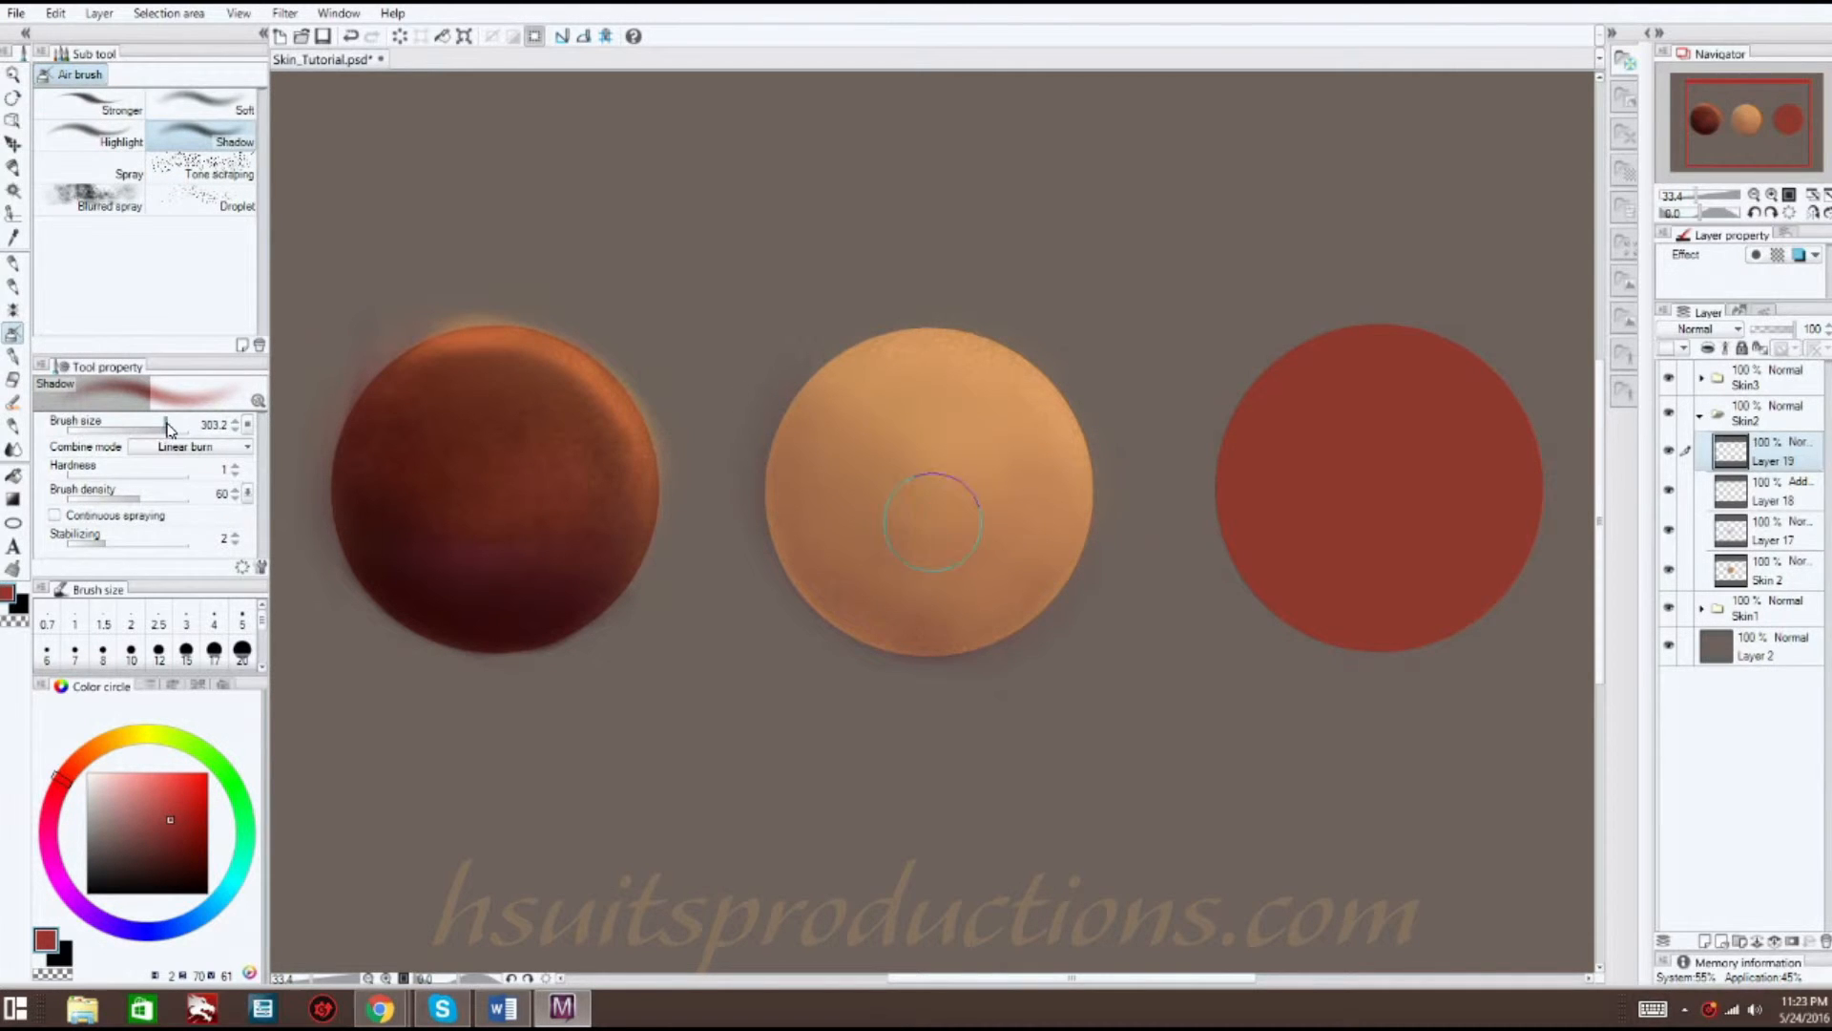
pyautogui.moveTo(955, 441)
pyautogui.mouseDown()
pyautogui.moveTo(1005, 507)
pyautogui.moveTo(873, 501)
pyautogui.moveTo(848, 452)
pyautogui.moveTo(913, 565)
pyautogui.mouseUp()
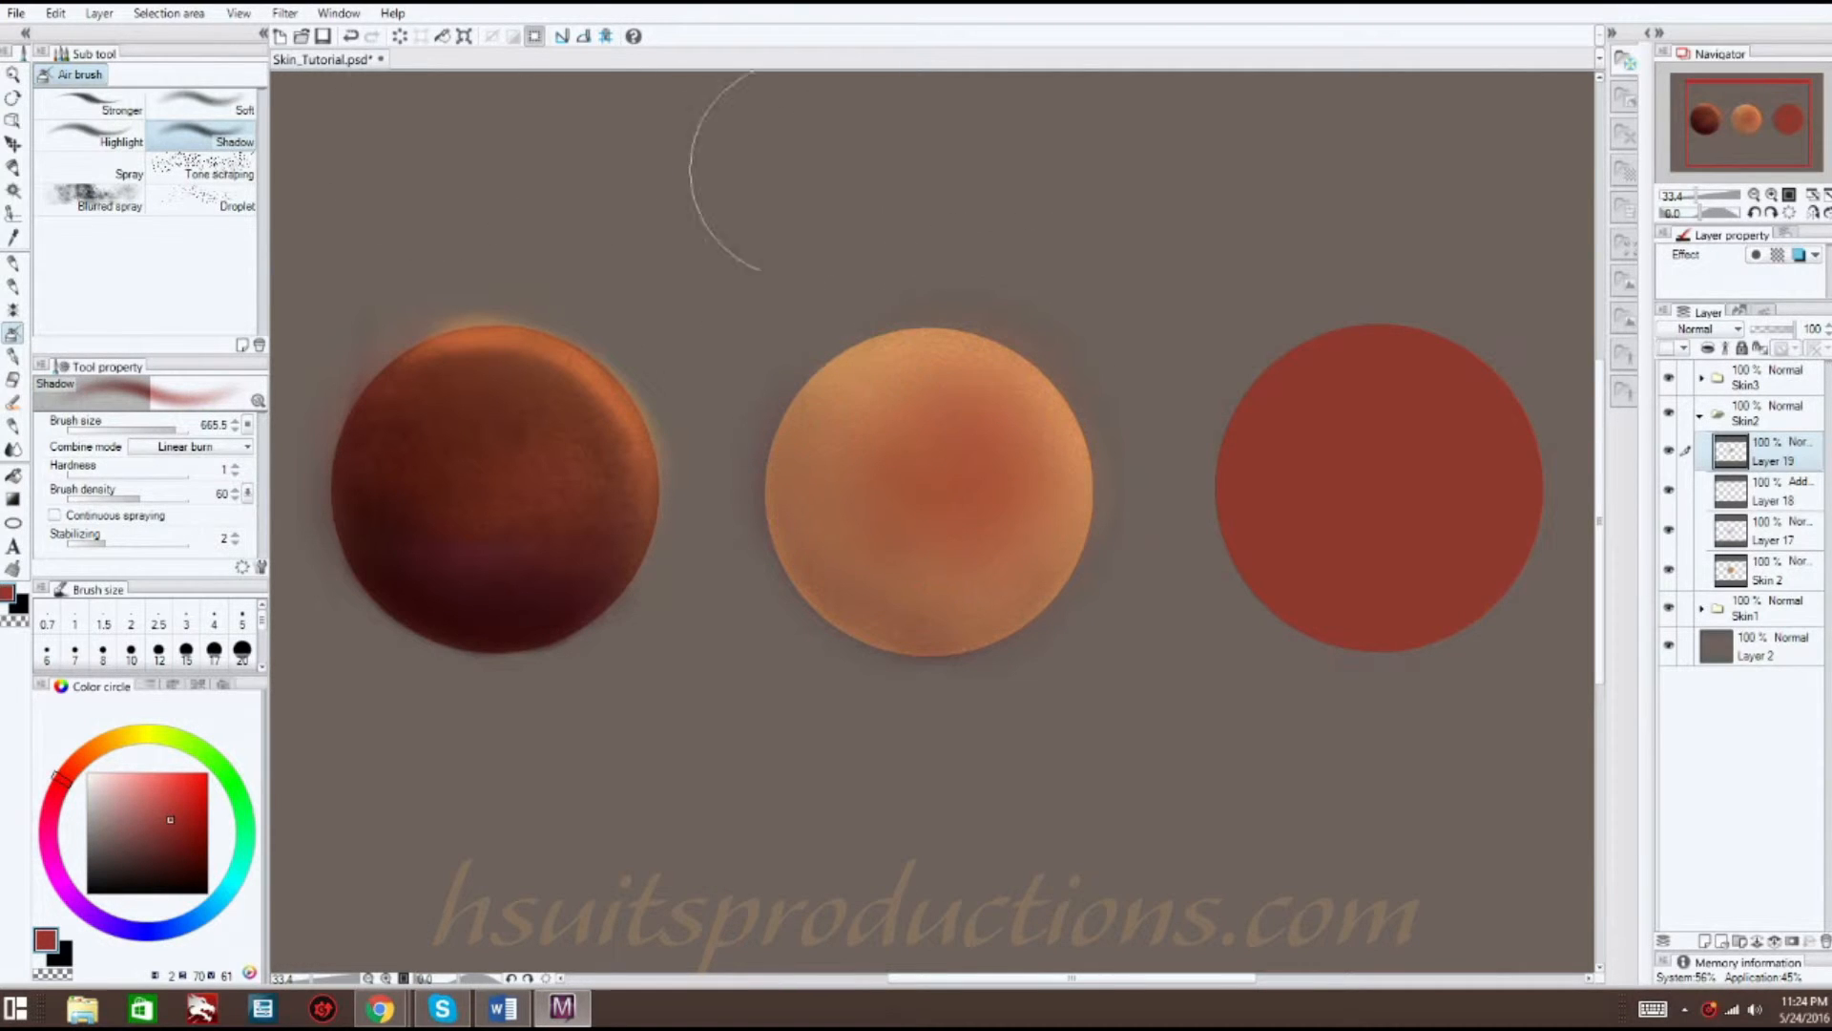
pyautogui.click(1781, 329)
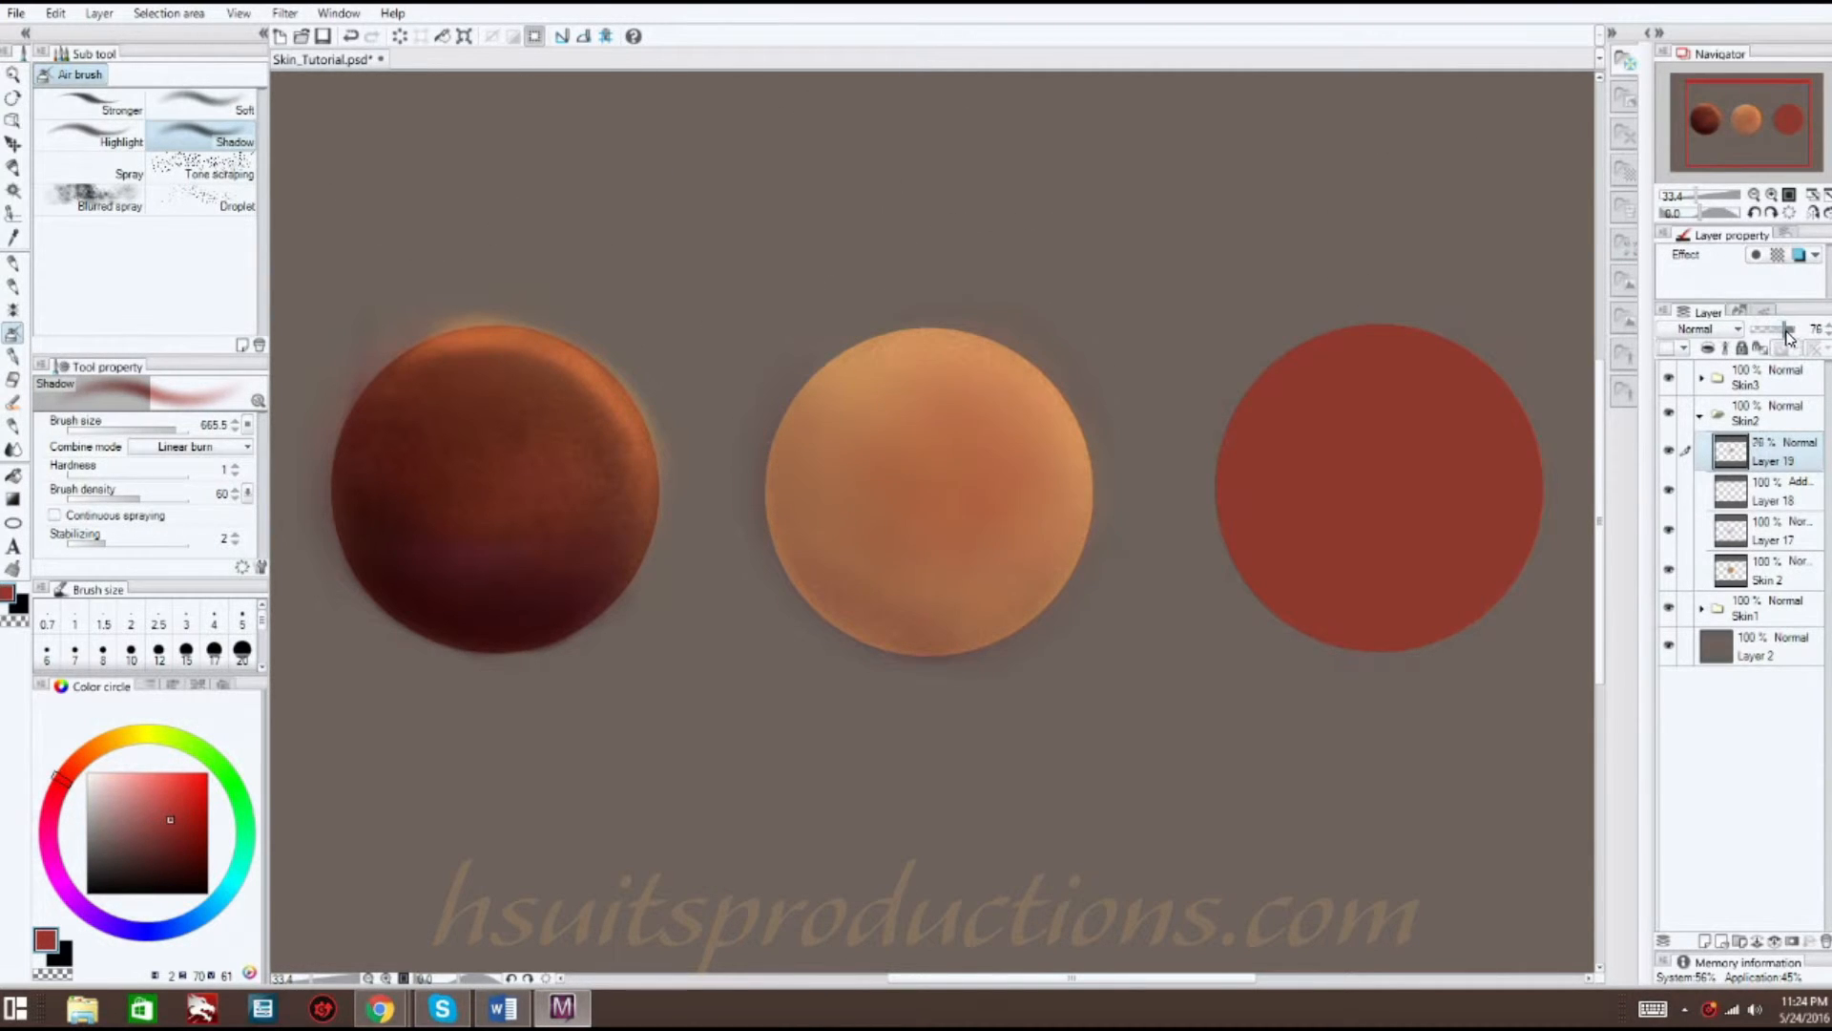
# - On a new layer, tint the tan circle's lower left with a reddish brown using Brush at size 239.5
pyautogui.click(1706, 942)
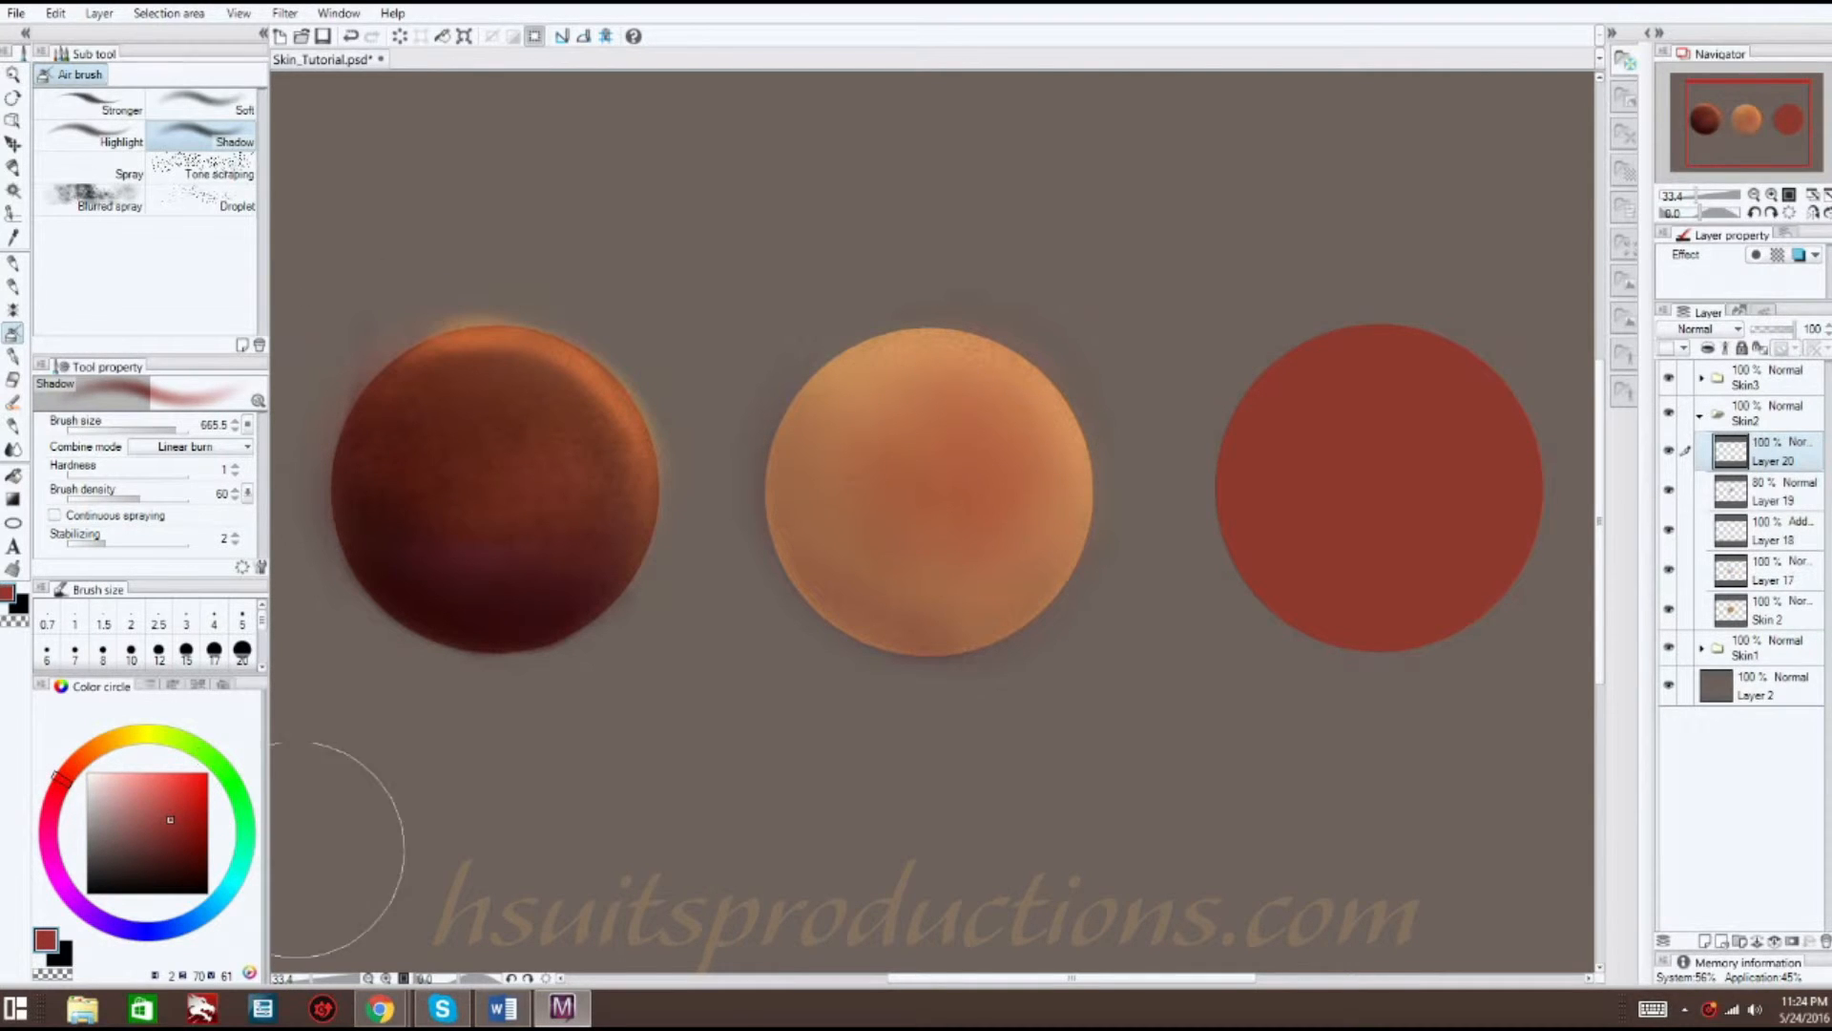
pyautogui.click(72, 767)
pyautogui.click(162, 832)
pyautogui.click(13, 285)
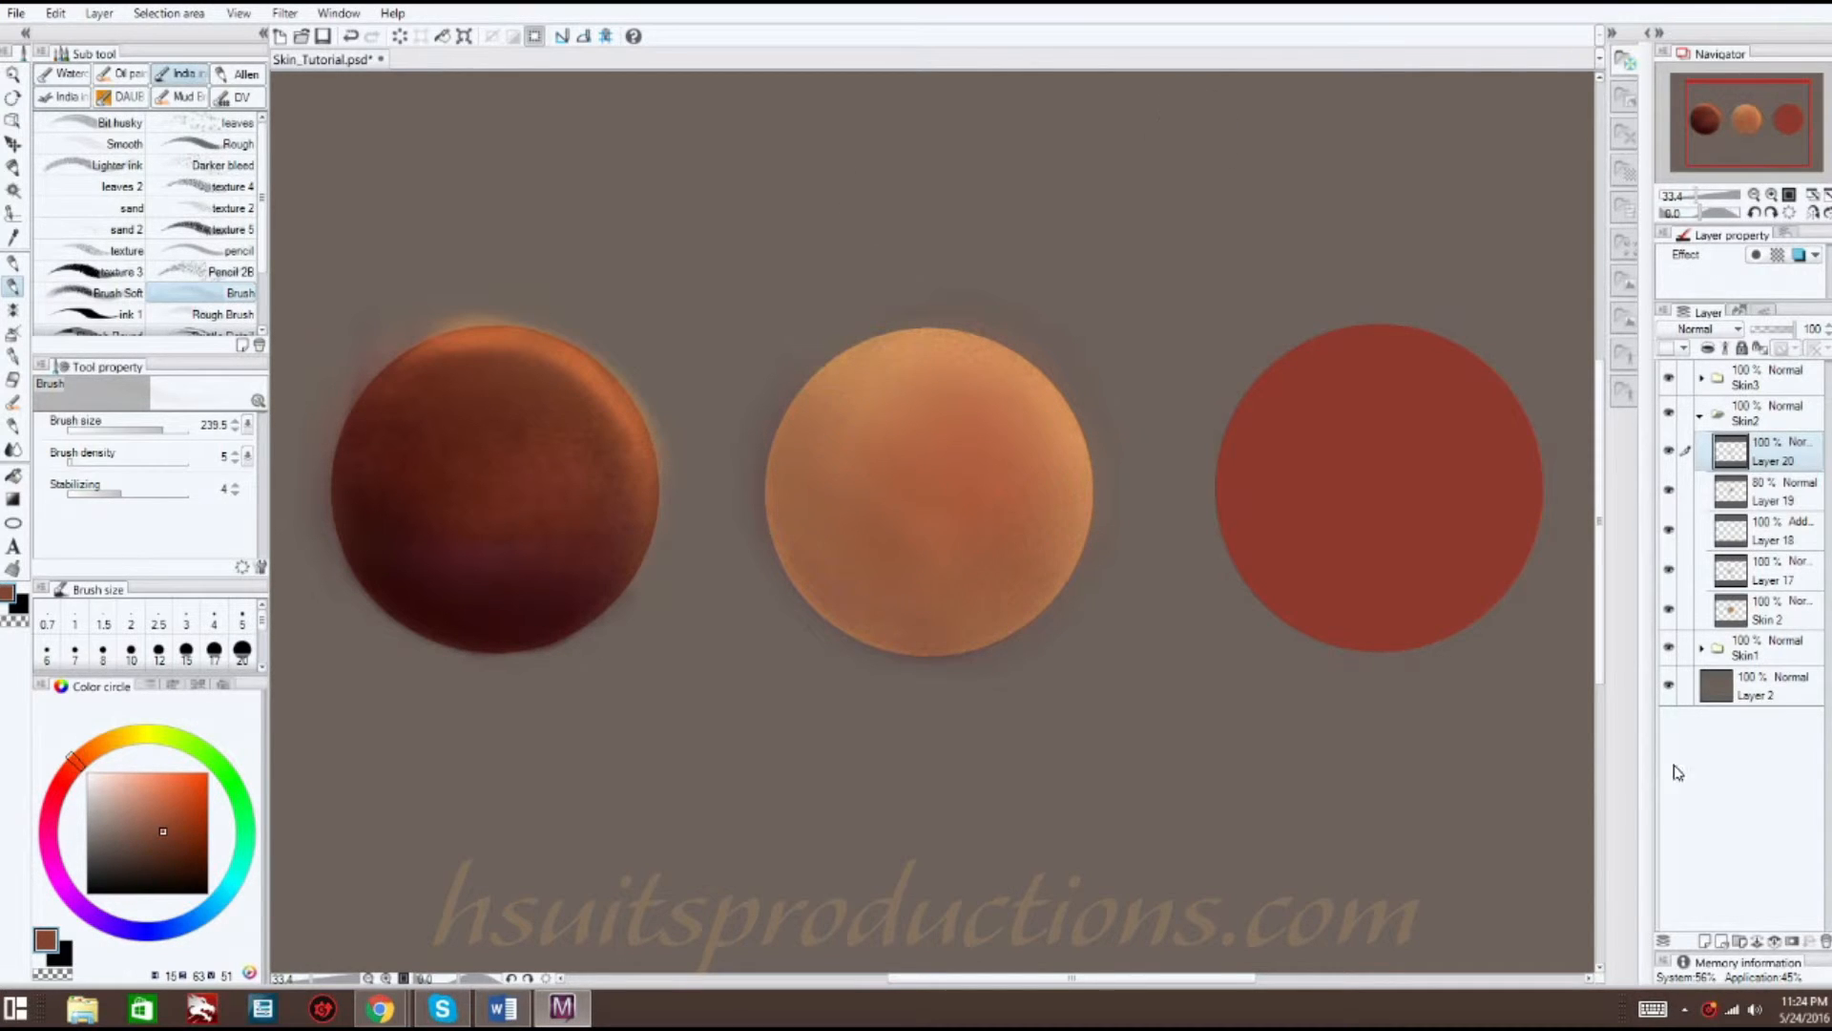
# - On a new layer, shade the tan circle's left and lower edges with dark purple and soften the shading with Color mixing
pyautogui.hotkey('ctrl', 'shift', 'n')
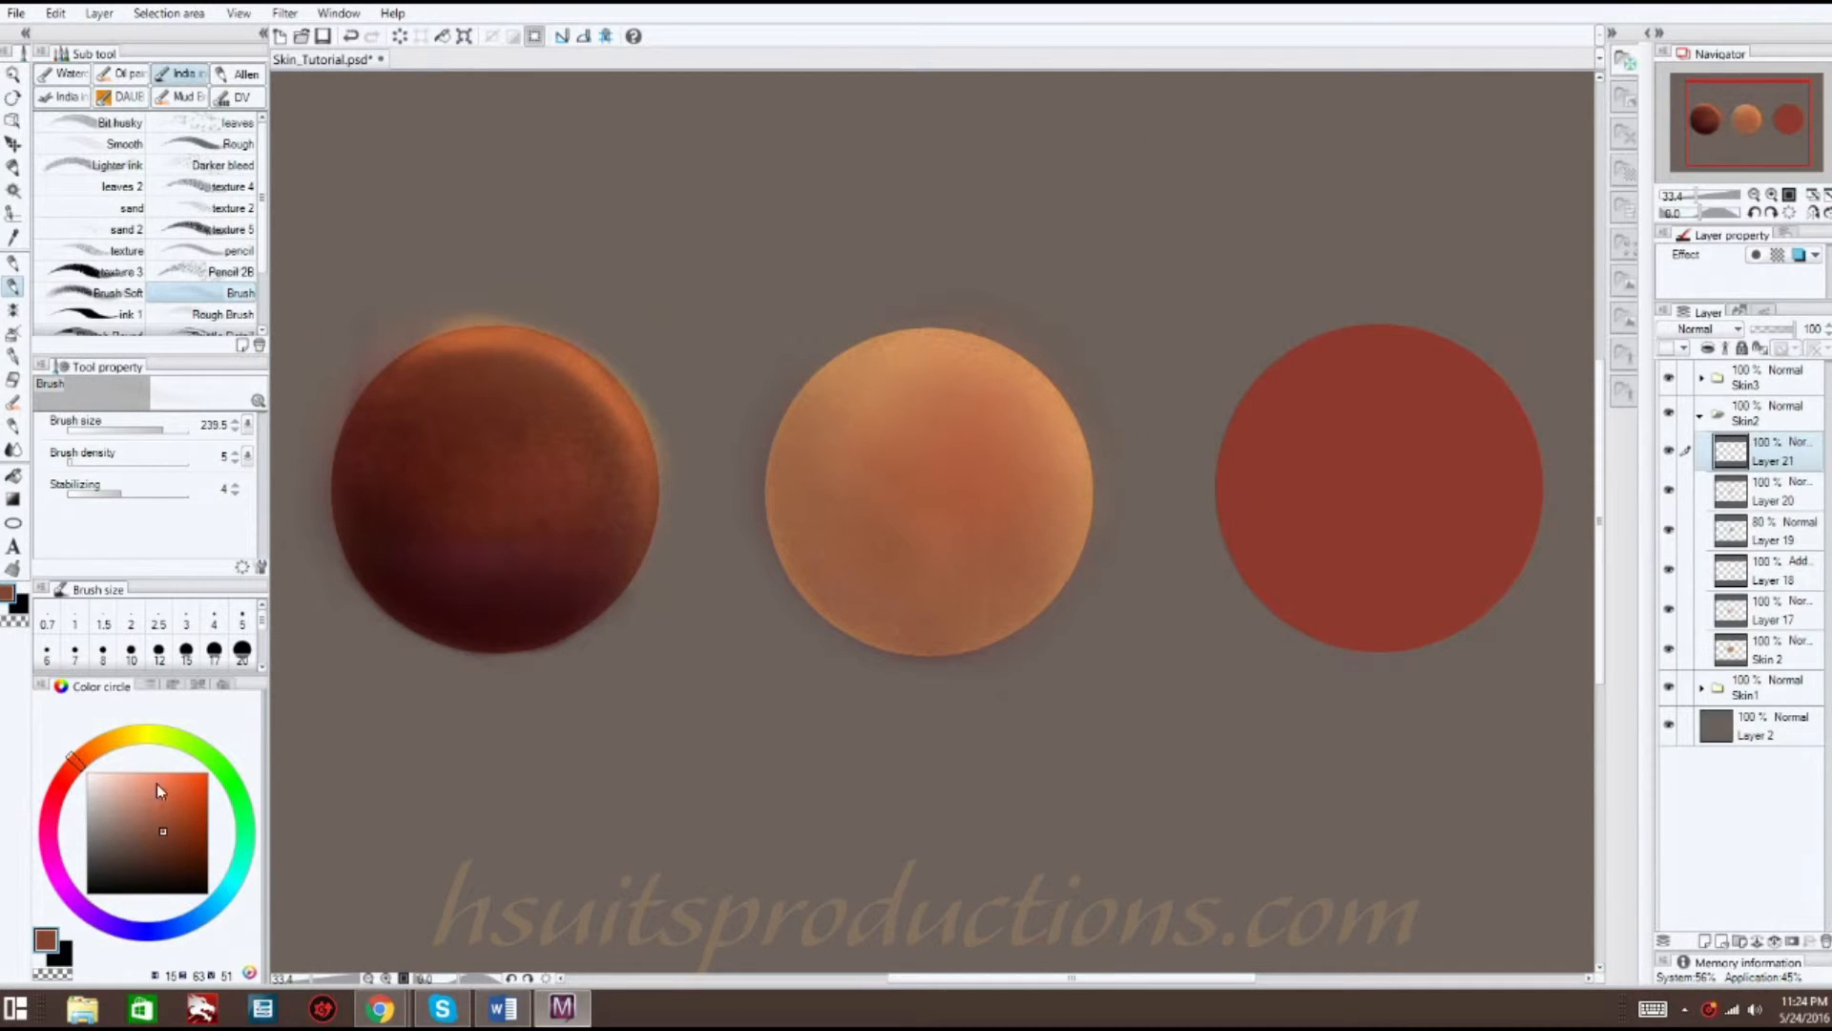
pyautogui.moveTo(108, 916); pyautogui.dragTo(88, 917)
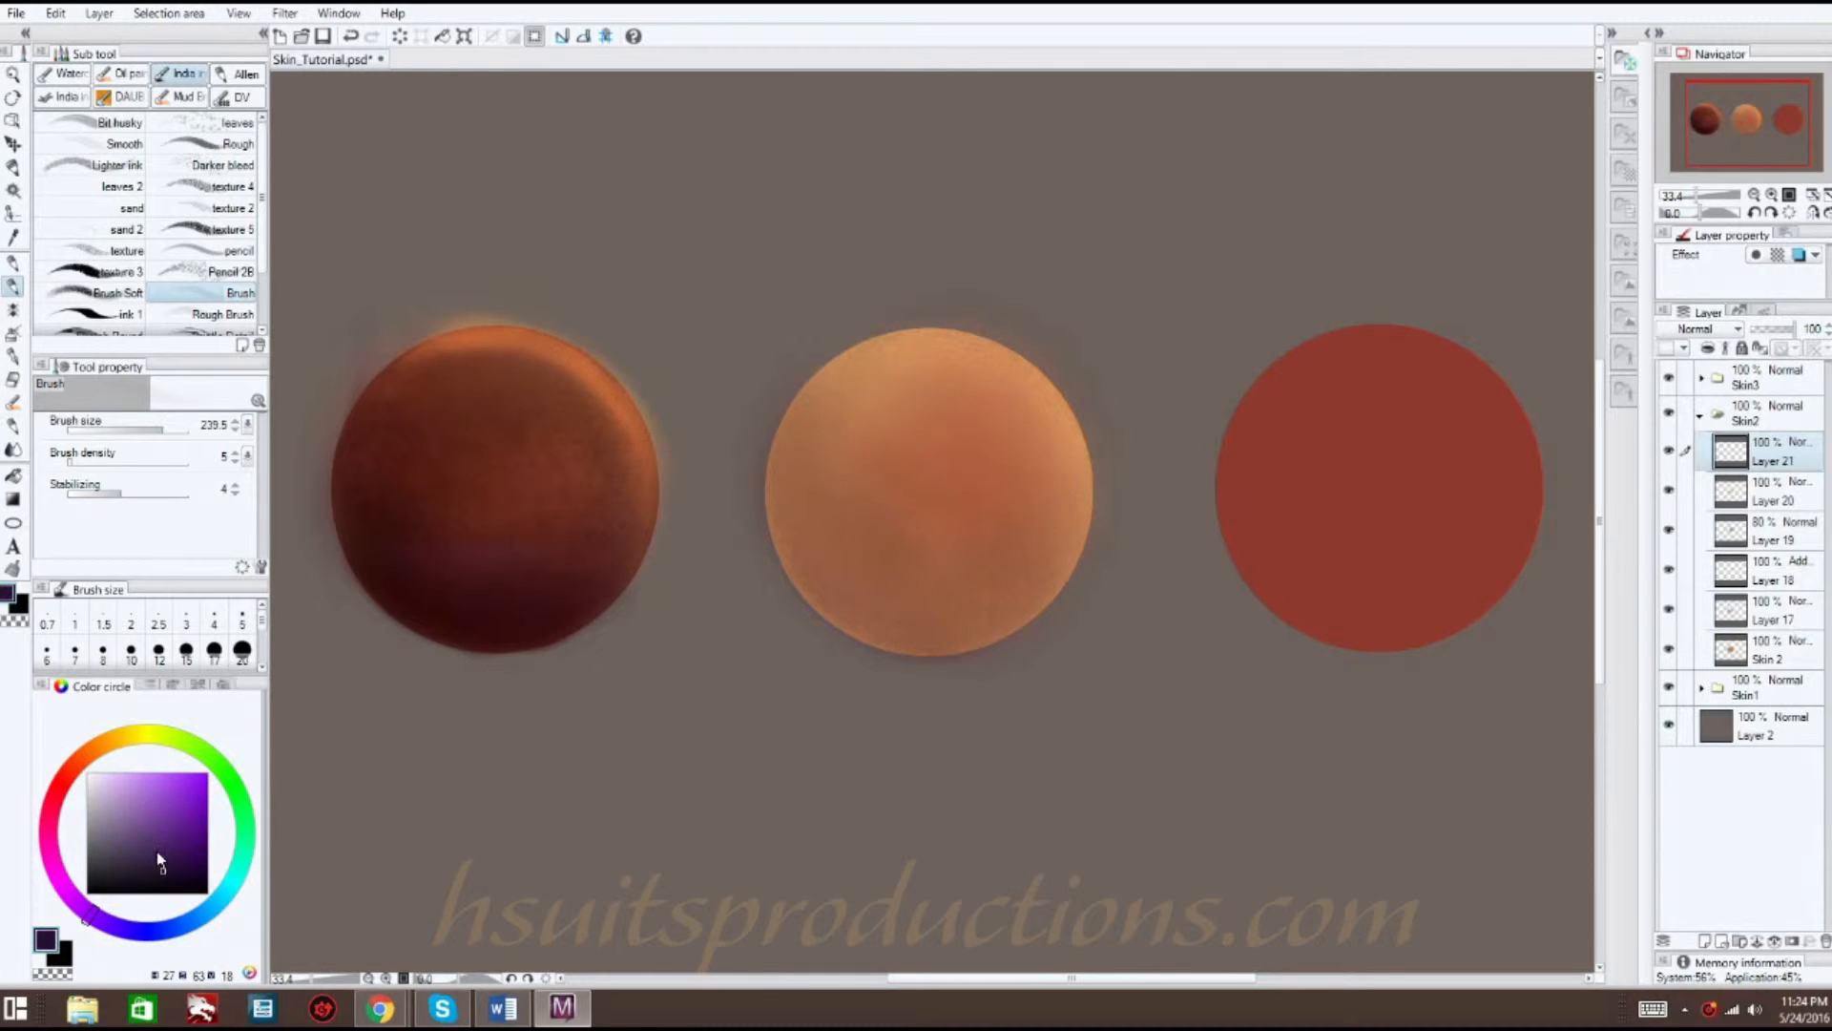
pyautogui.moveTo(781, 460)
pyautogui.mouseDown()
pyautogui.moveTo(847, 484)
pyautogui.moveTo(828, 573)
pyautogui.moveTo(801, 481)
pyautogui.moveTo(877, 555)
pyautogui.moveTo(970, 553)
pyautogui.moveTo(976, 576)
pyautogui.moveTo(1023, 587)
pyautogui.moveTo(853, 574)
pyautogui.moveTo(957, 489)
pyautogui.moveTo(922, 605)
pyautogui.moveTo(983, 615)
pyautogui.moveTo(796, 540)
pyautogui.moveTo(971, 383)
pyautogui.moveTo(876, 537)
pyautogui.moveTo(934, 596)
pyautogui.moveTo(867, 596)
pyautogui.moveTo(800, 538)
pyautogui.moveTo(801, 489)
pyautogui.moveTo(914, 558)
pyautogui.moveTo(999, 463)
pyautogui.moveTo(1034, 531)
pyautogui.moveTo(913, 620)
pyautogui.moveTo(904, 576)
pyautogui.moveTo(923, 575)
pyautogui.moveTo(914, 601)
pyautogui.moveTo(986, 605)
pyautogui.moveTo(811, 544)
pyautogui.mouseUp()
pyautogui.press('j')
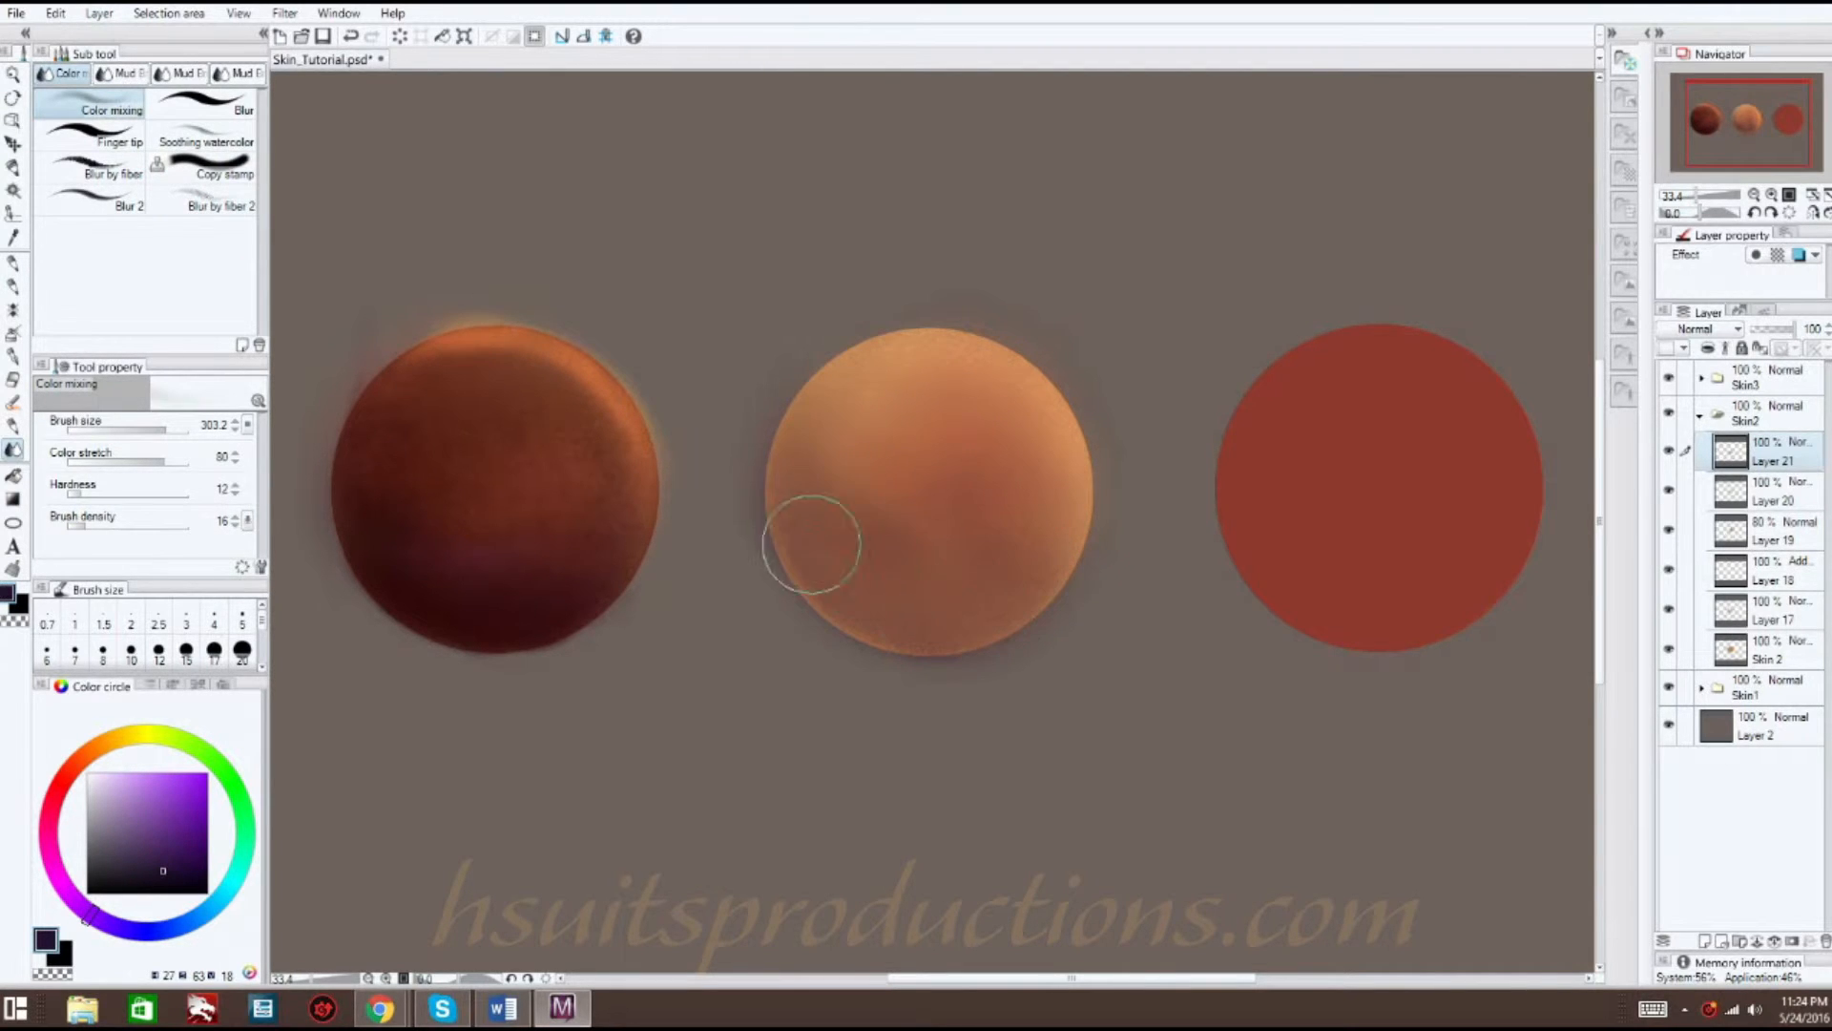
# - On a new layer, paint medium reddish brown across the tan circle's lower and left areas with Brush Soft at size 280.3 and blend with Color mixing
pyautogui.click(1704, 941)
pyautogui.click(76, 757)
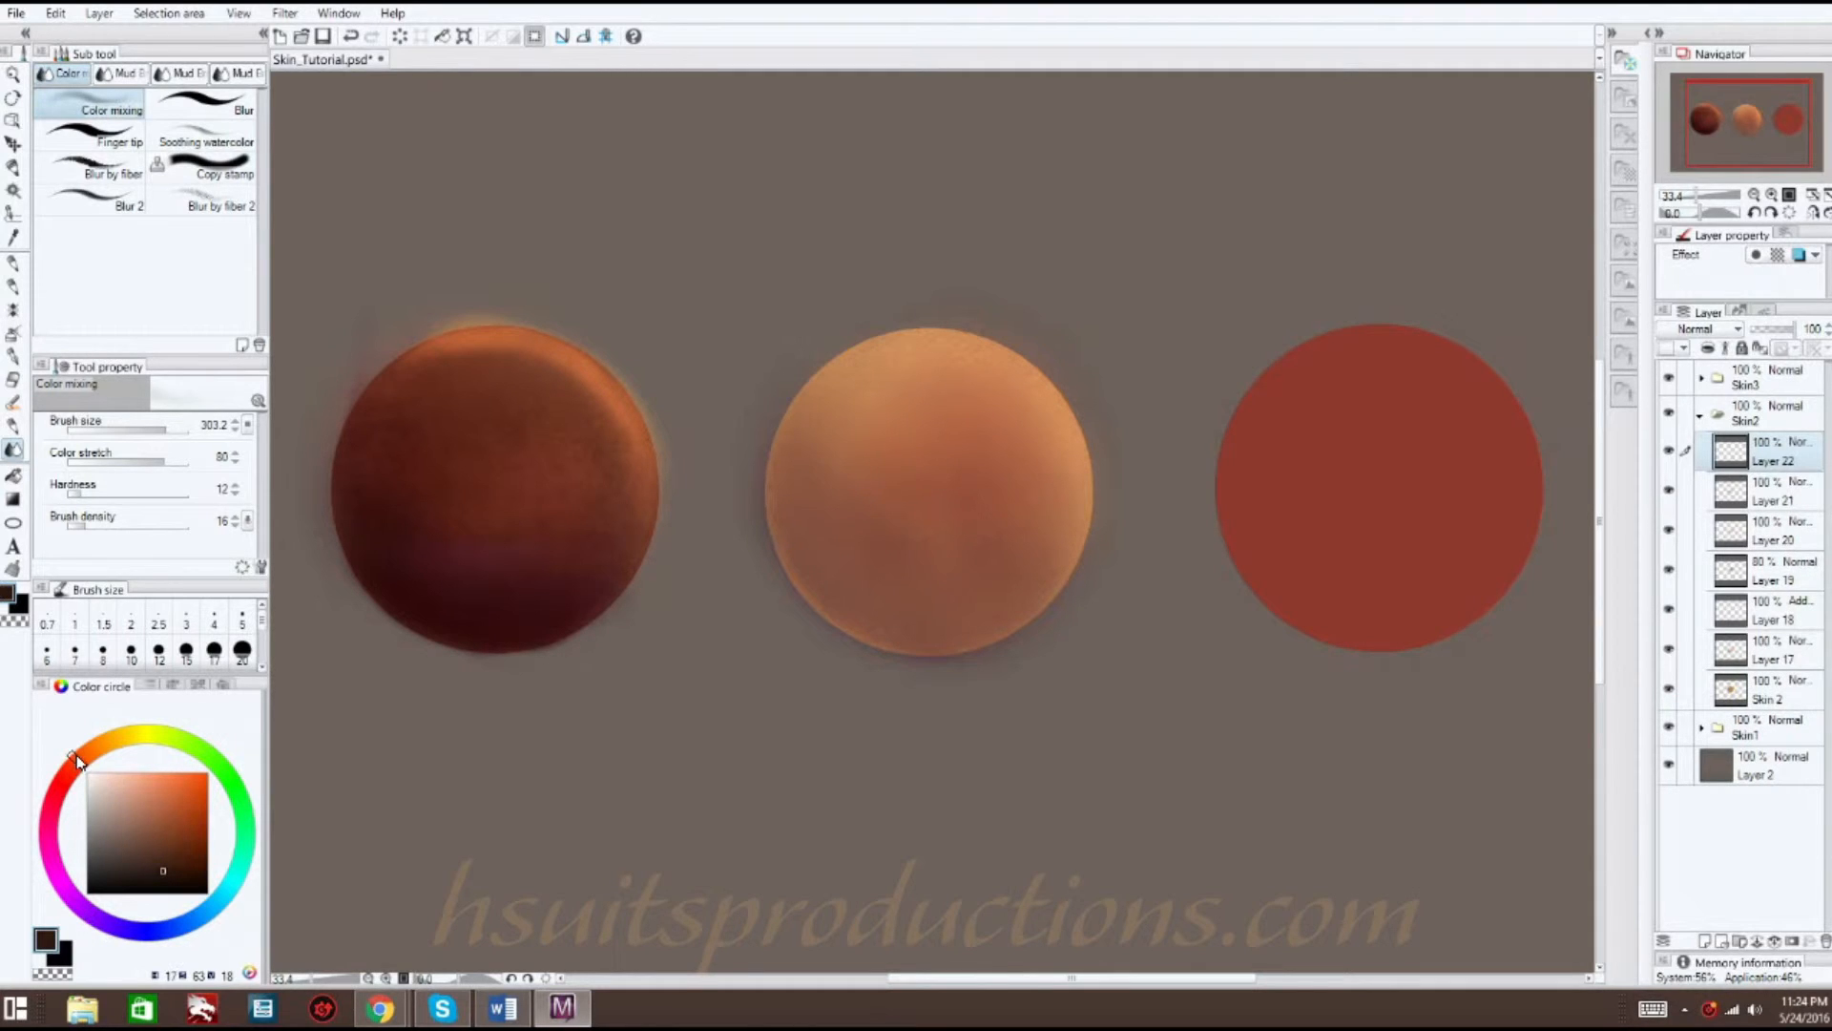
pyautogui.click(11, 286)
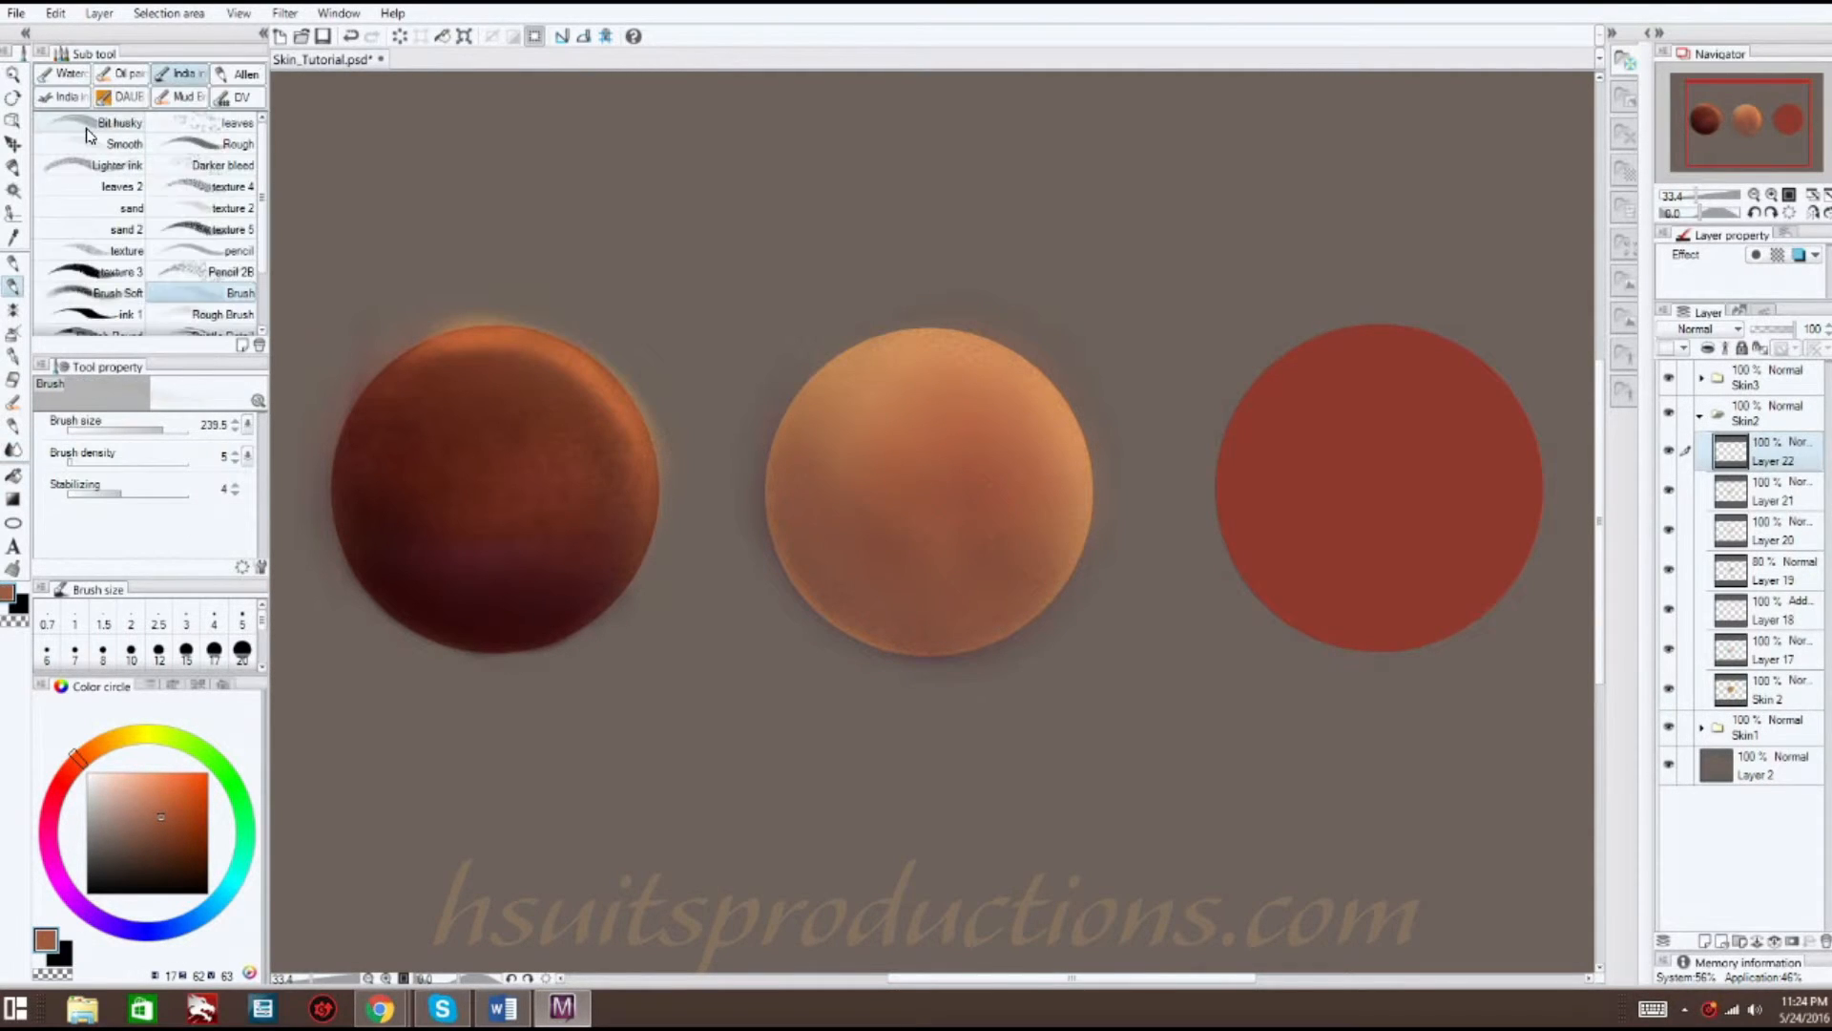
pyautogui.click(116, 293)
pyautogui.moveTo(174, 429); pyautogui.dragTo(164, 429)
pyautogui.moveTo(1046, 534)
pyautogui.mouseDown()
pyautogui.moveTo(1035, 491)
pyautogui.moveTo(962, 521)
pyautogui.moveTo(877, 518)
pyautogui.moveTo(907, 388)
pyautogui.moveTo(861, 445)
pyautogui.moveTo(809, 462)
pyautogui.mouseUp()
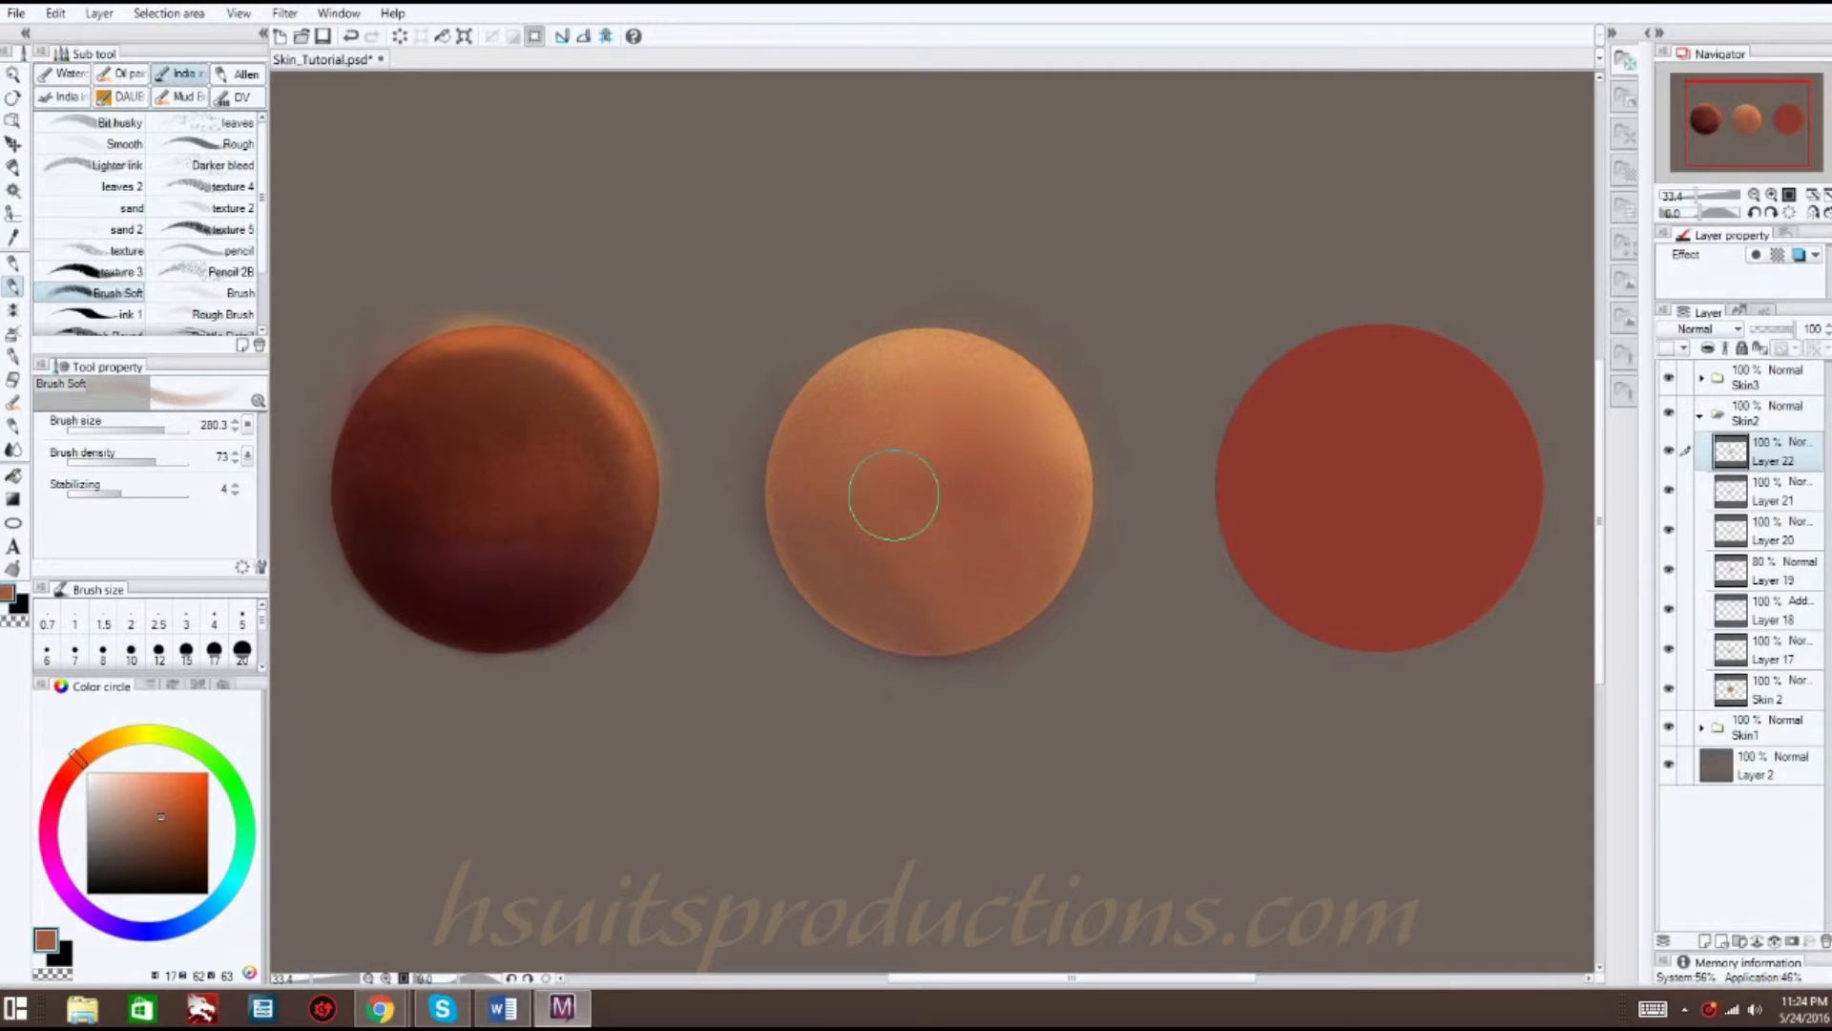
pyautogui.click(11, 451)
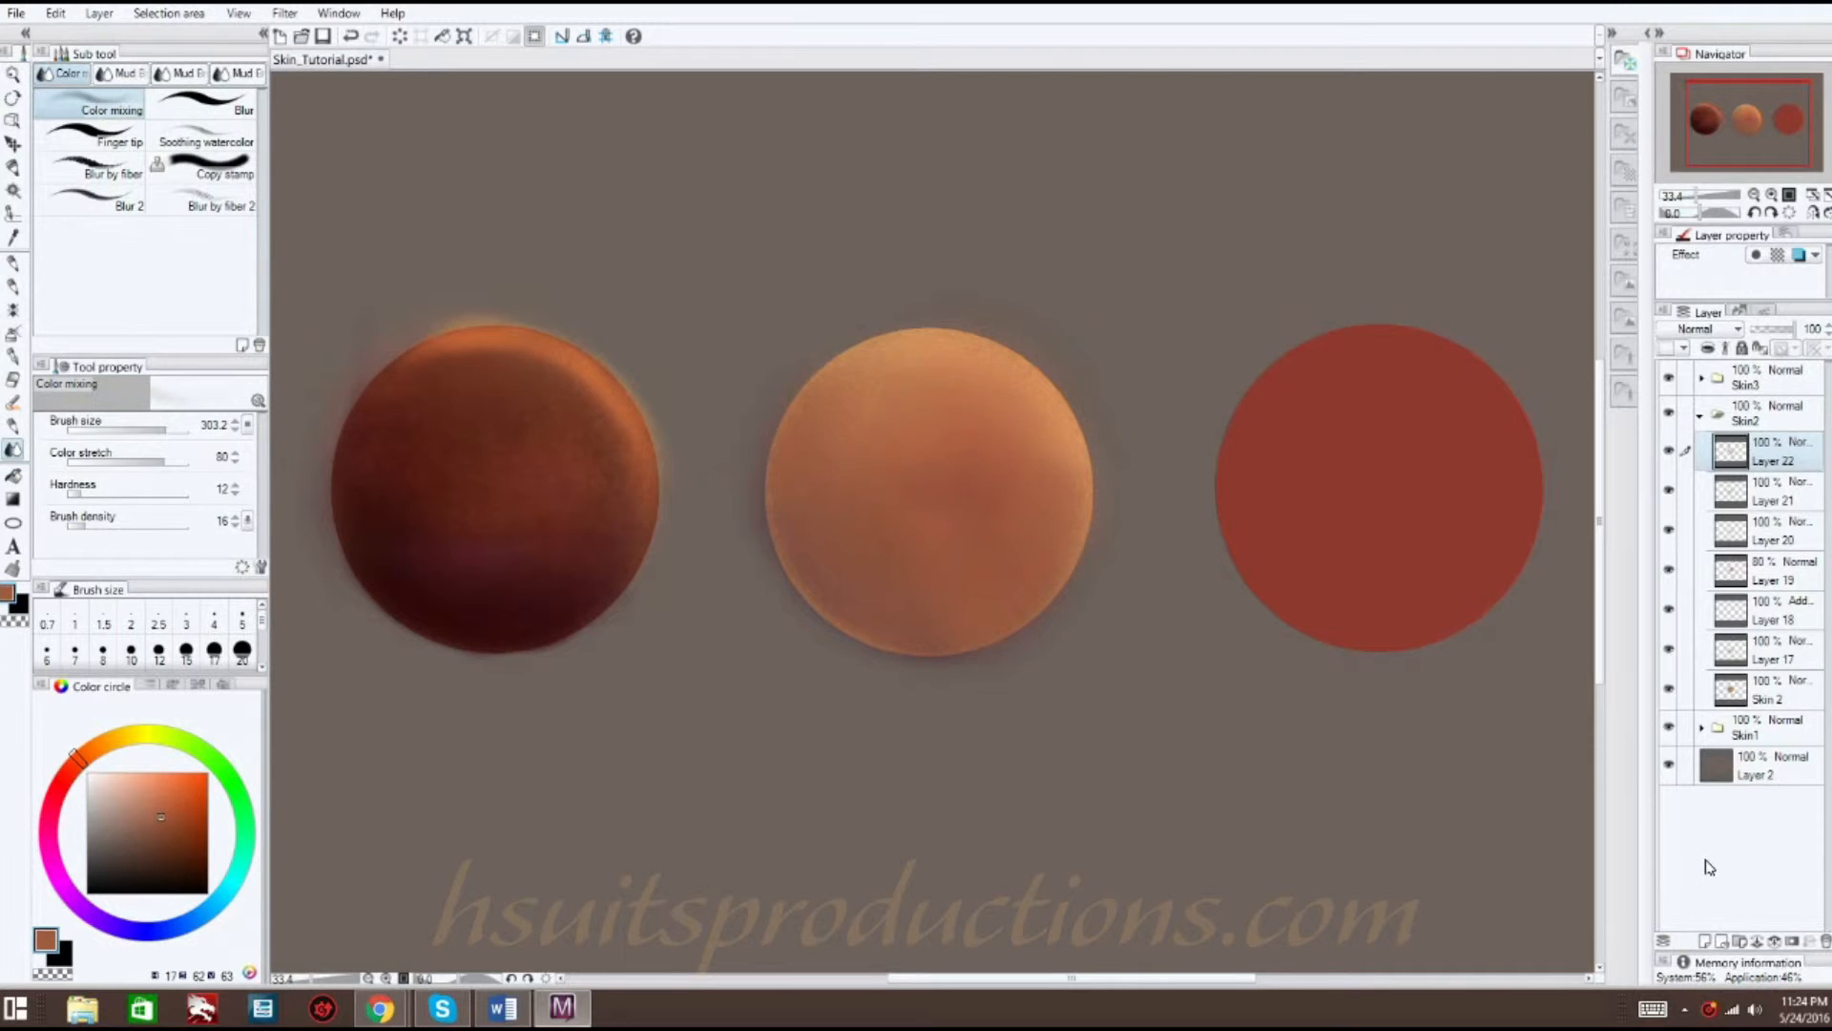
# - On a new Add (Glow) layer, paint a saturated orange highlight over the tan circle's top, right side and centre with Brush Soft, and blend it with Color mixing
pyautogui.click(1705, 942)
pyautogui.click(167, 771)
pyautogui.click(1706, 328)
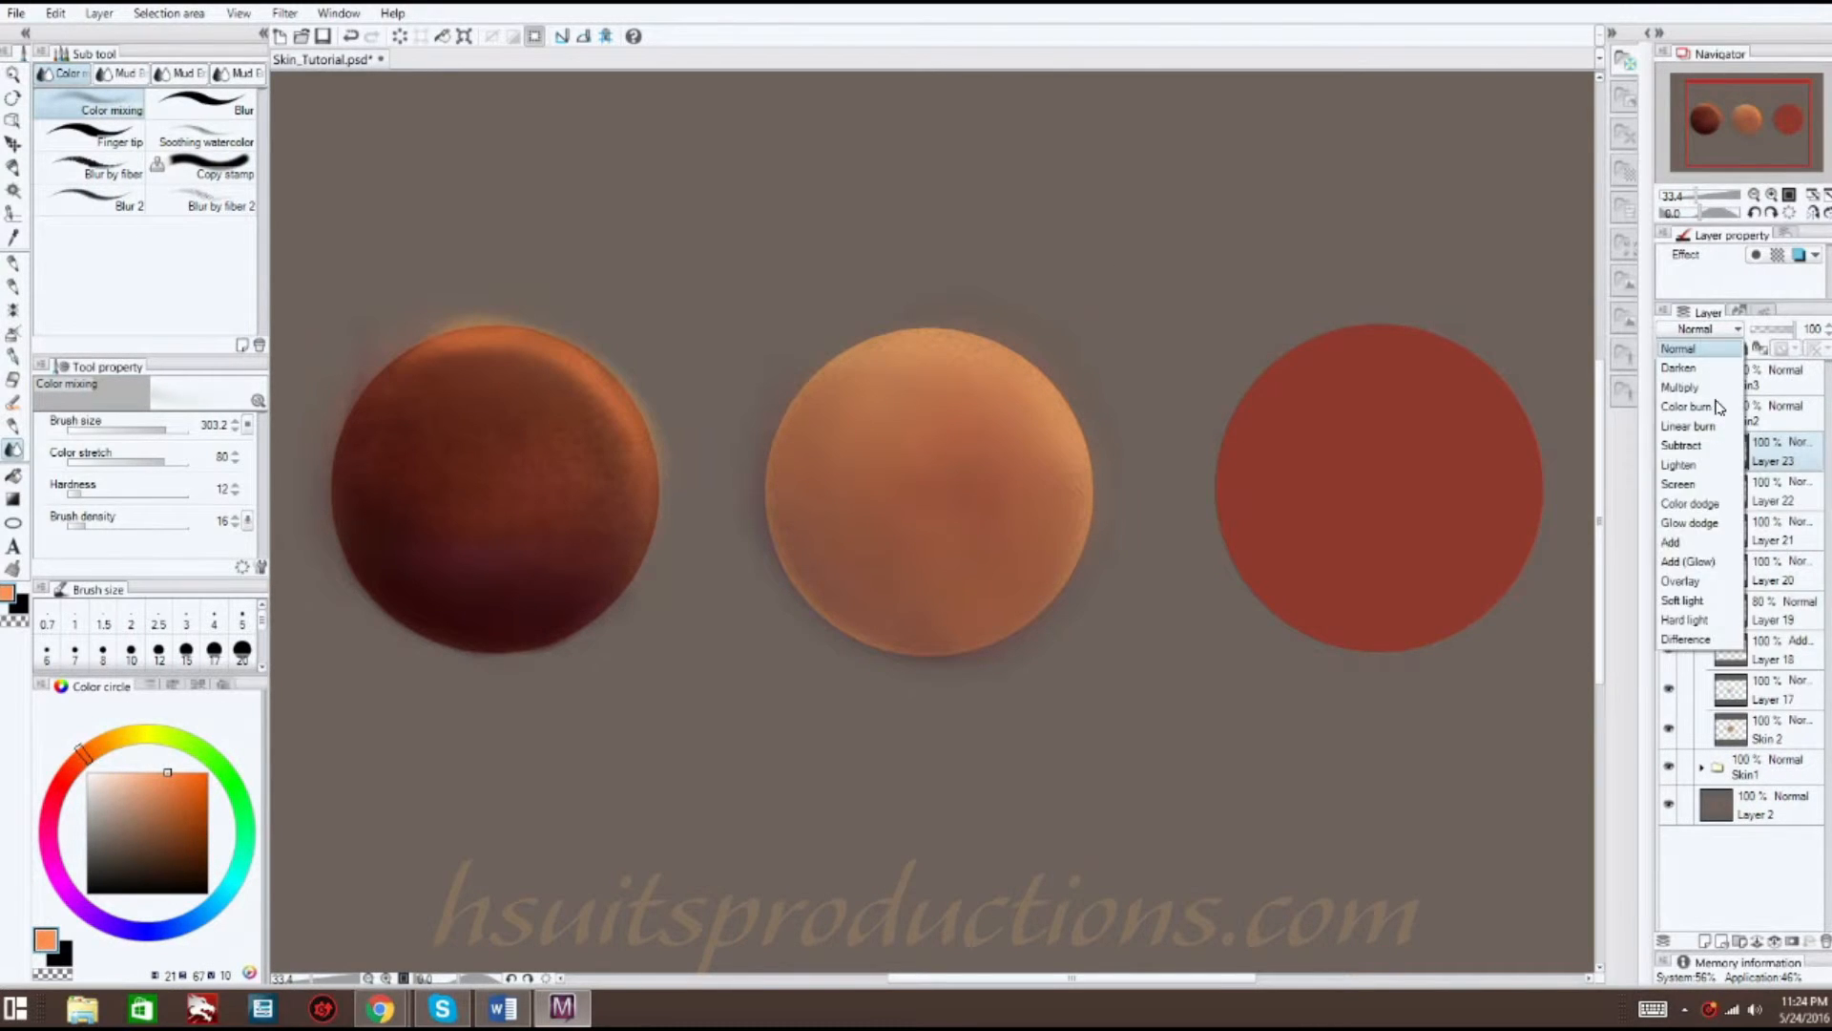
pyautogui.click(1687, 561)
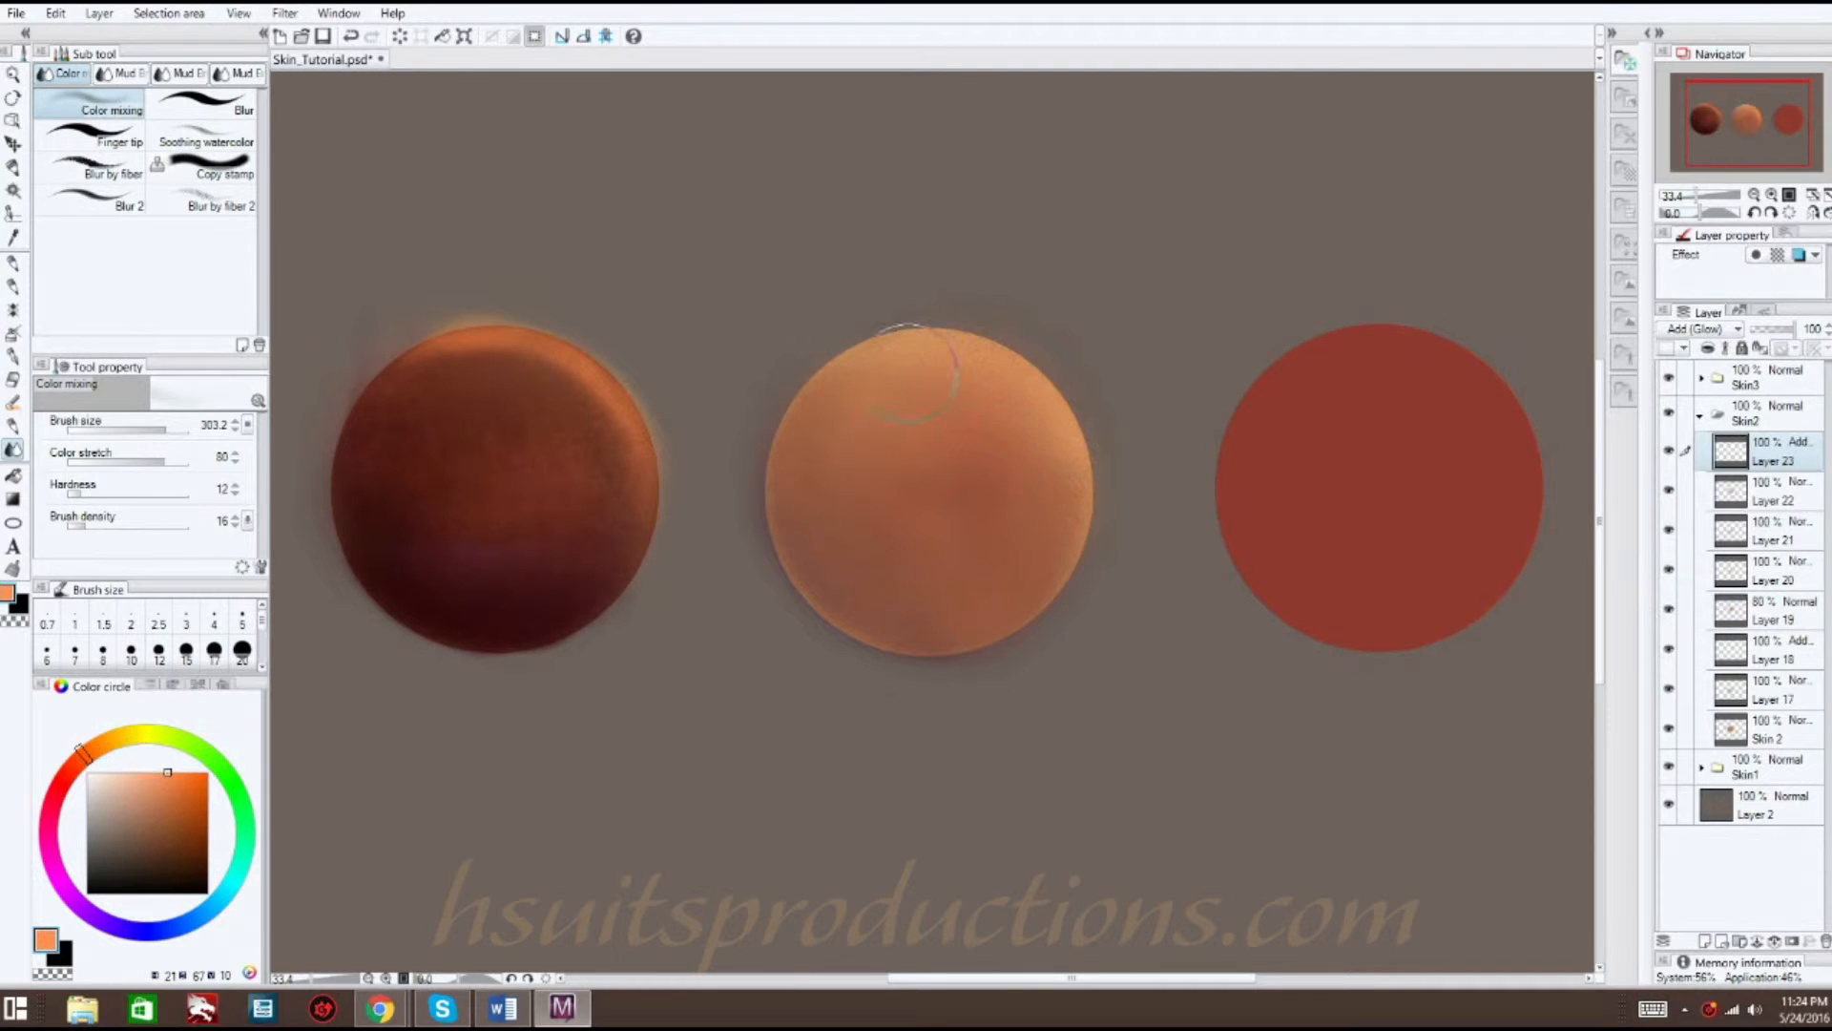
pyautogui.click(11, 286)
pyautogui.click(190, 772)
pyautogui.moveTo(993, 477)
pyautogui.mouseDown()
pyautogui.moveTo(1059, 429)
pyautogui.moveTo(949, 388)
pyautogui.moveTo(848, 415)
pyautogui.moveTo(981, 376)
pyautogui.moveTo(1031, 499)
pyautogui.moveTo(907, 503)
pyautogui.moveTo(897, 553)
pyautogui.mouseUp()
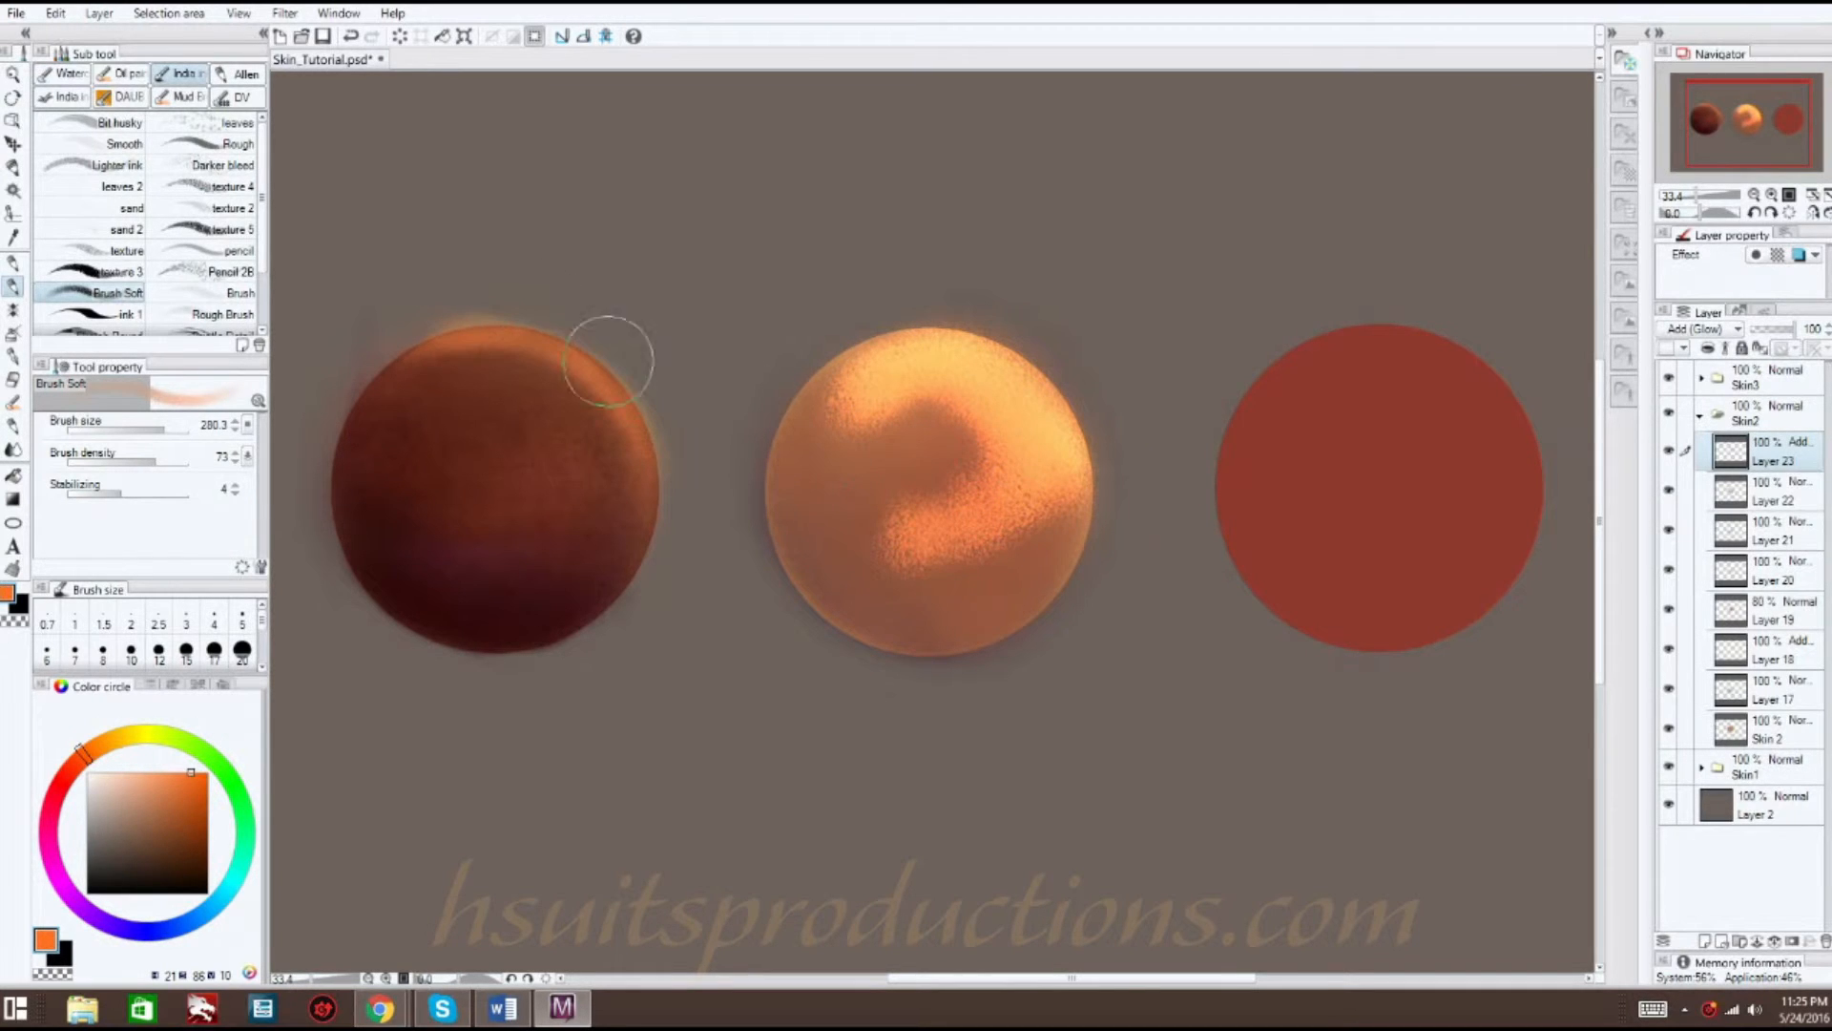
pyautogui.click(14, 449)
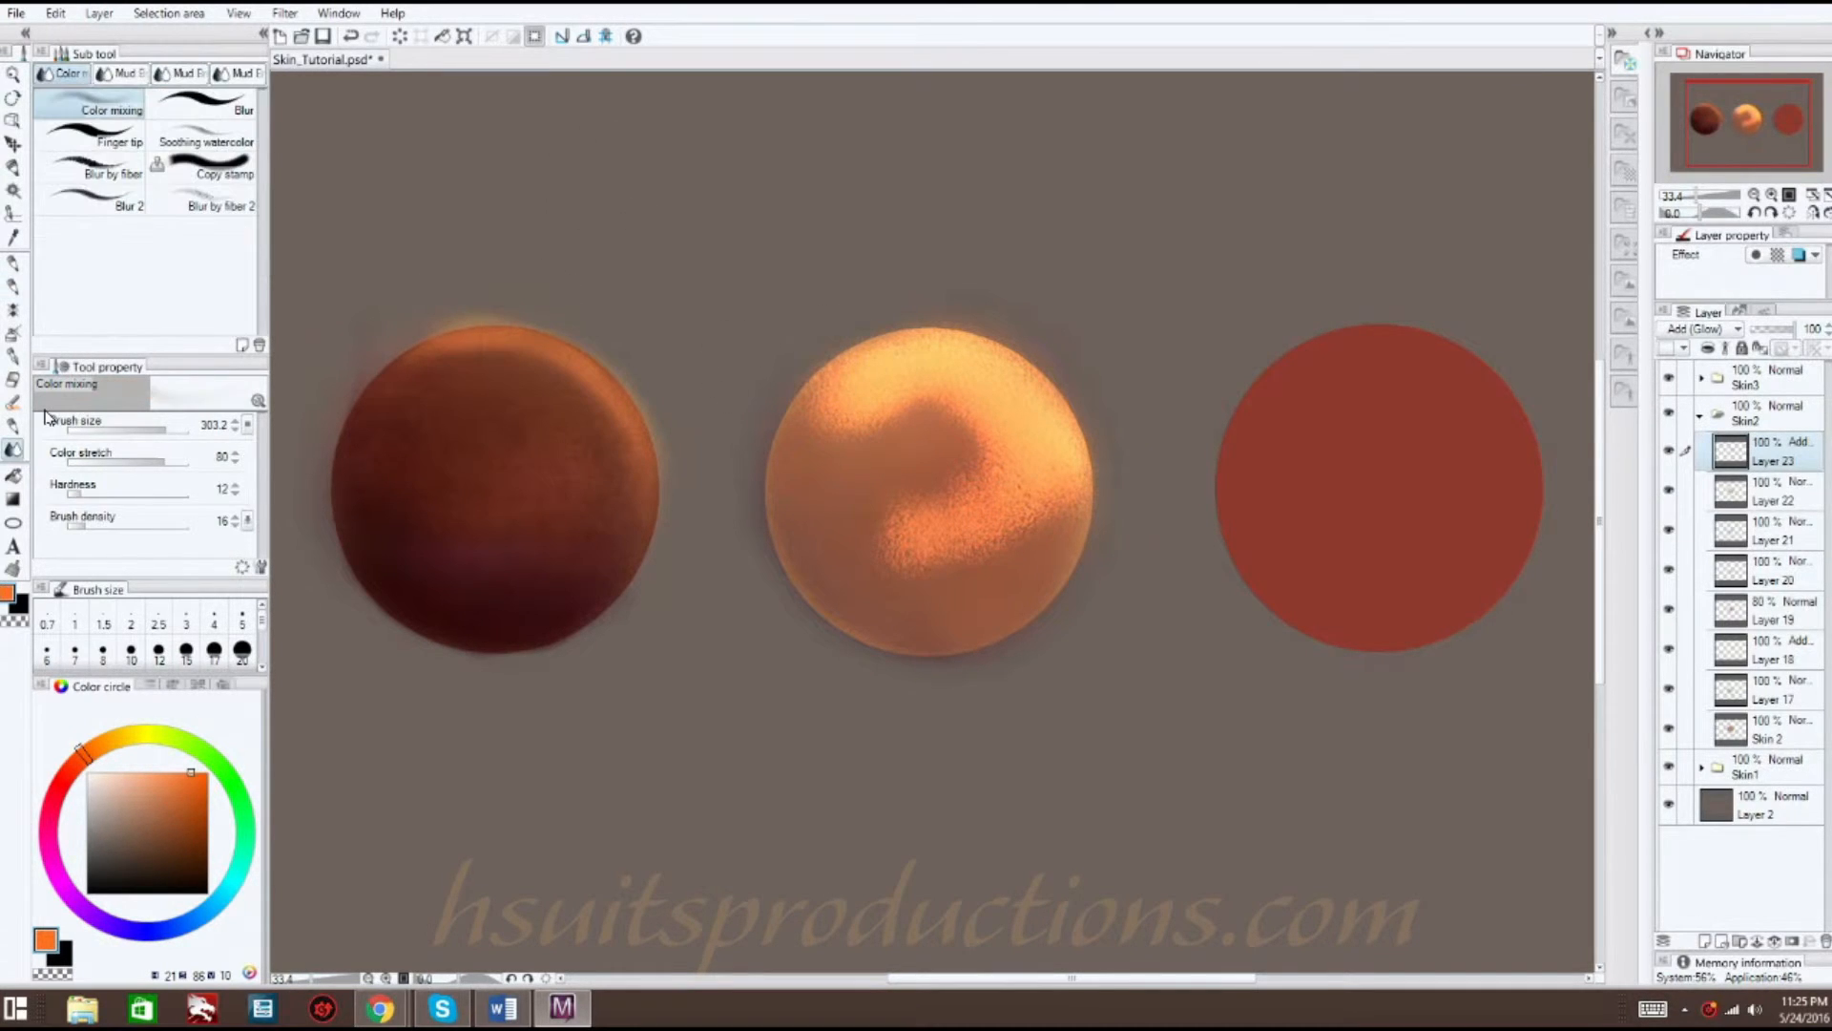
pyautogui.moveTo(874, 432)
pyautogui.mouseDown()
pyautogui.moveTo(861, 374)
pyautogui.moveTo(879, 401)
pyautogui.moveTo(953, 416)
pyautogui.moveTo(970, 371)
pyautogui.moveTo(1057, 540)
pyautogui.moveTo(1033, 455)
pyautogui.moveTo(987, 545)
pyautogui.moveTo(998, 466)
pyautogui.moveTo(979, 429)
pyautogui.moveTo(886, 539)
pyautogui.moveTo(977, 399)
pyautogui.moveTo(938, 325)
pyautogui.moveTo(1037, 414)
pyautogui.moveTo(1036, 477)
pyautogui.moveTo(895, 454)
pyautogui.moveTo(920, 354)
pyautogui.moveTo(873, 431)
pyautogui.moveTo(882, 496)
pyautogui.moveTo(1021, 525)
pyautogui.moveTo(922, 568)
pyautogui.moveTo(818, 464)
pyautogui.moveTo(823, 404)
pyautogui.moveTo(928, 363)
pyautogui.moveTo(901, 500)
pyautogui.moveTo(818, 511)
pyautogui.mouseUp()
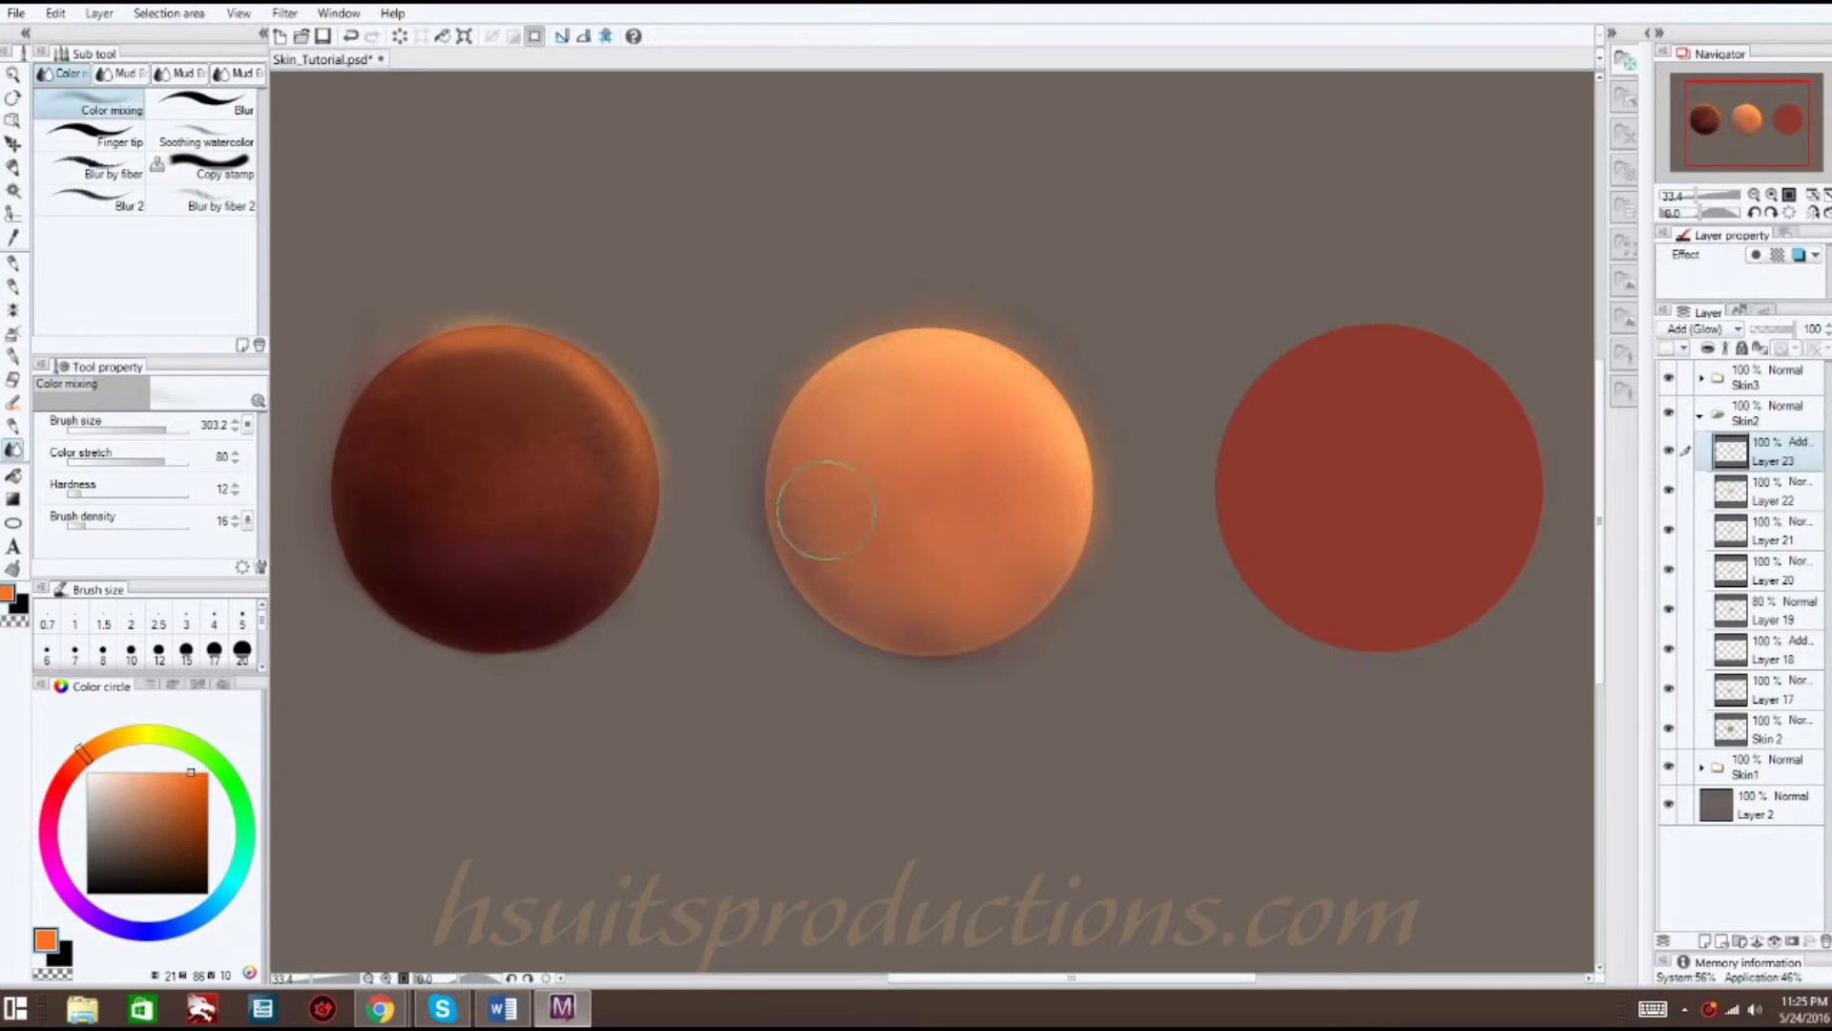
# - On a new layer, paint a dark red shadow crescent along the tan circle's bottom and lower sides with Brush Soft at size 280.3
pyautogui.click(1705, 941)
pyautogui.moveTo(71, 767); pyautogui.dragTo(61, 783)
pyautogui.moveTo(175, 826); pyautogui.dragTo(177, 837)
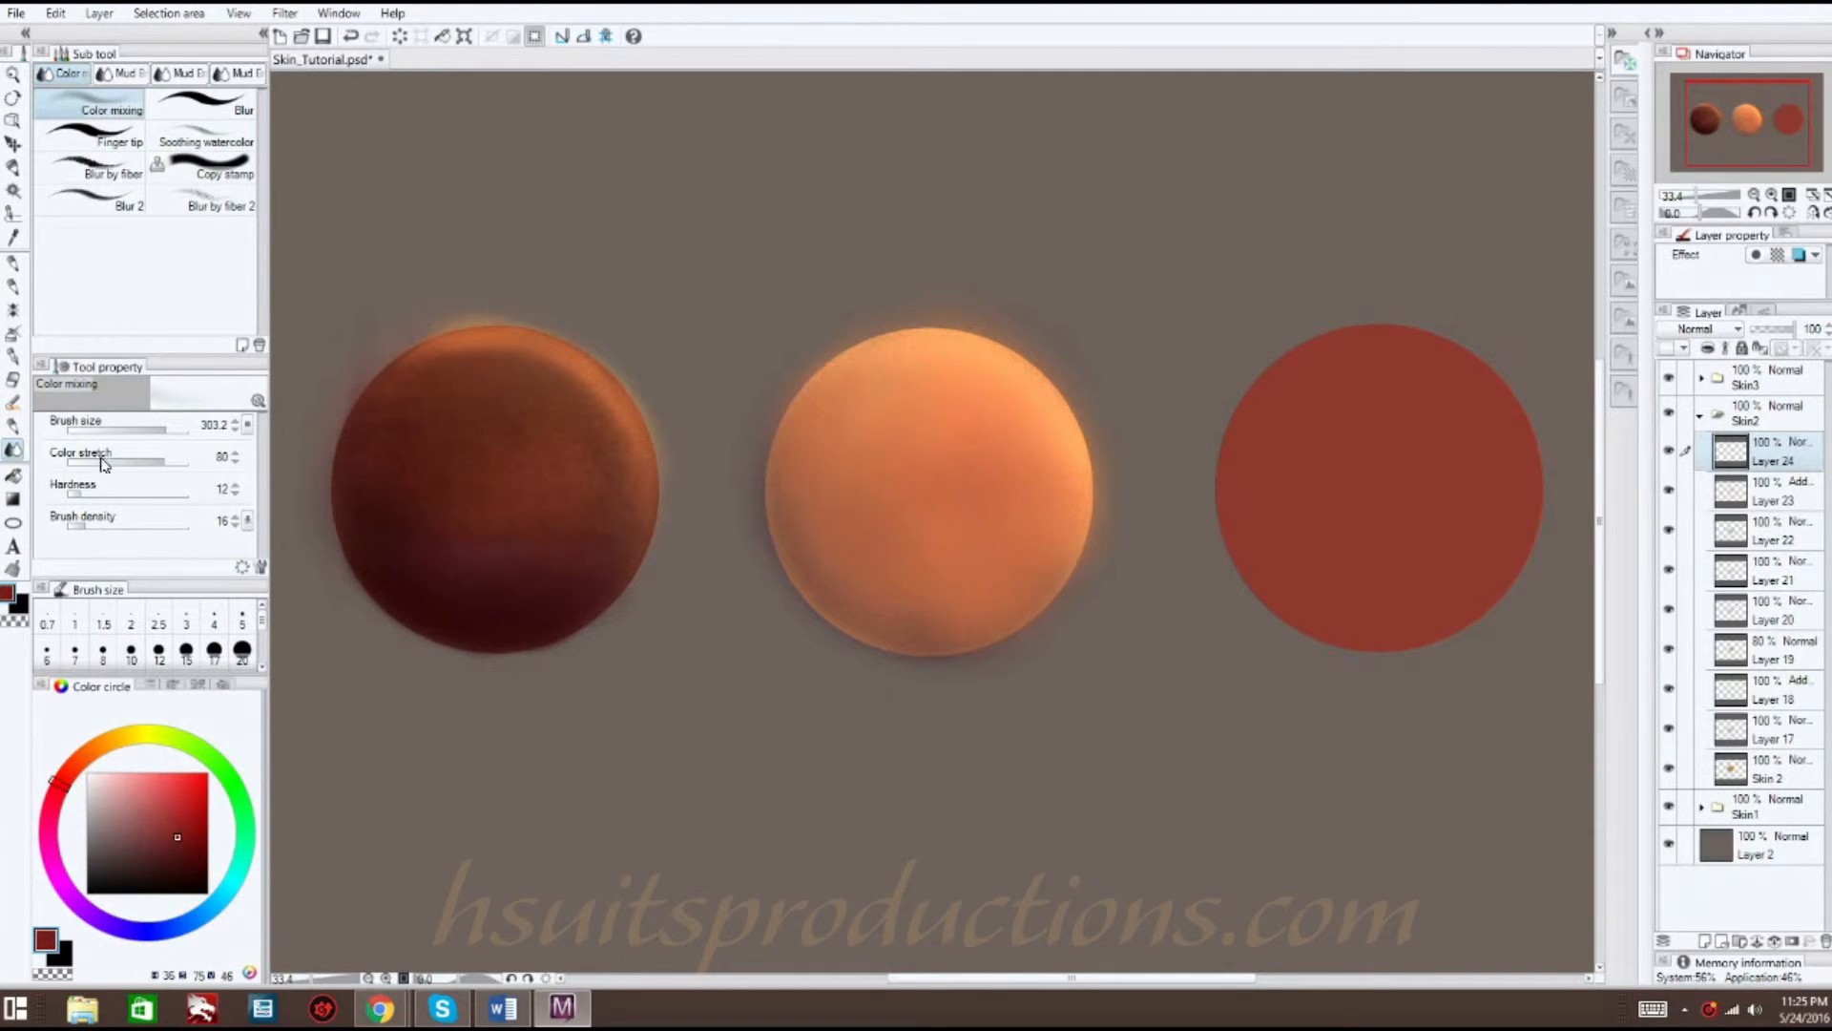
pyautogui.click(14, 286)
pyautogui.moveTo(983, 558)
pyautogui.mouseDown()
pyautogui.moveTo(1024, 573)
pyautogui.moveTo(943, 602)
pyautogui.moveTo(869, 585)
pyautogui.moveTo(807, 534)
pyautogui.mouseUp()
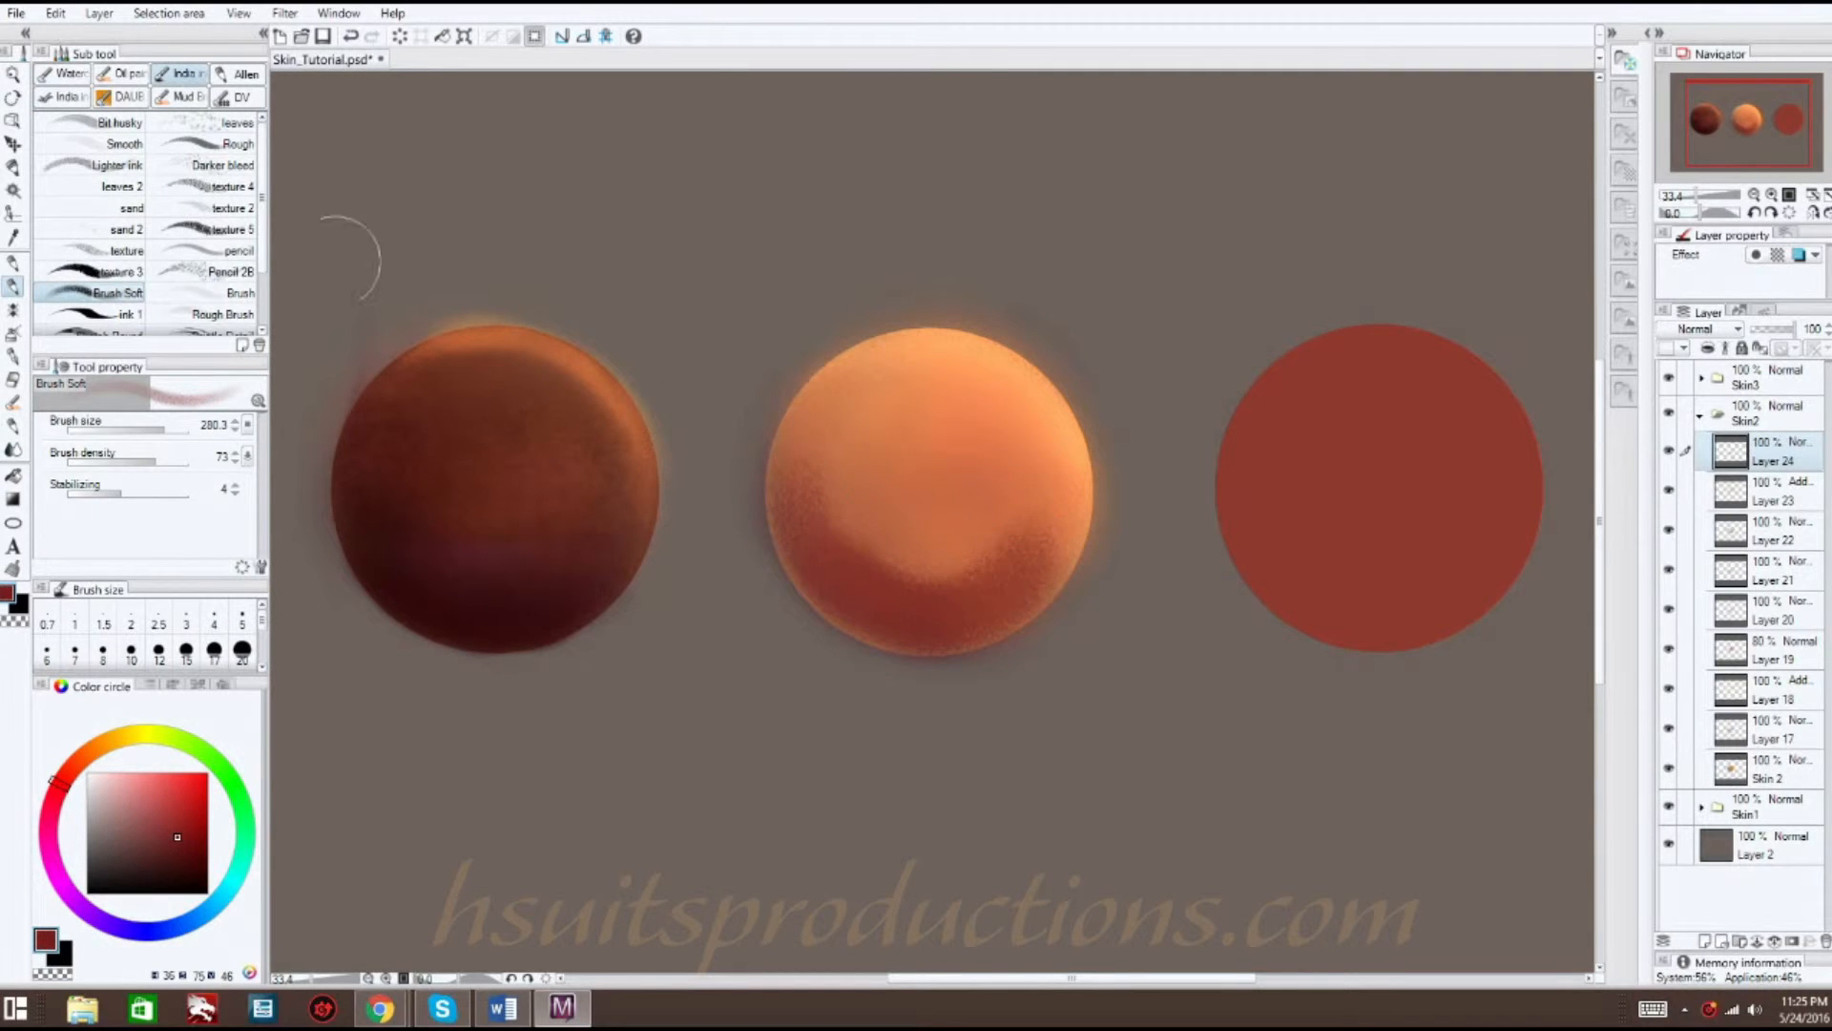
# - Blend the dark red shadow along the tan circle's bottom and lower sides with Color mixing at size 303.2
pyautogui.click(13, 448)
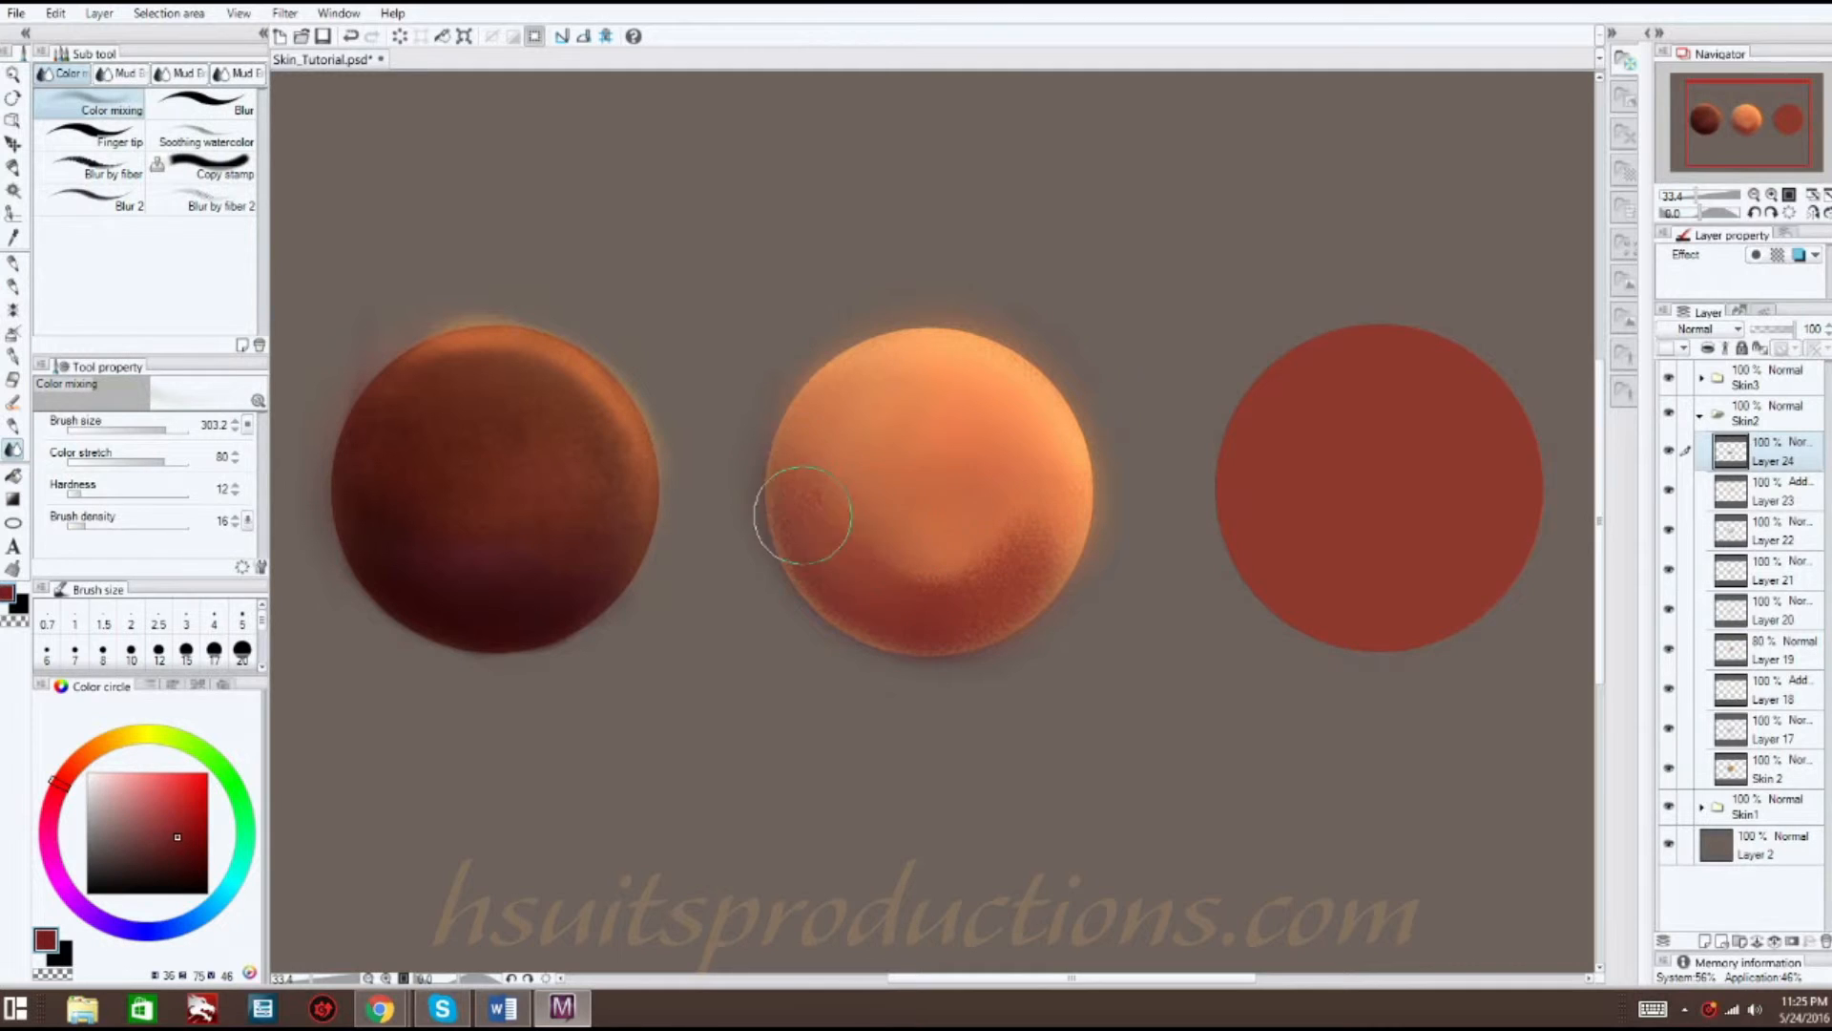
pyautogui.moveTo(826, 554)
pyautogui.mouseDown()
pyautogui.moveTo(950, 616)
pyautogui.moveTo(1015, 559)
pyautogui.moveTo(913, 598)
pyautogui.moveTo(953, 544)
pyautogui.moveTo(923, 634)
pyautogui.moveTo(986, 585)
pyautogui.moveTo(842, 547)
pyautogui.moveTo(912, 634)
pyautogui.moveTo(1019, 582)
pyautogui.moveTo(1047, 444)
pyautogui.moveTo(1047, 523)
pyautogui.moveTo(817, 550)
pyautogui.moveTo(801, 506)
pyautogui.moveTo(795, 535)
pyautogui.moveTo(829, 574)
pyautogui.moveTo(982, 531)
pyautogui.mouseUp()
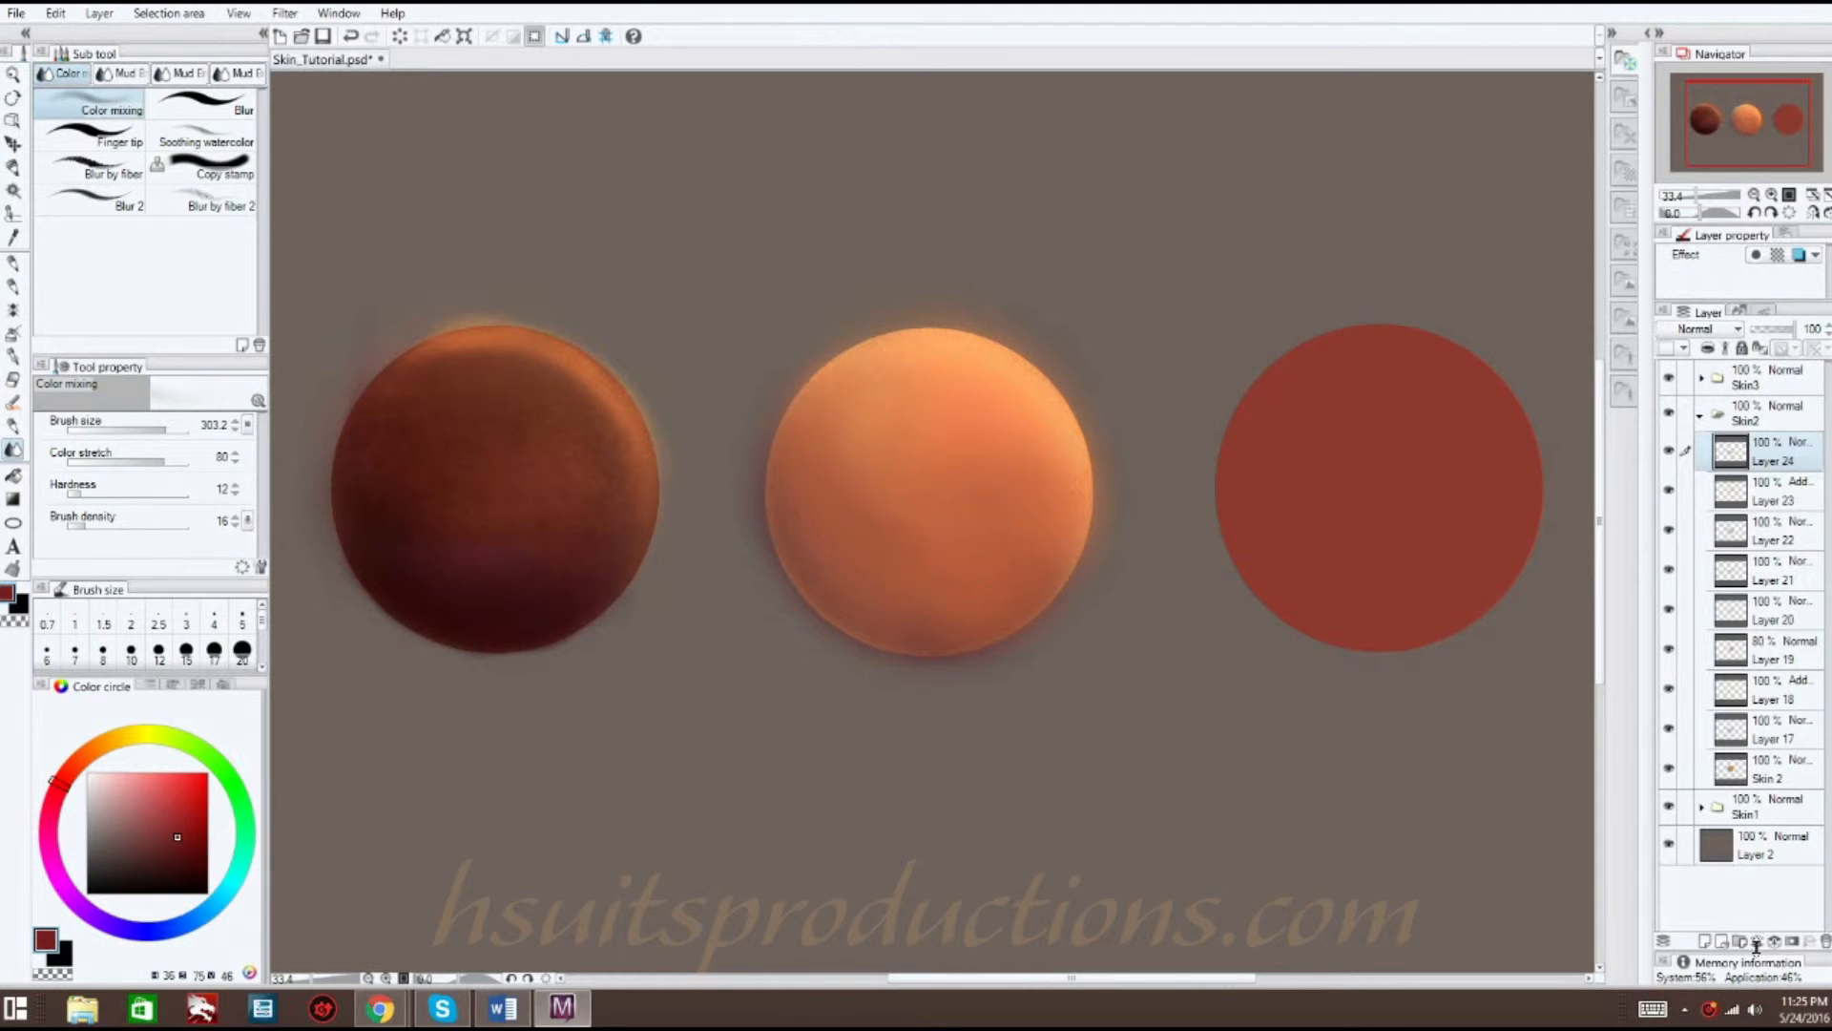
# - On a new layer, paint a very dark red crescent along the tan circle's left and lower edges with Brush Soft at size 127.7
pyautogui.click(1708, 942)
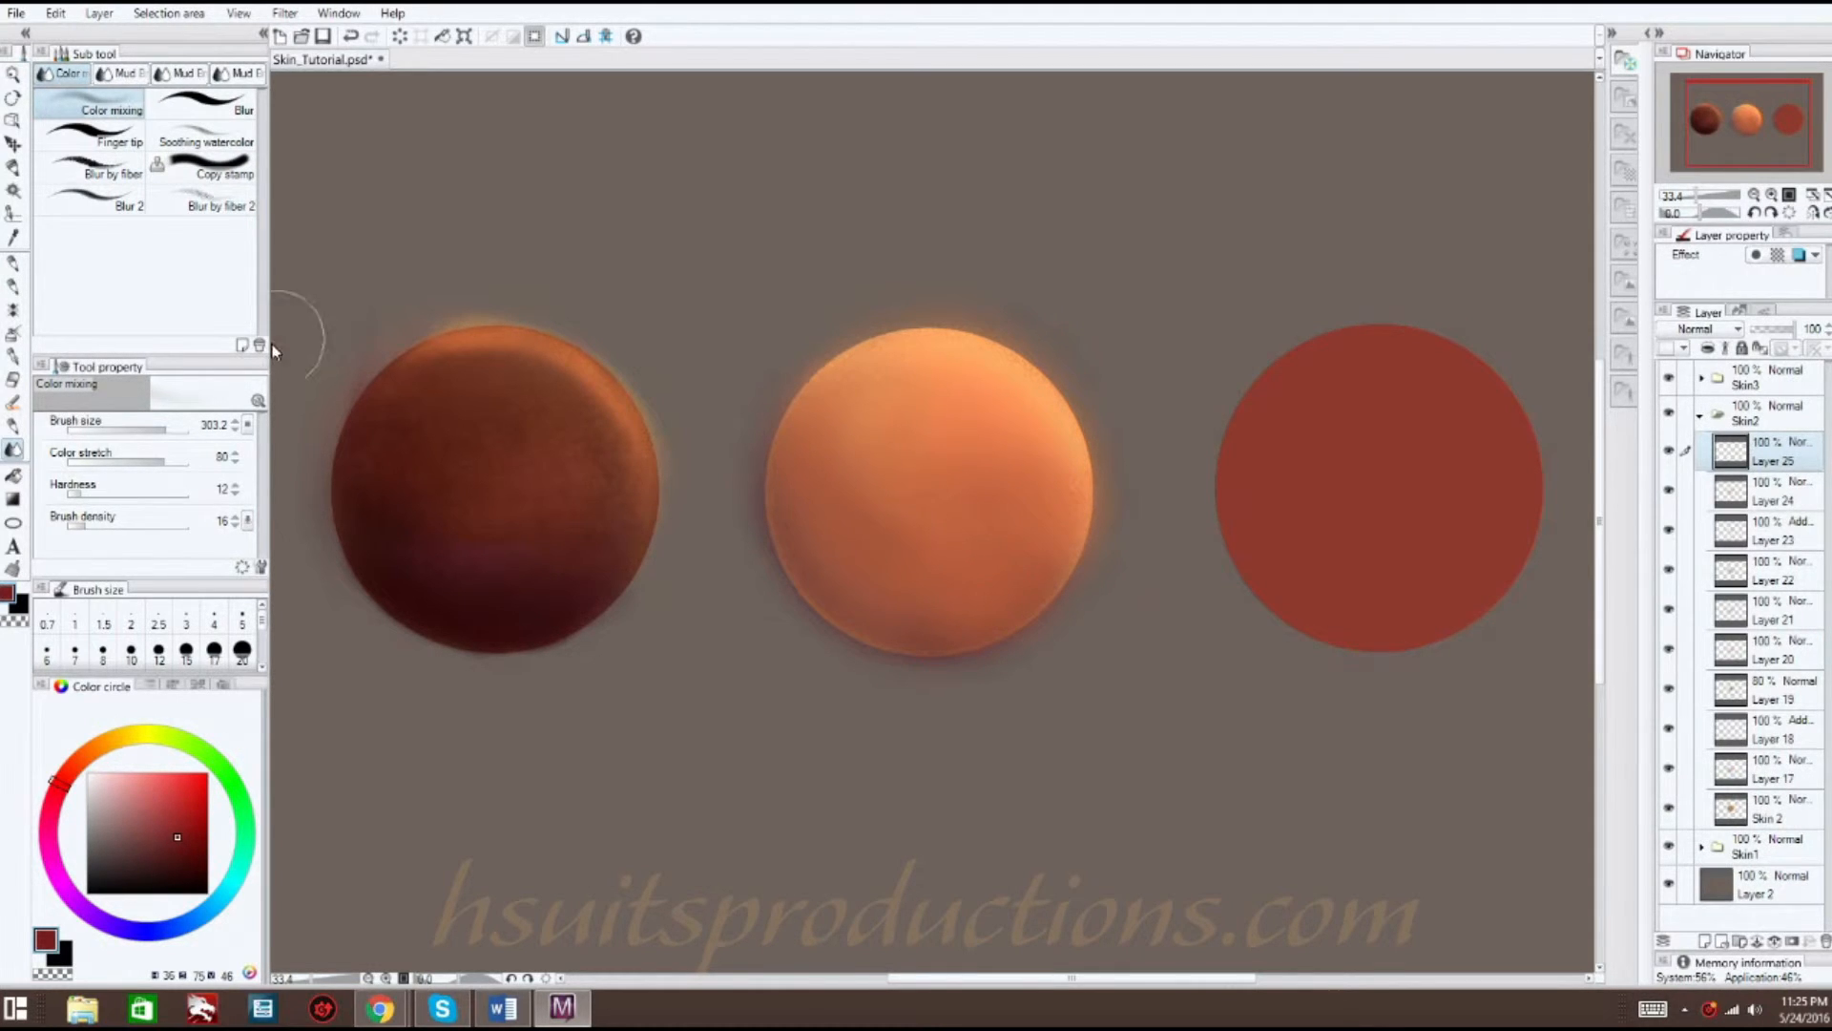
pyautogui.click(206, 864)
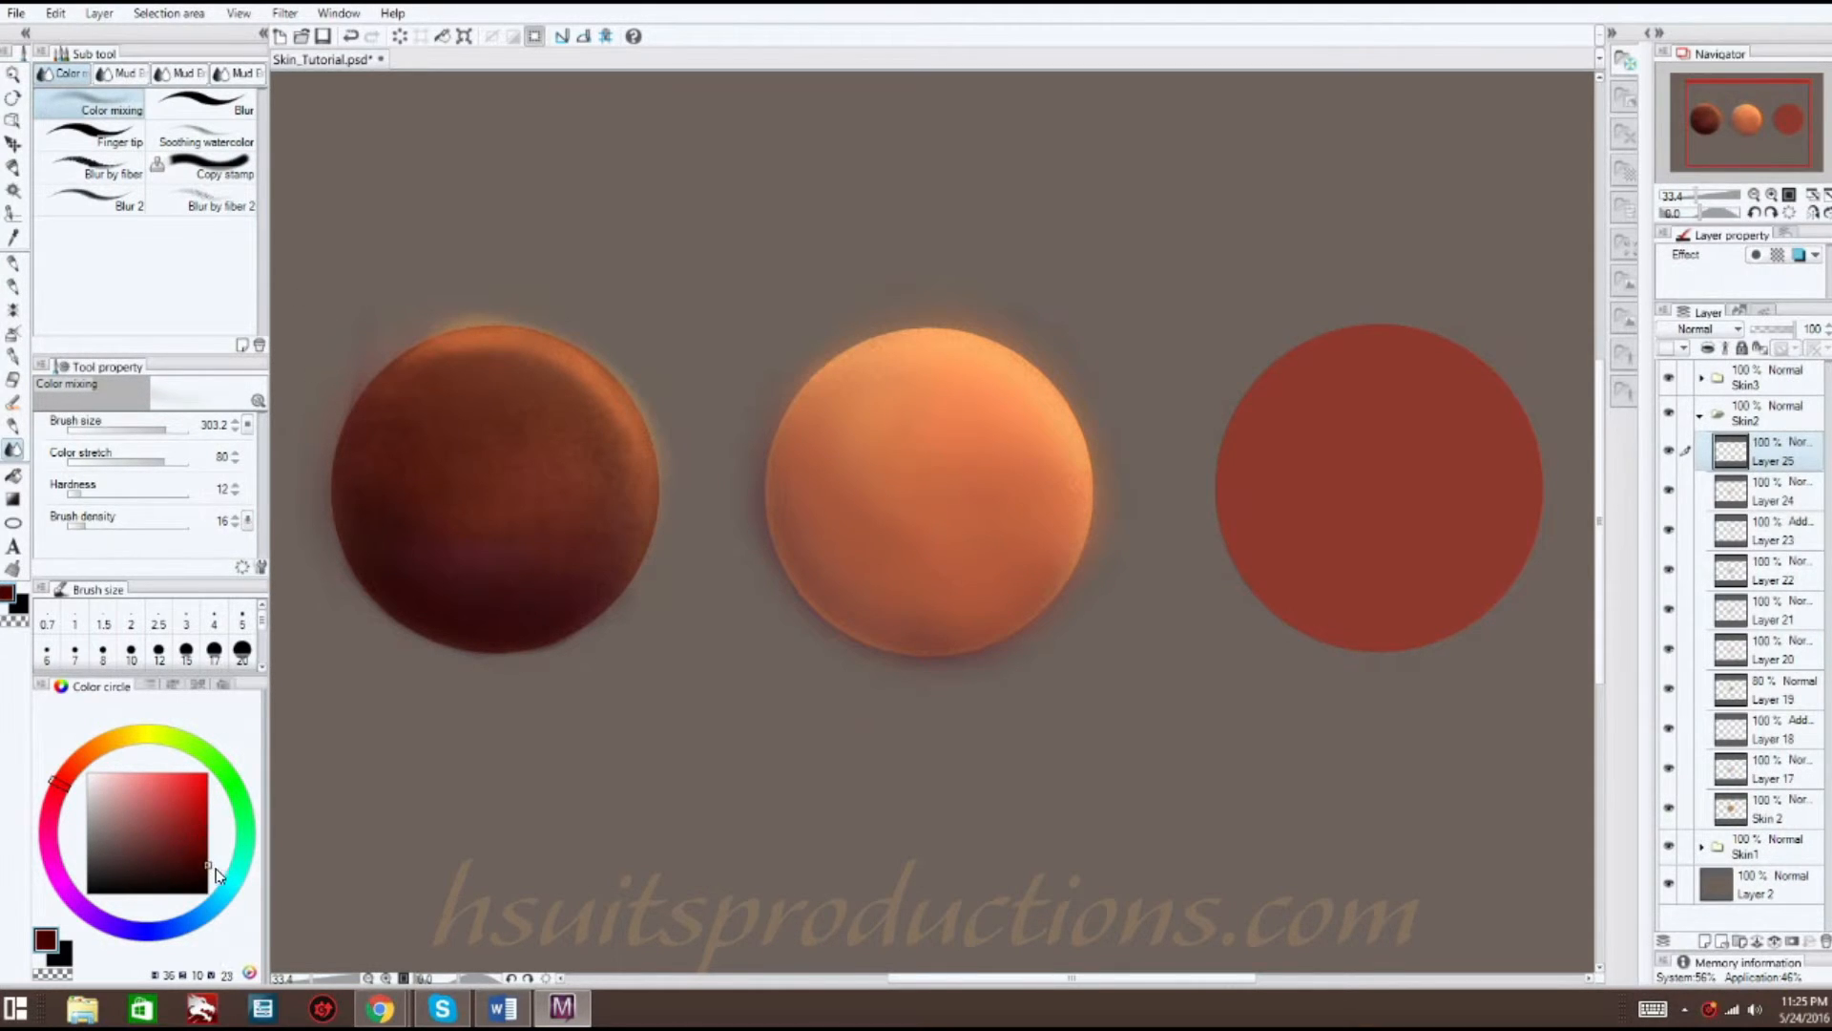
pyautogui.click(18, 285)
pyautogui.moveTo(174, 412); pyautogui.dragTo(164, 420)
pyautogui.moveTo(778, 456)
pyautogui.mouseDown()
pyautogui.moveTo(810, 582)
pyautogui.moveTo(916, 638)
pyautogui.mouseUp()
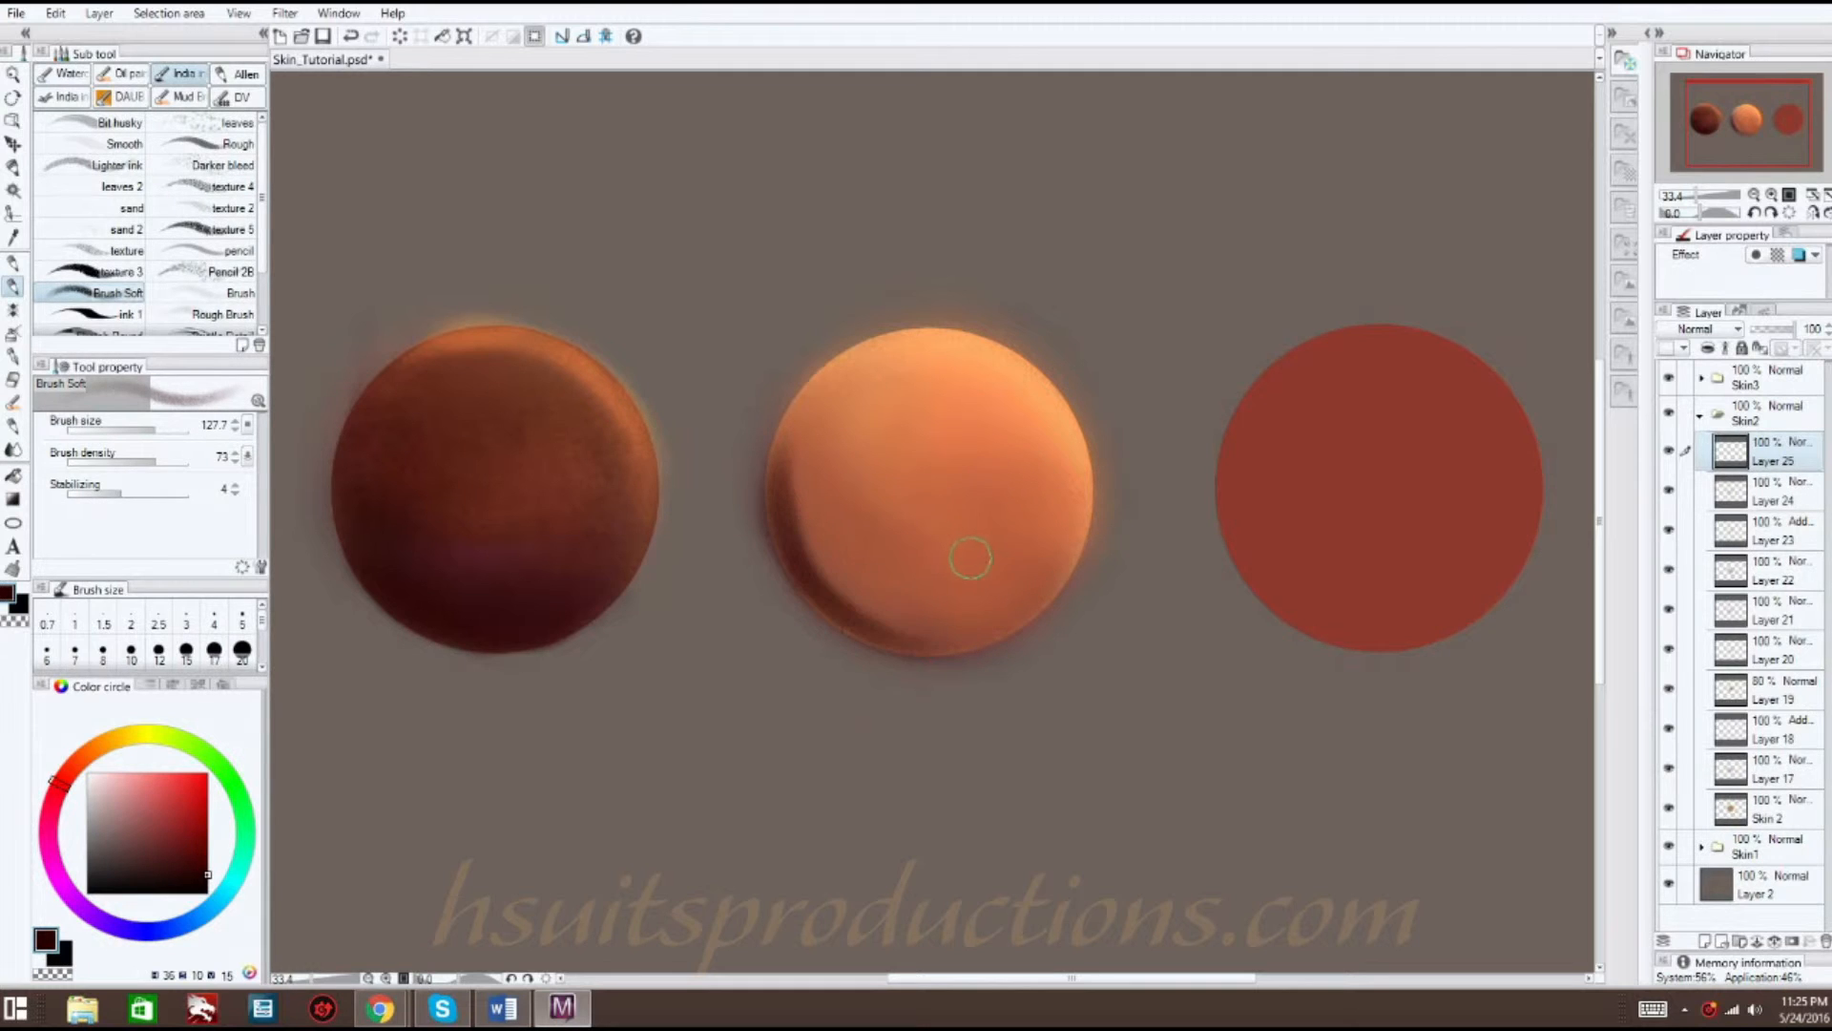
pyautogui.moveTo(1010, 605)
pyautogui.mouseDown()
pyautogui.moveTo(916, 629)
pyautogui.moveTo(790, 536)
pyautogui.mouseUp()
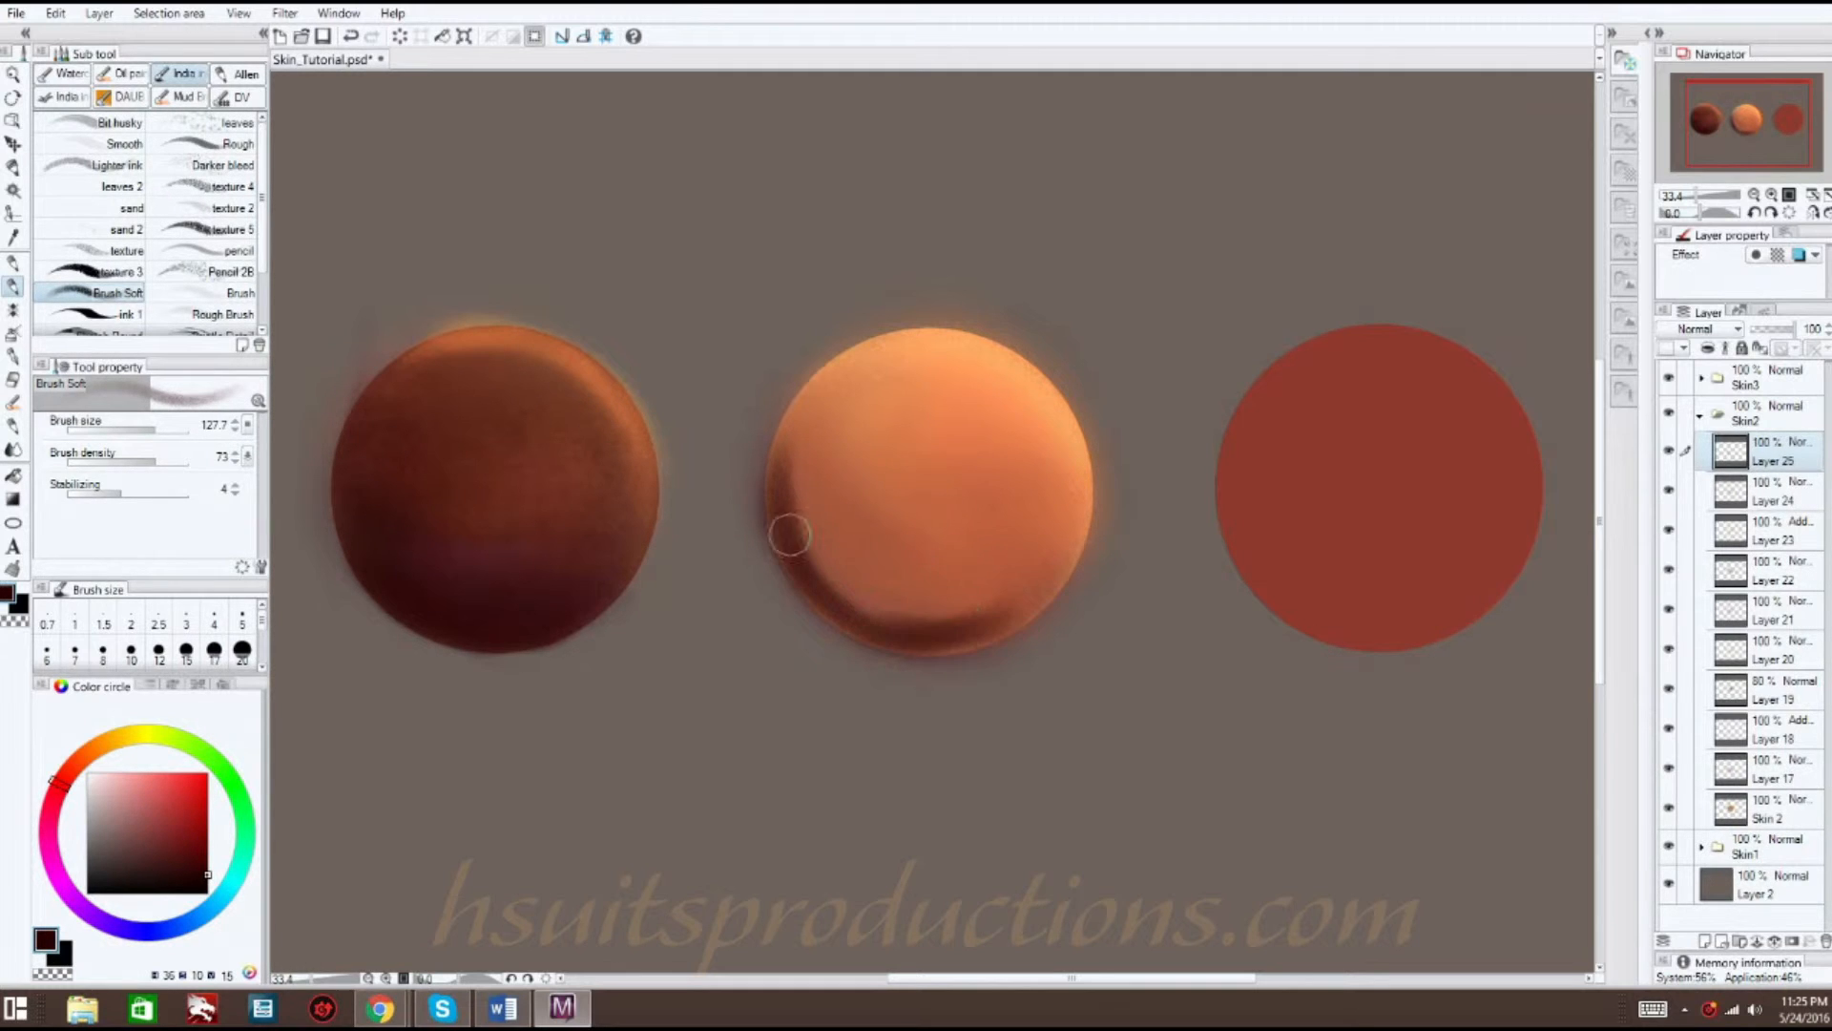
# - Blend the very dark edge crescent into the tan circle with Color mixing at size 303.2, then at 149.5 along the bottom
pyautogui.click(14, 449)
pyautogui.moveTo(888, 472)
pyautogui.mouseDown()
pyautogui.moveTo(855, 506)
pyautogui.moveTo(829, 453)
pyautogui.moveTo(813, 499)
pyautogui.moveTo(797, 456)
pyautogui.moveTo(817, 526)
pyautogui.mouseUp()
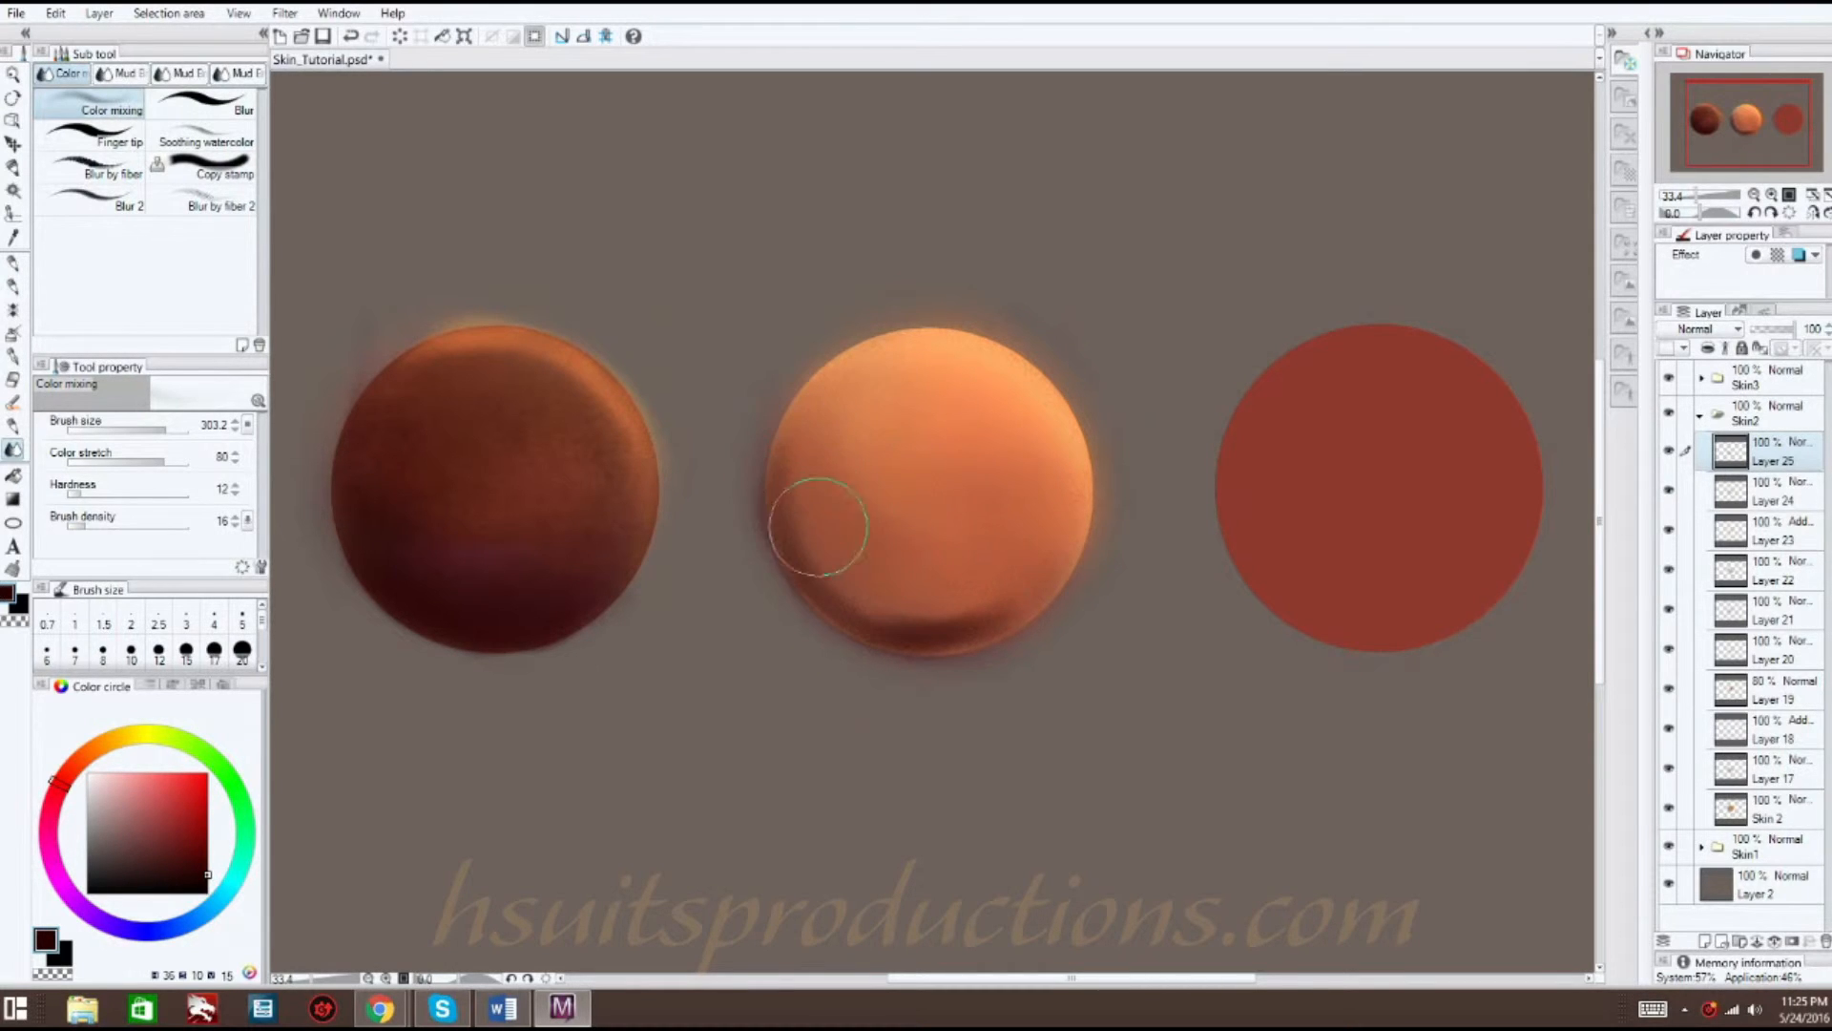
pyautogui.moveTo(174, 435); pyautogui.dragTo(155, 425)
pyautogui.moveTo(940, 622)
pyautogui.mouseDown()
pyautogui.moveTo(844, 596)
pyautogui.moveTo(793, 457)
pyautogui.moveTo(837, 583)
pyautogui.moveTo(936, 622)
pyautogui.moveTo(904, 542)
pyautogui.moveTo(879, 599)
pyautogui.mouseUp()
pyautogui.moveTo(993, 577)
pyautogui.mouseDown()
pyautogui.moveTo(931, 629)
pyautogui.moveTo(1009, 585)
pyautogui.moveTo(1021, 600)
pyautogui.moveTo(923, 577)
pyautogui.moveTo(858, 594)
pyautogui.mouseUp()
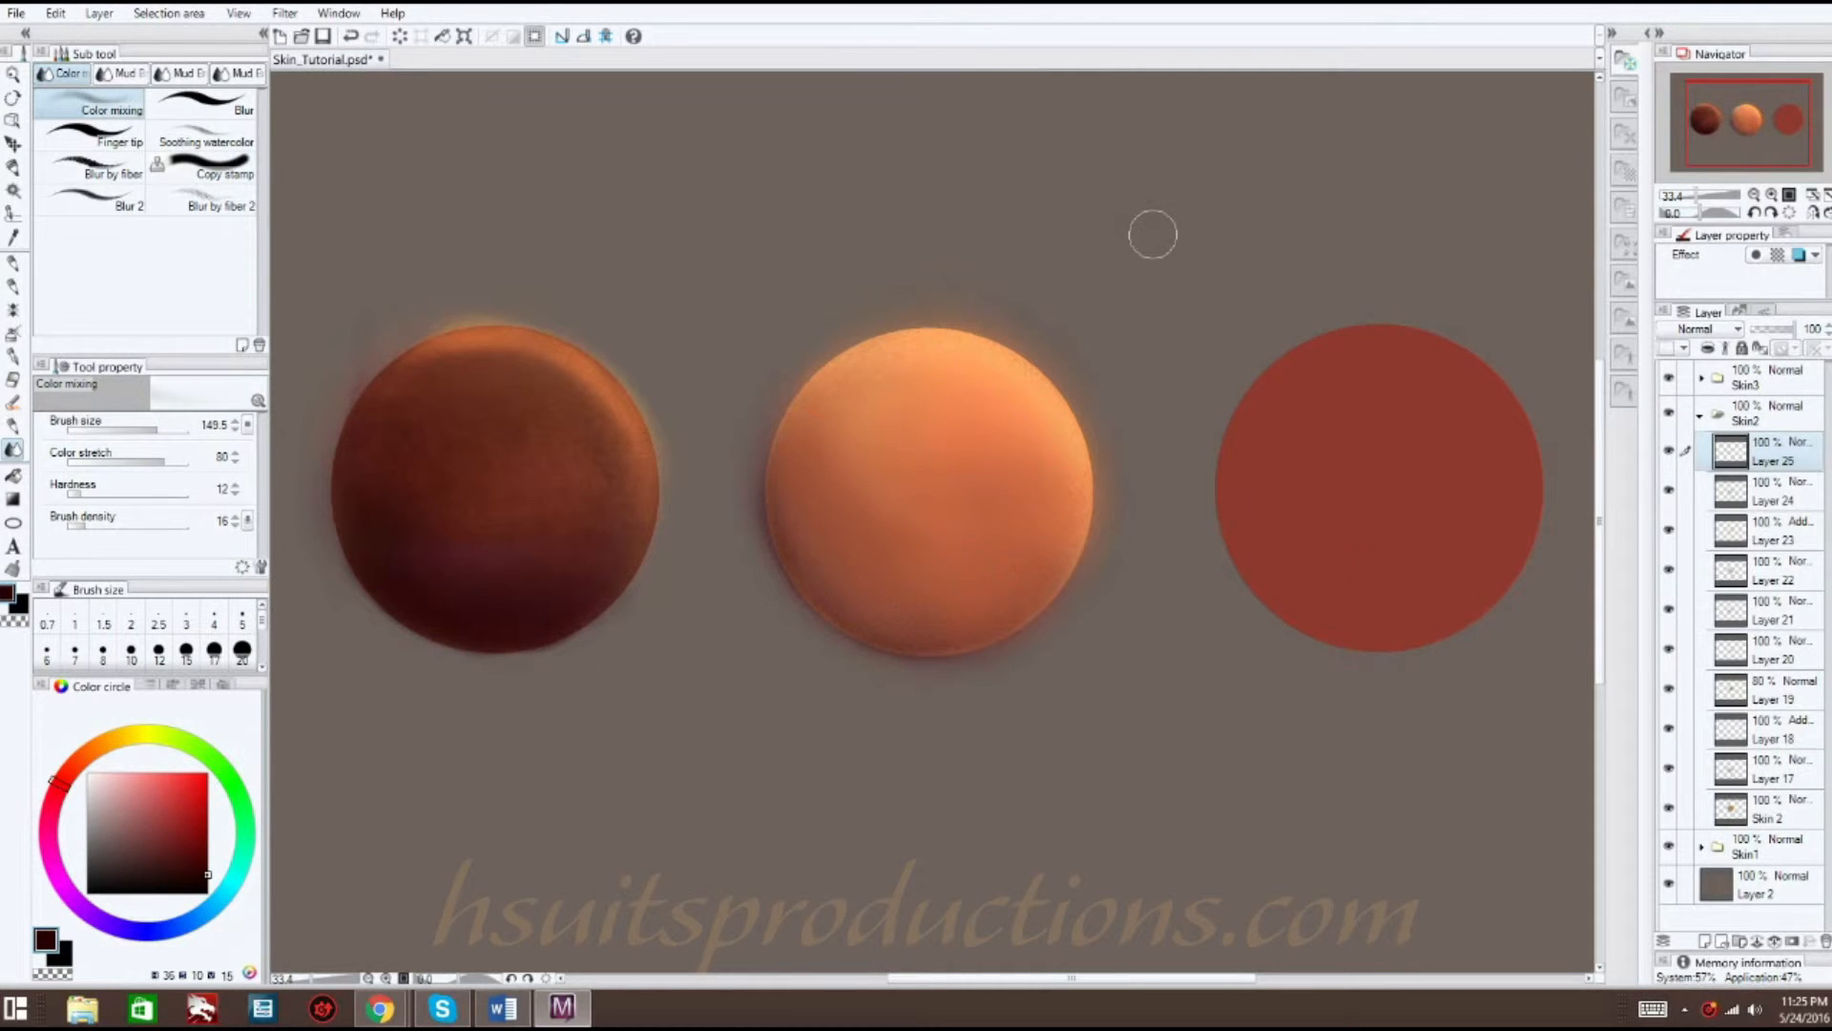
# - On a new layer above Layer 25 in Skin2, paint muted reddish-brown shading over the tan circle's left side with Brush Soft and blend it with Color mixing
pyautogui.click(1702, 416)
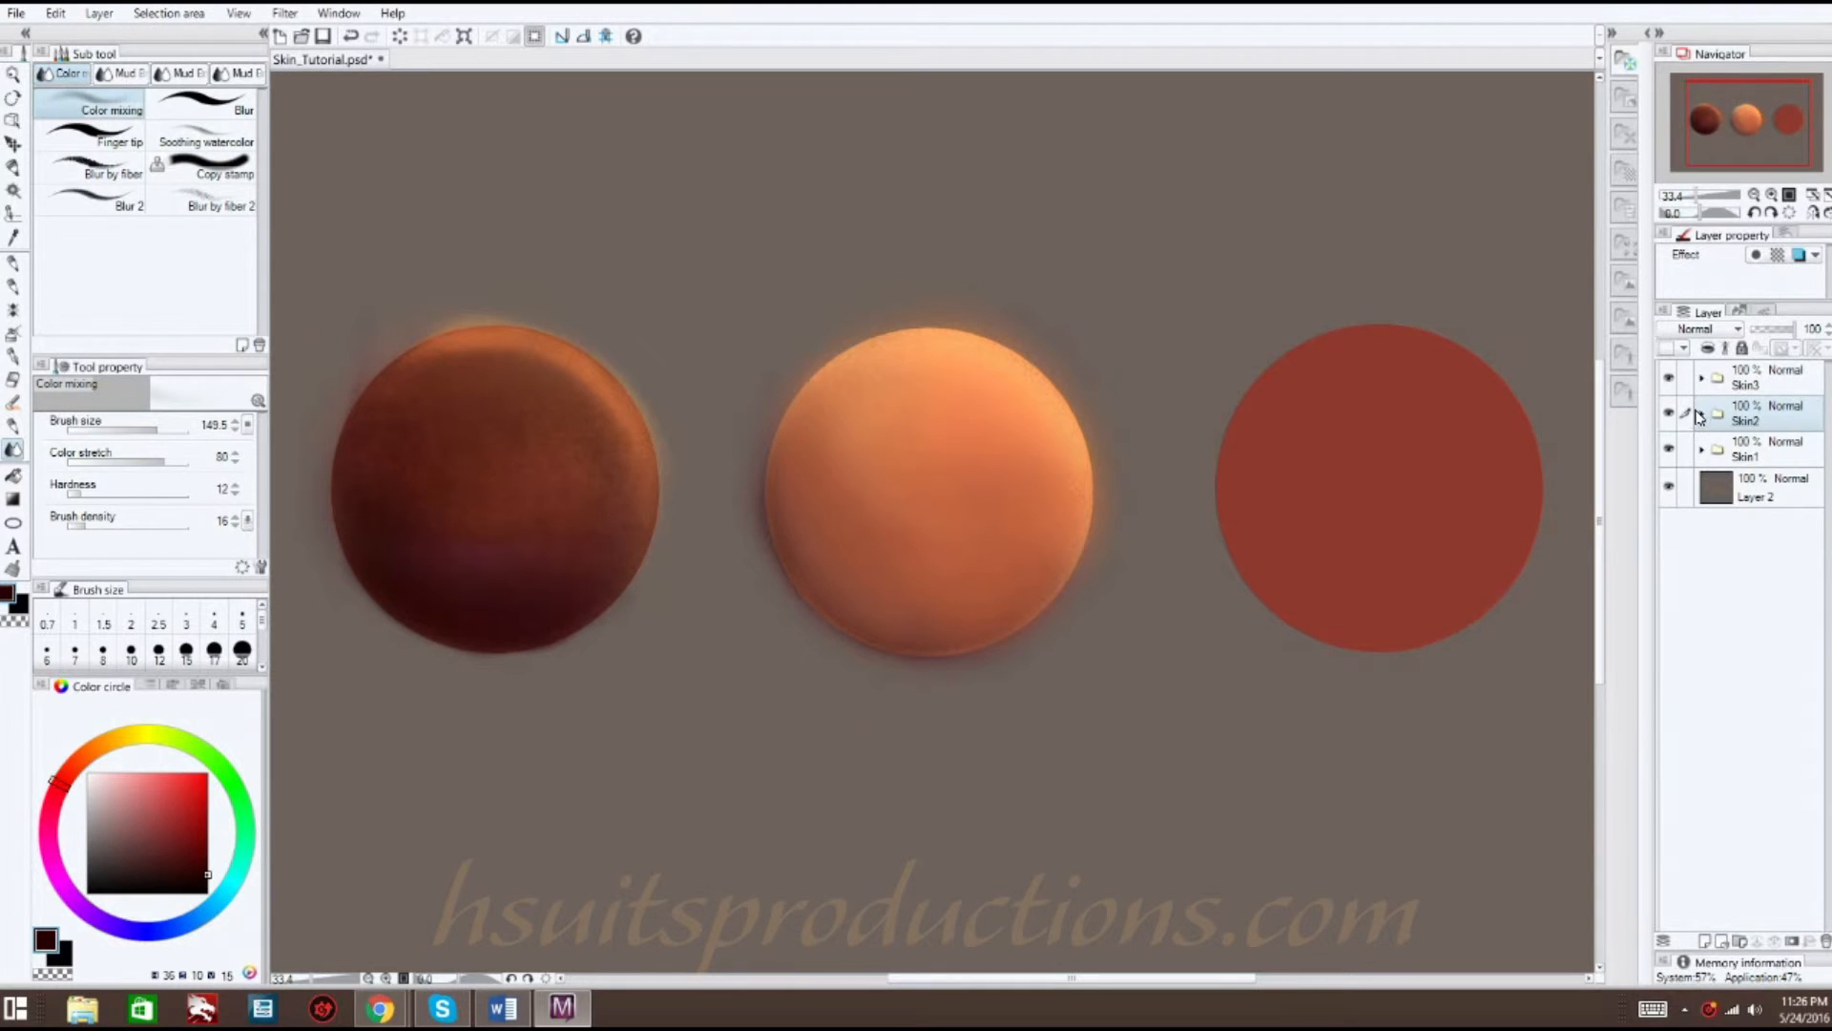
pyautogui.click(1701, 416)
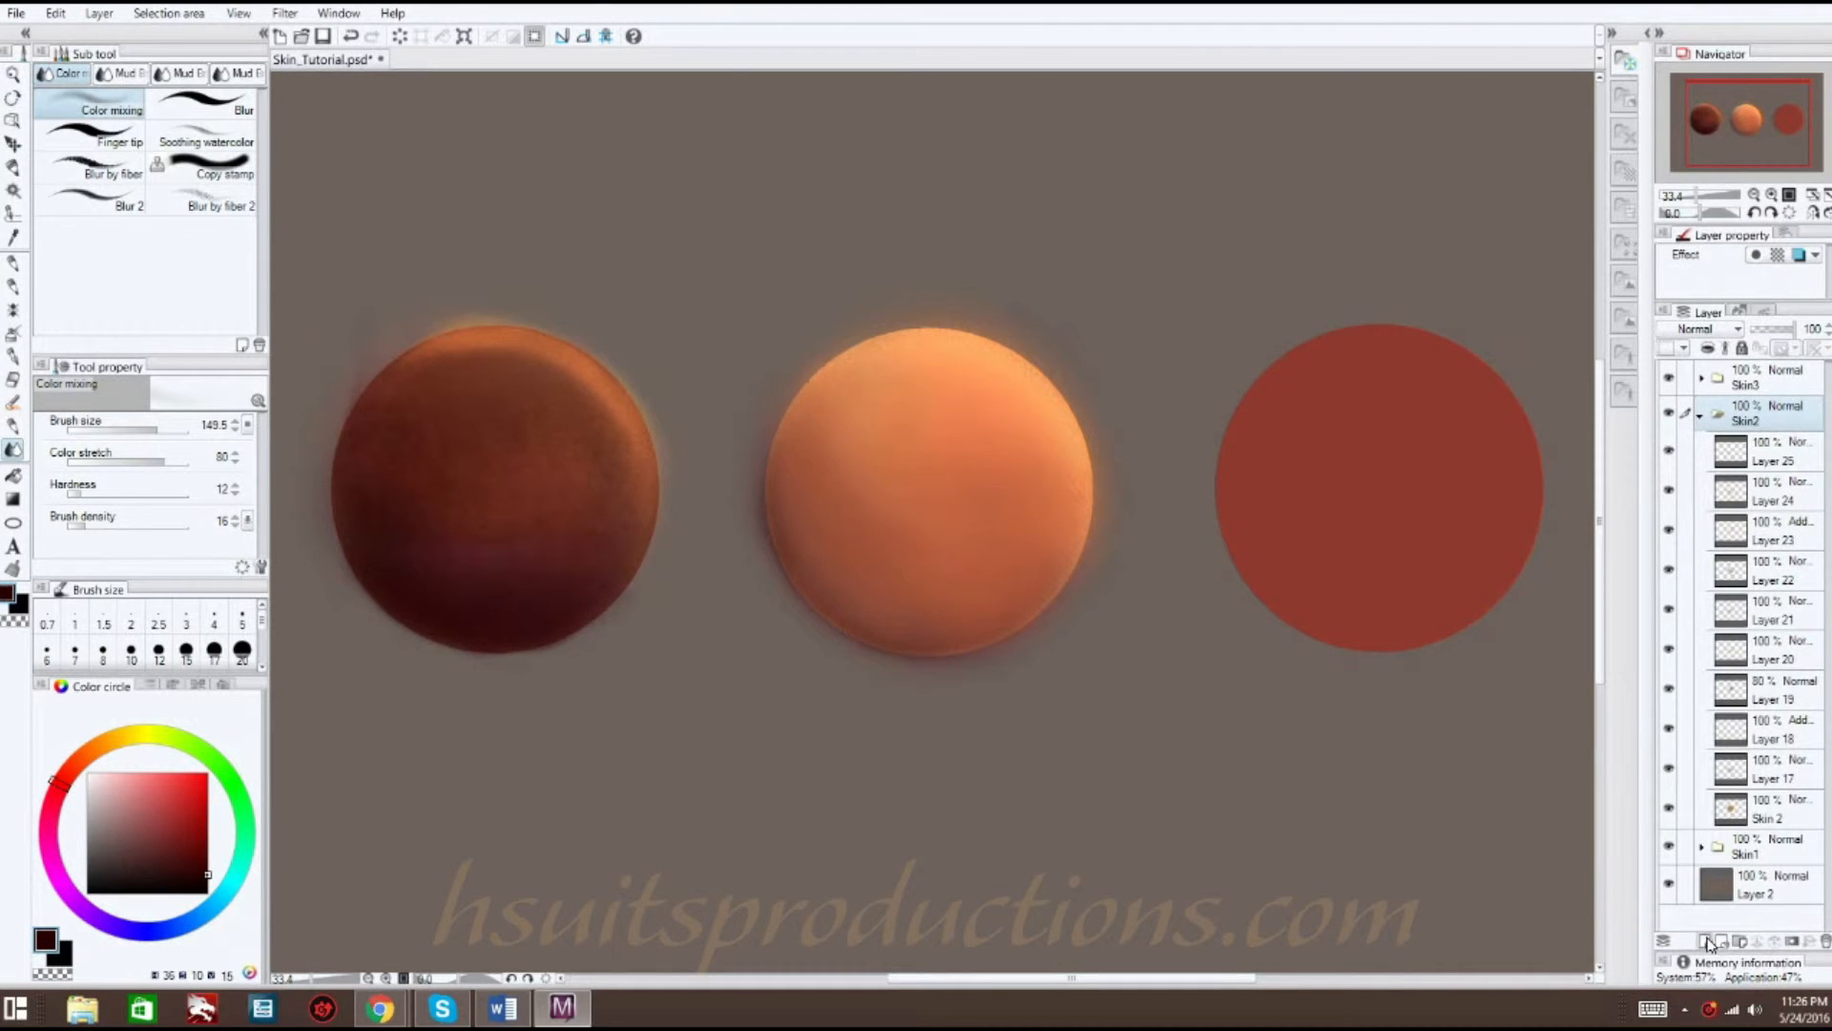
pyautogui.click(1776, 463)
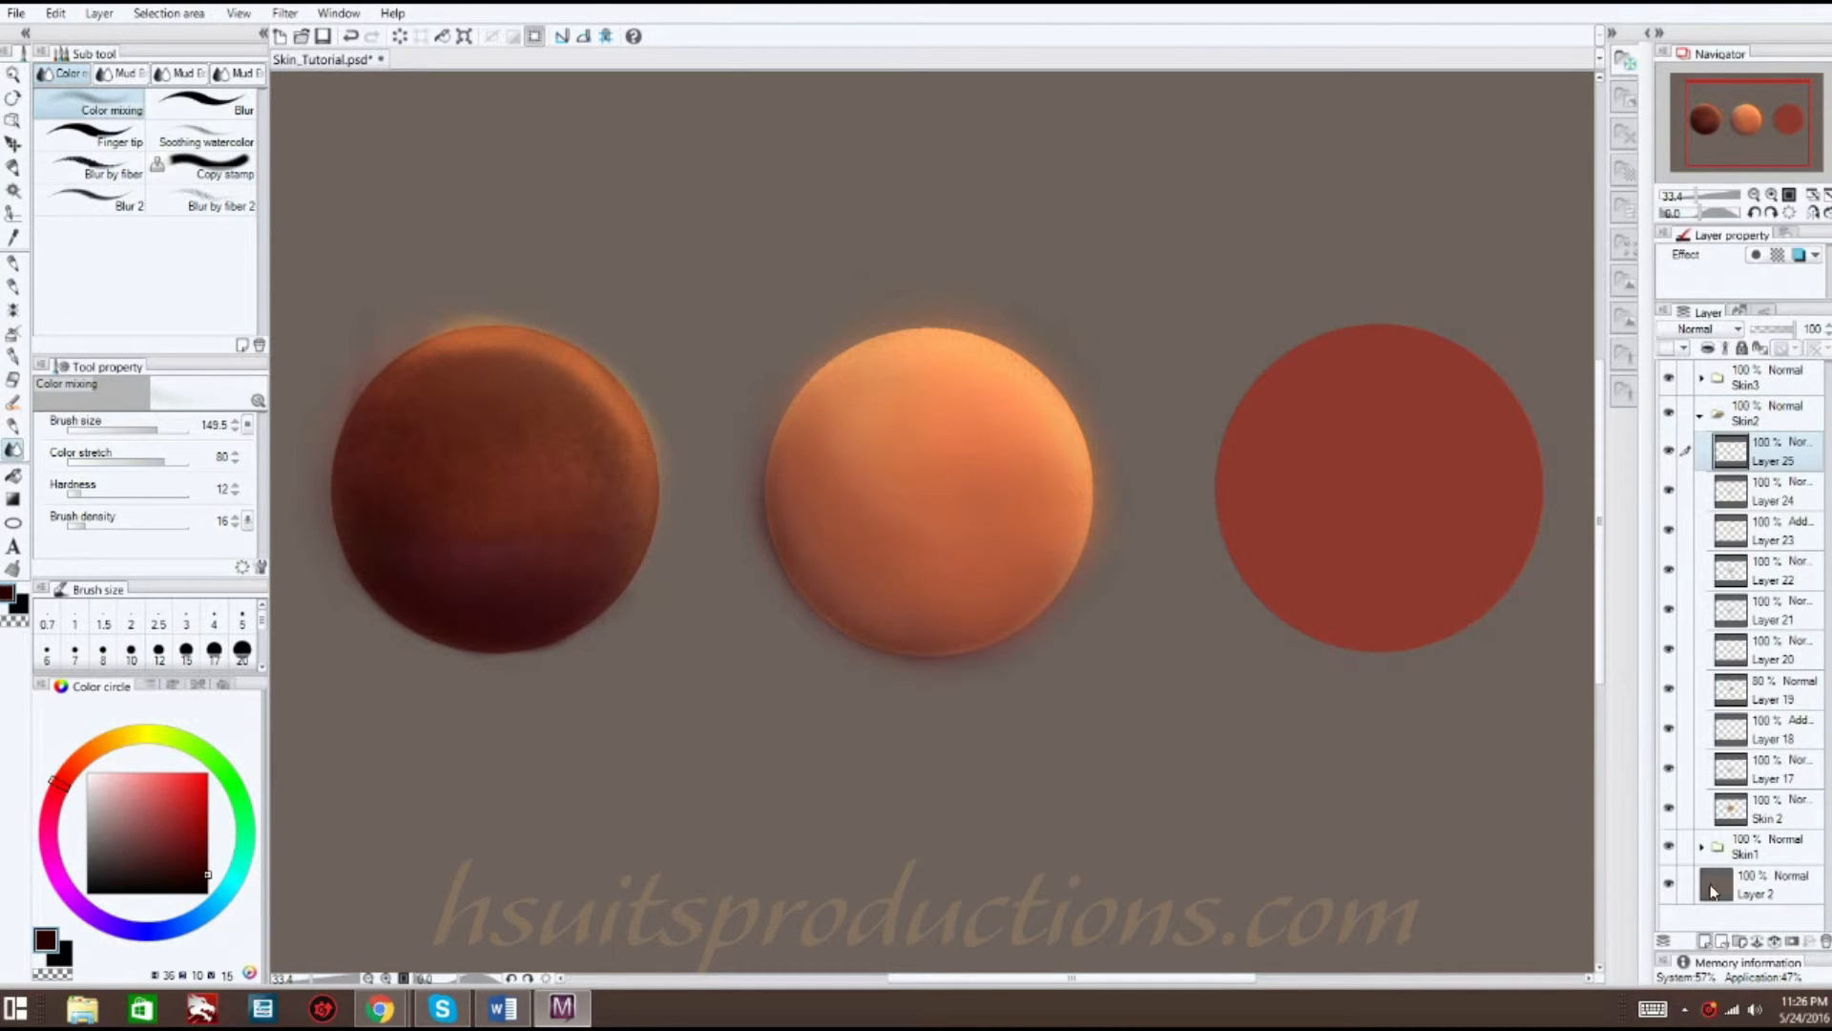
pyautogui.hotkey('ctrl', 'shift', 'n')
pyautogui.click(156, 847)
pyautogui.click(13, 285)
pyautogui.moveTo(823, 422)
pyautogui.mouseDown()
pyautogui.moveTo(806, 477)
pyautogui.moveTo(769, 475)
pyautogui.moveTo(825, 420)
pyautogui.moveTo(865, 523)
pyautogui.moveTo(818, 515)
pyautogui.moveTo(798, 391)
pyautogui.mouseUp()
pyautogui.press('j')
pyautogui.moveTo(692, 421)
pyautogui.mouseDown()
pyautogui.moveTo(816, 448)
pyautogui.moveTo(814, 388)
pyautogui.moveTo(864, 452)
pyautogui.moveTo(888, 589)
pyautogui.moveTo(876, 520)
pyautogui.moveTo(813, 454)
pyautogui.moveTo(821, 510)
pyautogui.moveTo(787, 487)
pyautogui.moveTo(800, 458)
pyautogui.moveTo(794, 498)
pyautogui.moveTo(854, 539)
pyautogui.mouseUp()
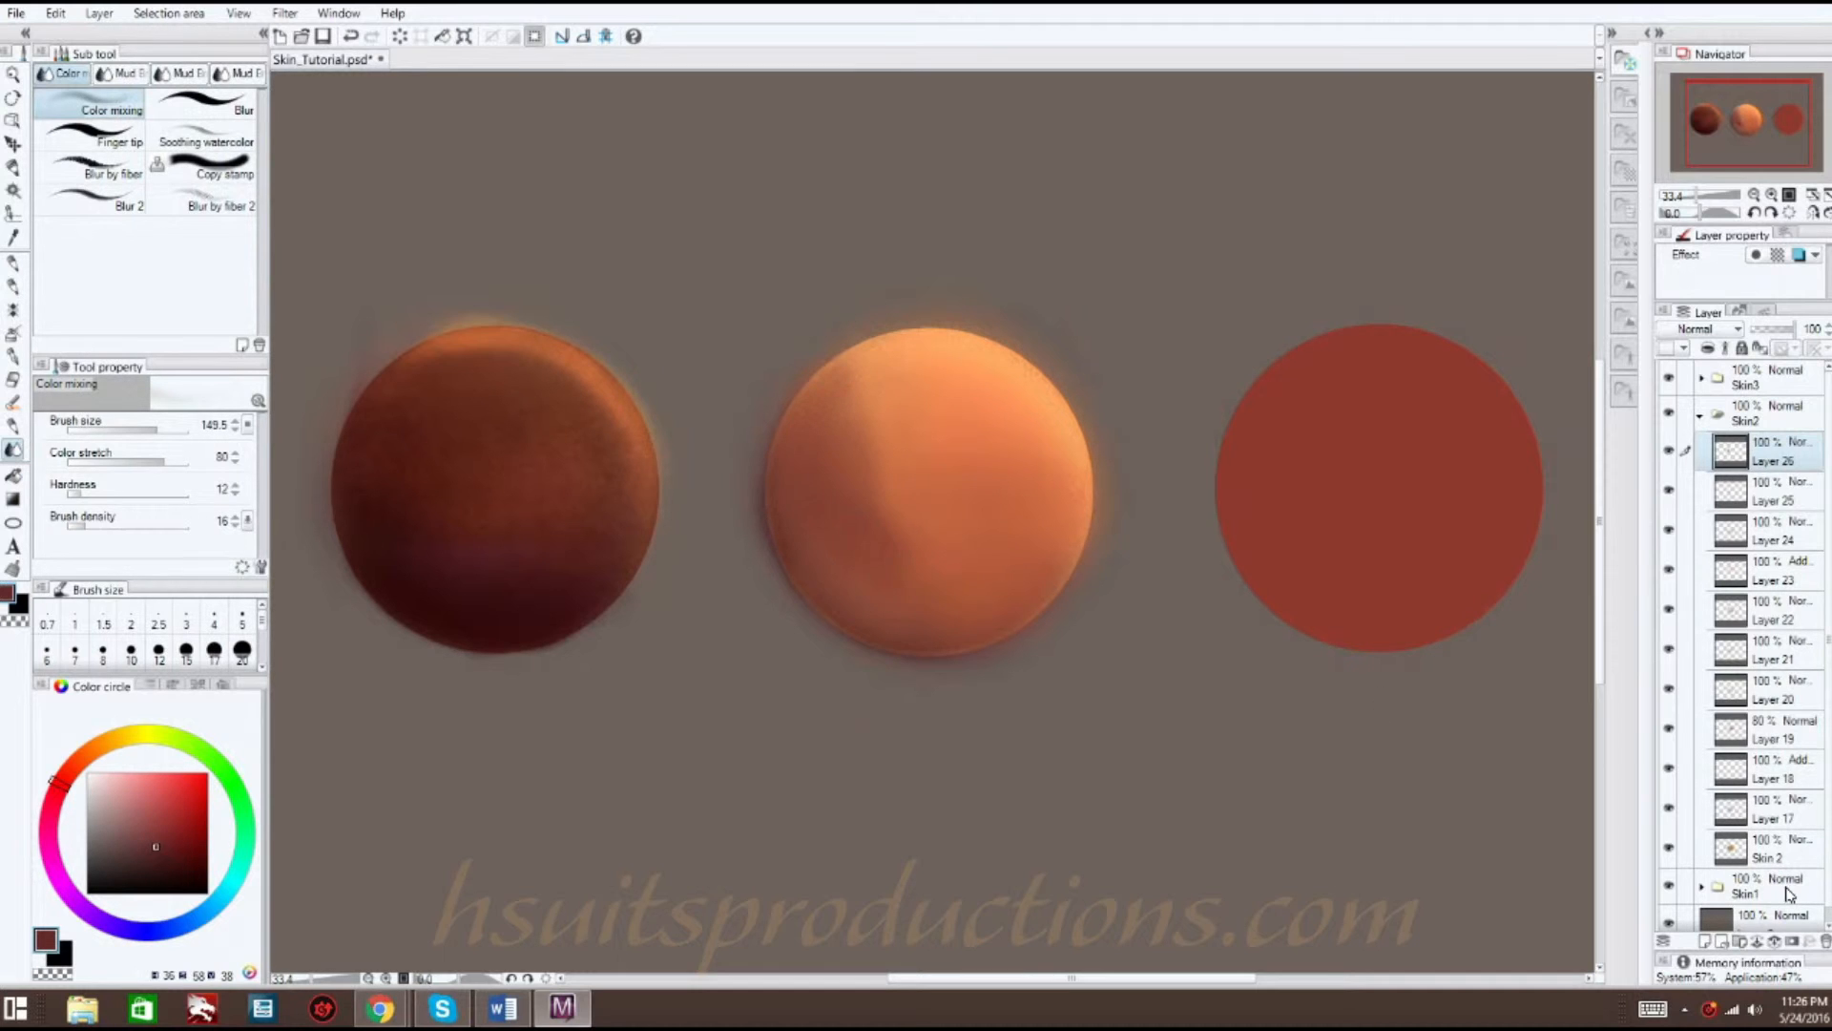
# - On a new layer above Layer 26, paint dark purple patches on the tan circle's left and lower areas with Brush Soft, size 174.9 and density 39
pyautogui.click(1718, 921)
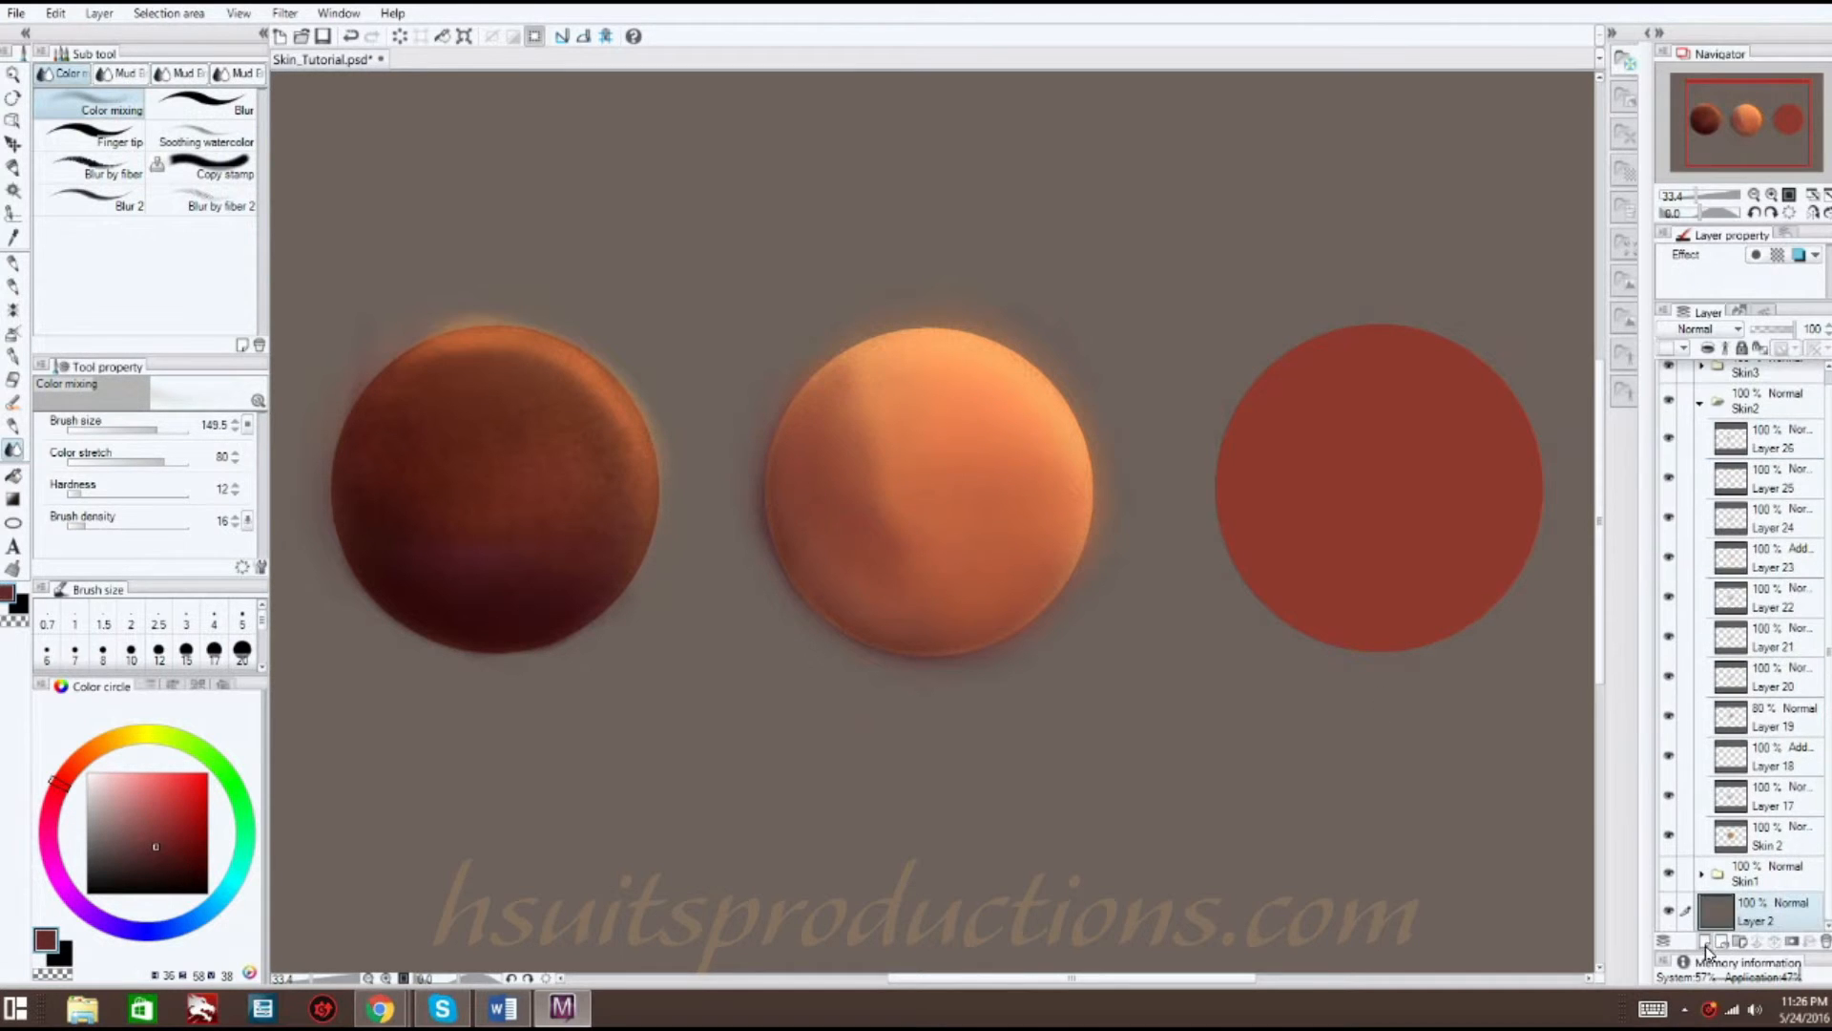
pyautogui.click(1767, 444)
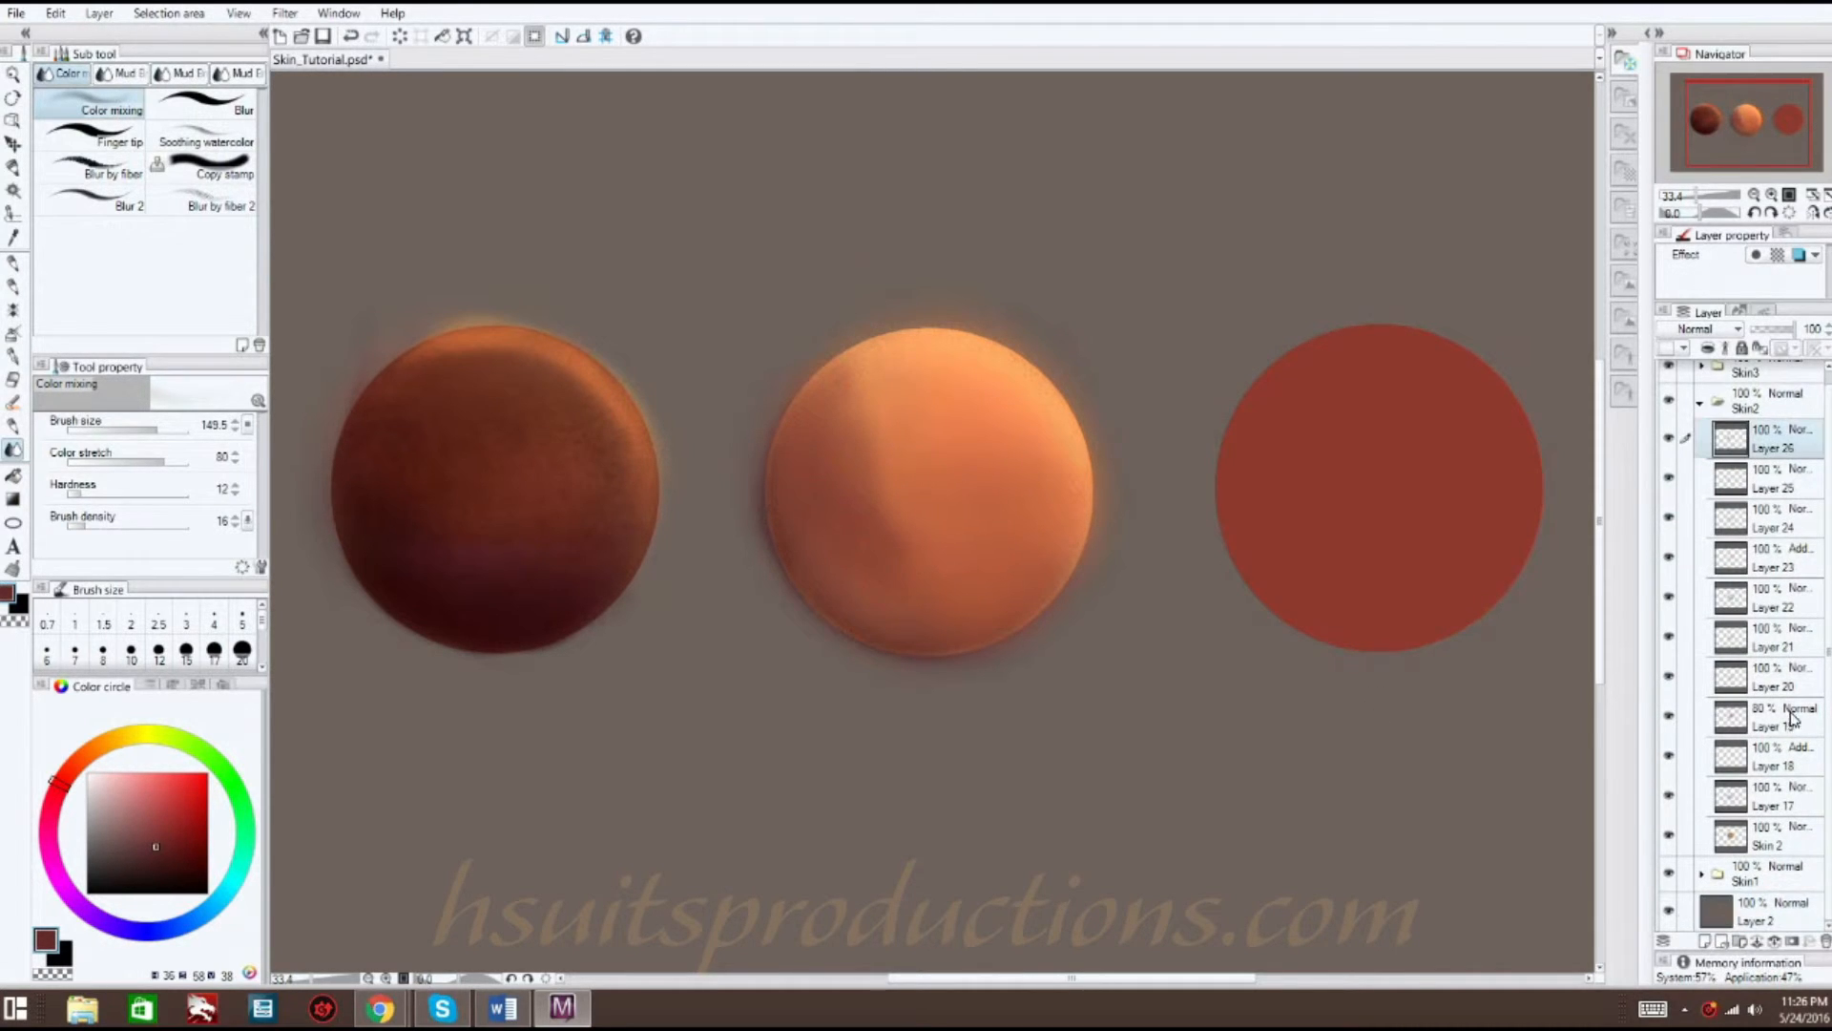
pyautogui.click(1707, 943)
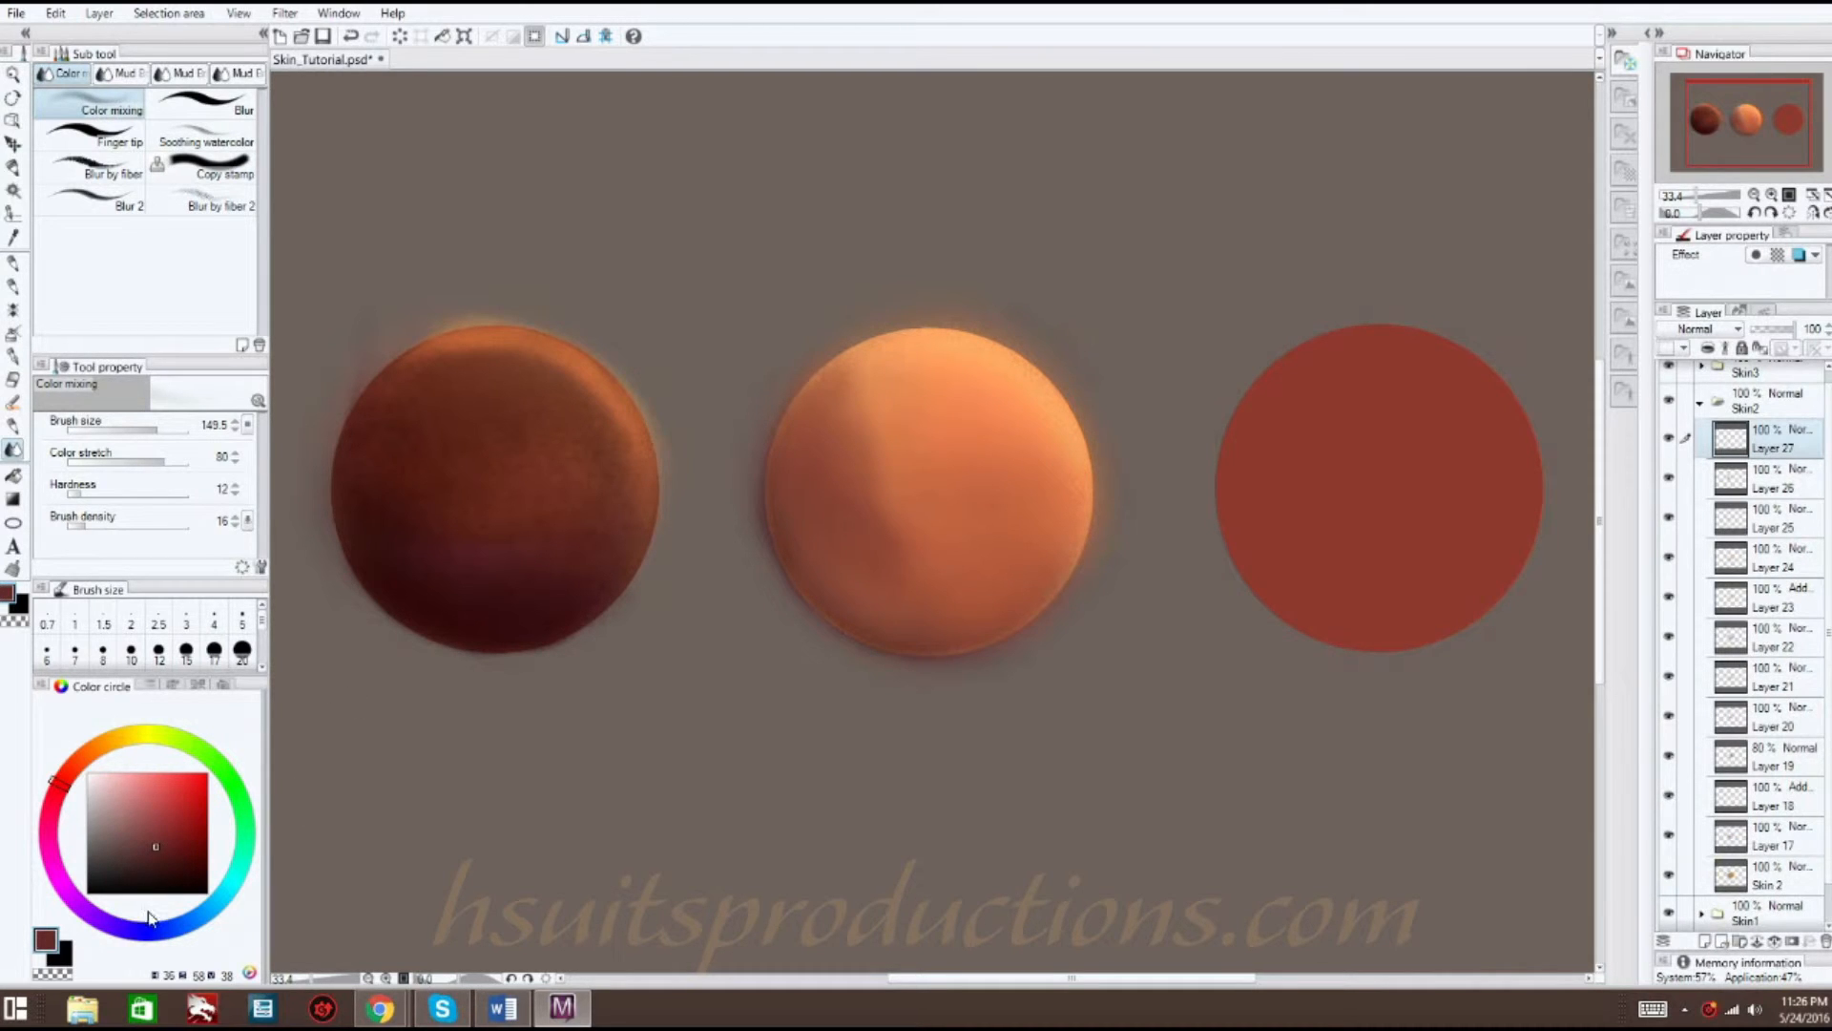
pyautogui.click(105, 923)
pyautogui.moveTo(159, 846); pyautogui.dragTo(184, 868)
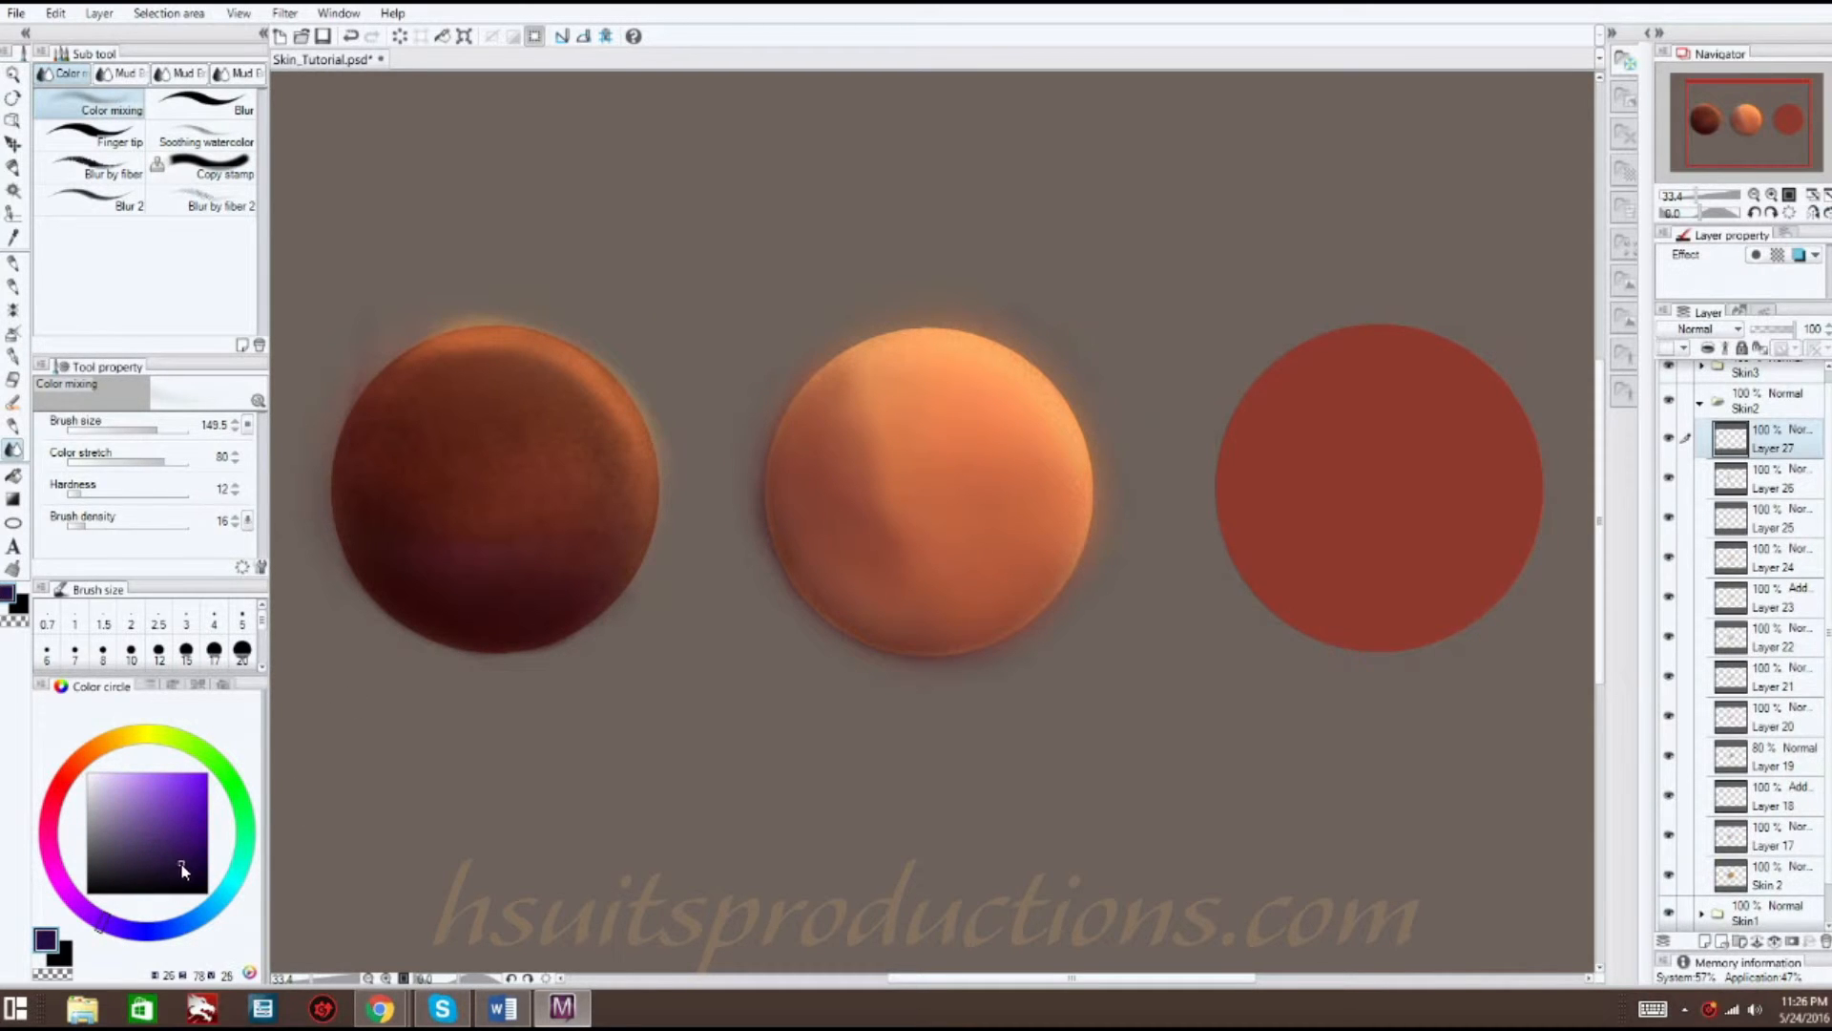
pyautogui.click(13, 284)
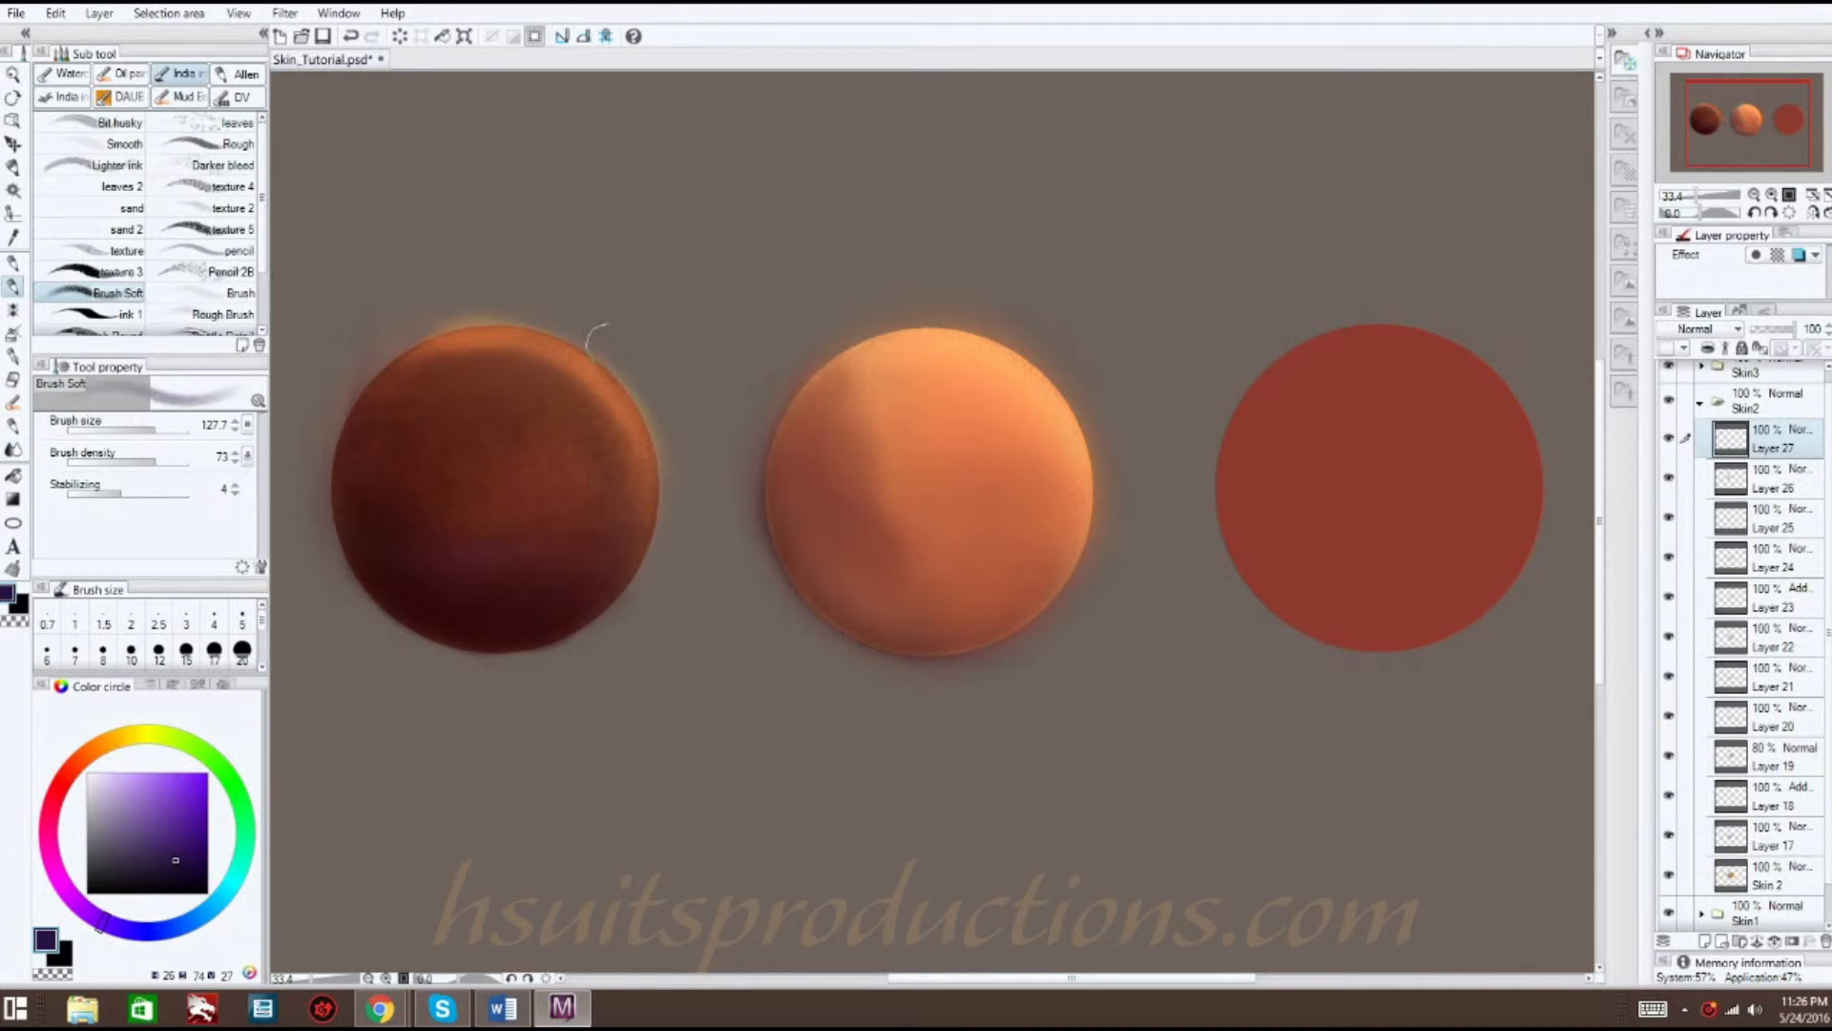
pyautogui.moveTo(155, 461)
pyautogui.mouseDown()
pyautogui.moveTo(115, 461)
pyautogui.moveTo(160, 431)
pyautogui.mouseUp()
pyautogui.moveTo(874, 508)
pyautogui.mouseDown()
pyautogui.moveTo(892, 555)
pyautogui.moveTo(962, 572)
pyautogui.moveTo(1062, 504)
pyautogui.moveTo(1040, 557)
pyautogui.moveTo(1069, 499)
pyautogui.moveTo(1043, 589)
pyautogui.moveTo(884, 581)
pyautogui.moveTo(830, 573)
pyautogui.moveTo(801, 522)
pyautogui.moveTo(814, 562)
pyautogui.moveTo(798, 458)
pyautogui.mouseUp()
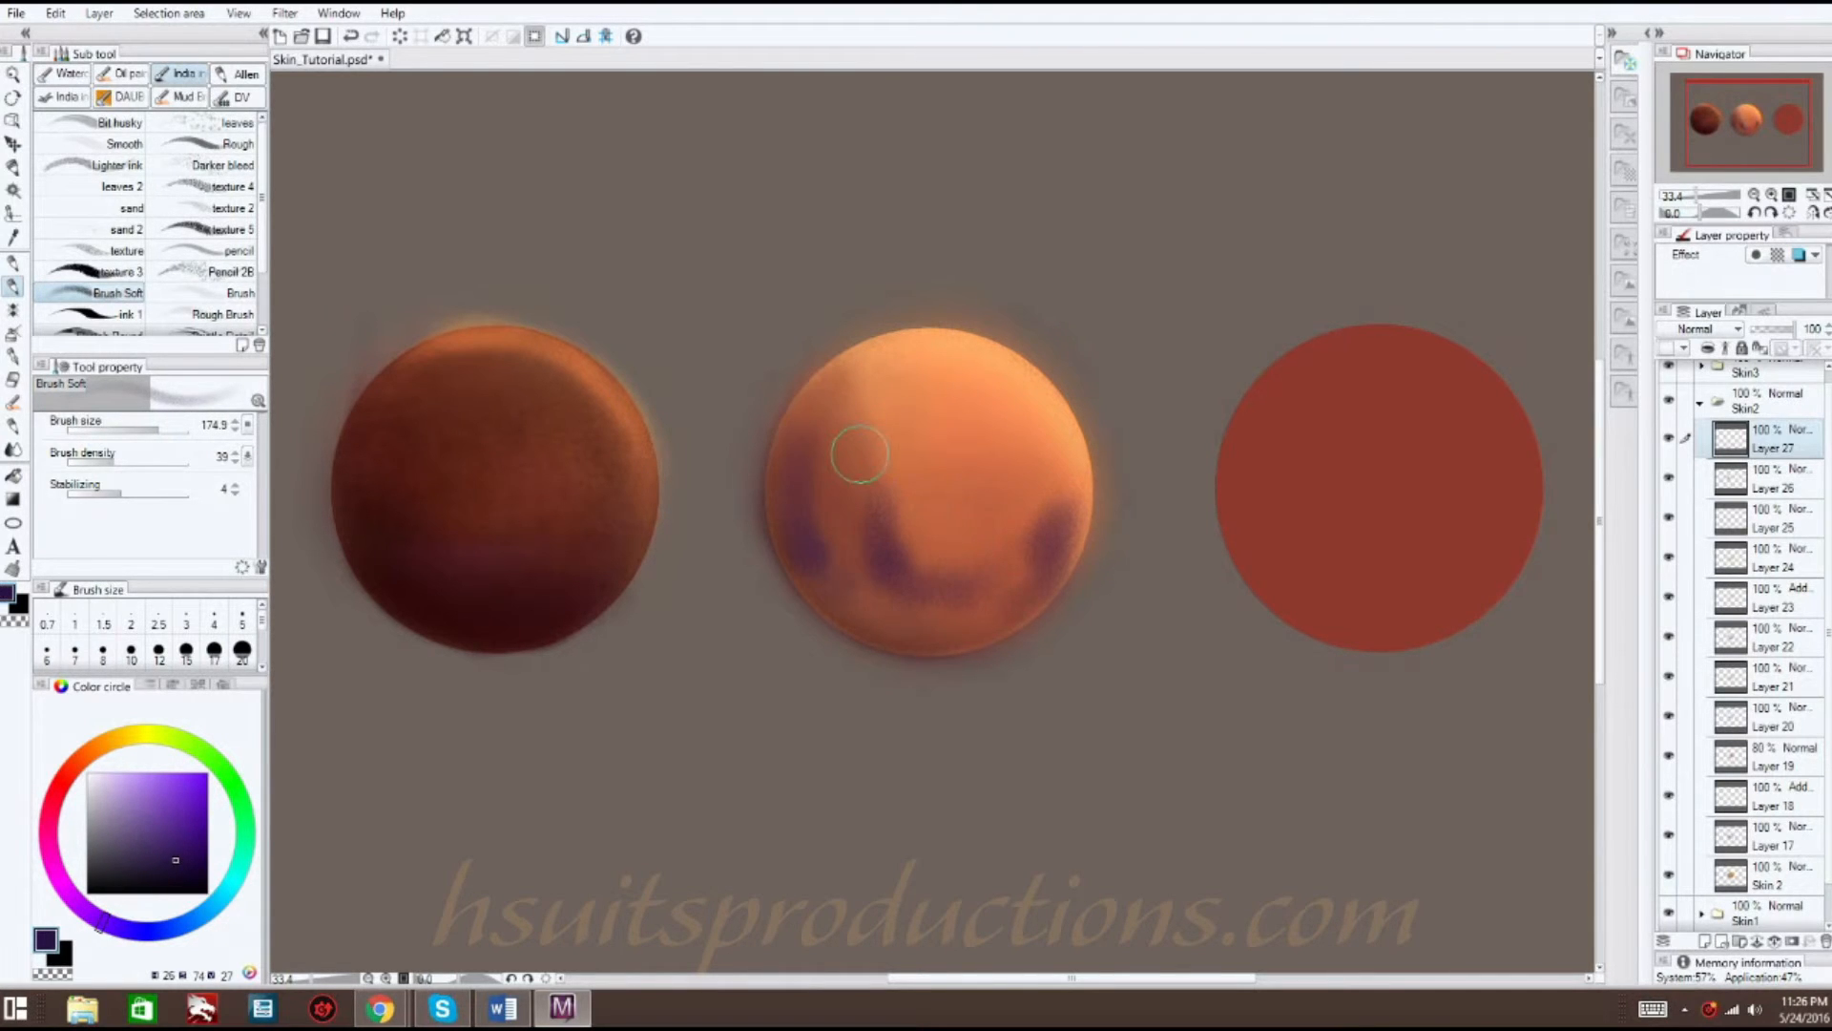
# - Blend the purple patches into the tan circle's shading with Color mixing, raising the brush size to 303.2
pyautogui.click(13, 450)
pyautogui.moveTo(810, 570)
pyautogui.mouseDown()
pyautogui.moveTo(788, 393)
pyautogui.moveTo(796, 548)
pyautogui.moveTo(817, 422)
pyautogui.mouseUp()
pyautogui.moveTo(145, 428); pyautogui.dragTo(166, 431)
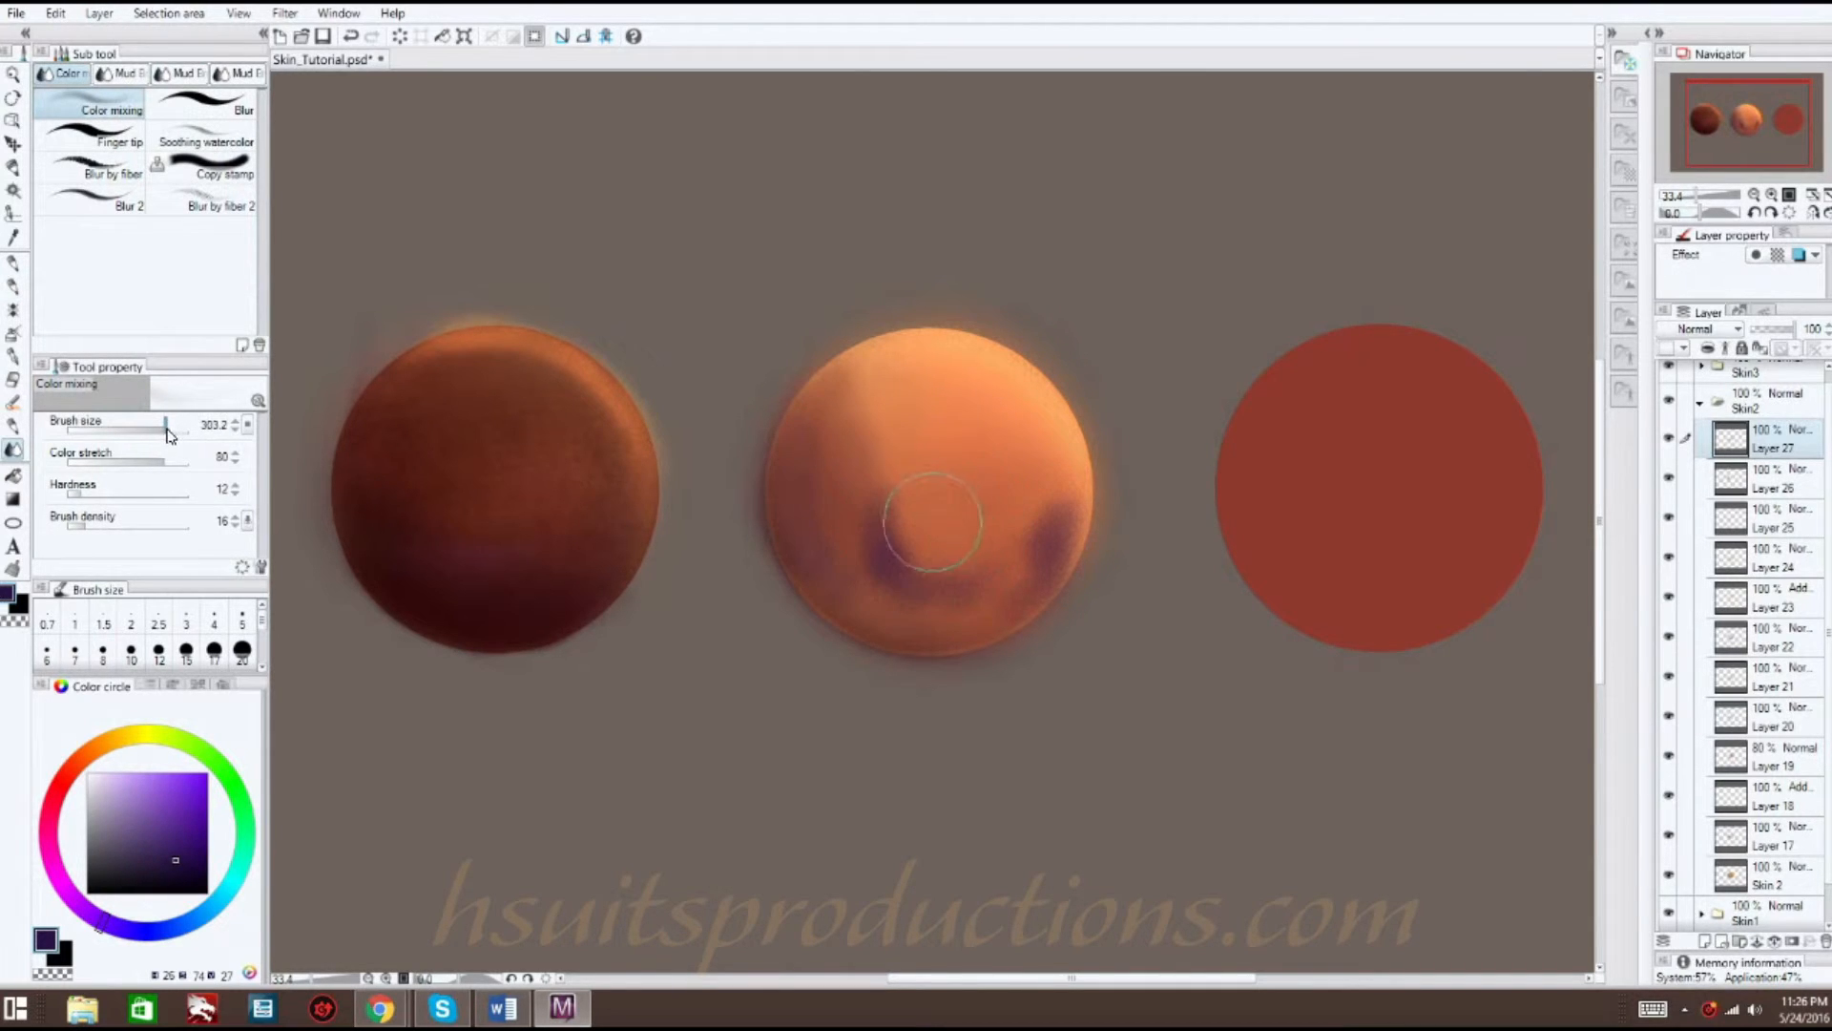
pyautogui.moveTo(840, 544)
pyautogui.mouseDown()
pyautogui.moveTo(876, 502)
pyautogui.moveTo(931, 591)
pyautogui.moveTo(1011, 585)
pyautogui.moveTo(1049, 514)
pyautogui.moveTo(999, 555)
pyautogui.mouseUp()
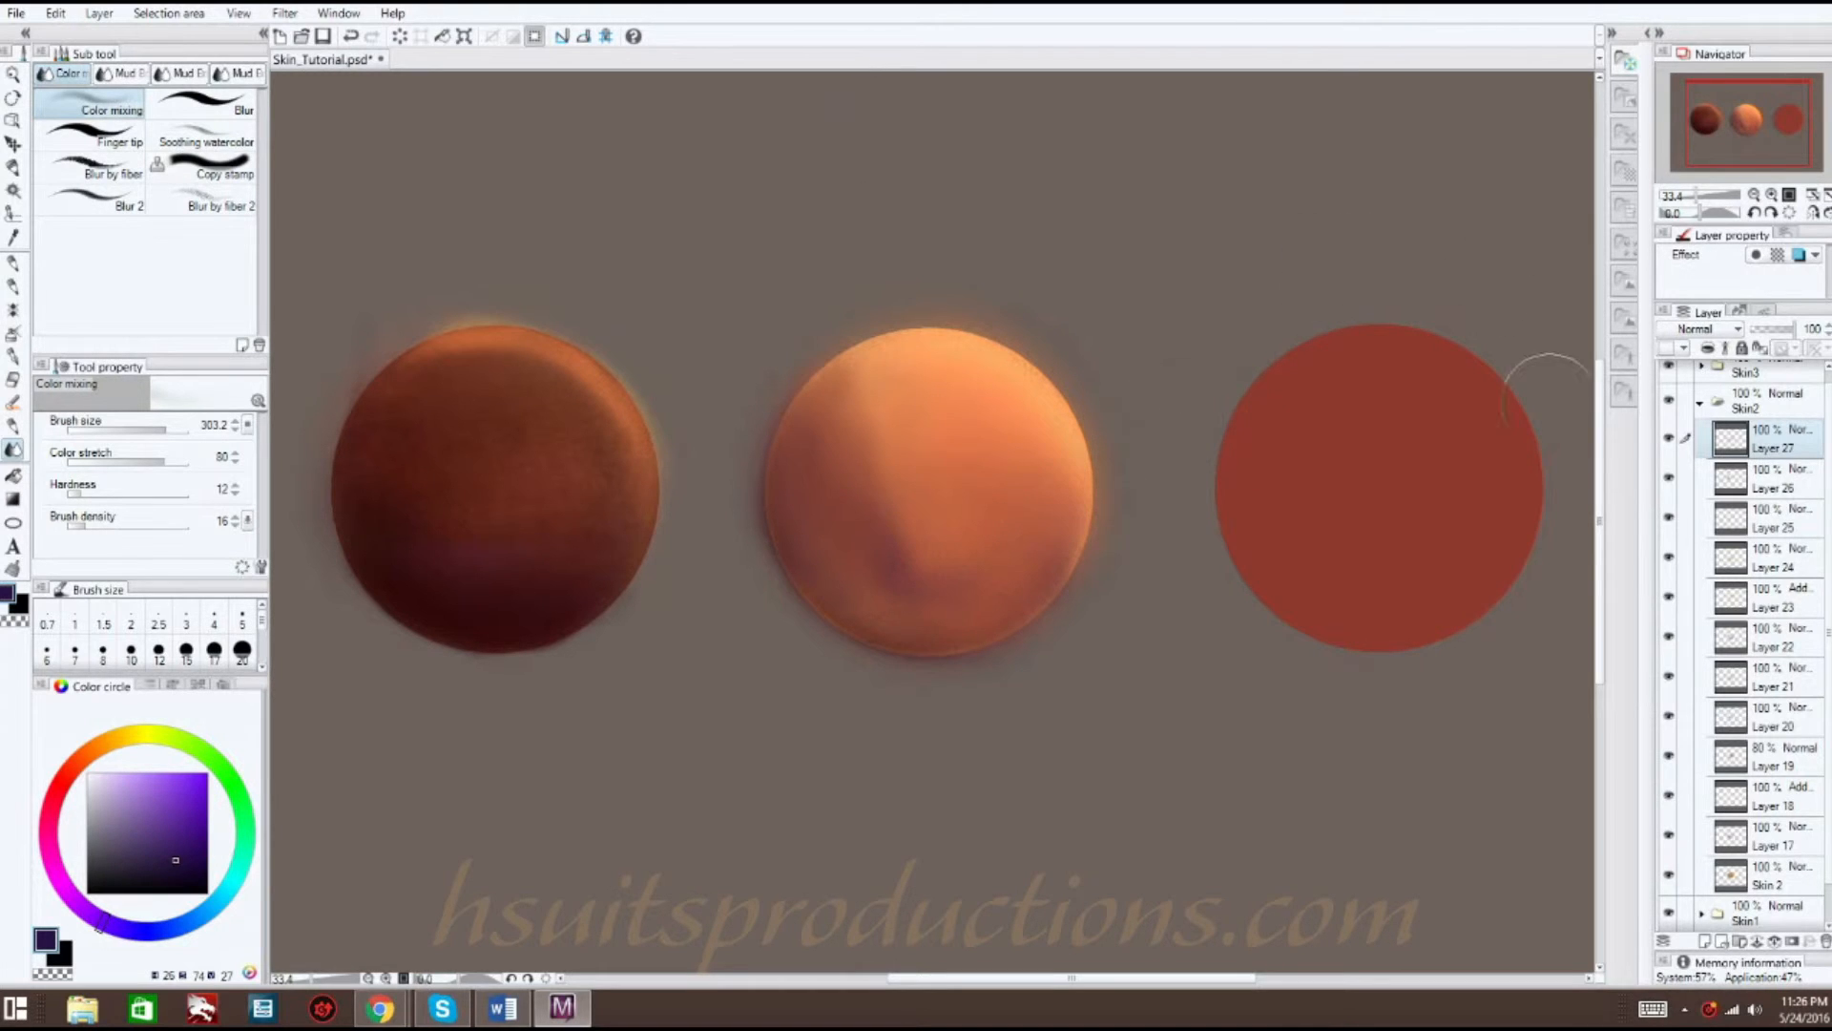
# - On a new layer, dot small reddish-brown spots on the tan circle's left half with the texture 3 brush, undoing a misplaced central spot
pyautogui.click(1704, 940)
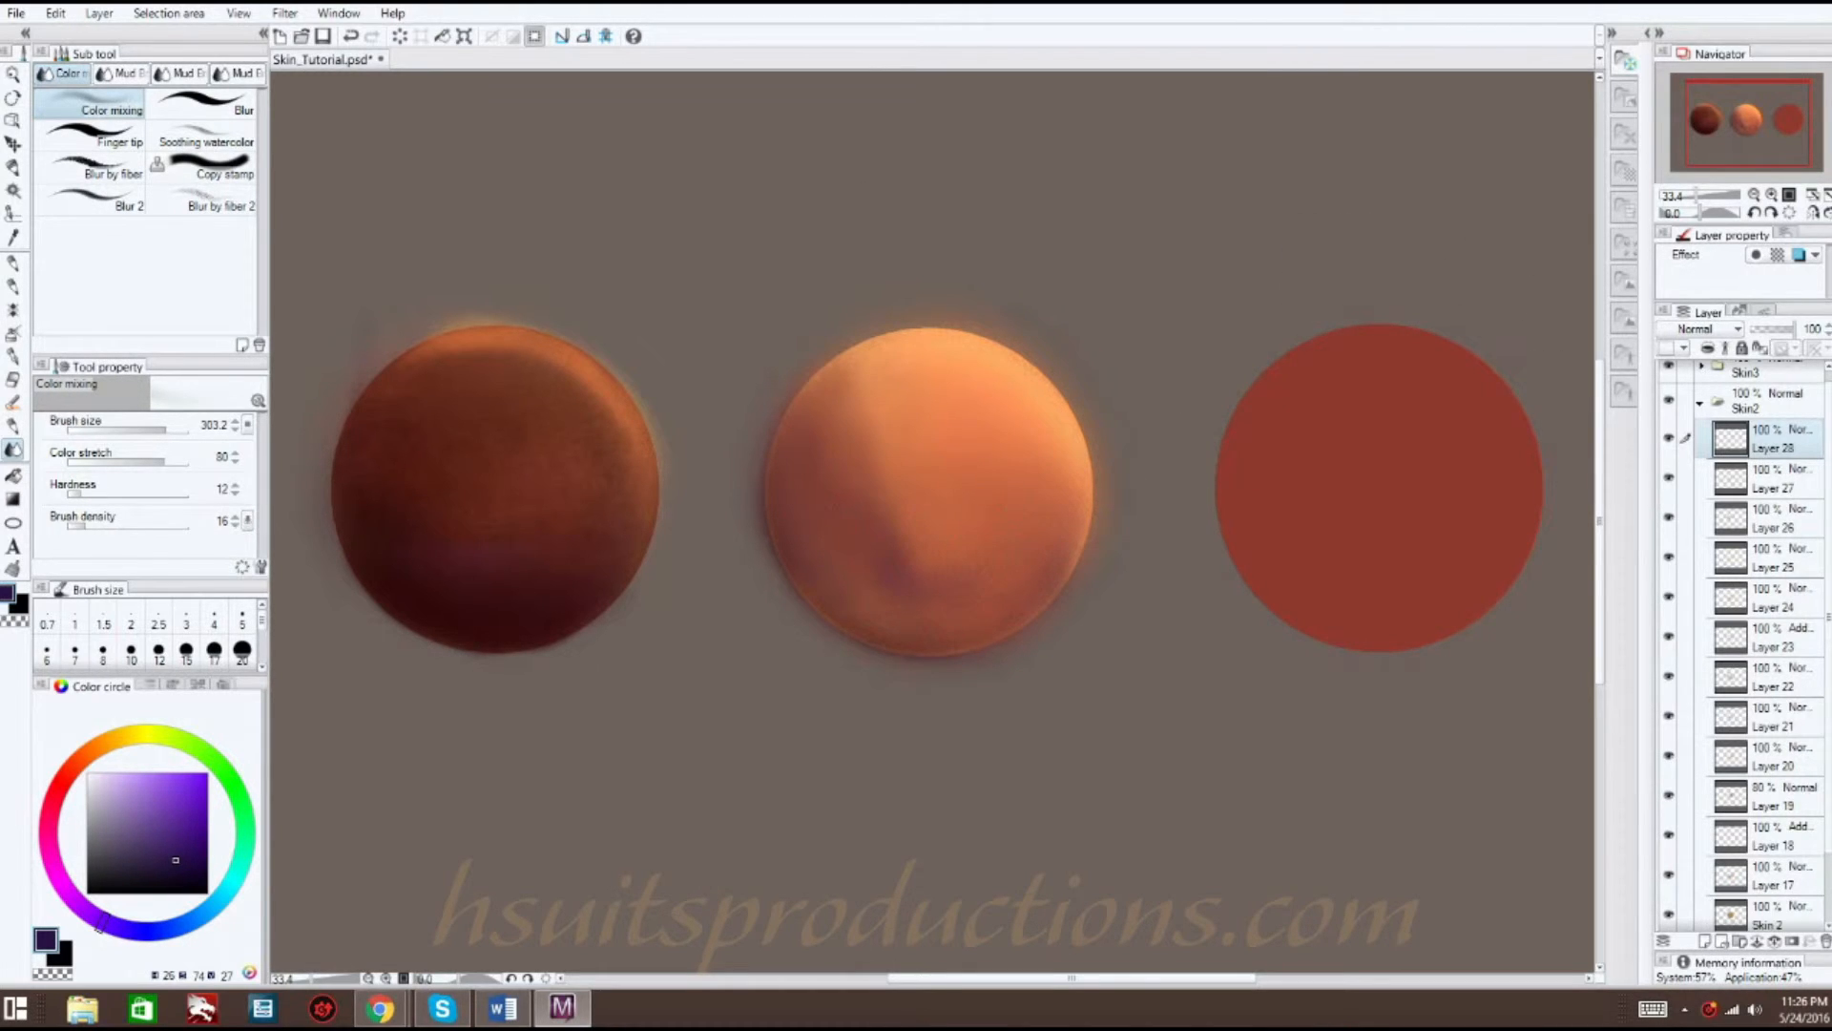
pyautogui.moveTo(99, 769); pyautogui.dragTo(63, 771)
pyautogui.click(178, 832)
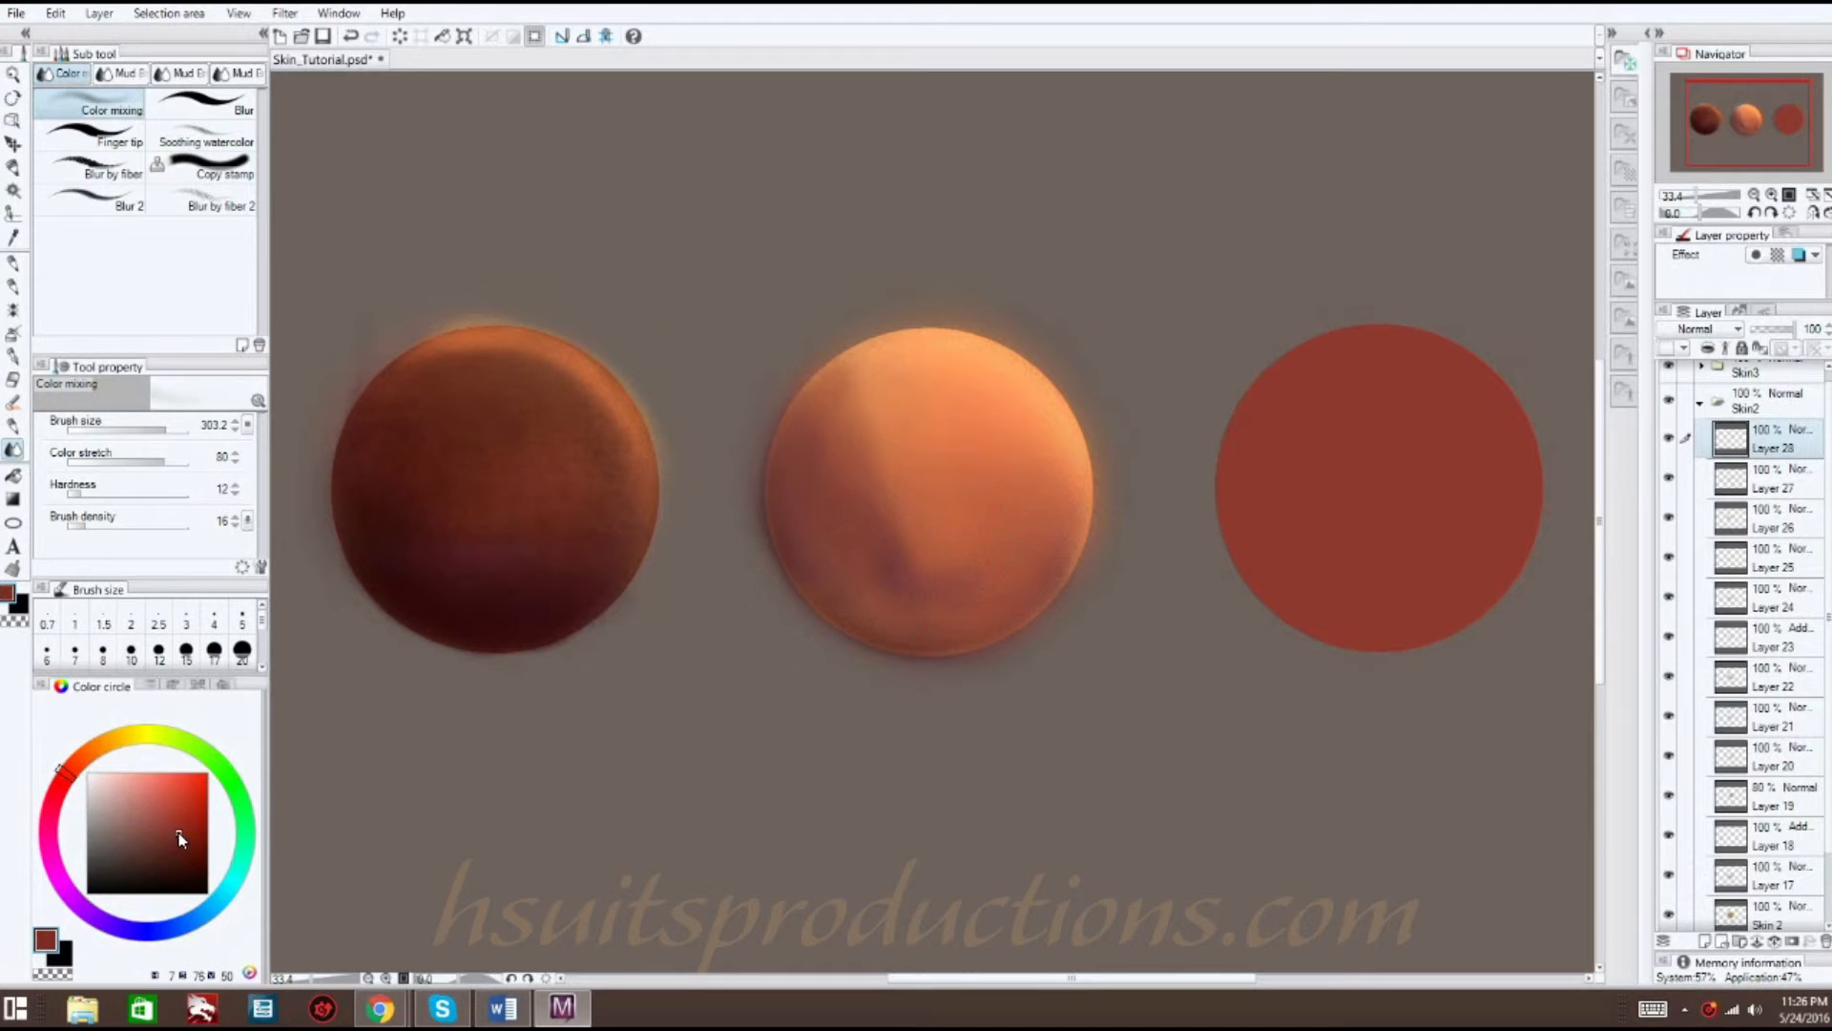
pyautogui.click(13, 288)
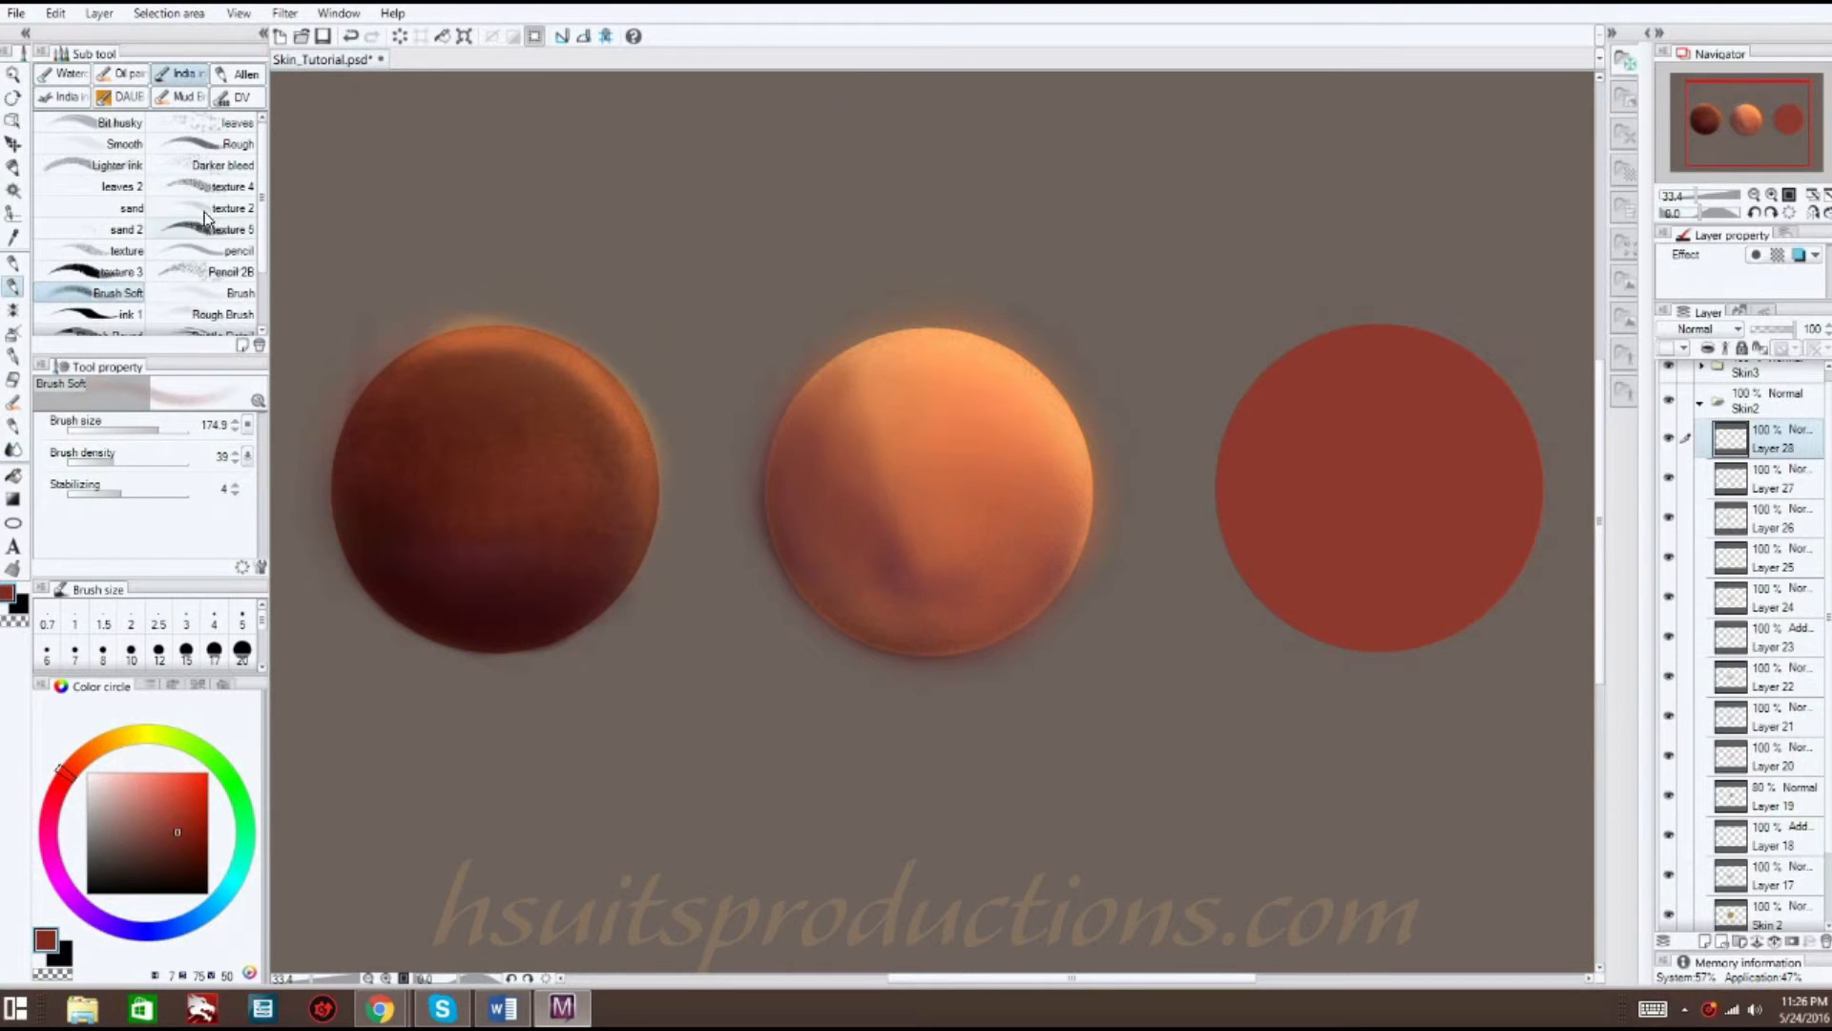
pyautogui.click(240, 76)
pyautogui.click(183, 76)
pyautogui.click(112, 271)
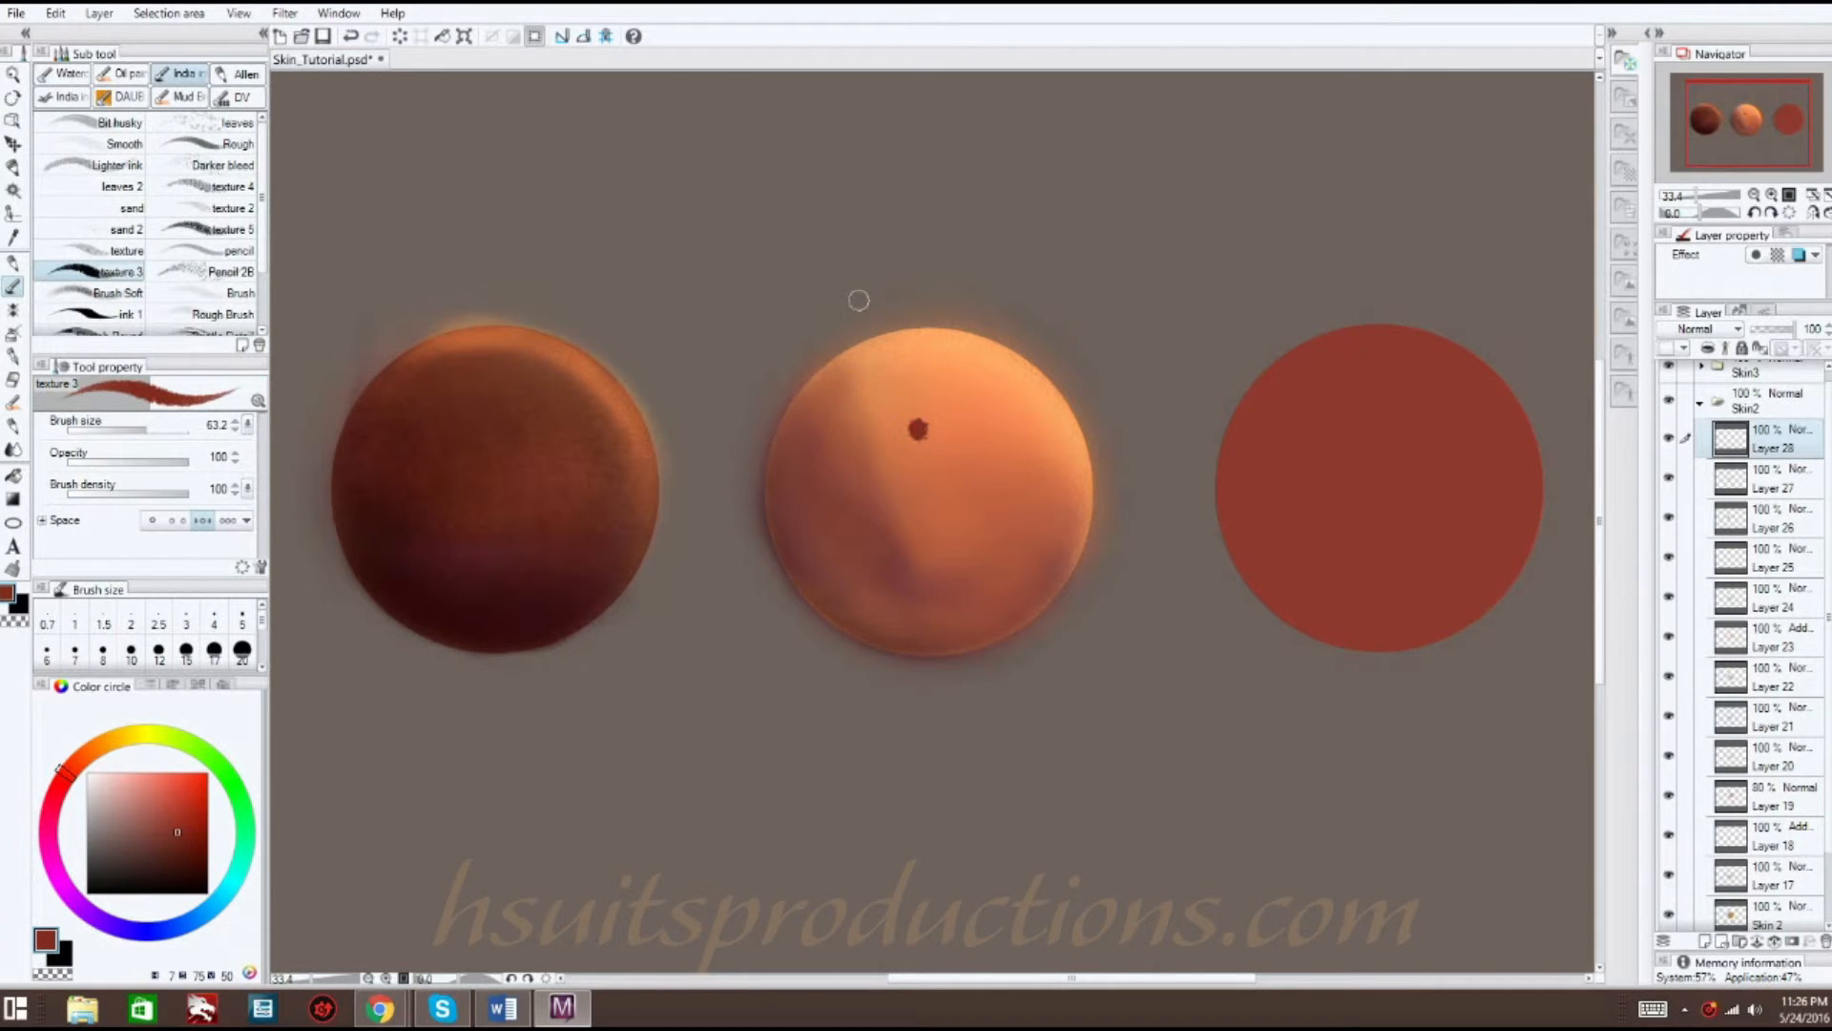
pyautogui.hotkey('ctrl', 'z')
# - Soften the two reddish-brown spots on the tan circle's left half with Color mixing at size 303.2
pyautogui.click(13, 448)
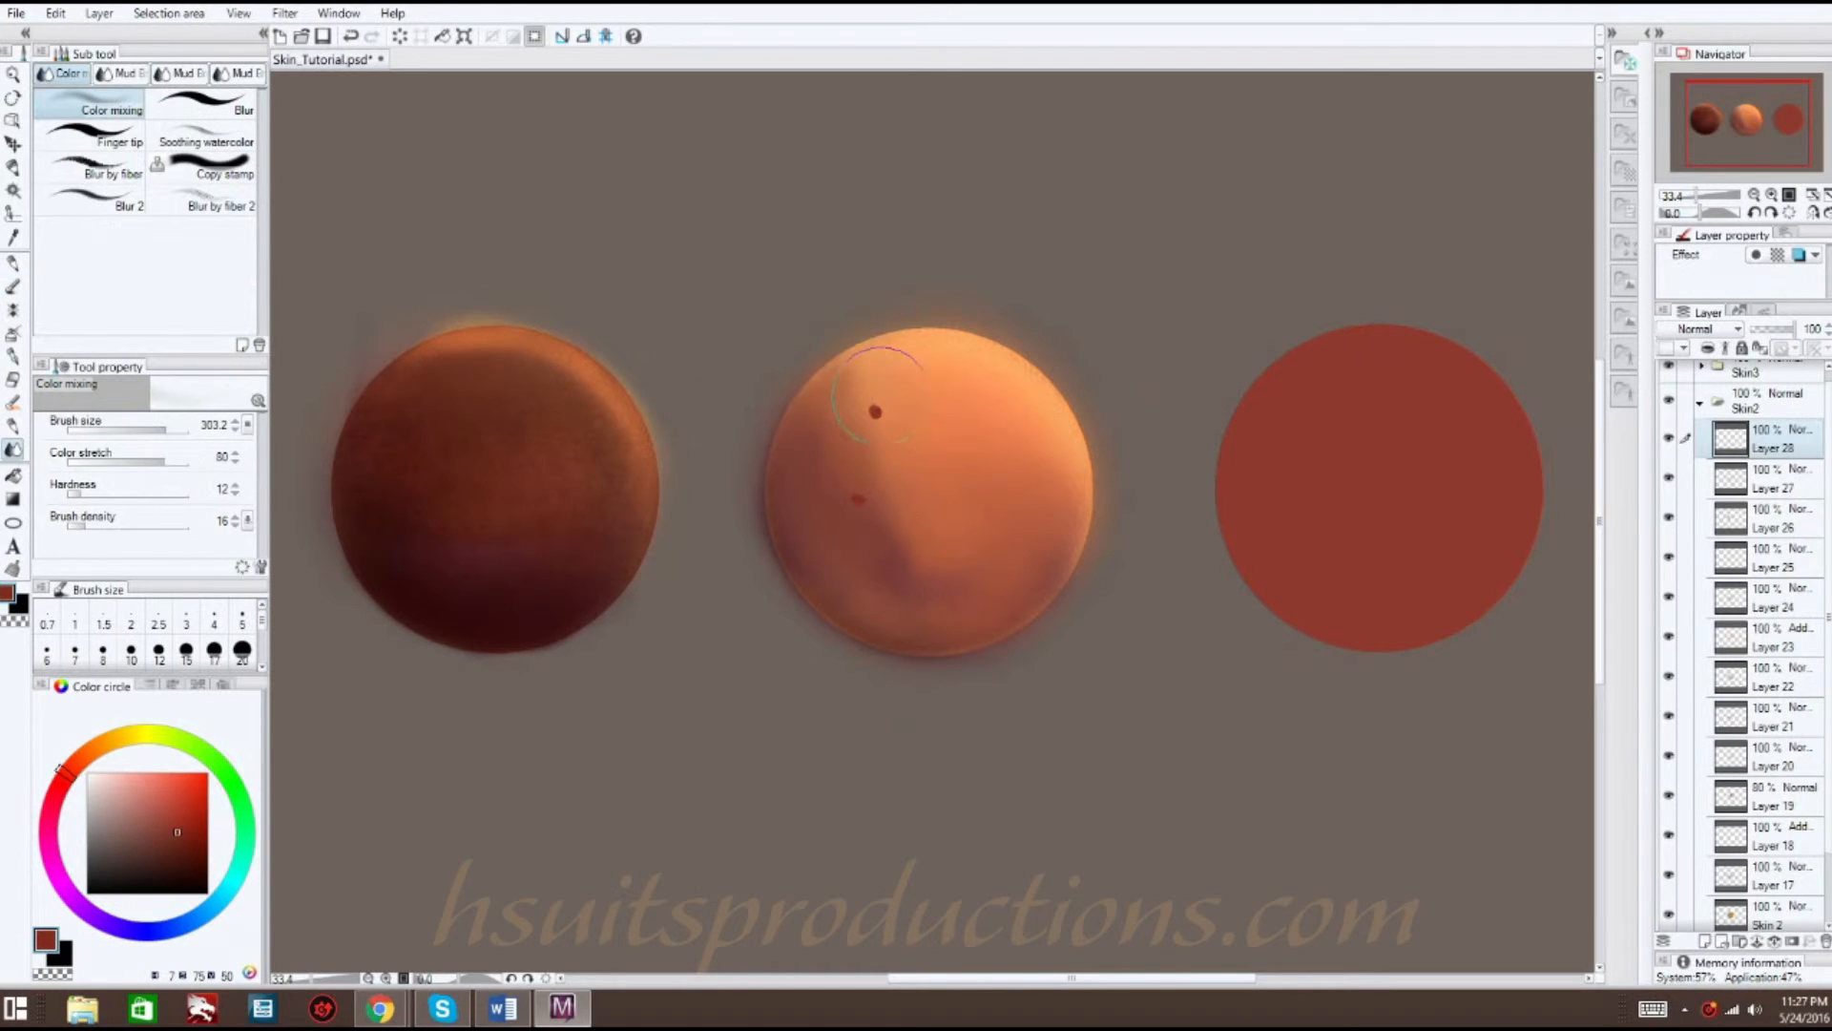
pyautogui.moveTo(879, 388); pyautogui.dragTo(876, 405)
pyautogui.moveTo(865, 487); pyautogui.dragTo(818, 531)
# - On a new layer, repaint the two small spots in near-black brown with the Oil paint brush at size 33.6
pyautogui.click(209, 863)
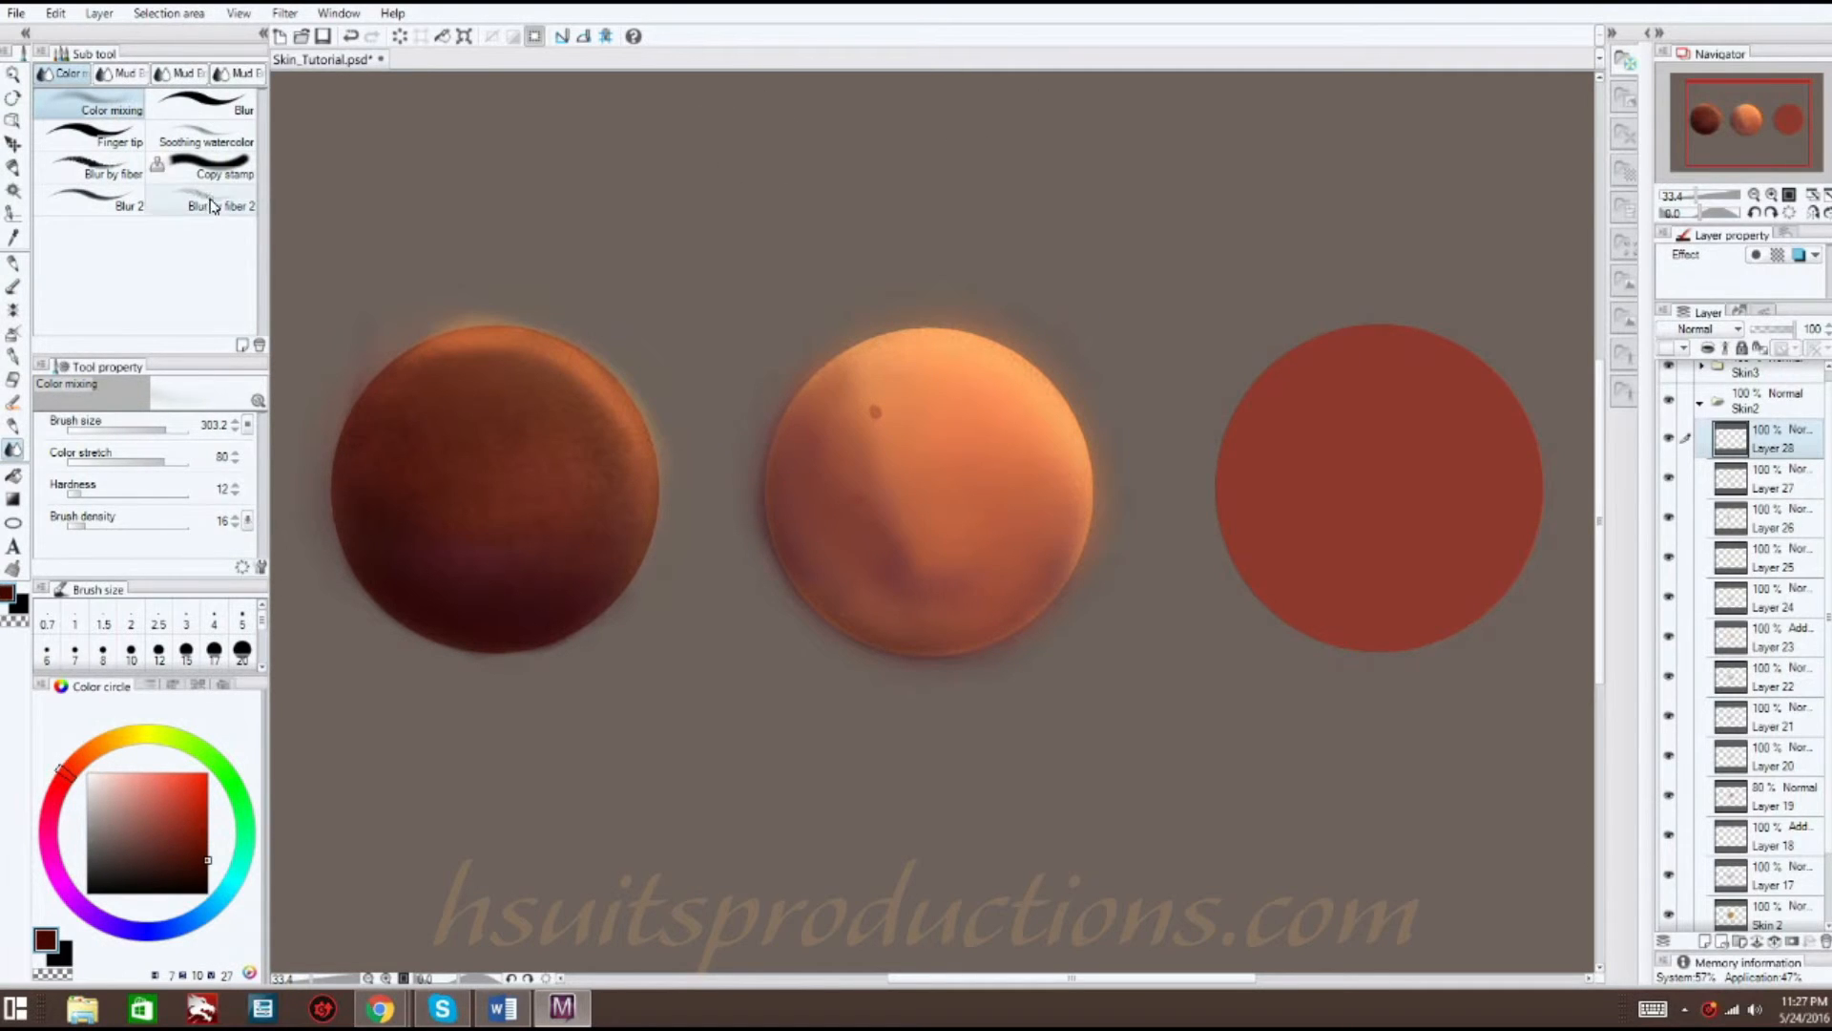
pyautogui.click(13, 284)
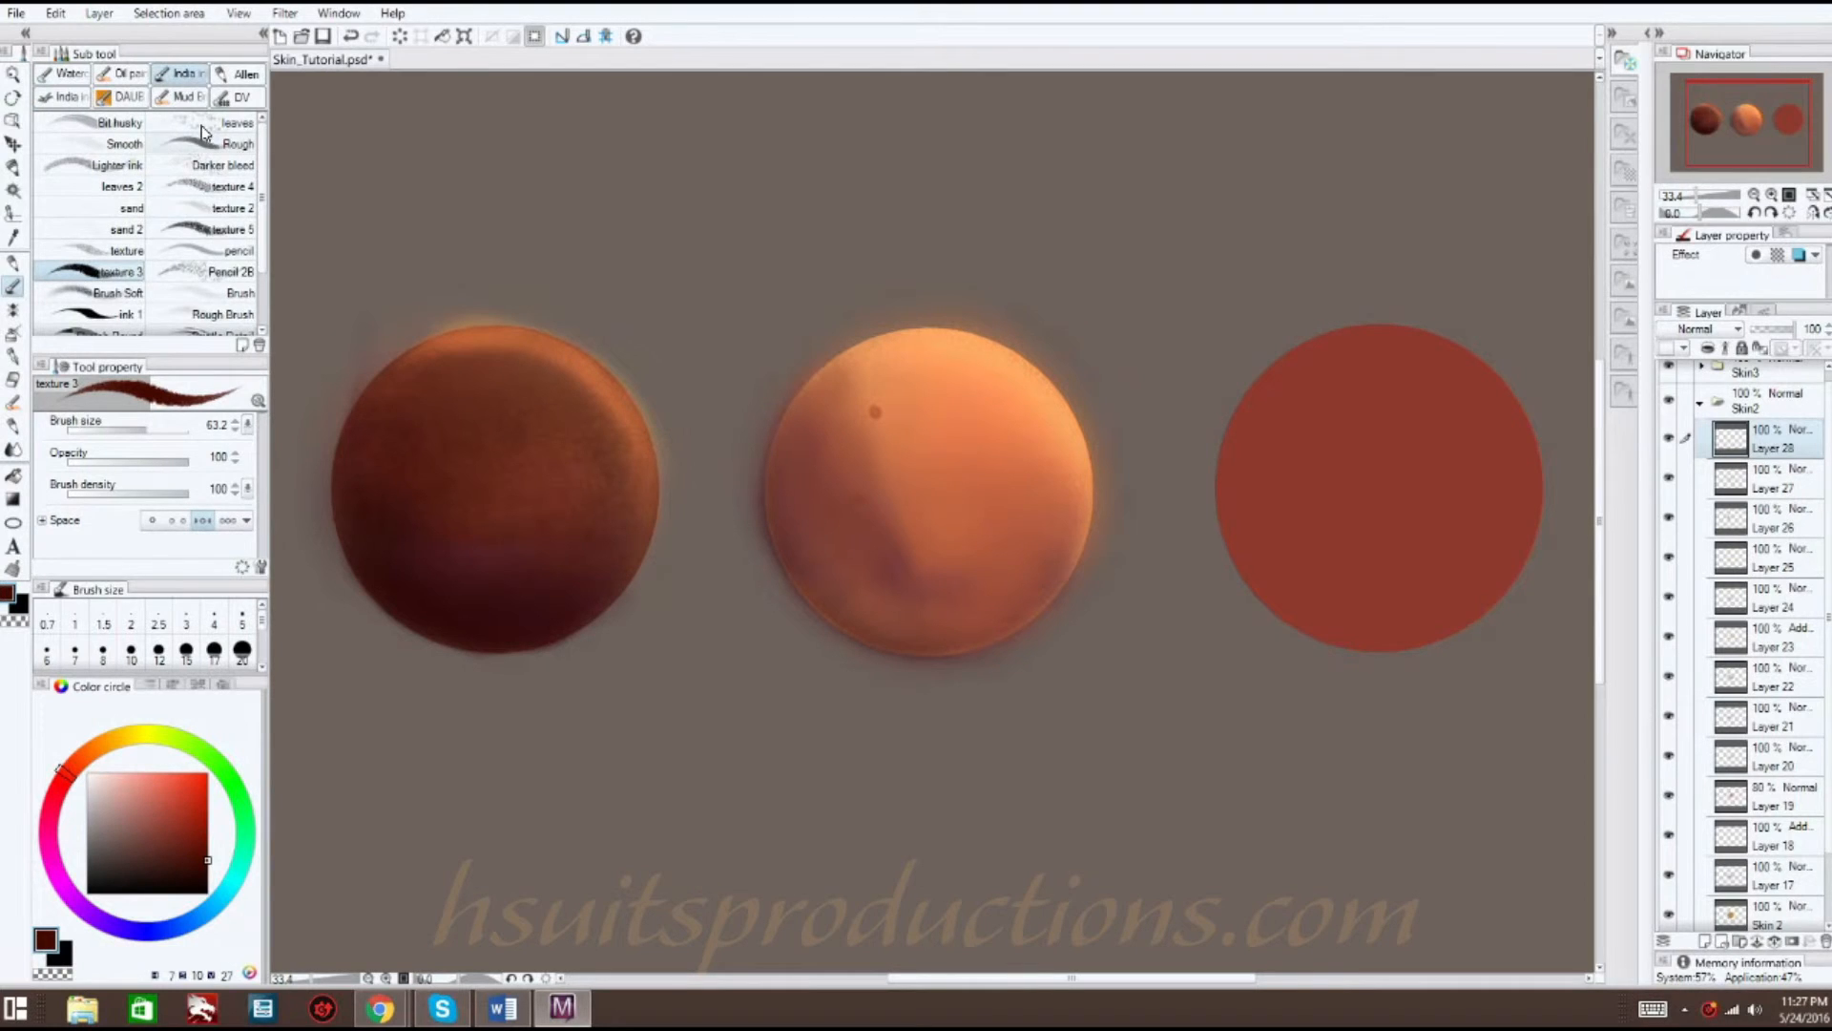
pyautogui.click(236, 73)
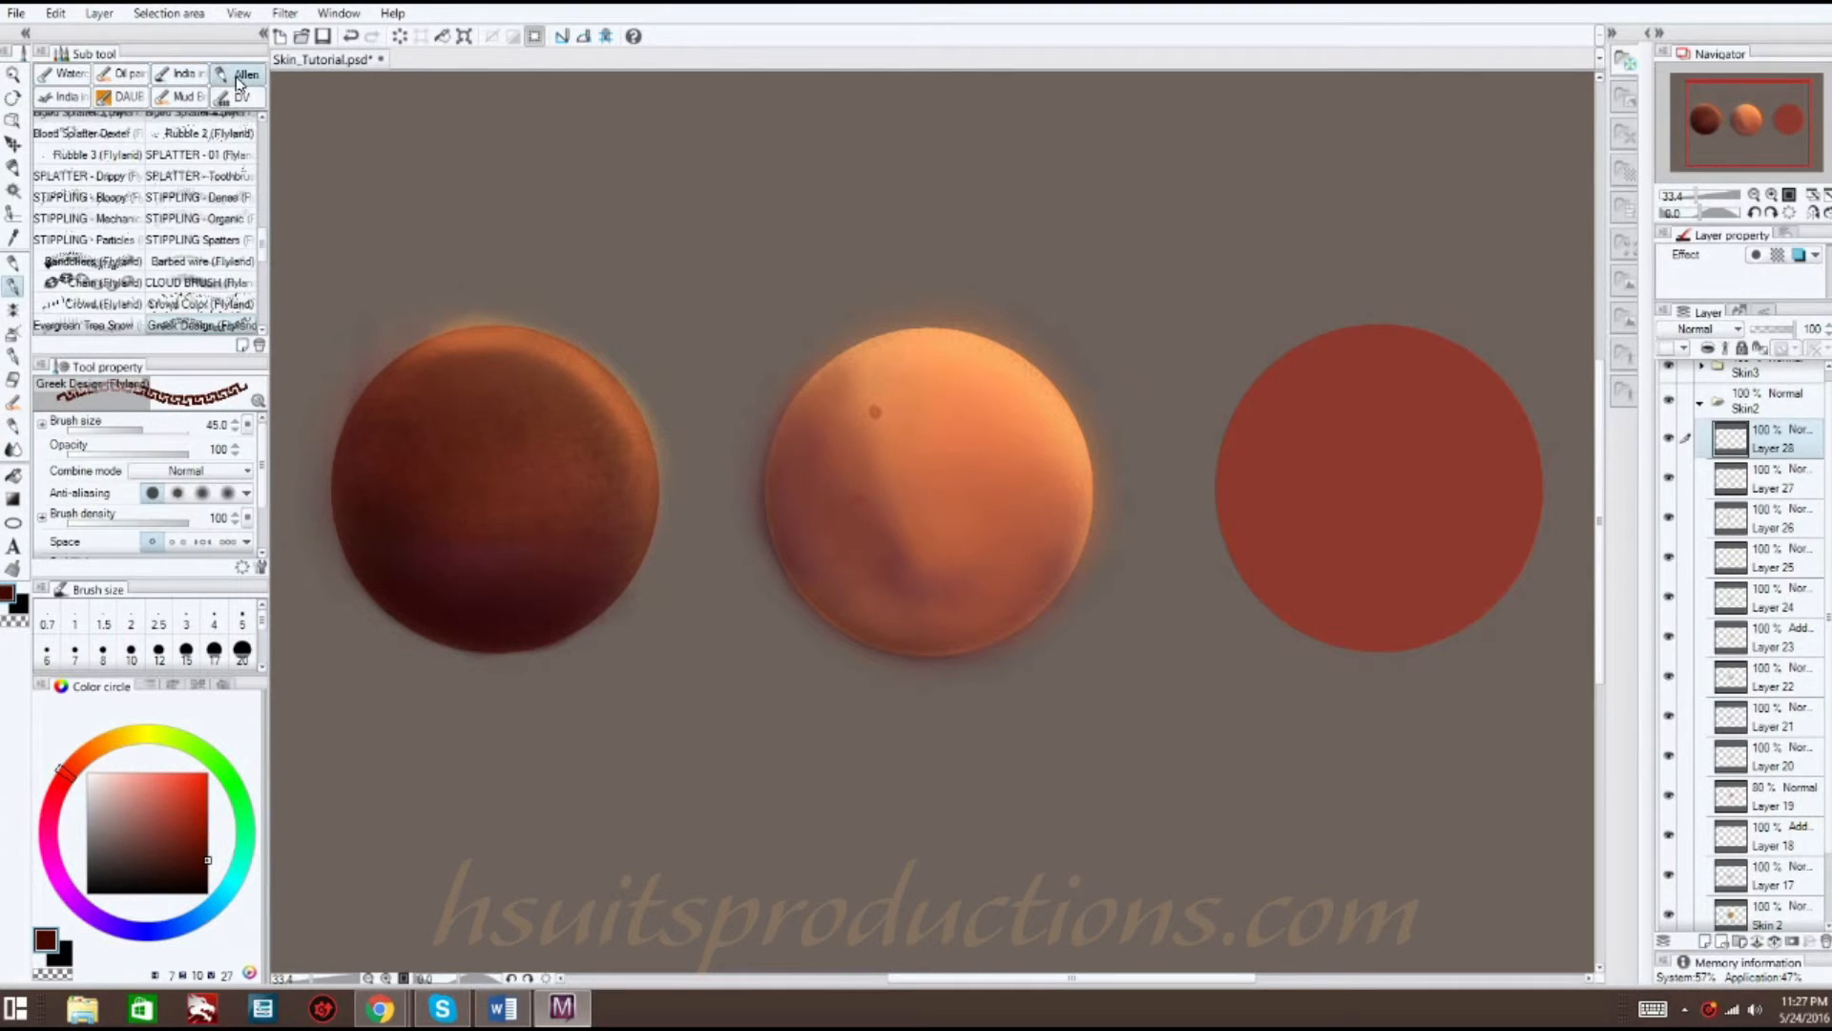
pyautogui.click(167, 101)
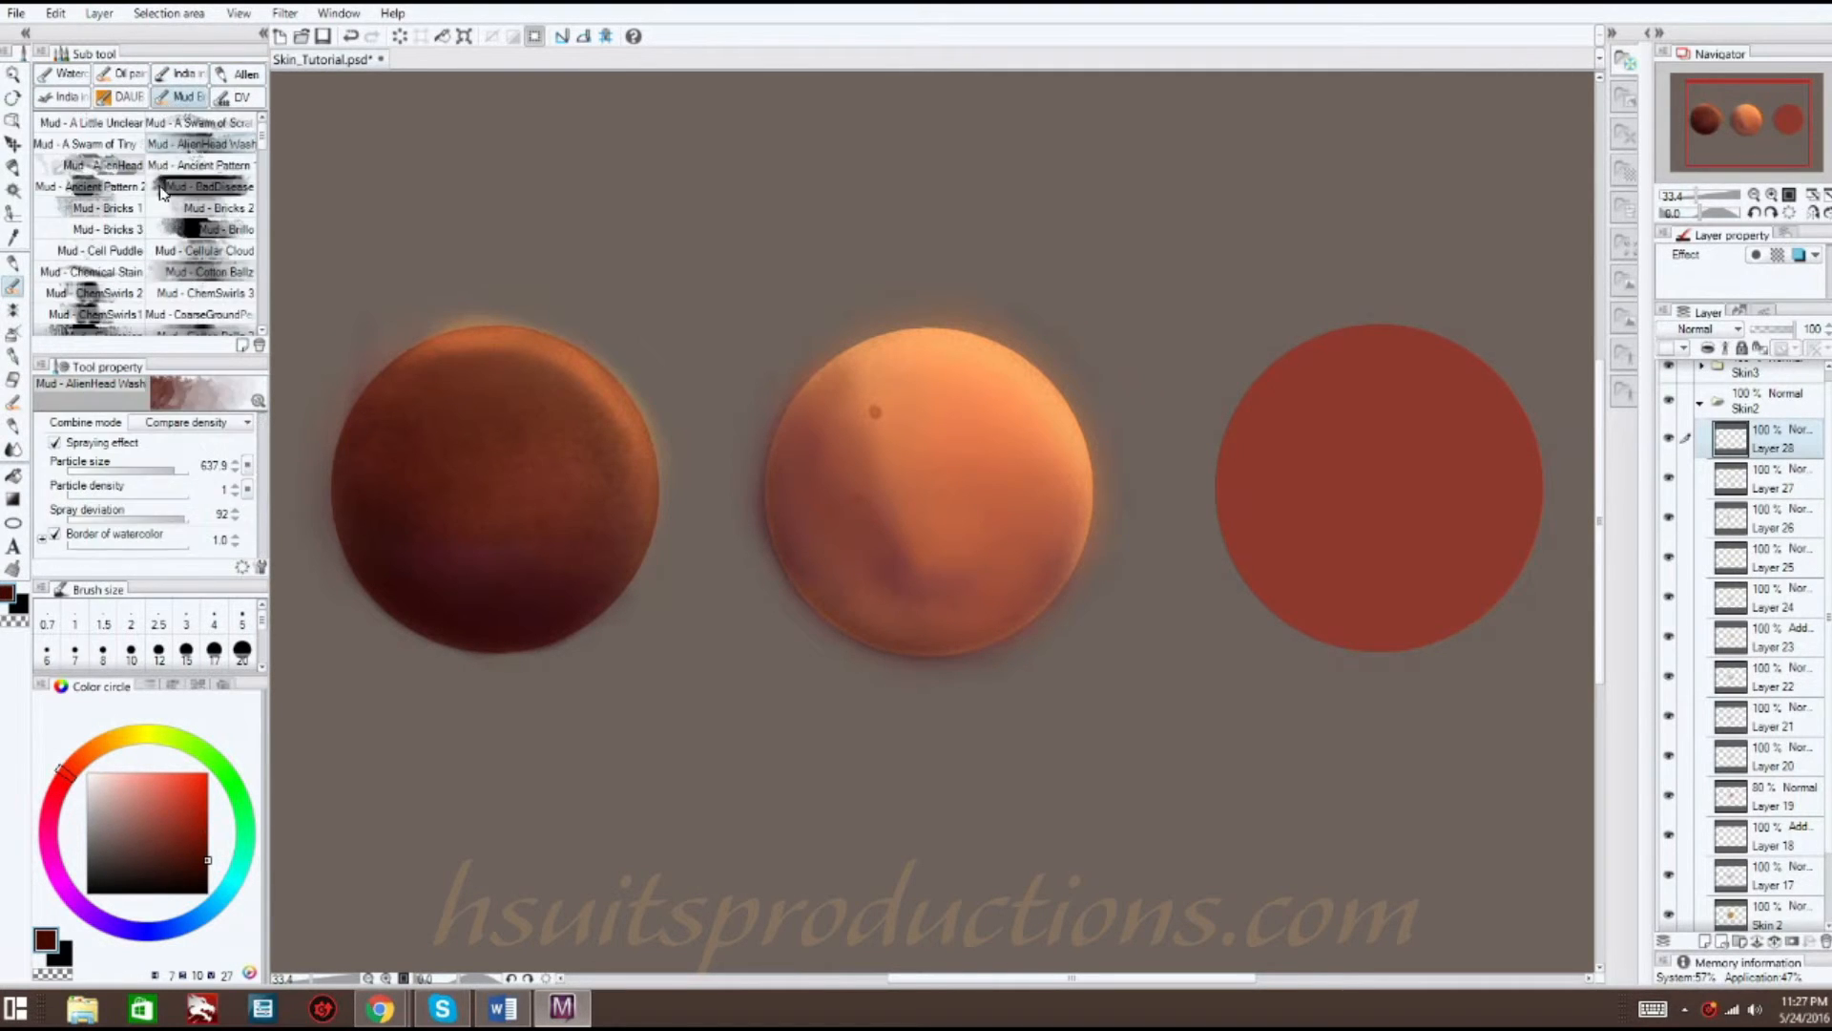
pyautogui.click(124, 98)
pyautogui.click(122, 75)
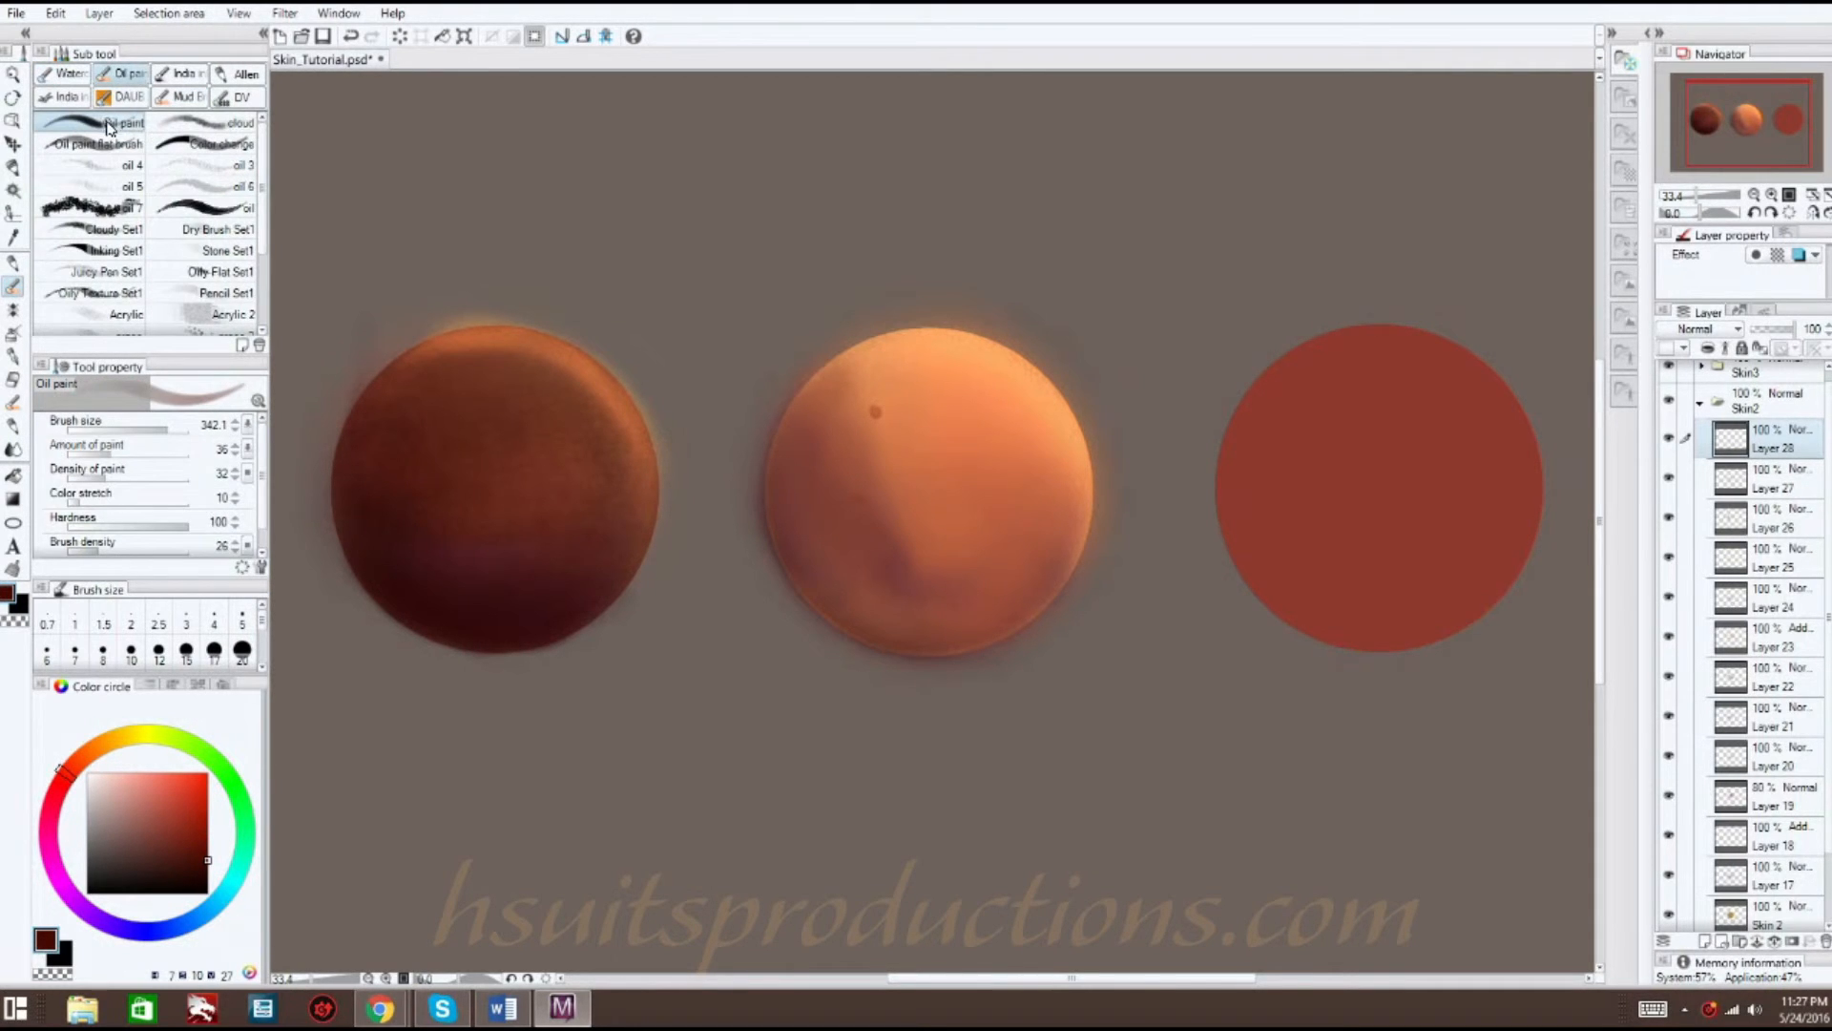
pyautogui.moveTo(166, 430); pyautogui.dragTo(145, 428)
pyautogui.click(1707, 941)
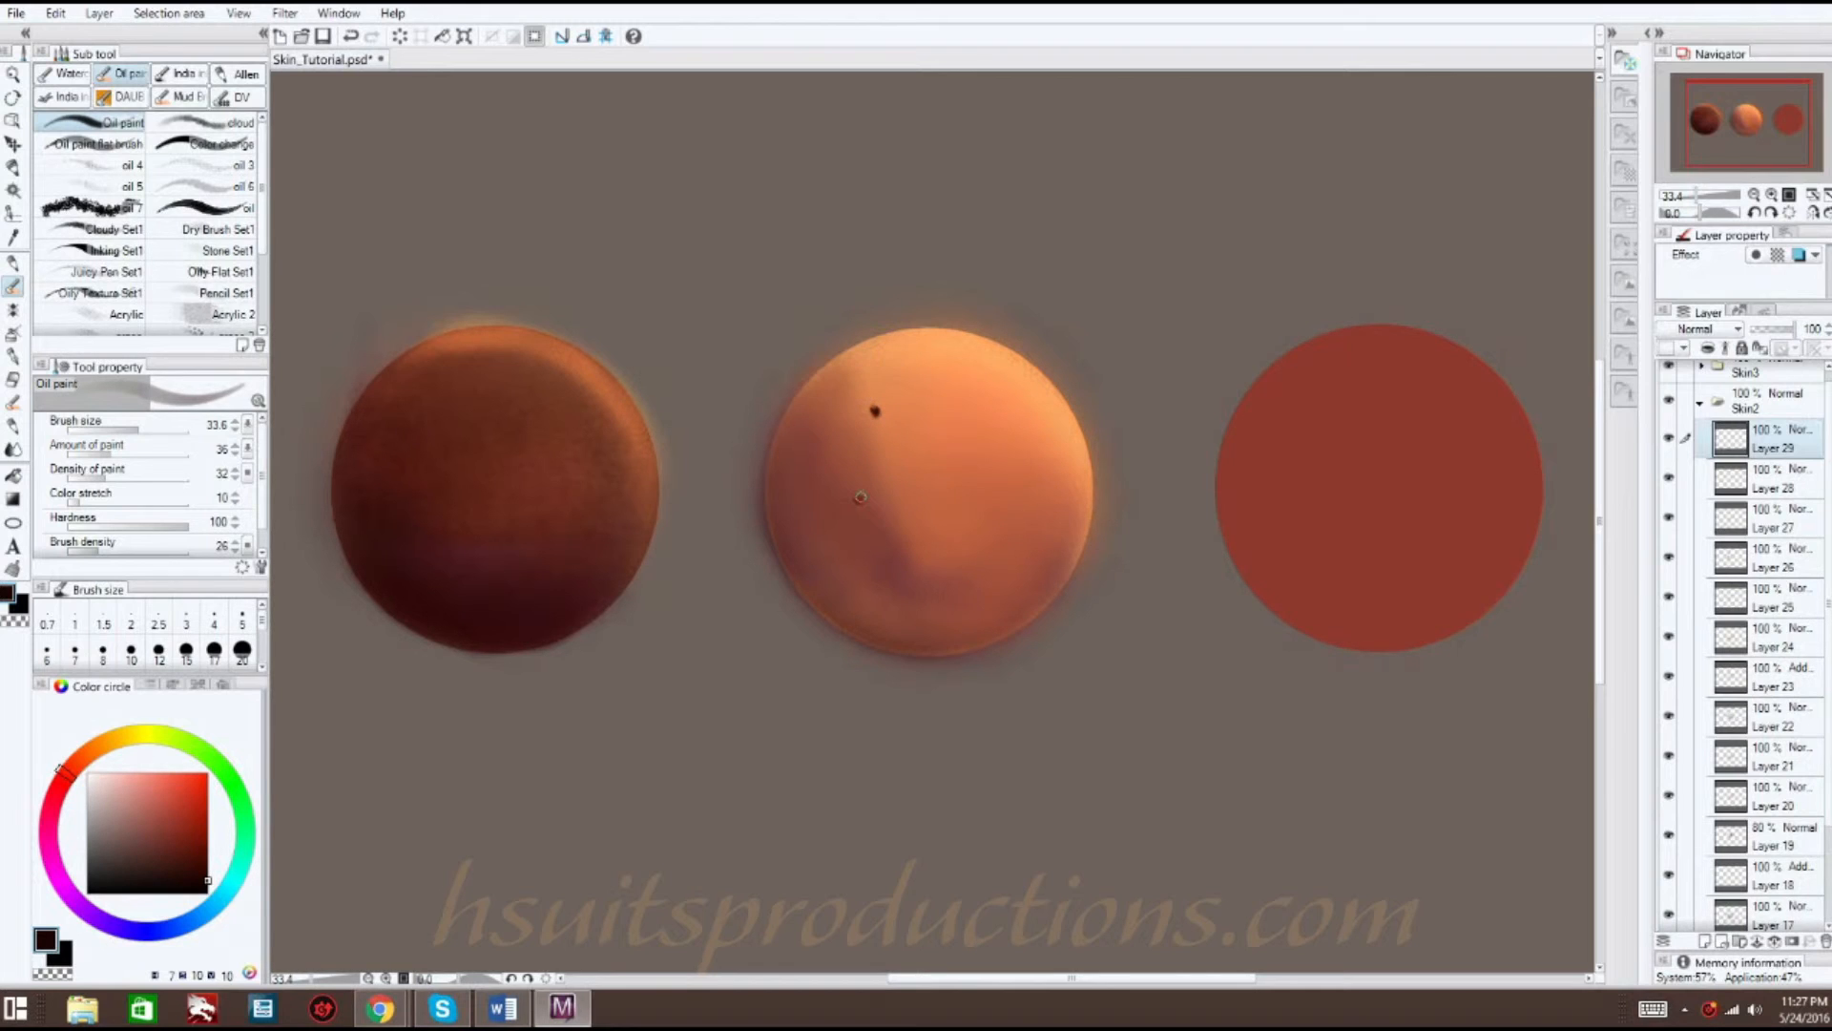
# - Merge the dark-spot layer into the layer below at reduced opacity and soften both spots with a smaller Color mixing brush
pyautogui.moveTo(1796, 339); pyautogui.dragTo(1785, 326)
pyautogui.hotkey('ctrl', 'e')
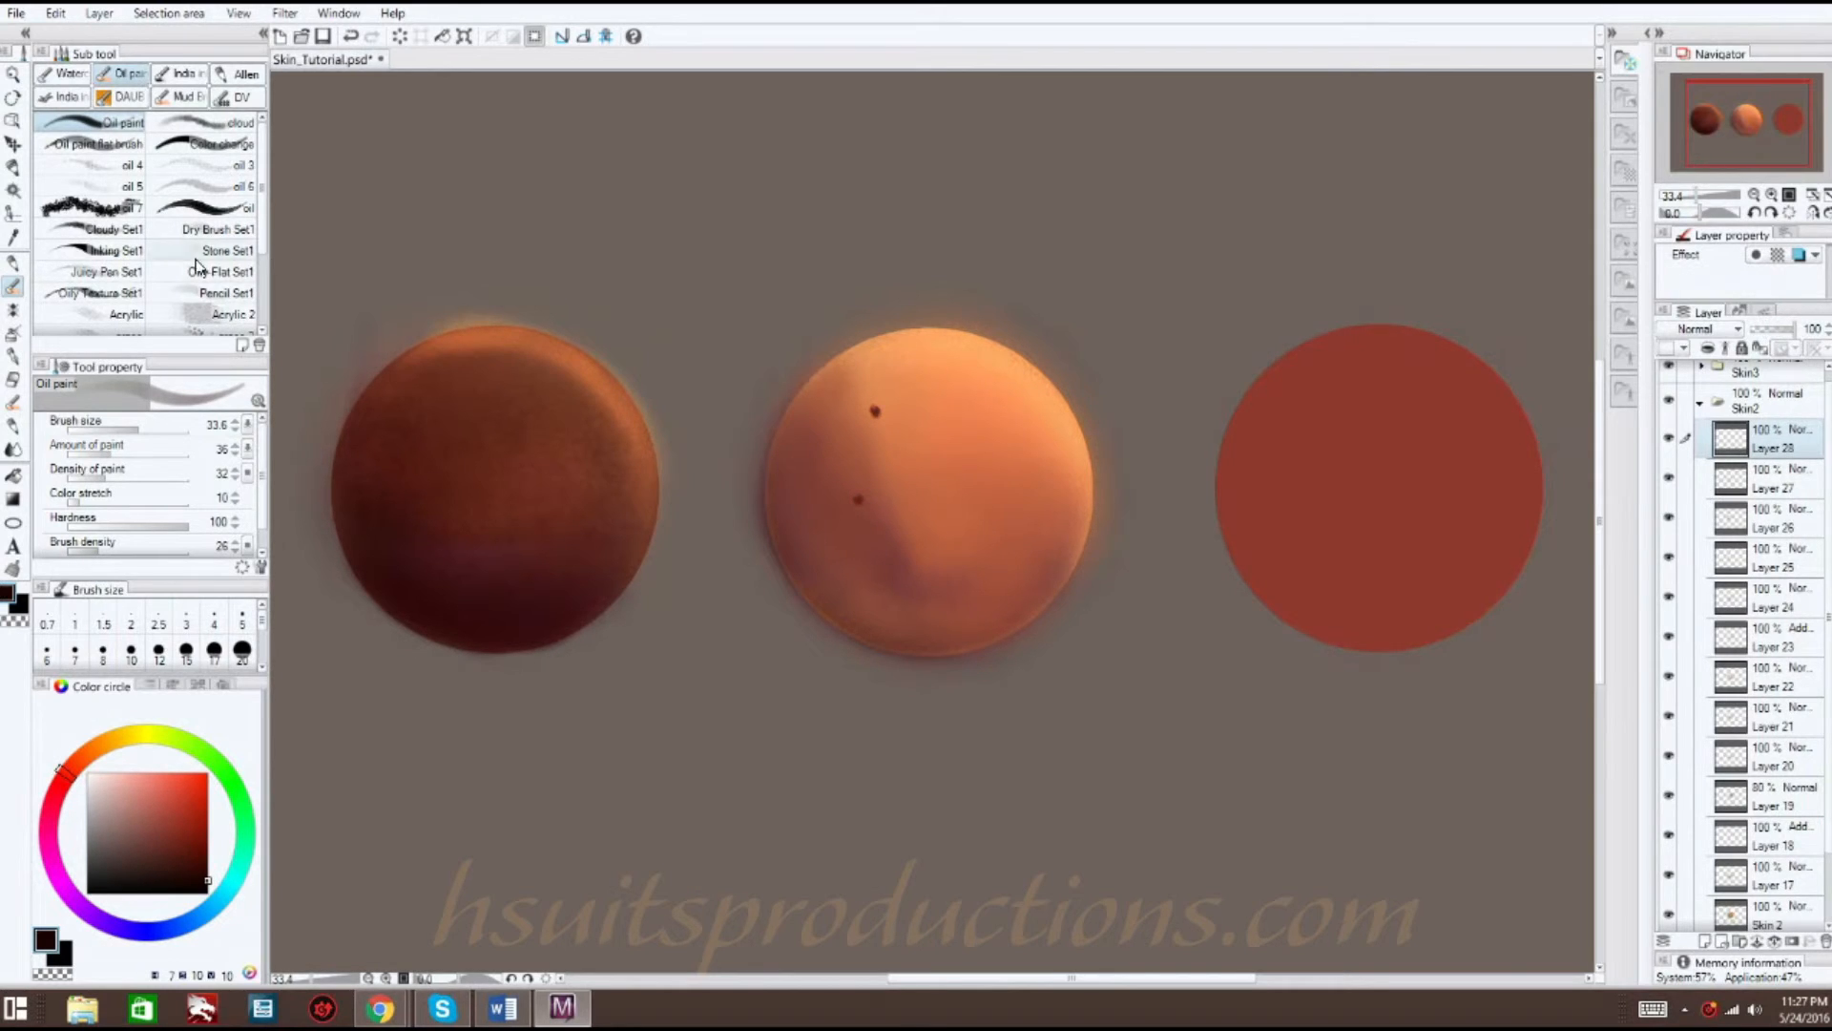
pyautogui.click(13, 449)
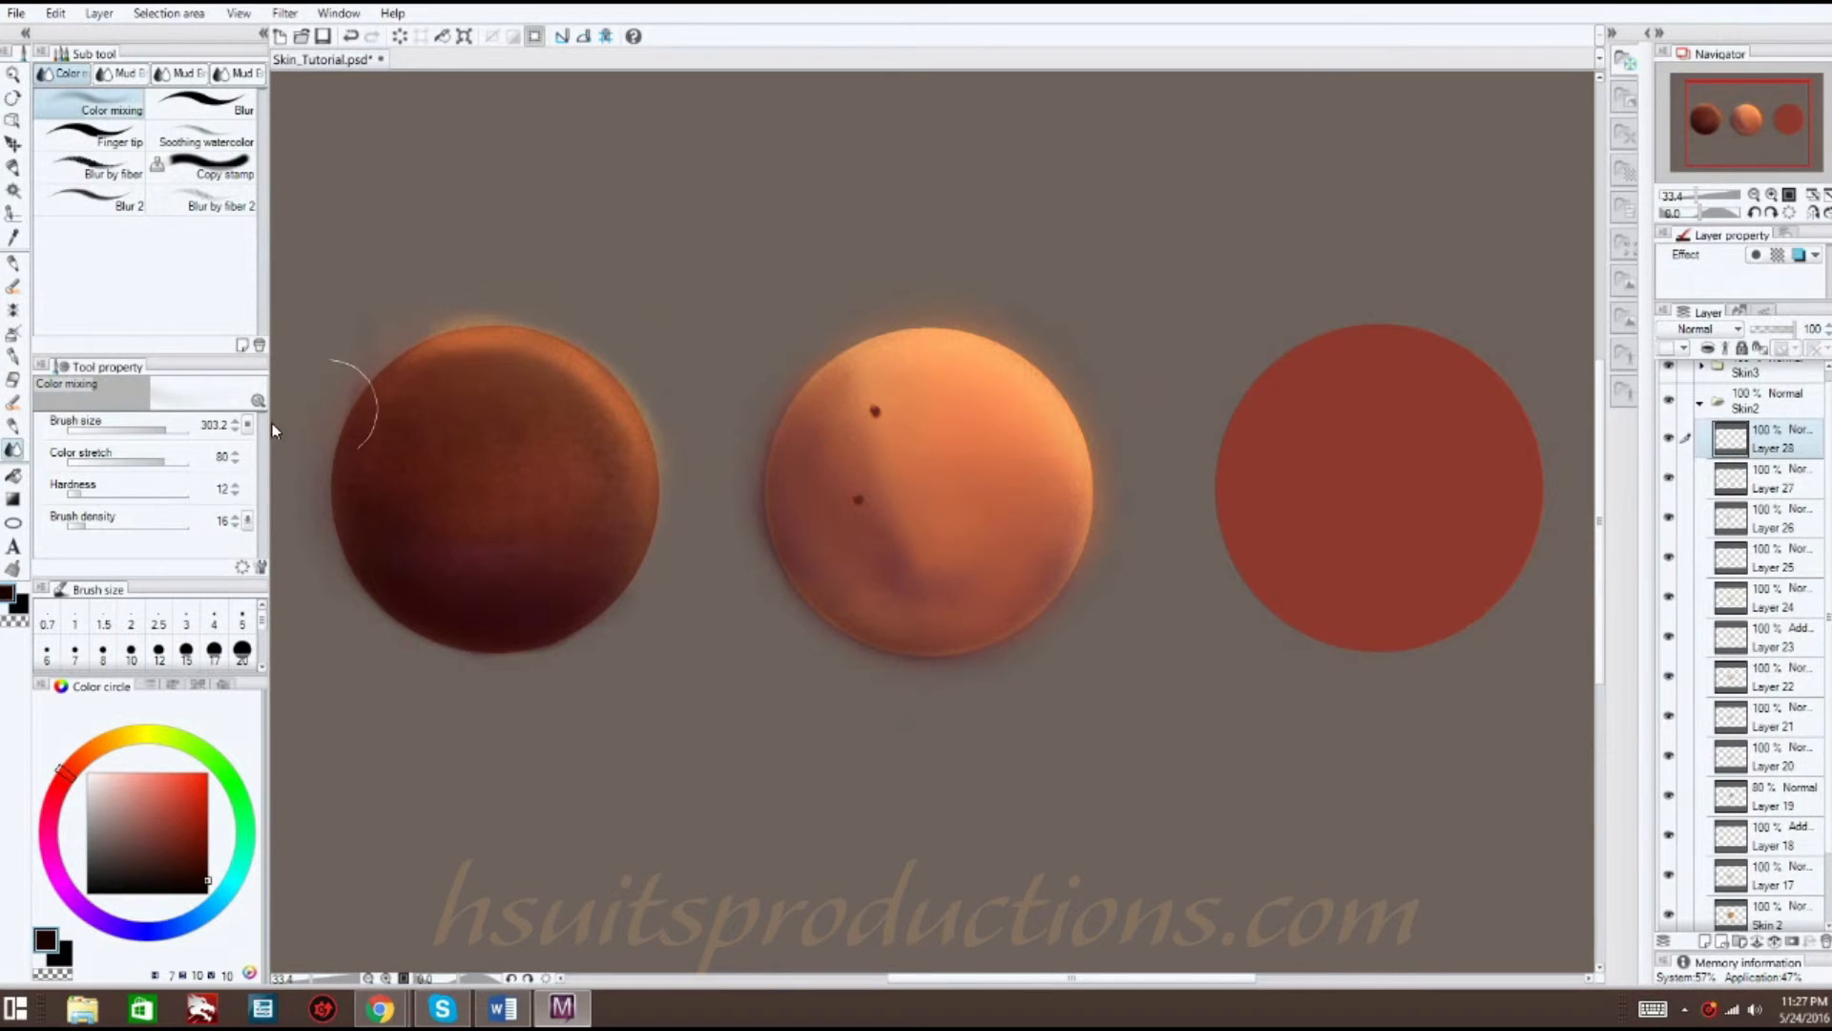
pyautogui.moveTo(163, 426); pyautogui.dragTo(141, 430)
# - Pick the dv_skin_splotches brush at size 280.3 and try near-black splotches on the tan circle's upper left
pyautogui.click(13, 285)
pyautogui.click(231, 74)
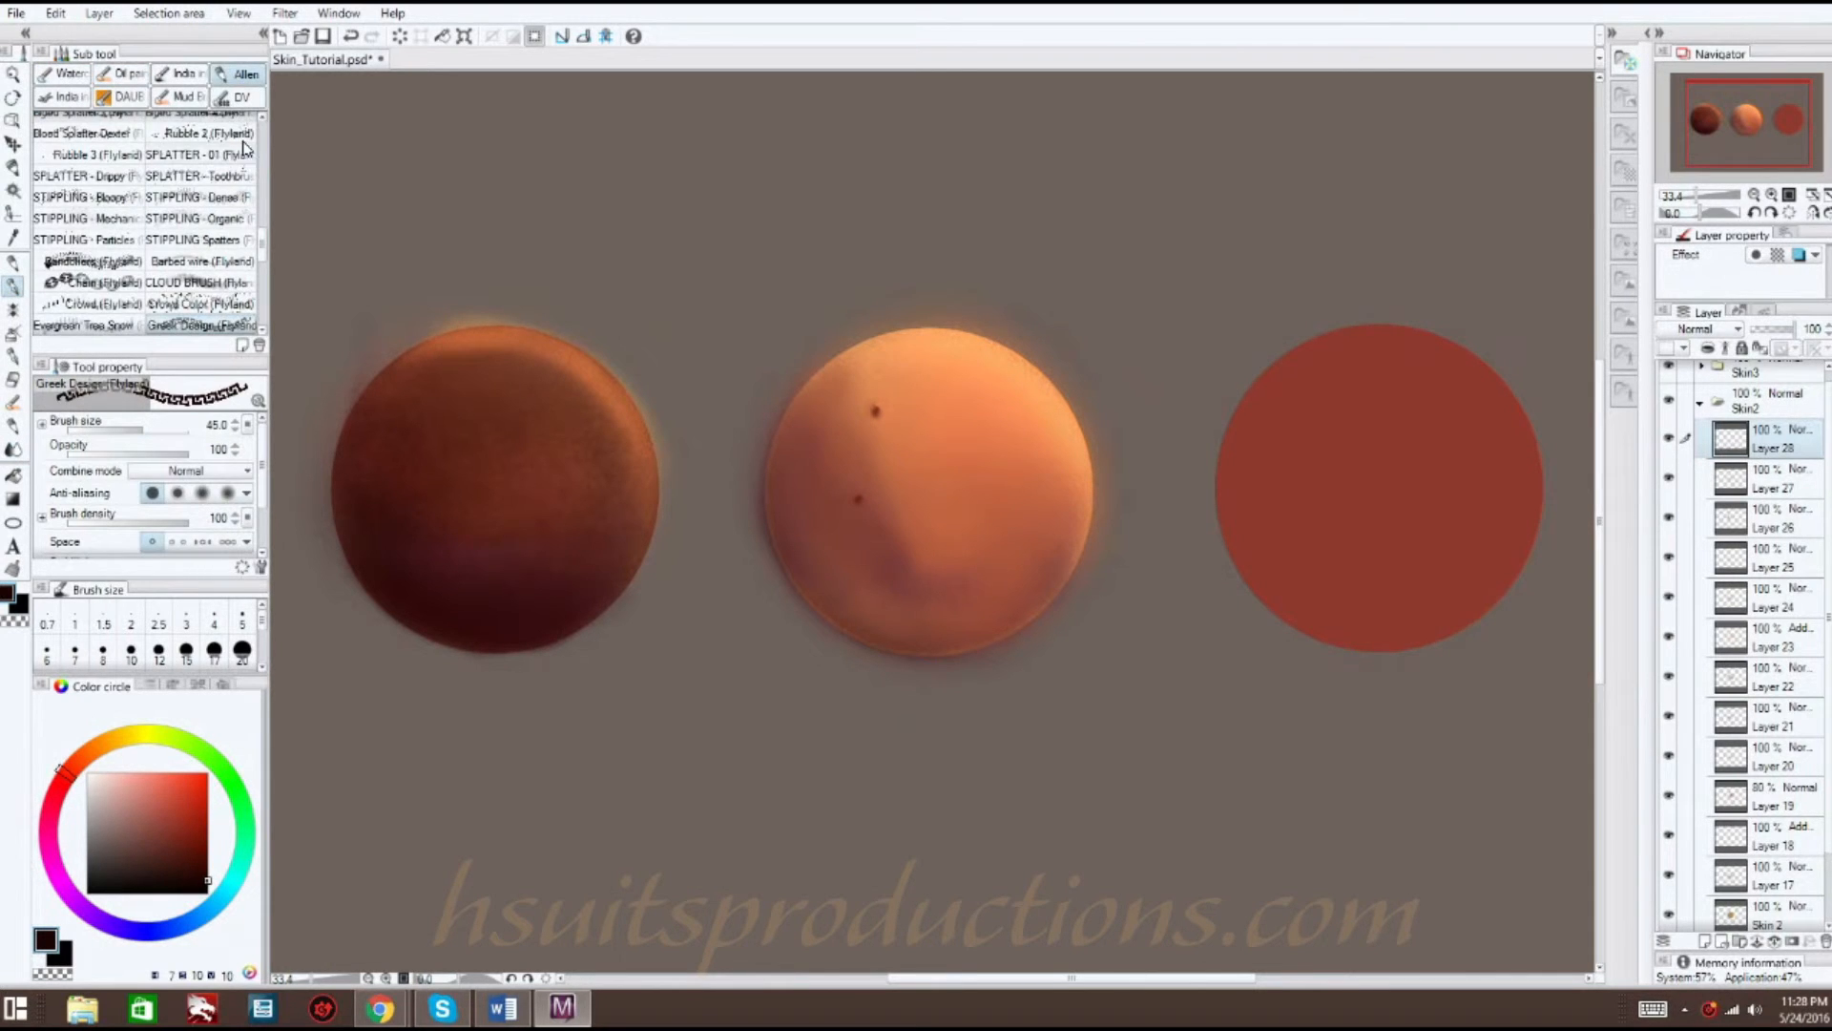
pyautogui.moveTo(262, 237)
pyautogui.mouseDown()
pyautogui.moveTo(264, 107)
pyautogui.moveTo(265, 174)
pyautogui.mouseUp()
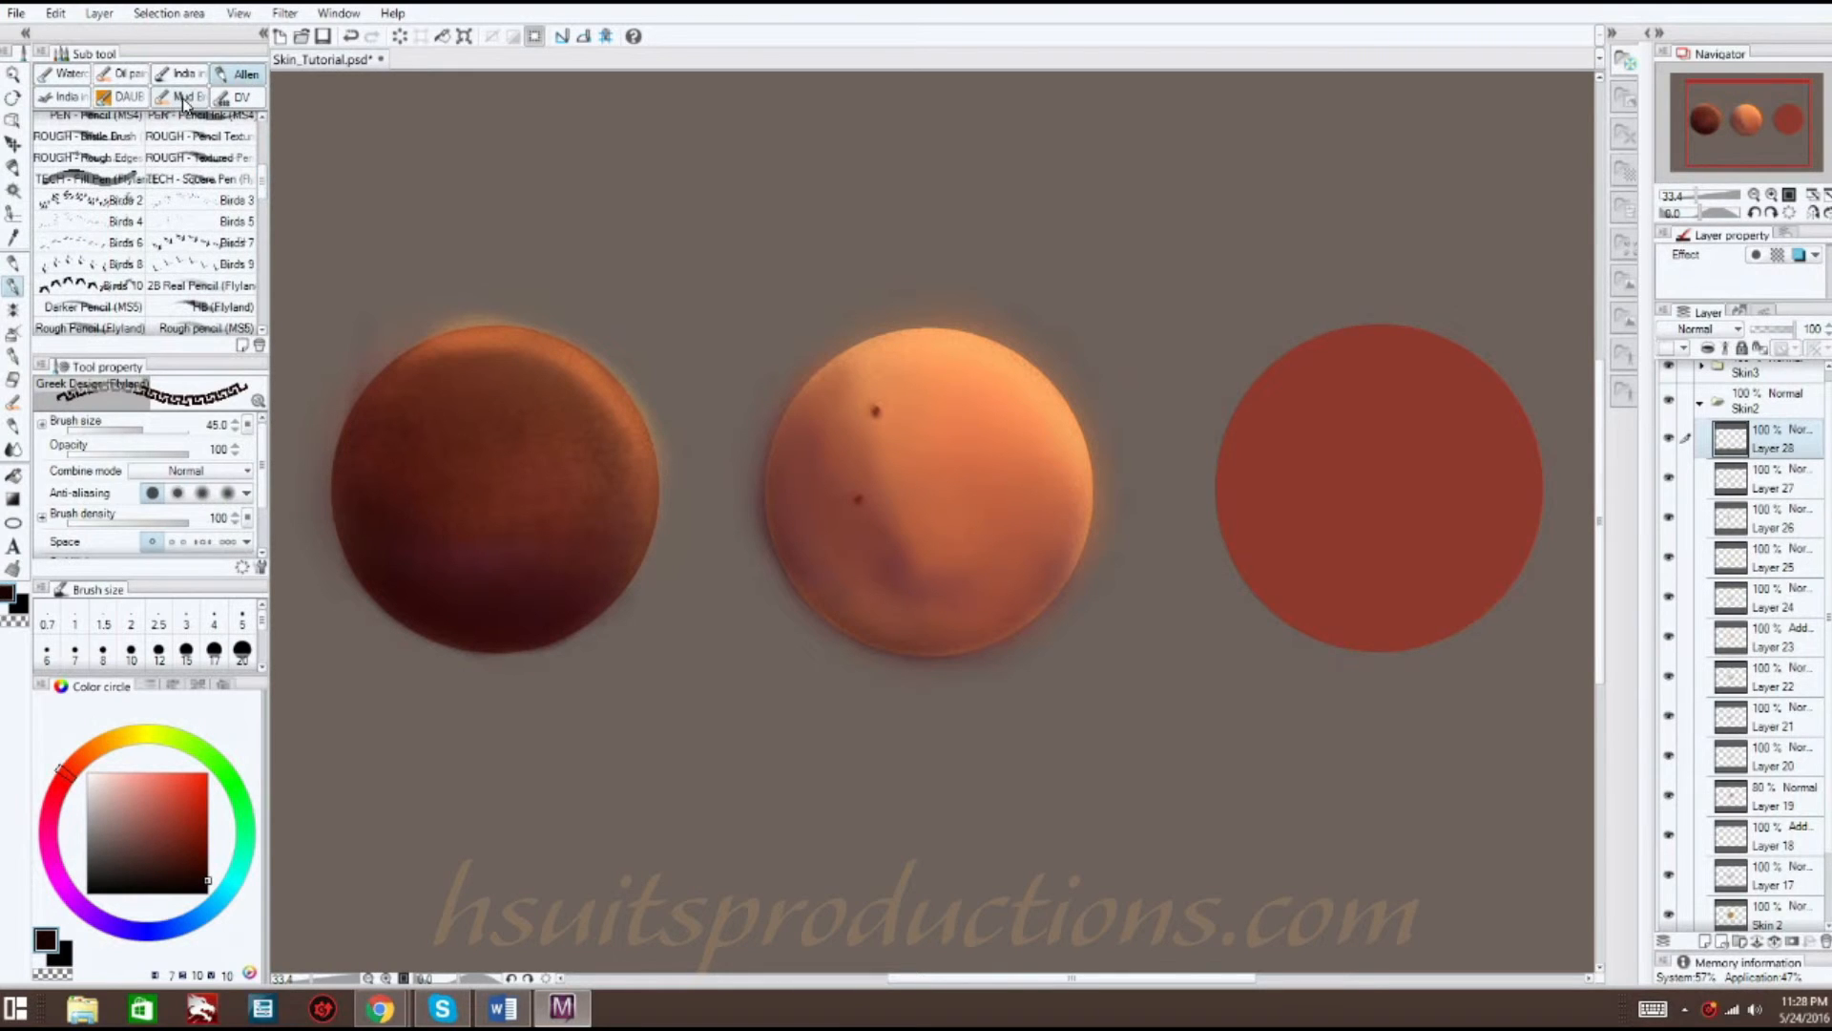
pyautogui.click(229, 98)
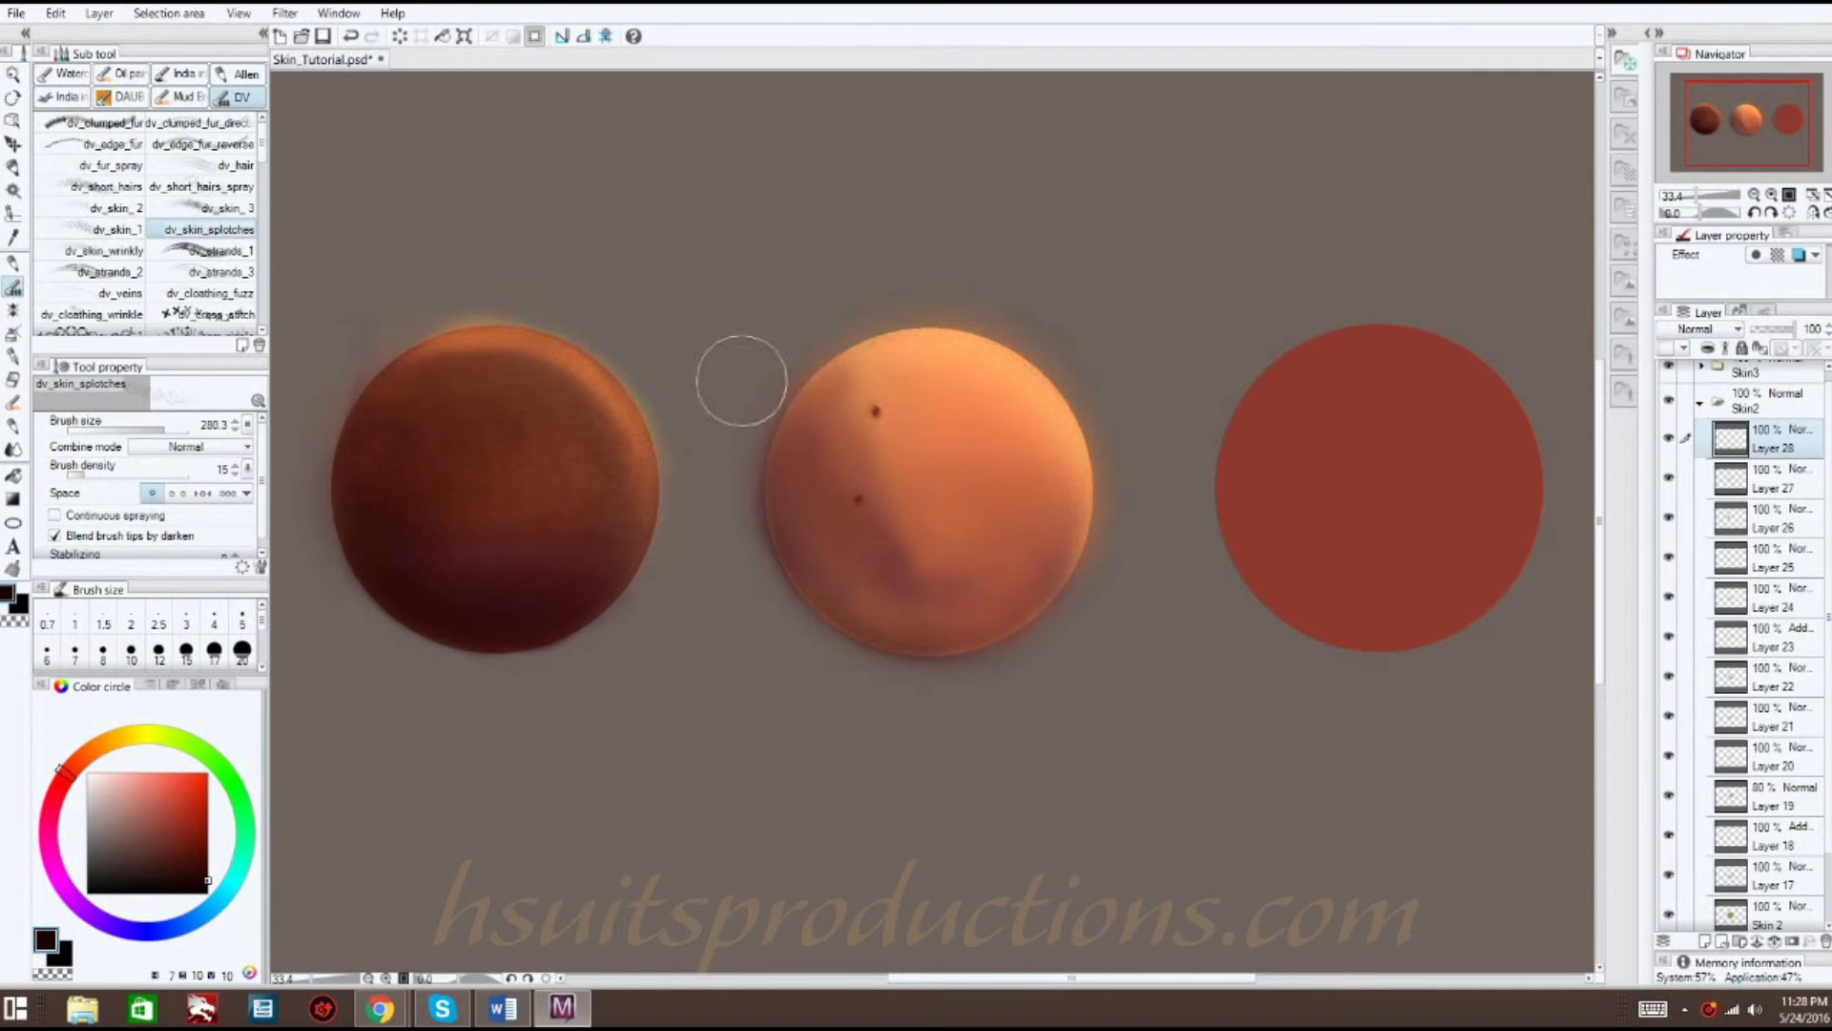
pyautogui.moveTo(862, 385)
pyautogui.mouseDown()
pyautogui.moveTo(815, 443)
pyautogui.moveTo(811, 415)
pyautogui.moveTo(831, 395)
pyautogui.moveTo(811, 468)
pyautogui.mouseUp()
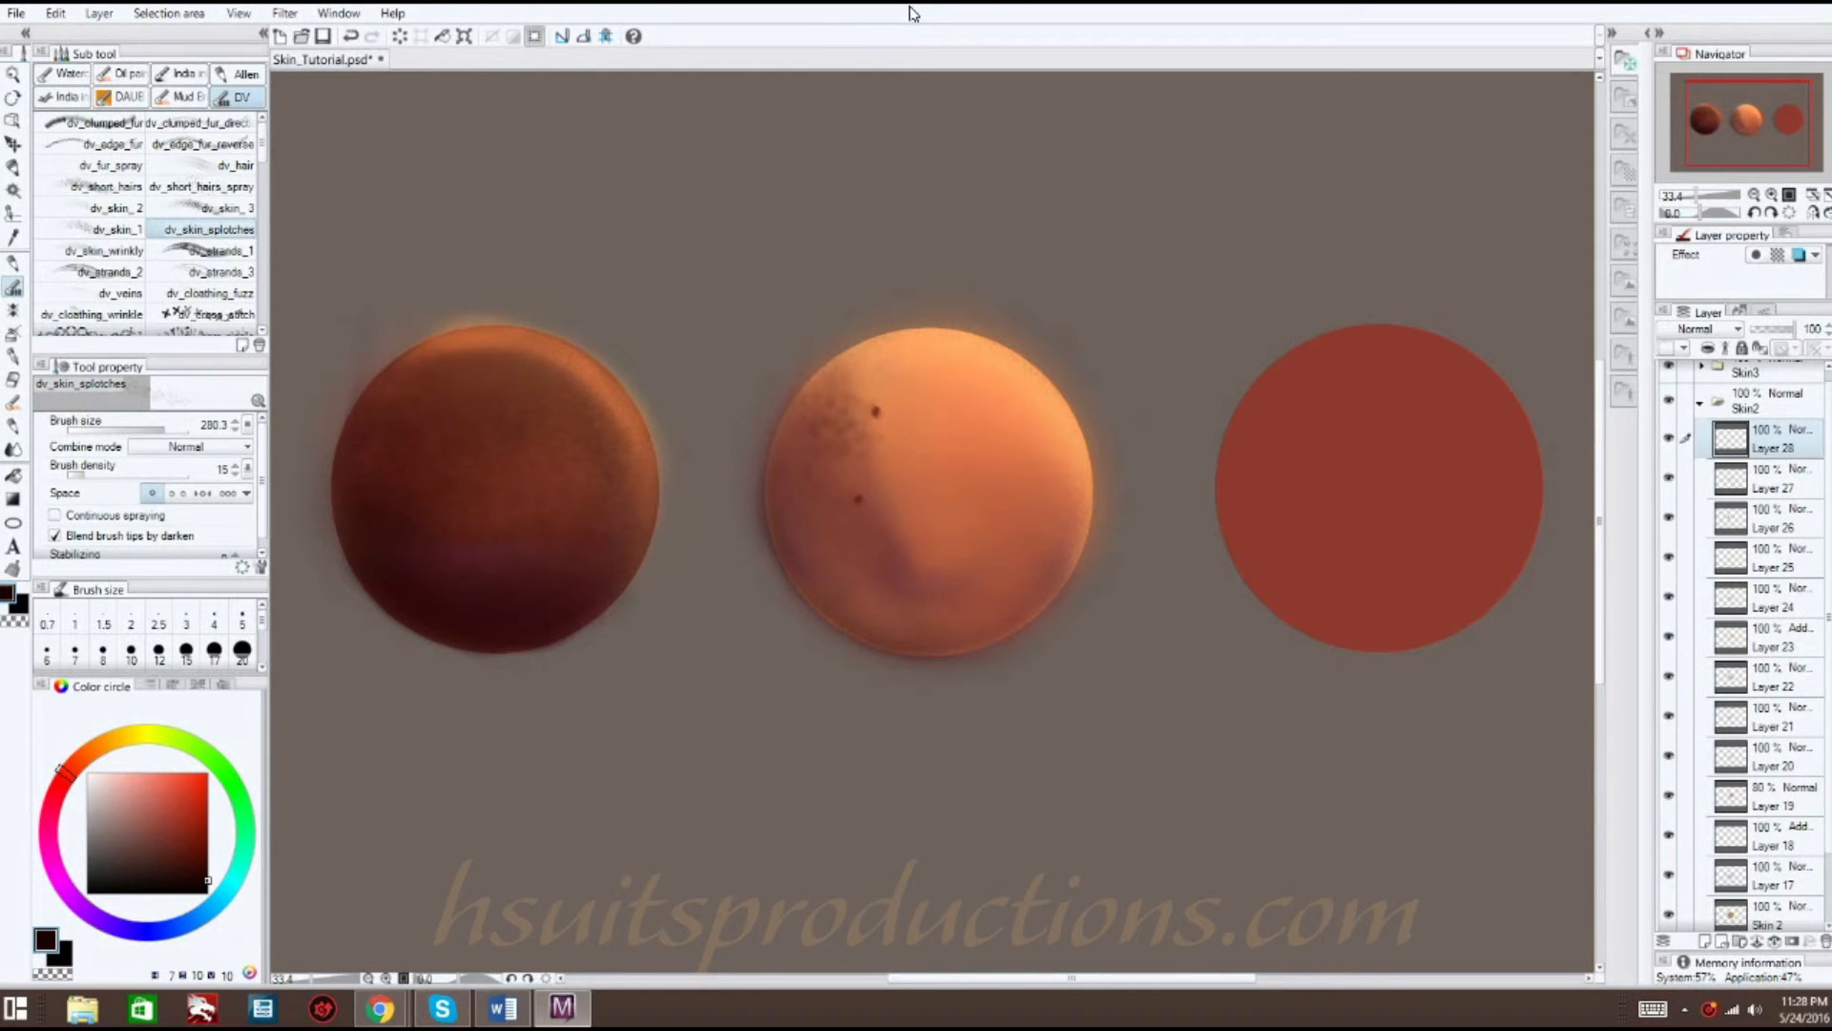
# - On a new layer, speckle the tan circle's upper half with reddish-brown and orange-brown splotches using dv_skin_splotches
pyautogui.click(1699, 943)
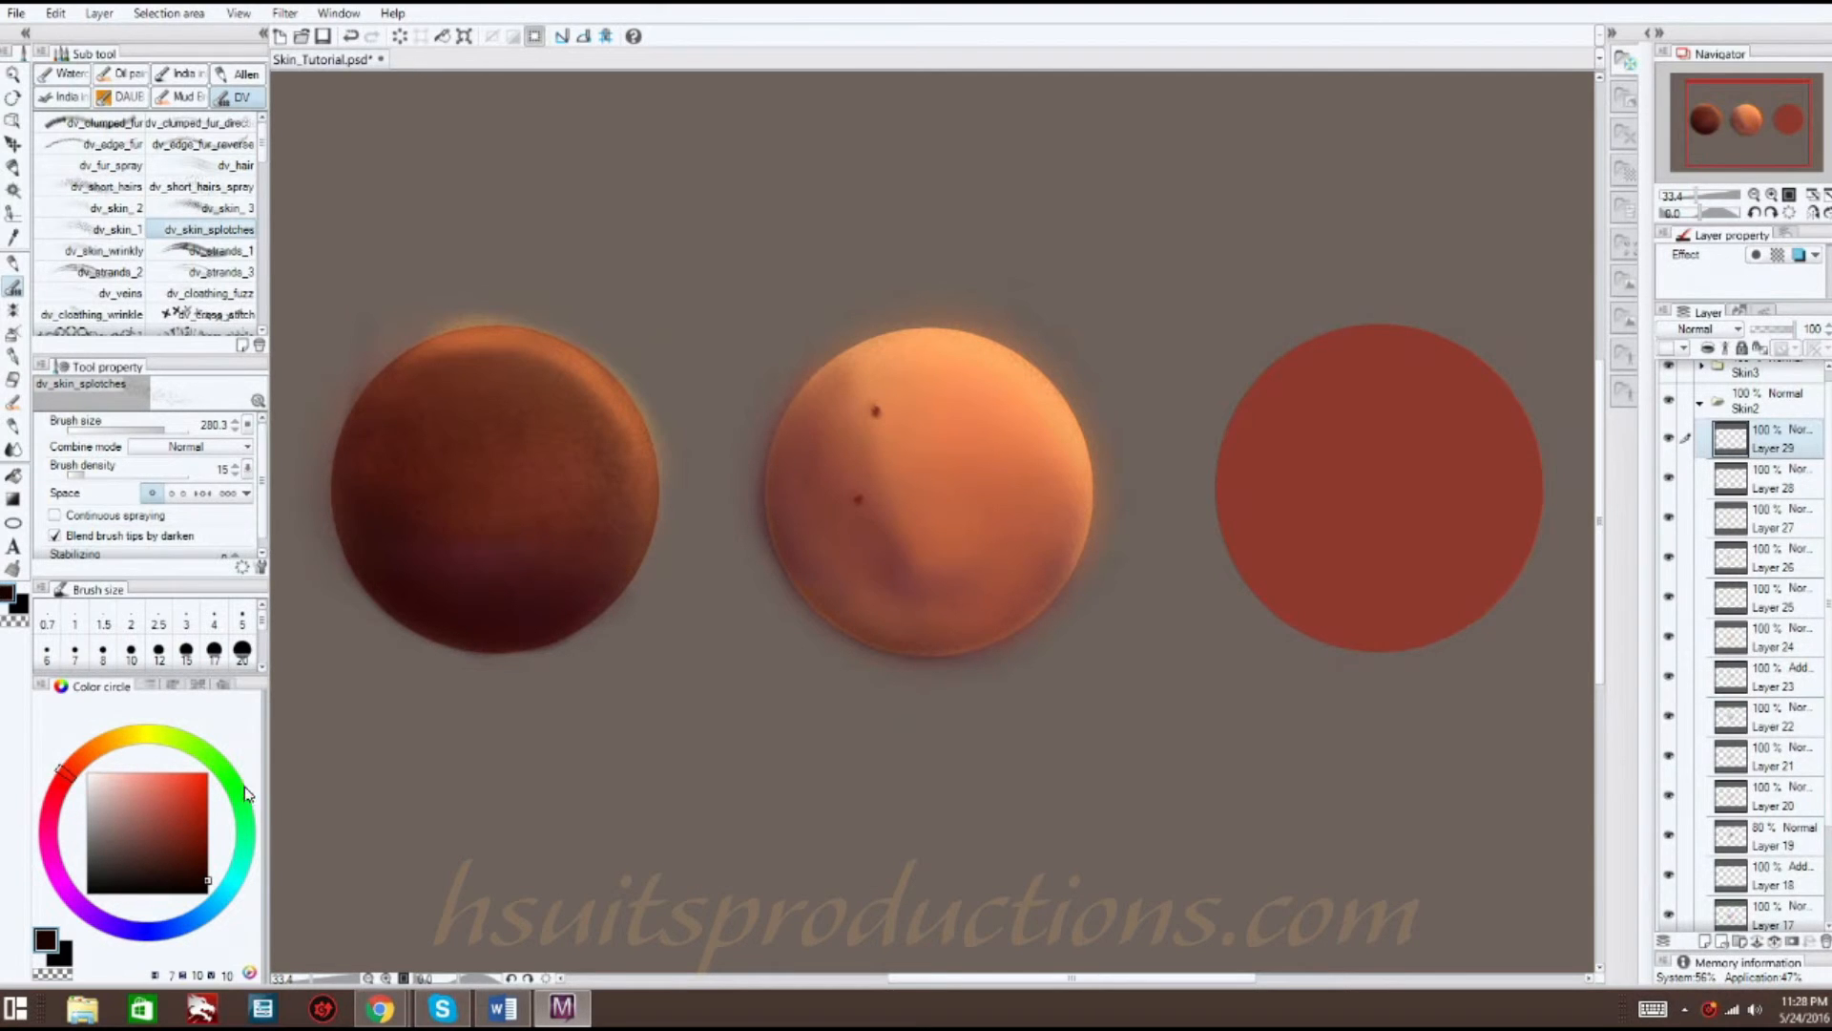
pyautogui.click(184, 850)
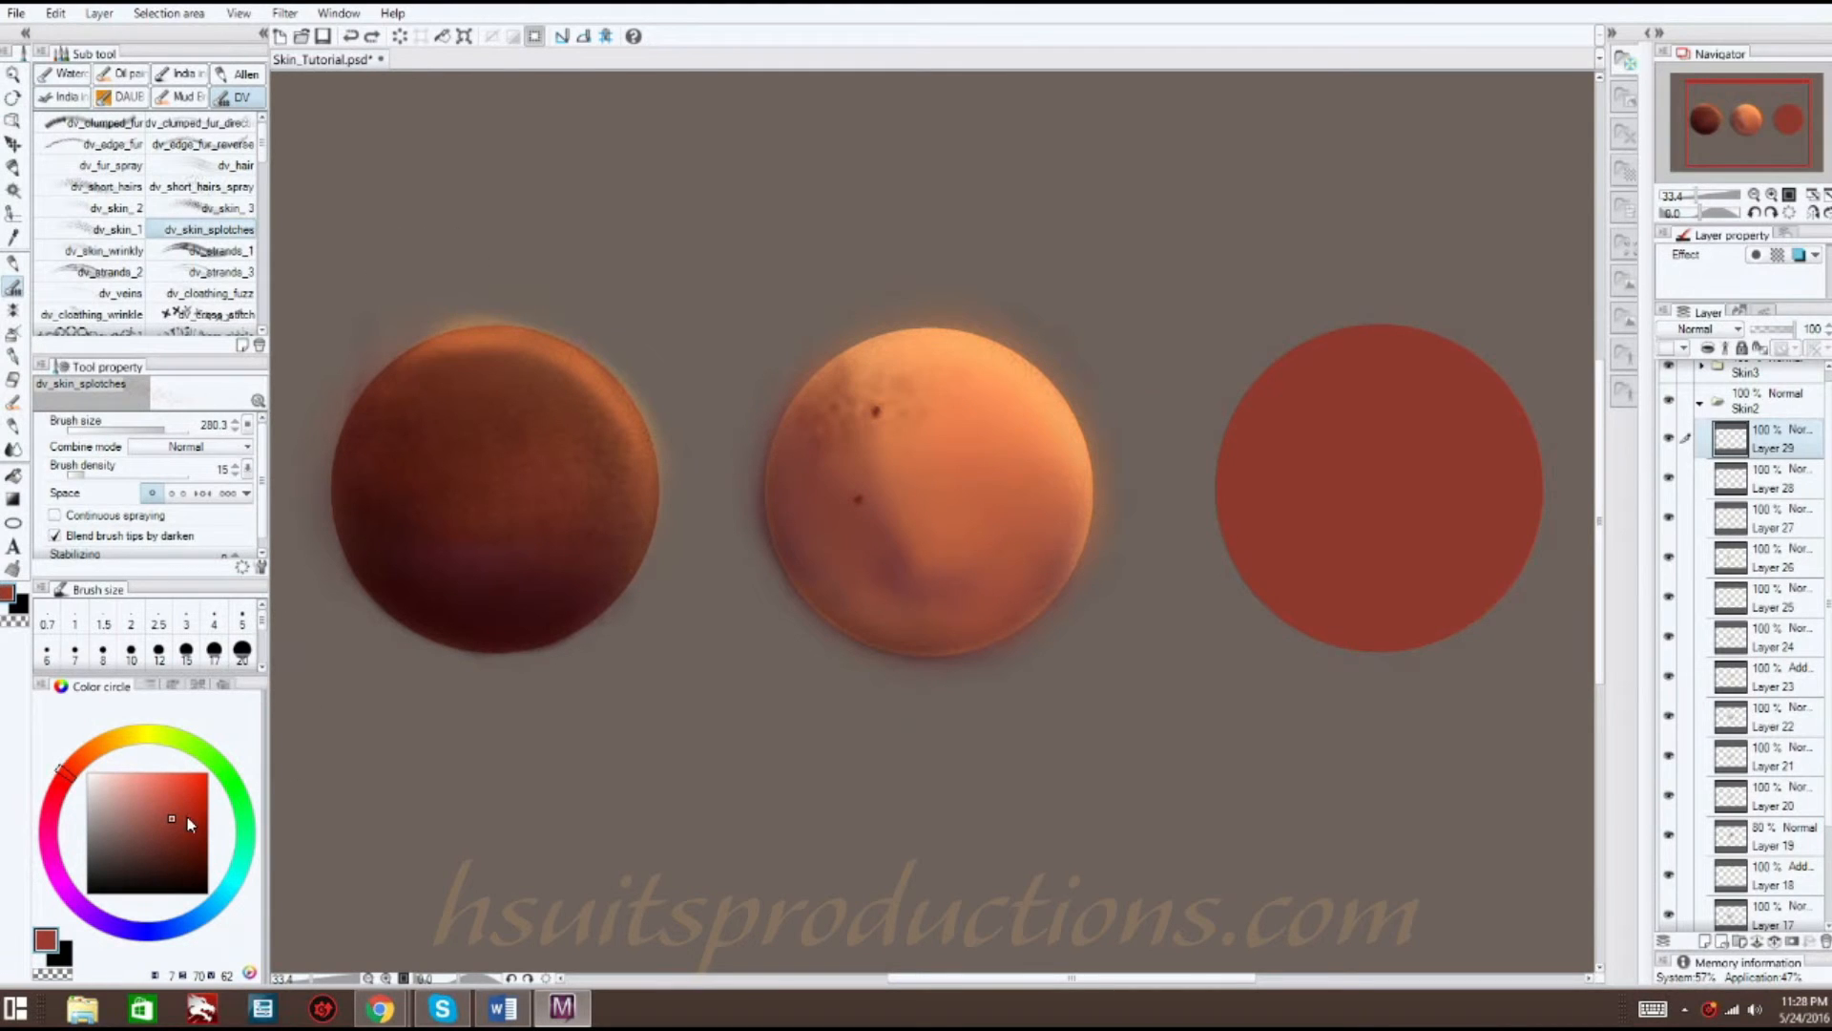
pyautogui.click(80, 772)
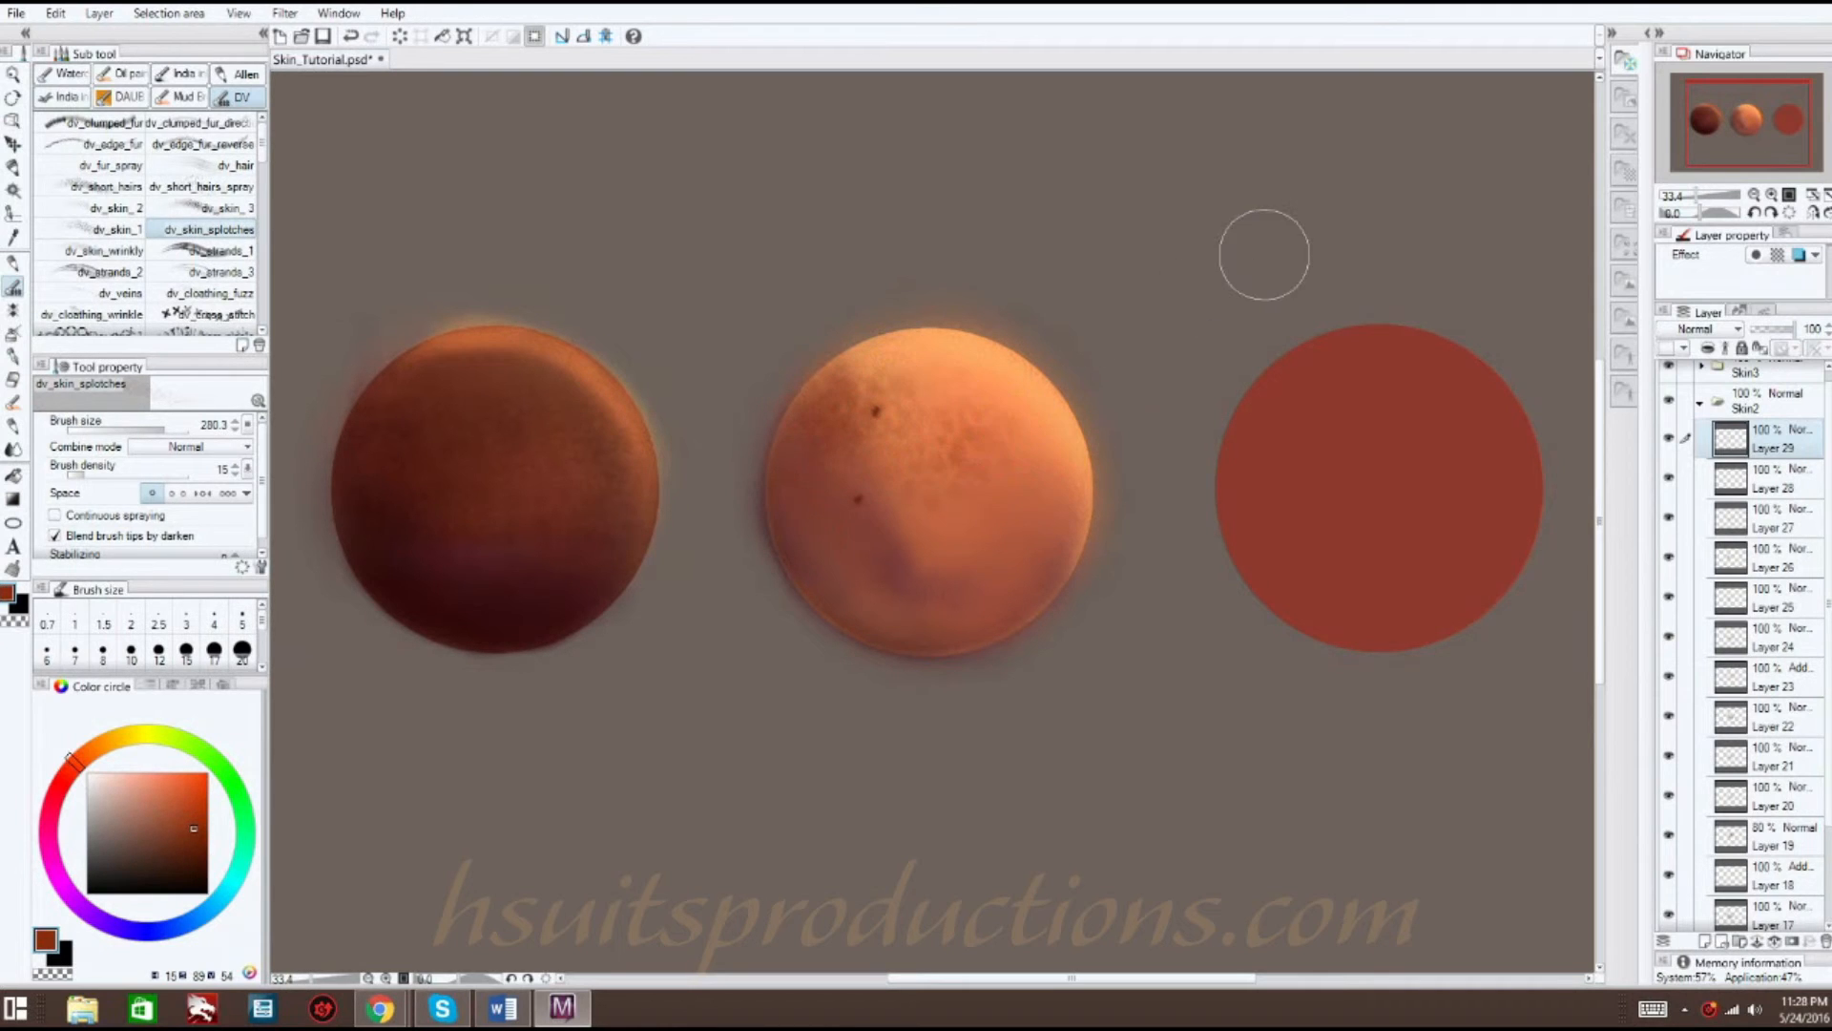
# - Set the splotch layer's opacity to 76% and the layer beneath it to 61%
pyautogui.moveTo(1770, 329); pyautogui.dragTo(1781, 333)
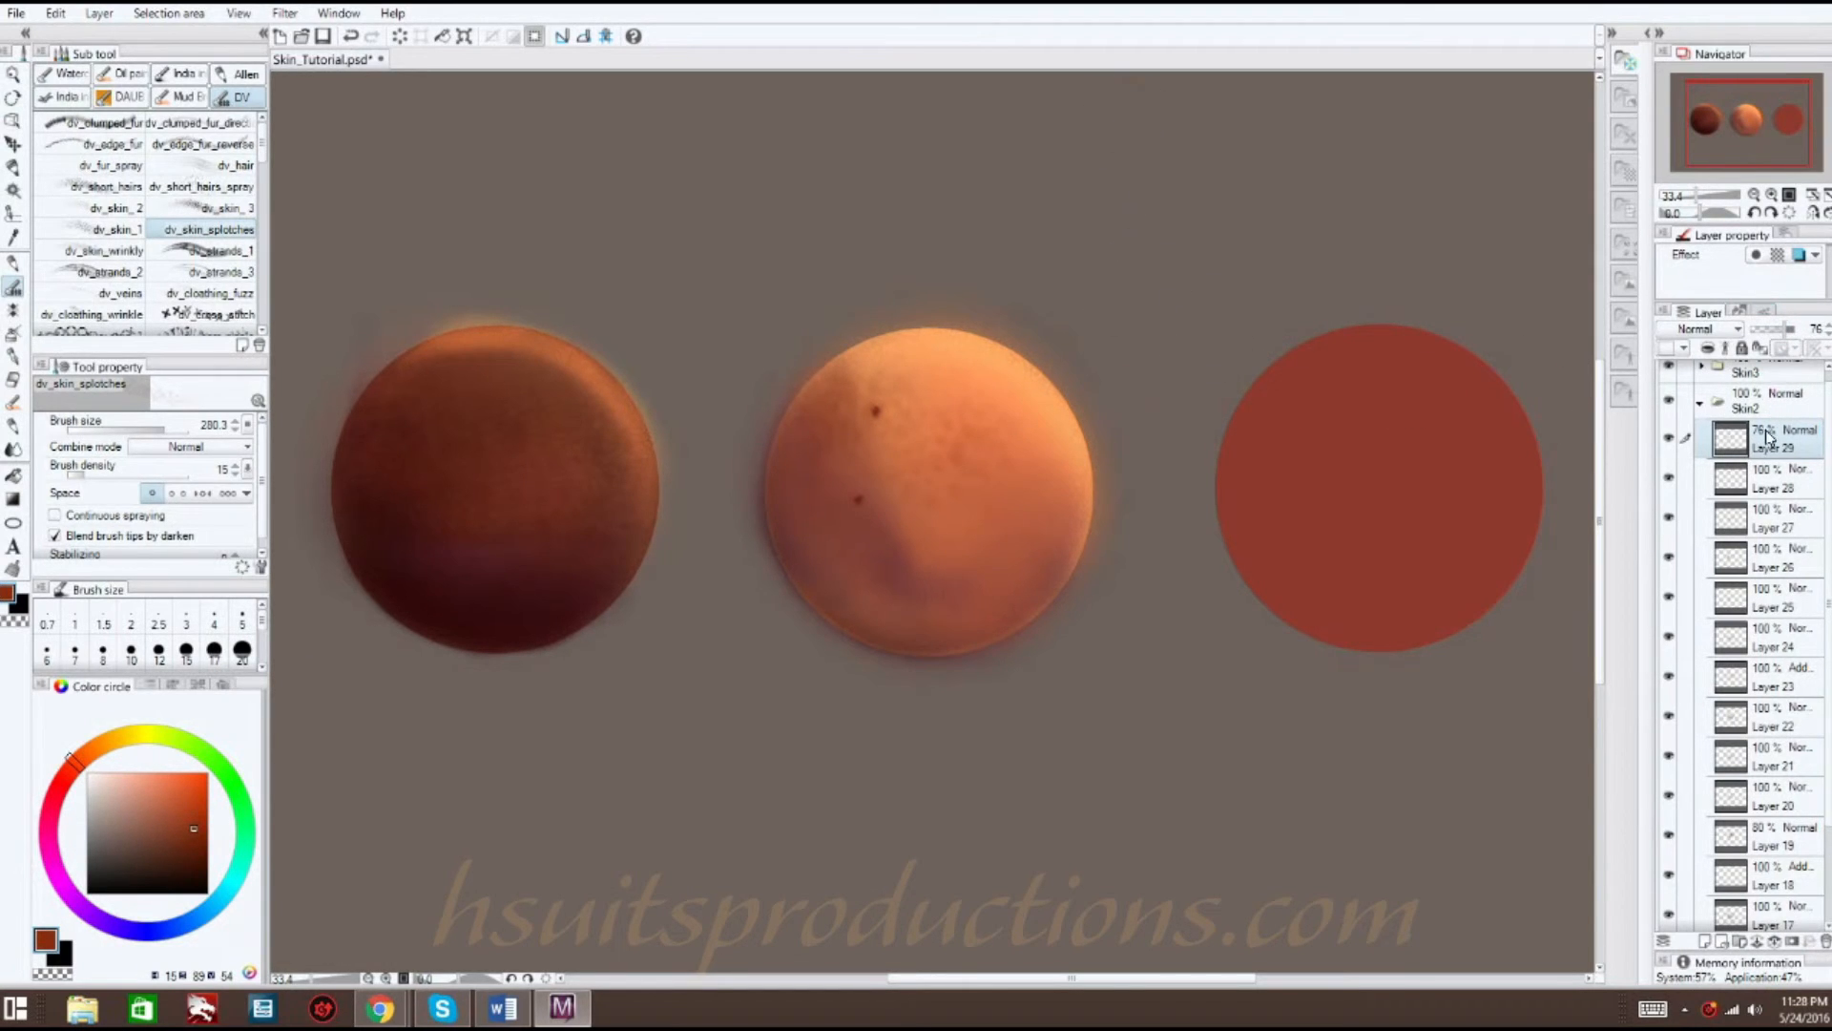
pyautogui.click(1771, 477)
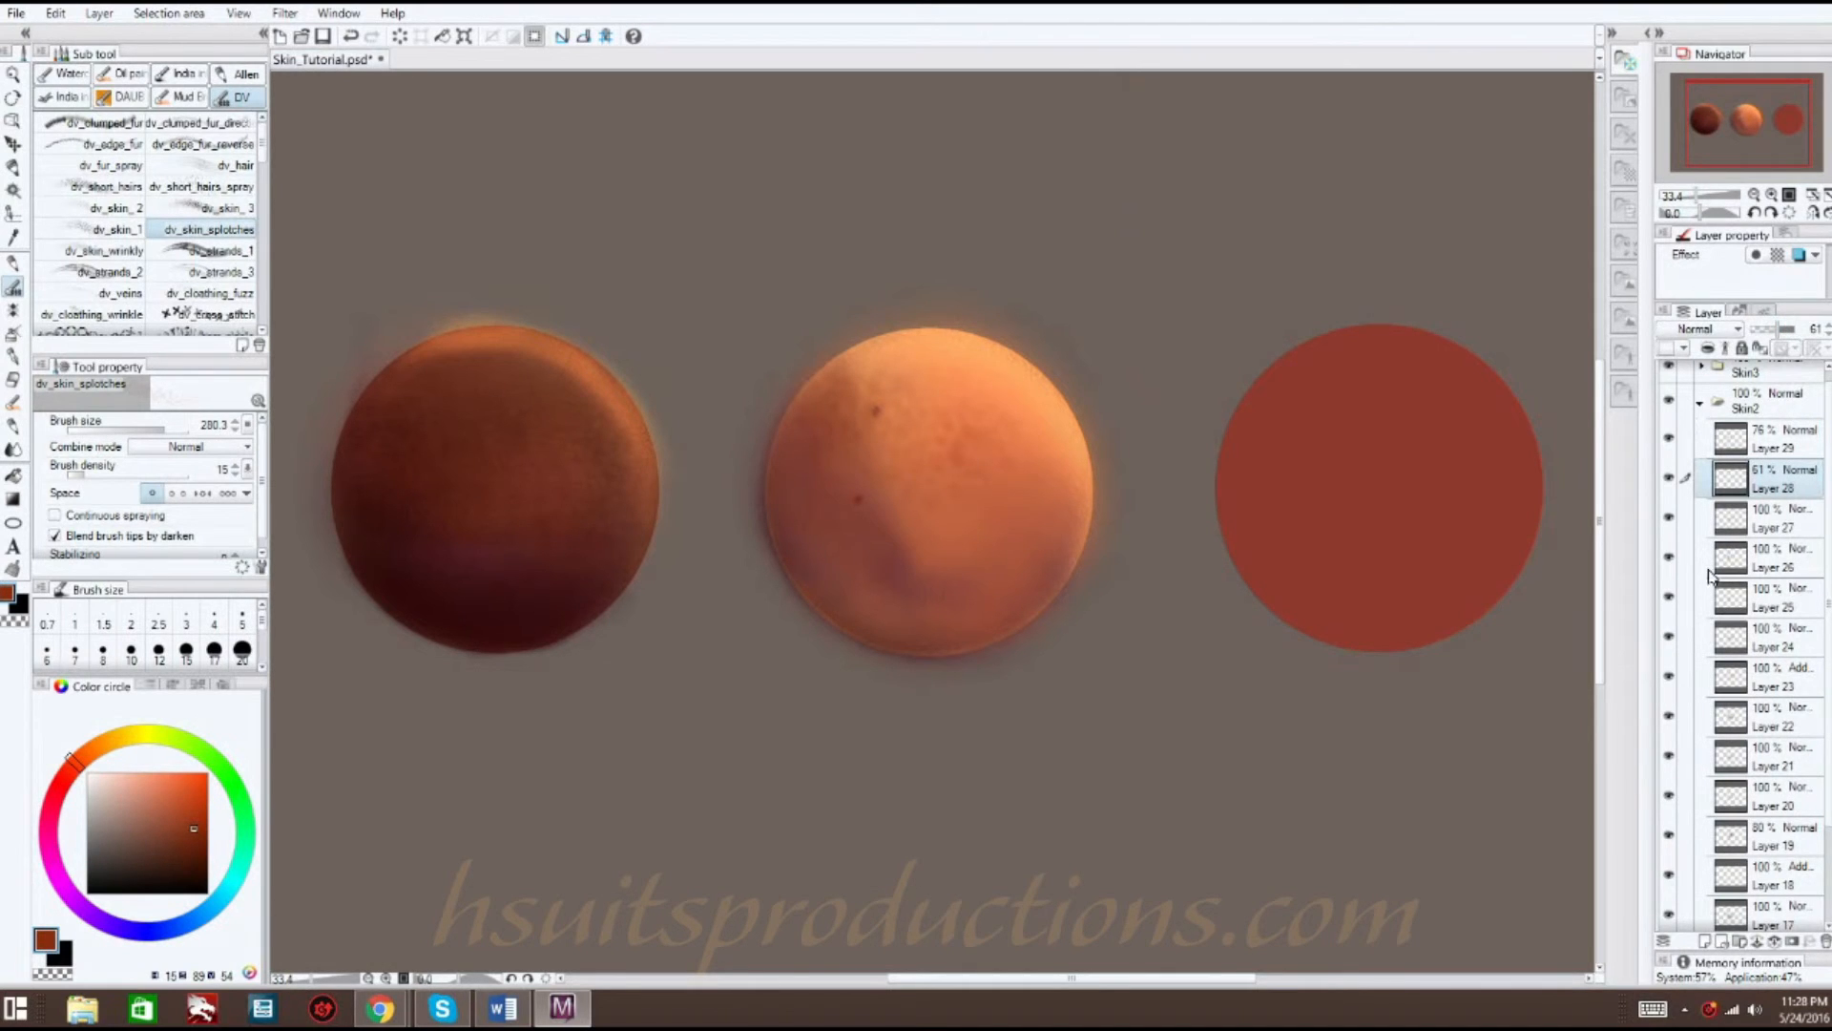
pyautogui.click(1772, 442)
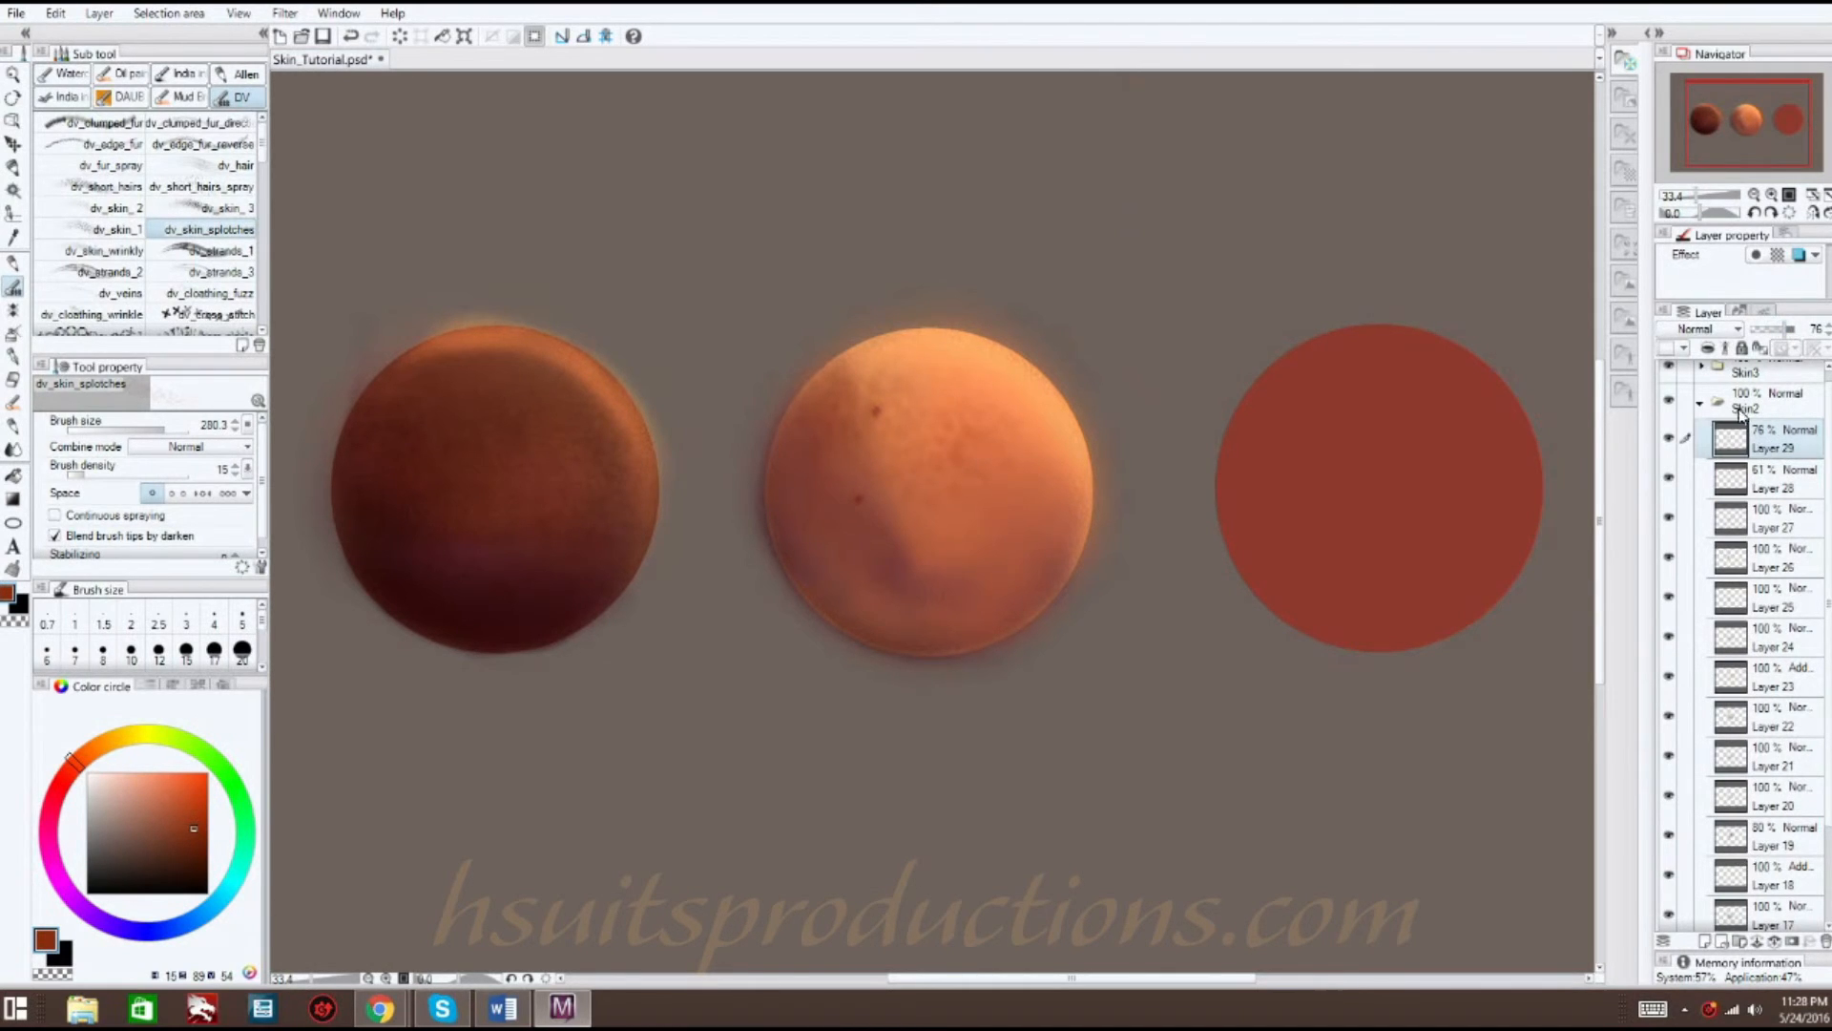
# - Open the Skin3 folder in place of Skin2 and add a new layer above the red base circle
pyautogui.click(1701, 404)
pyautogui.click(1727, 379)
pyautogui.click(1704, 381)
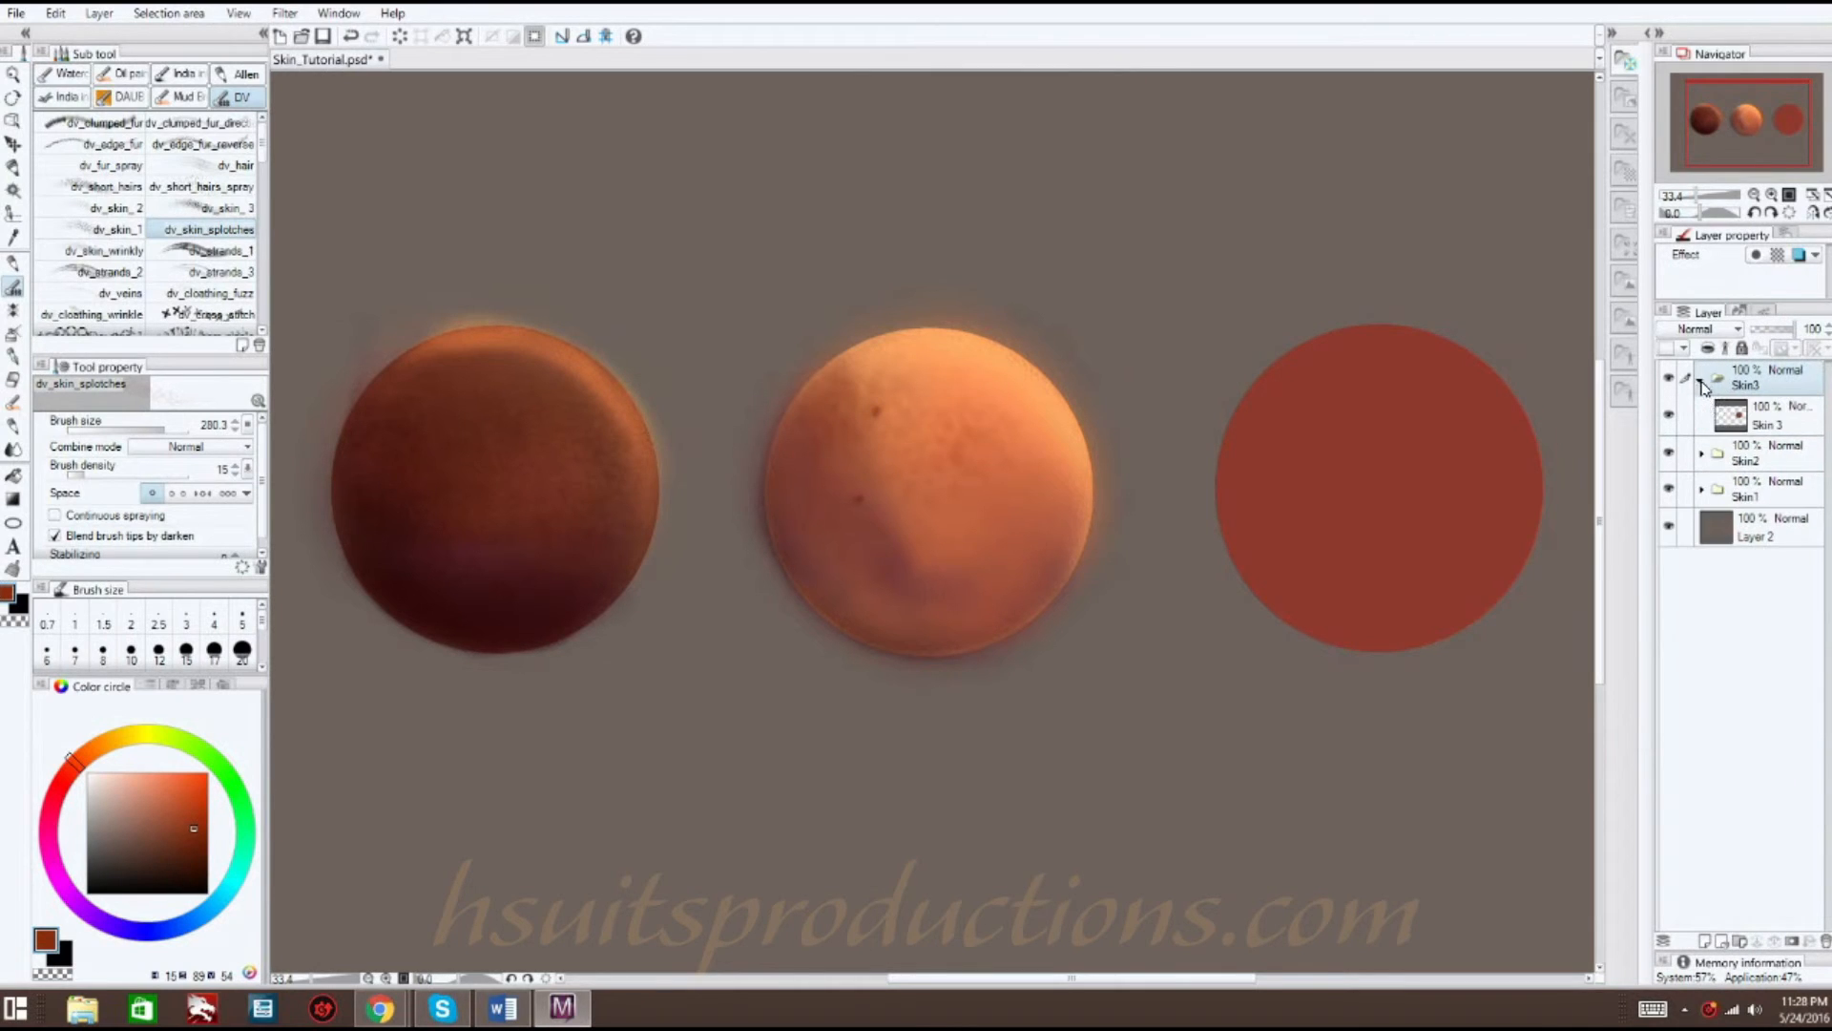
pyautogui.click(1762, 421)
pyautogui.click(1705, 942)
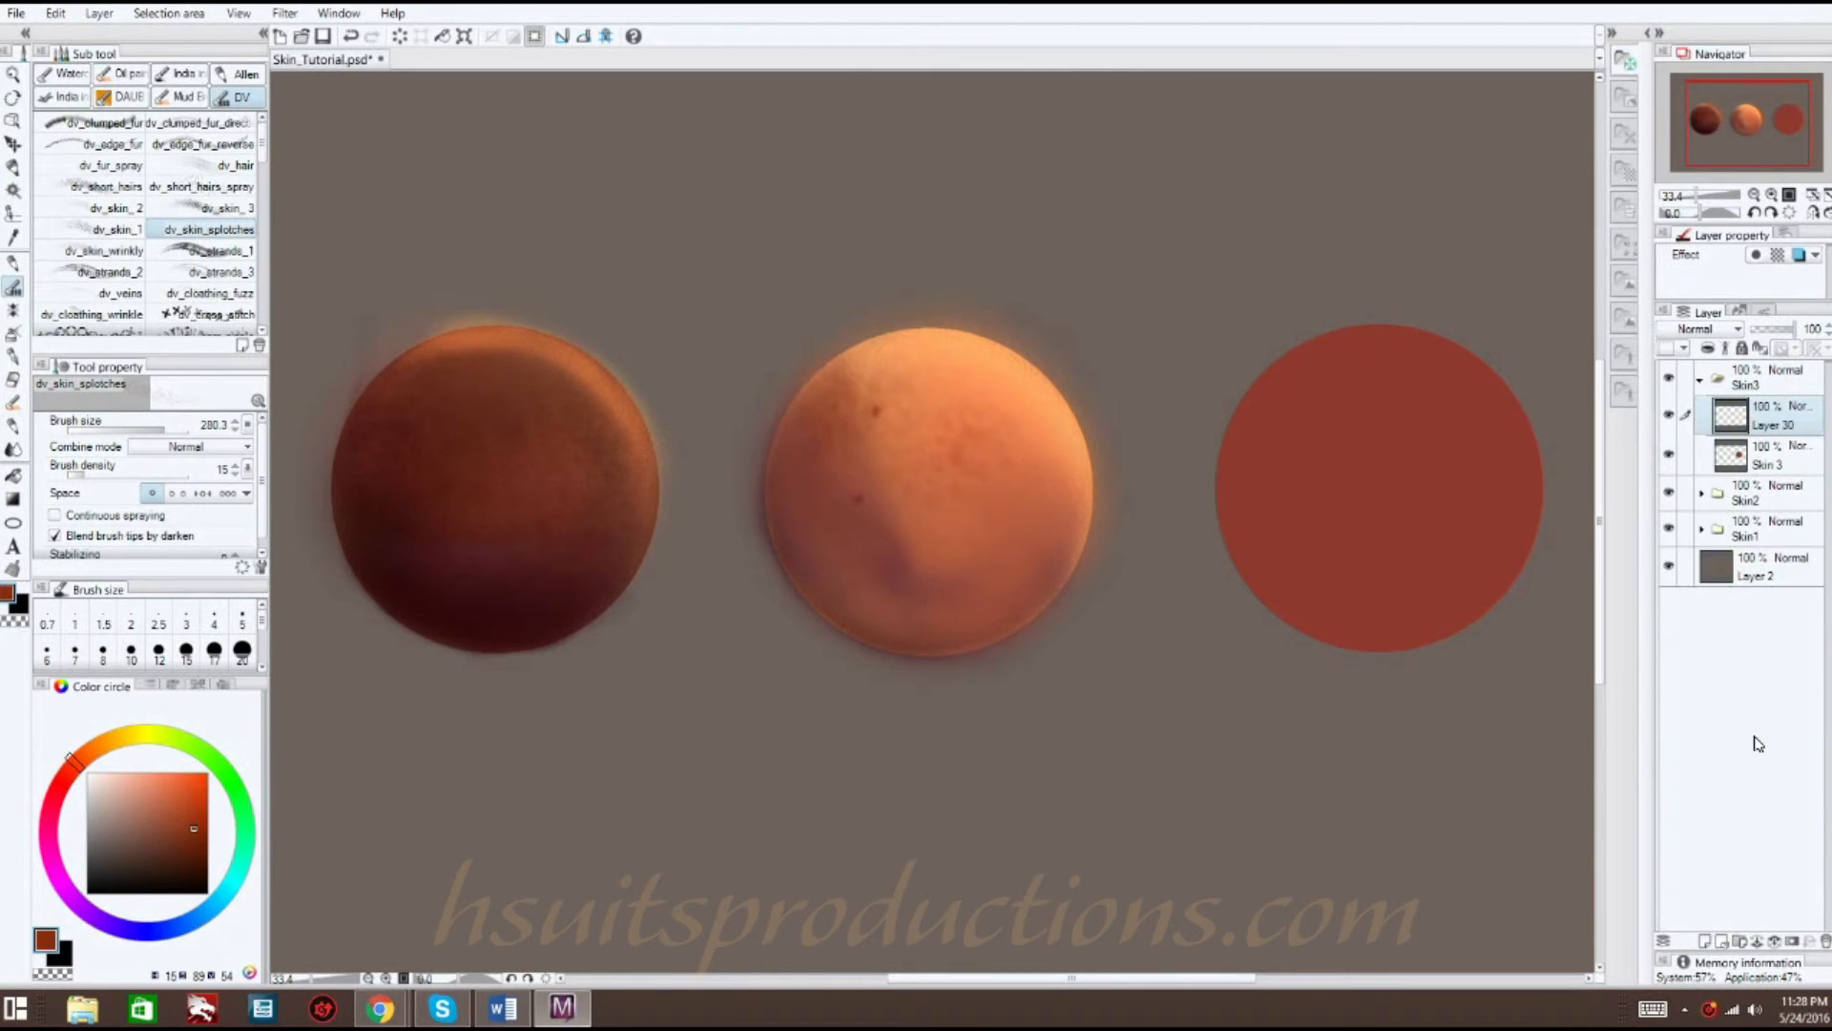
# - Paint a dark plum shadow along the red circle's lower-left side with Brush Soft at size 174.9
pyautogui.click(45, 813)
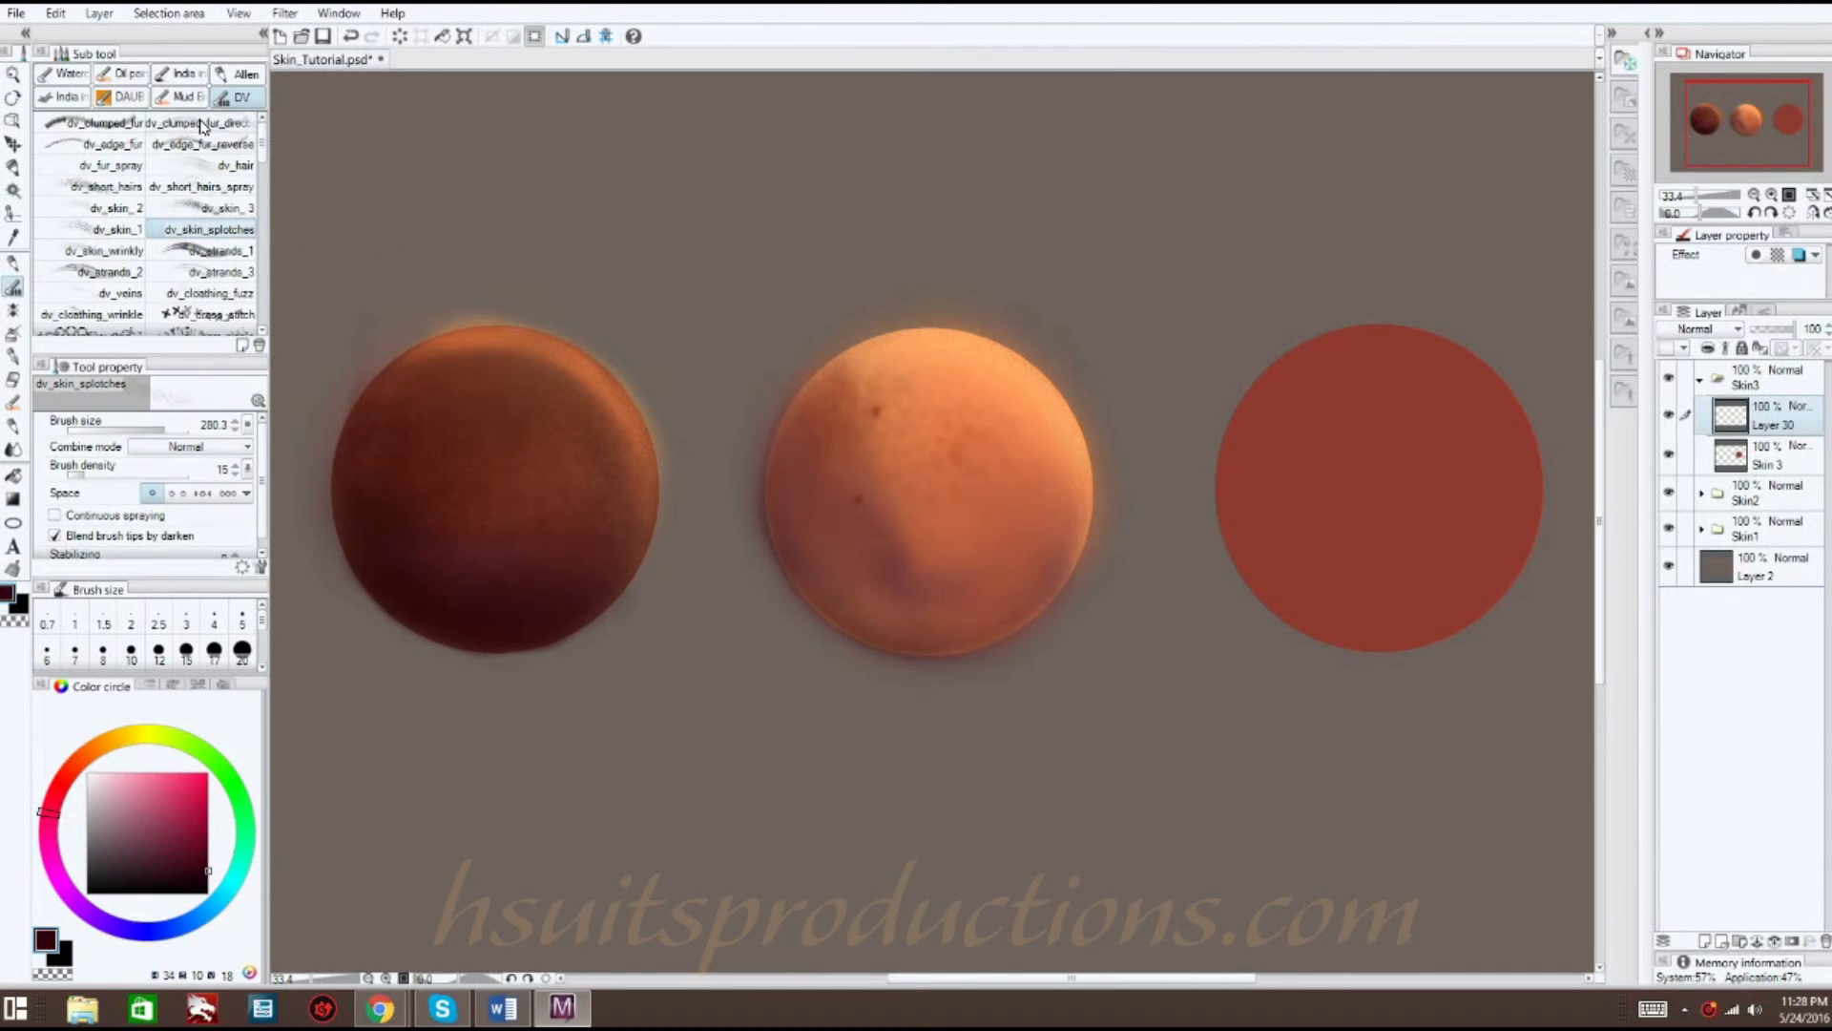
pyautogui.click(181, 74)
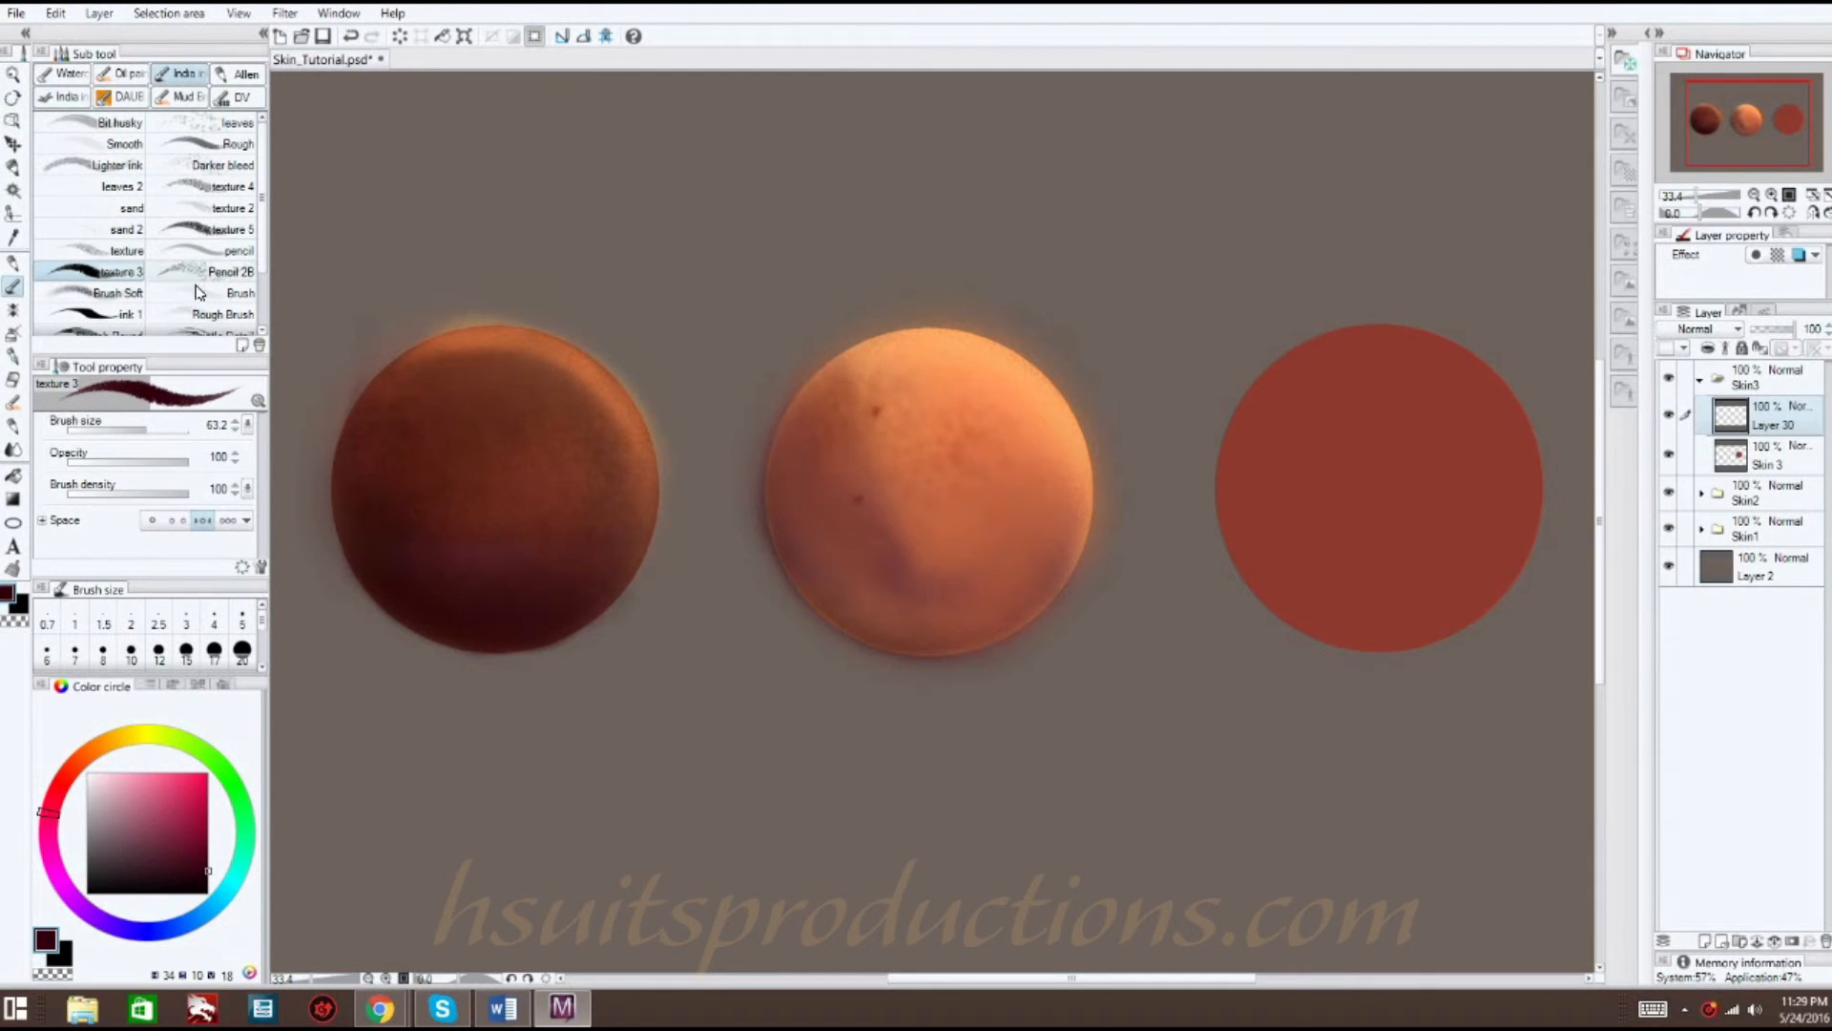
pyautogui.click(120, 292)
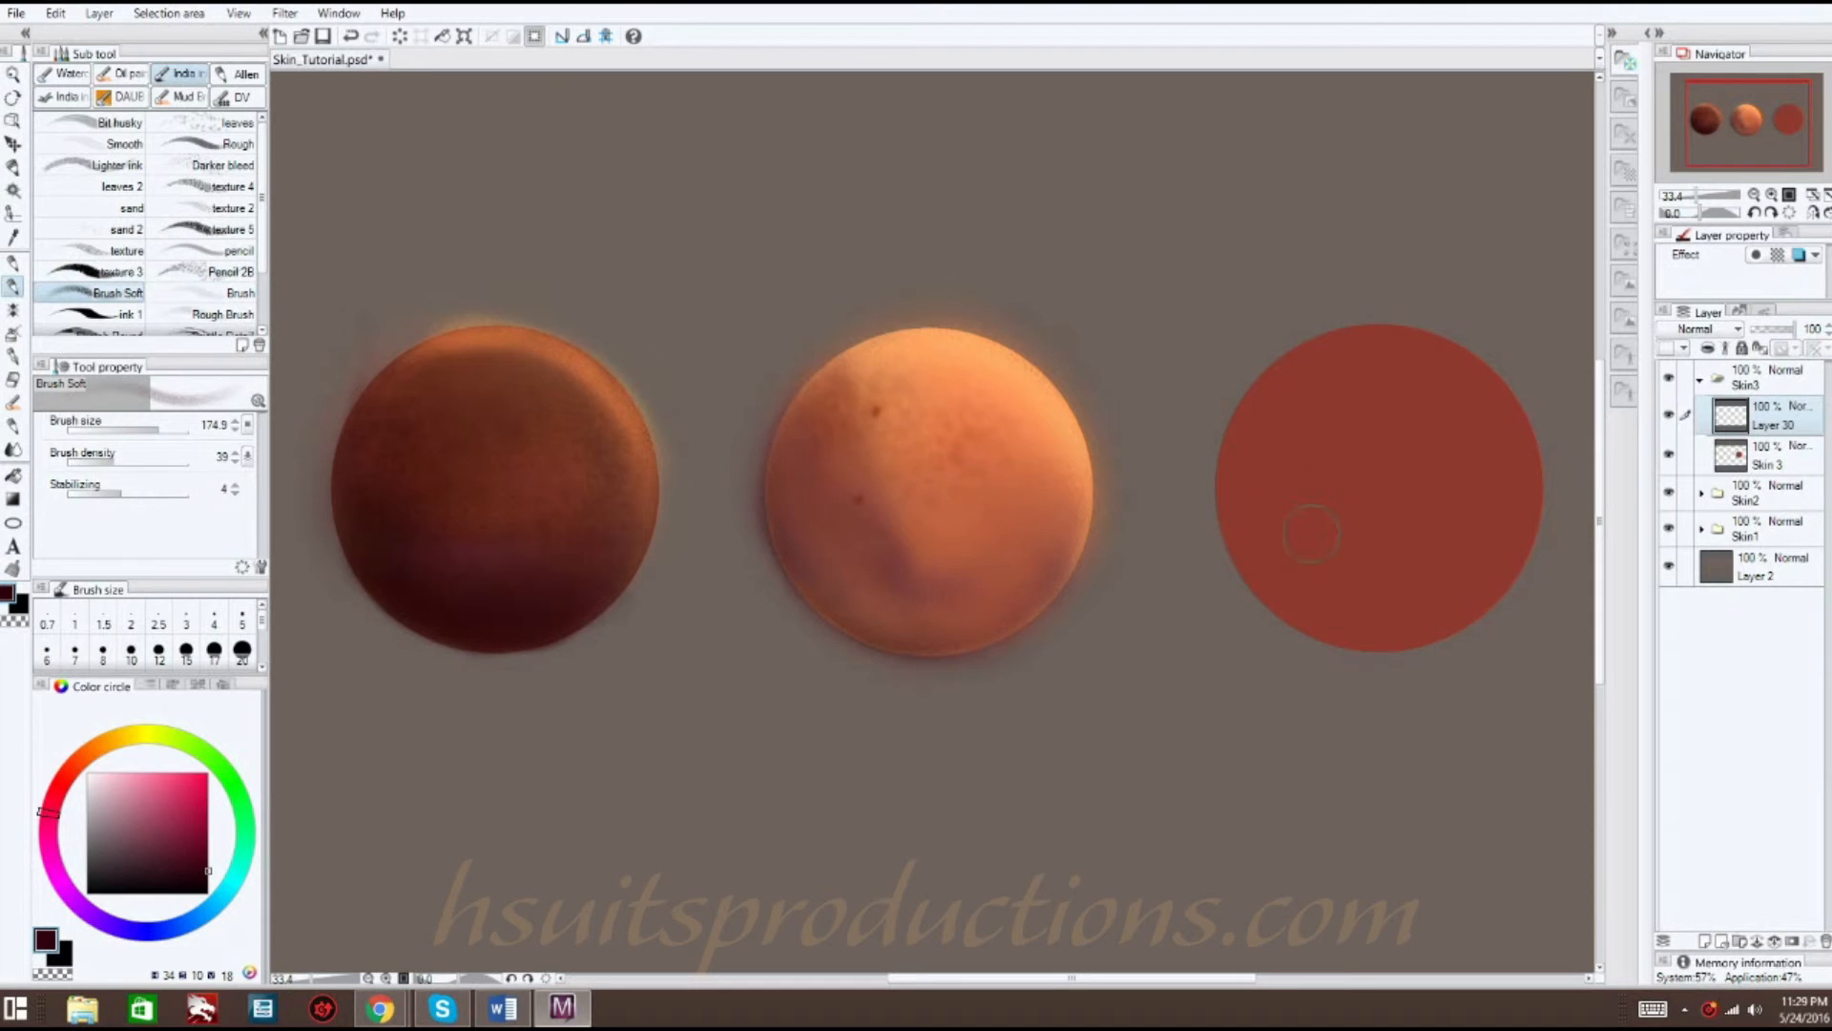
pyautogui.moveTo(1381, 606)
pyautogui.mouseDown()
pyautogui.moveTo(1440, 557)
pyautogui.moveTo(1281, 520)
pyautogui.moveTo(1445, 596)
pyautogui.moveTo(1312, 541)
pyautogui.moveTo(1345, 618)
pyautogui.moveTo(1231, 463)
pyautogui.moveTo(1263, 563)
pyautogui.moveTo(1236, 464)
pyautogui.moveTo(1310, 611)
pyautogui.moveTo(1427, 594)
pyautogui.moveTo(1378, 616)
pyautogui.moveTo(1457, 588)
pyautogui.moveTo(1303, 539)
pyautogui.moveTo(1324, 564)
pyautogui.moveTo(1257, 464)
pyautogui.moveTo(1253, 518)
pyautogui.moveTo(1243, 448)
pyautogui.moveTo(1281, 426)
pyautogui.moveTo(1256, 414)
pyautogui.moveTo(1290, 579)
pyautogui.moveTo(1299, 499)
pyautogui.mouseUp()
pyautogui.moveTo(1392, 574); pyautogui.dragTo(1282, 400)
# - Blend the plum shadow into the red circle with Color mixing at size 383.9
pyautogui.click(13, 450)
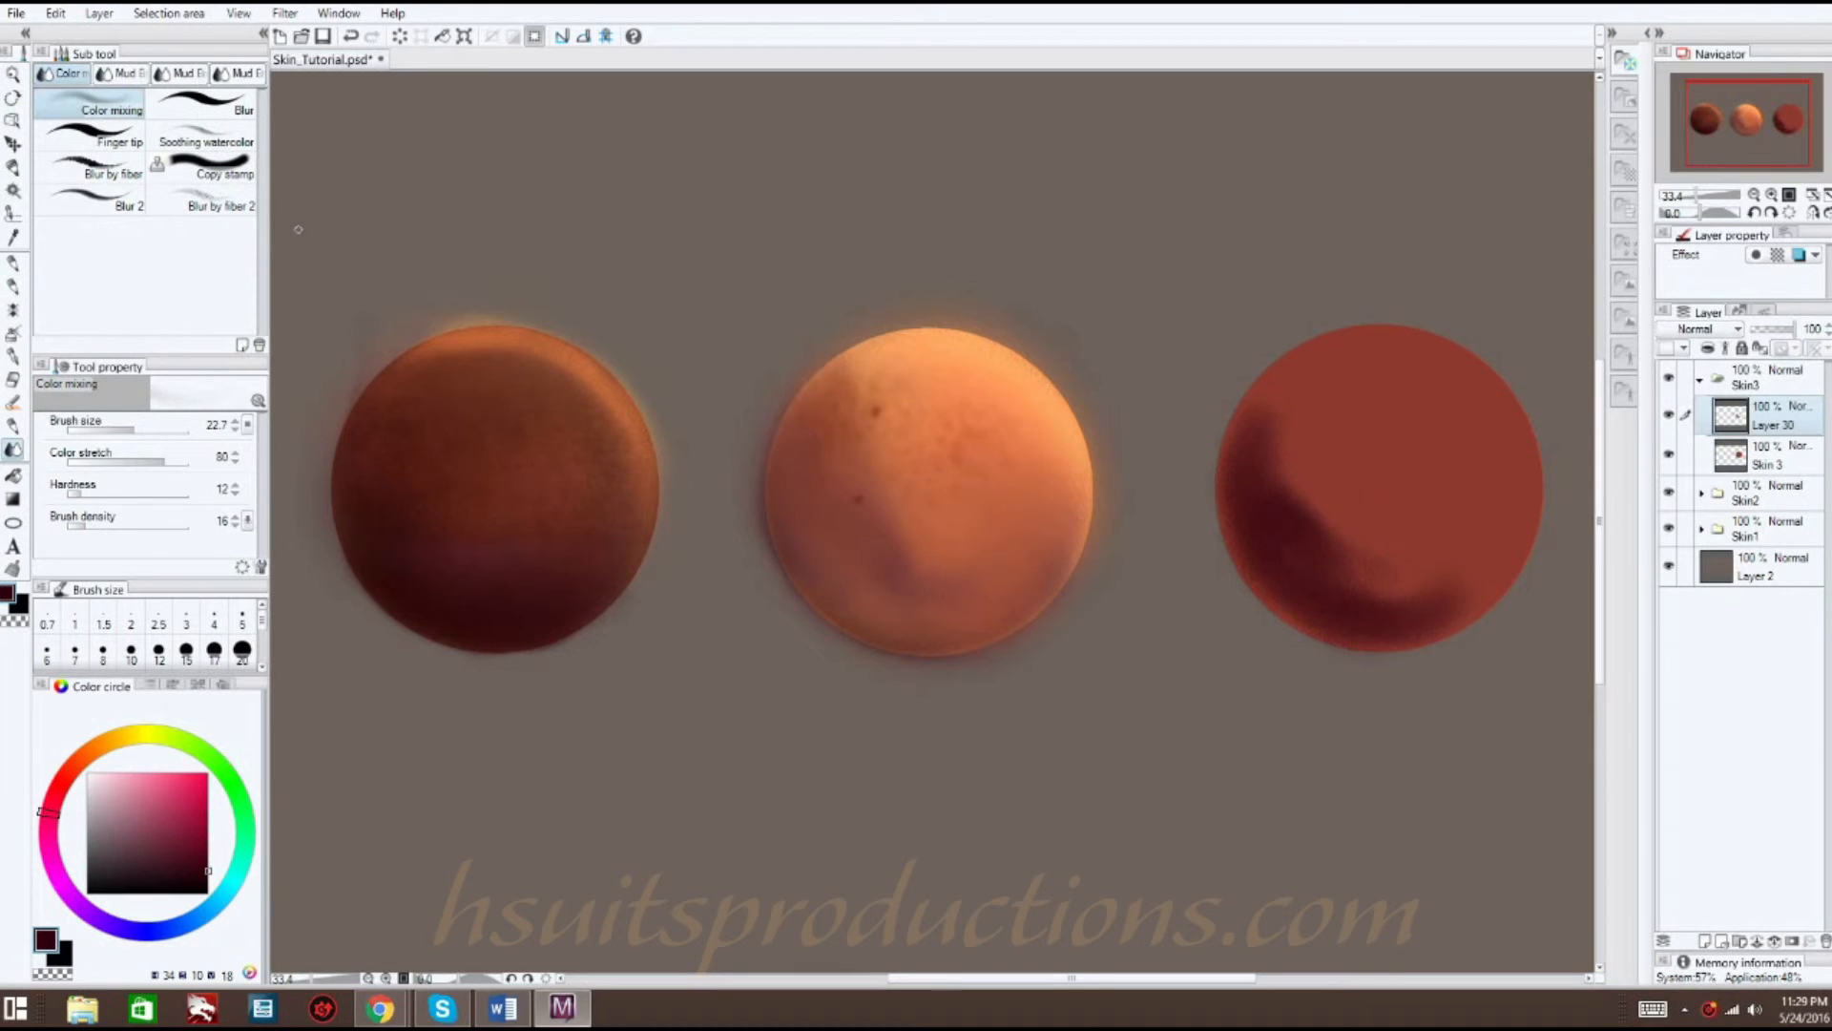
pyautogui.moveTo(1080, 979); pyautogui.dragTo(1128, 979)
pyautogui.moveTo(158, 429); pyautogui.dragTo(169, 430)
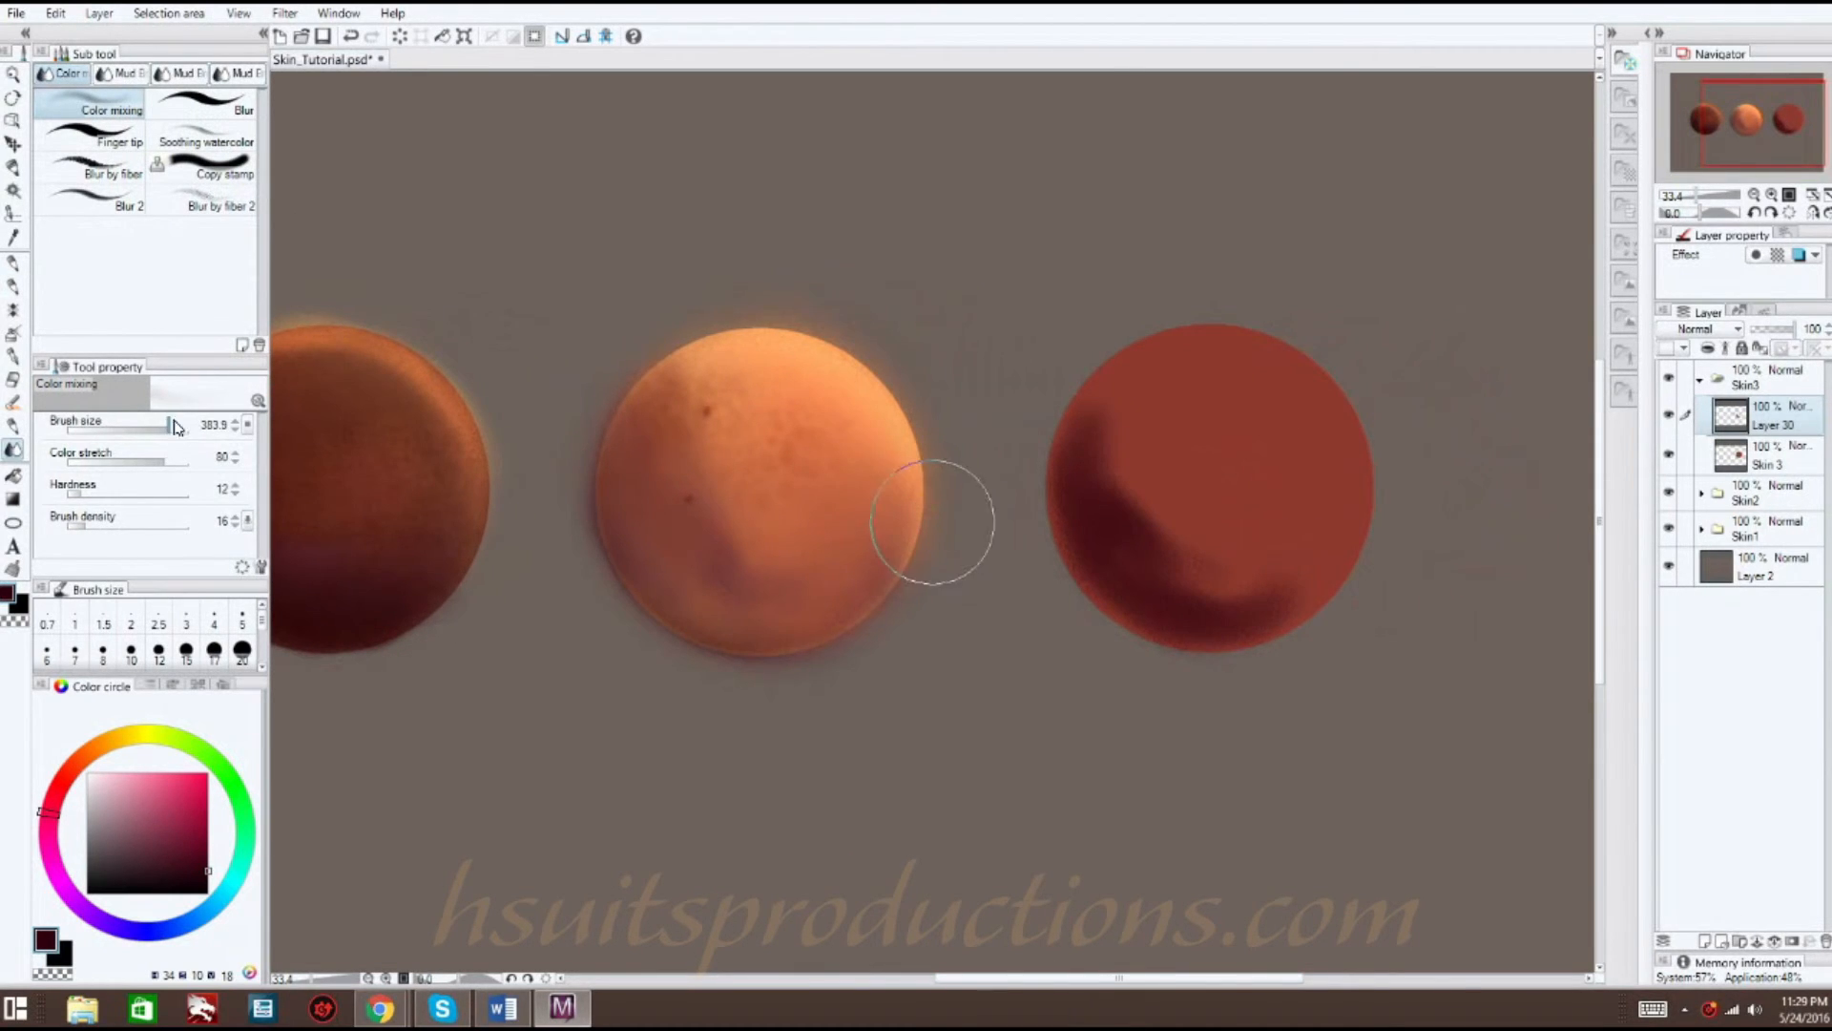
pyautogui.moveTo(1066, 448)
pyautogui.mouseDown()
pyautogui.moveTo(1116, 518)
pyautogui.moveTo(1105, 411)
pyautogui.moveTo(1108, 495)
pyautogui.moveTo(1153, 548)
pyautogui.moveTo(1283, 549)
pyautogui.moveTo(1222, 594)
pyautogui.moveTo(1157, 581)
pyautogui.moveTo(1116, 504)
pyautogui.moveTo(1175, 572)
pyautogui.mouseUp()
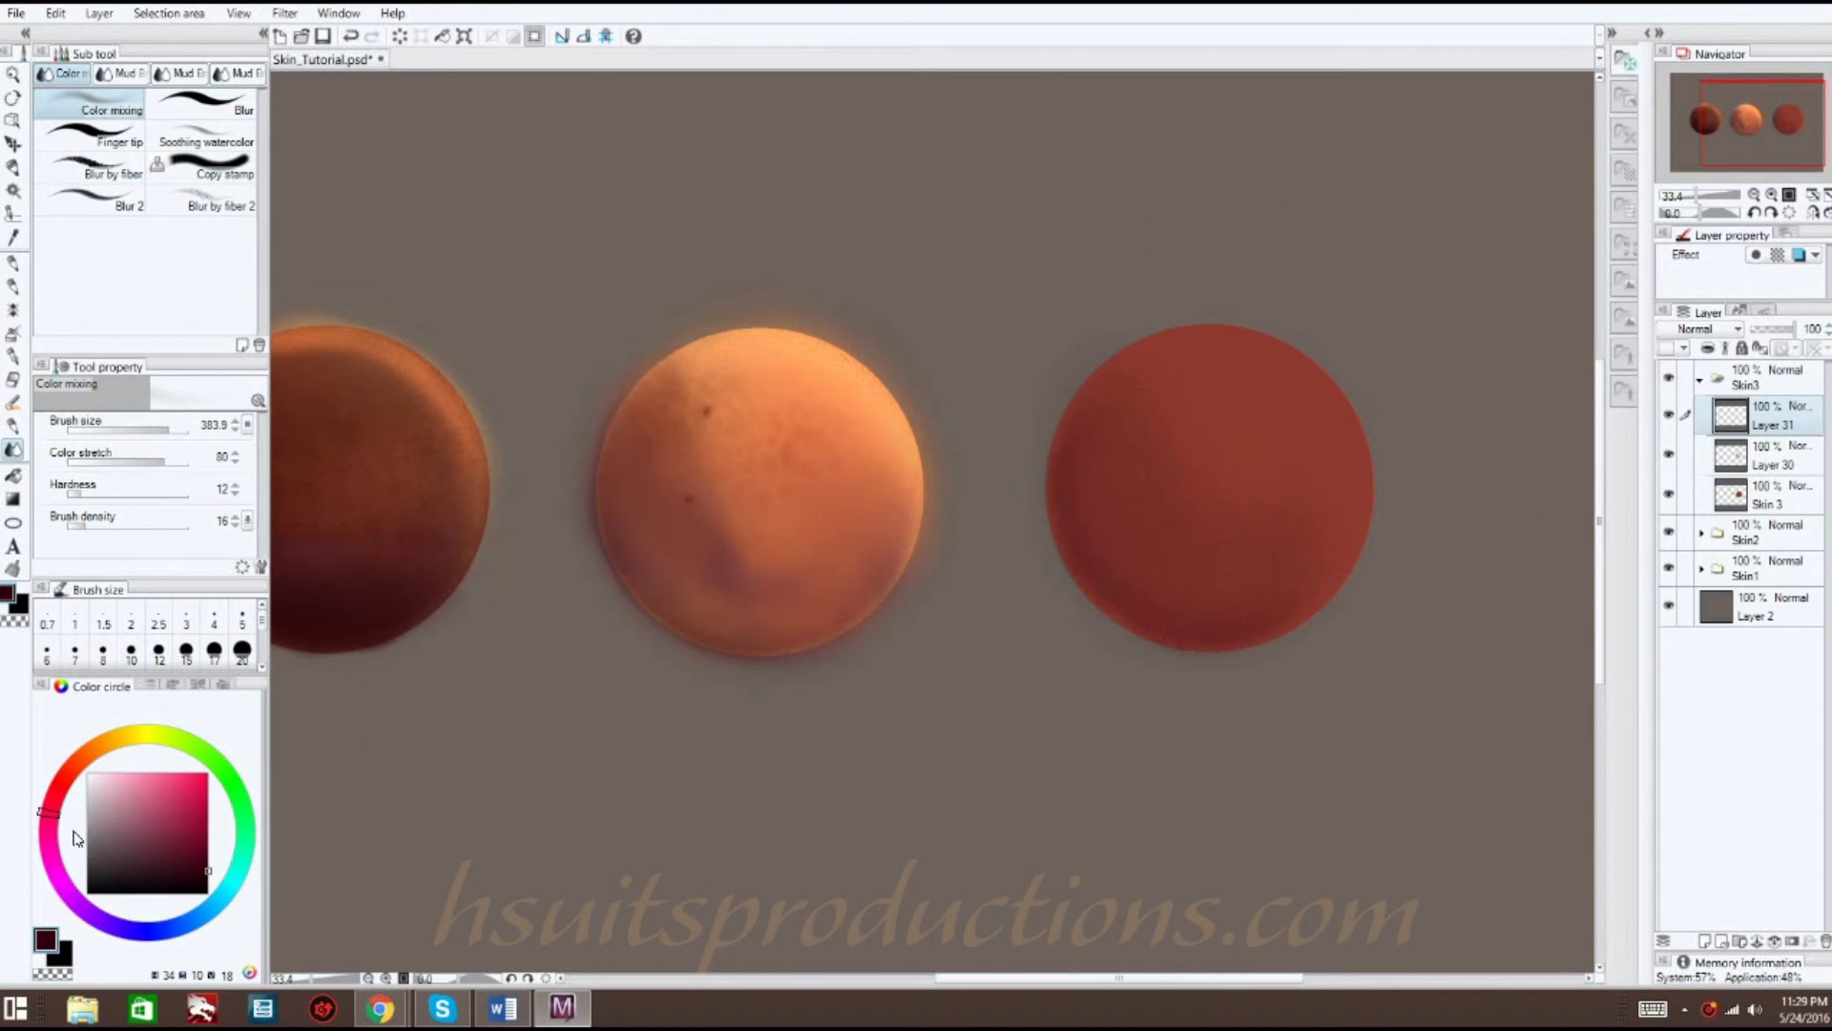
# - On a new layer at 35% opacity, shade the red circle's lower left in dark purple with Brush Soft at size 239.5
pyautogui.click(14, 284)
pyautogui.moveTo(158, 428); pyautogui.dragTo(168, 429)
pyautogui.moveTo(1071, 468)
pyautogui.mouseDown()
pyautogui.moveTo(1119, 538)
pyautogui.moveTo(1088, 407)
pyautogui.moveTo(1084, 549)
pyautogui.moveTo(1080, 494)
pyautogui.moveTo(1252, 561)
pyautogui.moveTo(1255, 583)
pyautogui.moveTo(1198, 621)
pyautogui.moveTo(1207, 550)
pyautogui.moveTo(1264, 606)
pyautogui.moveTo(1185, 595)
pyautogui.moveTo(1084, 385)
pyautogui.moveTo(1117, 523)
pyautogui.moveTo(1088, 458)
pyautogui.mouseUp()
pyautogui.moveTo(1797, 330); pyautogui.dragTo(1779, 328)
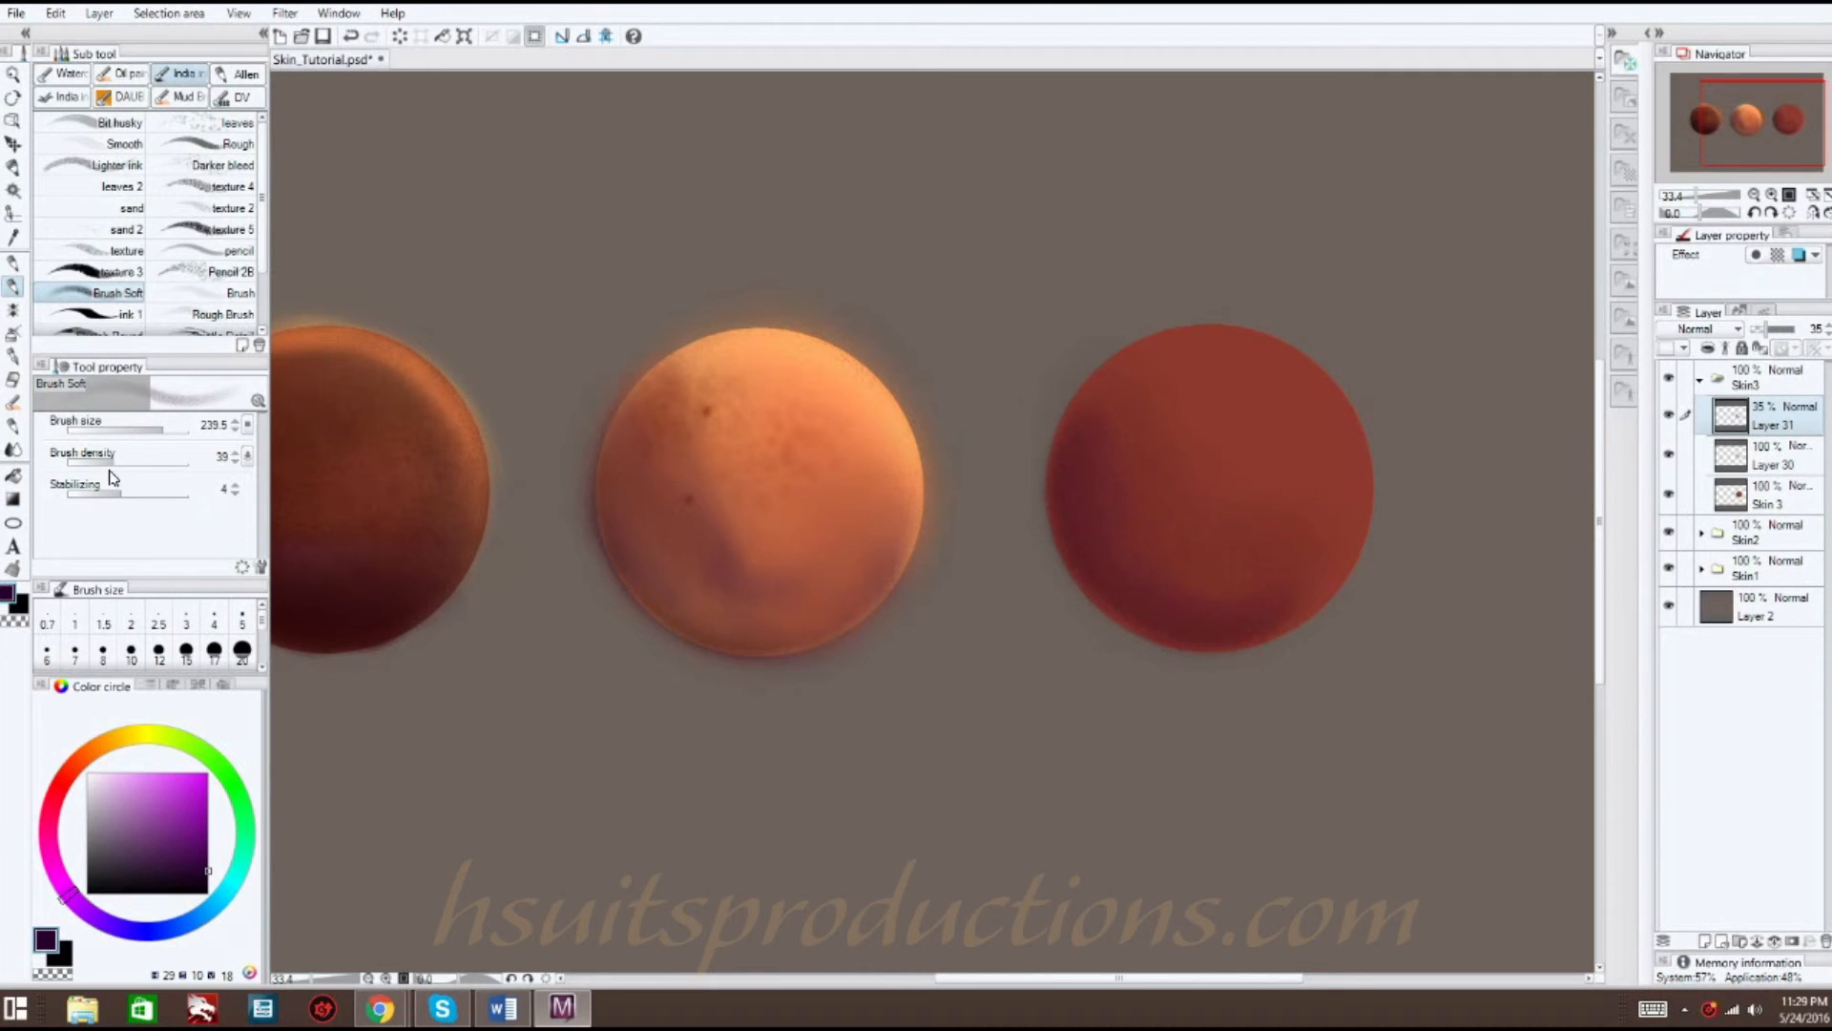
# - Extend the purple shading over the red circle's left side with Brush Soft at size 328.0, trimming it with the Harder eraser
pyautogui.click(167, 430)
pyautogui.moveTo(1122, 417)
pyautogui.mouseDown()
pyautogui.moveTo(1163, 559)
pyautogui.moveTo(1267, 537)
pyautogui.moveTo(1244, 517)
pyautogui.moveTo(1297, 559)
pyautogui.moveTo(1328, 548)
pyautogui.moveTo(1170, 521)
pyautogui.moveTo(1176, 602)
pyautogui.moveTo(1105, 465)
pyautogui.moveTo(1148, 389)
pyautogui.moveTo(1098, 471)
pyautogui.moveTo(1102, 395)
pyautogui.moveTo(1074, 543)
pyautogui.mouseUp()
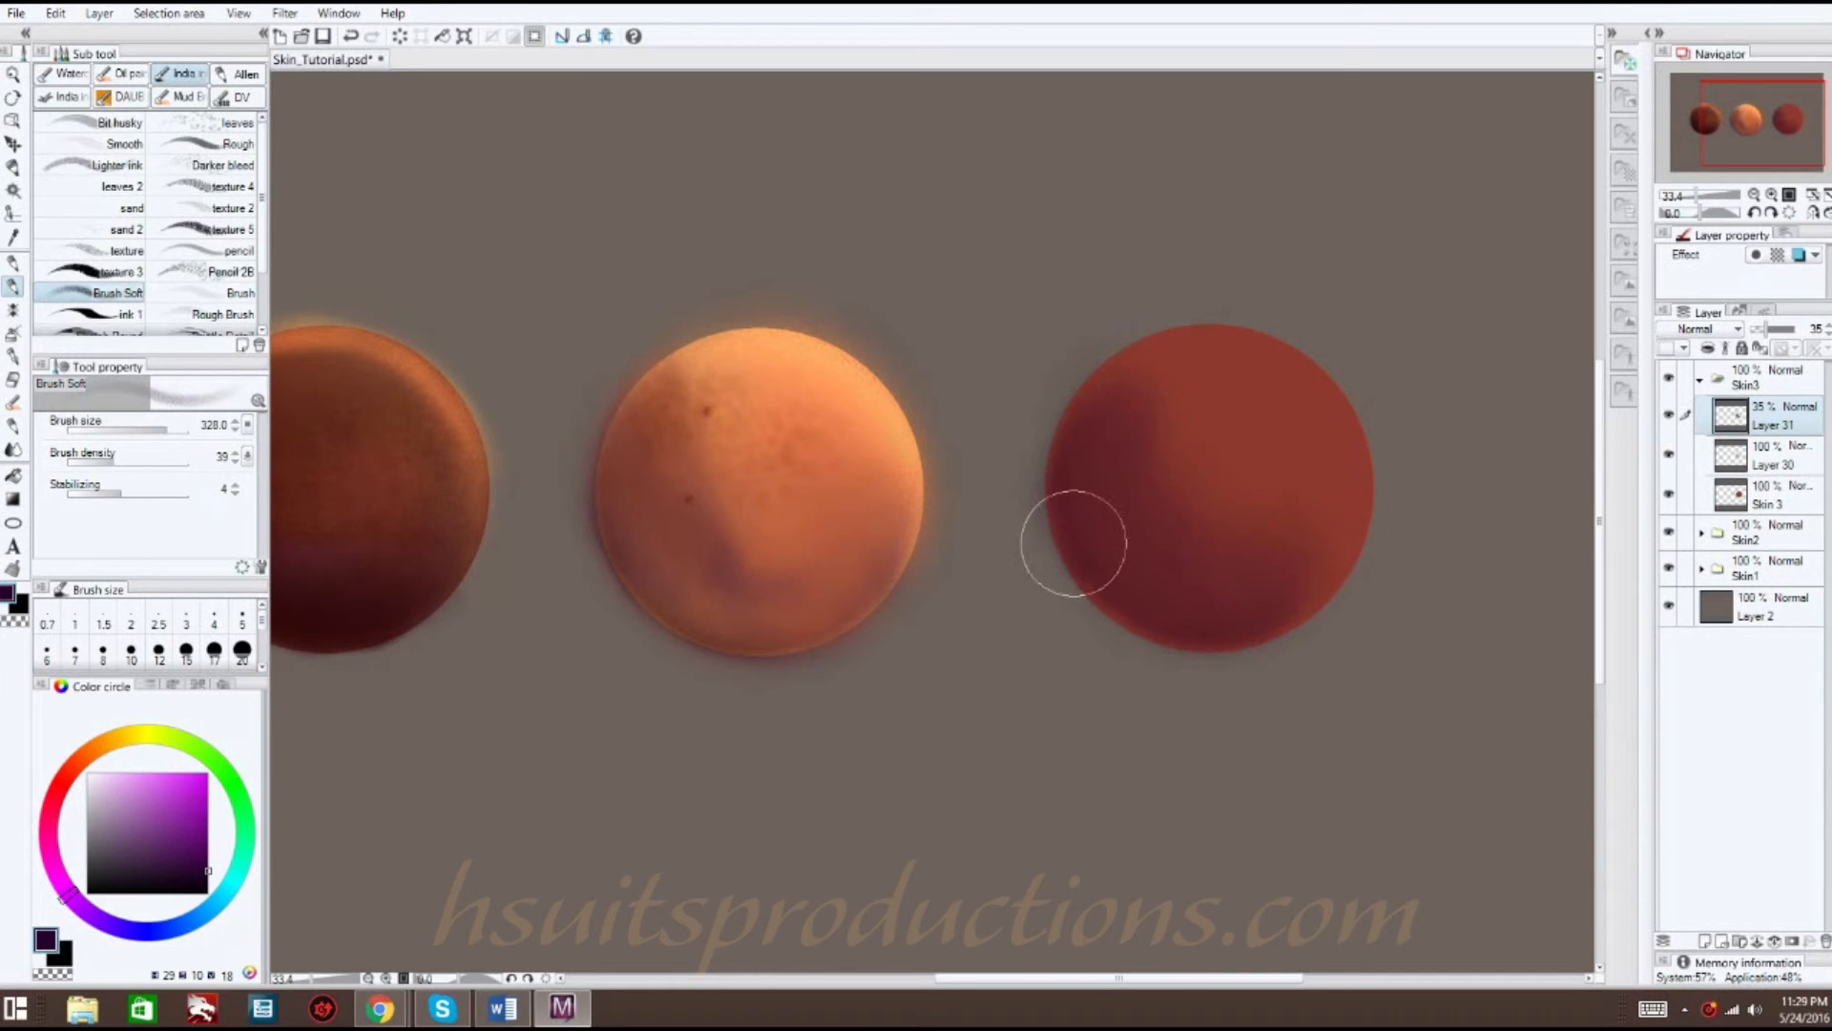
pyautogui.click(13, 379)
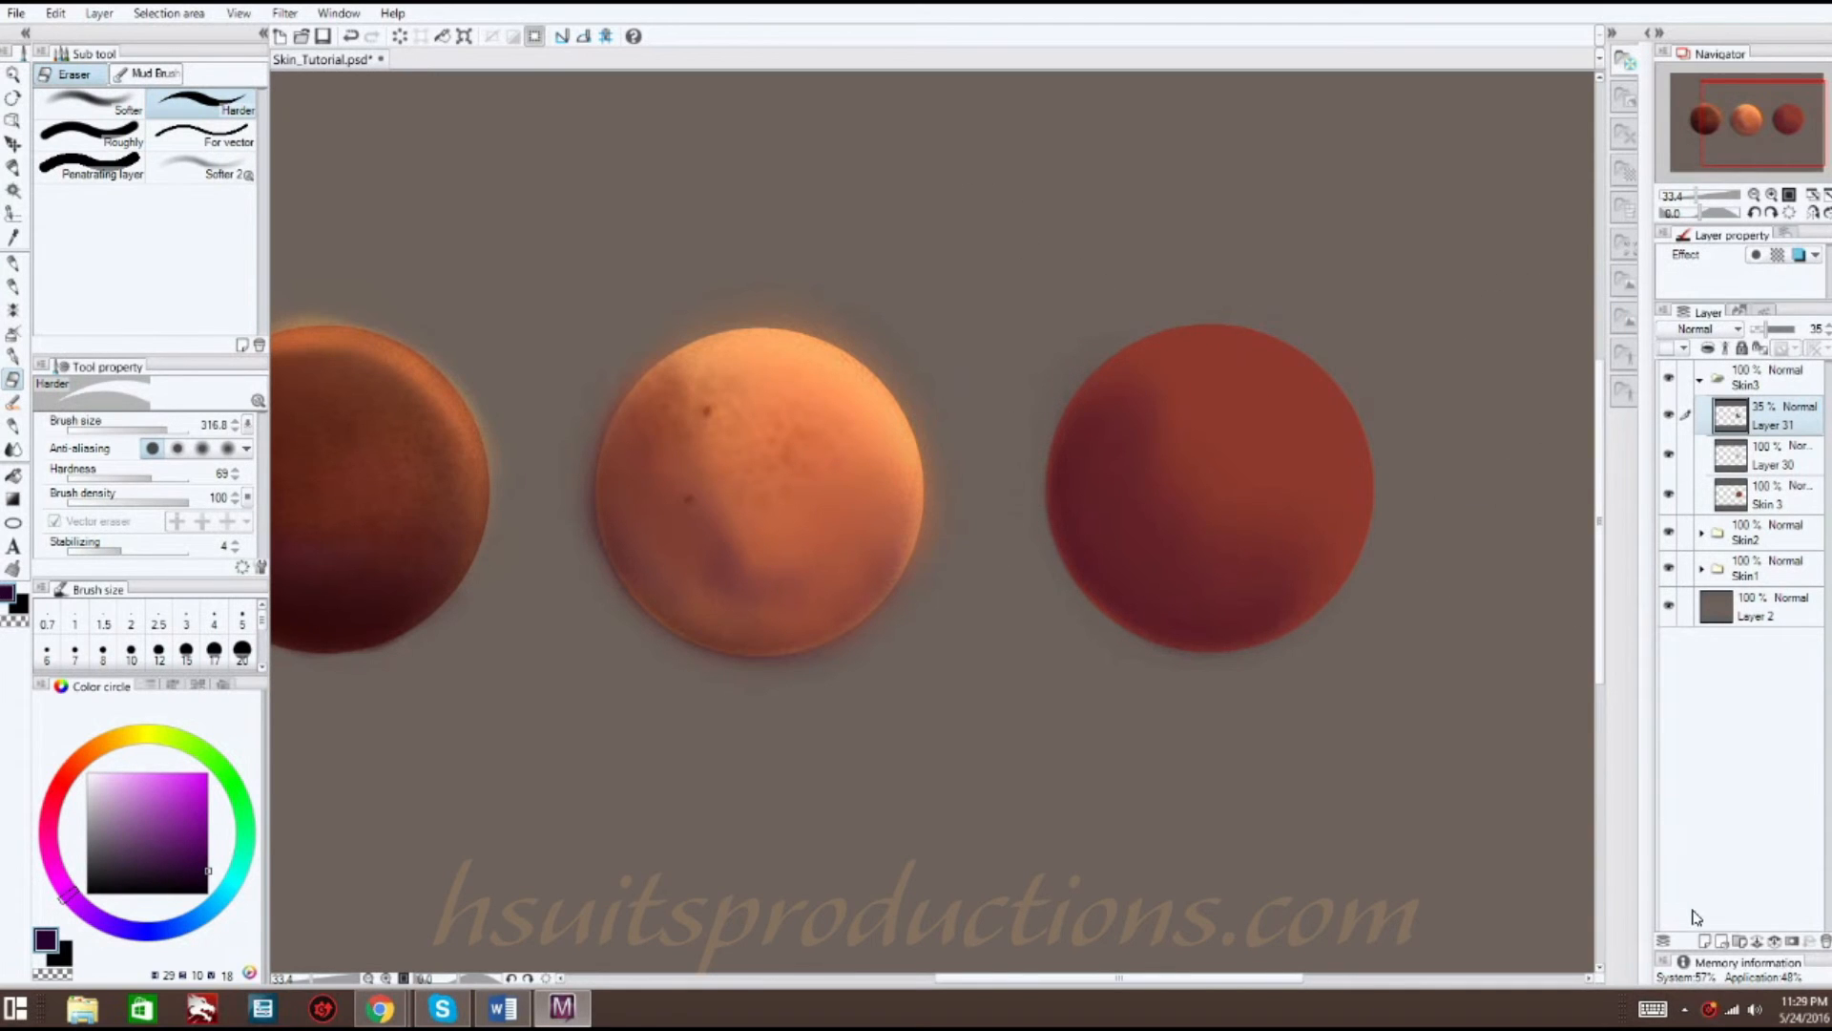
# - On a new Add (Glow) layer, paint a coral highlight across the red circle's top with Brush Soft at size 328.0 and blend it with Color mixing
pyautogui.click(1706, 942)
pyautogui.click(1701, 330)
pyautogui.click(1676, 550)
pyautogui.moveTo(148, 741); pyautogui.dragTo(77, 768)
pyautogui.click(167, 773)
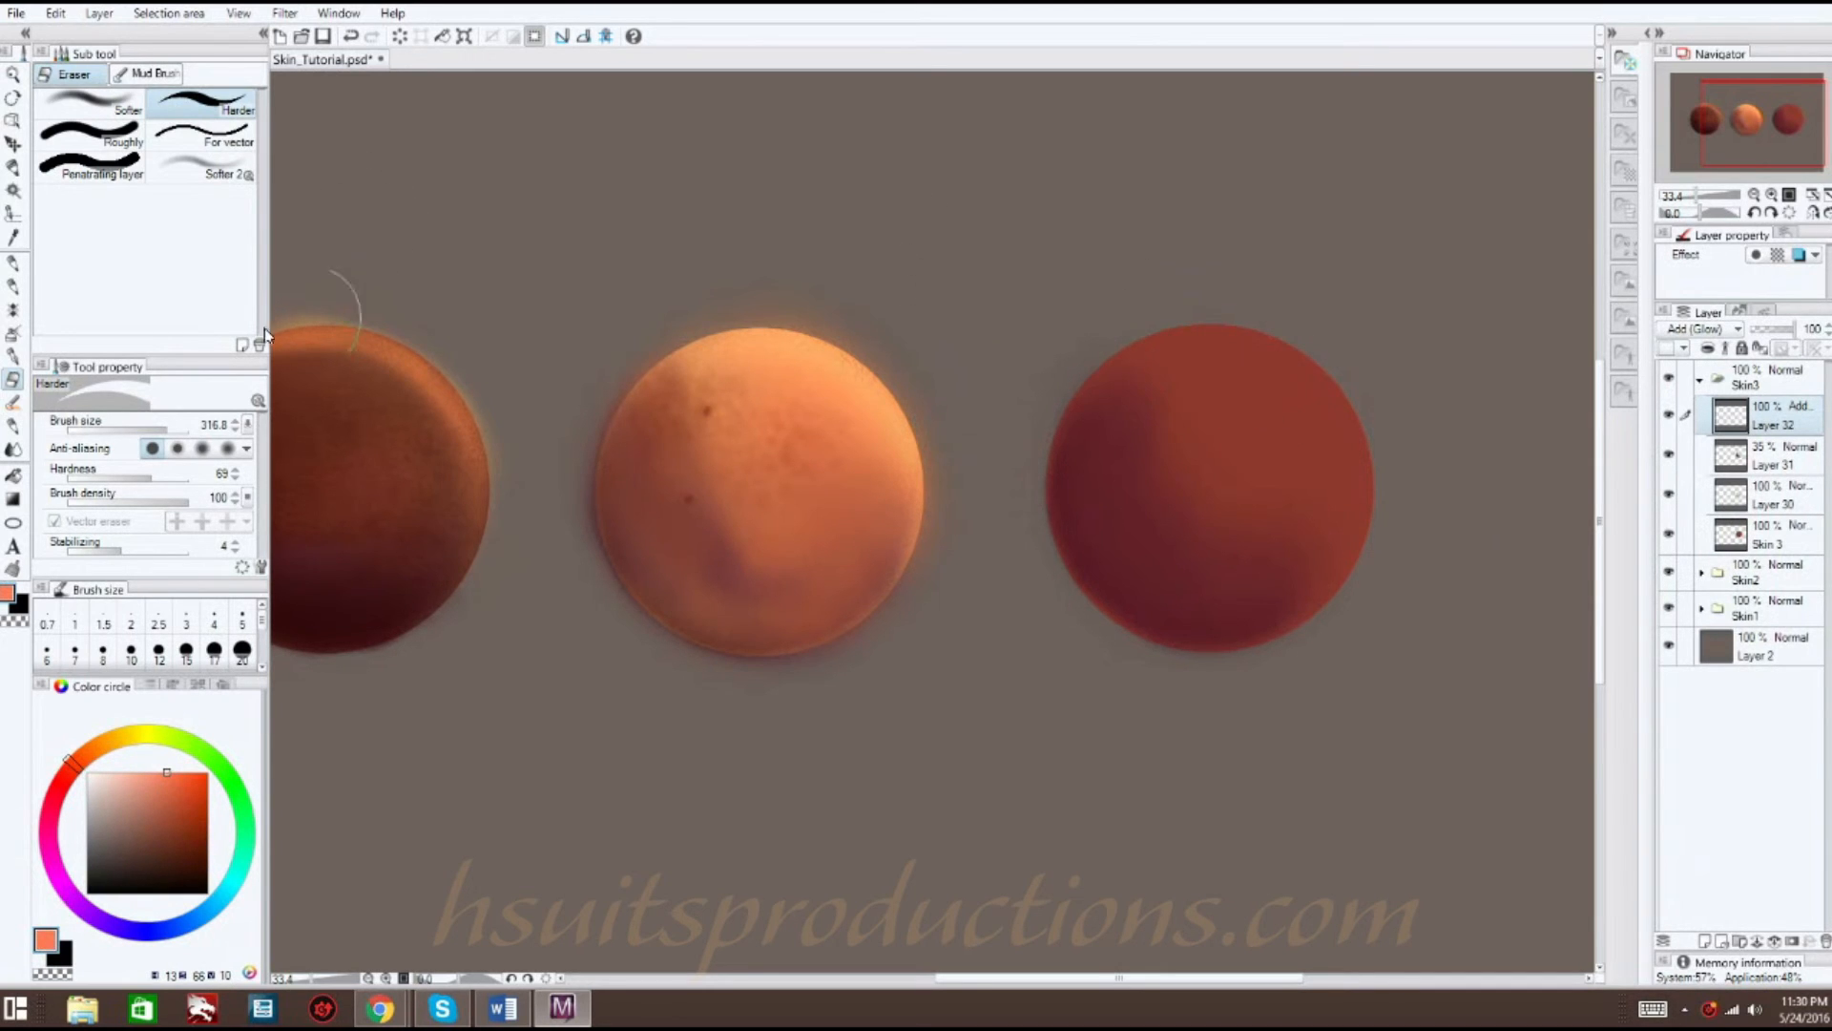
pyautogui.click(14, 291)
pyautogui.moveTo(1279, 360)
pyautogui.mouseDown()
pyautogui.moveTo(1163, 377)
pyautogui.moveTo(1184, 356)
pyautogui.moveTo(1249, 356)
pyautogui.moveTo(1344, 433)
pyautogui.moveTo(1220, 368)
pyautogui.moveTo(1165, 372)
pyautogui.mouseUp()
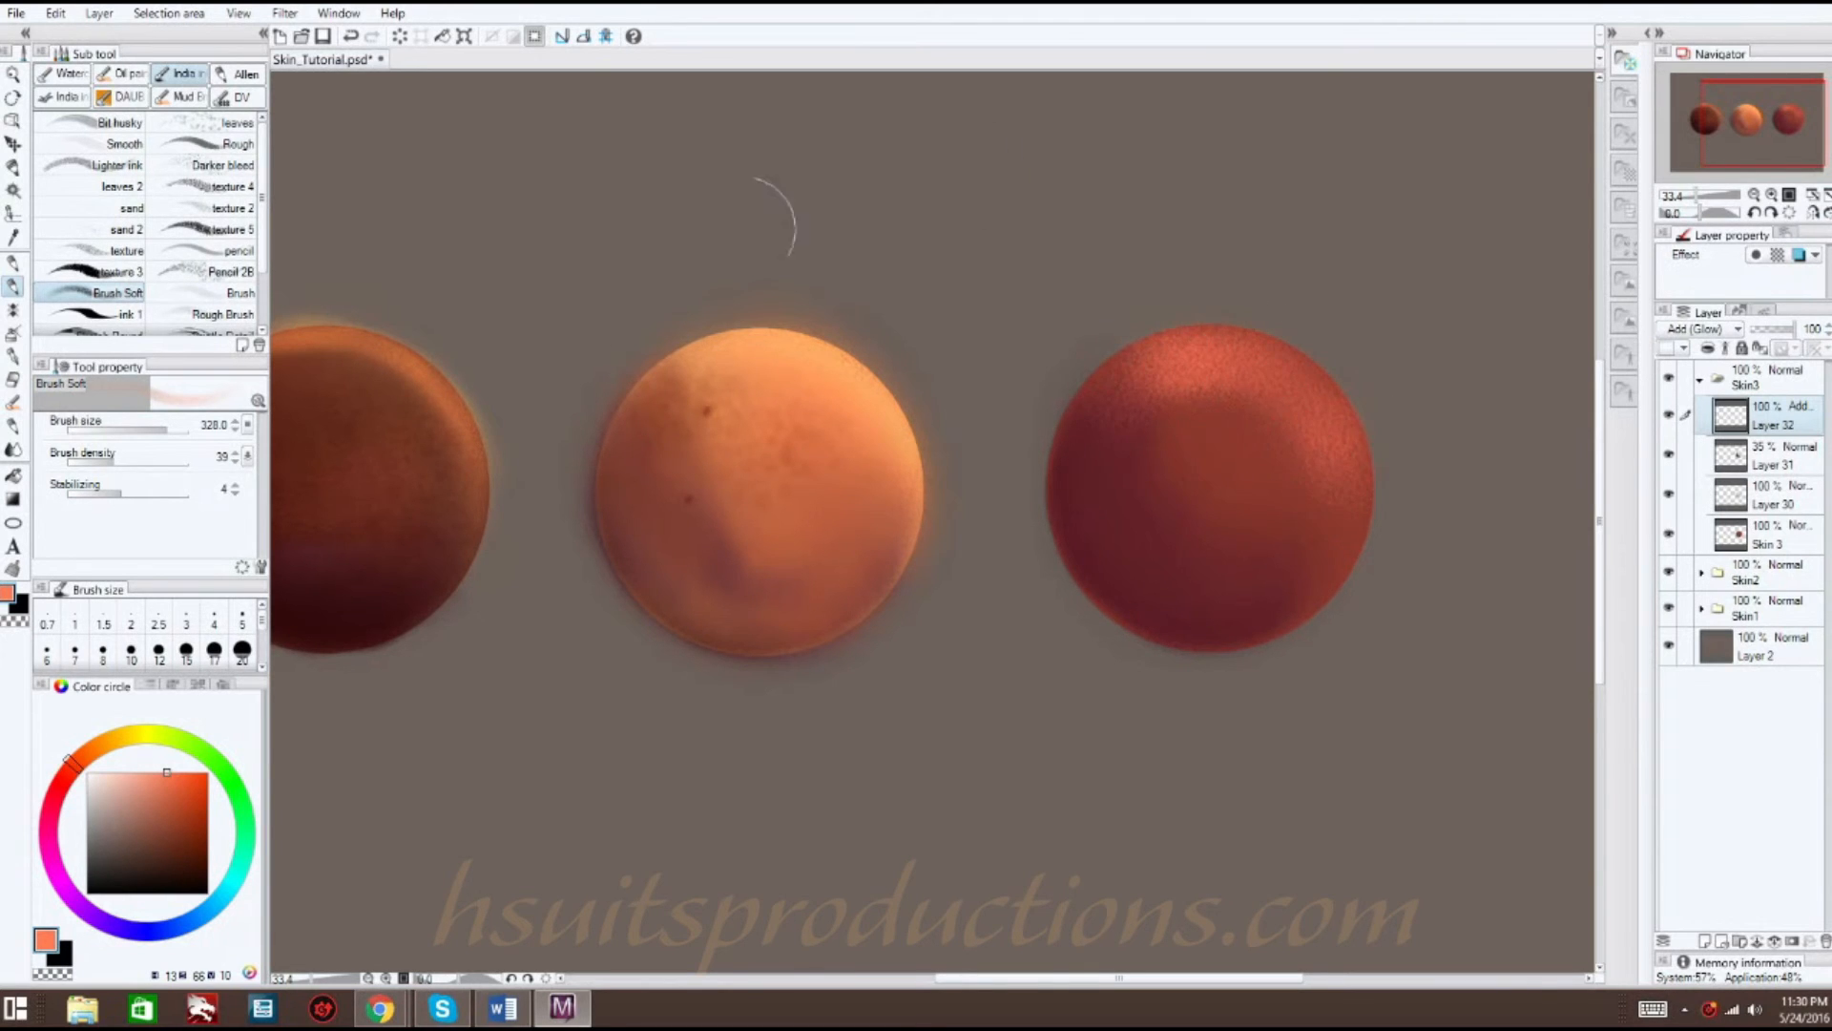
pyautogui.click(14, 449)
pyautogui.moveTo(1063, 348)
pyautogui.mouseDown()
pyautogui.moveTo(1247, 376)
pyautogui.moveTo(1315, 451)
pyautogui.moveTo(1286, 472)
pyautogui.moveTo(1323, 515)
pyautogui.moveTo(1306, 462)
pyautogui.moveTo(1252, 459)
pyautogui.moveTo(1133, 343)
pyautogui.mouseUp()
# - Add bright coral strokes along the red circle's top with the texture 3 brush and blend them with Color mixing at size 383.9
pyautogui.click(13, 284)
pyautogui.click(137, 293)
pyautogui.click(120, 272)
pyautogui.moveTo(145, 459)
pyautogui.mouseDown()
pyautogui.moveTo(106, 460)
pyautogui.moveTo(169, 432)
pyautogui.mouseUp()
pyautogui.moveTo(1206, 360)
pyautogui.mouseDown()
pyautogui.moveTo(1145, 377)
pyautogui.moveTo(1208, 345)
pyautogui.moveTo(1271, 361)
pyautogui.moveTo(1240, 342)
pyautogui.moveTo(1313, 384)
pyautogui.moveTo(1211, 321)
pyautogui.mouseUp()
pyautogui.click(13, 448)
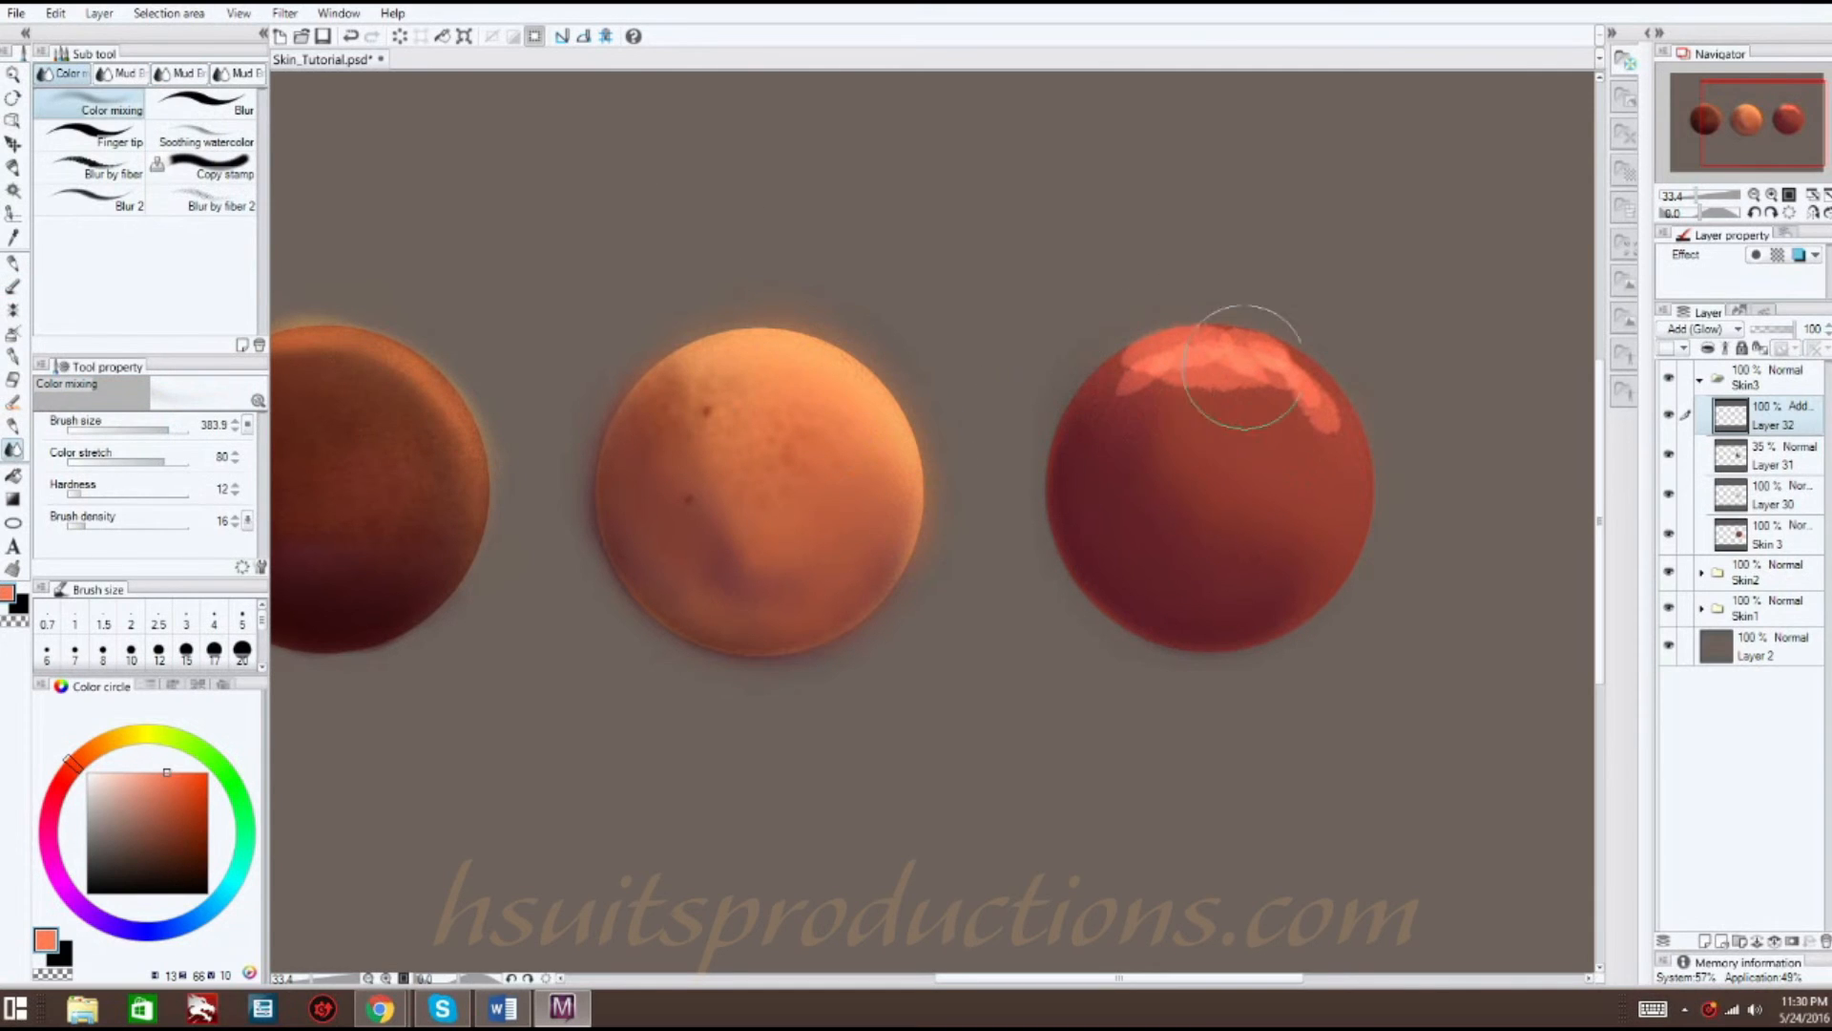
pyautogui.moveTo(1143, 384)
pyautogui.mouseDown()
pyautogui.moveTo(1197, 372)
pyautogui.moveTo(1308, 408)
pyautogui.moveTo(1267, 368)
pyautogui.moveTo(1122, 412)
pyautogui.moveTo(1140, 383)
pyautogui.moveTo(1255, 380)
pyautogui.moveTo(1336, 391)
pyautogui.mouseUp()
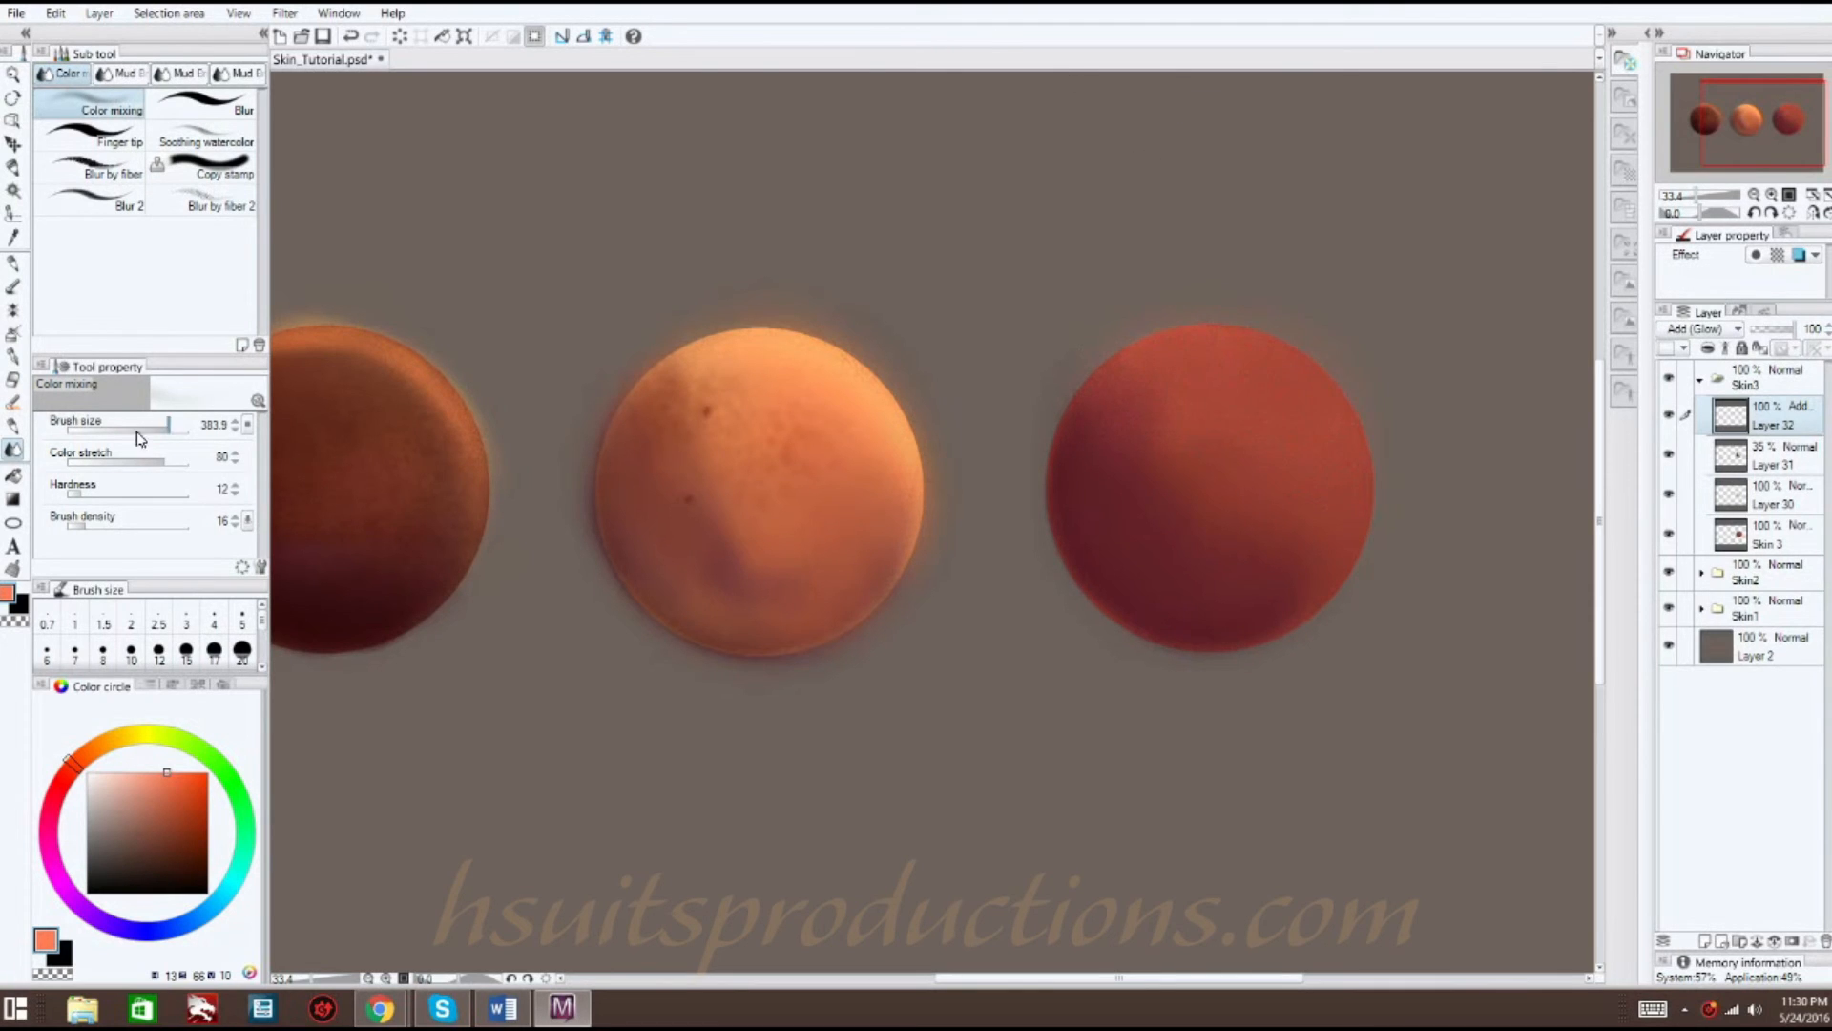
# - Glaze more coral over the red circle's upper right with Brush at size 239.5, density 5, and smooth it with Color mixing
pyautogui.click(13, 285)
pyautogui.click(202, 292)
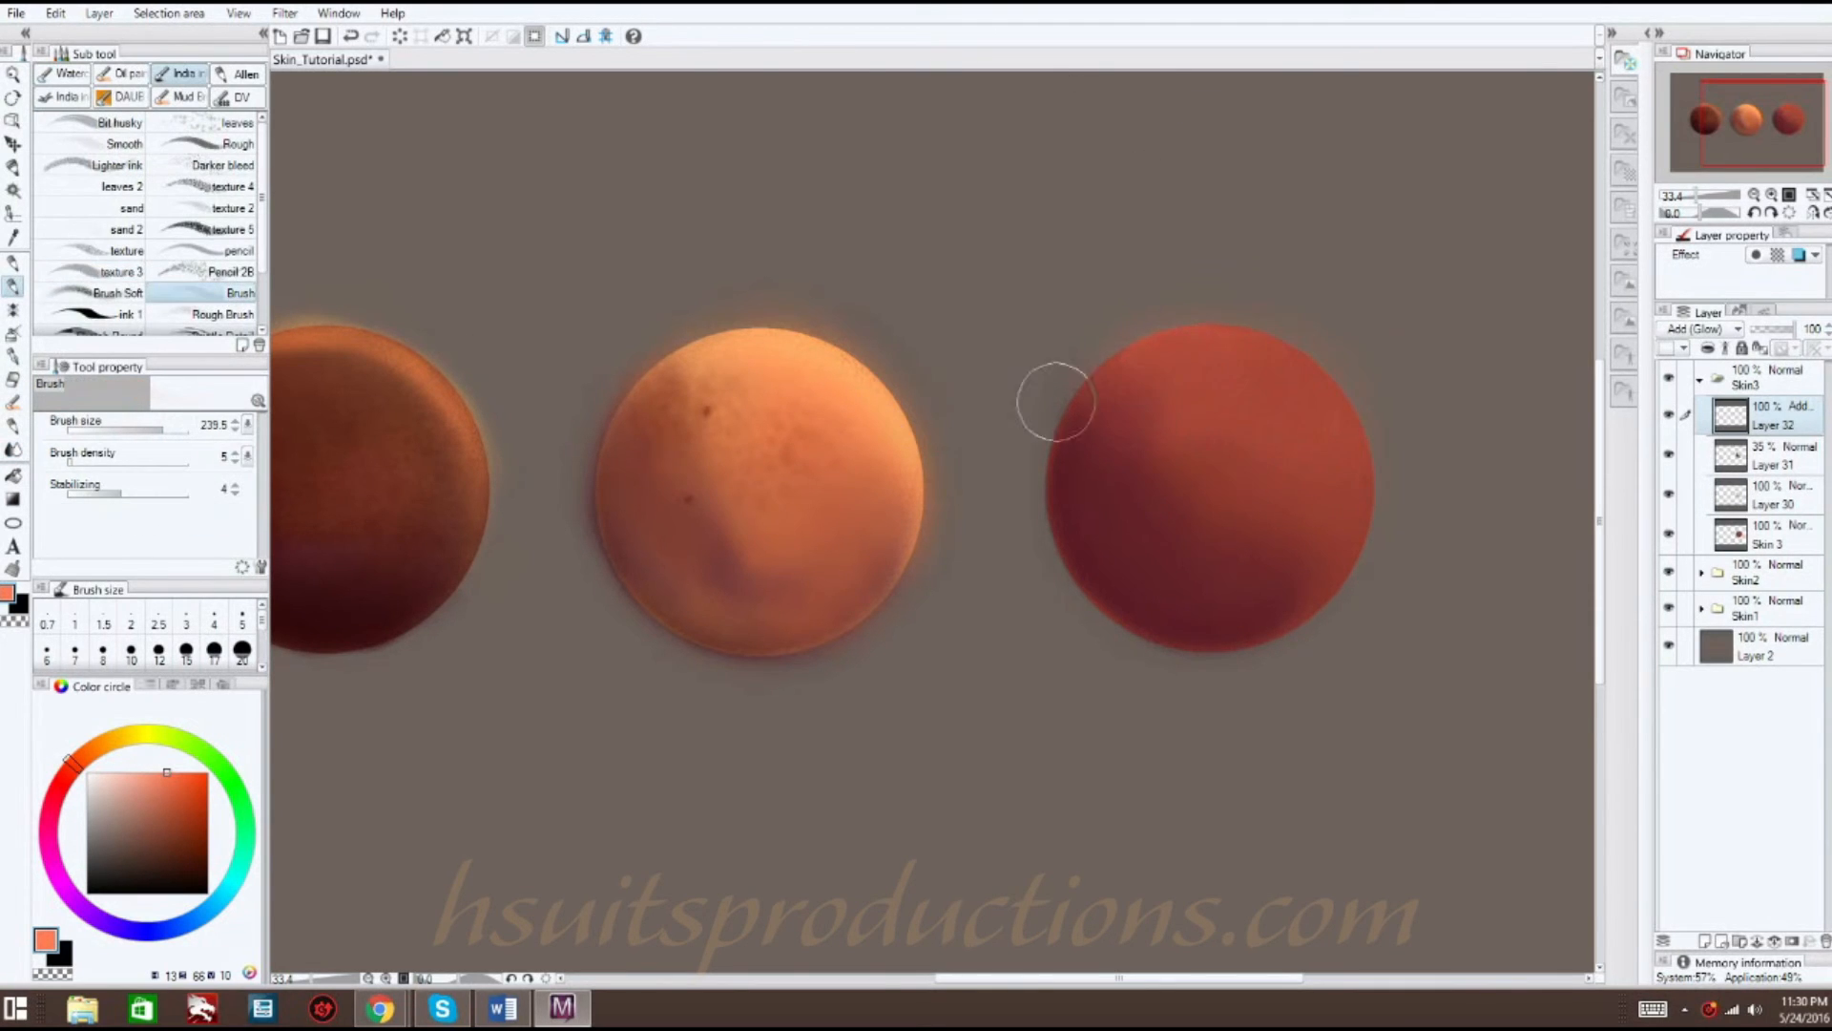
pyautogui.moveTo(1338, 458)
pyautogui.mouseDown()
pyautogui.moveTo(1187, 350)
pyautogui.moveTo(1287, 370)
pyautogui.moveTo(1178, 377)
pyautogui.moveTo(1136, 355)
pyautogui.moveTo(1231, 353)
pyautogui.moveTo(1122, 381)
pyautogui.moveTo(1355, 478)
pyautogui.moveTo(1337, 419)
pyautogui.moveTo(1356, 470)
pyautogui.moveTo(1294, 444)
pyautogui.moveTo(1268, 361)
pyautogui.moveTo(1202, 453)
pyautogui.moveTo(1141, 360)
pyautogui.mouseUp()
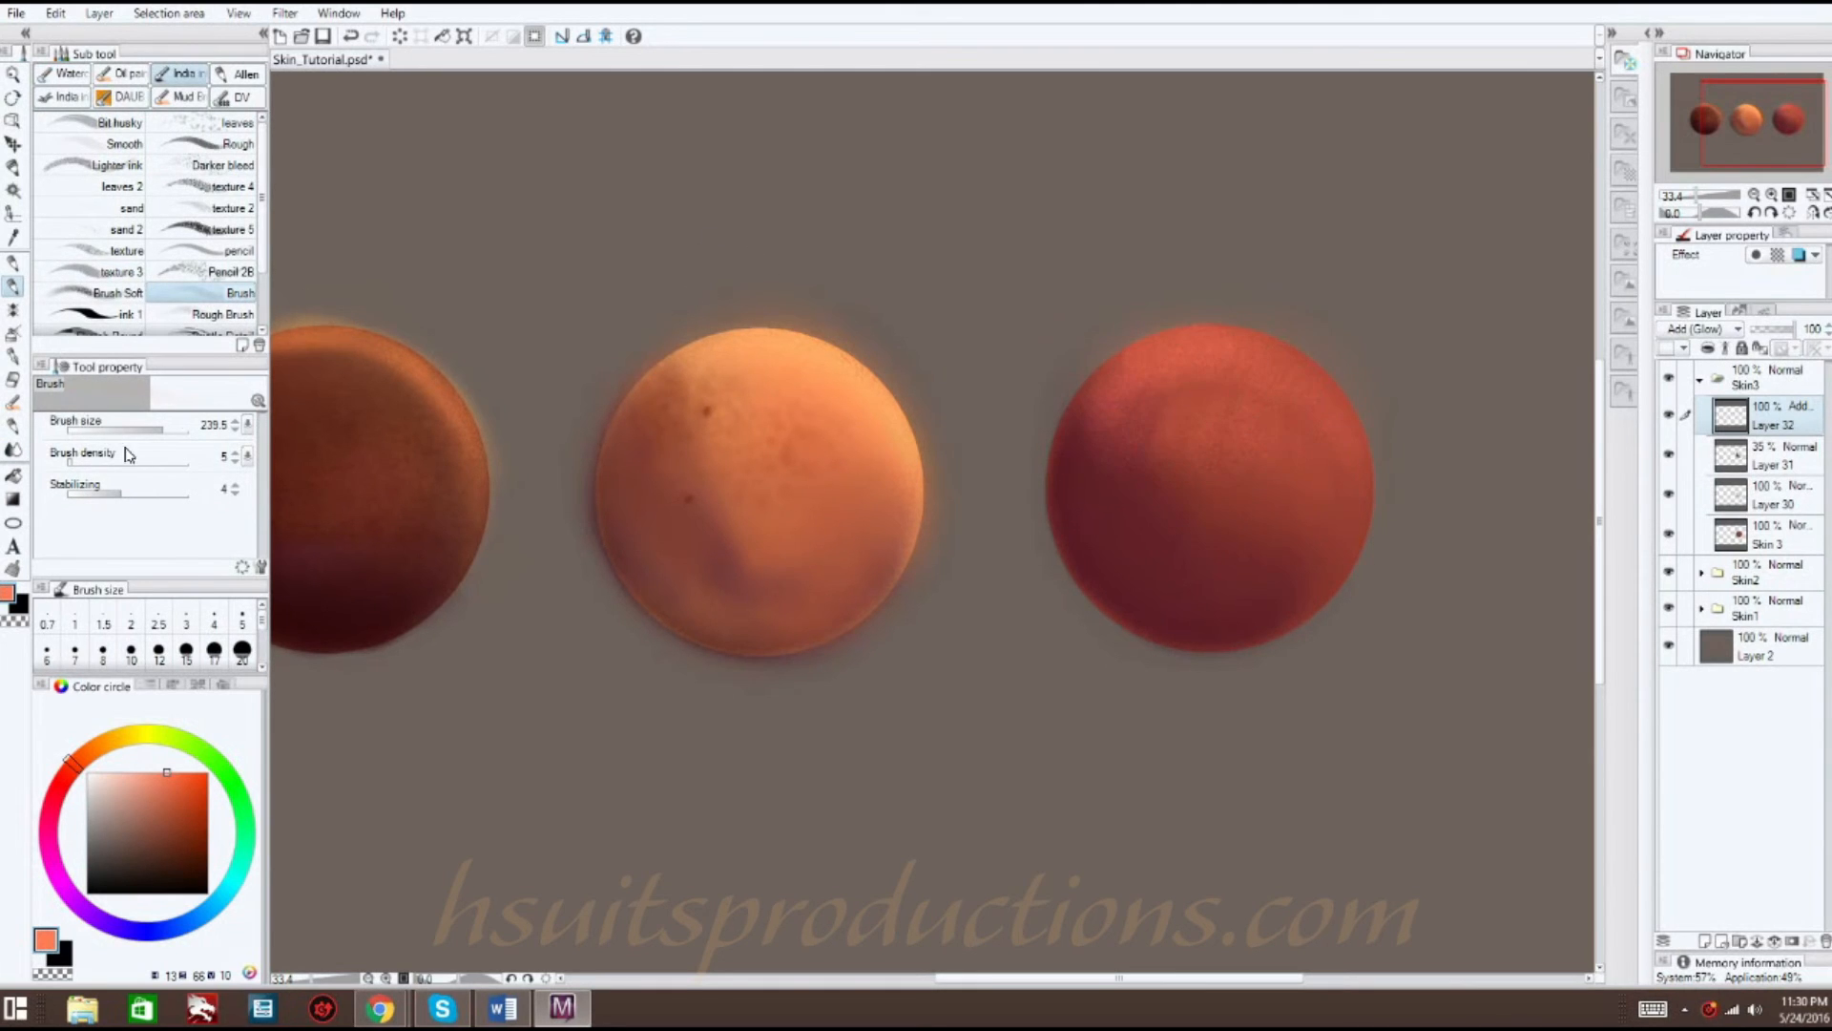
pyautogui.click(14, 449)
pyautogui.moveTo(1175, 451)
pyautogui.mouseDown()
pyautogui.moveTo(1195, 420)
pyautogui.moveTo(1133, 450)
pyautogui.moveTo(1128, 412)
pyautogui.moveTo(1109, 433)
pyautogui.moveTo(1240, 427)
pyautogui.moveTo(1292, 459)
pyautogui.moveTo(1292, 508)
pyautogui.moveTo(1192, 329)
pyautogui.mouseUp()
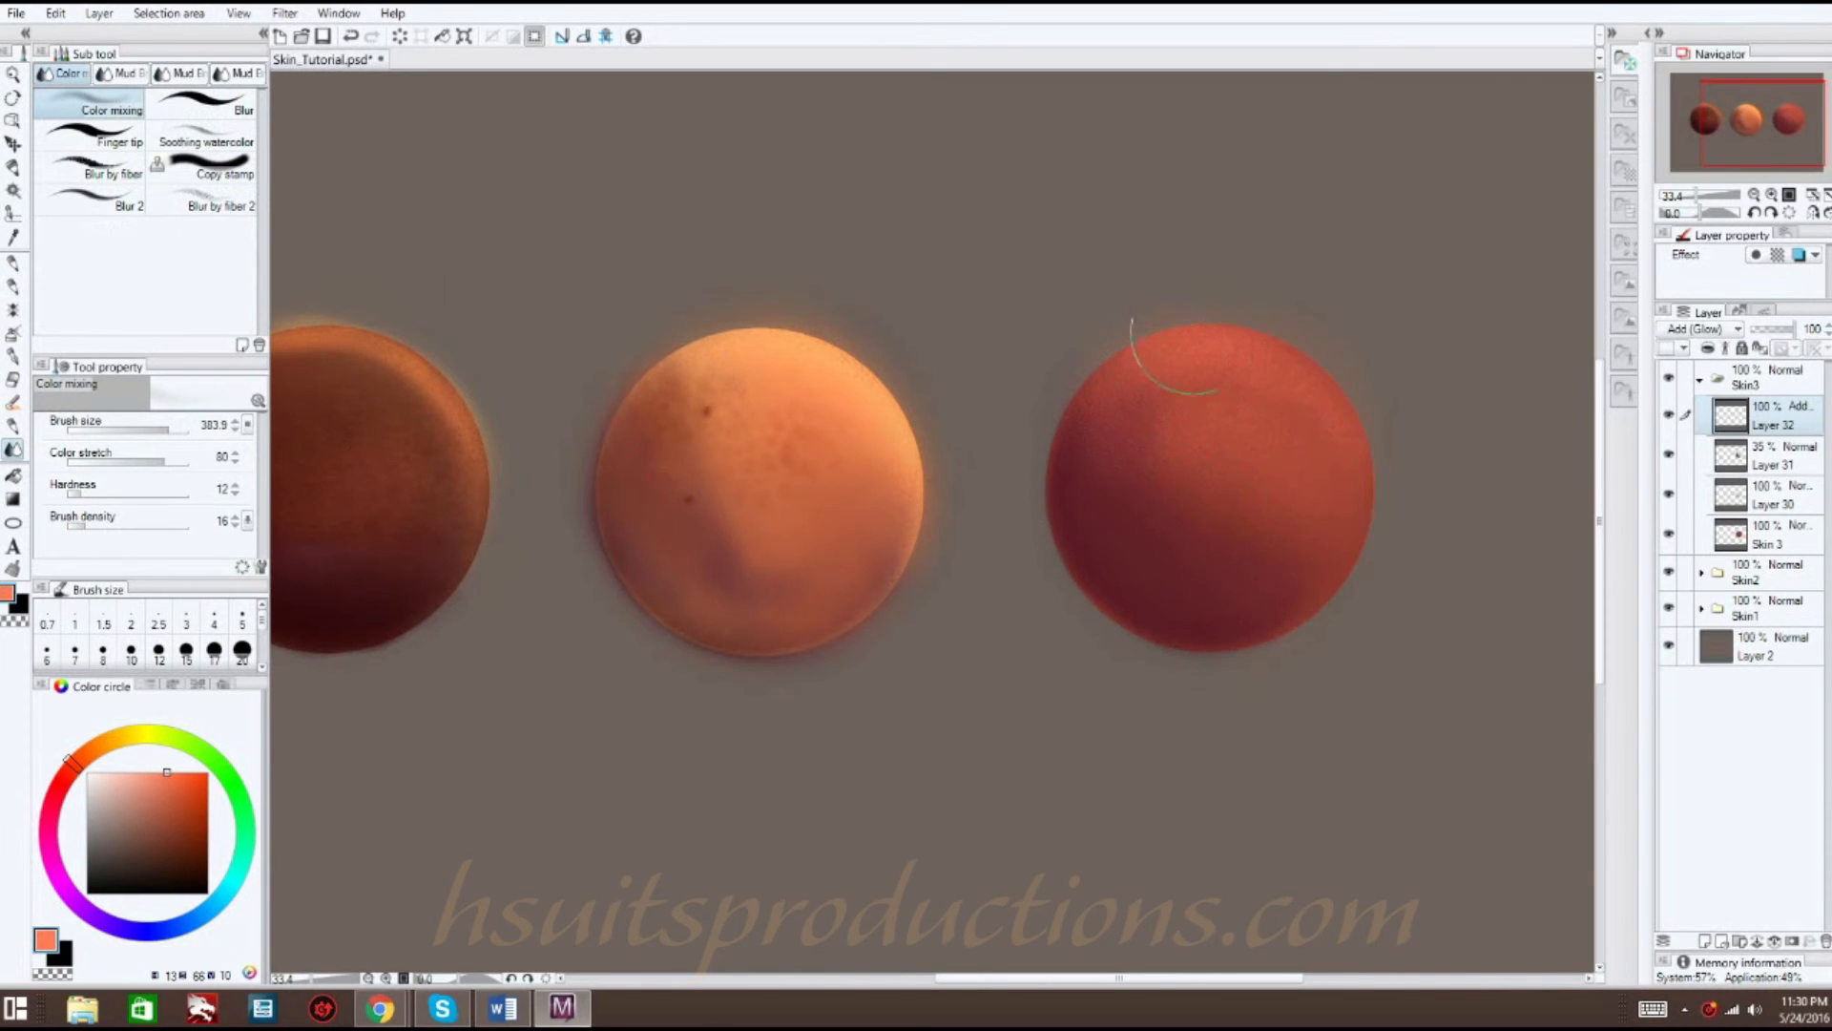
# - On a new layer, deepen the shadow on the red circle's lower left in dark crimson with Brush at size 239.5
pyautogui.click(1707, 942)
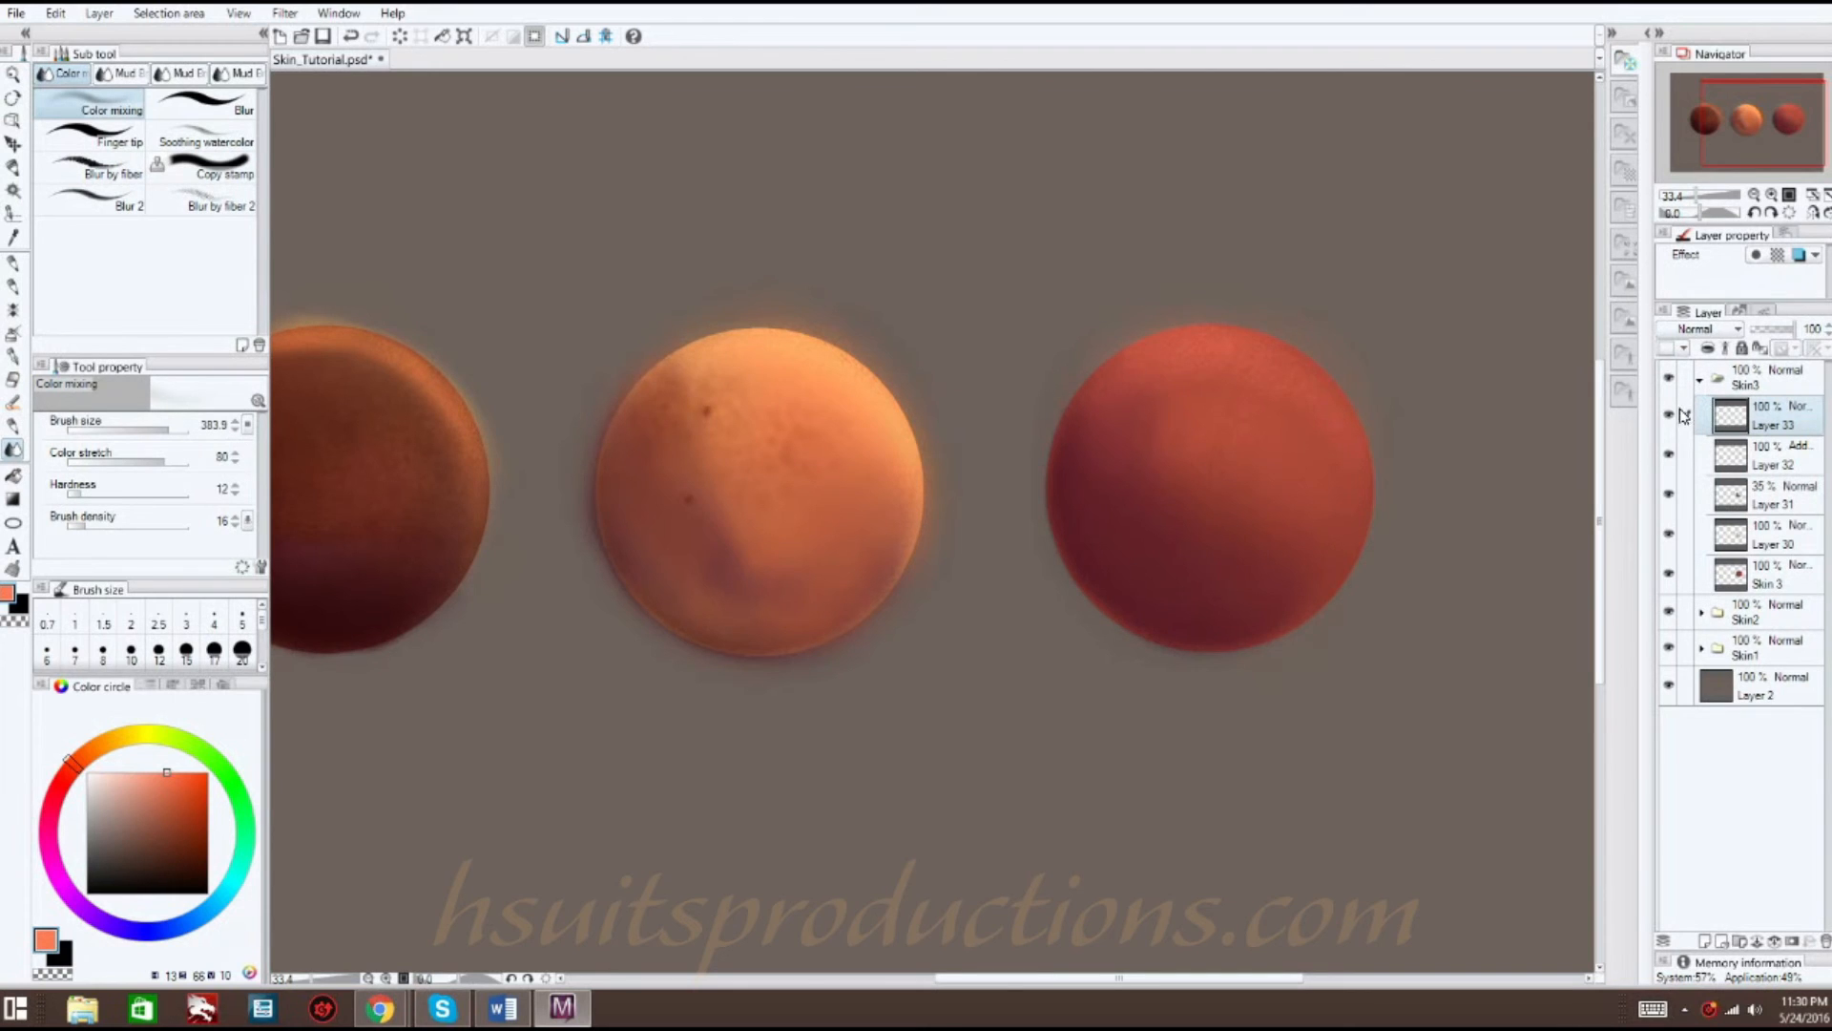
pyautogui.click(48, 806)
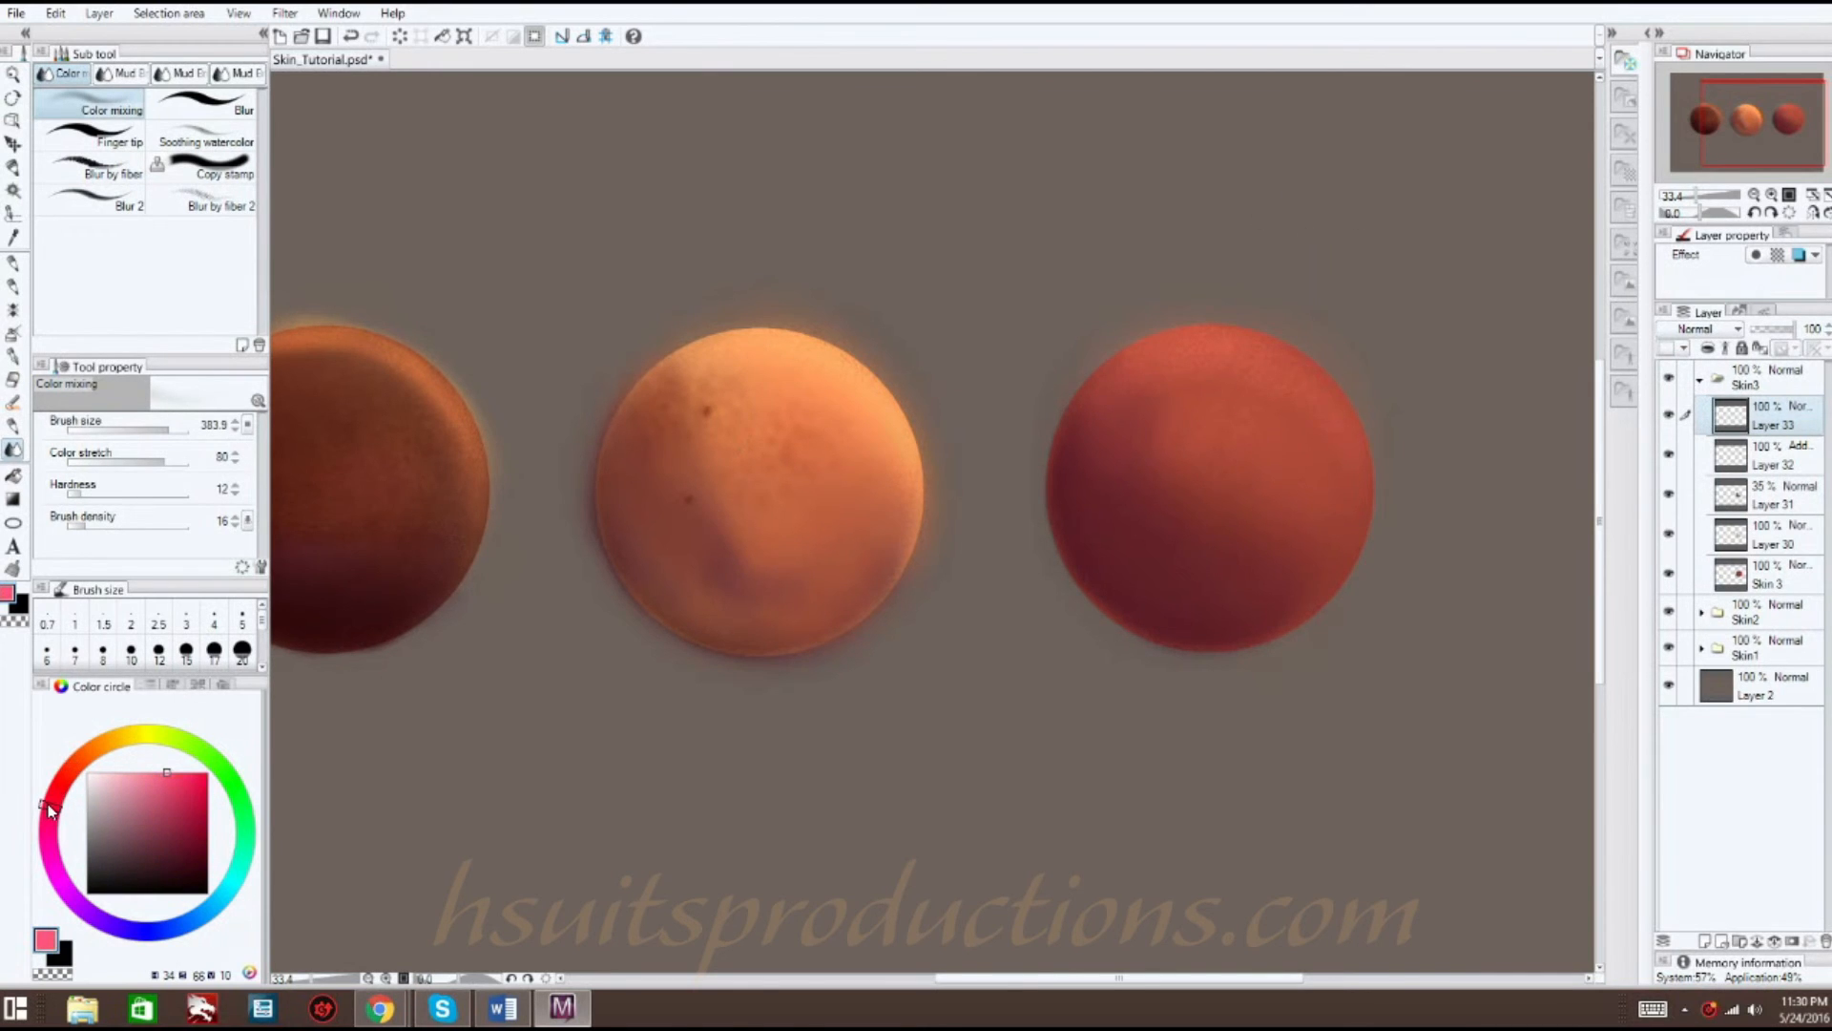
pyautogui.click(16, 288)
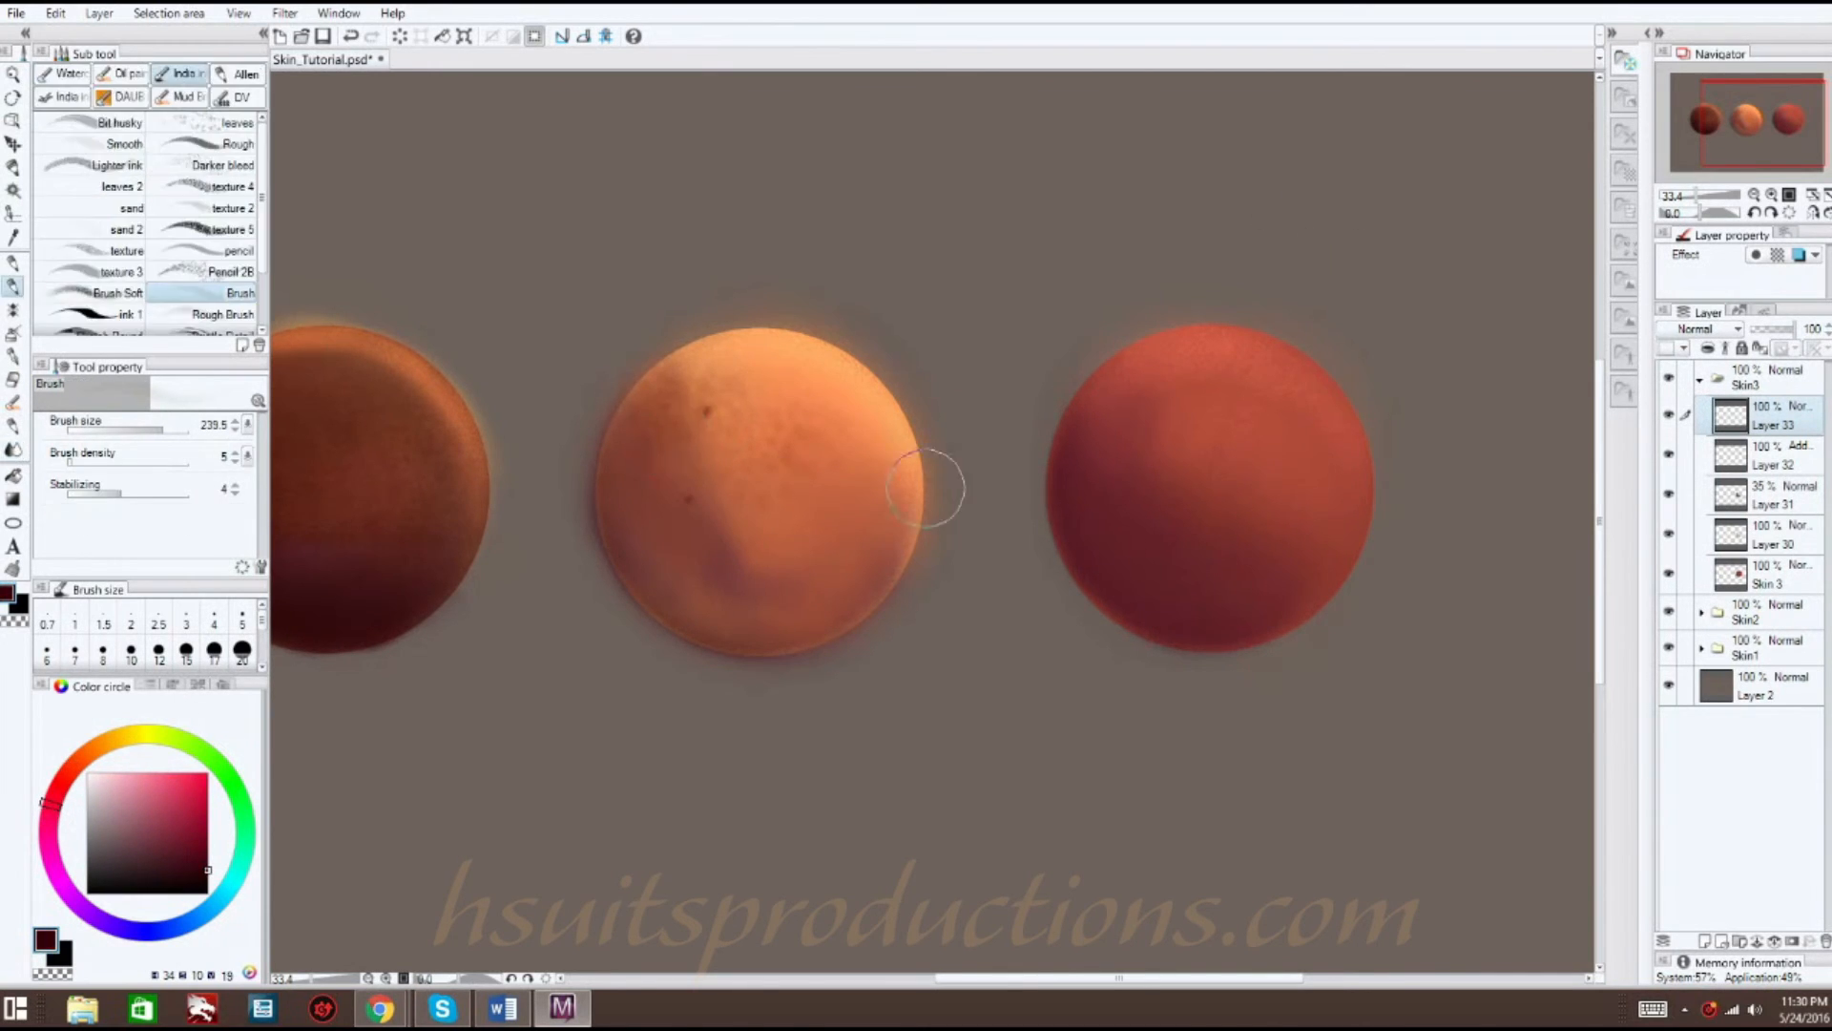
pyautogui.moveTo(1100, 515)
pyautogui.mouseDown()
pyautogui.moveTo(1076, 449)
pyautogui.moveTo(1147, 572)
pyautogui.moveTo(1223, 616)
pyautogui.moveTo(1240, 591)
pyautogui.moveTo(1124, 492)
pyautogui.moveTo(1290, 590)
pyautogui.moveTo(1186, 506)
pyautogui.moveTo(1171, 610)
pyautogui.moveTo(1207, 596)
pyautogui.moveTo(1121, 558)
pyautogui.moveTo(1122, 533)
pyautogui.moveTo(1279, 591)
pyautogui.moveTo(1276, 514)
pyautogui.moveTo(1162, 572)
pyautogui.moveTo(1203, 603)
pyautogui.moveTo(1090, 480)
pyautogui.moveTo(1249, 573)
pyautogui.moveTo(1322, 561)
pyautogui.moveTo(1277, 610)
pyautogui.mouseUp()
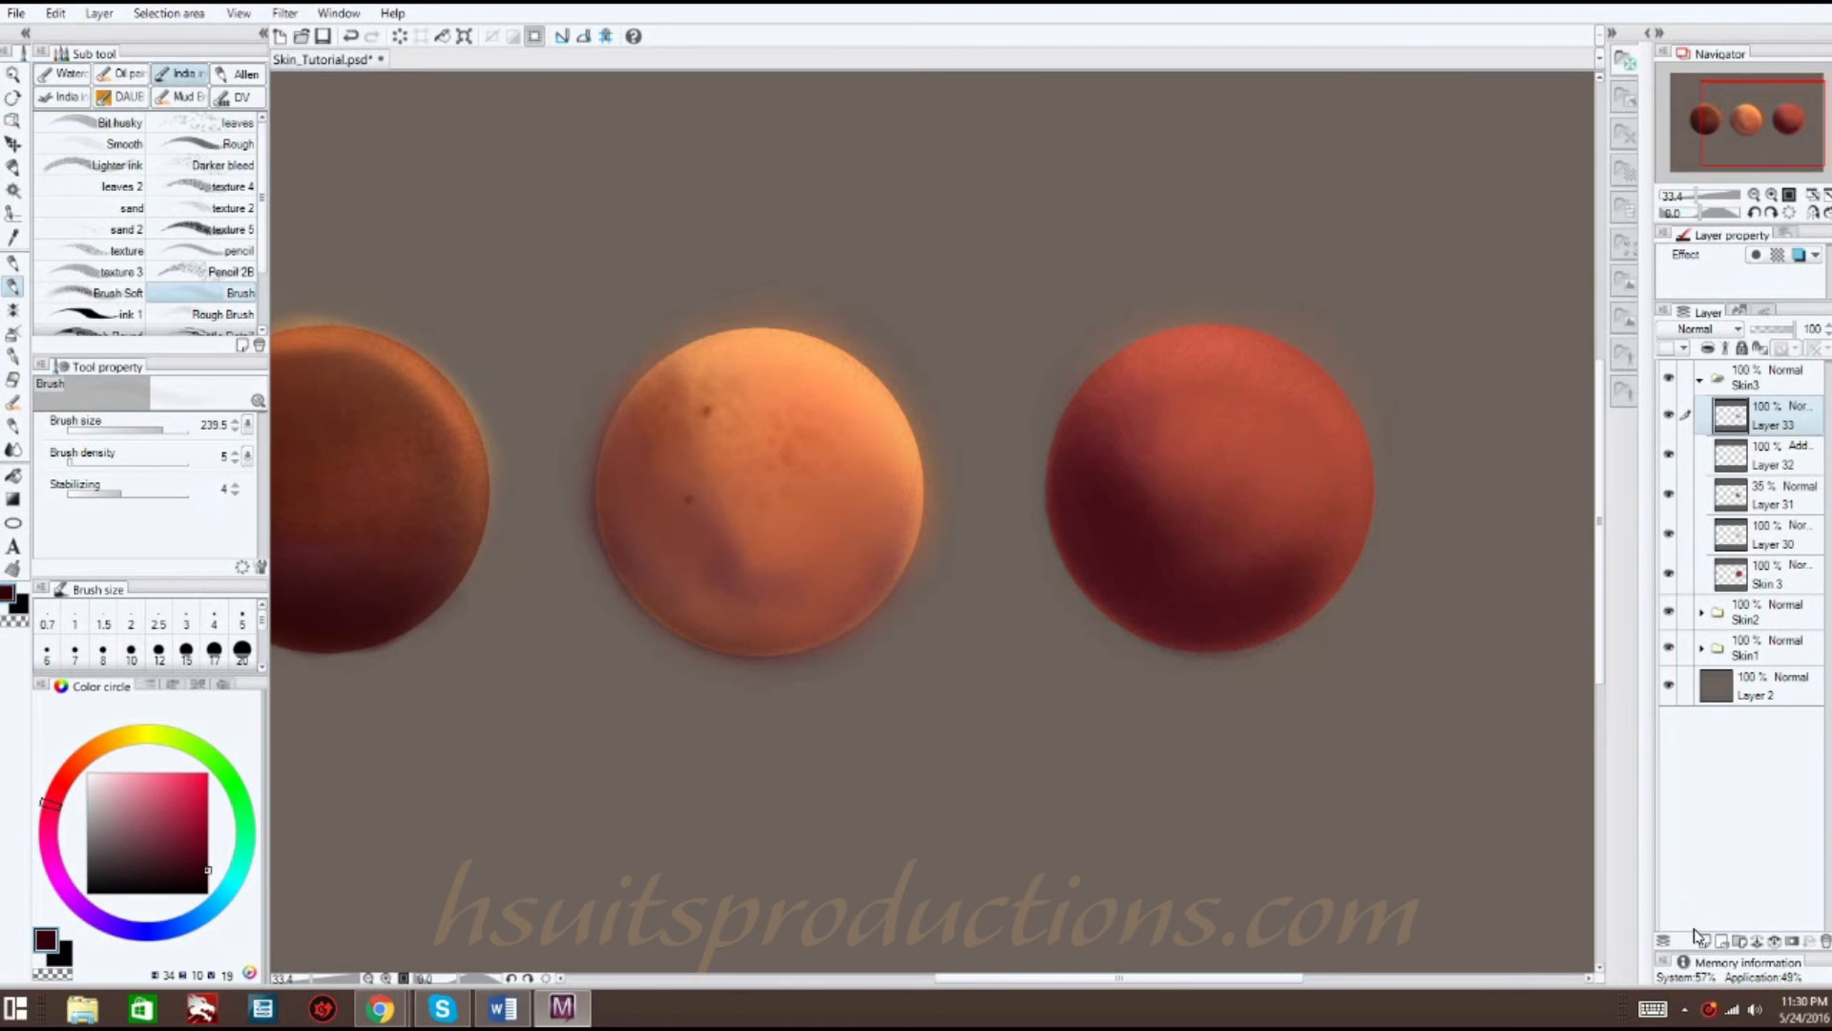
# - On a new Add (Glow) layer, paint an orange rim highlight along the red circle's top with Brush at size 239.5
pyautogui.hotkey('ctrl', 'shift', 'n')
pyautogui.click(1685, 334)
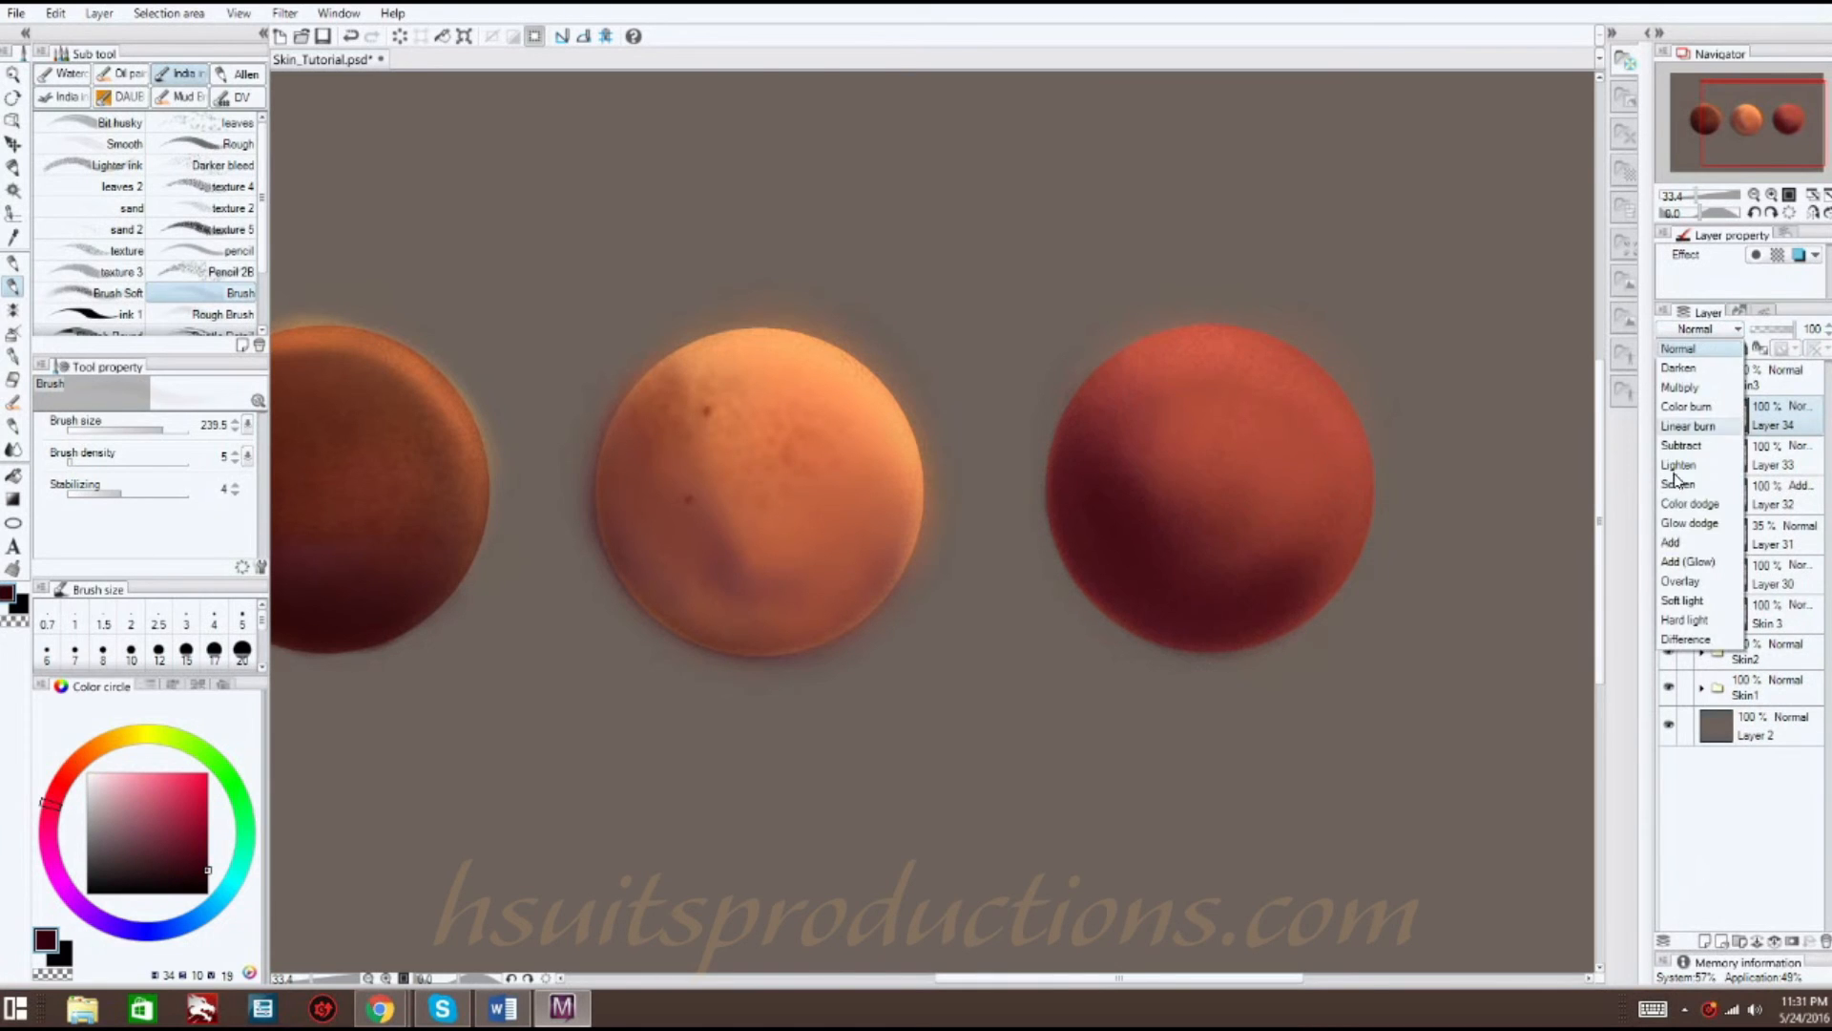
pyautogui.click(1681, 542)
pyautogui.click(77, 764)
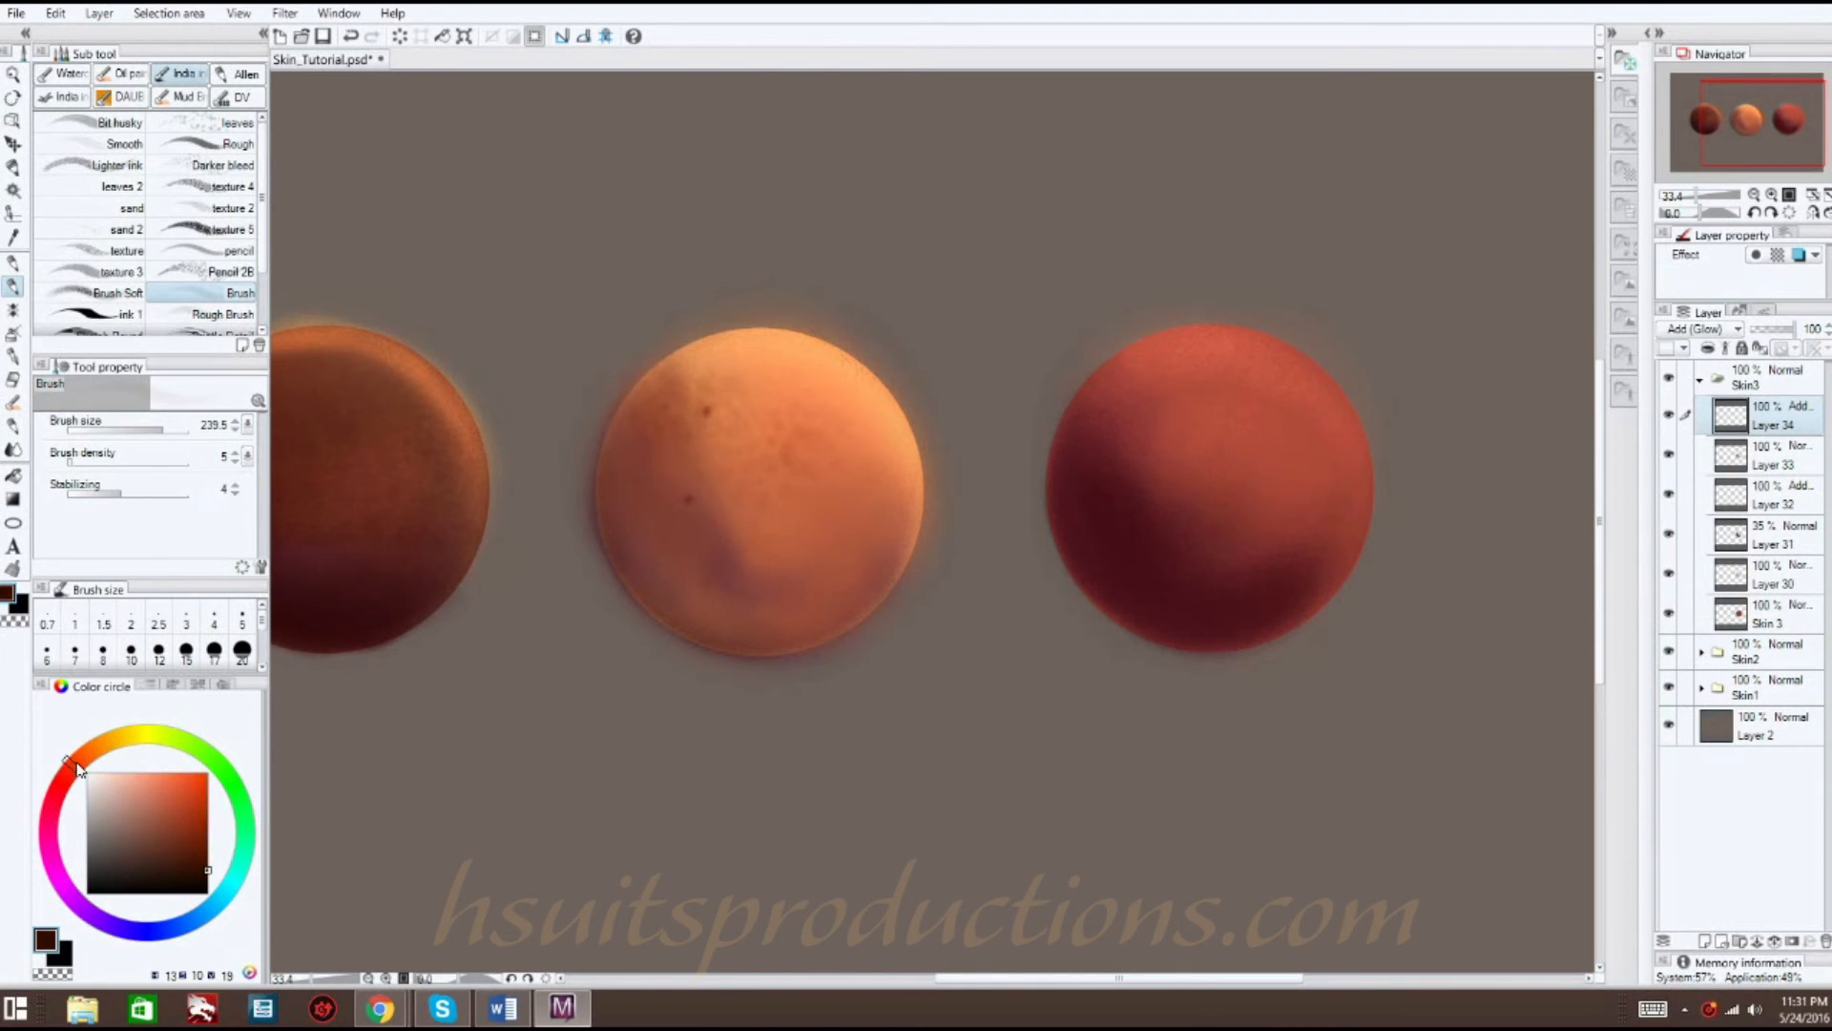
pyautogui.click(92, 757)
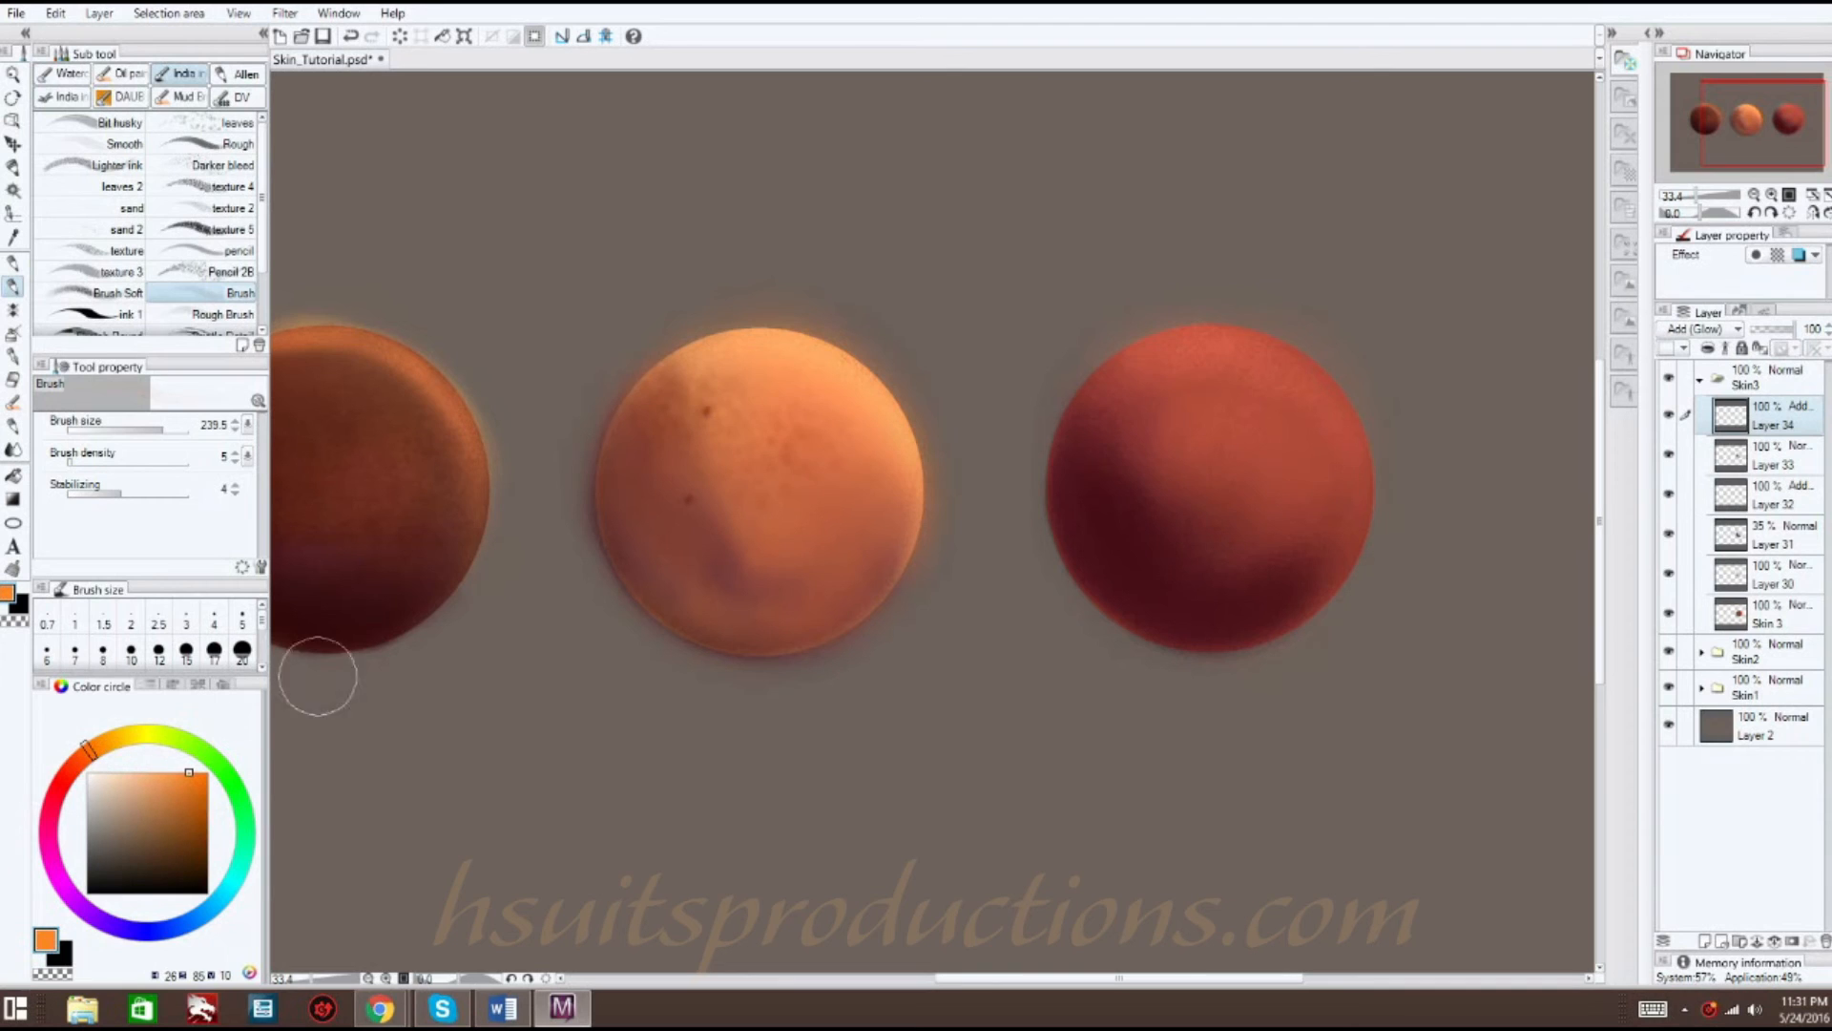
pyautogui.moveTo(1177, 356)
pyautogui.mouseDown()
pyautogui.moveTo(1264, 413)
pyautogui.moveTo(1312, 407)
pyautogui.moveTo(1270, 376)
pyautogui.moveTo(1137, 377)
pyautogui.moveTo(1152, 351)
pyautogui.moveTo(1225, 330)
pyautogui.moveTo(1319, 392)
pyautogui.moveTo(1199, 352)
pyautogui.moveTo(1091, 386)
pyautogui.moveTo(1228, 320)
pyautogui.mouseUp()
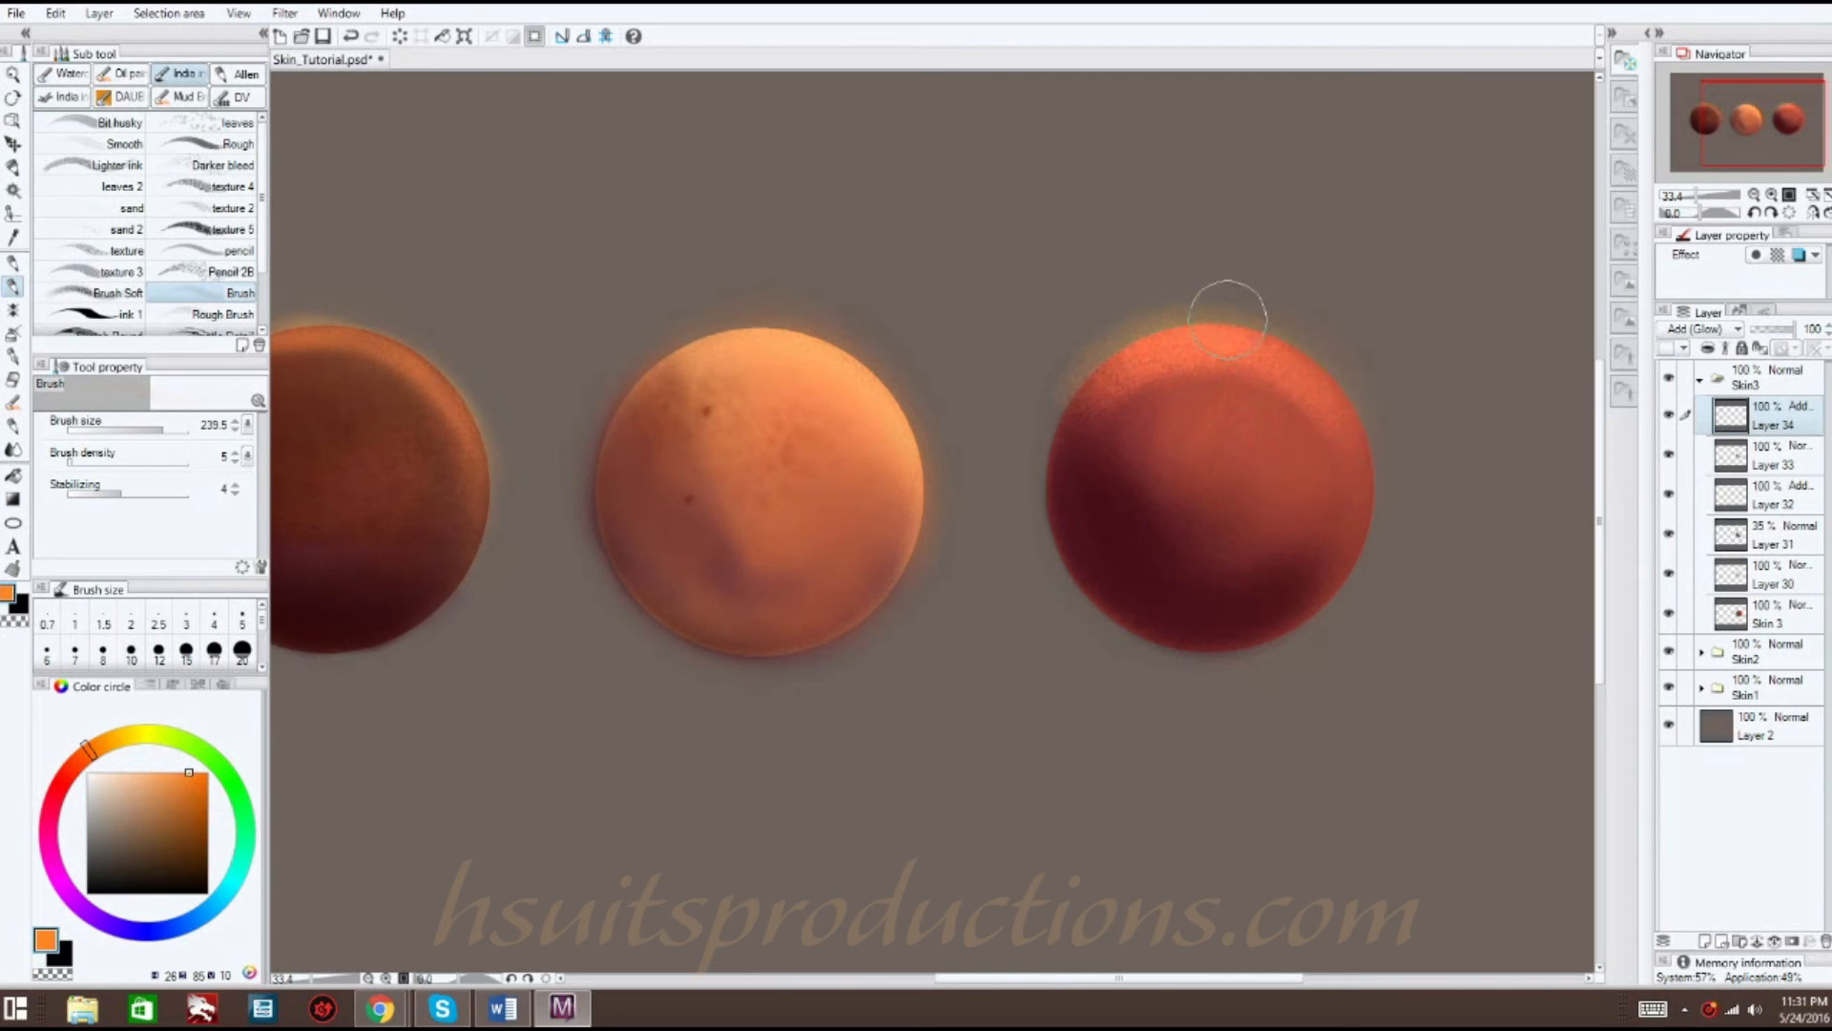
pyautogui.moveTo(1085, 406); pyautogui.dragTo(1077, 381)
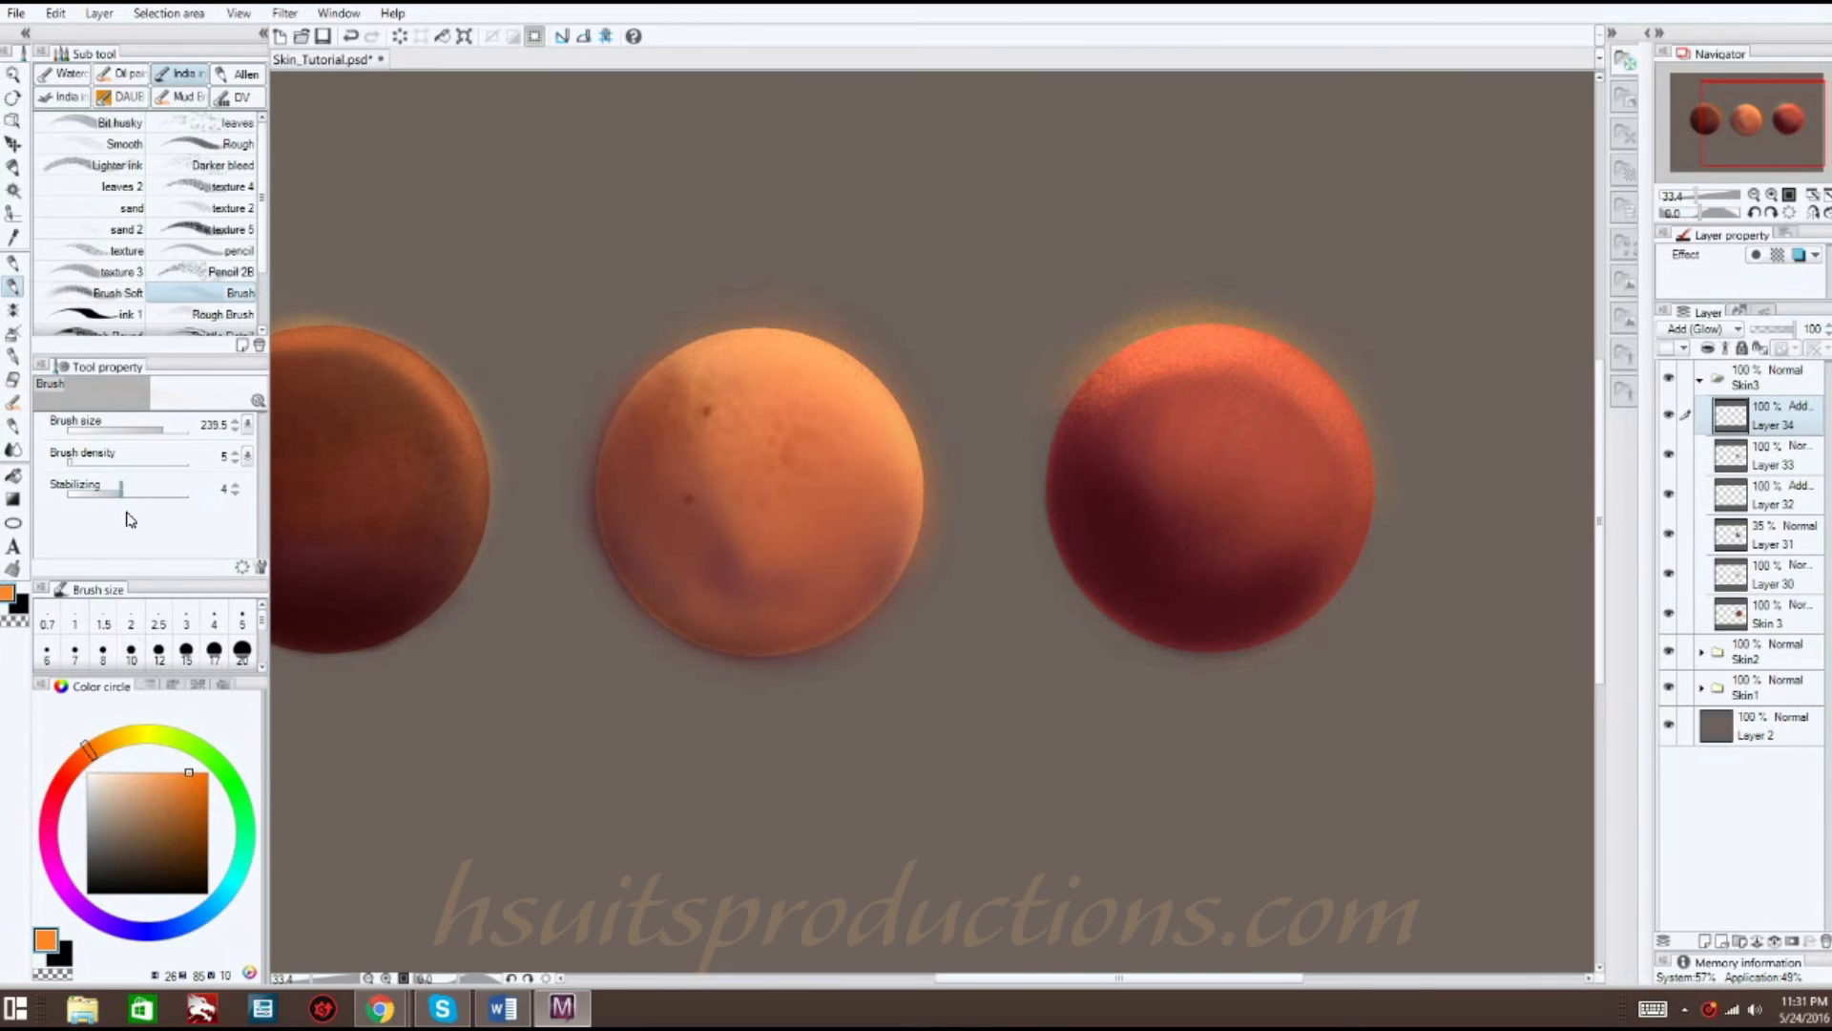
# - Erase the orange glow spilling outside the red circle with the Harder eraser, and blend the highlight with Color mixing at size 383.9
pyautogui.click(12, 380)
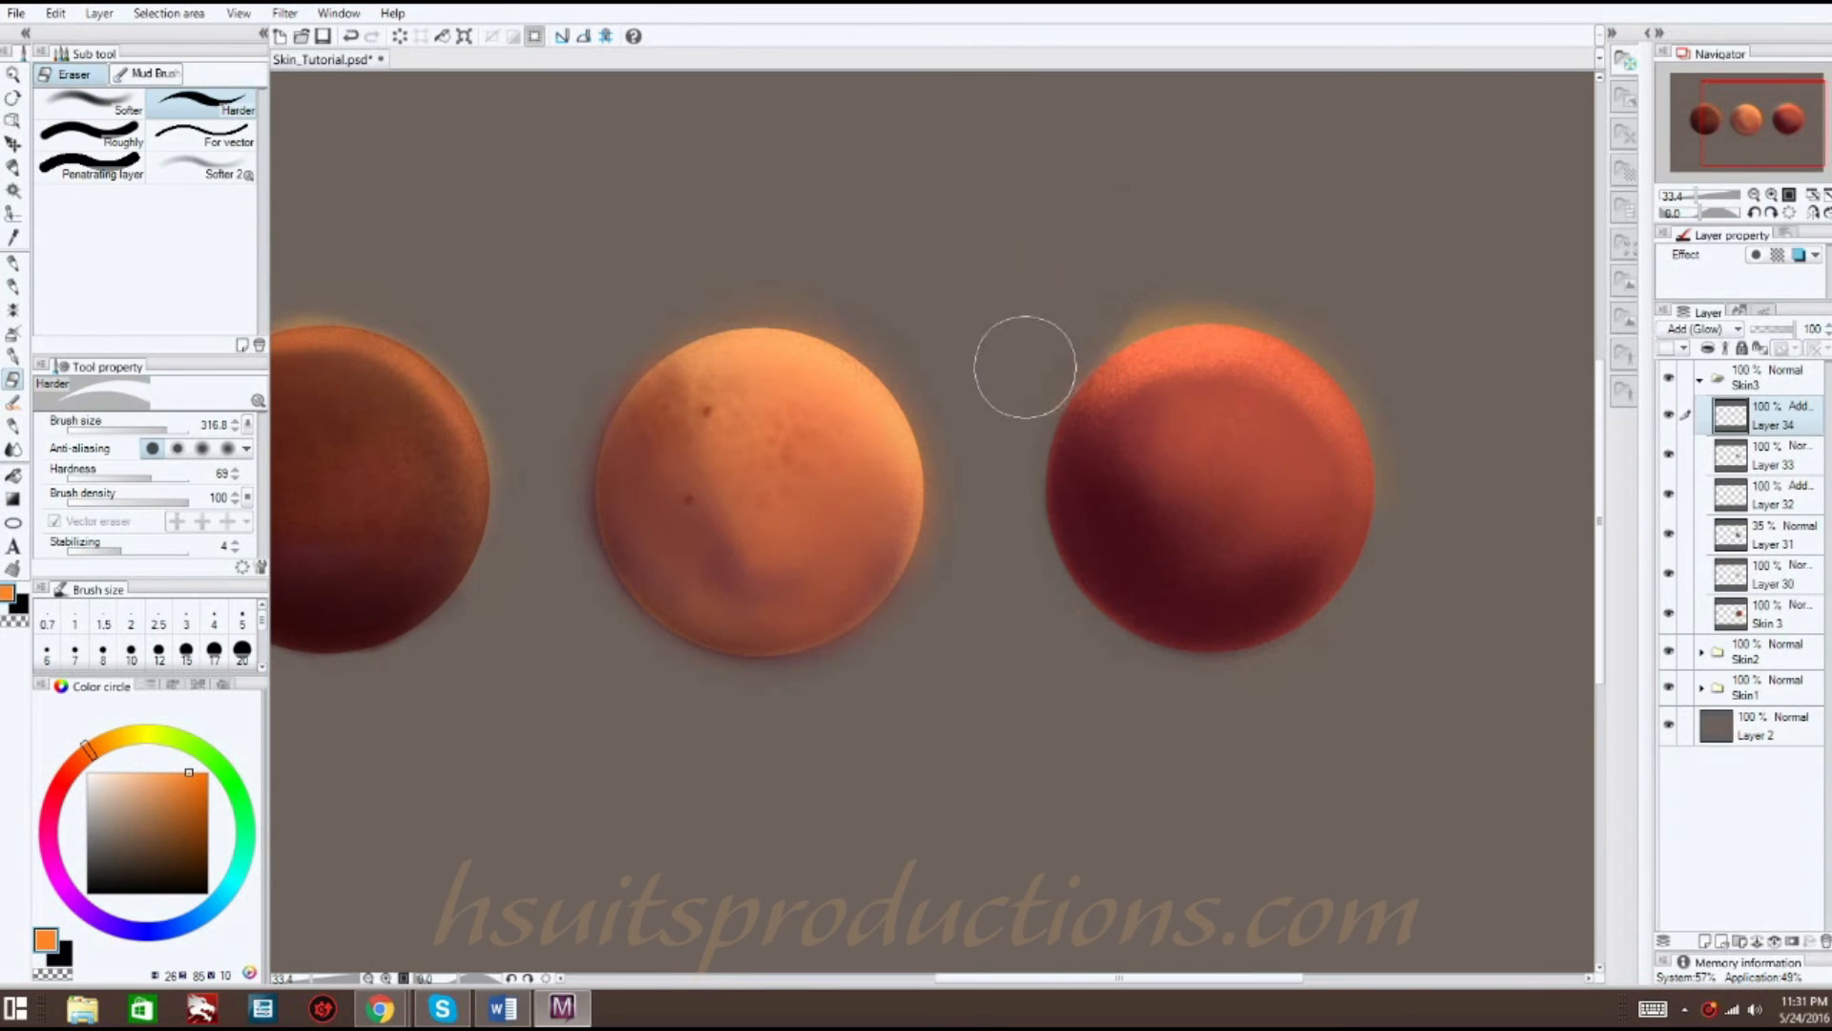
pyautogui.moveTo(1175, 210)
pyautogui.mouseDown()
pyautogui.moveTo(1093, 305)
pyautogui.moveTo(1162, 278)
pyautogui.moveTo(1351, 261)
pyautogui.moveTo(1247, 290)
pyautogui.moveTo(1252, 249)
pyautogui.moveTo(1346, 285)
pyautogui.moveTo(1175, 264)
pyautogui.moveTo(1370, 303)
pyautogui.moveTo(1382, 332)
pyautogui.moveTo(1308, 297)
pyautogui.moveTo(1419, 424)
pyautogui.mouseUp()
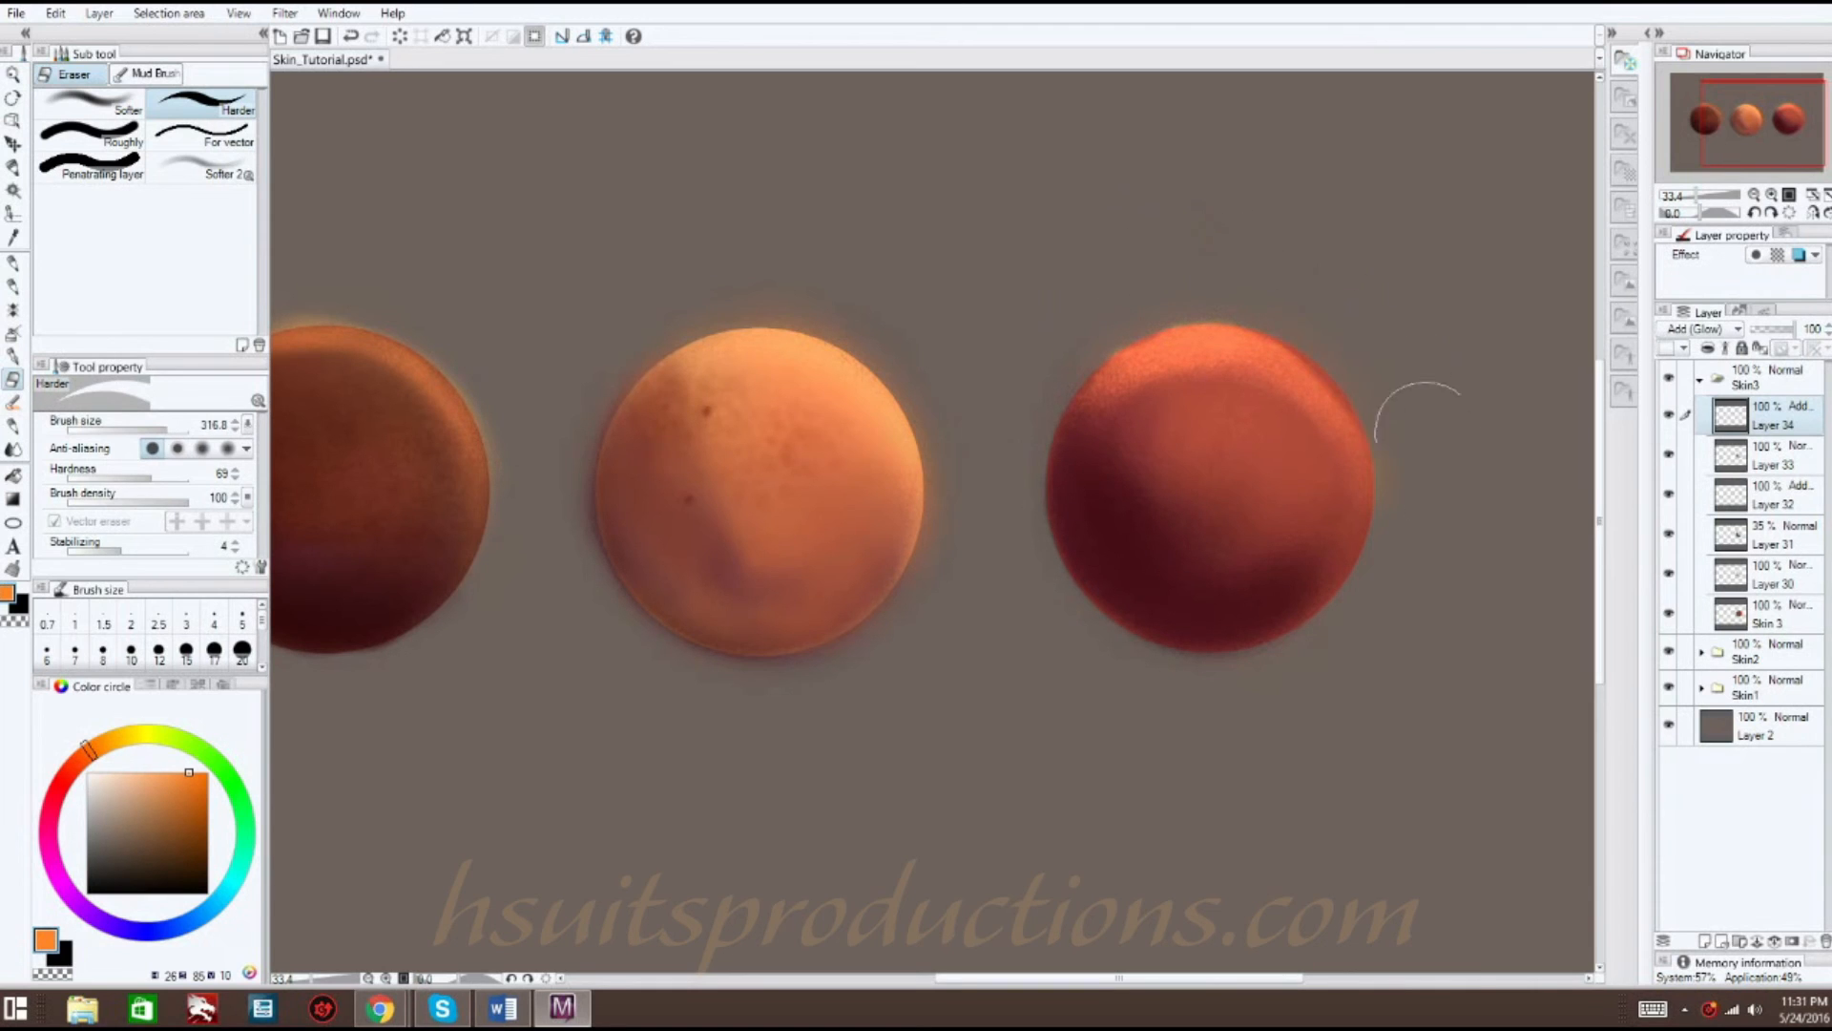
pyautogui.click(13, 450)
pyautogui.moveTo(1165, 381)
pyautogui.mouseDown()
pyautogui.moveTo(1213, 365)
pyautogui.moveTo(1189, 363)
pyautogui.moveTo(1144, 375)
pyautogui.moveTo(1273, 394)
pyautogui.moveTo(1260, 368)
pyautogui.moveTo(1310, 408)
pyautogui.moveTo(1337, 475)
pyautogui.moveTo(1206, 373)
pyautogui.moveTo(1279, 405)
pyautogui.moveTo(1198, 361)
pyautogui.moveTo(1290, 345)
pyautogui.moveTo(1082, 286)
pyautogui.moveTo(1210, 381)
pyautogui.moveTo(1131, 392)
pyautogui.moveTo(1285, 553)
pyautogui.mouseUp()
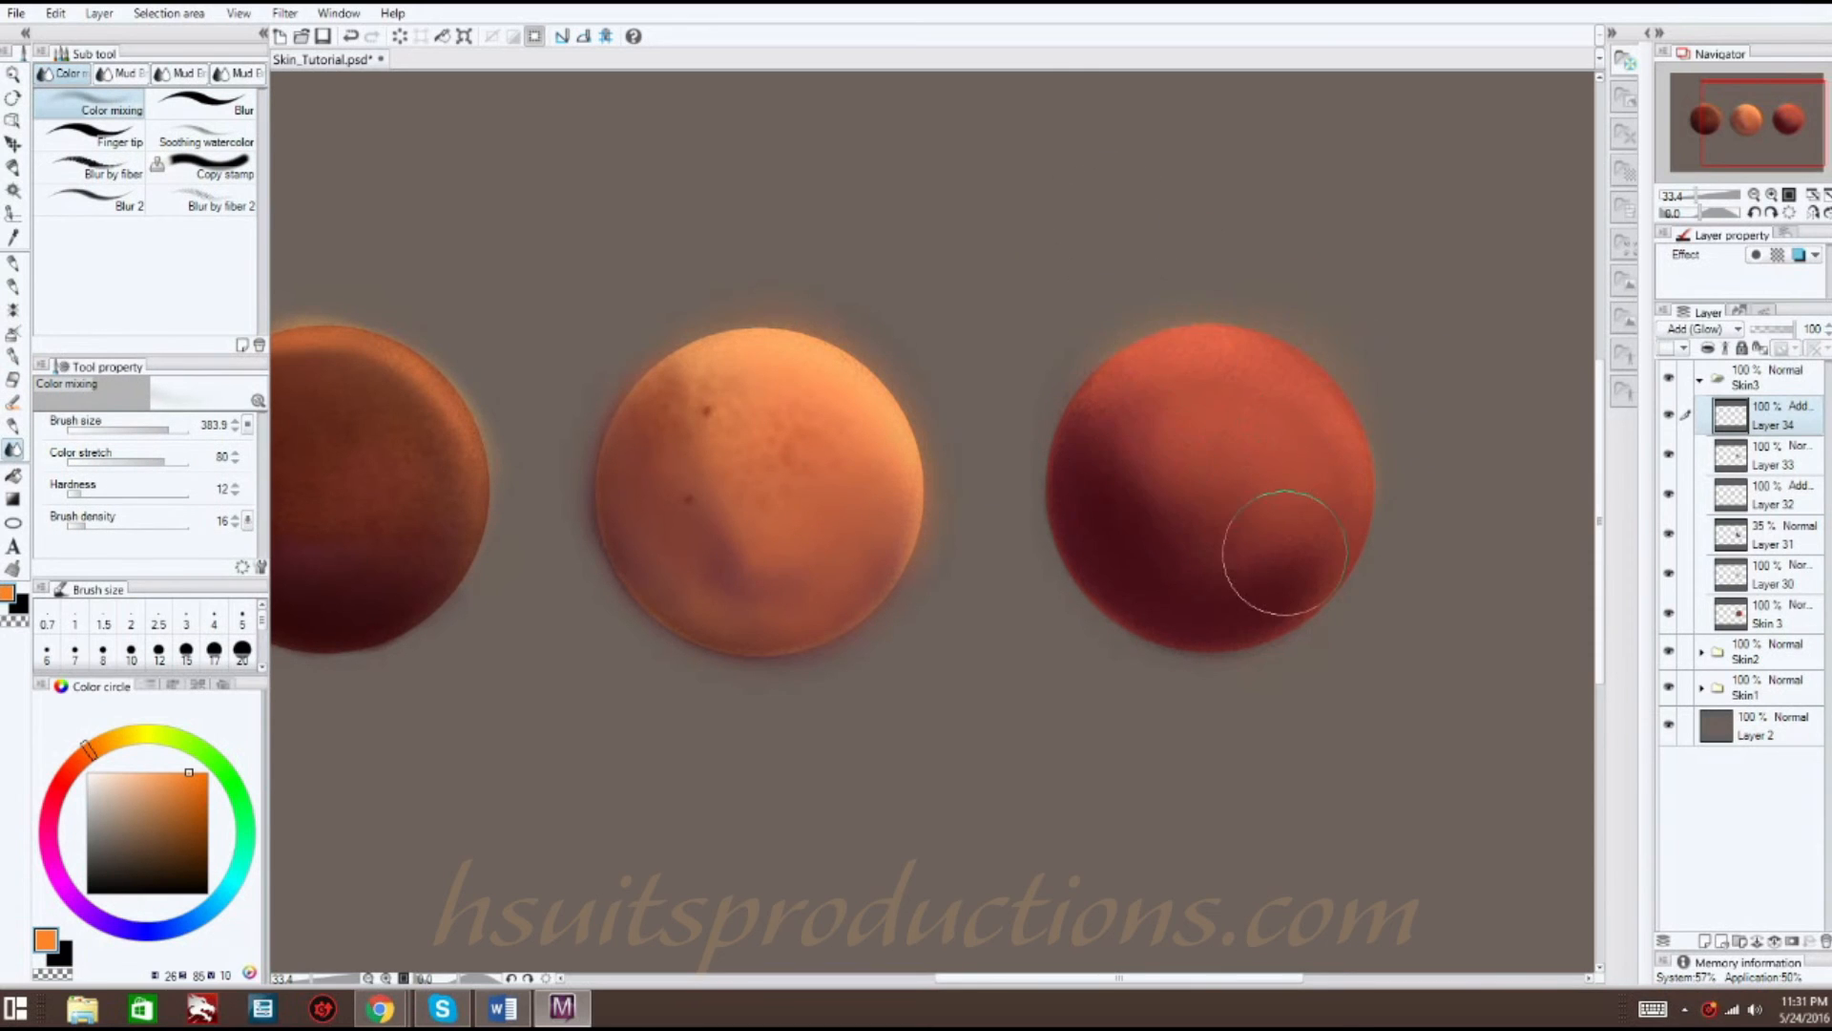
# - On a new Normal layer, paint dark purple into the red circle's lower-left shadow with Brush at size 239.5, density 5
pyautogui.click(1704, 942)
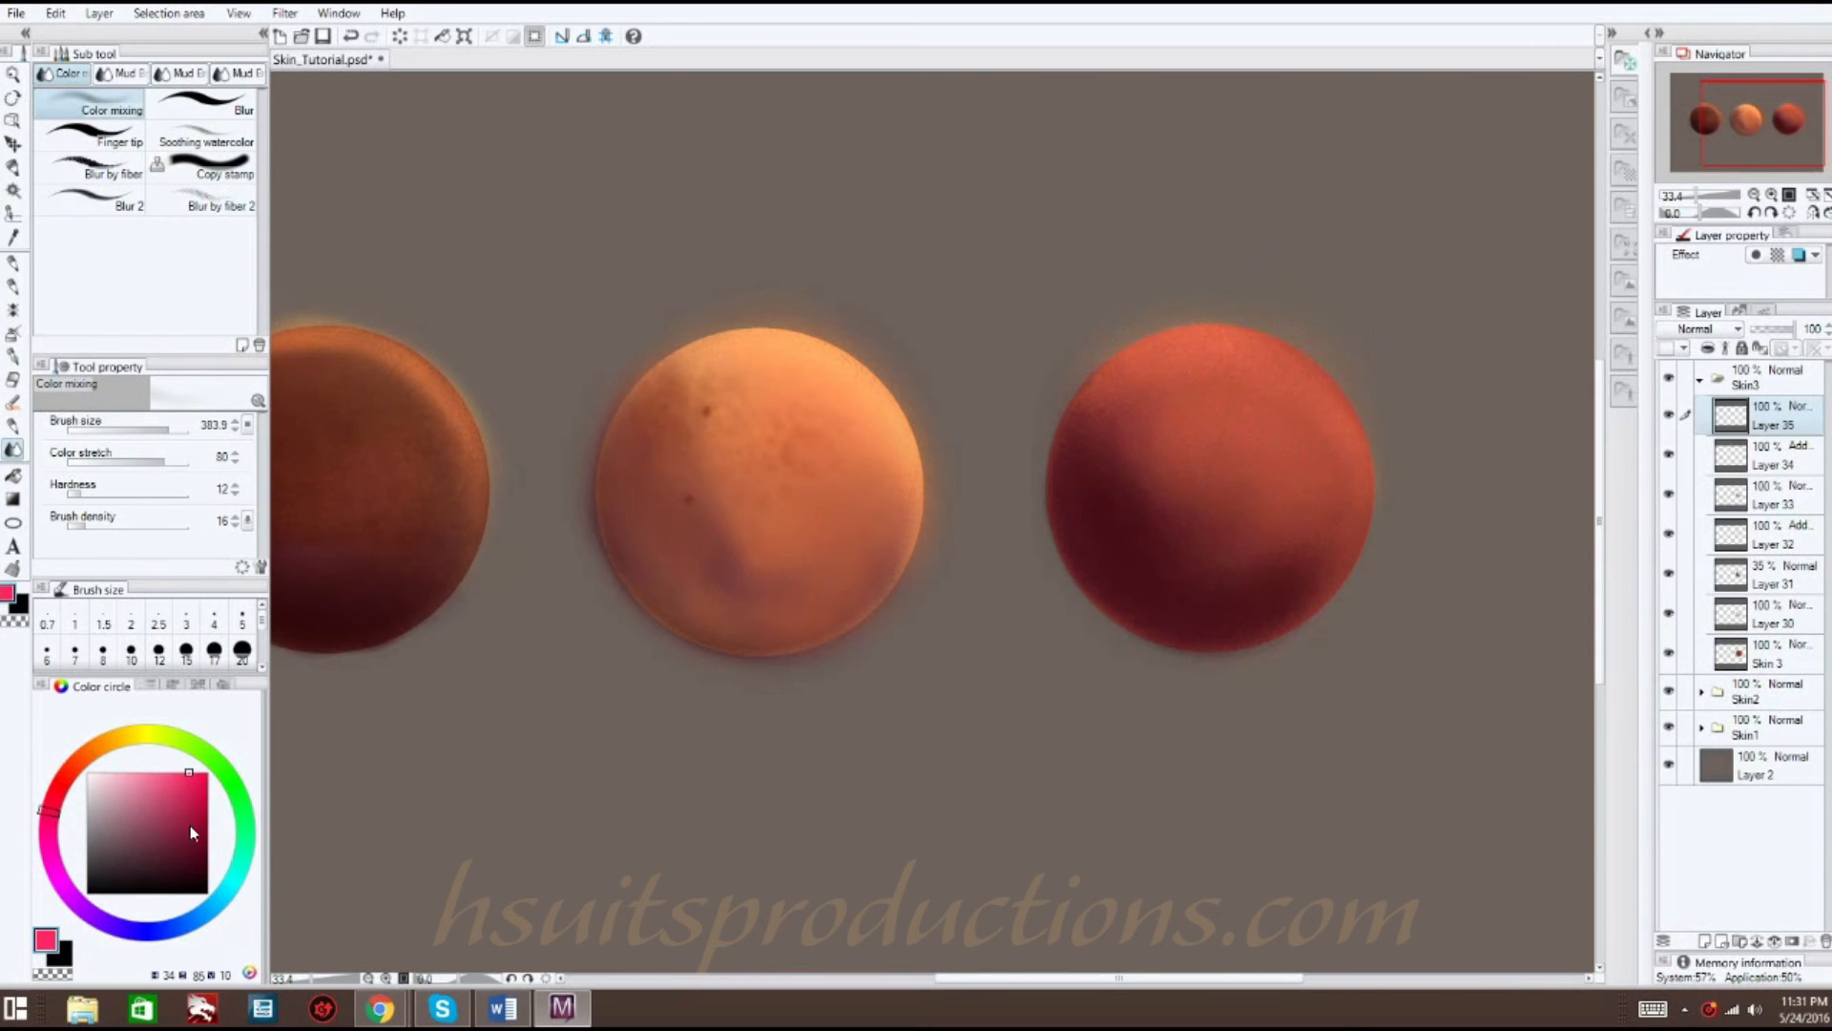
pyautogui.click(226, 870)
pyautogui.click(55, 836)
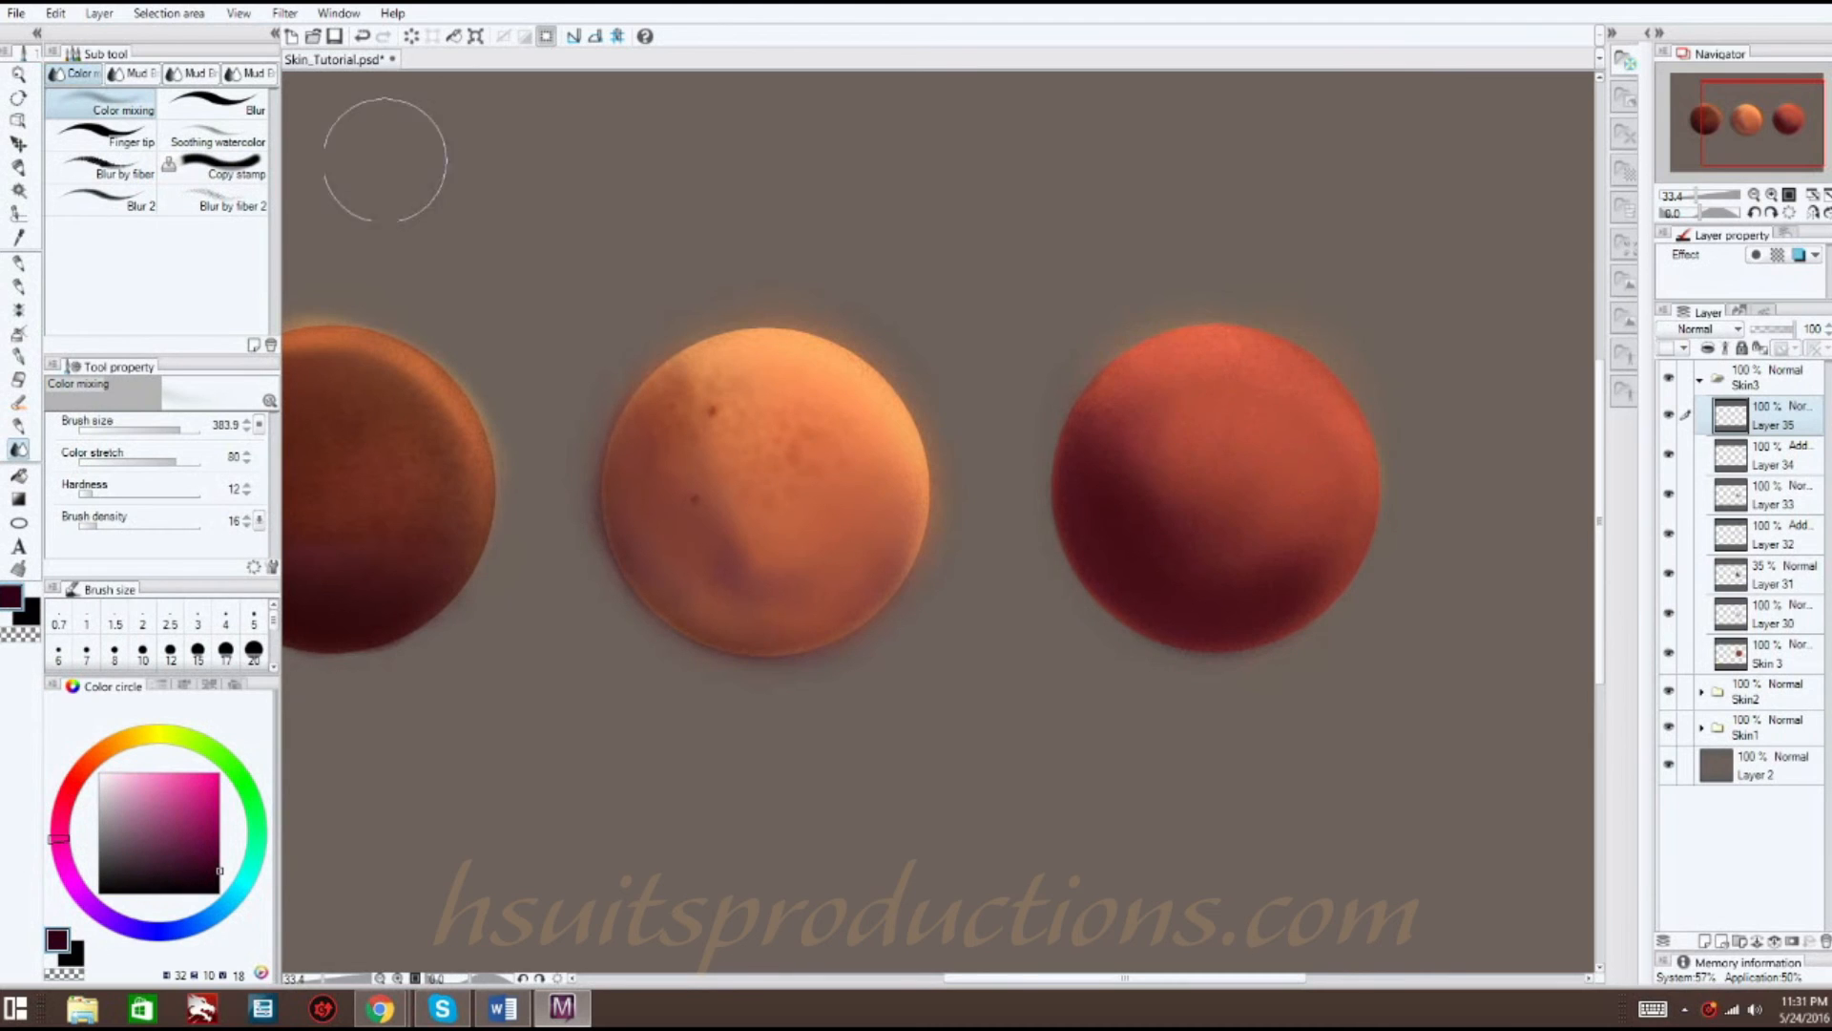
pyautogui.click(18, 286)
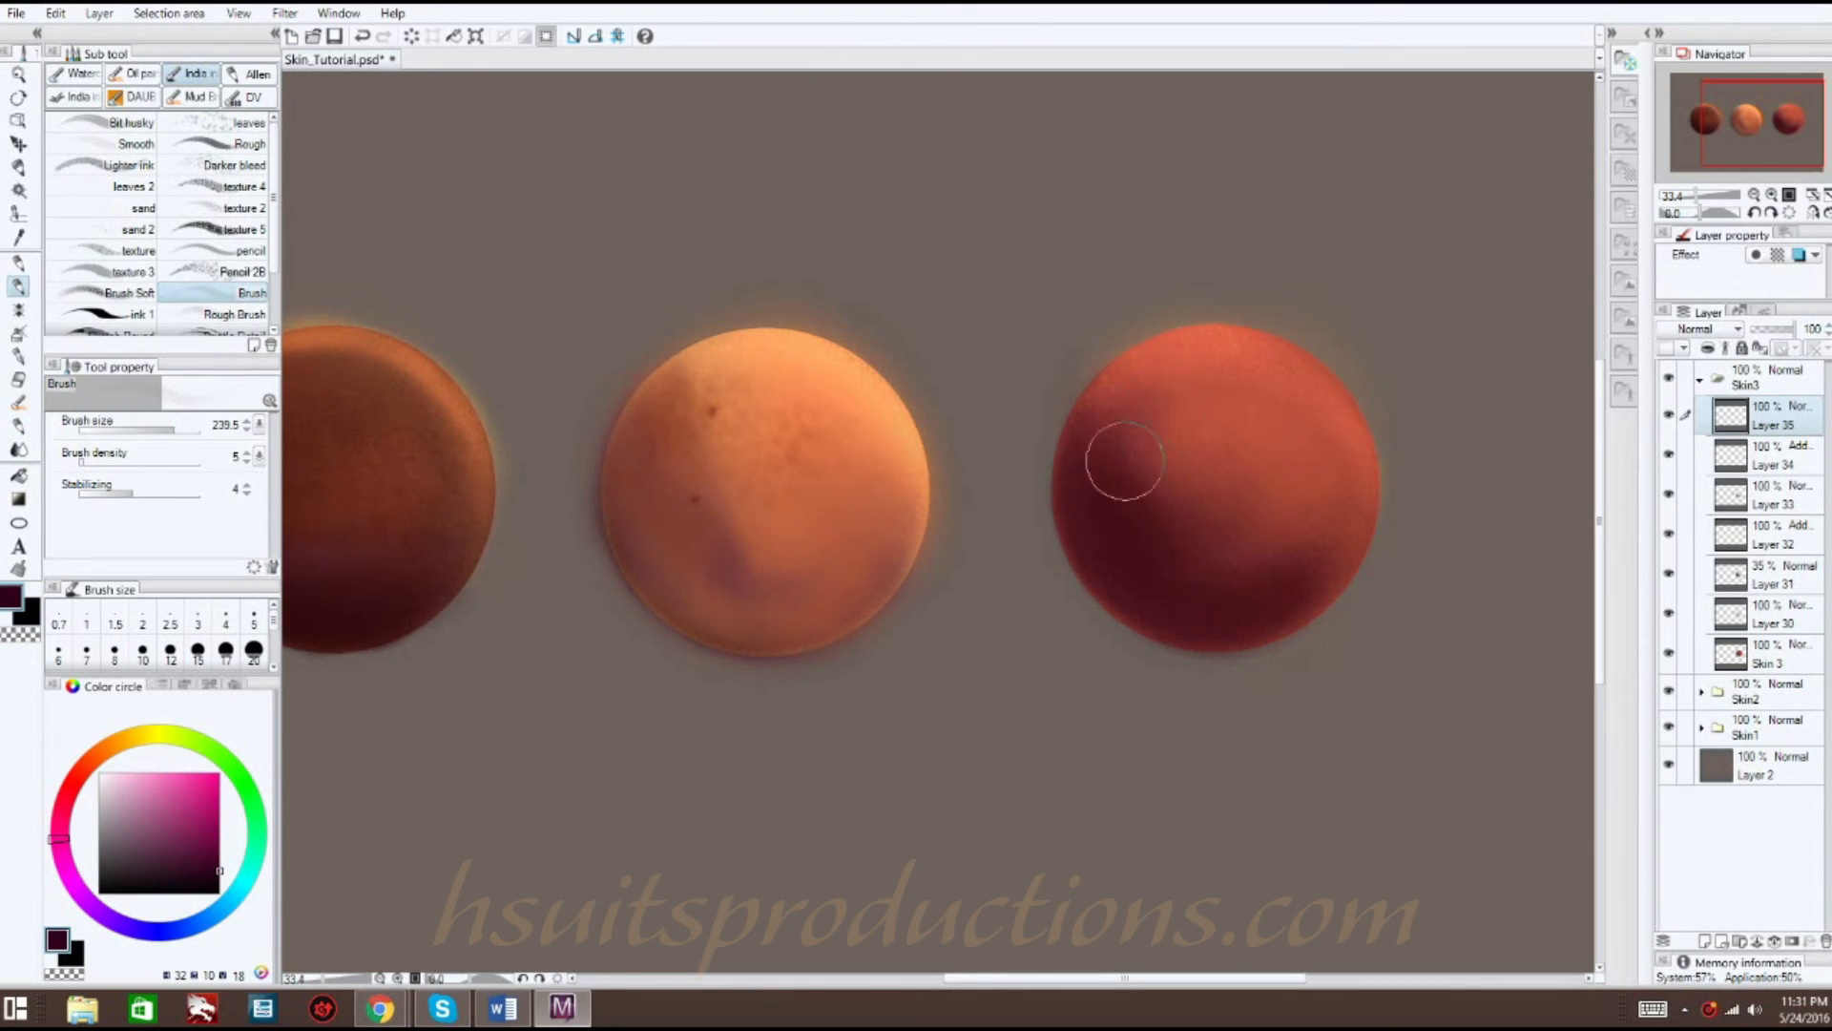
pyautogui.moveTo(75, 861); pyautogui.dragTo(112, 906)
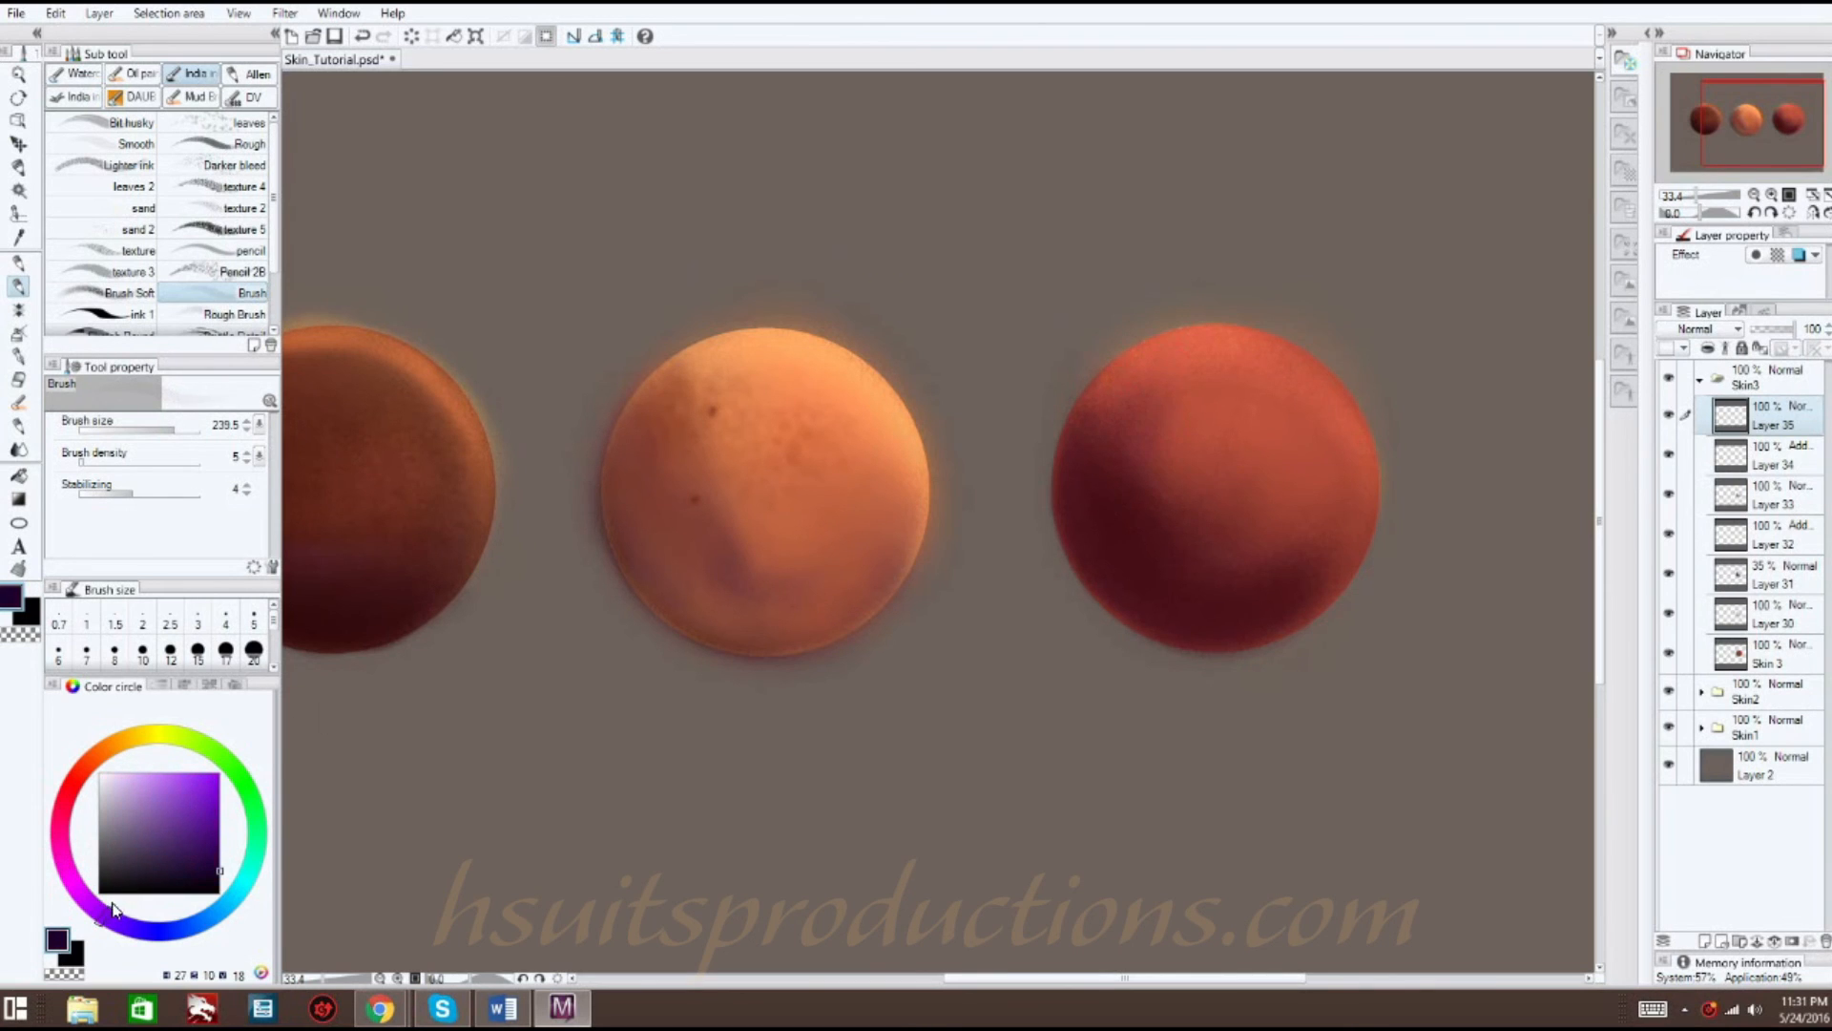
pyautogui.moveTo(1096, 475)
pyautogui.mouseDown()
pyautogui.moveTo(1169, 604)
pyautogui.moveTo(1225, 589)
pyautogui.moveTo(1126, 525)
pyautogui.moveTo(1134, 558)
pyautogui.moveTo(1186, 587)
pyautogui.moveTo(1302, 565)
pyautogui.moveTo(1175, 597)
pyautogui.moveTo(1137, 451)
pyautogui.moveTo(1216, 504)
pyautogui.moveTo(1233, 438)
pyautogui.moveTo(1284, 417)
pyautogui.moveTo(1203, 401)
pyautogui.moveTo(1126, 488)
pyautogui.mouseUp()
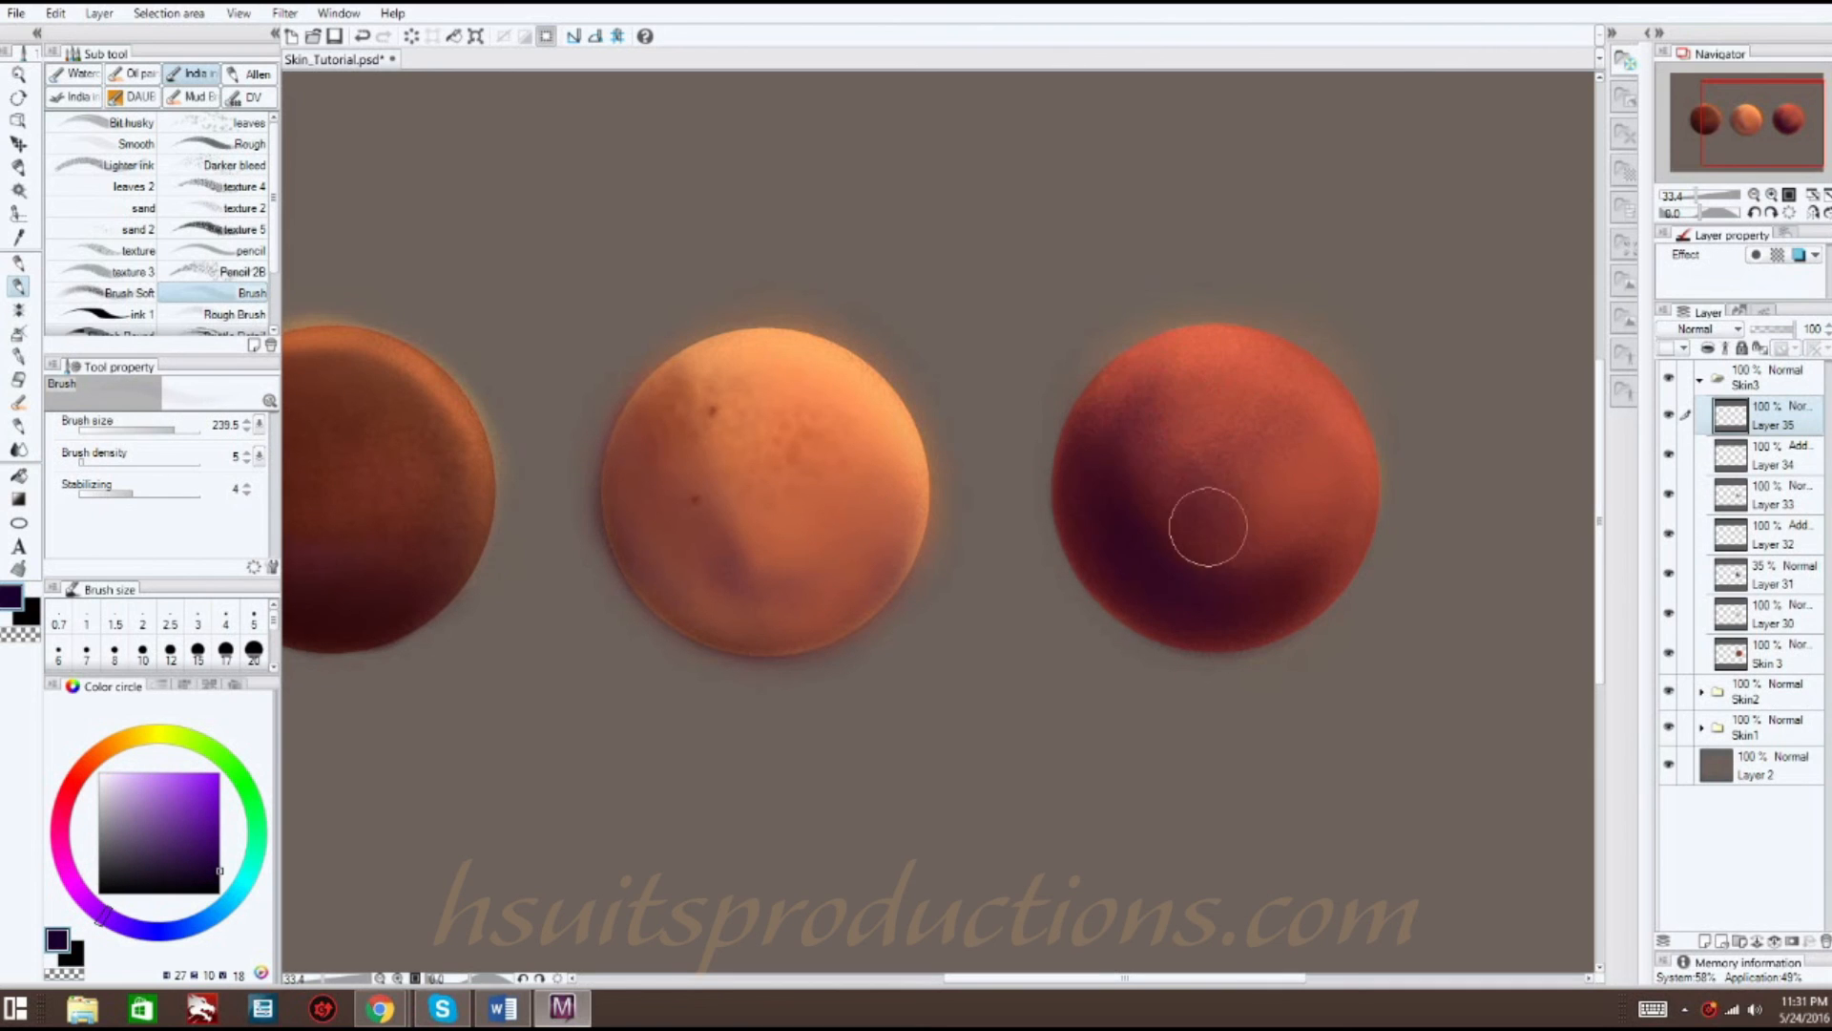
# - Blend the purple shadow with Color mixing at size 383.9, and deepen it in near-black on another new layer with Brush
pyautogui.click(18, 450)
pyautogui.moveTo(1231, 448)
pyautogui.mouseDown()
pyautogui.moveTo(1119, 434)
pyautogui.moveTo(1110, 511)
pyautogui.moveTo(1158, 582)
pyautogui.moveTo(1264, 593)
pyautogui.moveTo(1183, 427)
pyautogui.moveTo(1133, 445)
pyautogui.moveTo(1188, 360)
pyautogui.moveTo(1279, 419)
pyautogui.mouseUp()
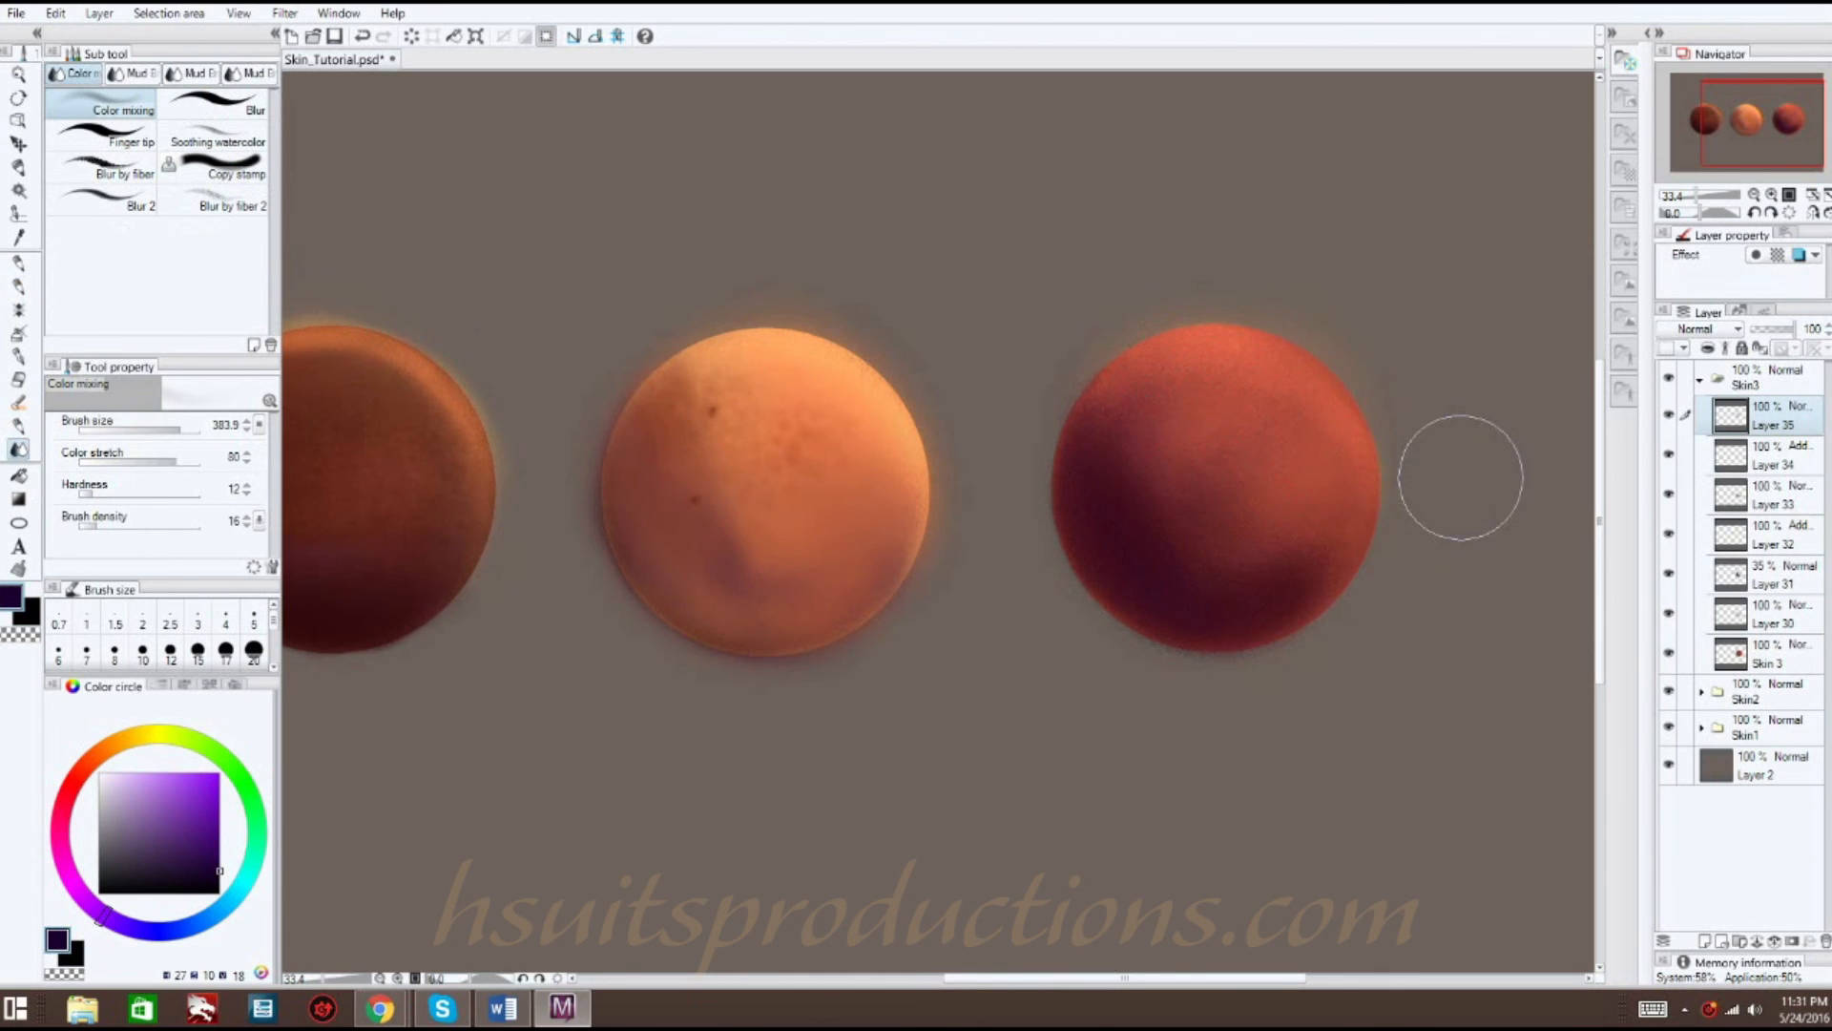
pyautogui.click(1713, 944)
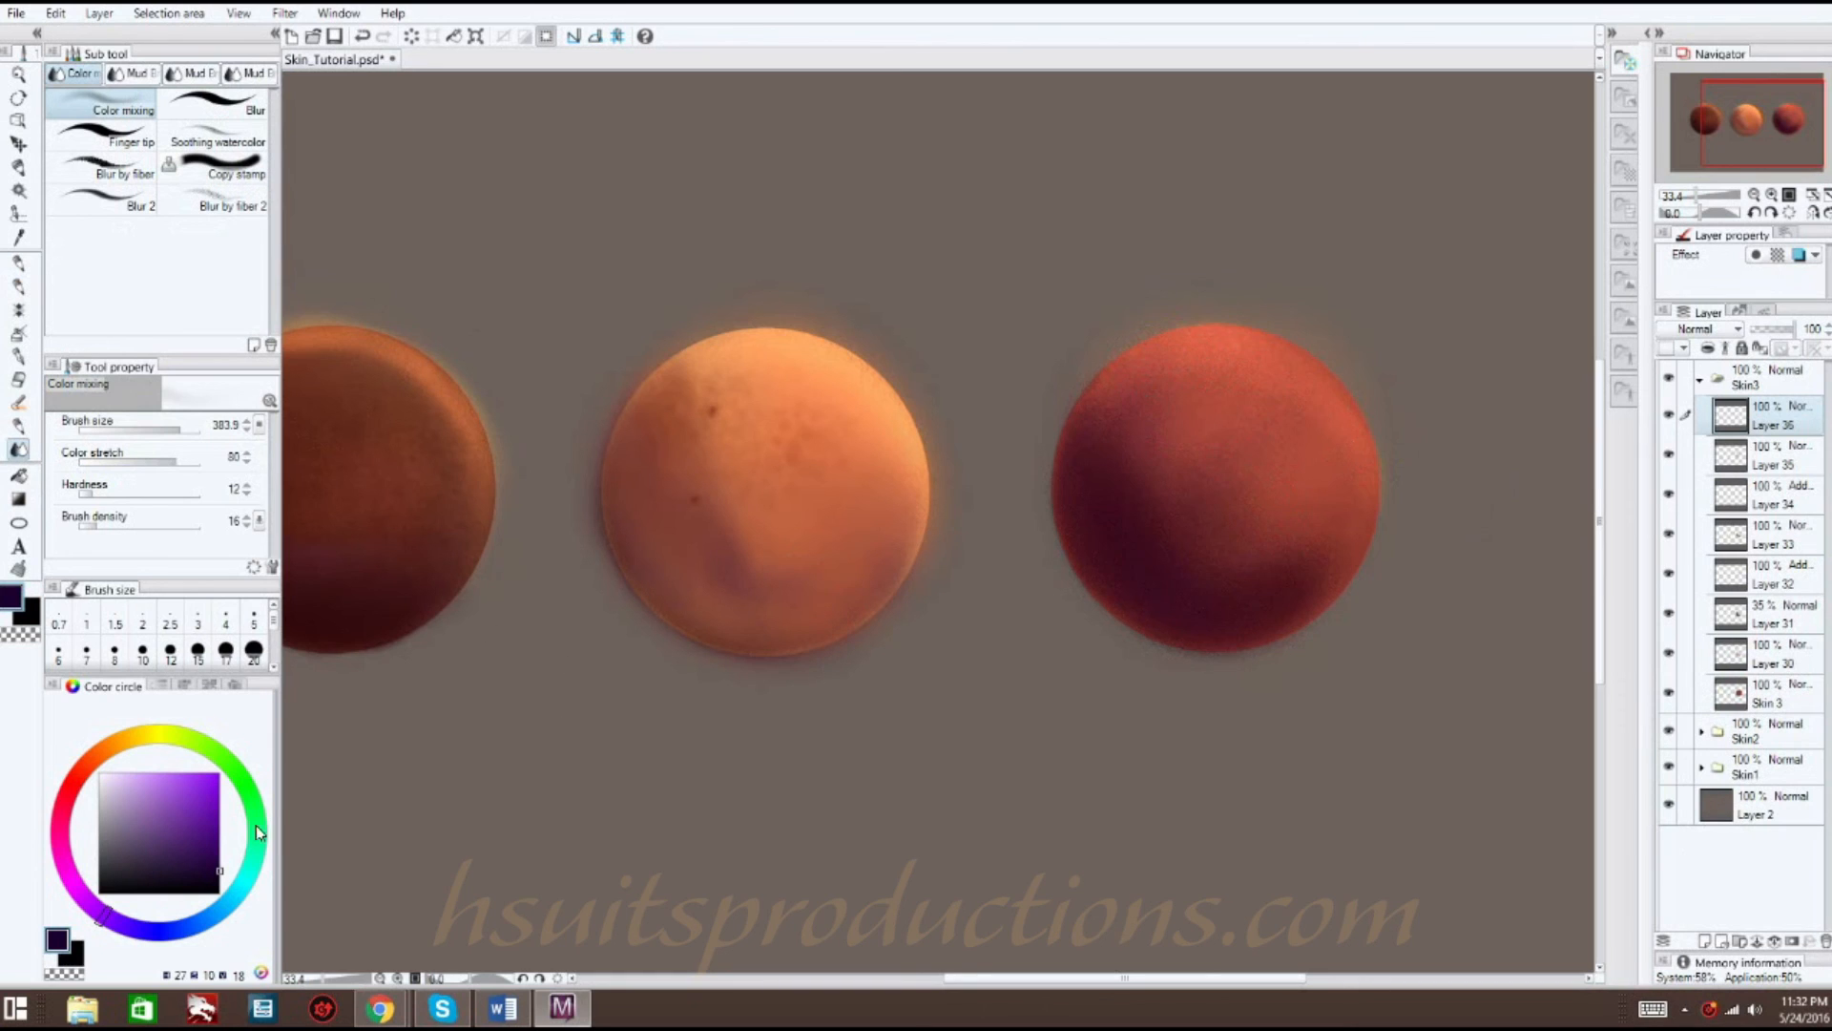
pyautogui.click(18, 284)
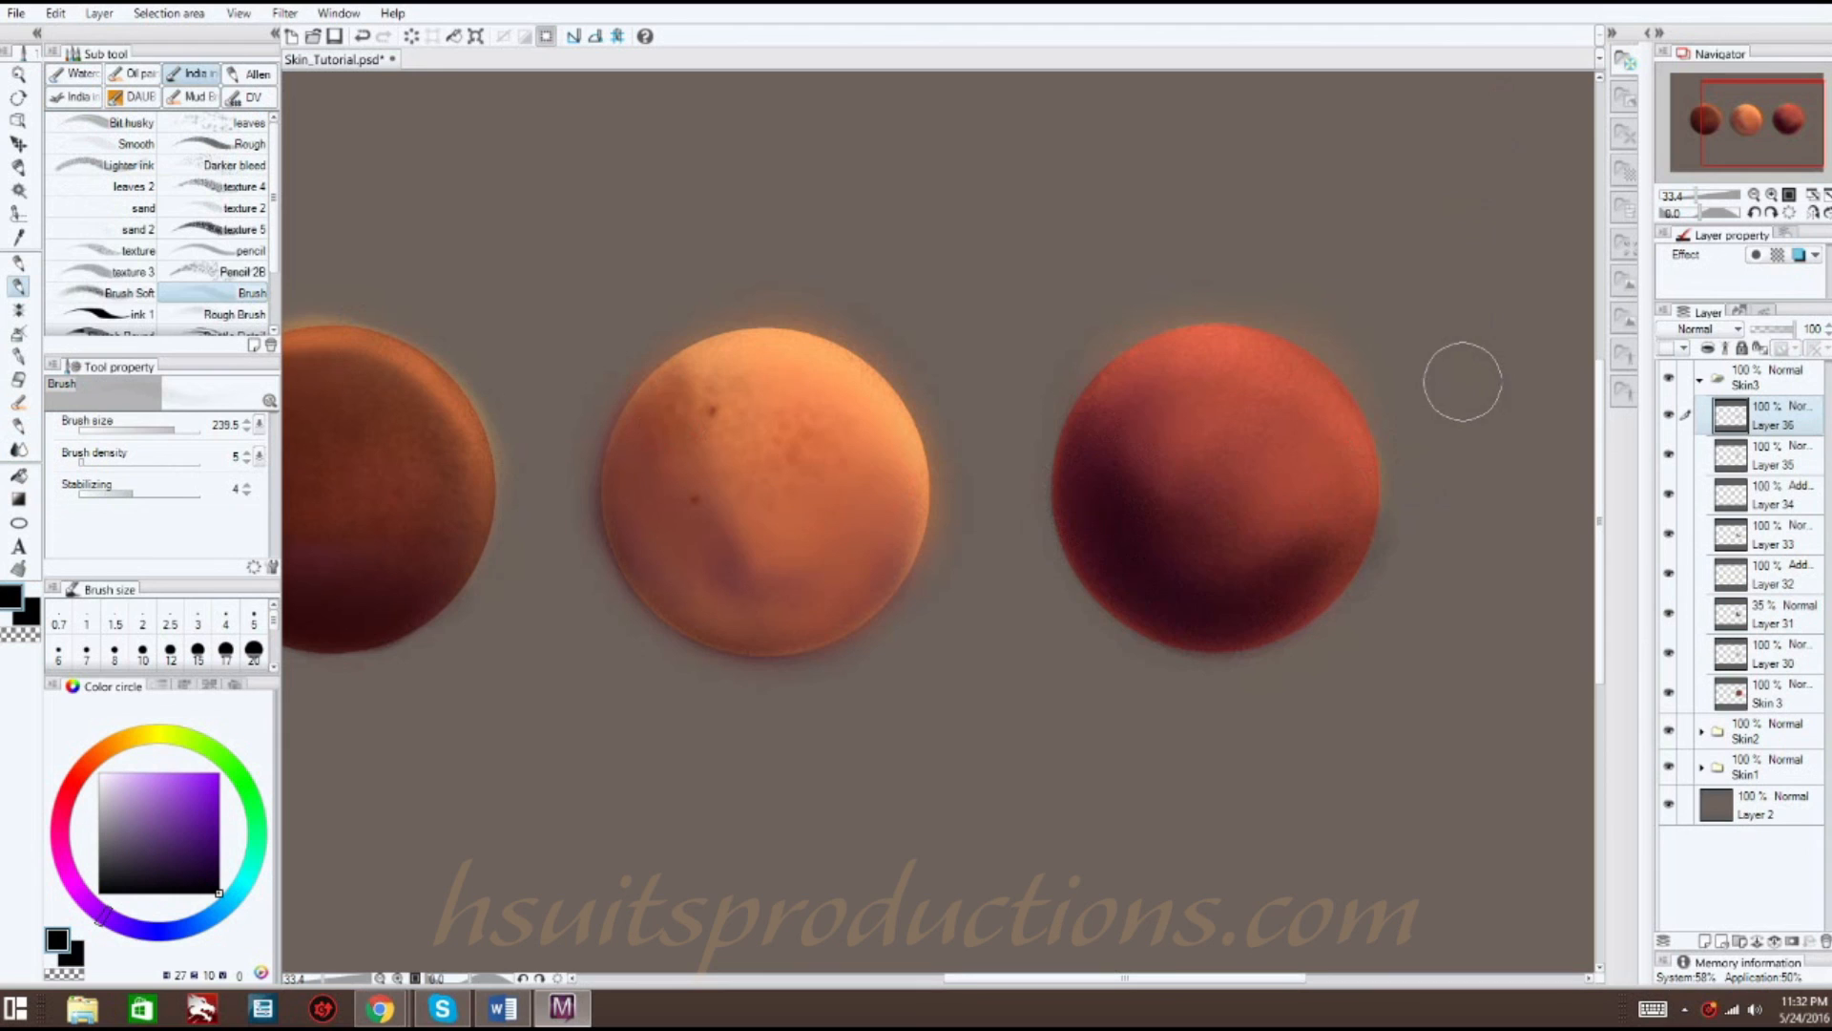
# - On a new layer, add dark red blotches over the red circle with dv_skin_splotches at size 280.3 and set the layer opacity to 48%
pyautogui.click(1705, 942)
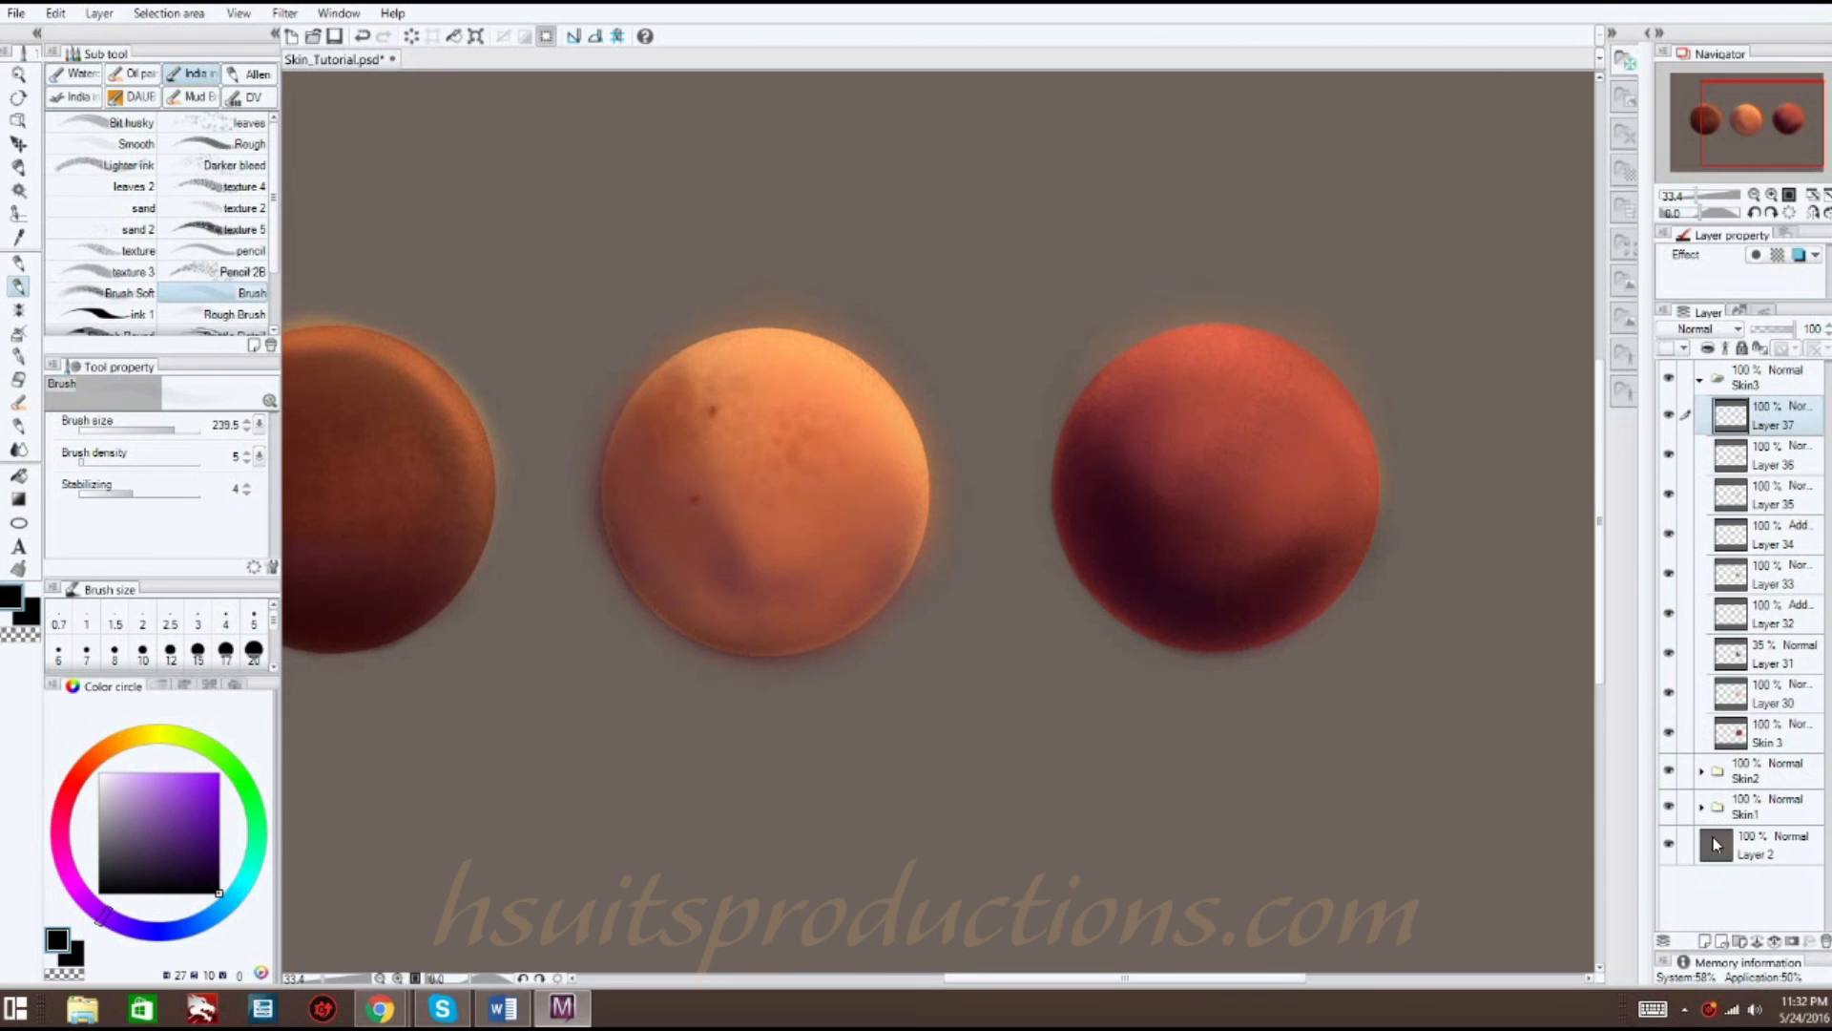
pyautogui.click(258, 73)
pyautogui.scroll(5, 263, 247)
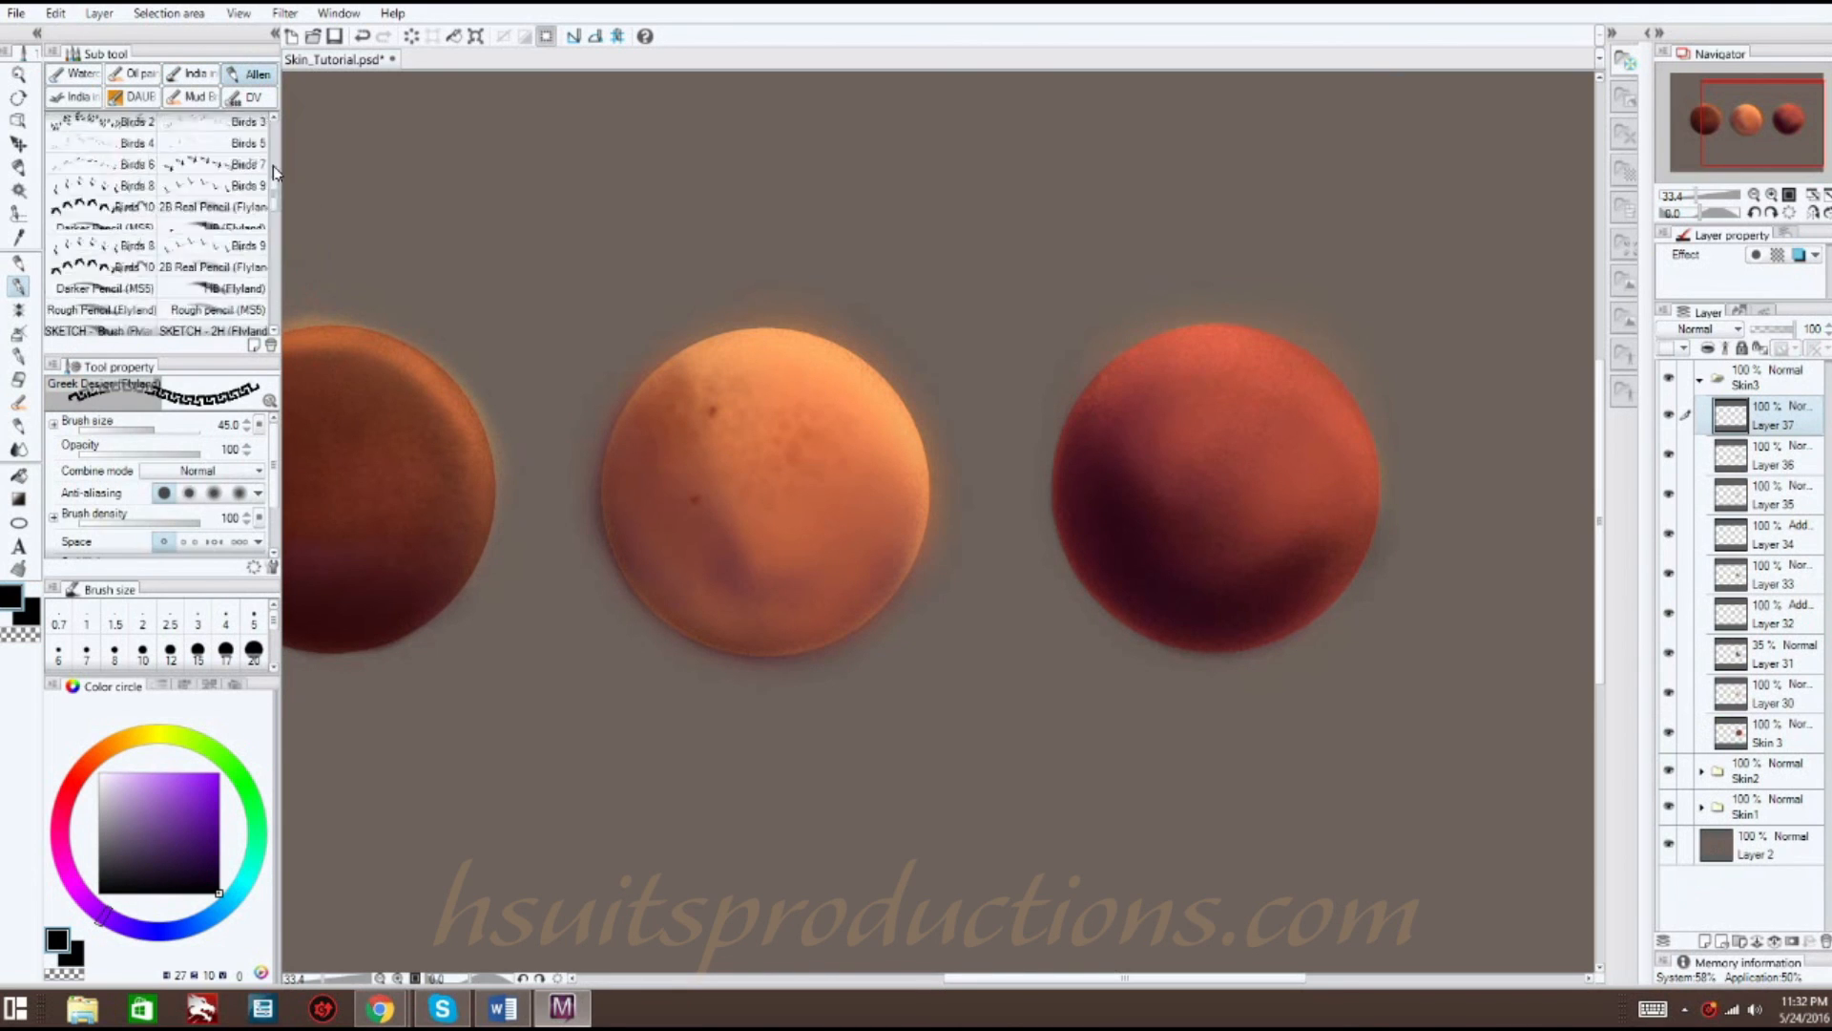
pyautogui.click(196, 100)
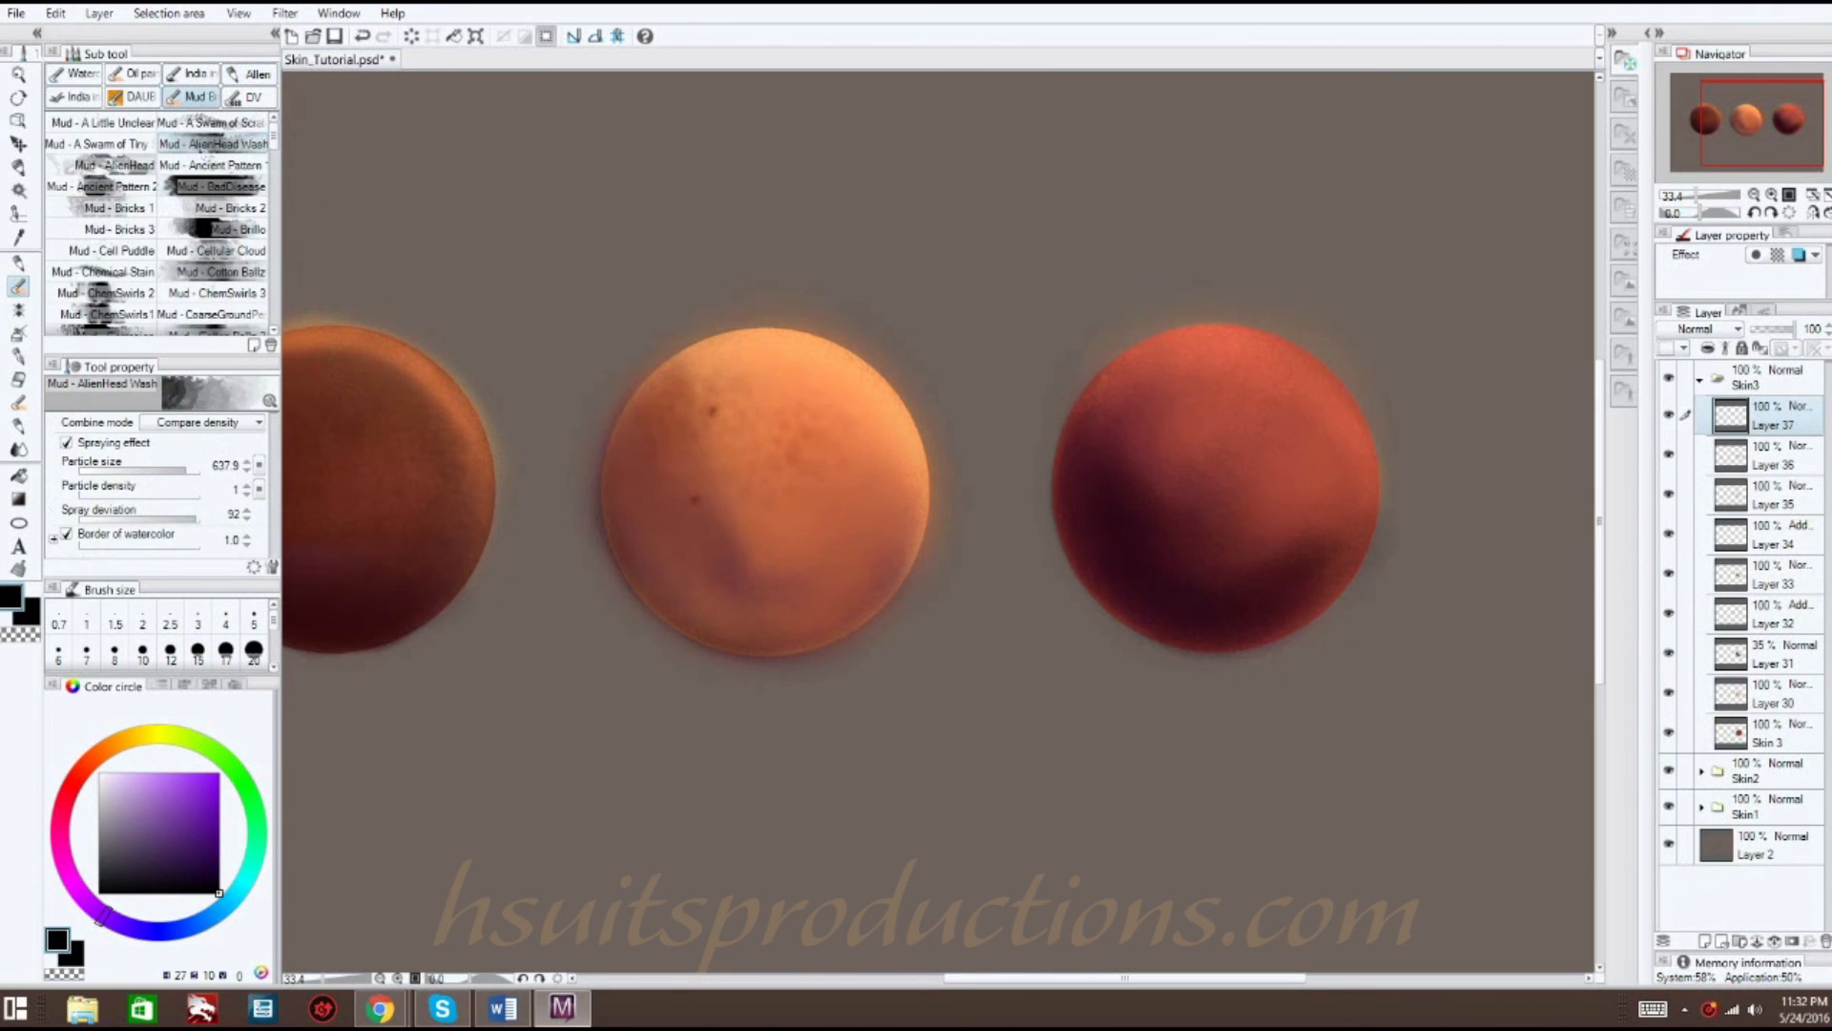
pyautogui.click(256, 99)
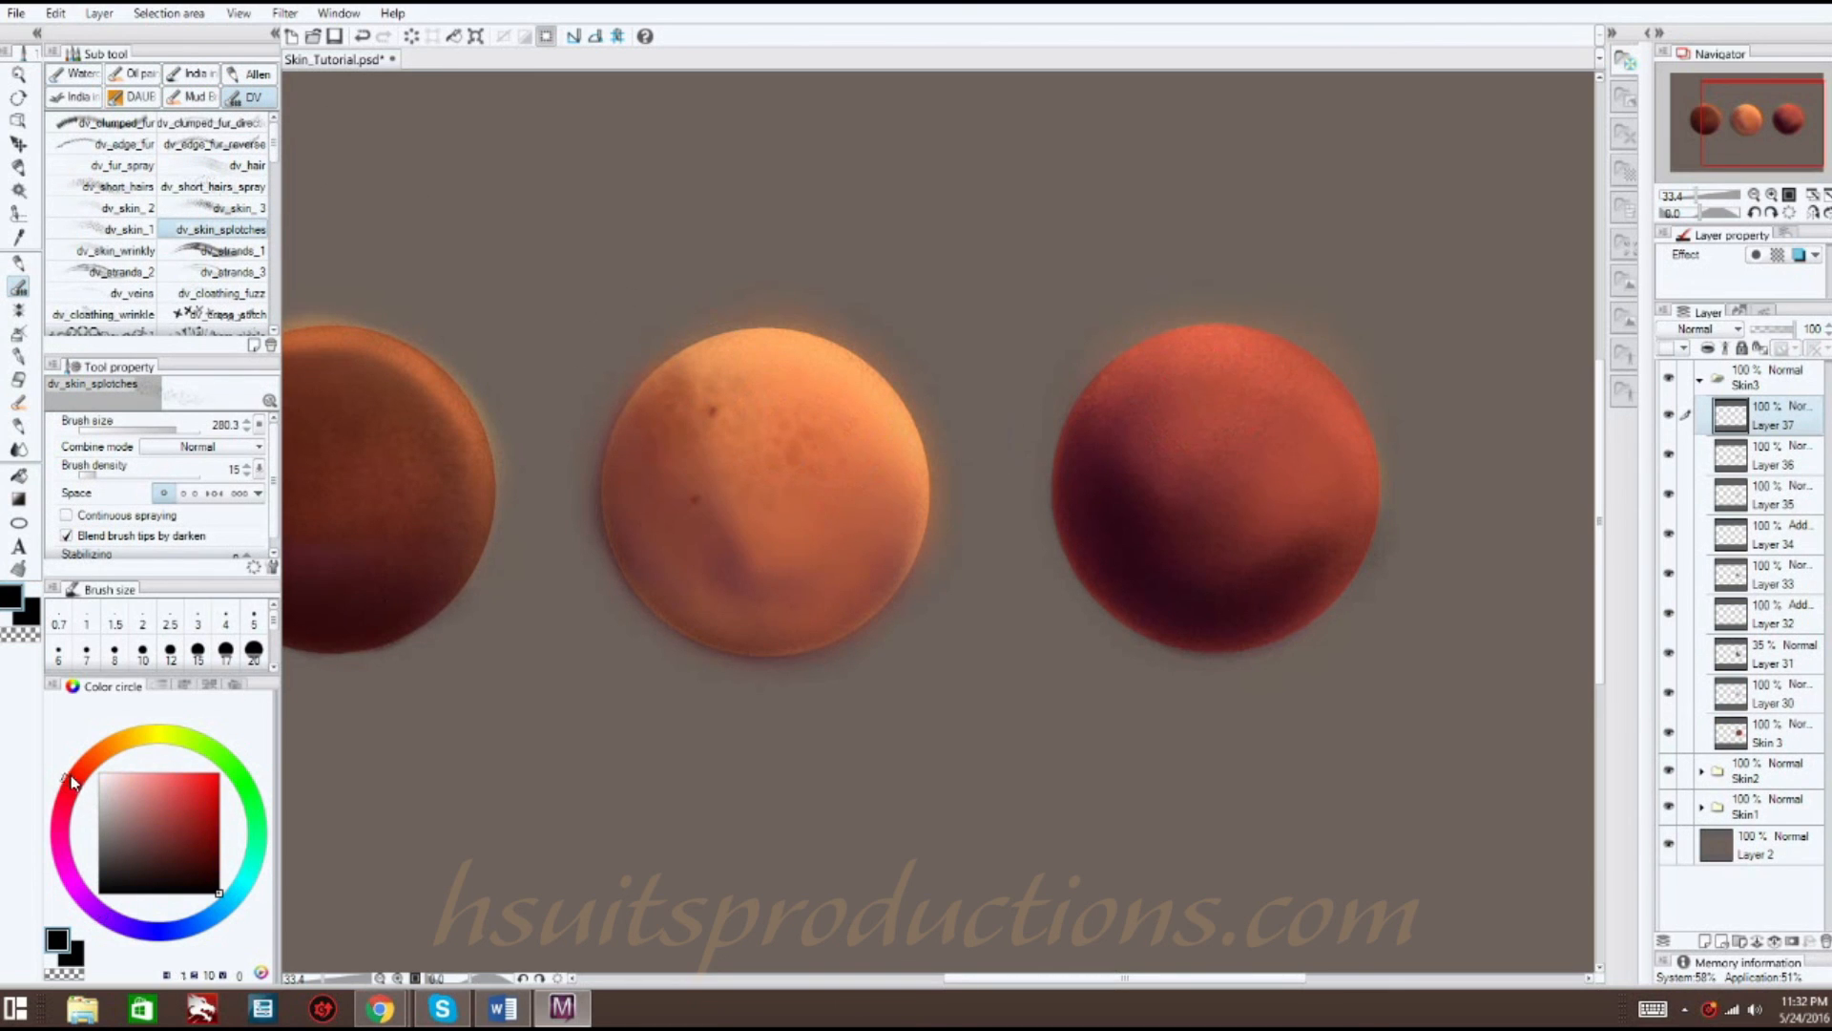
pyautogui.click(219, 859)
pyautogui.moveTo(1193, 372)
pyautogui.mouseDown()
pyautogui.moveTo(1111, 422)
pyautogui.moveTo(1196, 351)
pyautogui.moveTo(1133, 486)
pyautogui.moveTo(1168, 475)
pyautogui.moveTo(1227, 554)
pyautogui.moveTo(1310, 521)
pyautogui.moveTo(1340, 482)
pyautogui.moveTo(1238, 581)
pyautogui.moveTo(1235, 542)
pyautogui.moveTo(1158, 489)
pyautogui.moveTo(1125, 426)
pyautogui.moveTo(1115, 517)
pyautogui.mouseUp()
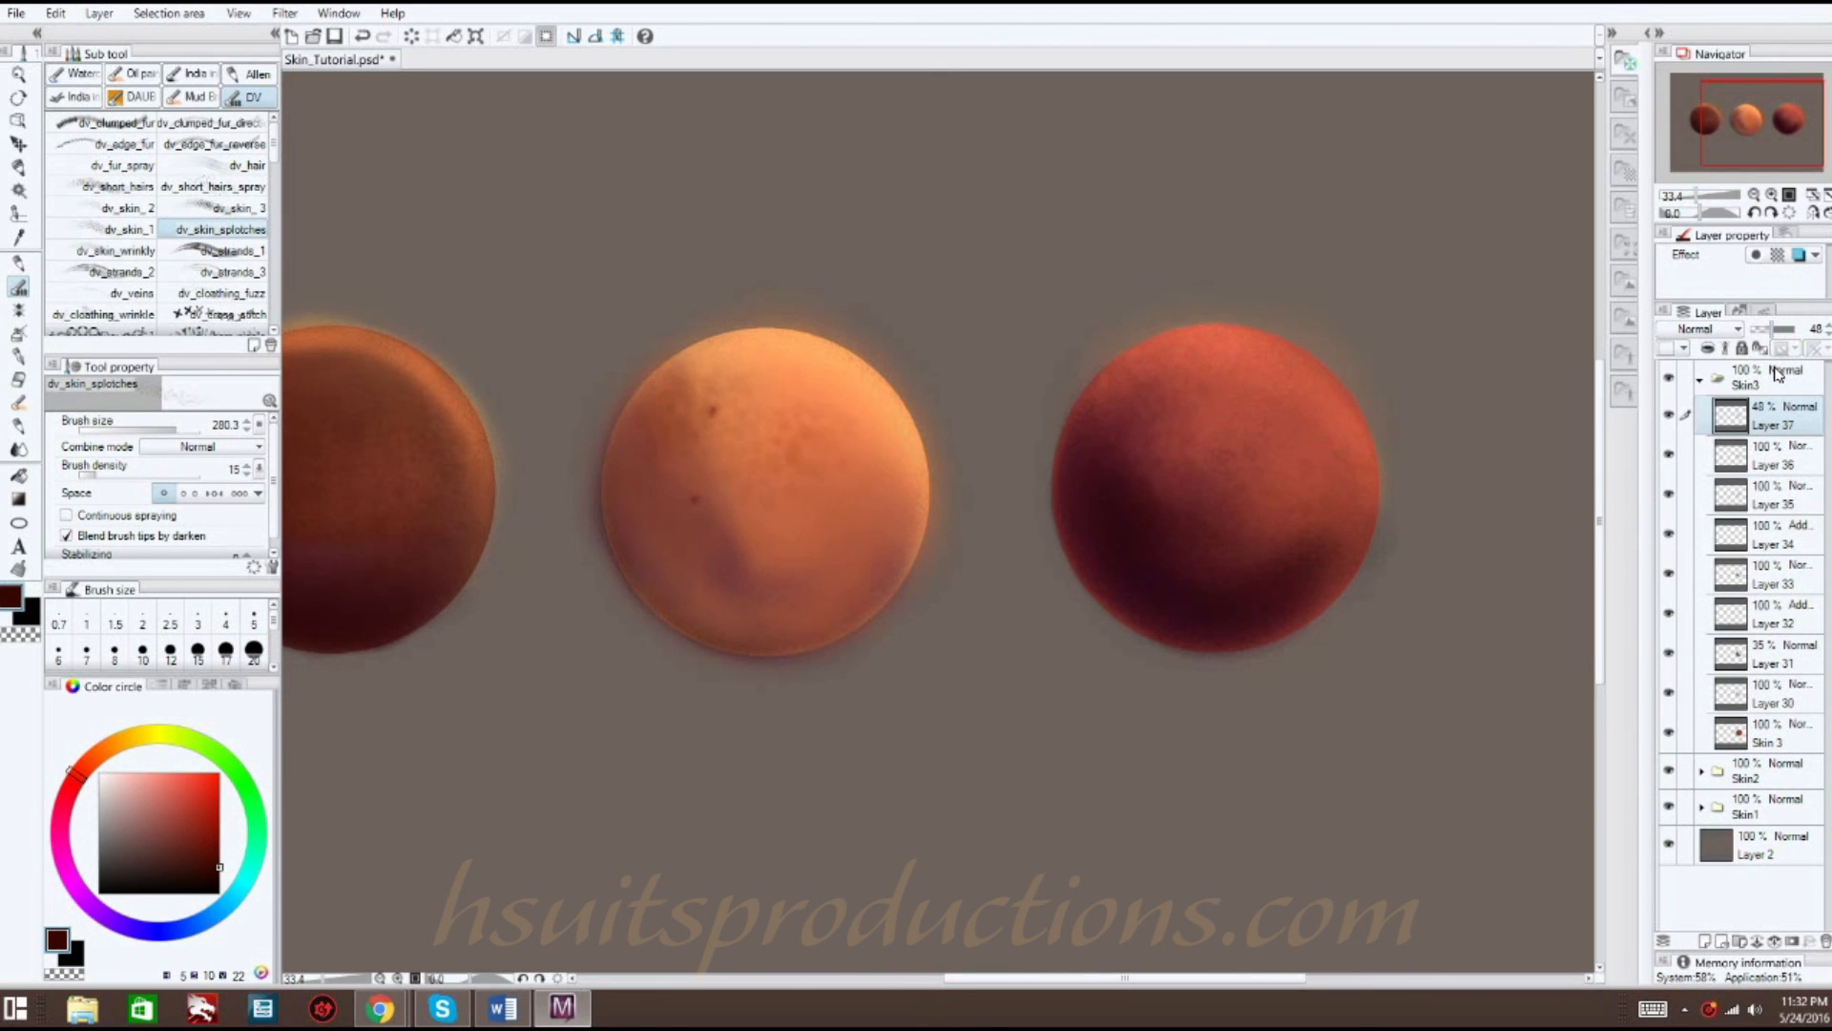
# - On a new layer, paint orange skin texture over the red circle with dv_skin_3 at size 568.7, set to Add (Glow) at 4% opacity
pyautogui.click(1712, 941)
pyautogui.click(184, 215)
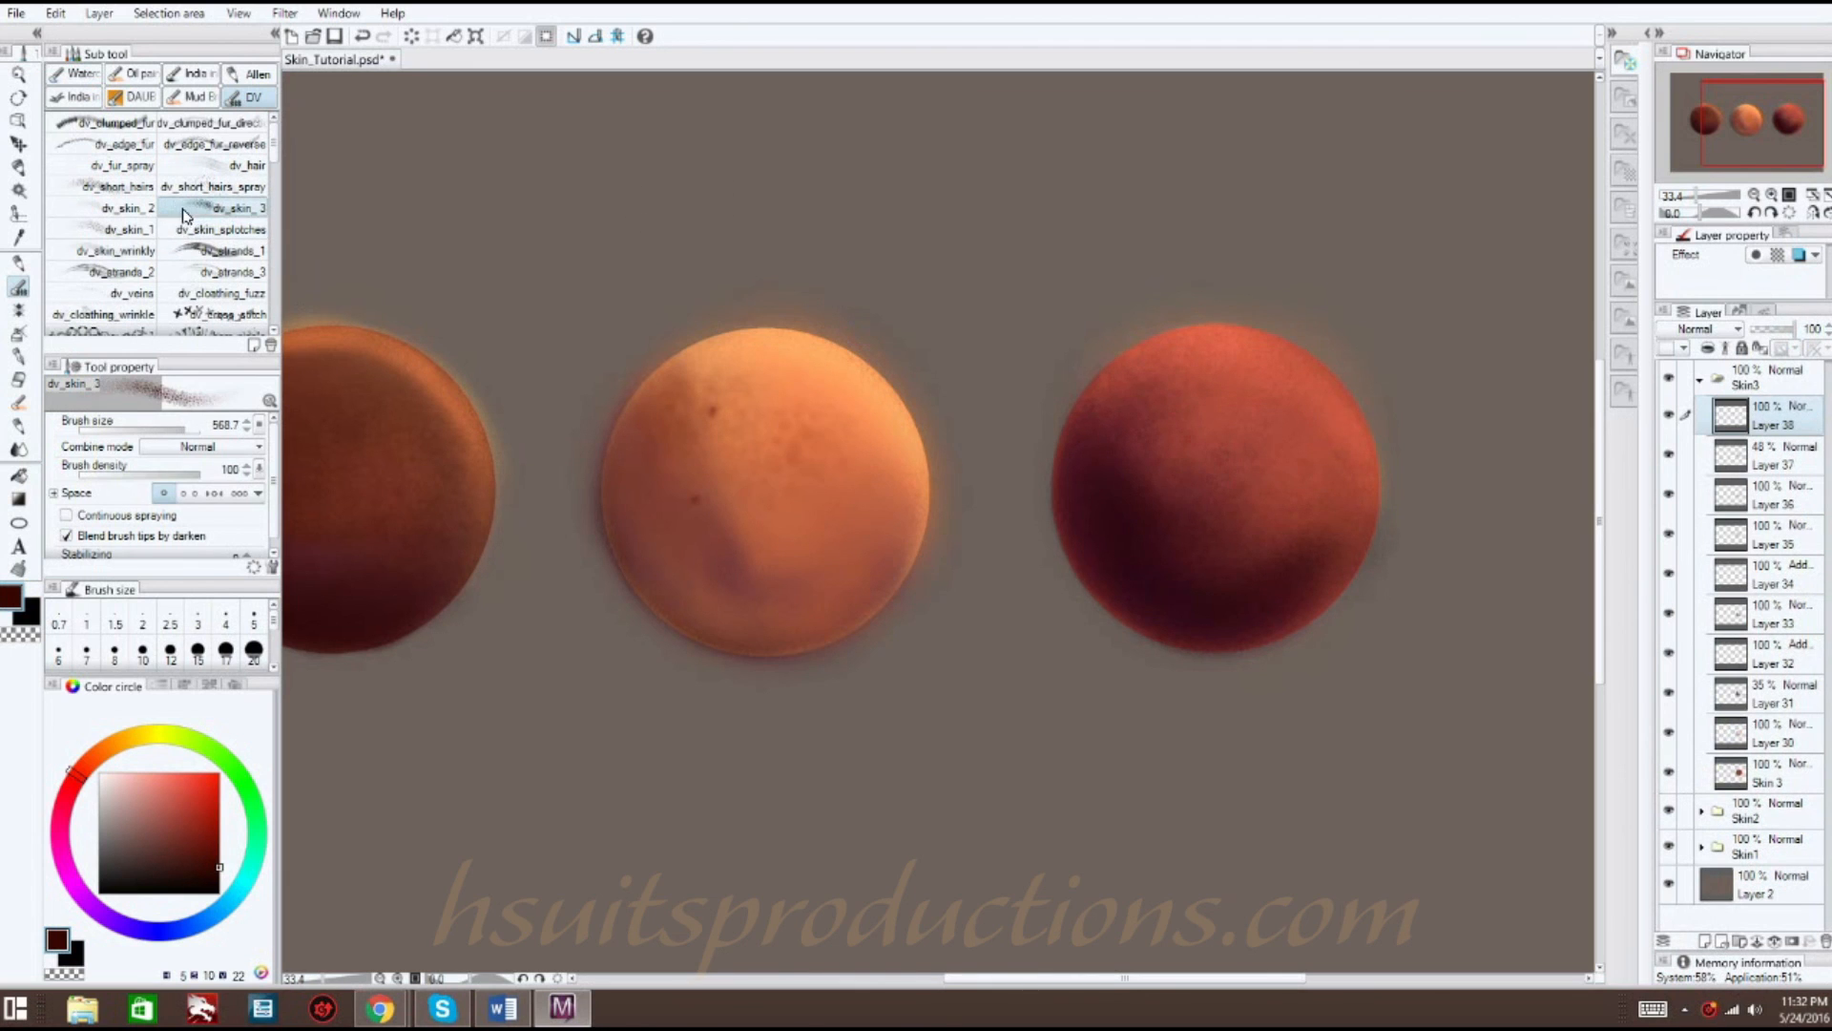
pyautogui.click(96, 749)
pyautogui.click(178, 792)
pyautogui.moveTo(1238, 374)
pyautogui.mouseDown()
pyautogui.moveTo(1276, 532)
pyautogui.moveTo(1136, 610)
pyautogui.mouseUp()
pyautogui.click(1704, 328)
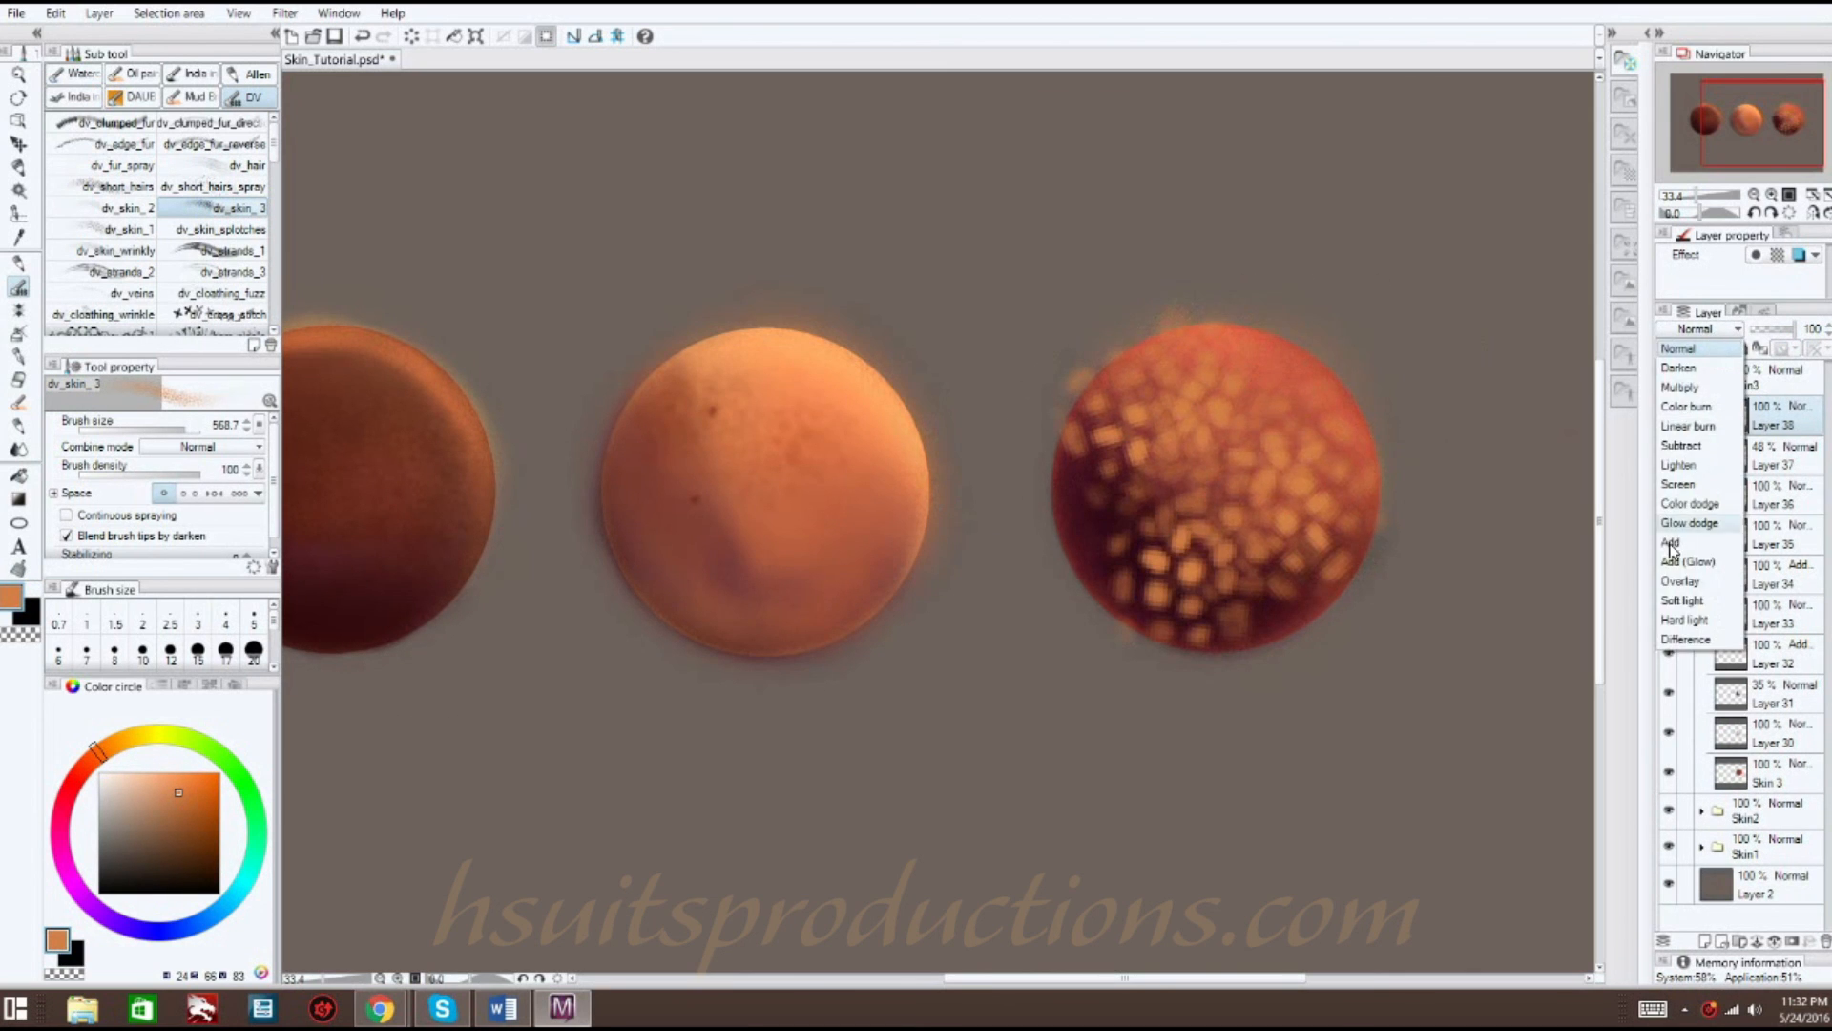
pyautogui.click(1677, 561)
pyautogui.moveTo(1808, 339); pyautogui.dragTo(1761, 334)
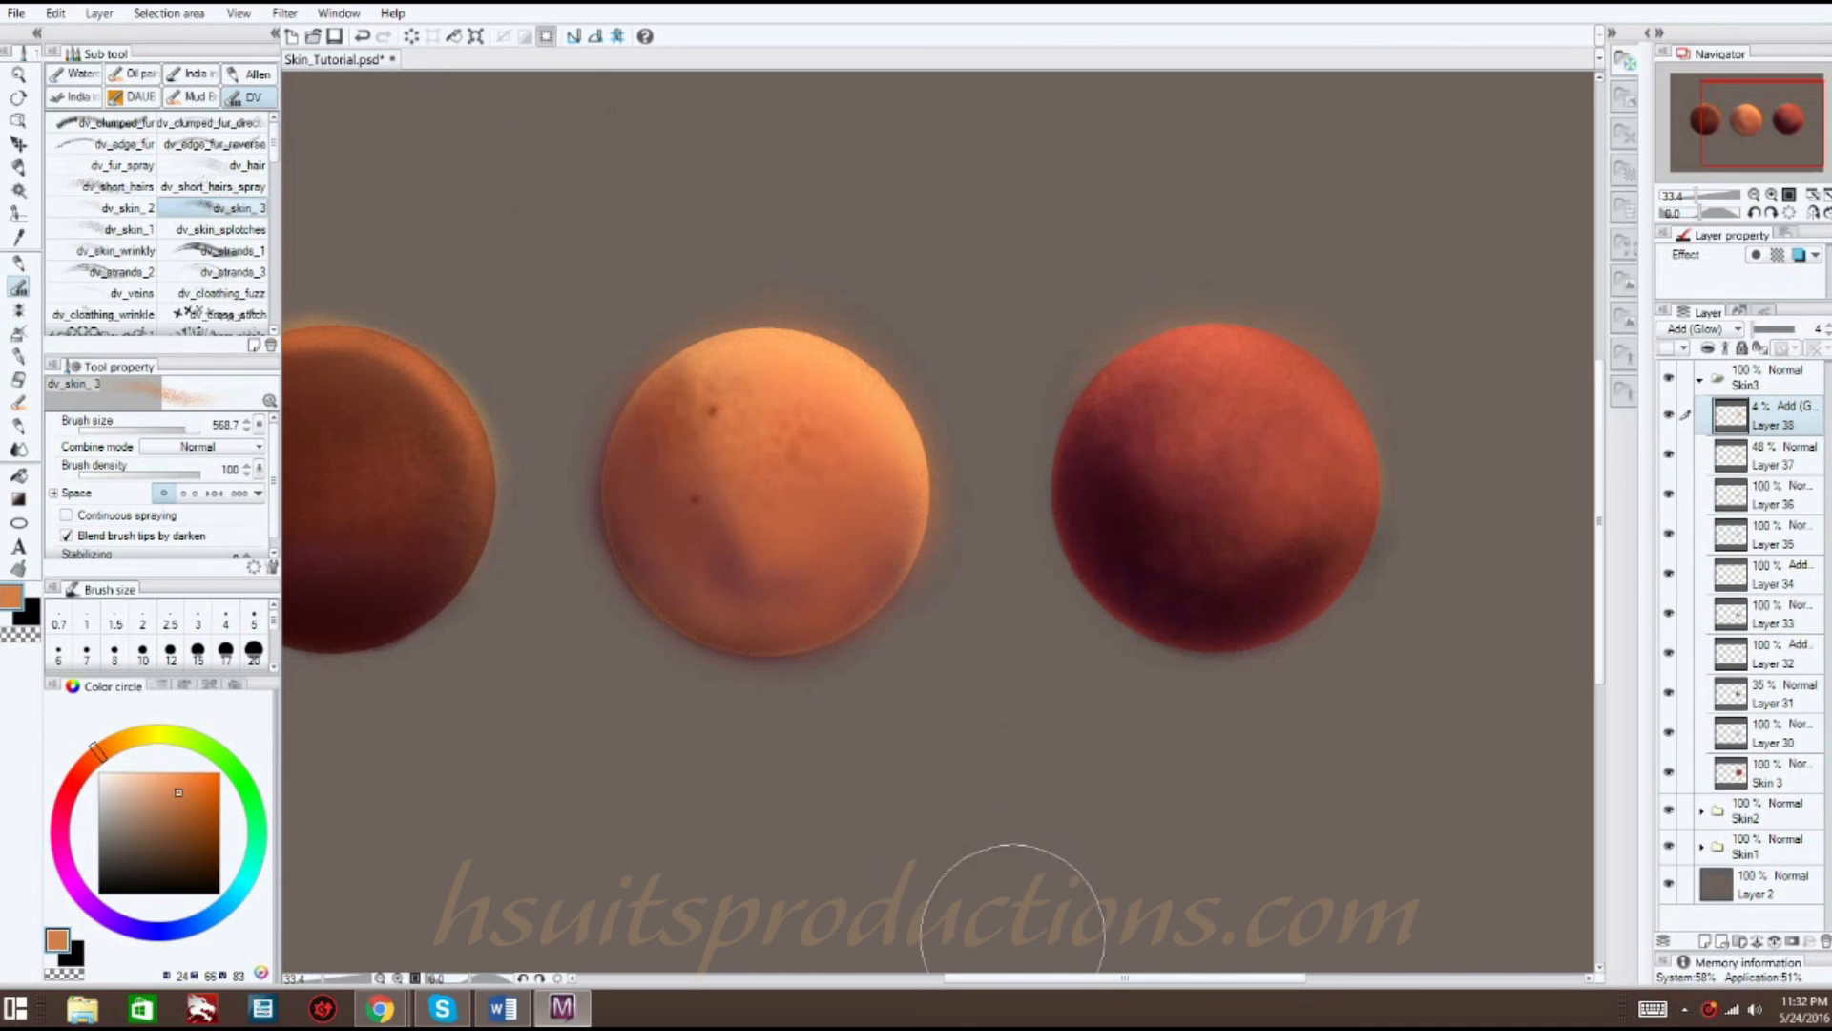
pyautogui.moveTo(1147, 983); pyautogui.dragTo(1107, 981)
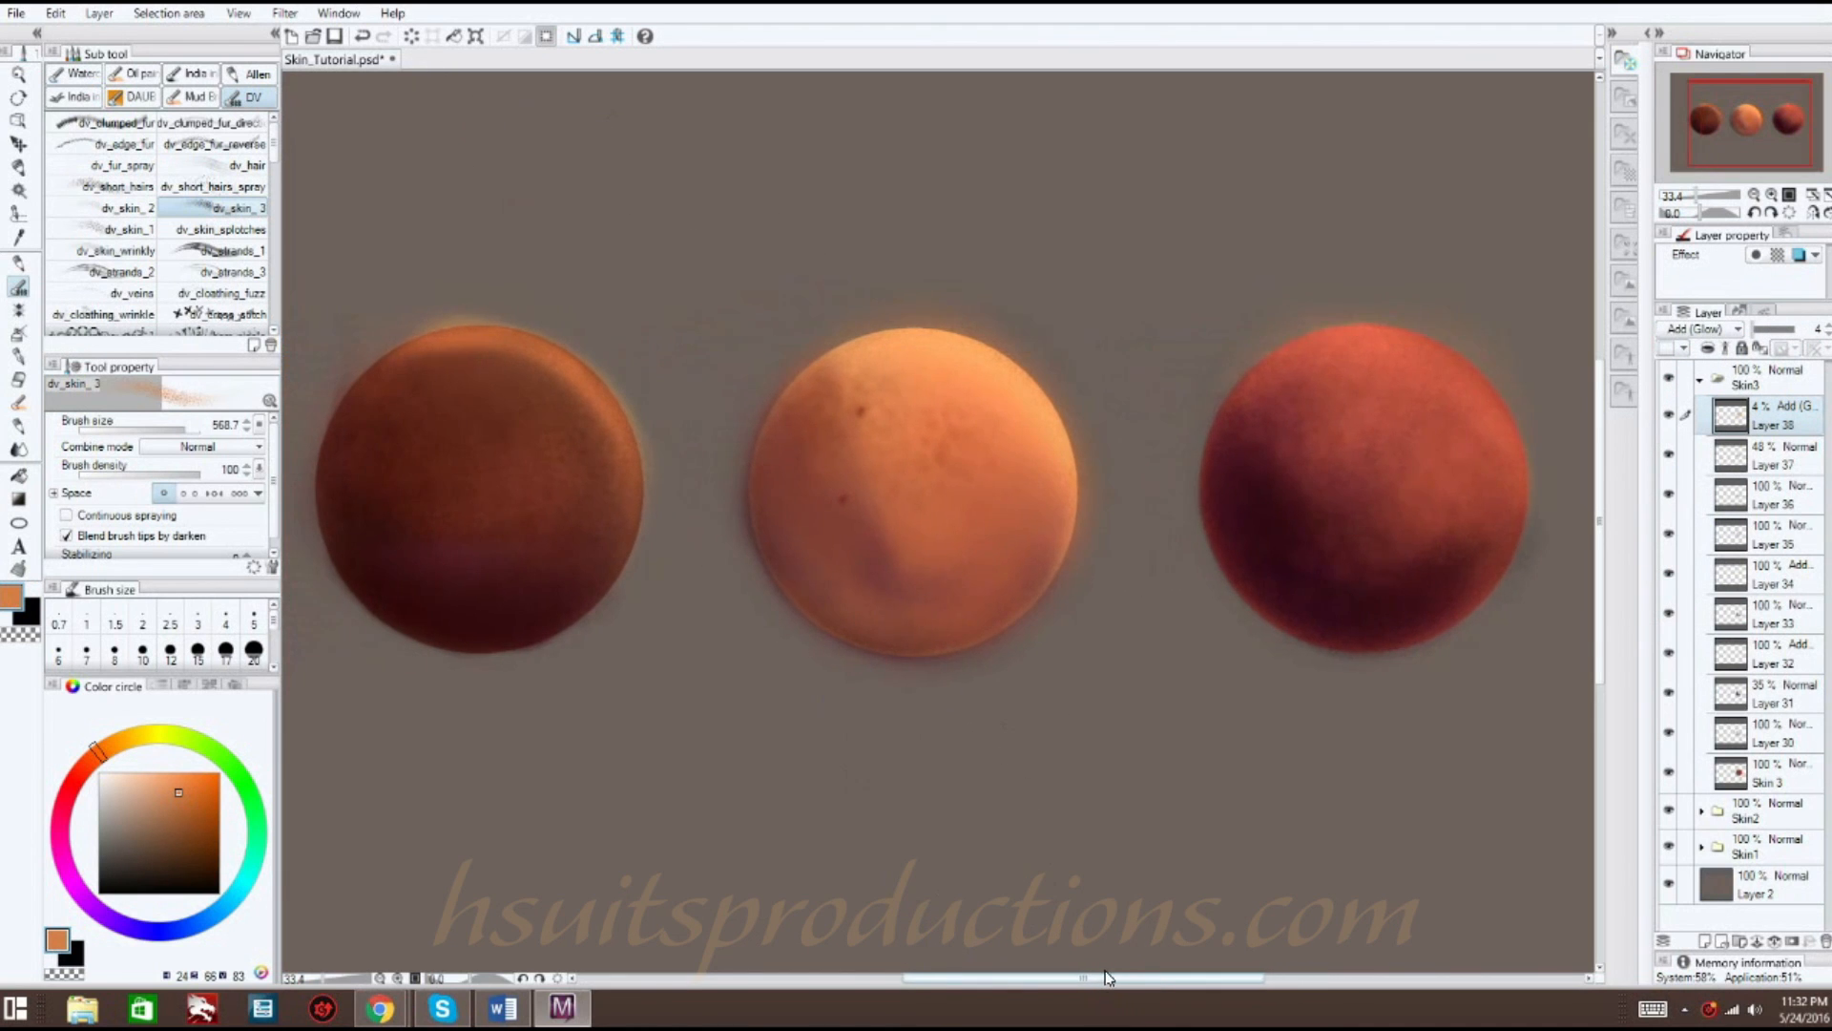